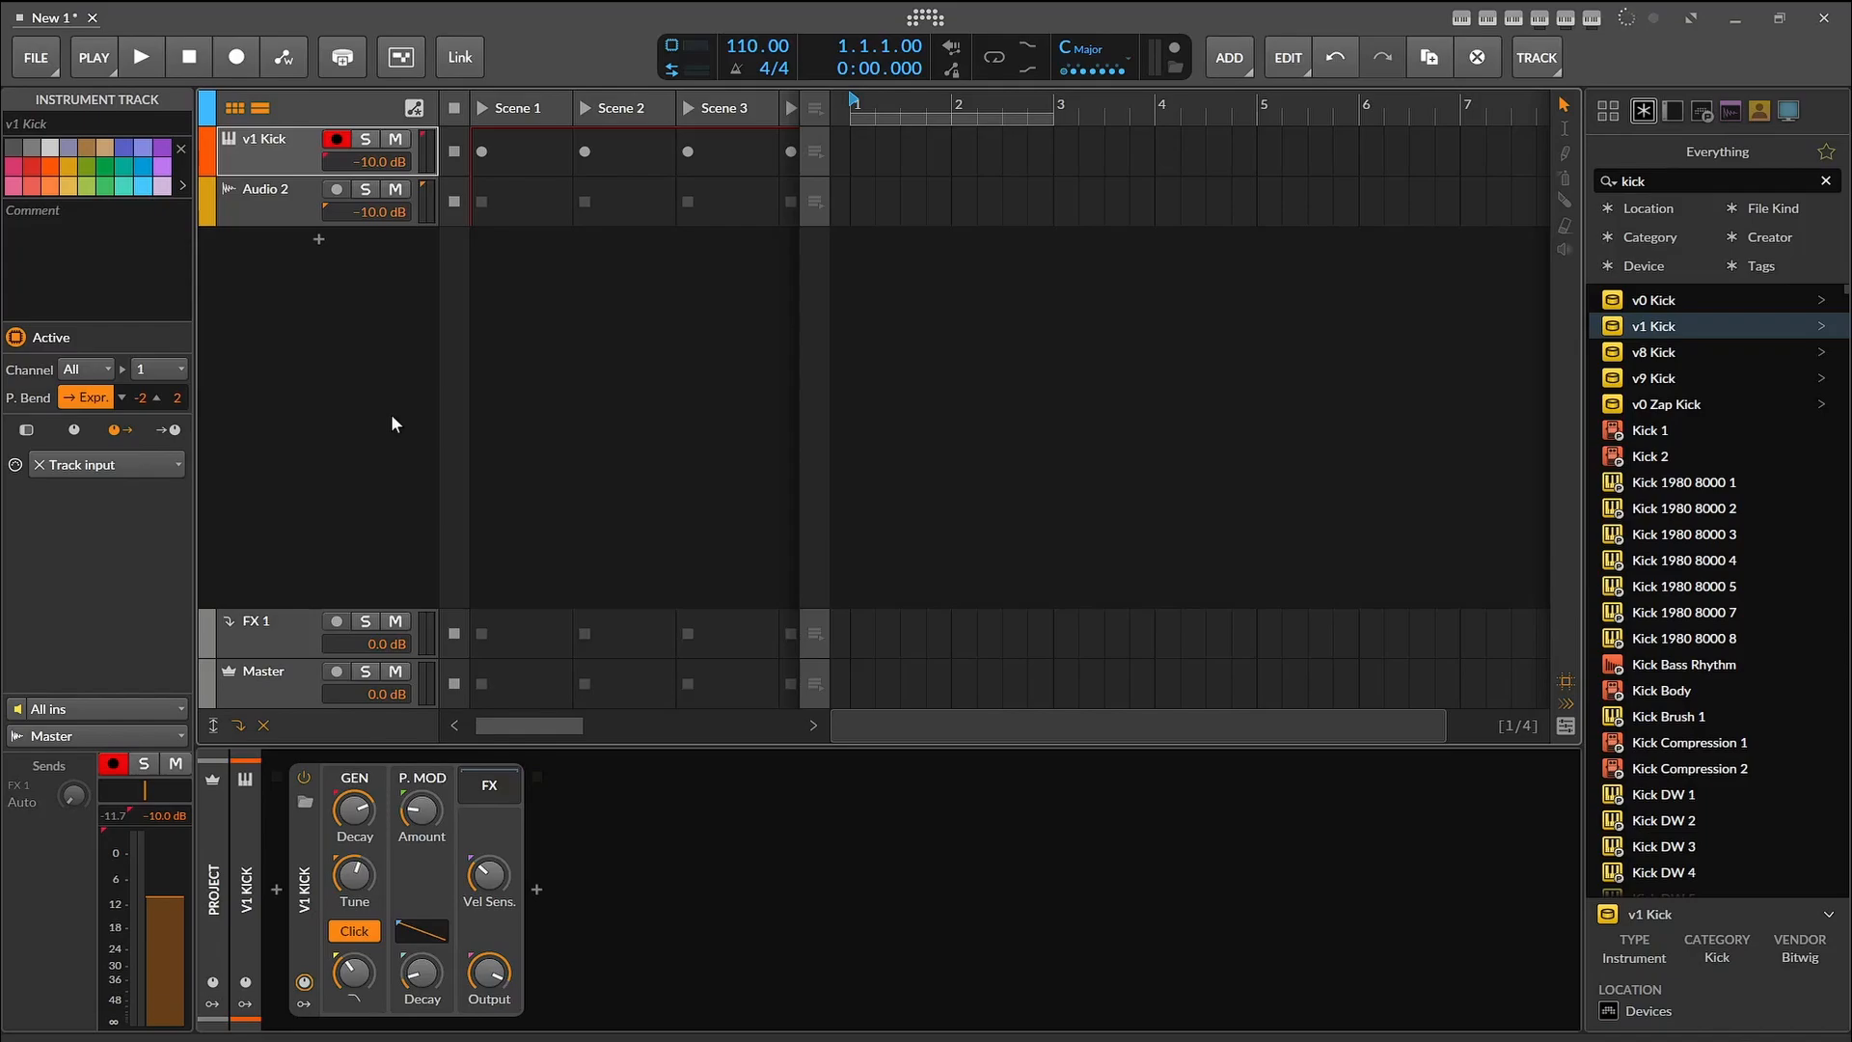
Step: Create a one-bar note clip at bar 1 on the v1 Kick track in the arranger
double_click(861, 156)
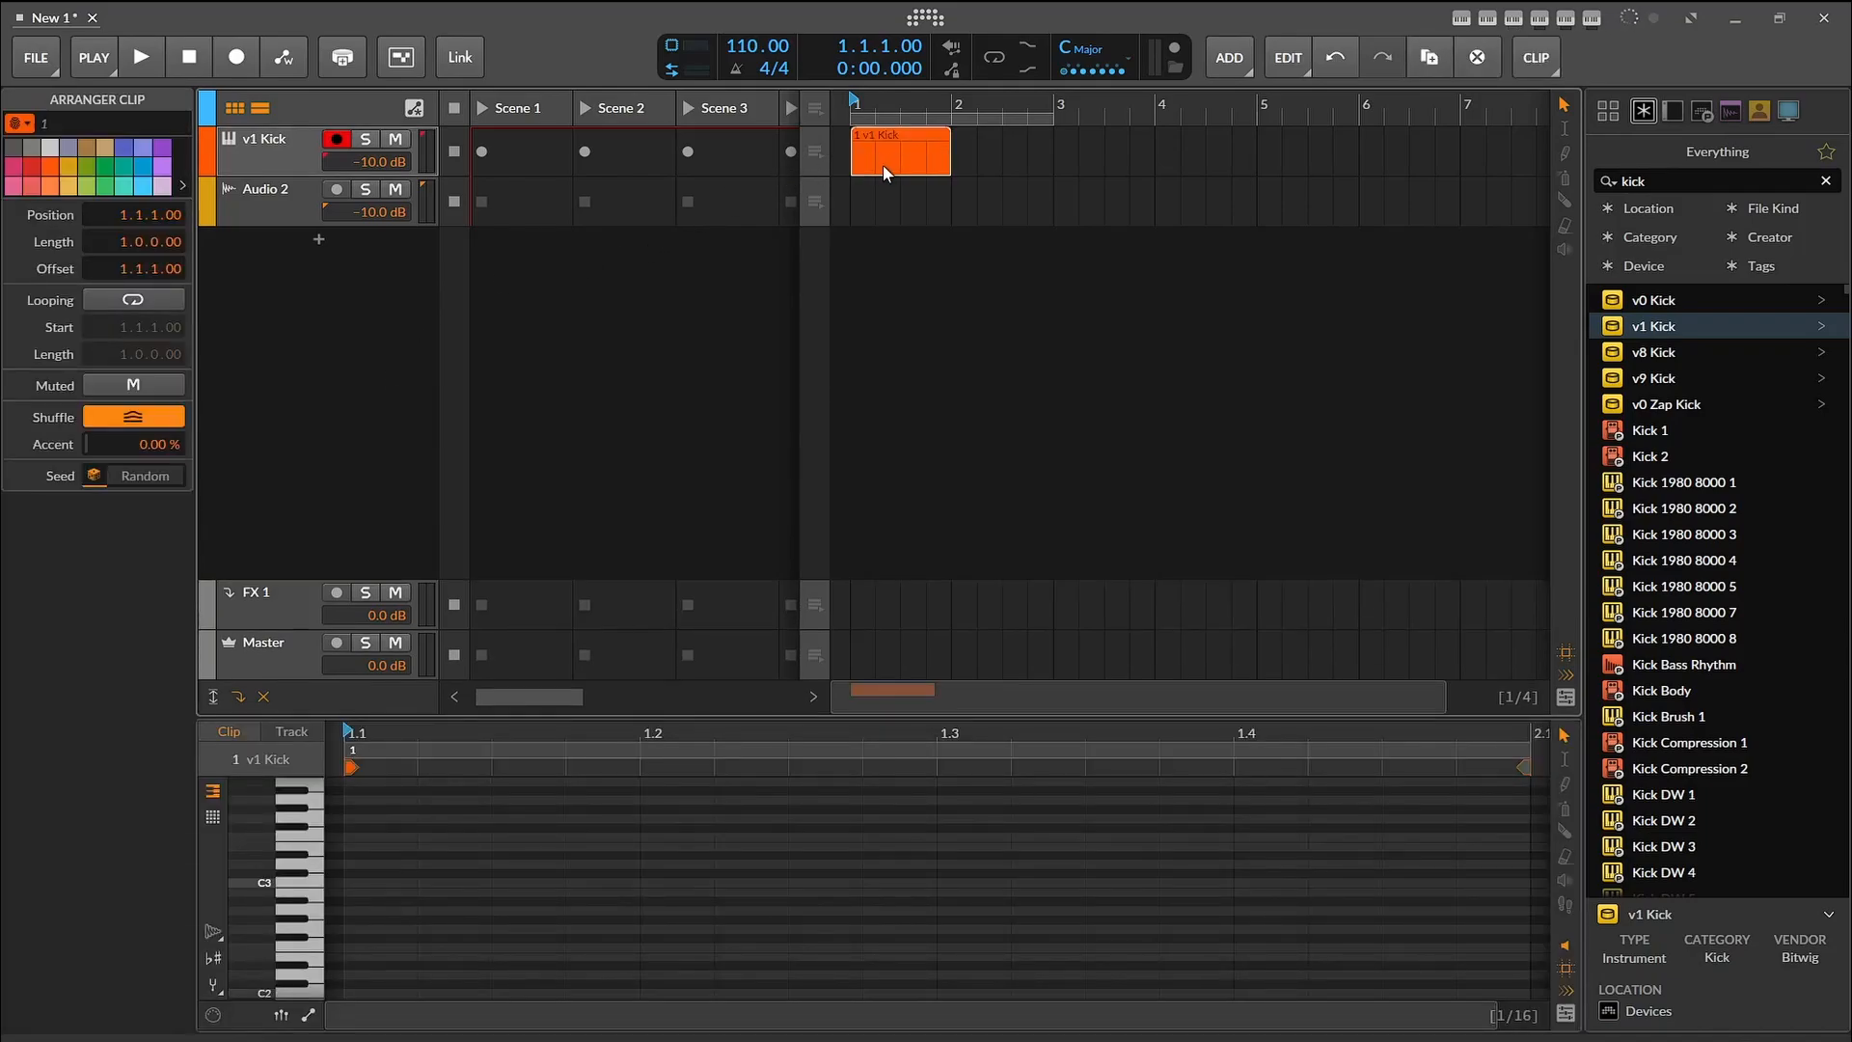
mouse_move(951, 142)
left_mouse_down()
mouse_move(979, 141)
mouse_move(955, 142)
left_mouse_up()
Step: Draw four sixteenth notes in the clip: A2 at 1.1, G2 at 1.2, and F2 at both 1.3 and 1.4
left_click(353, 886)
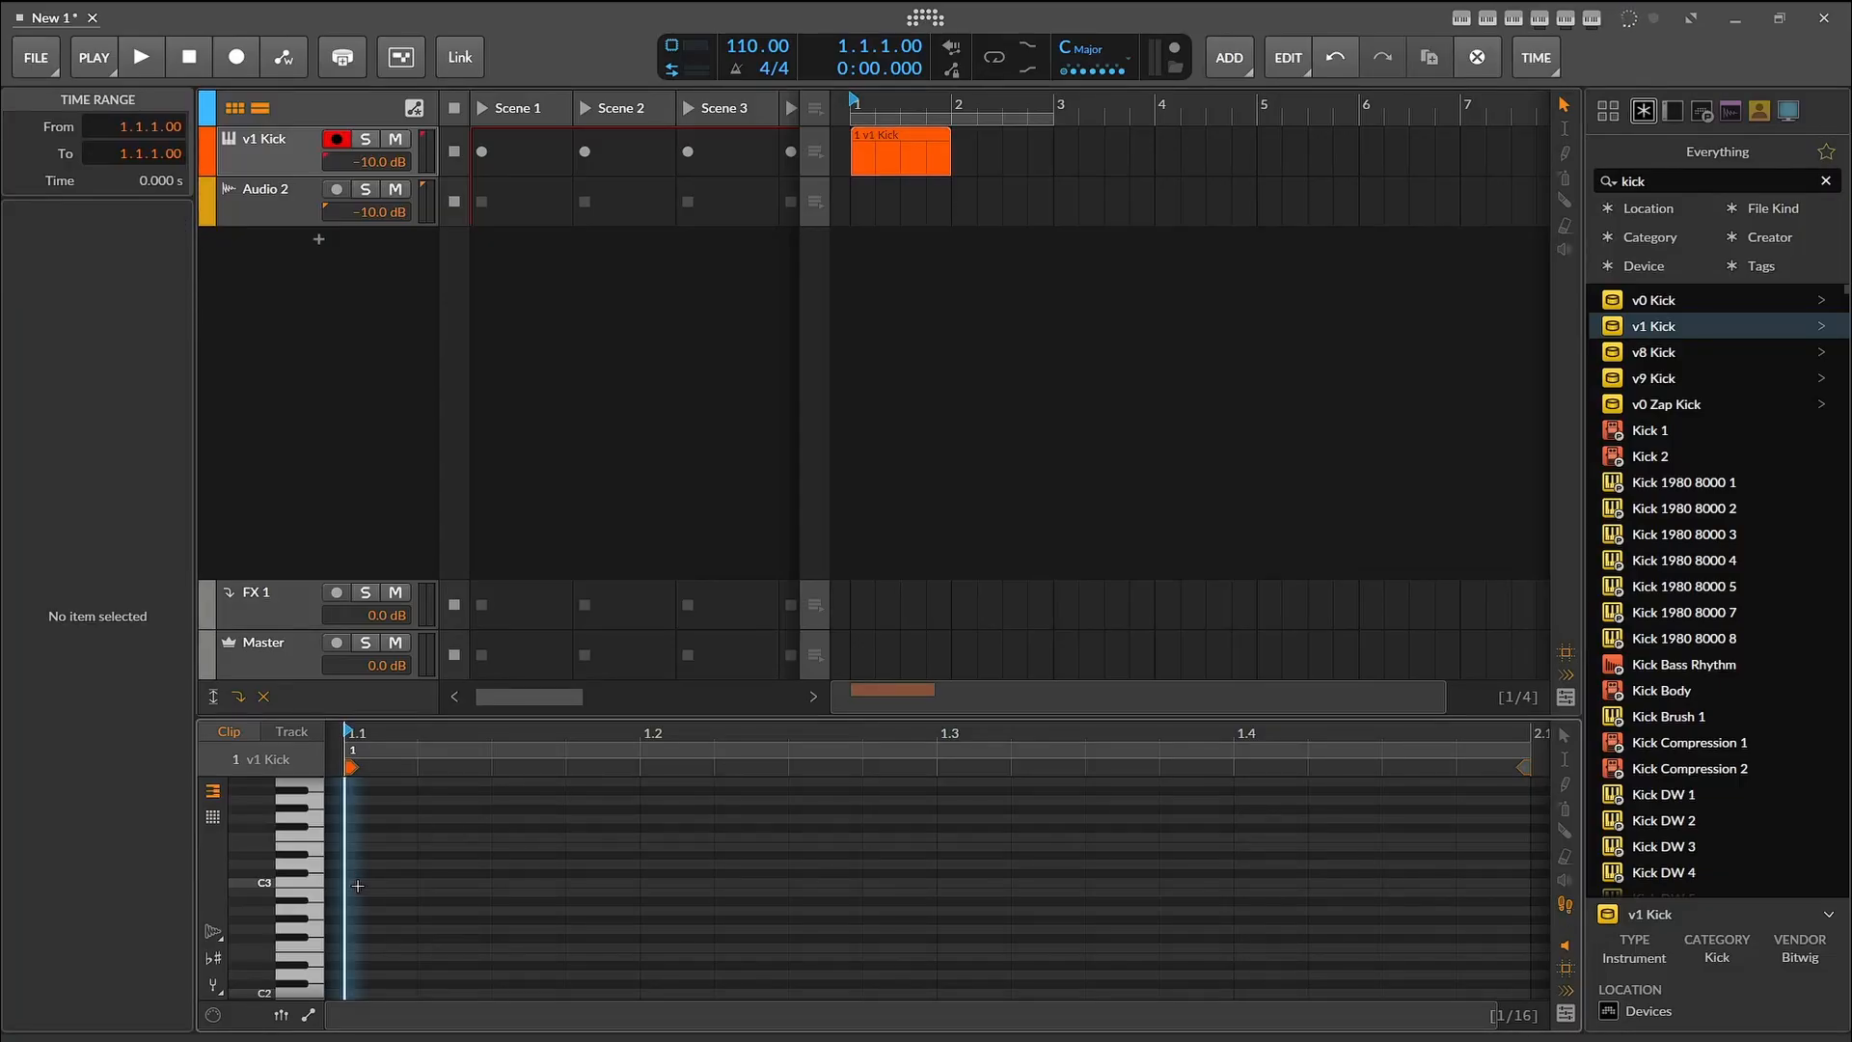
double_click(362, 911)
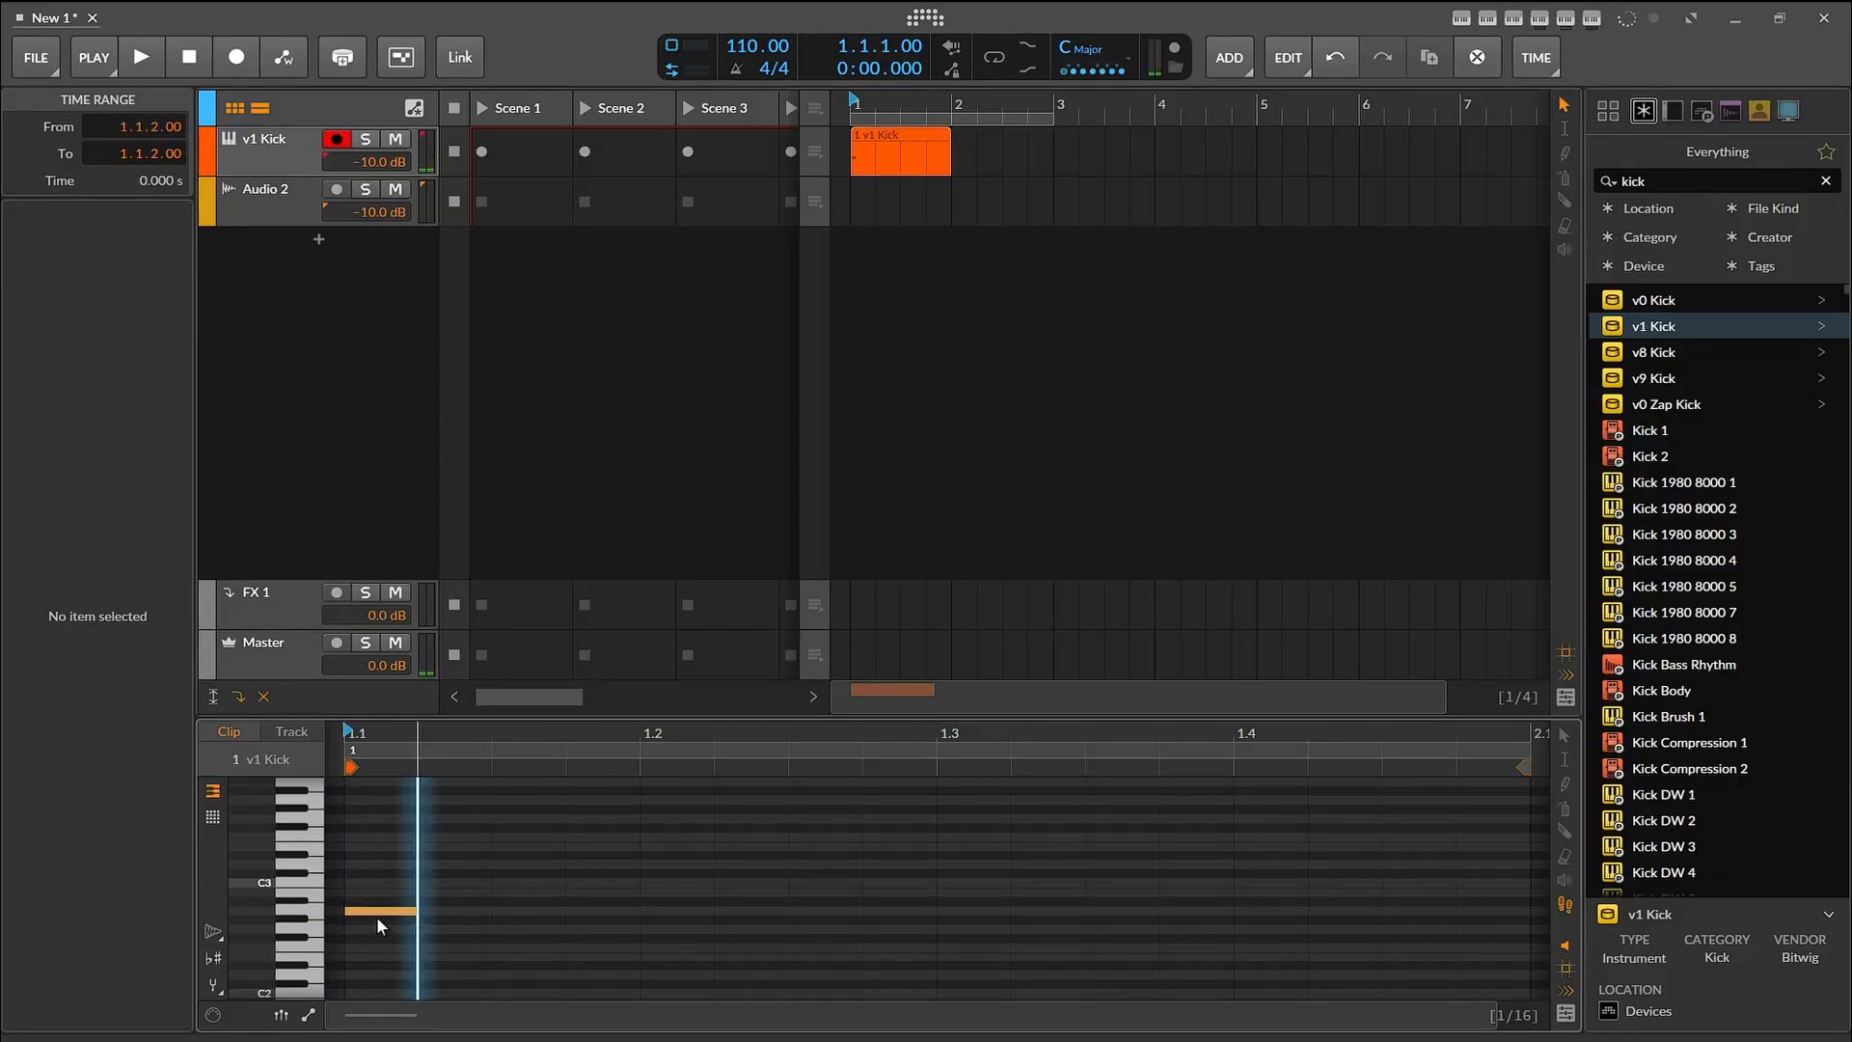
left_click(666, 929)
double_click(666, 929)
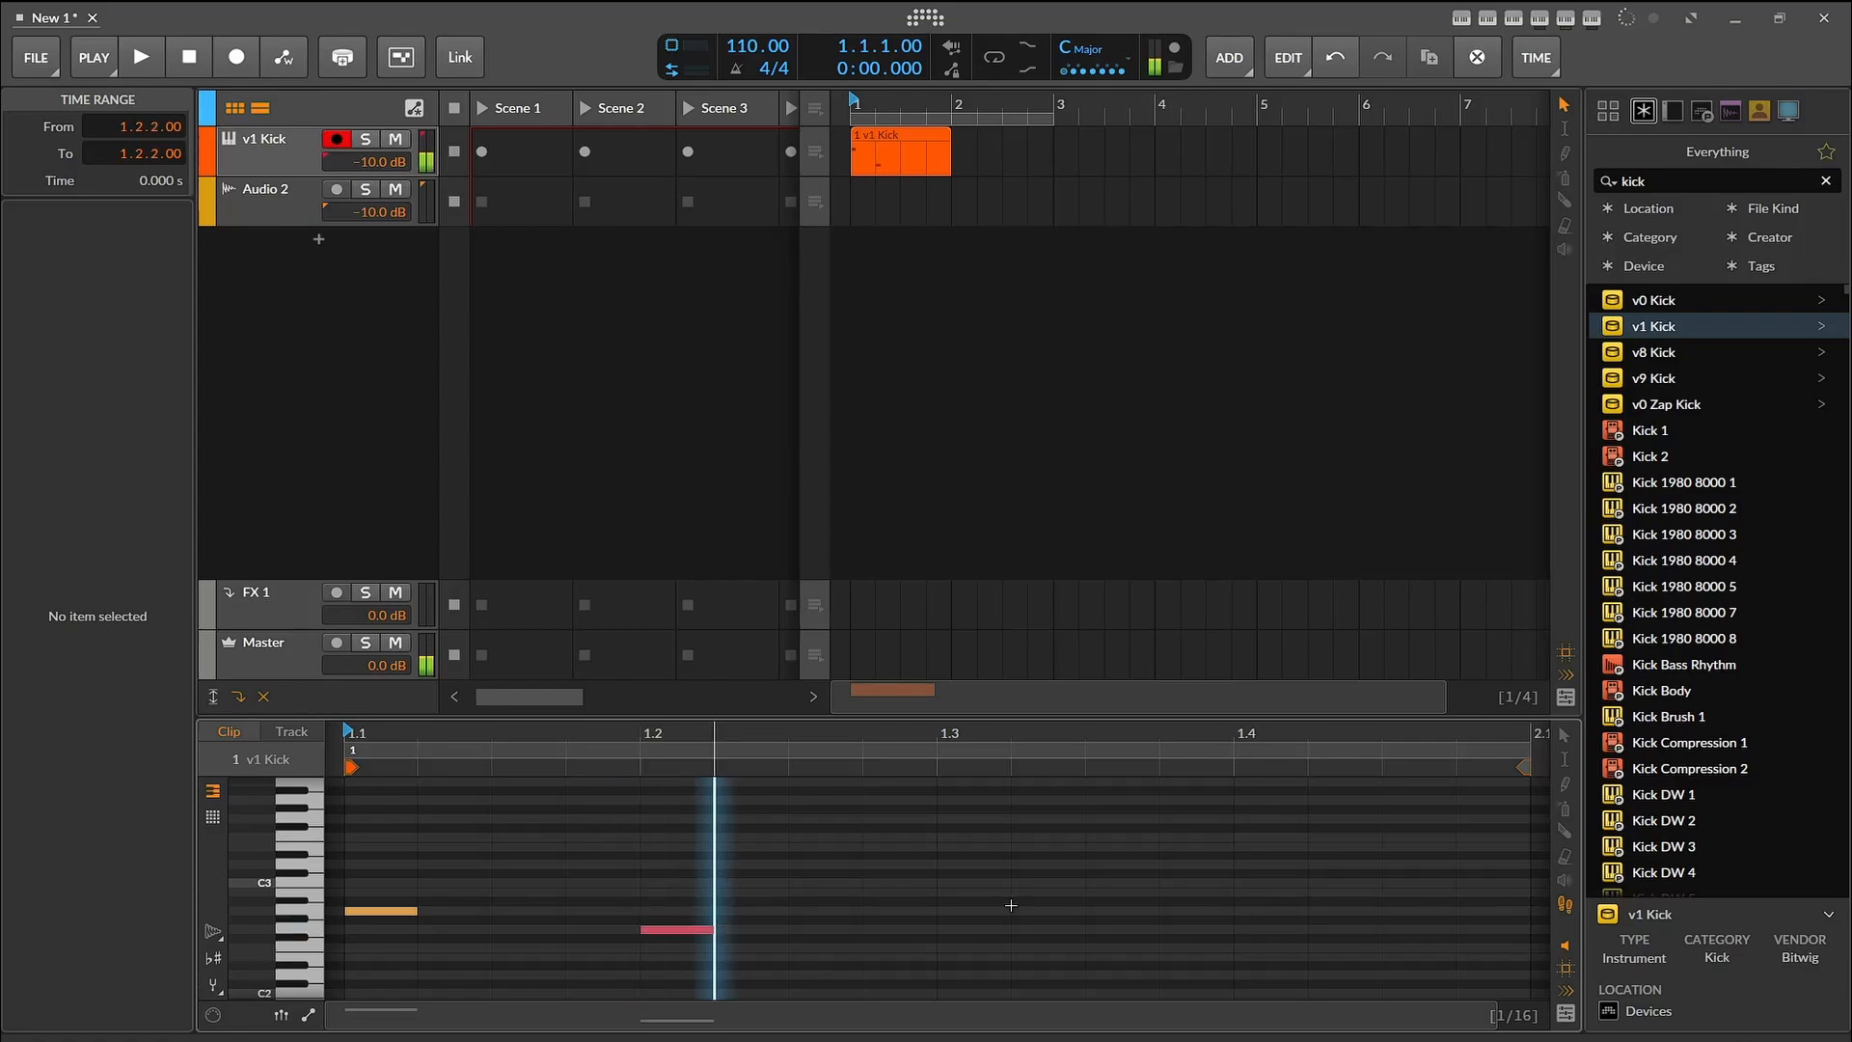
left_click(965, 949)
double_click(965, 948)
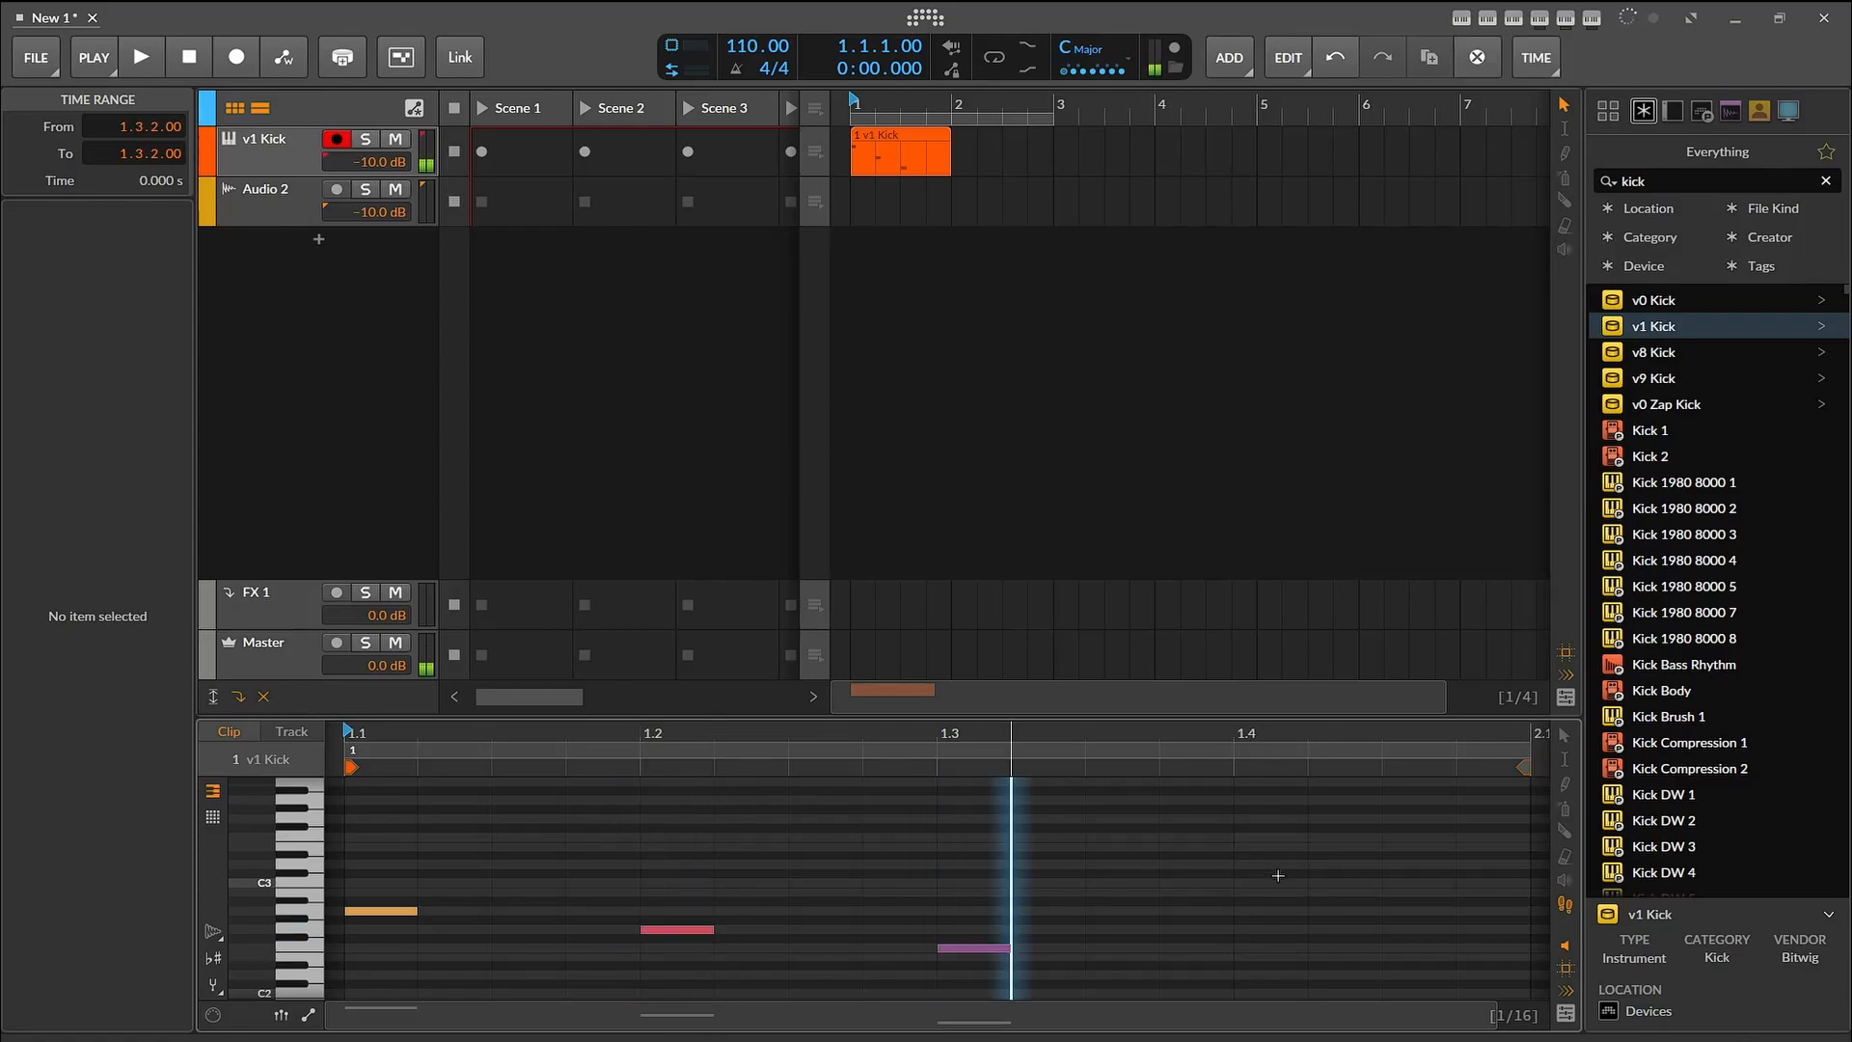
left_click(1254, 948)
double_click(1254, 949)
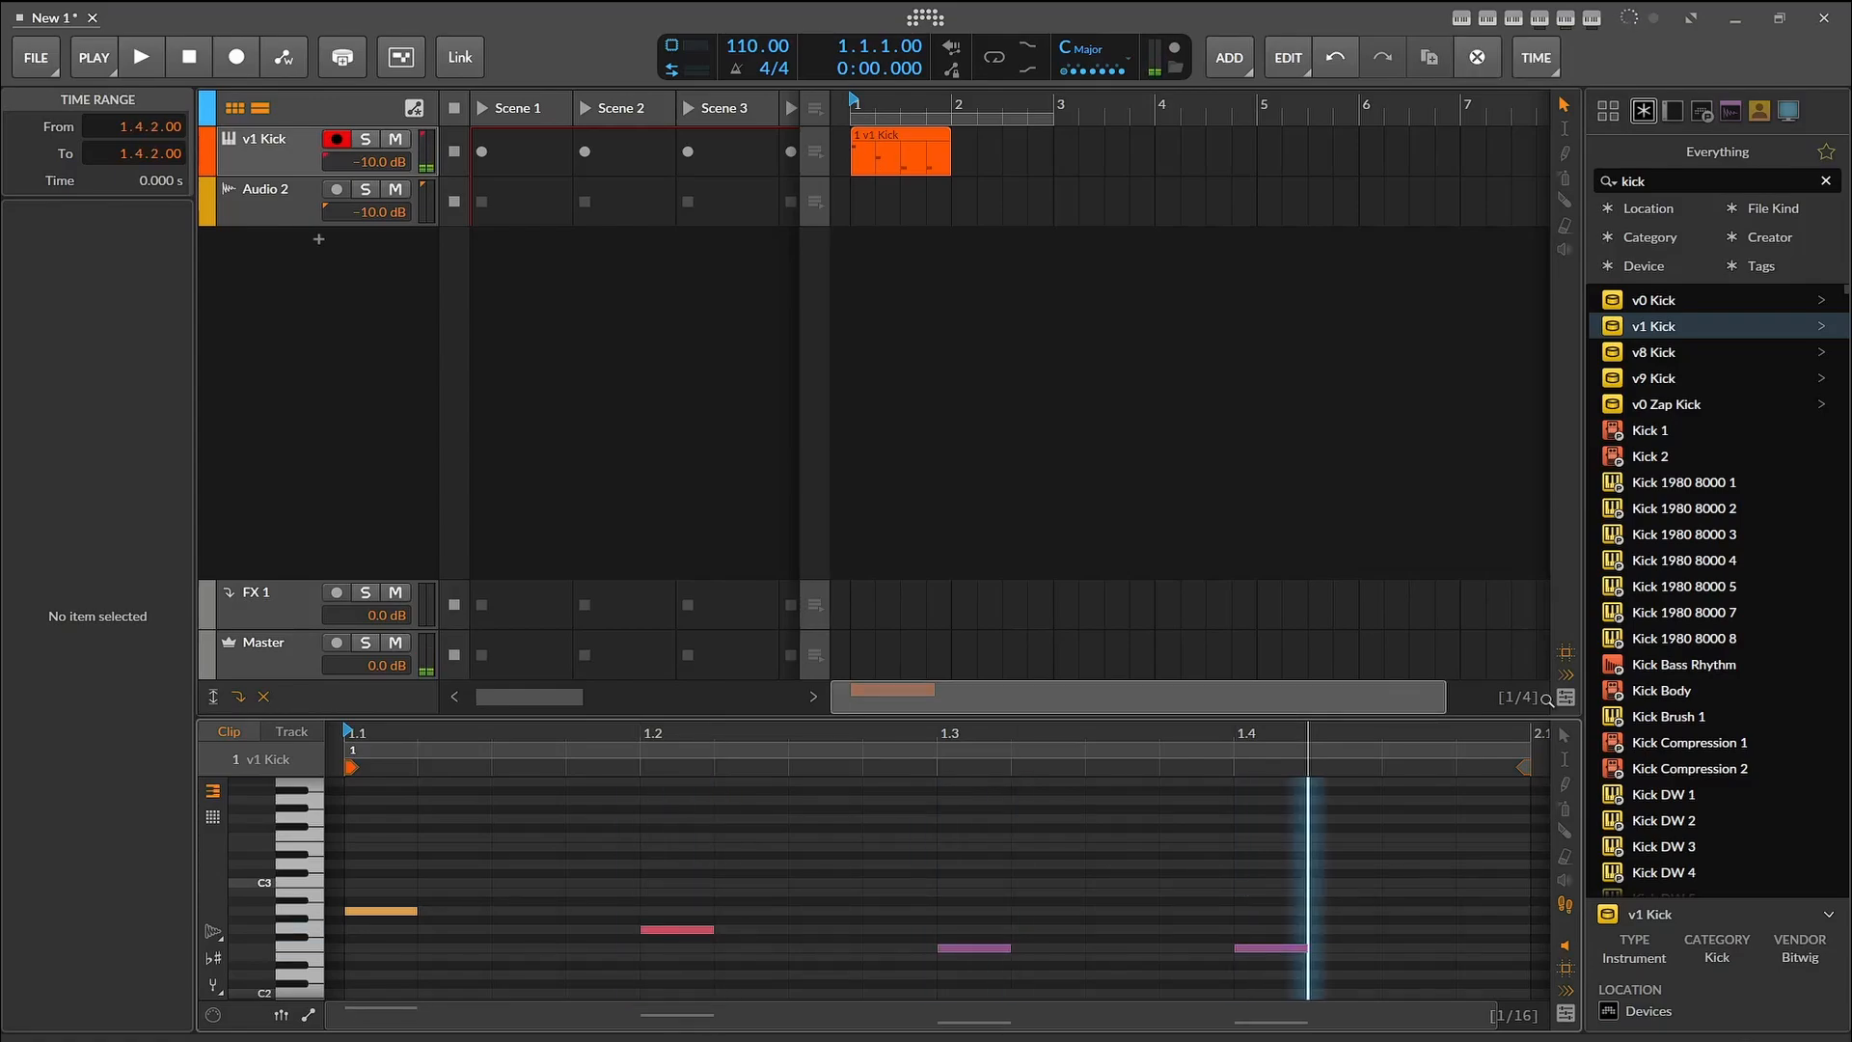
Step: Try stacking extra F2 and E2 notes at 1.4.2 using step input
left_click(497, 767)
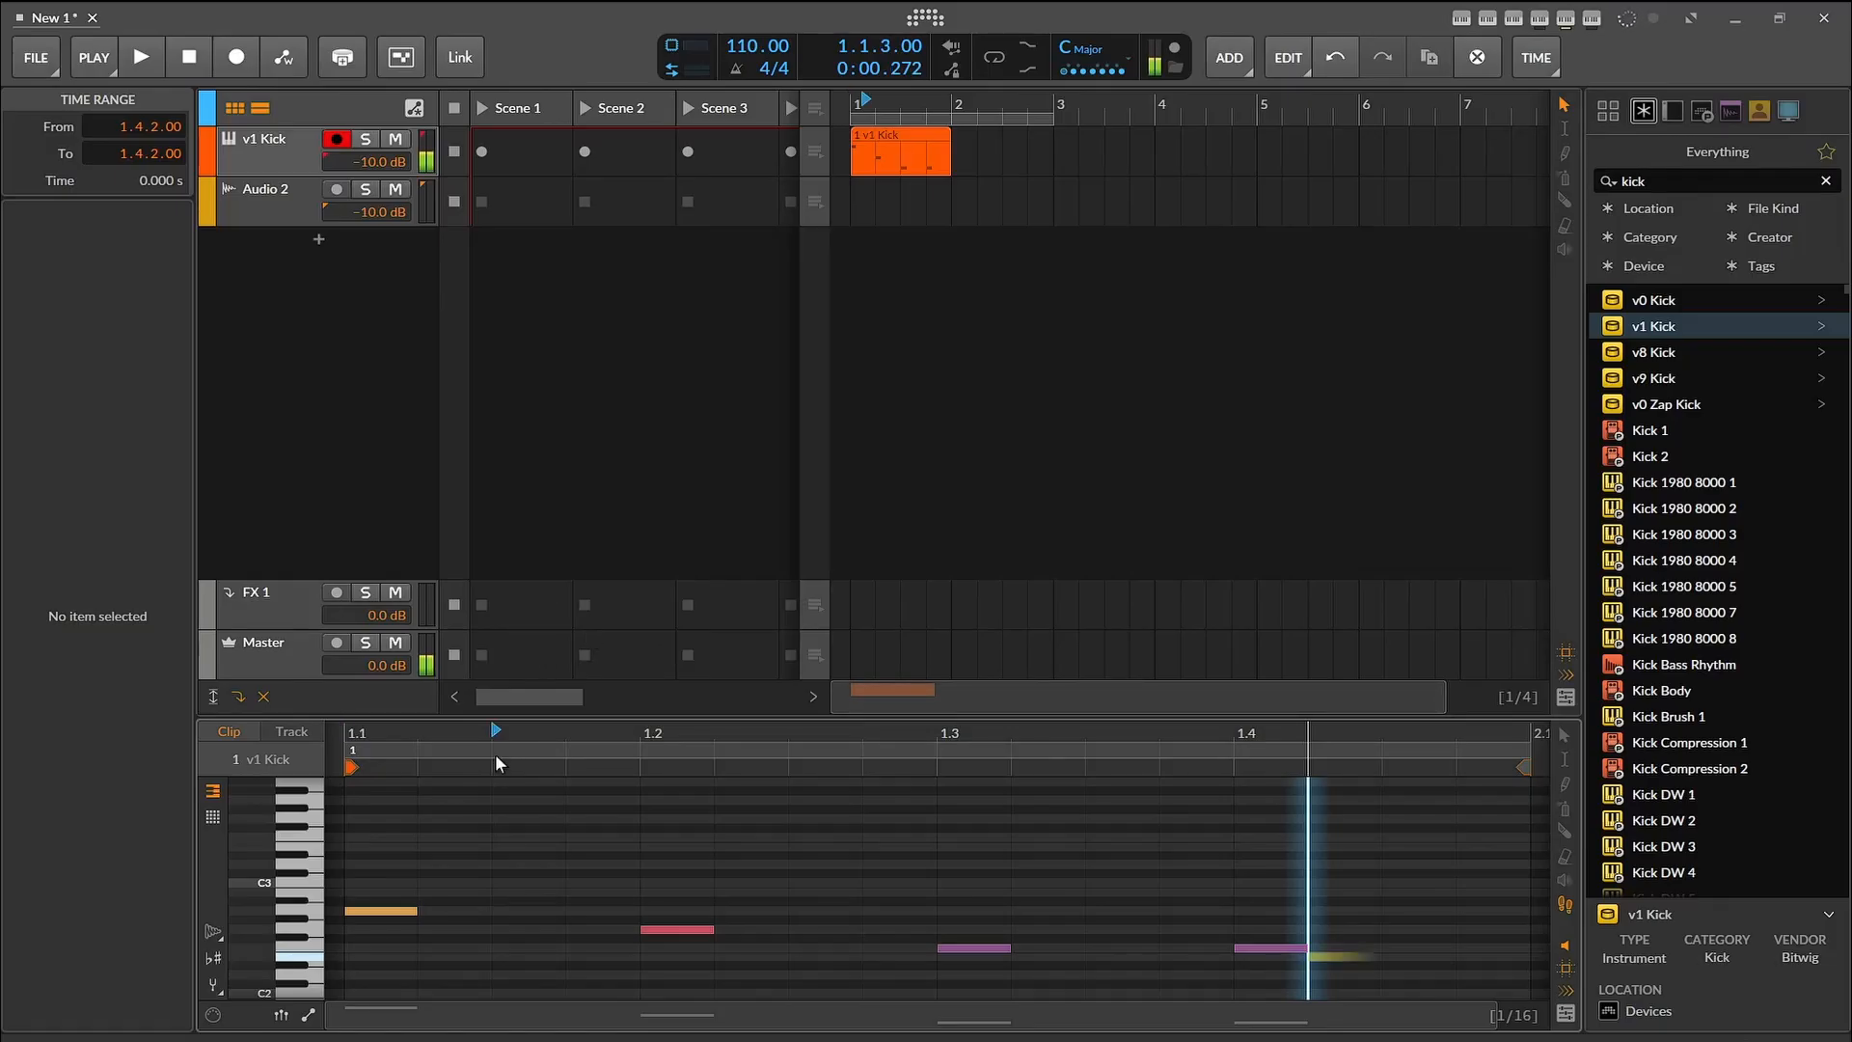
left_click(1347, 948)
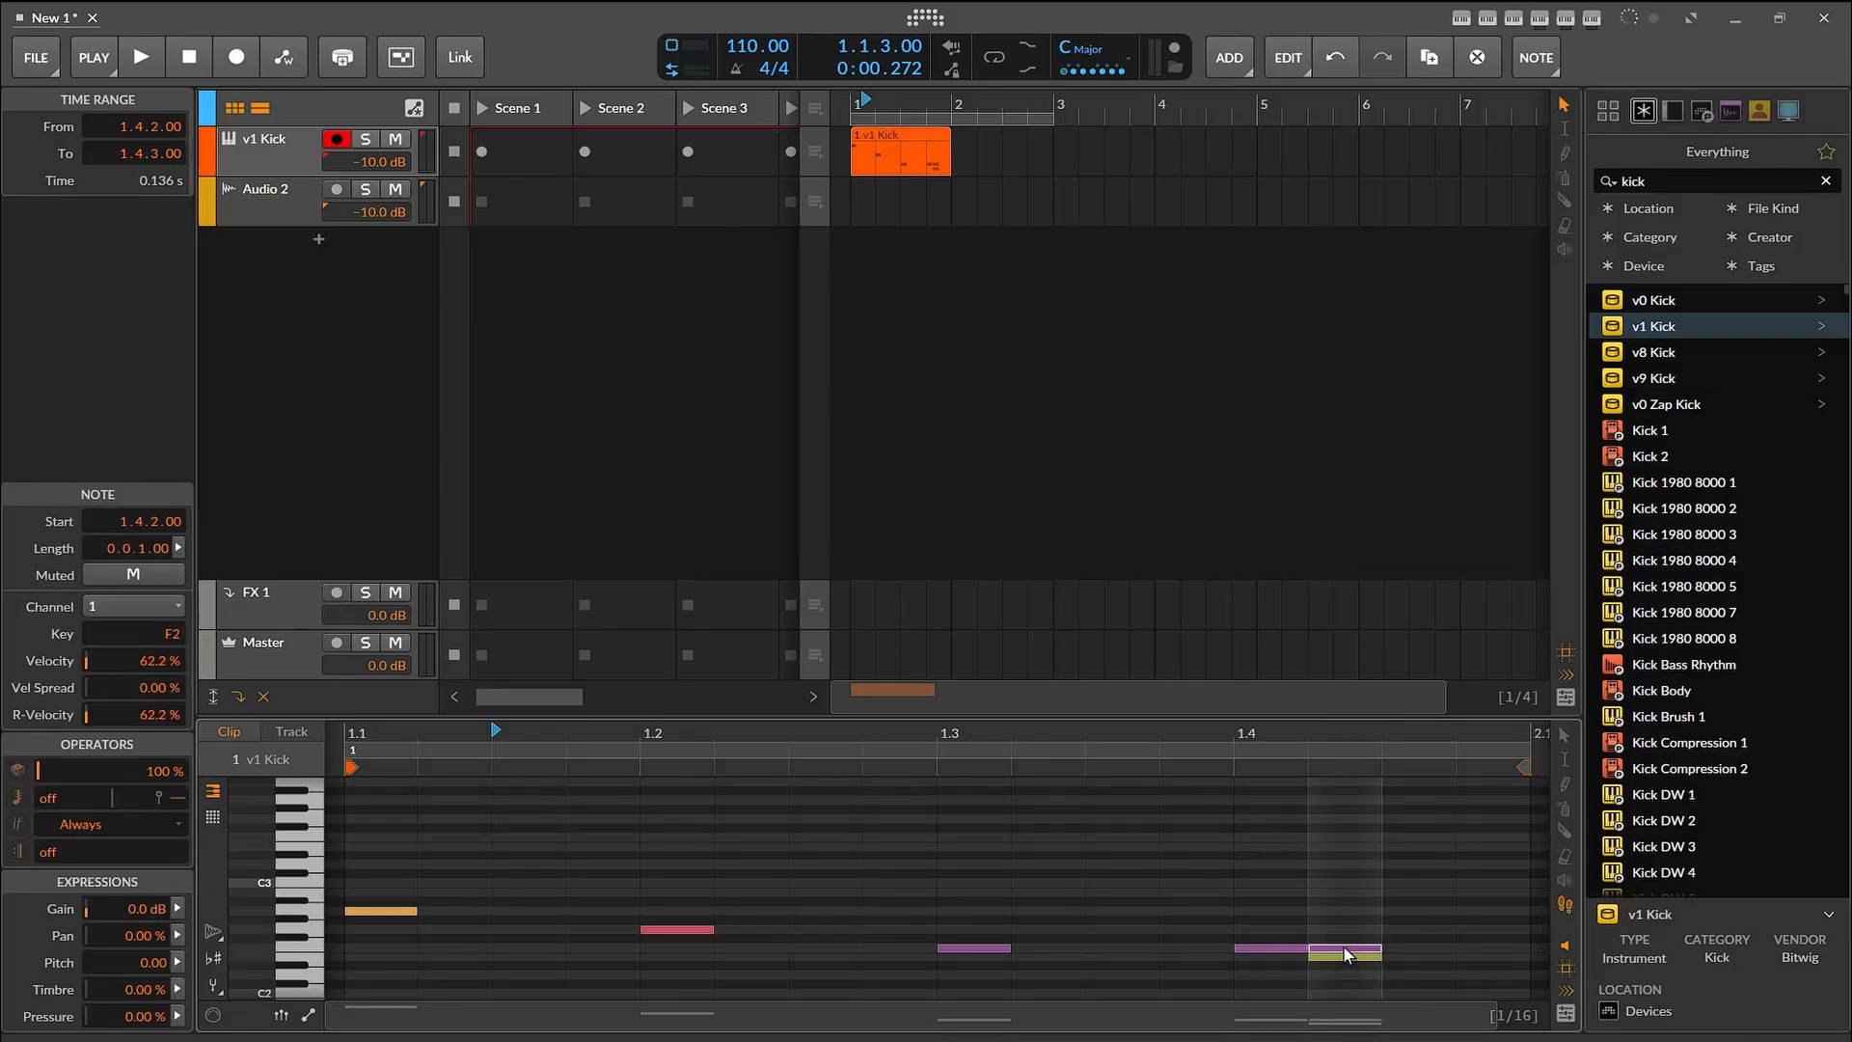
left_click(1338, 956)
left_click(1268, 949)
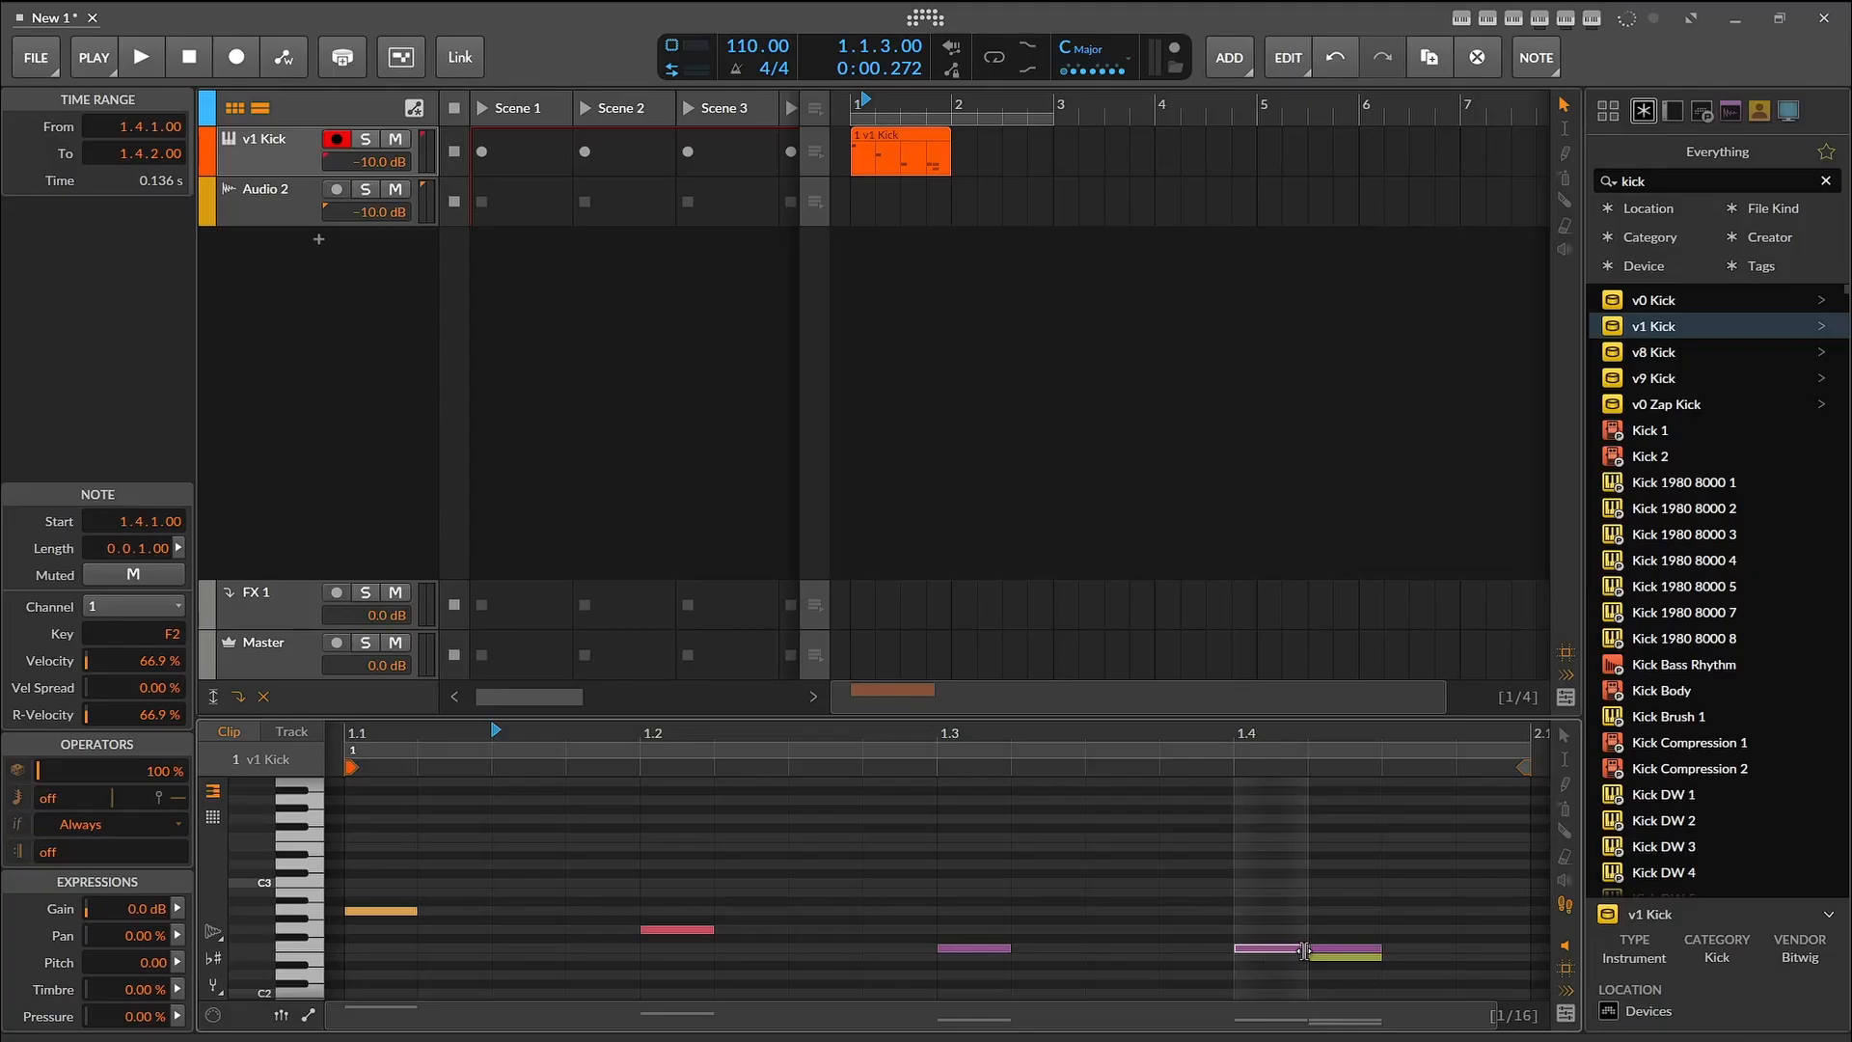
right_click(1268, 952)
left_click(1572, 611)
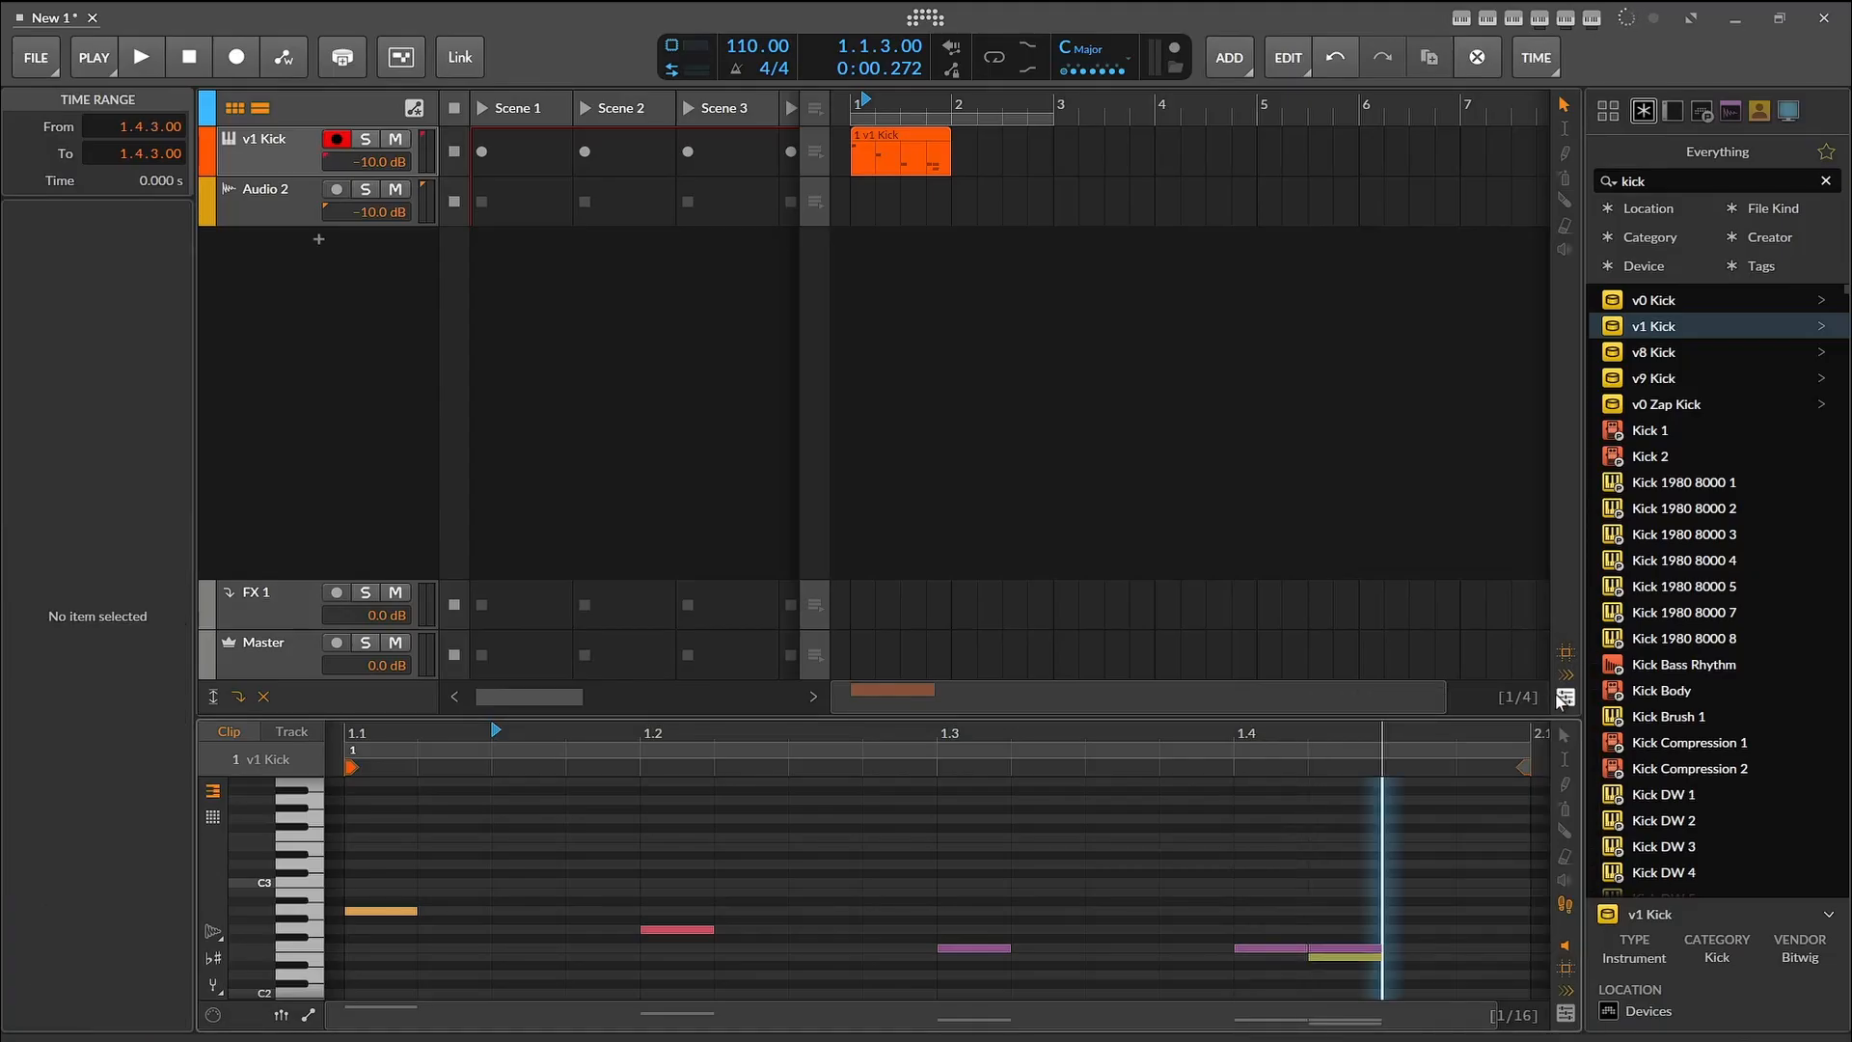
Step: Delete all the extra notes stacked at 1.4.2, leaving only the original four
double_click(1324, 965)
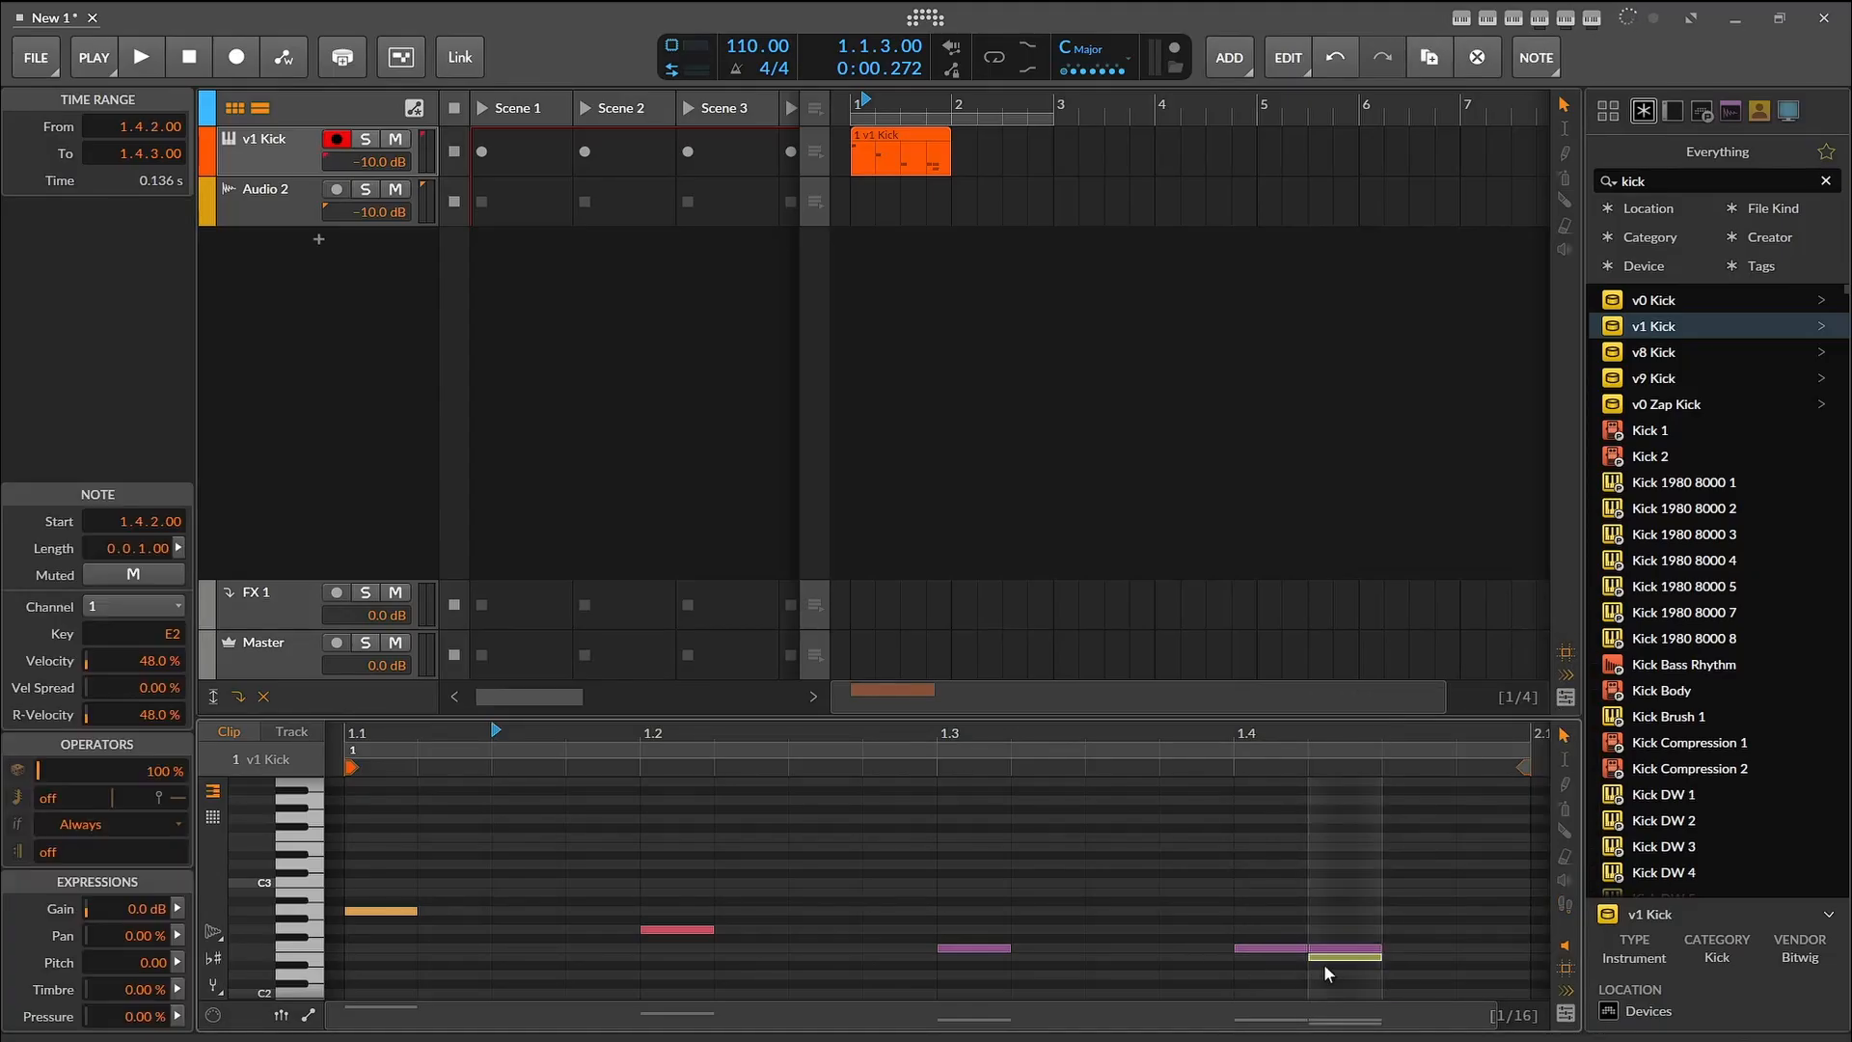
double_click(1324, 965)
double_click(1327, 964)
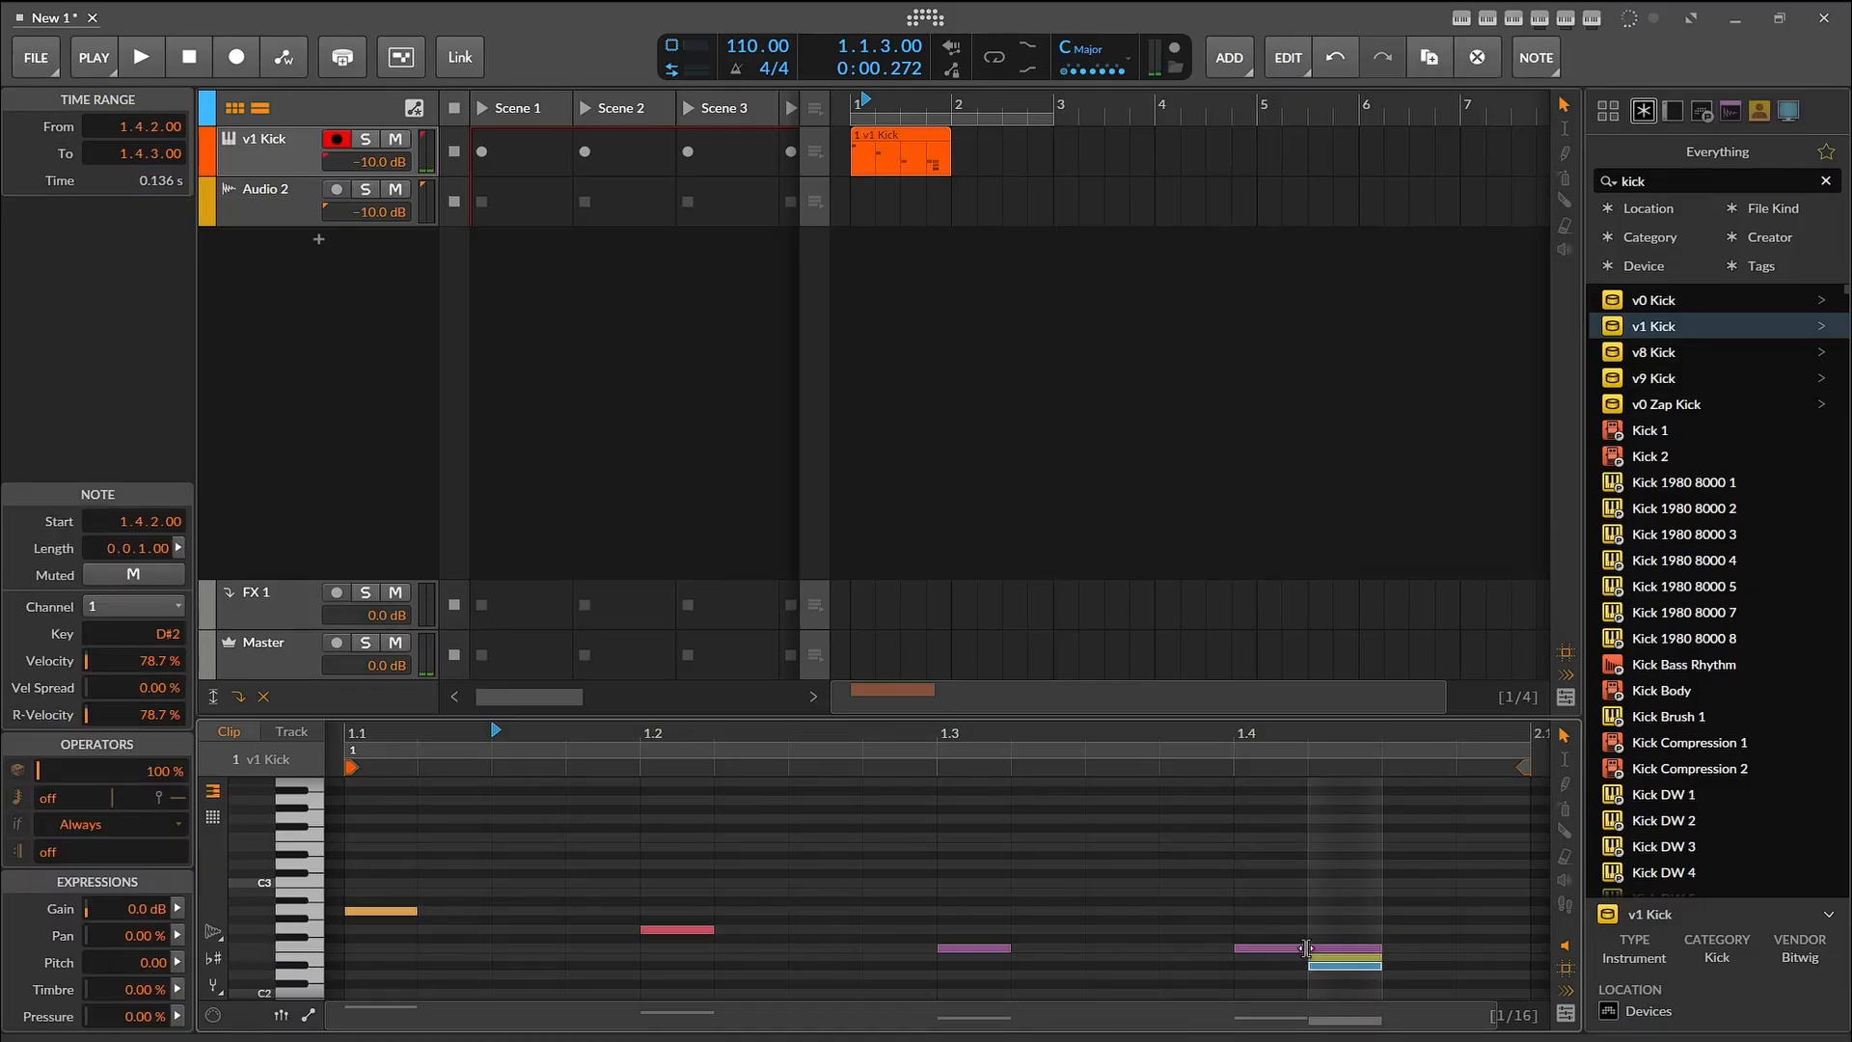
double_click(1326, 965)
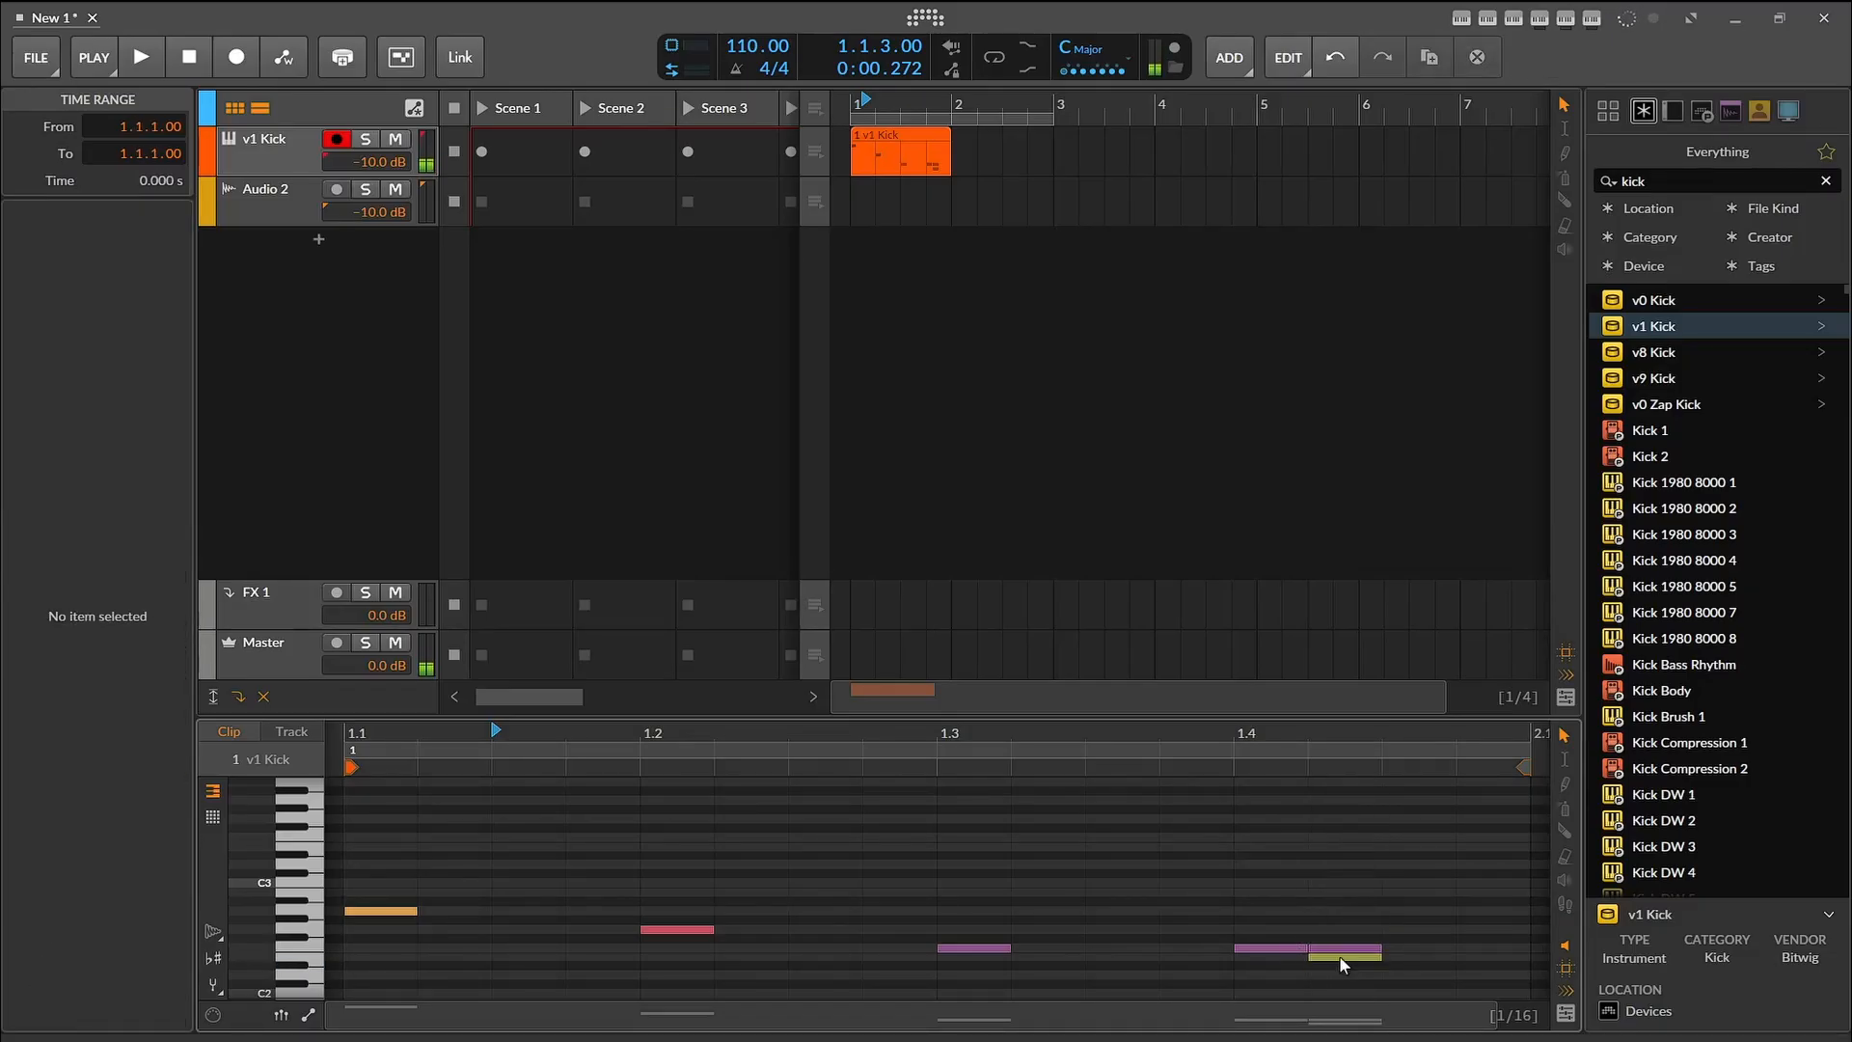
double_click(1340, 955)
double_click(1329, 946)
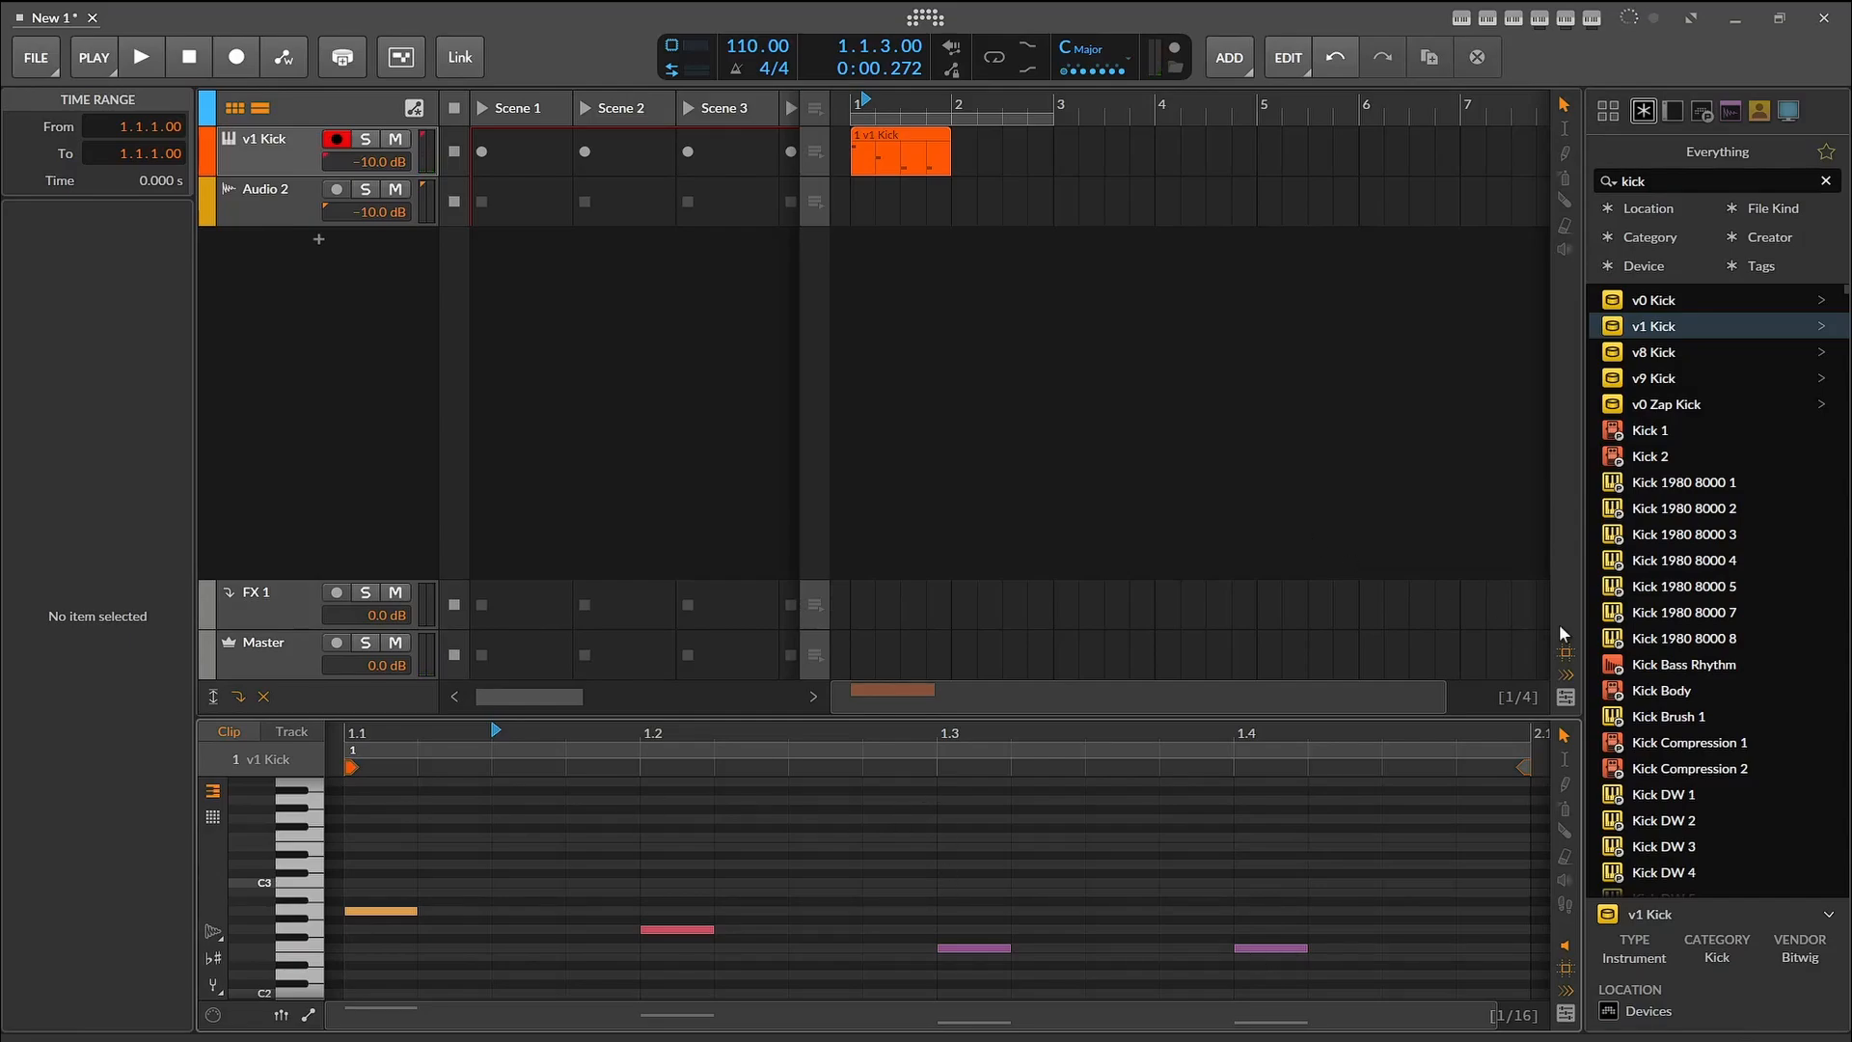
Step: Turn step input on and place the insertion cursor at 1.3 in the note editor
left_click(1573, 906)
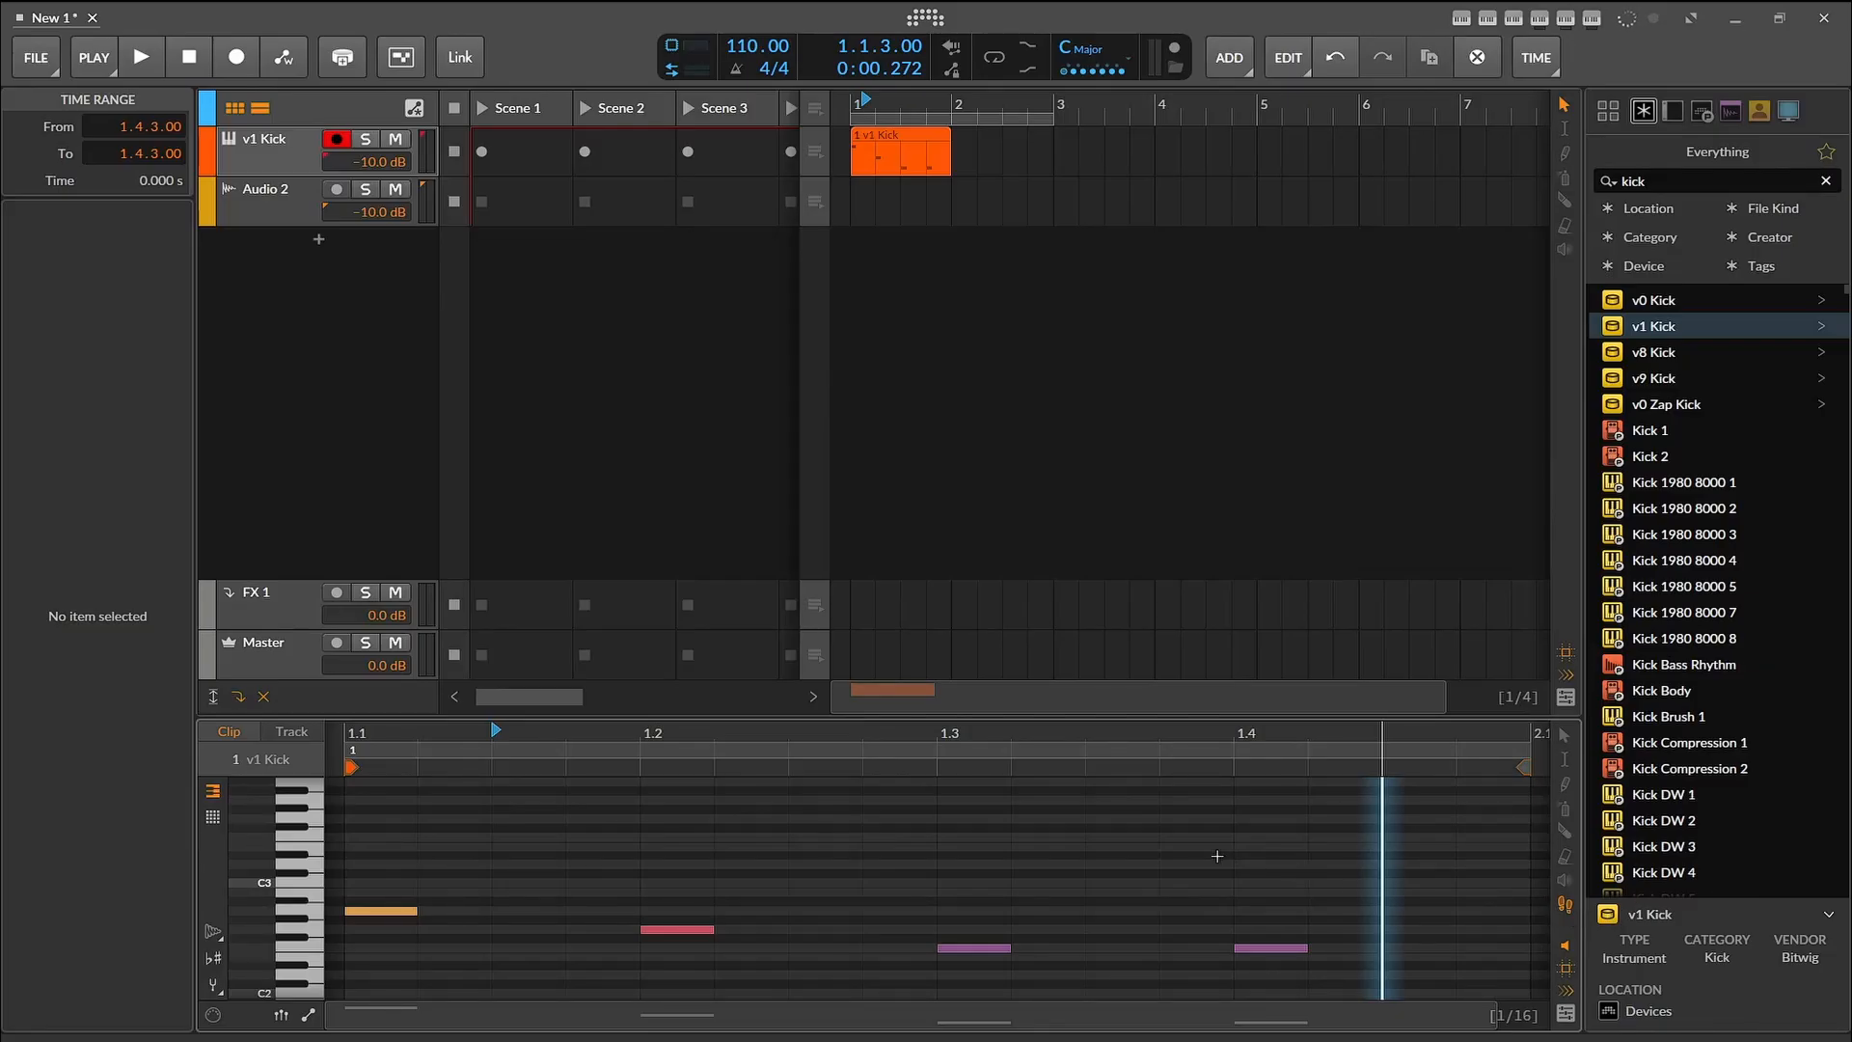
left_click(911, 813)
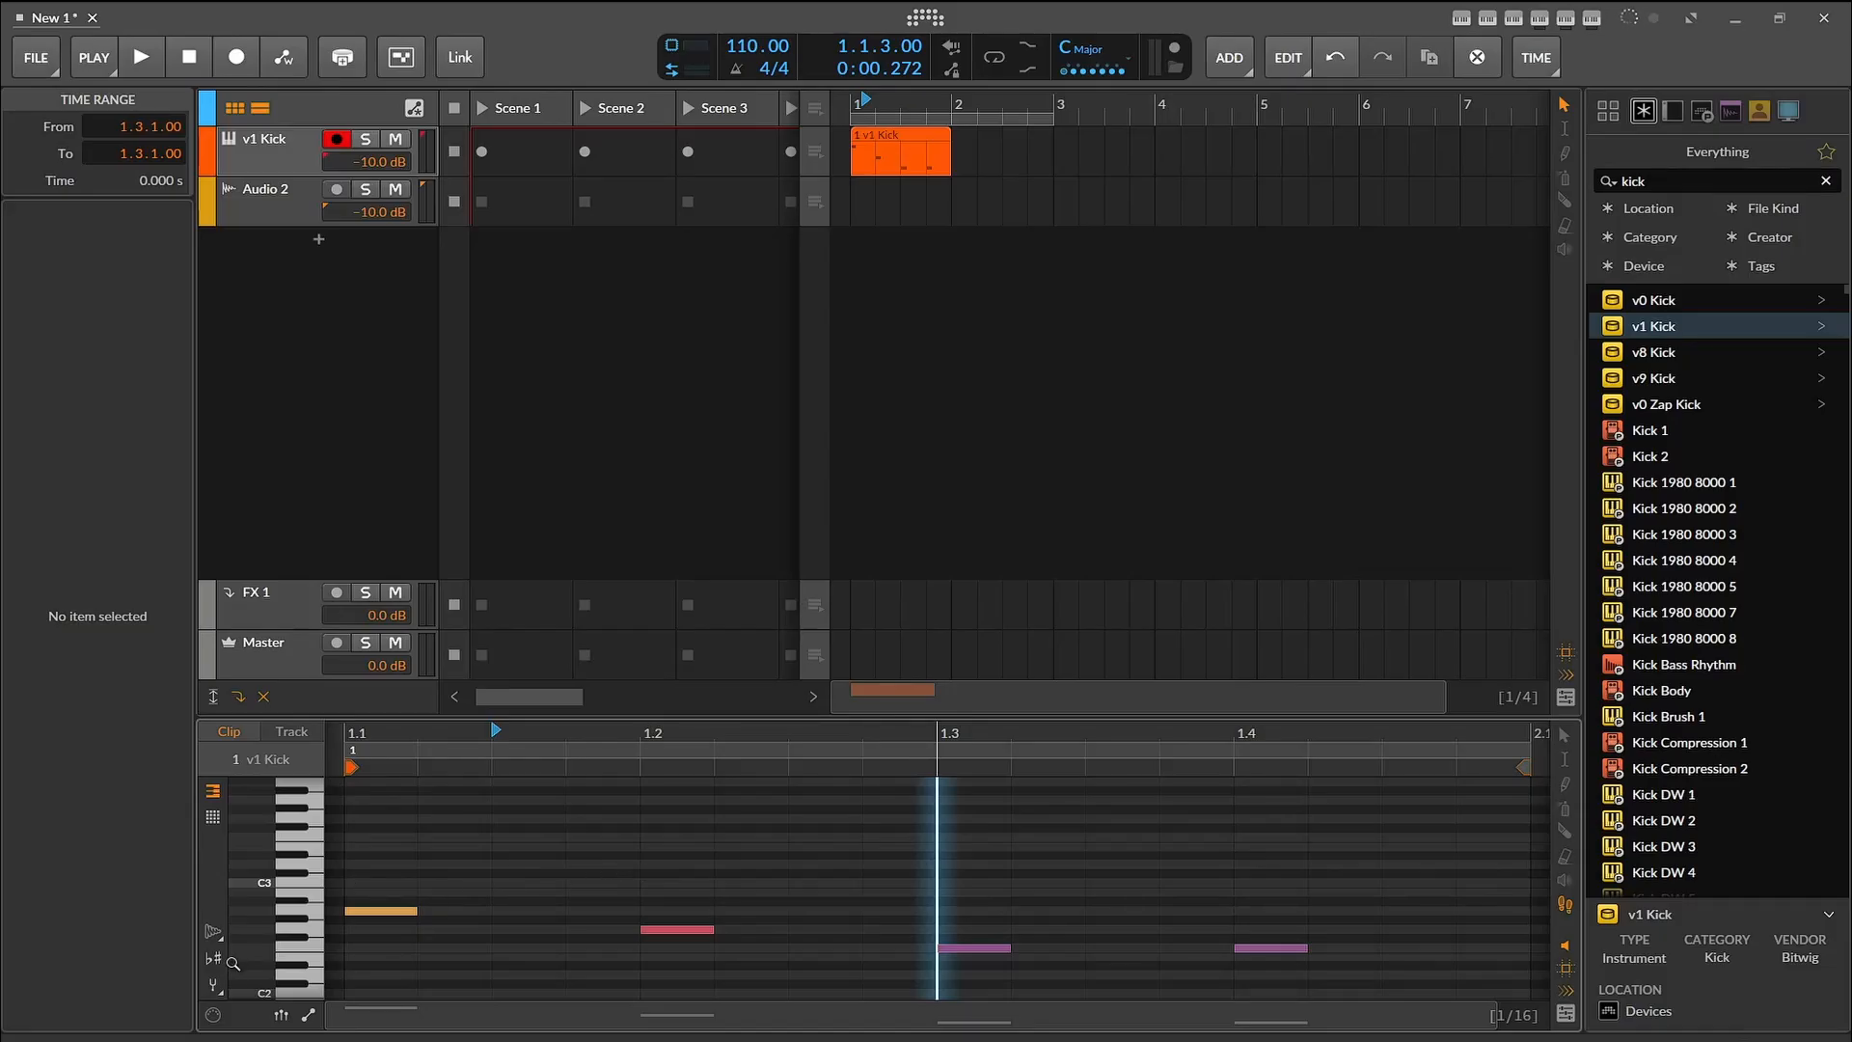
Step: Set the project key to D Minor
left_click(1063, 54)
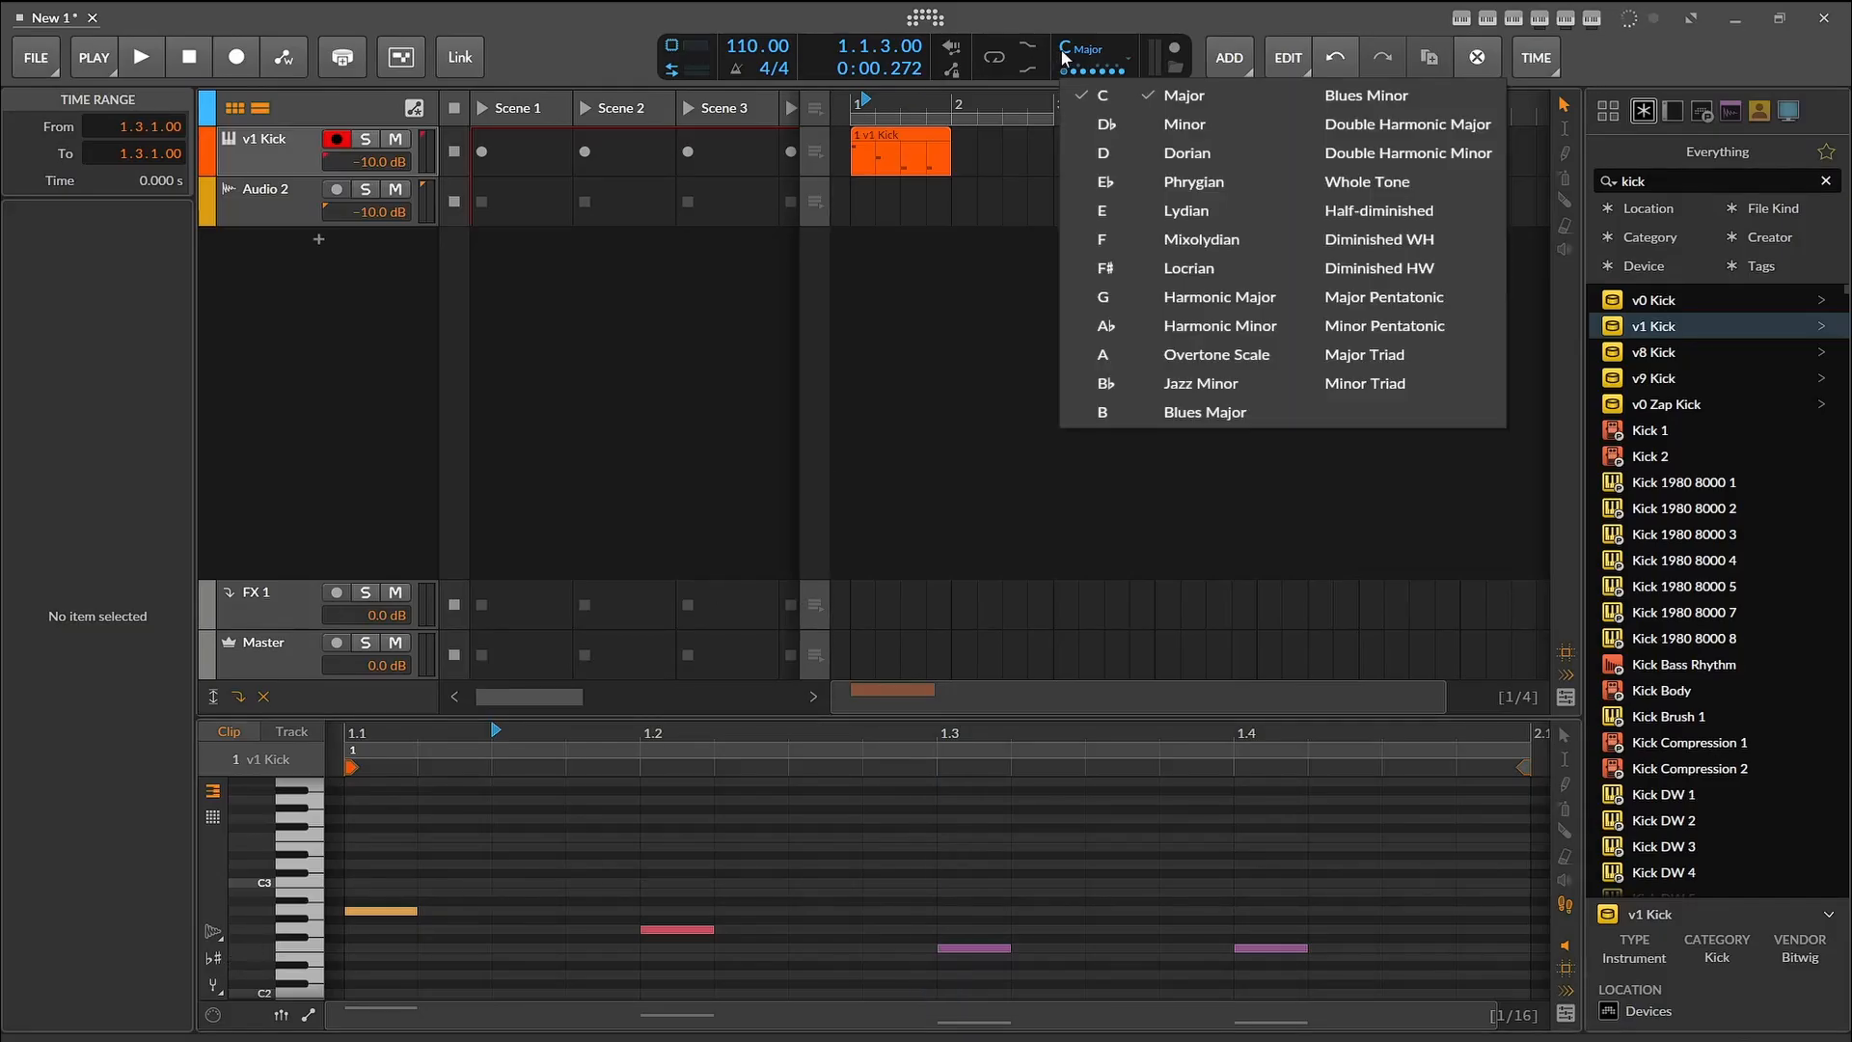
left_click(1119, 147)
left_click(1175, 125)
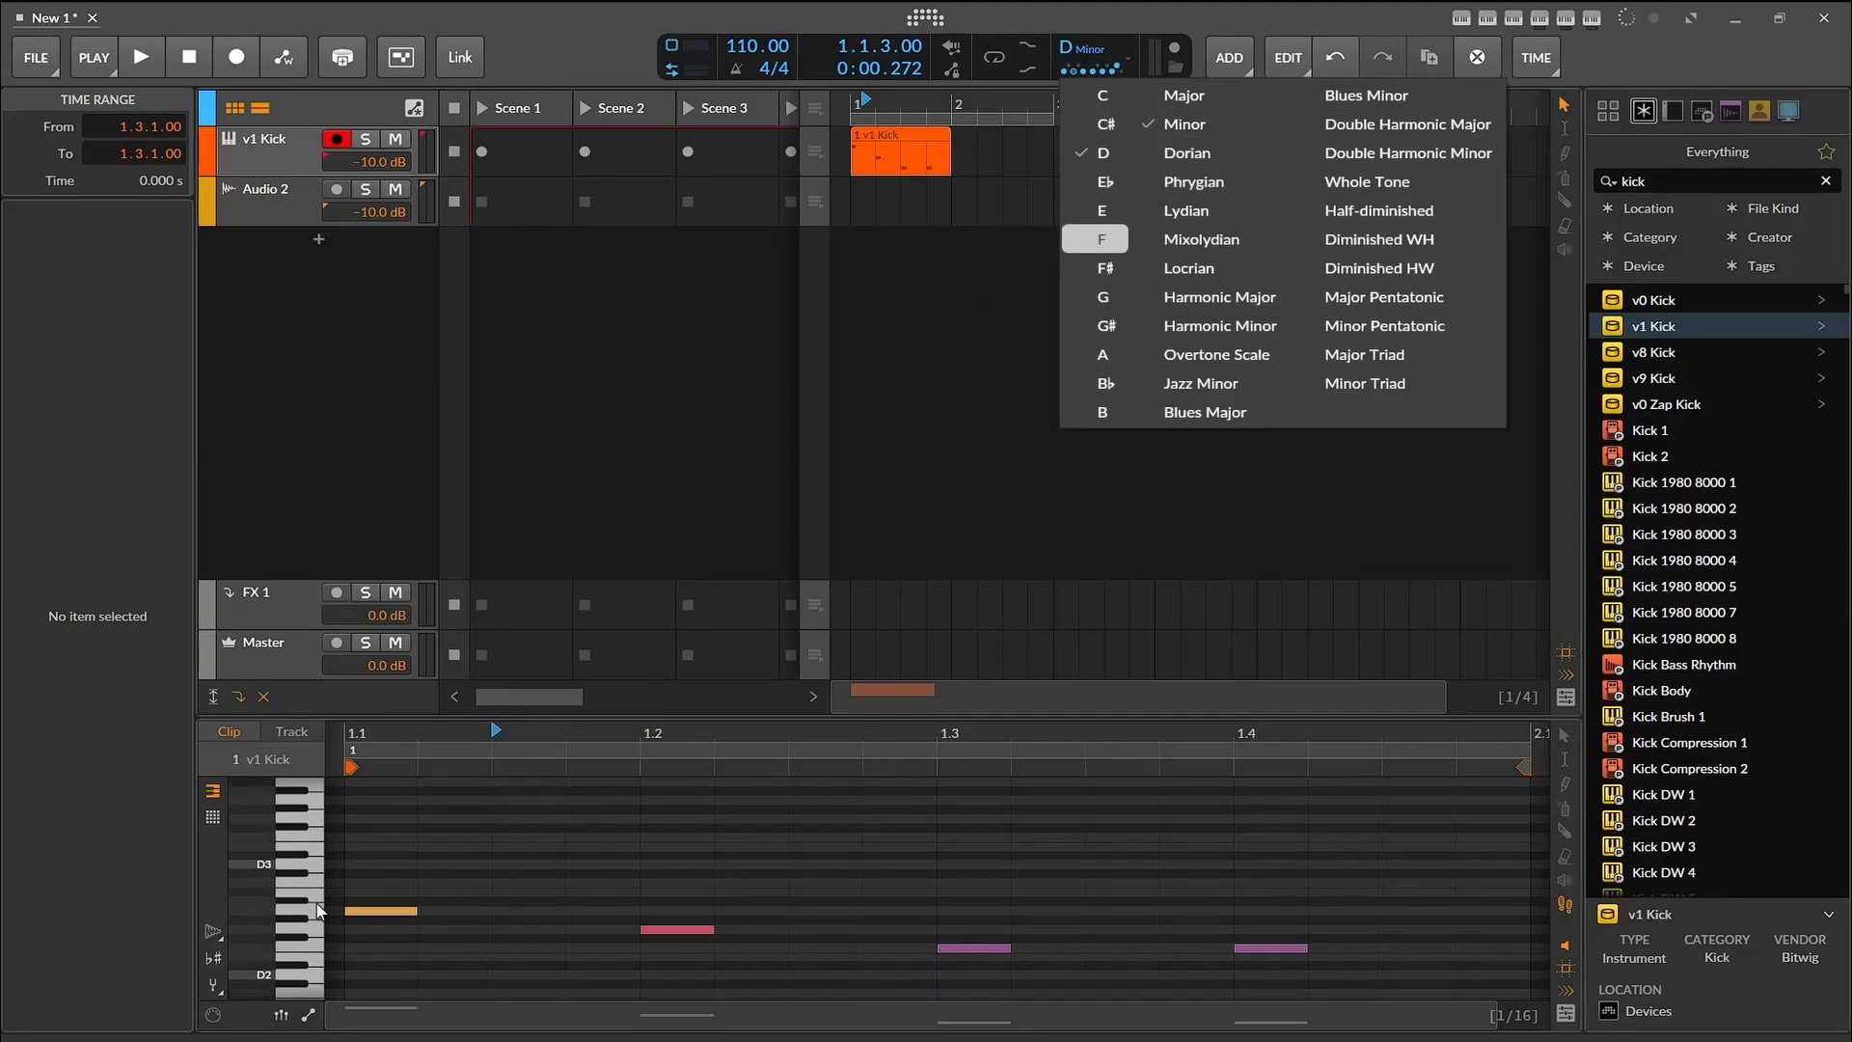
Step: Turn on scale highlighting in the note editor and select the A2 note at 1.1
left_click(208, 957)
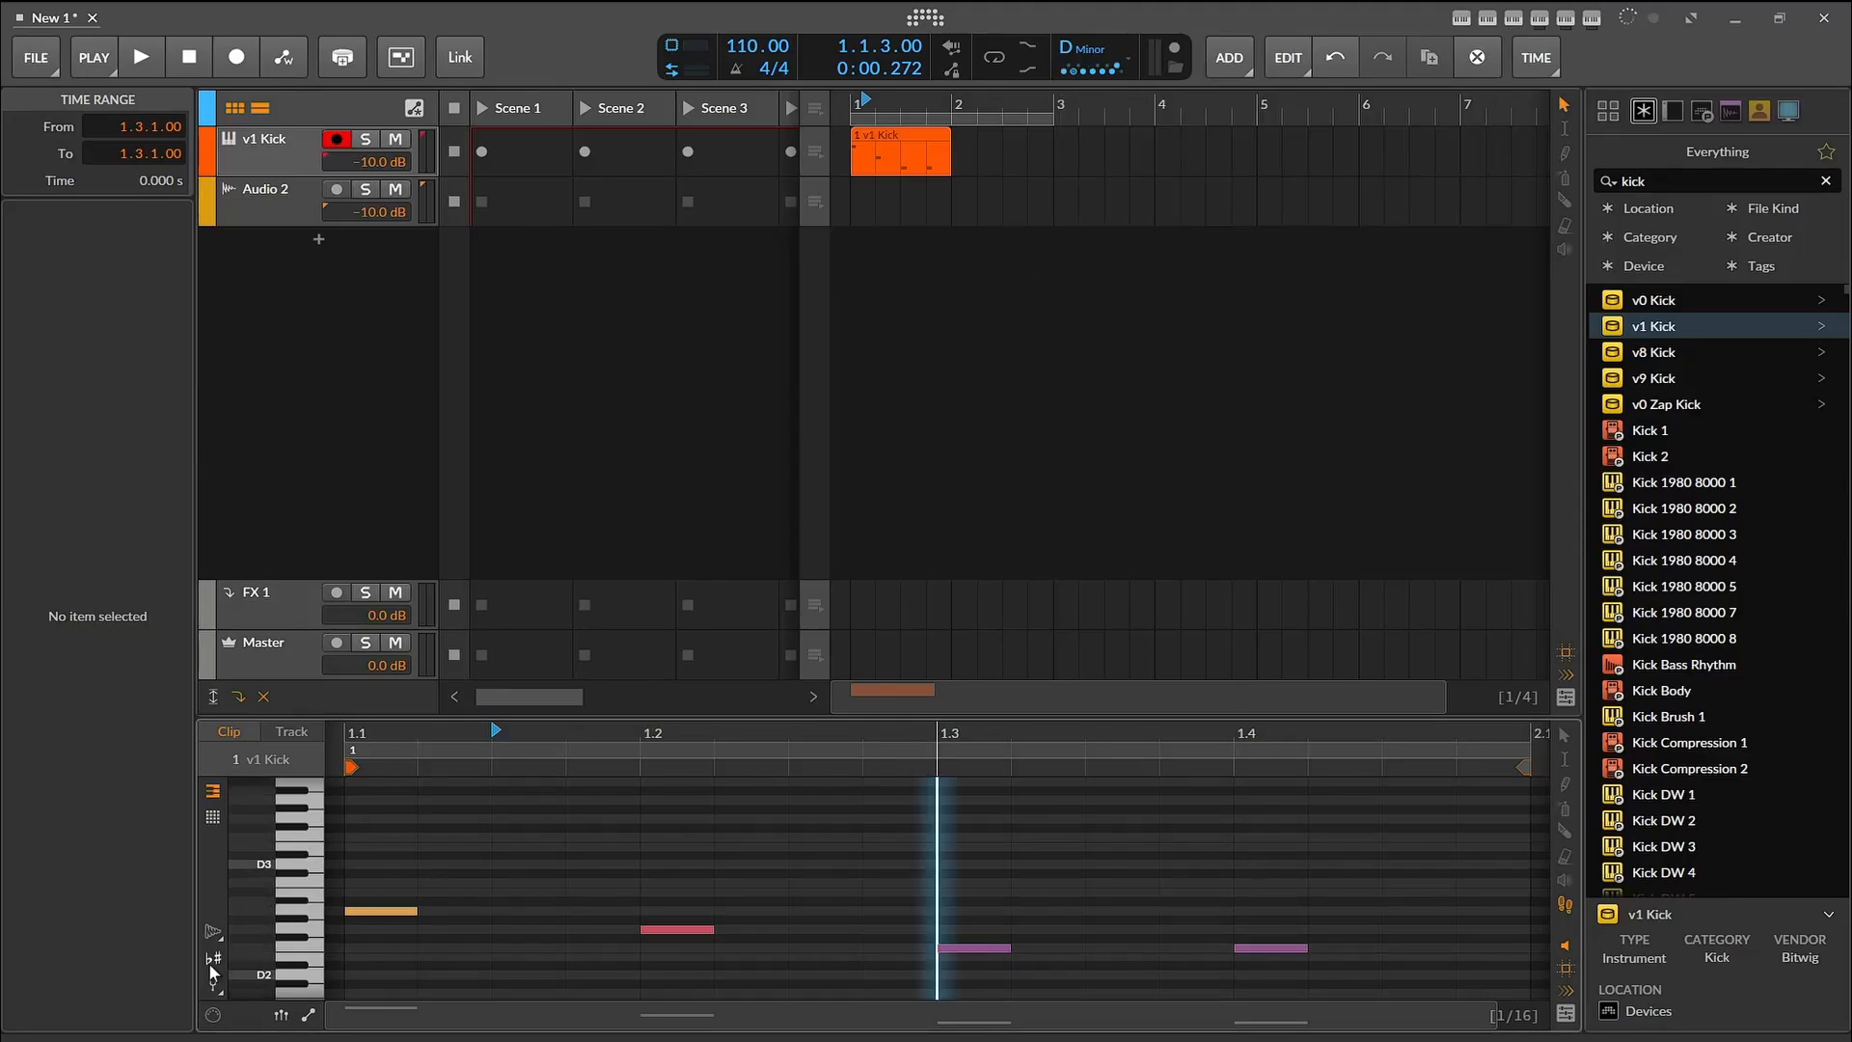
left_click(208, 963)
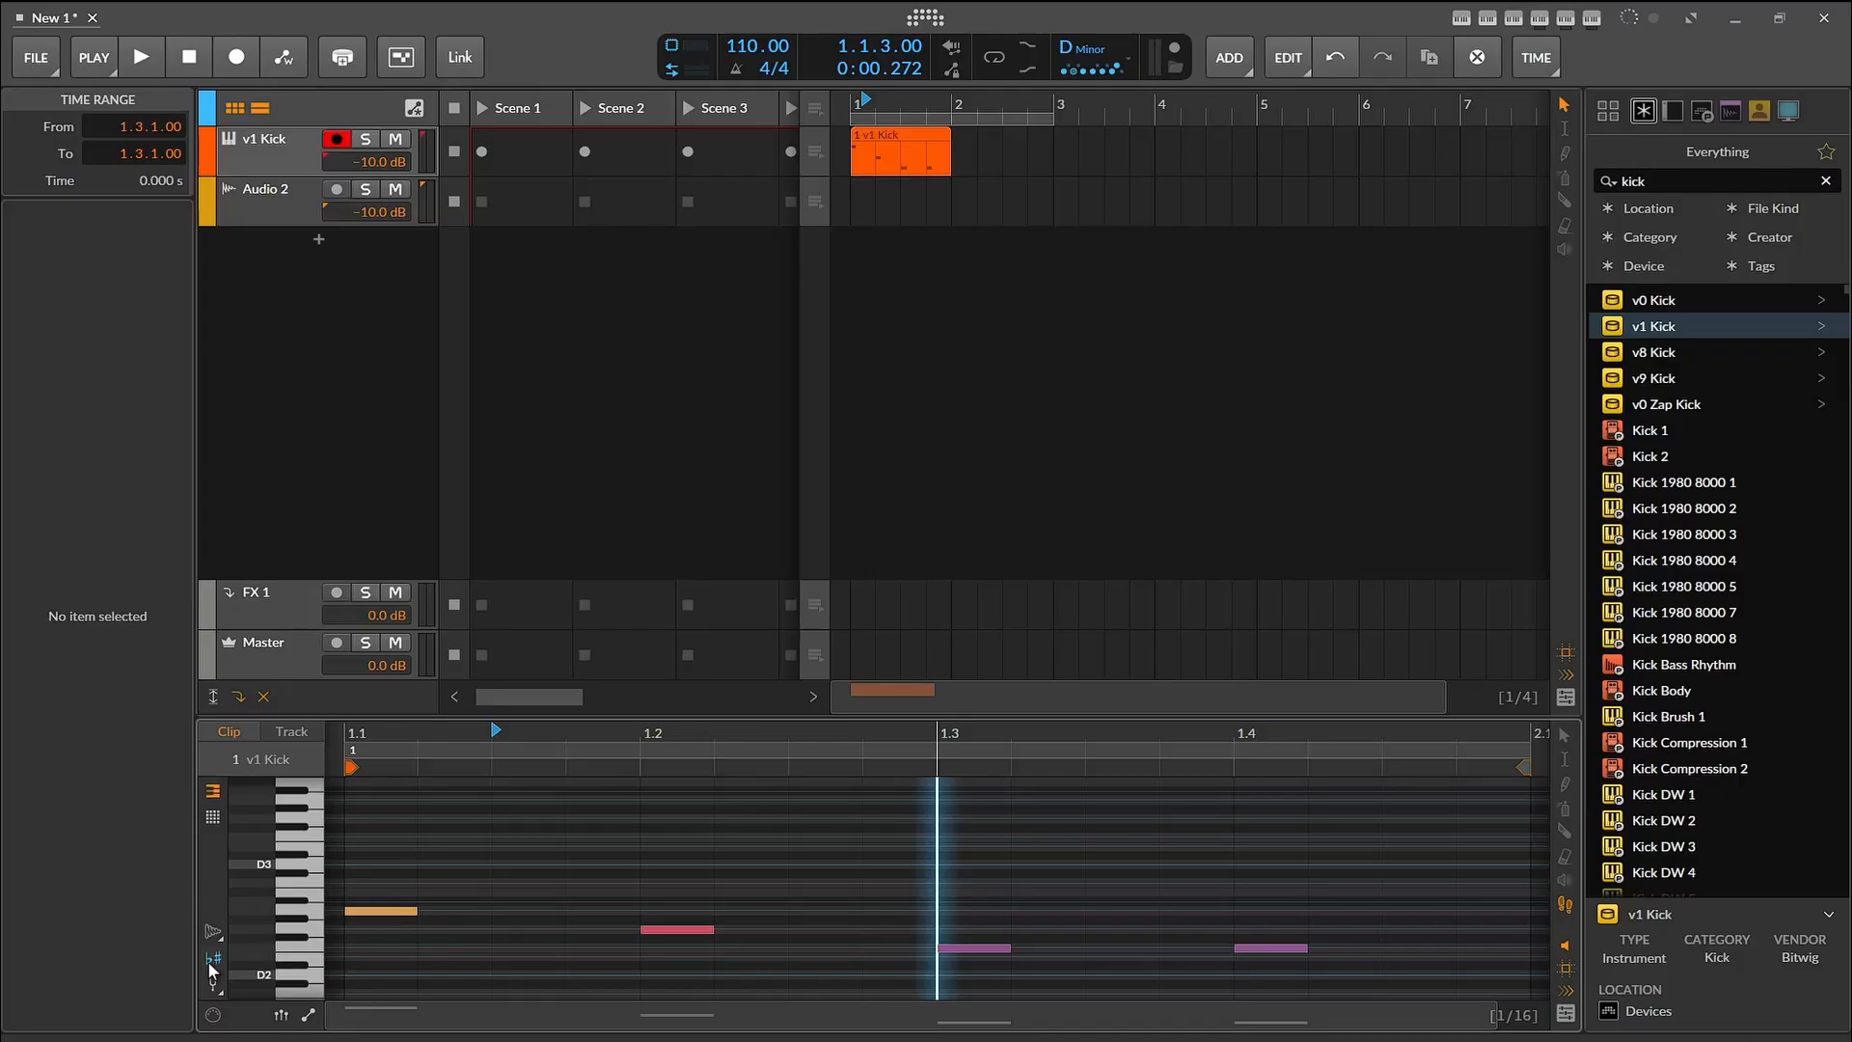
double_click(393, 901)
mouse_move(392, 898)
left_mouse_down()
mouse_move(399, 824)
mouse_move(400, 906)
left_mouse_up()
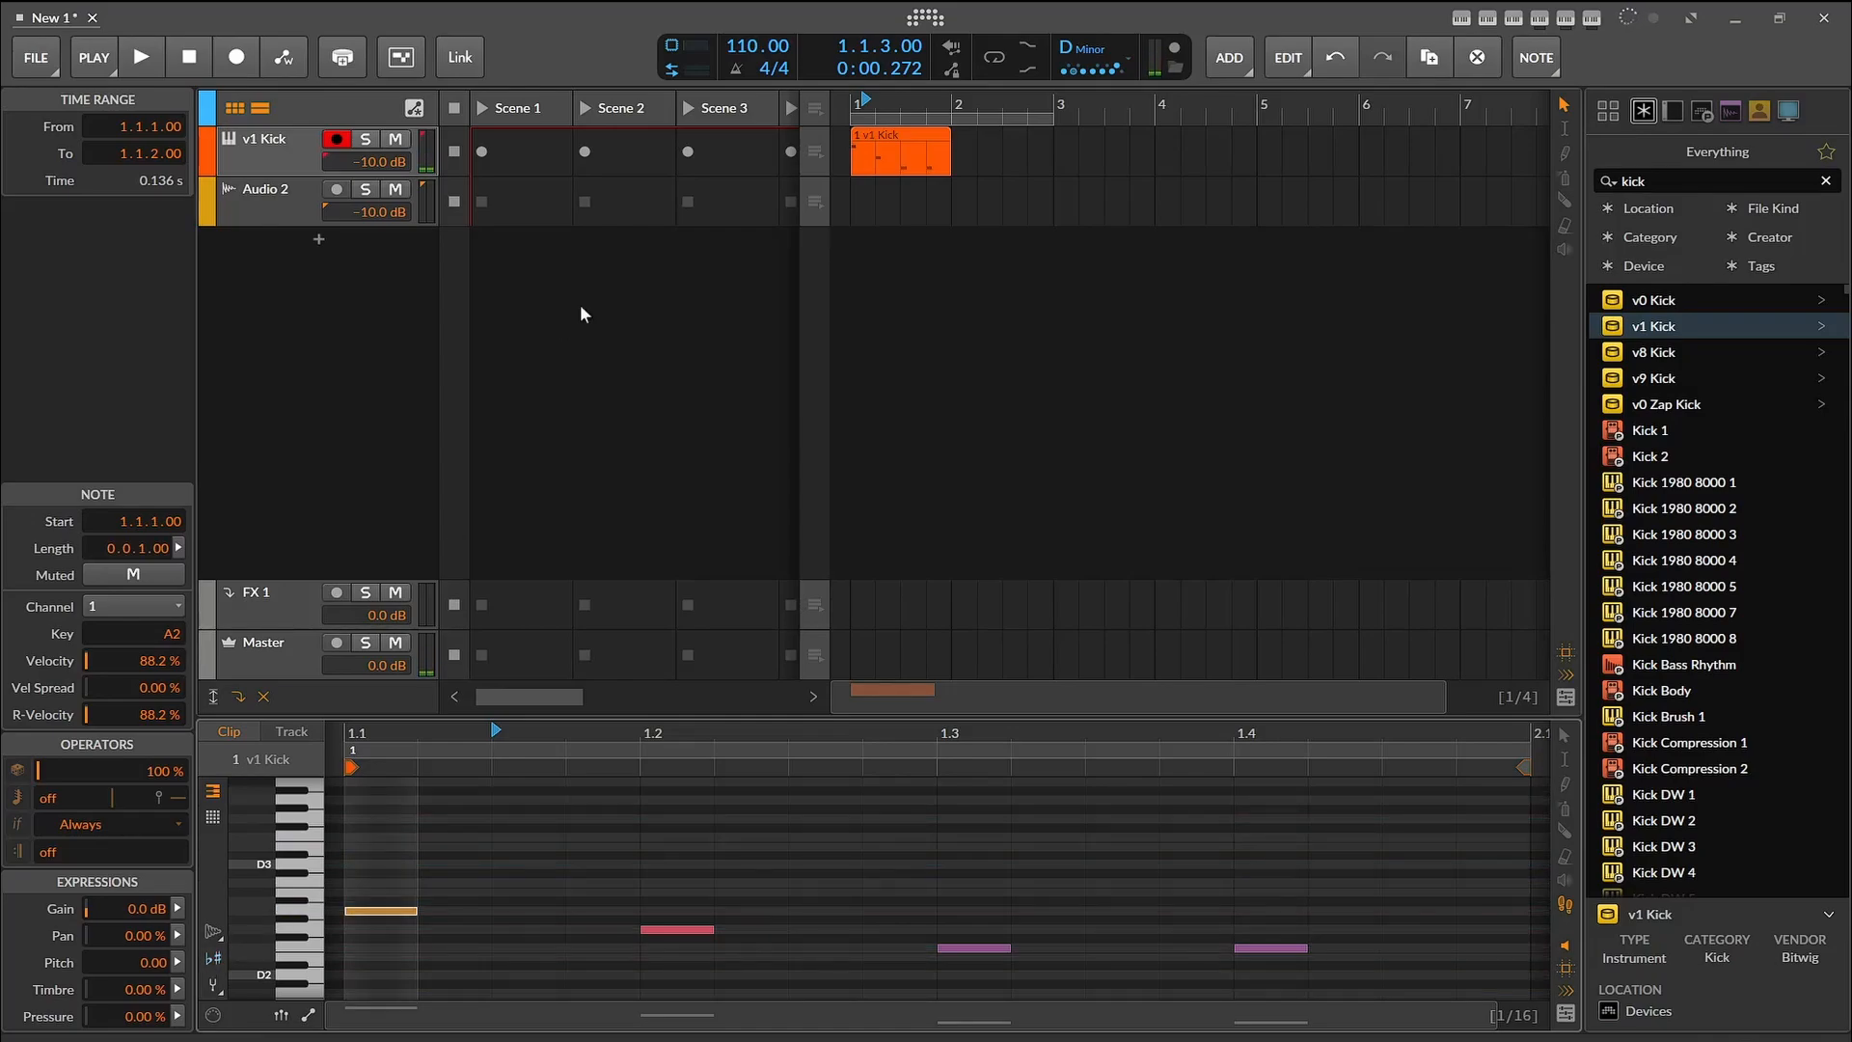
Step: Set the project key to C Major
left_click(1079, 46)
left_click(1100, 95)
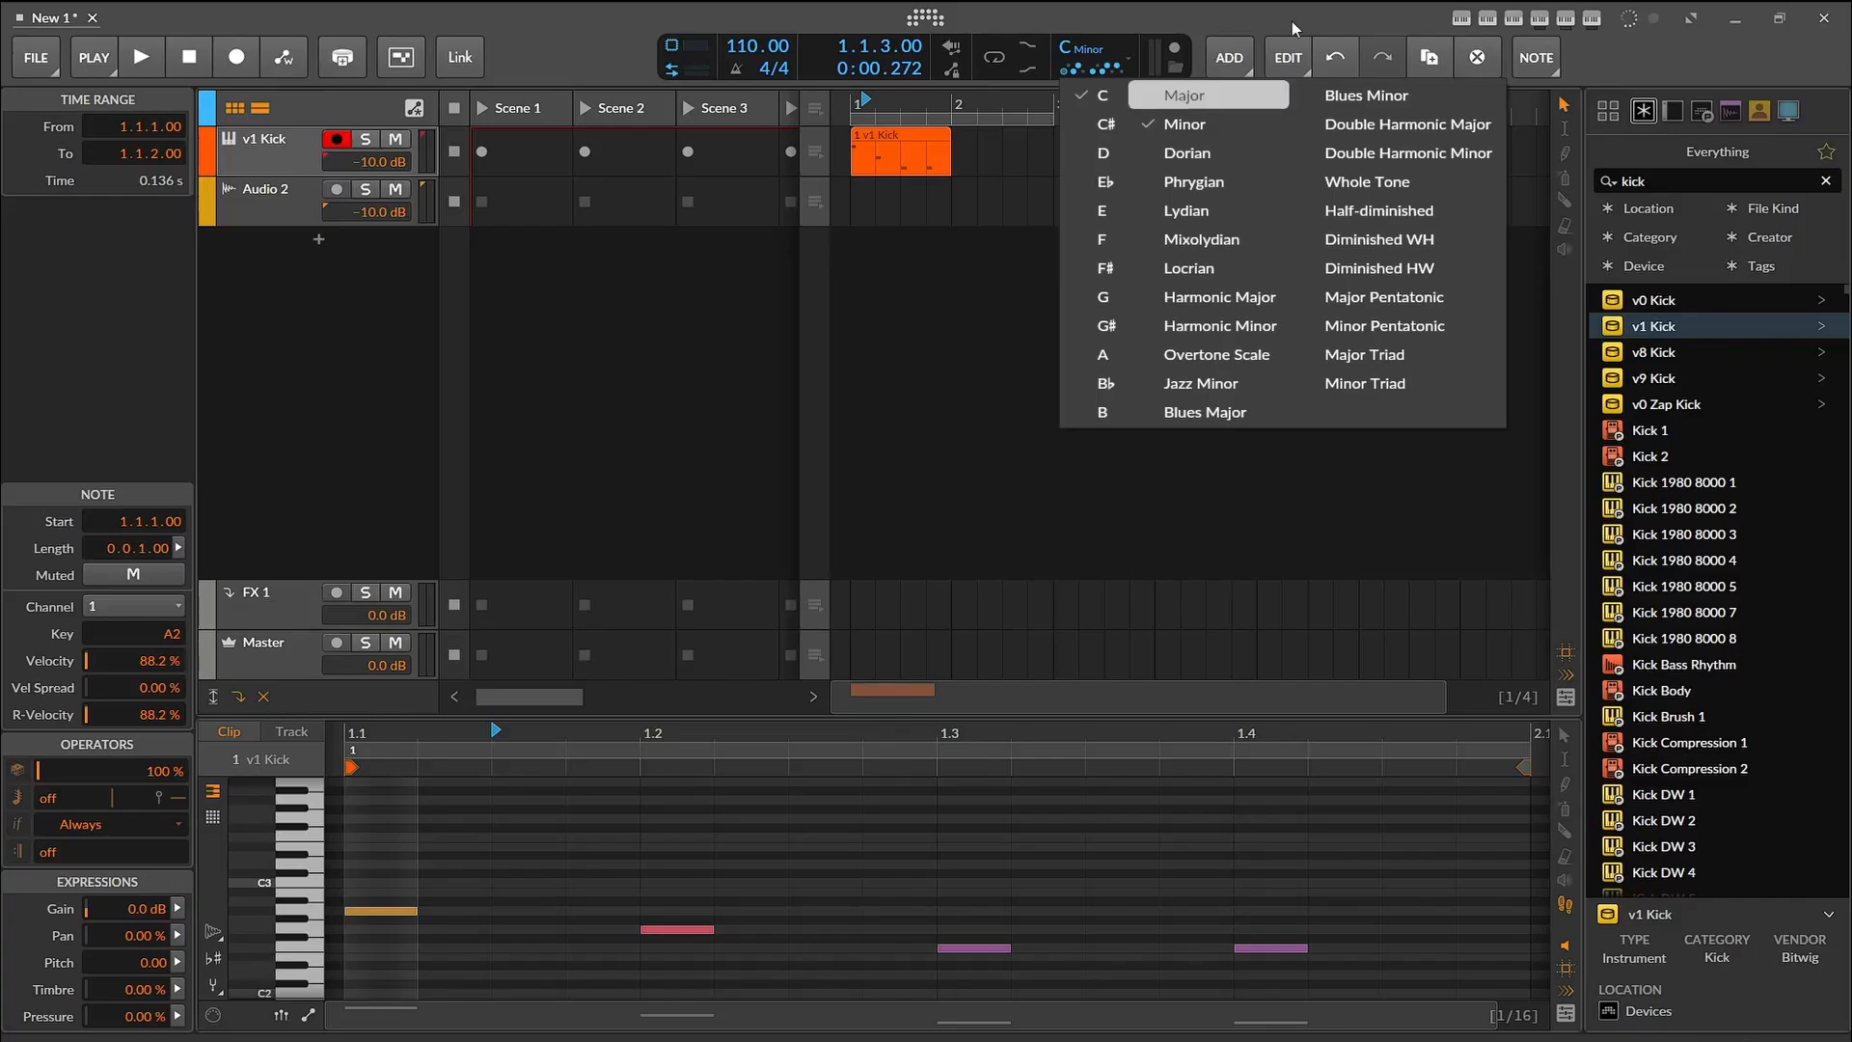
left_click(1221, 94)
left_click(951, 340)
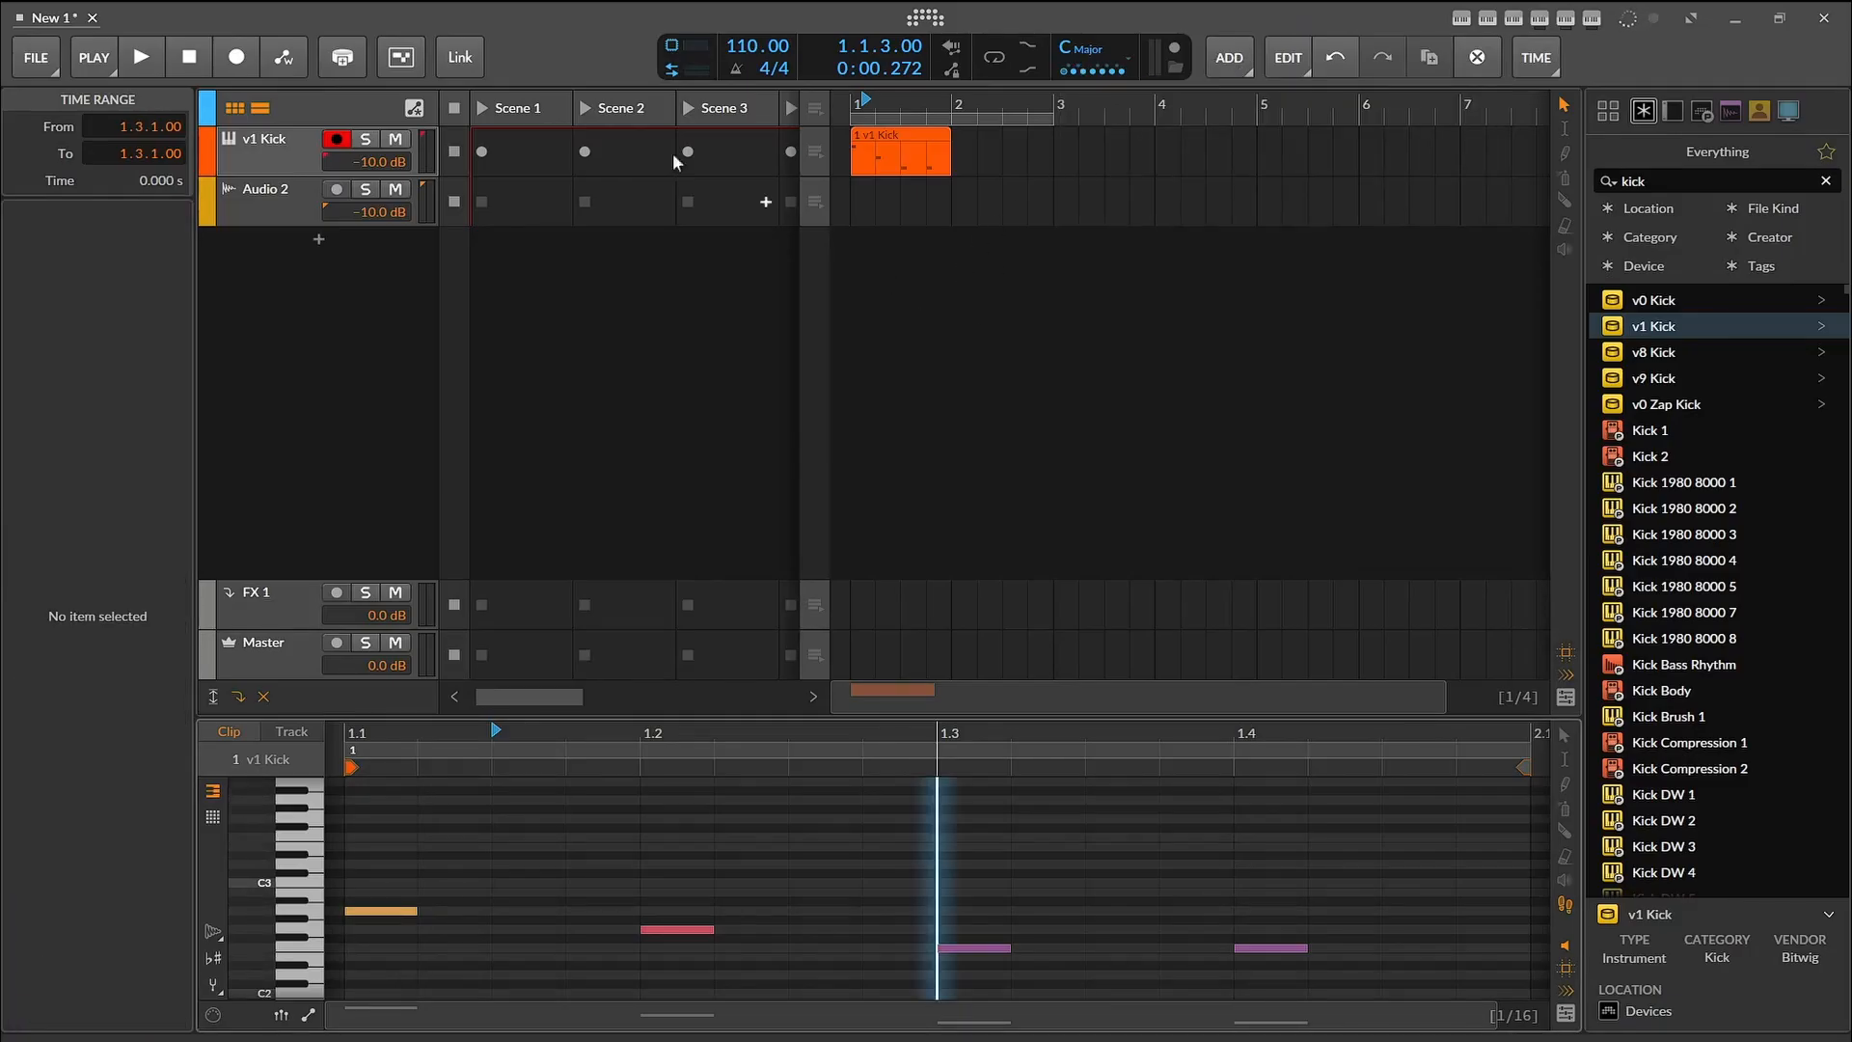
Step: Stop playback and return the playhead to the start of the arrangement
left_click(178, 56)
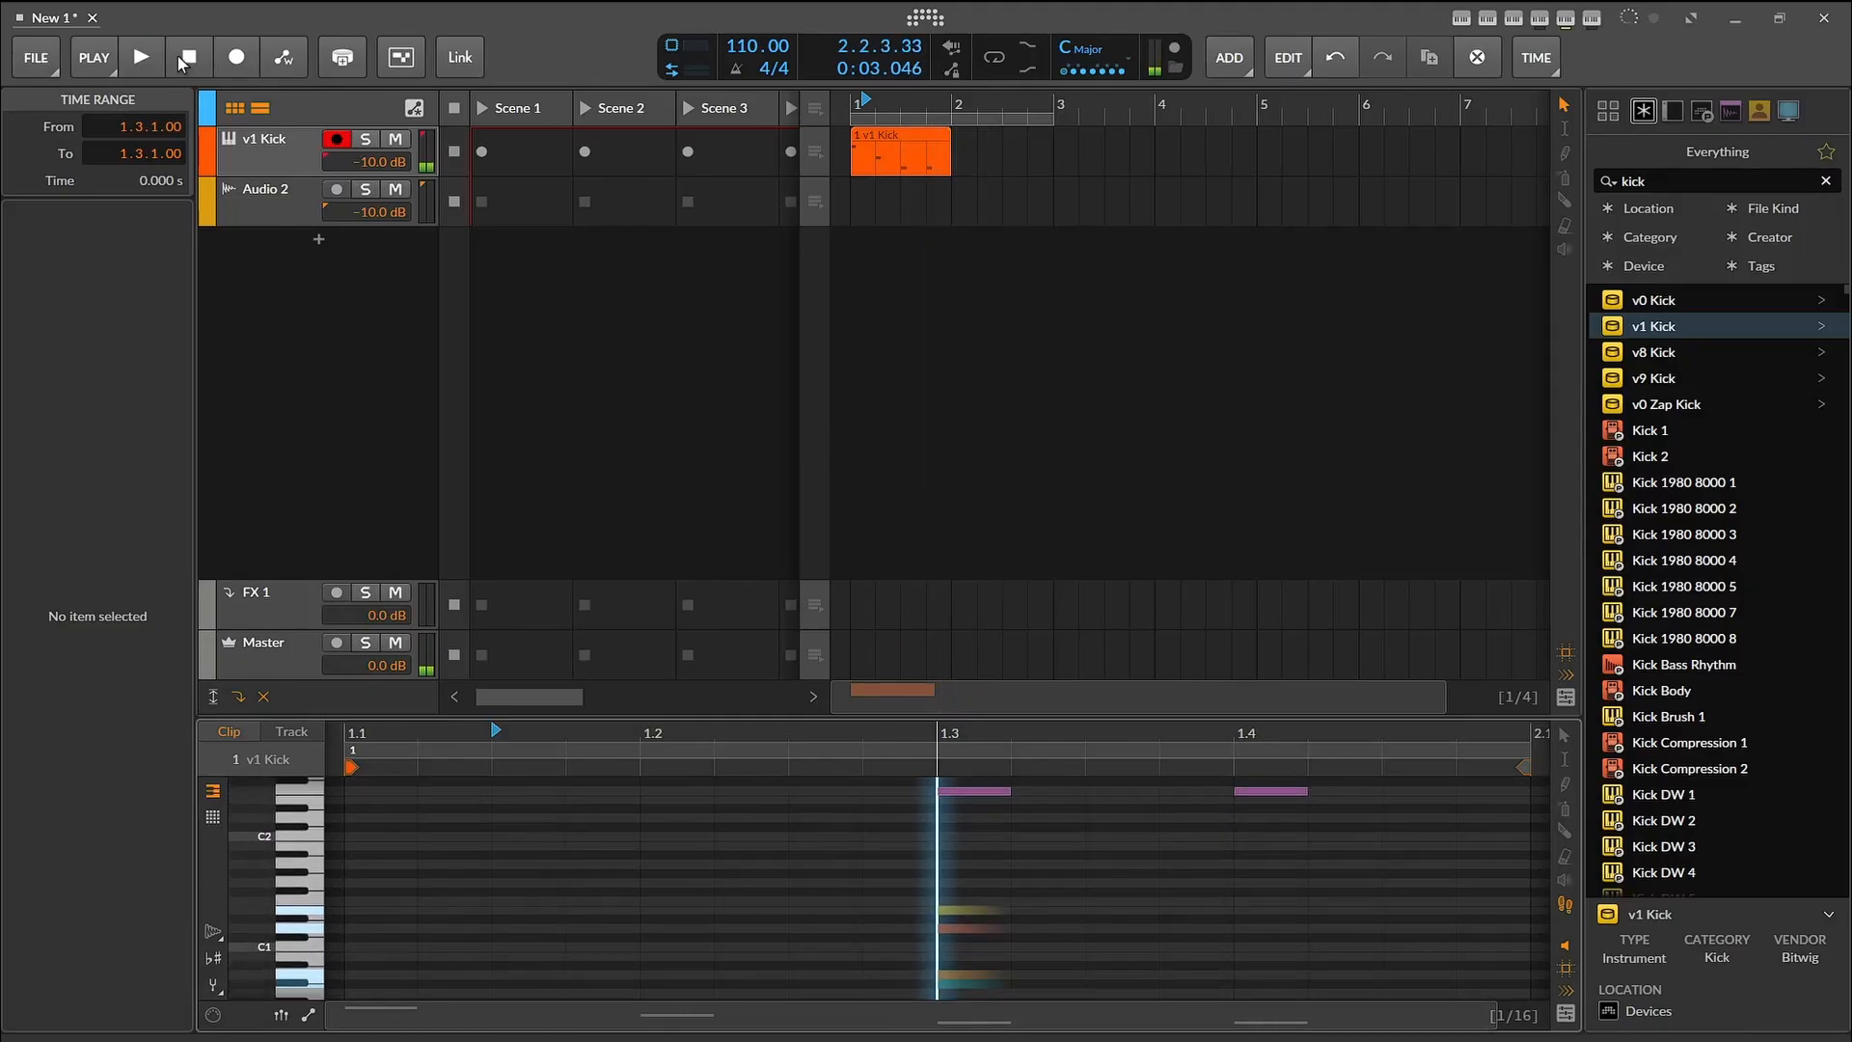
left_click(185, 60)
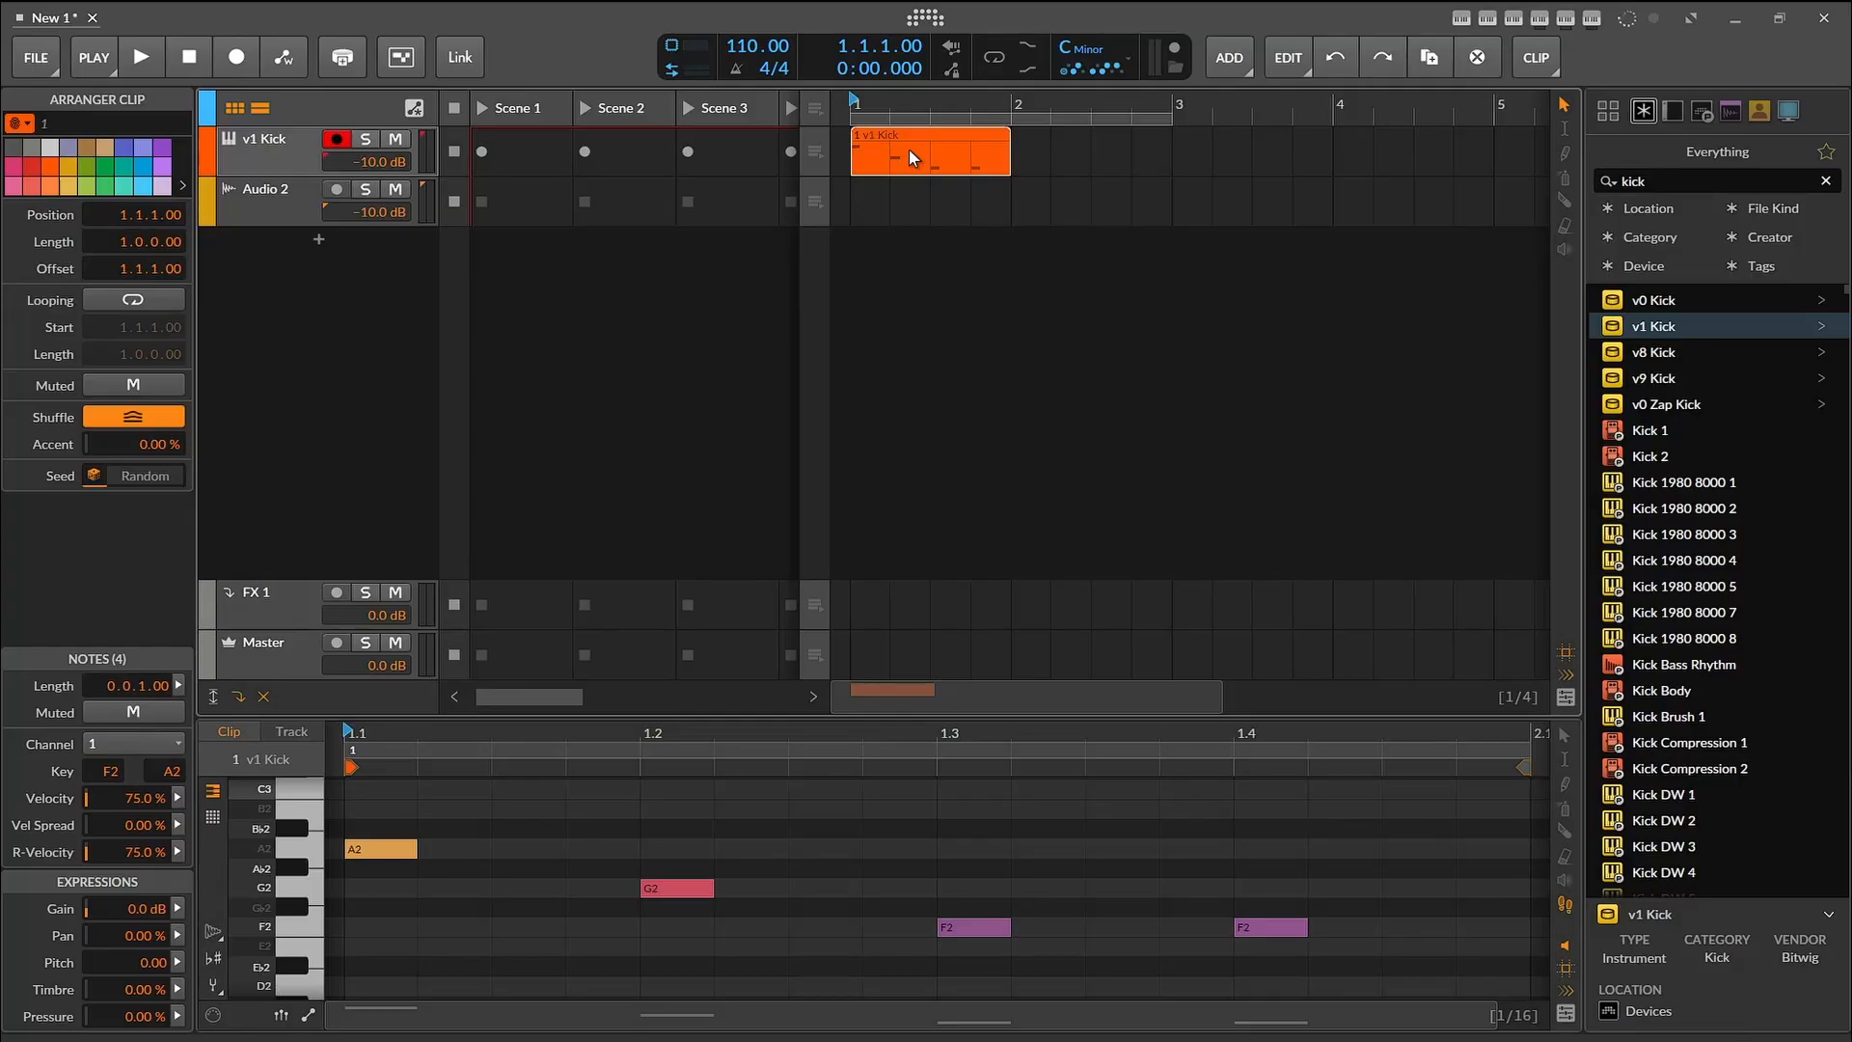
Step: Try an independent copy of the v1 Kick clip at bar 2 and delete it
left_click_drag(906, 146, 1051, 142)
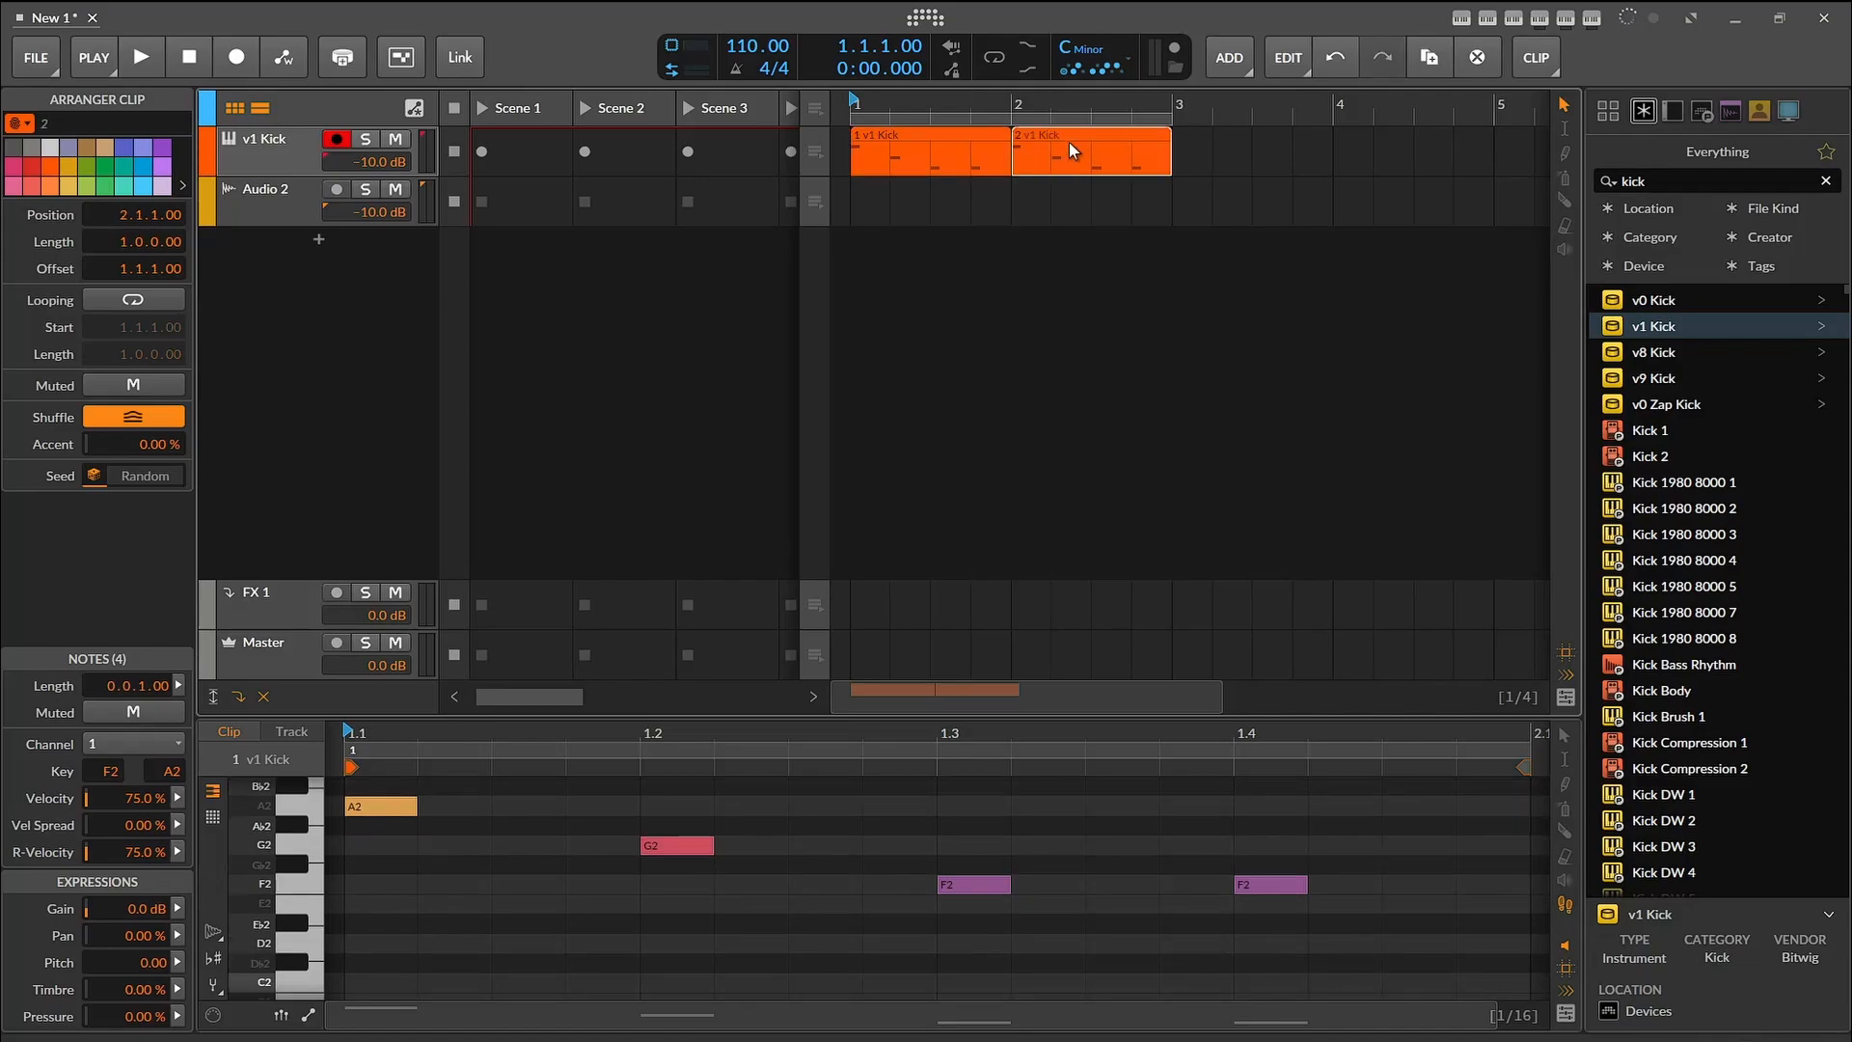
key("Delete")
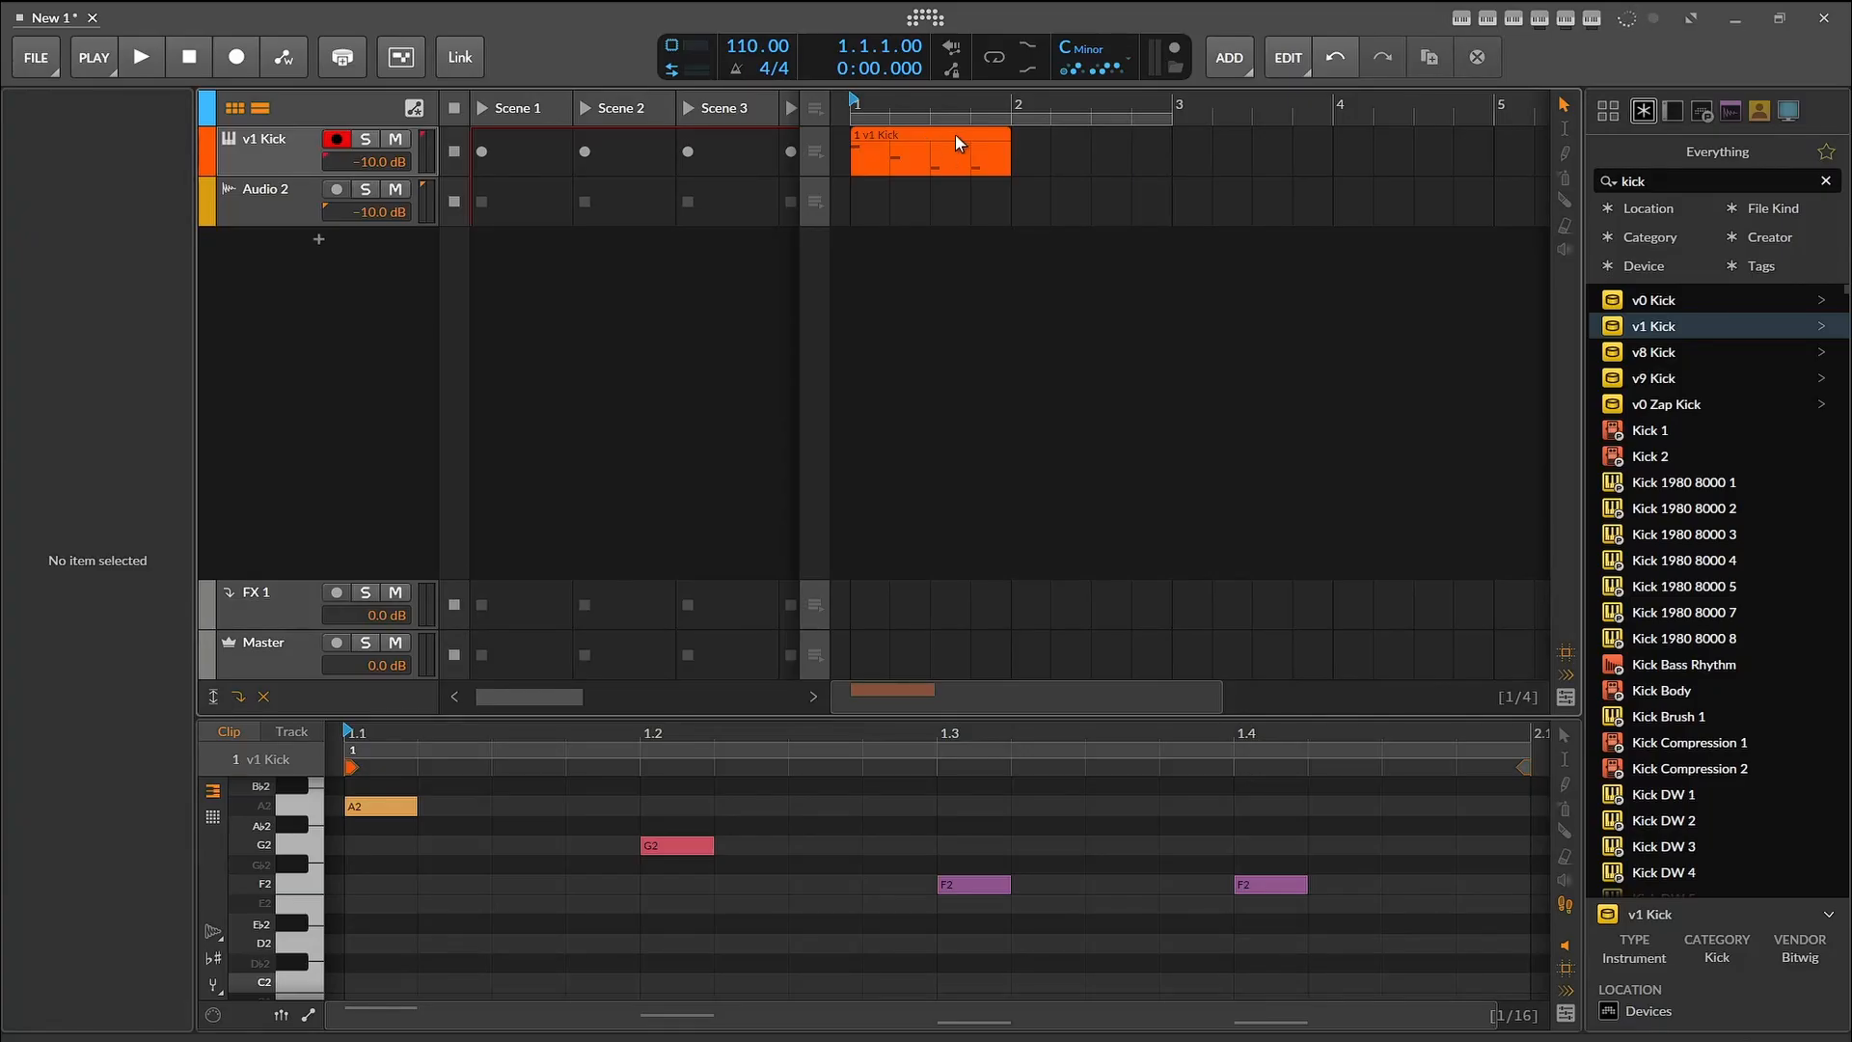
Step: Duplicate the v1 Kick clip to bar 2 as a linked alias
left_click_drag(935, 135, 1102, 149)
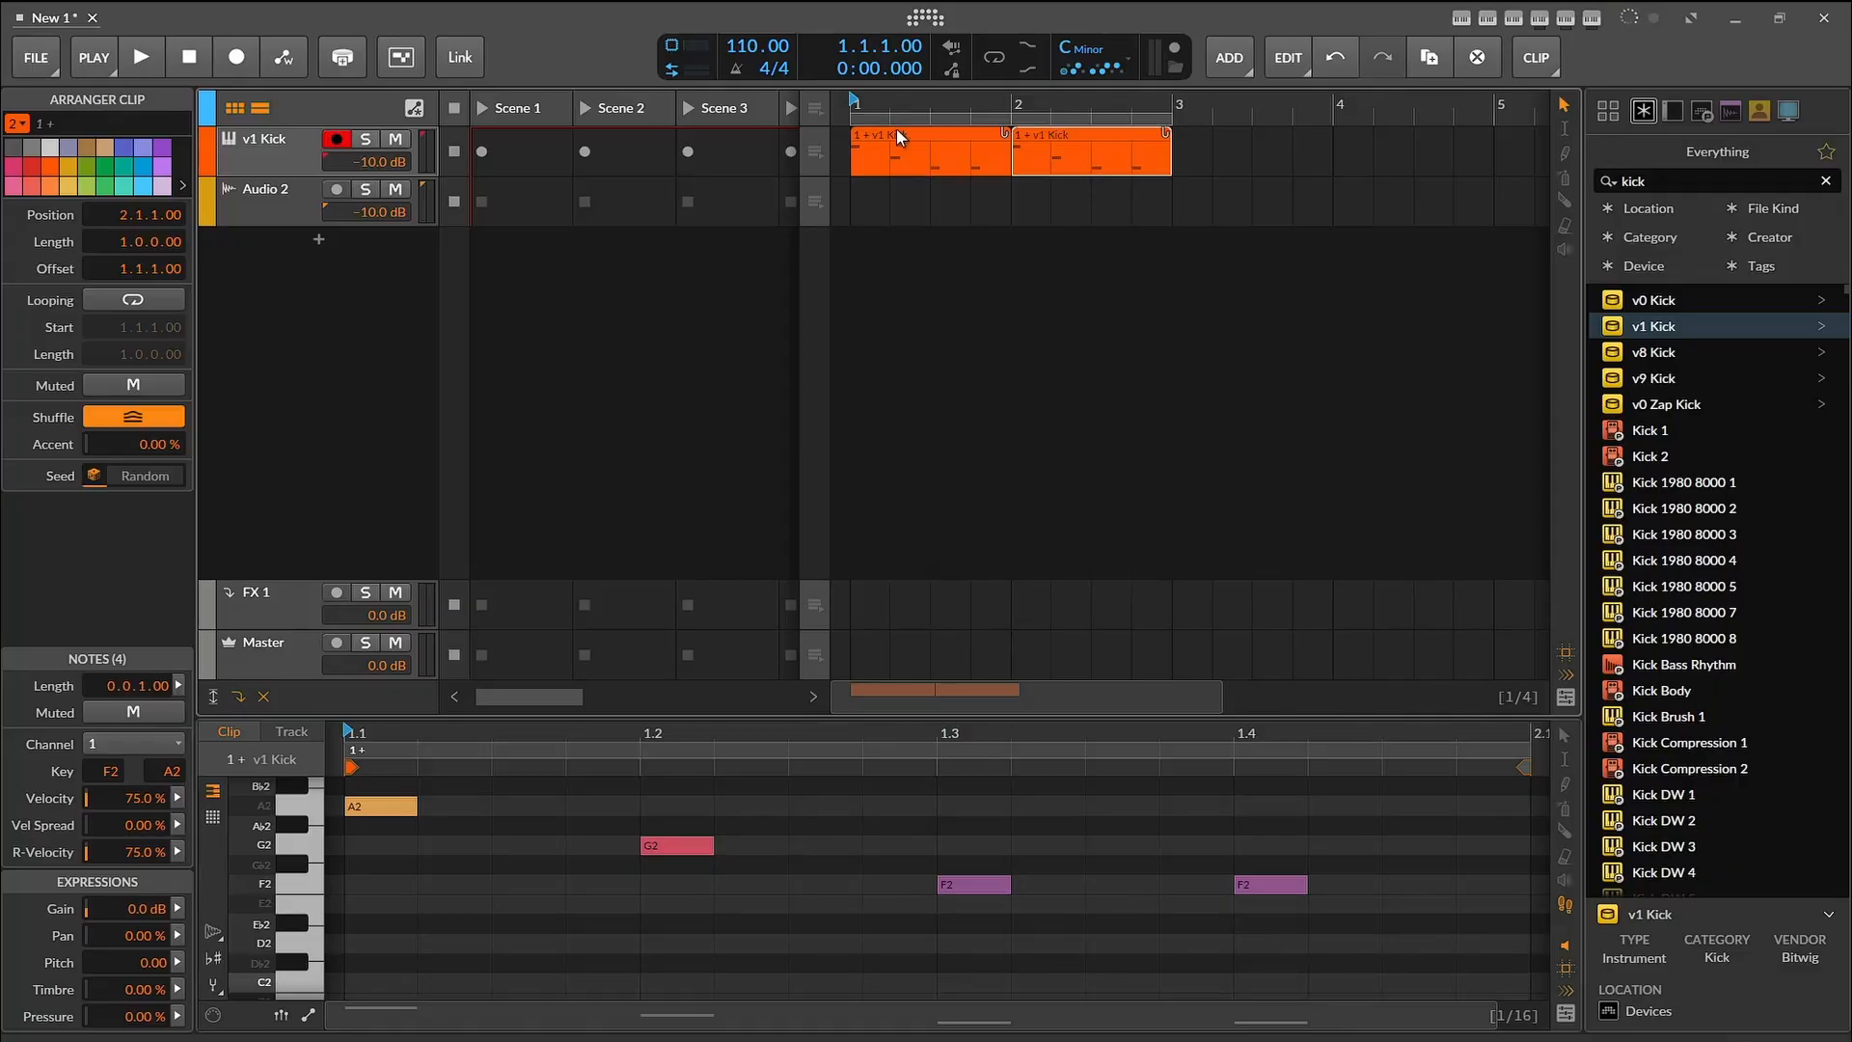
Step: Try shifting the G2 note shared by the linked clips to 1.2.3, and return it to 1.2.1
scroll(676, 849, "up", 1)
left_click(674, 889)
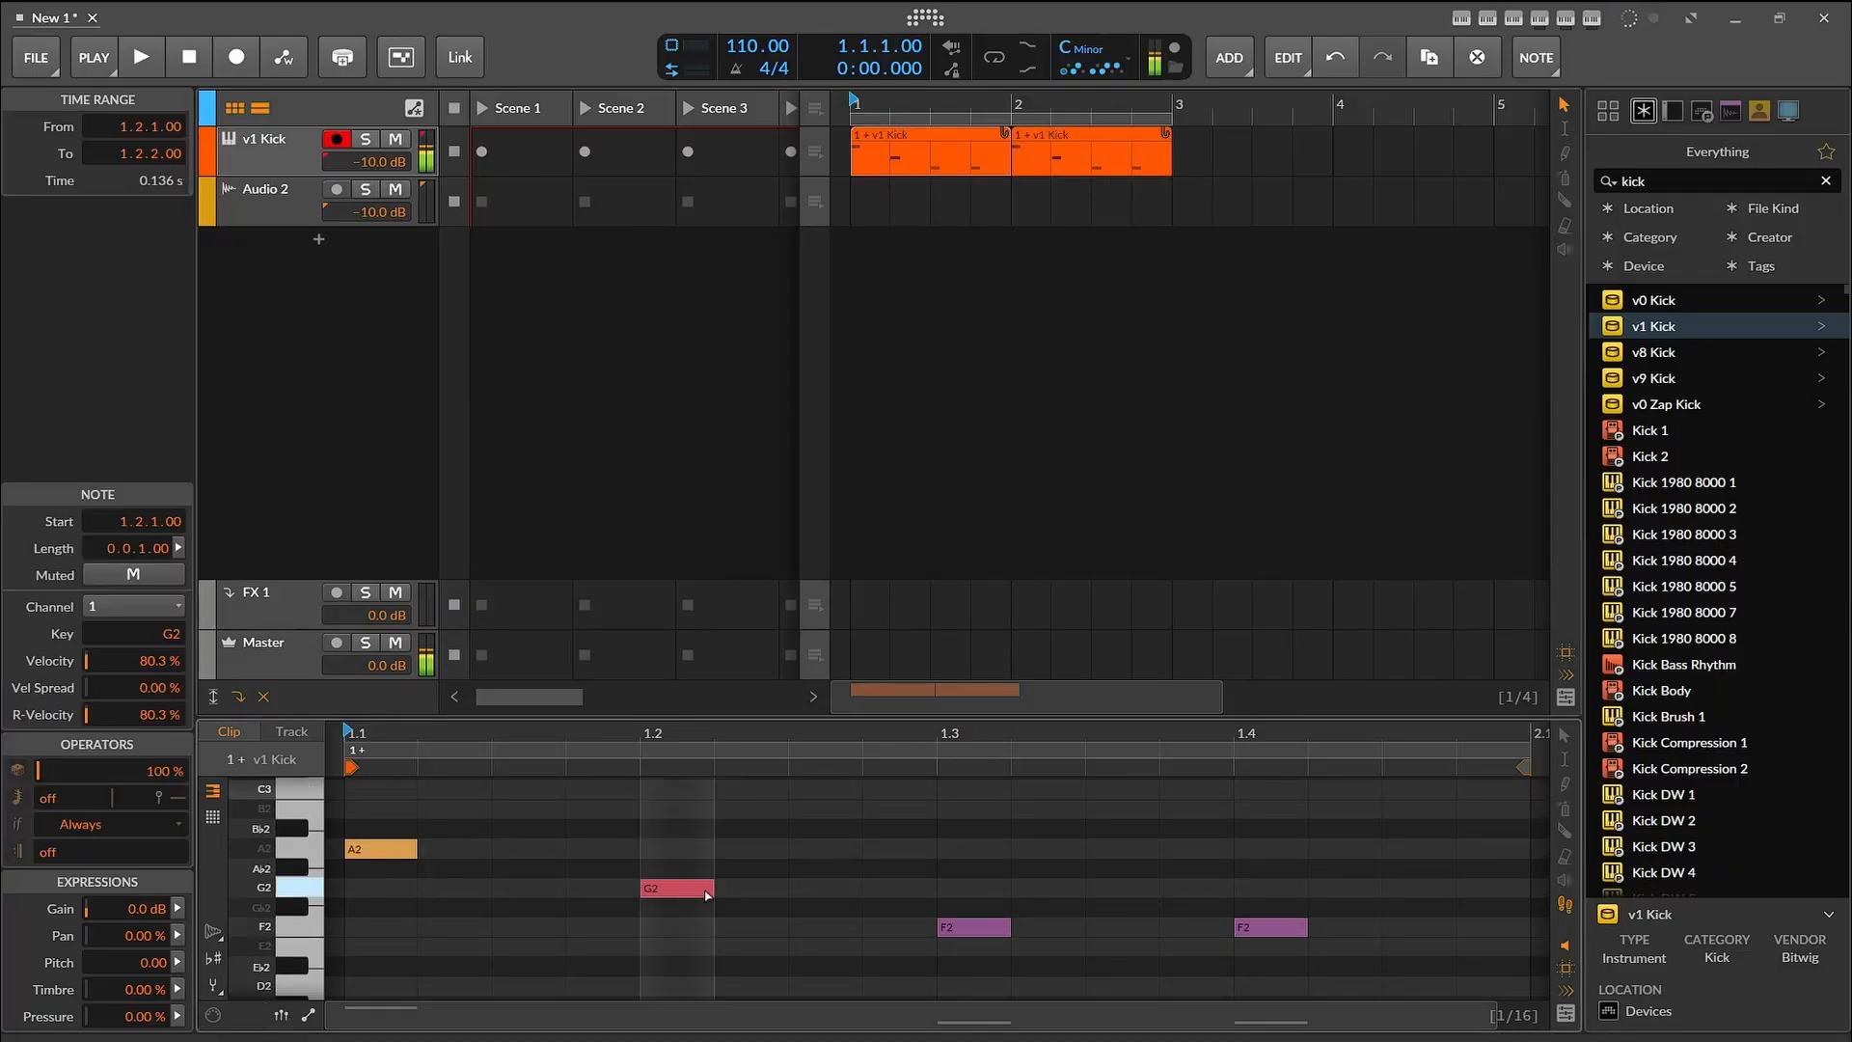
left_click_drag(705, 896, 824, 889)
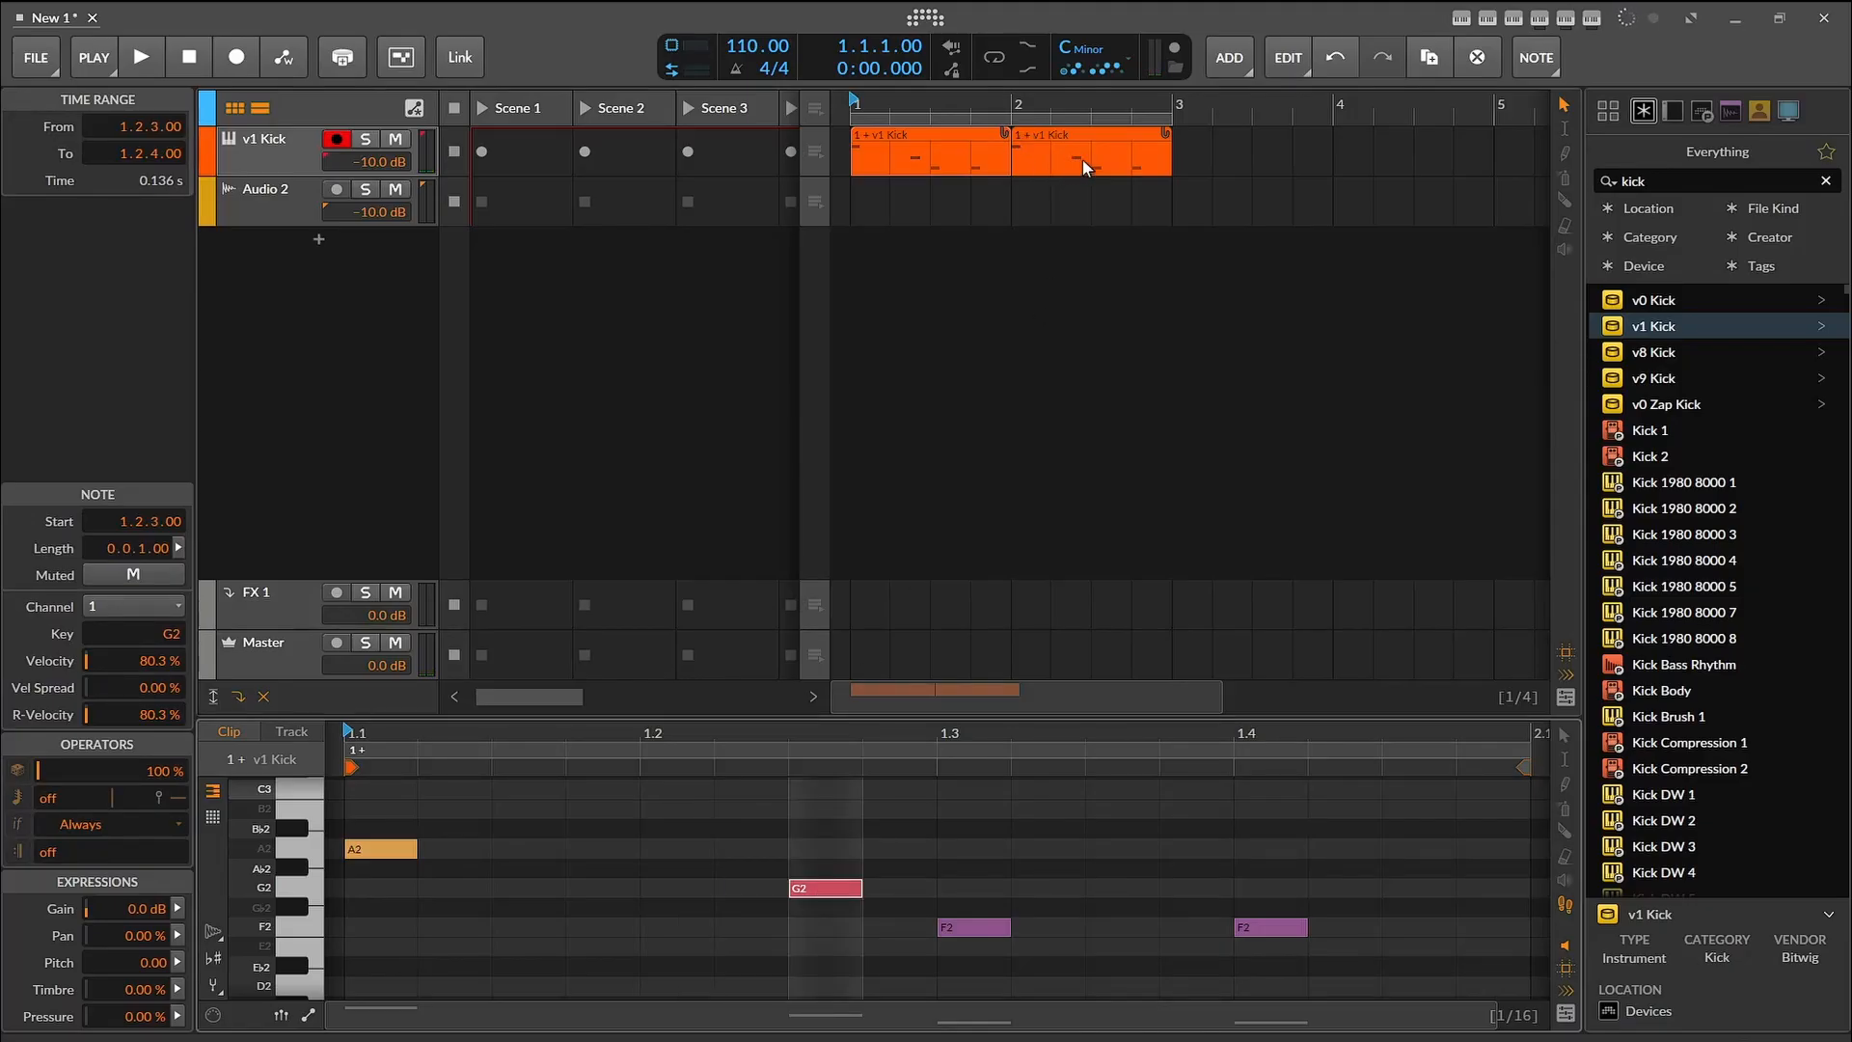
scroll(1077, 160, "up", 3)
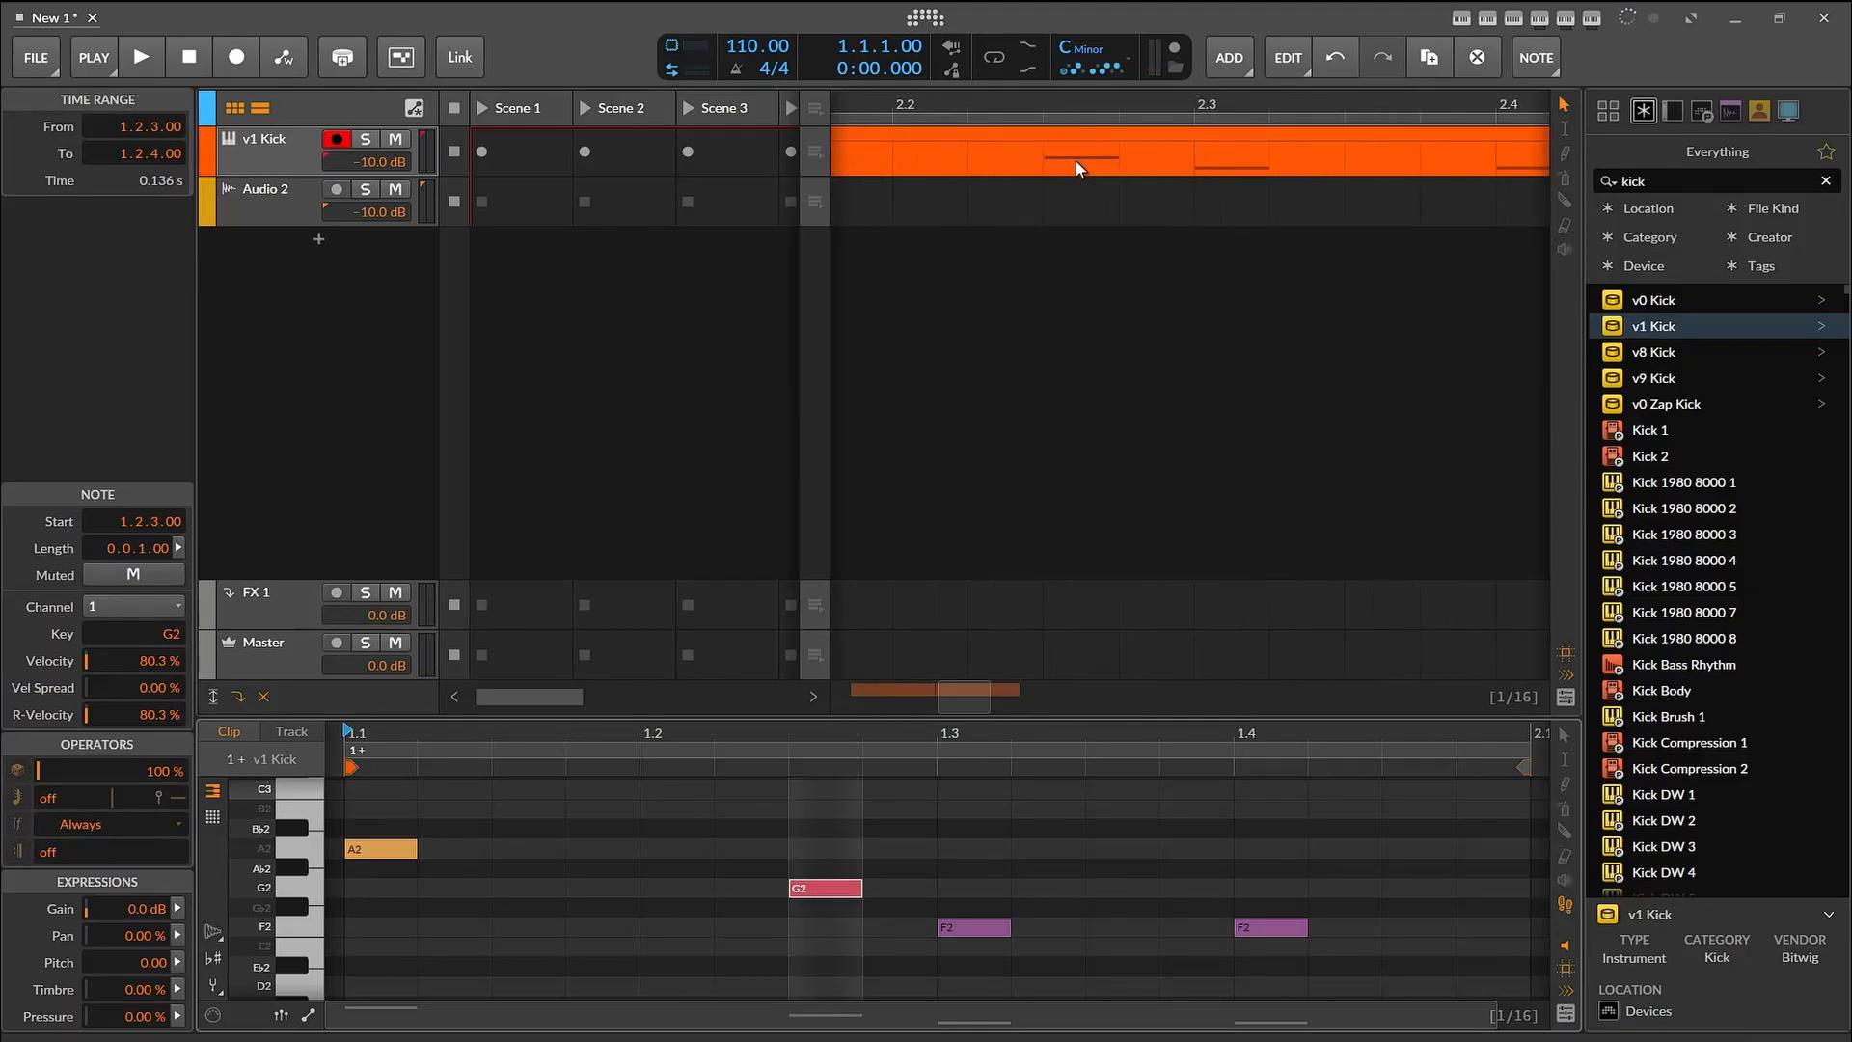
left_click_drag(825, 889, 707, 885)
left_click_drag(990, 697, 771, 700)
scroll(874, 564, "down", 6)
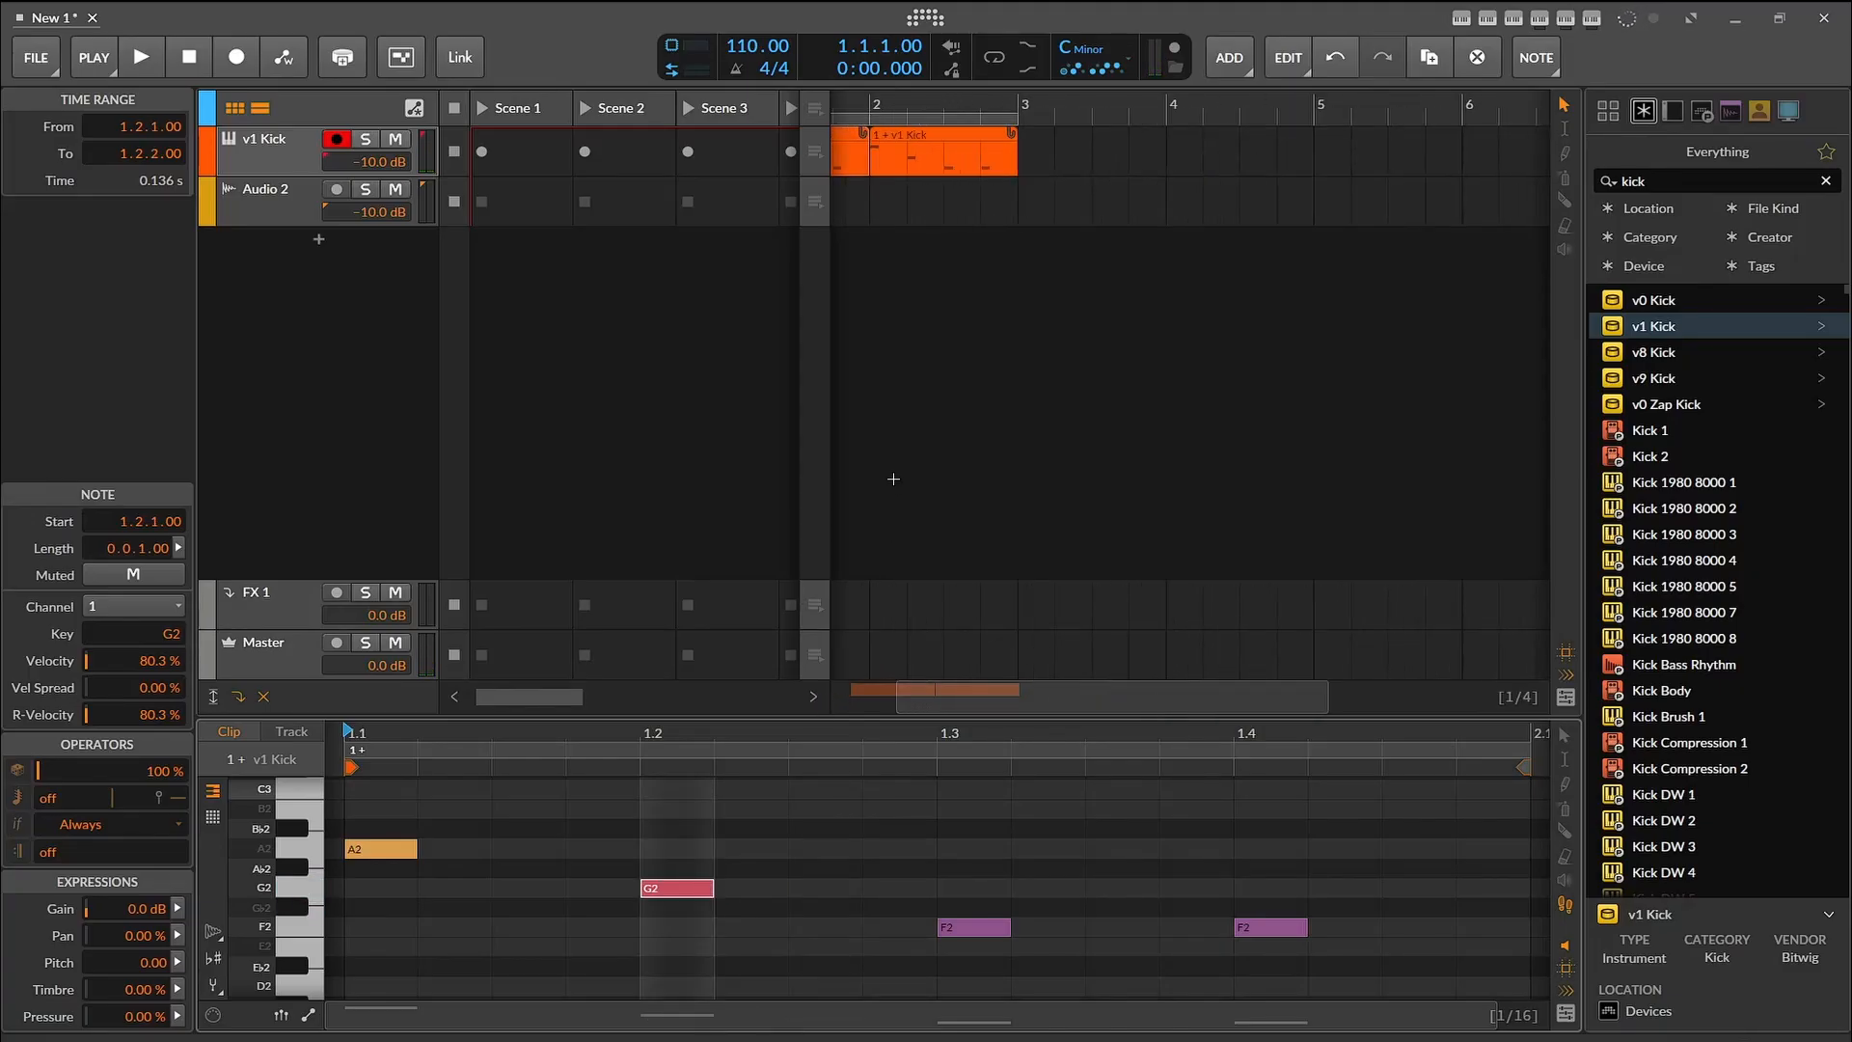
left_click_drag(973, 691, 903, 694)
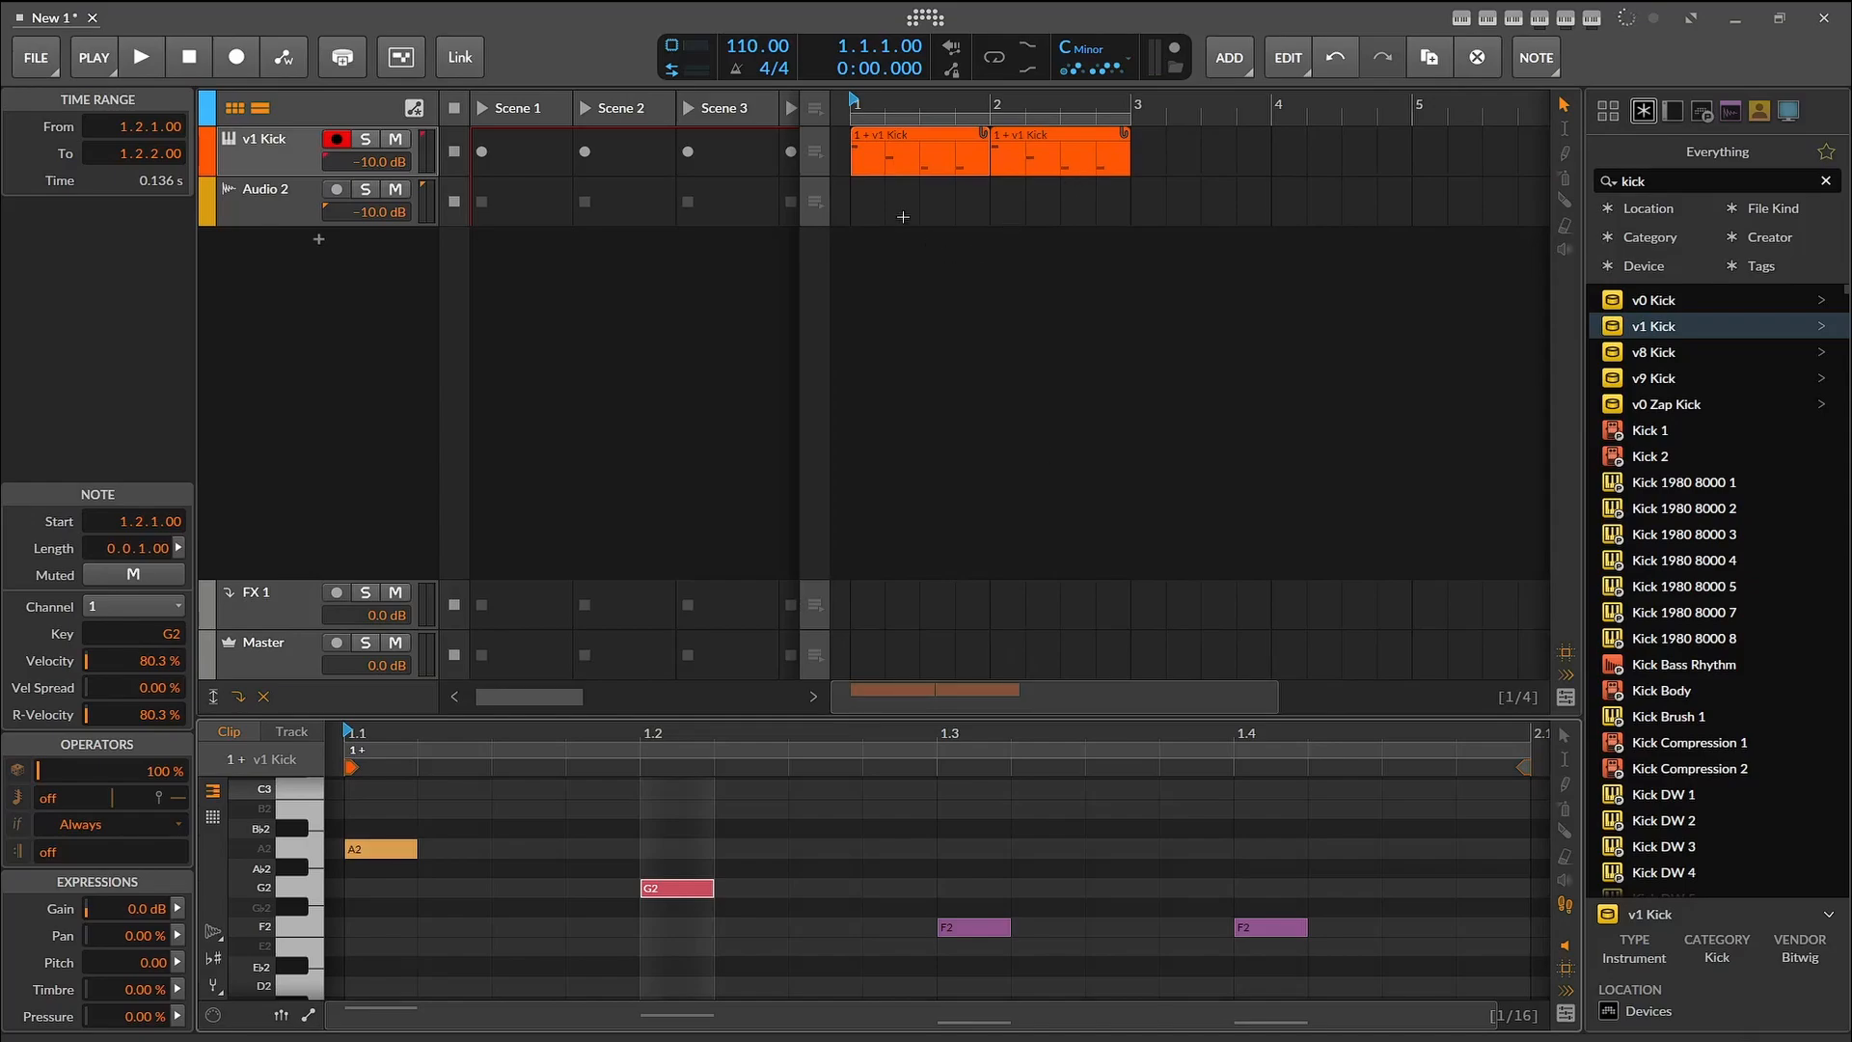
Step: Move the linked alias clip from bar 2 to bar 3
left_click(1009, 132)
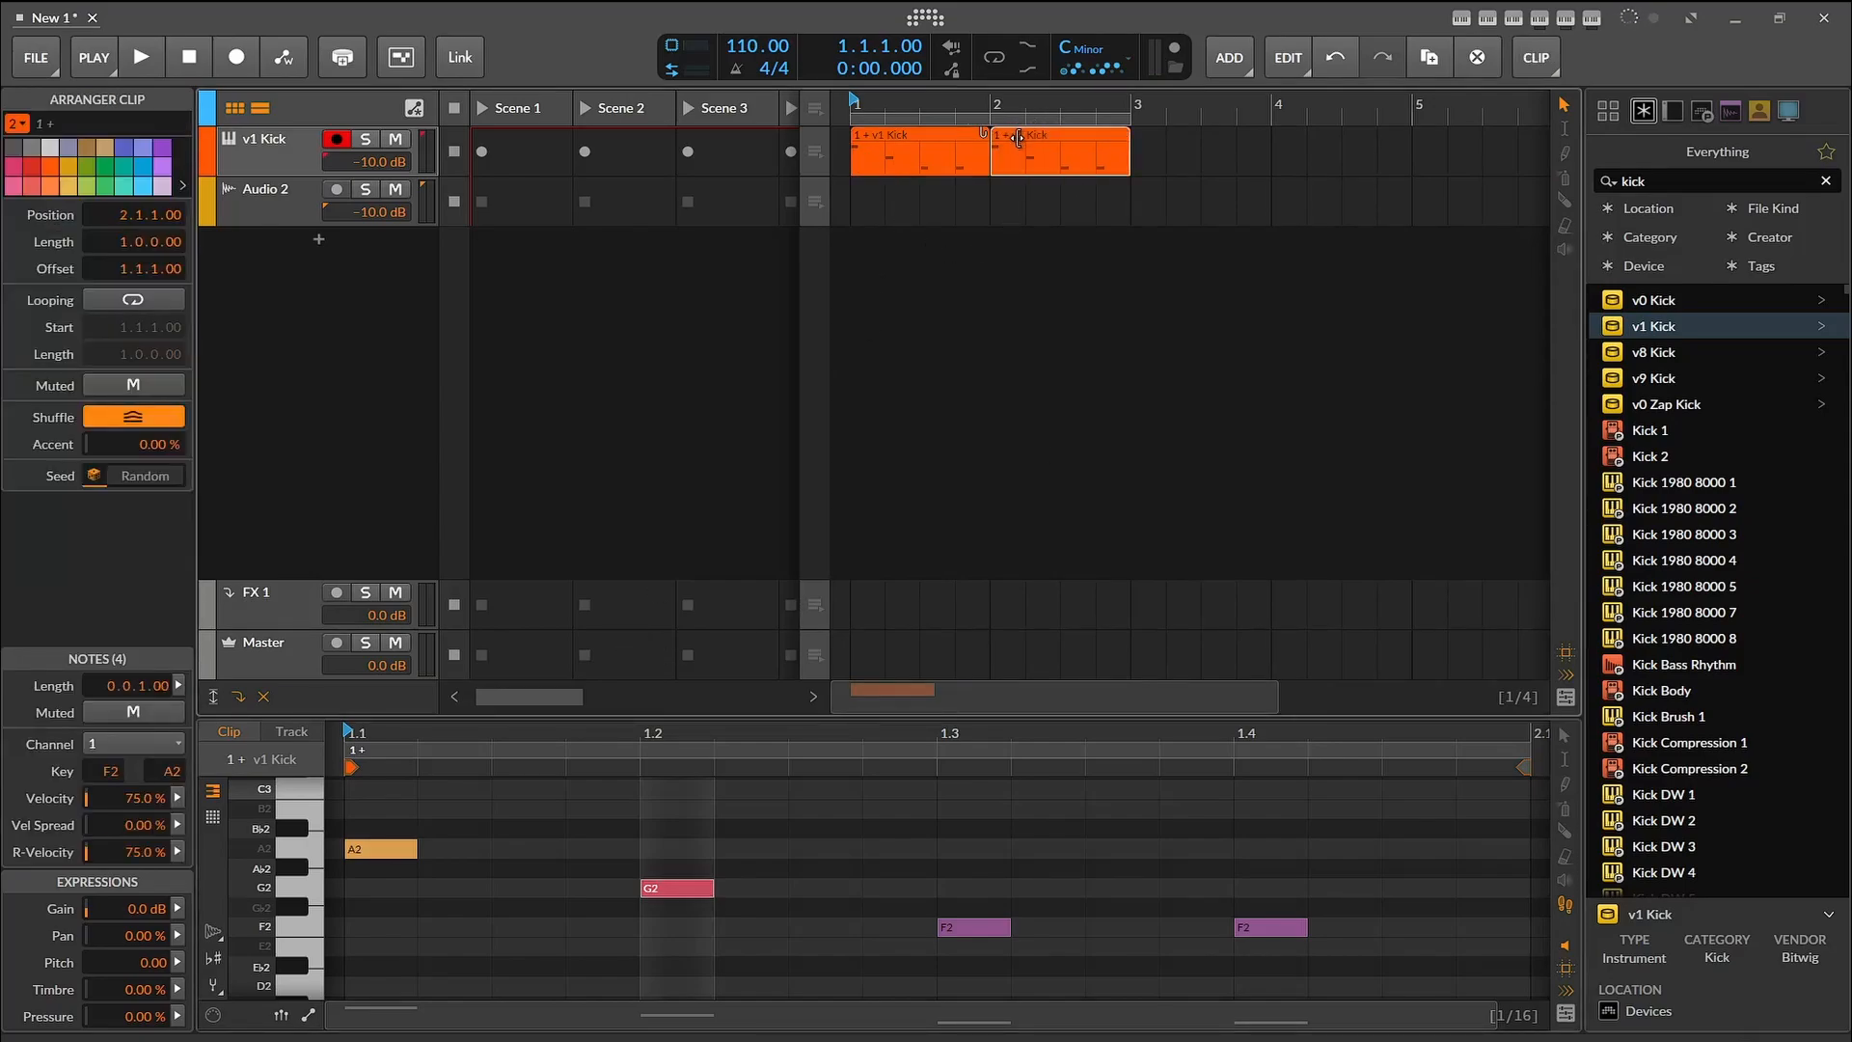
left_click_drag(1042, 136, 1179, 133)
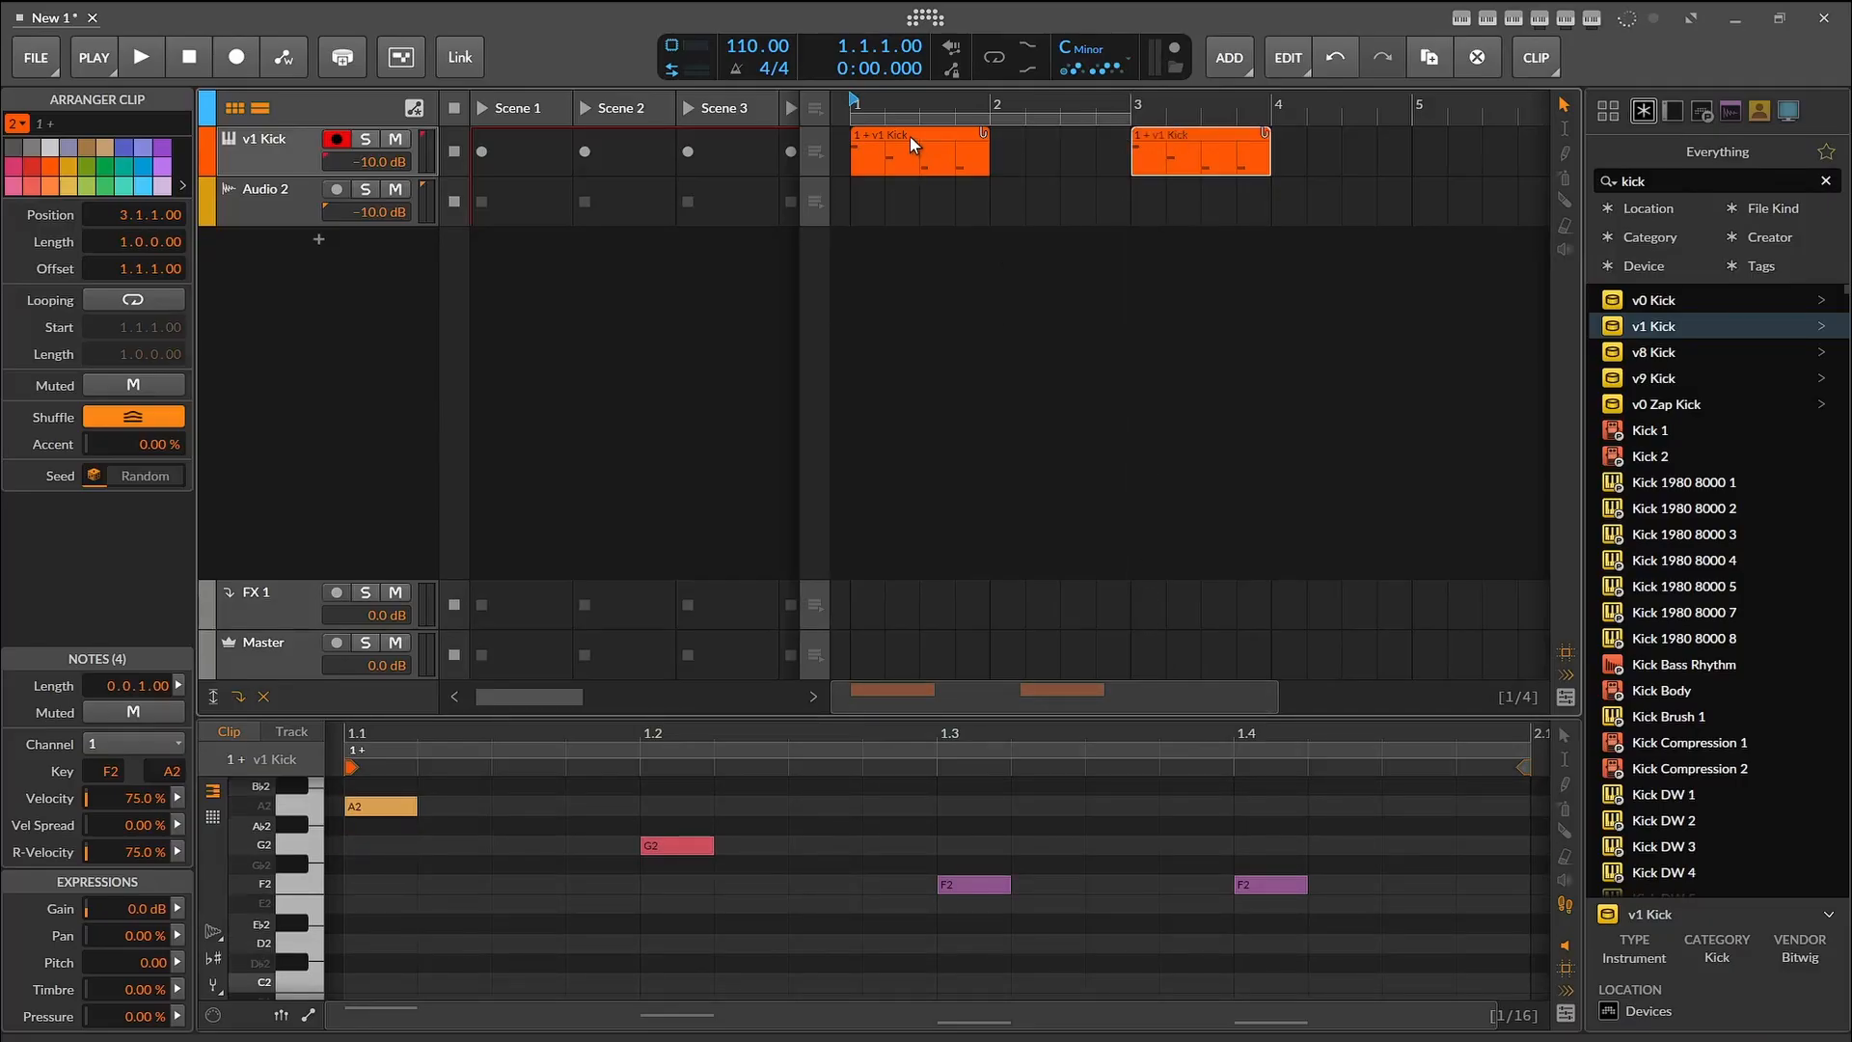
Step: Place an independent copy of the first v1 Kick clip at bar 2 and move the linked clips' A2 note to 1.1.3
left_click_drag(911, 136, 1053, 148)
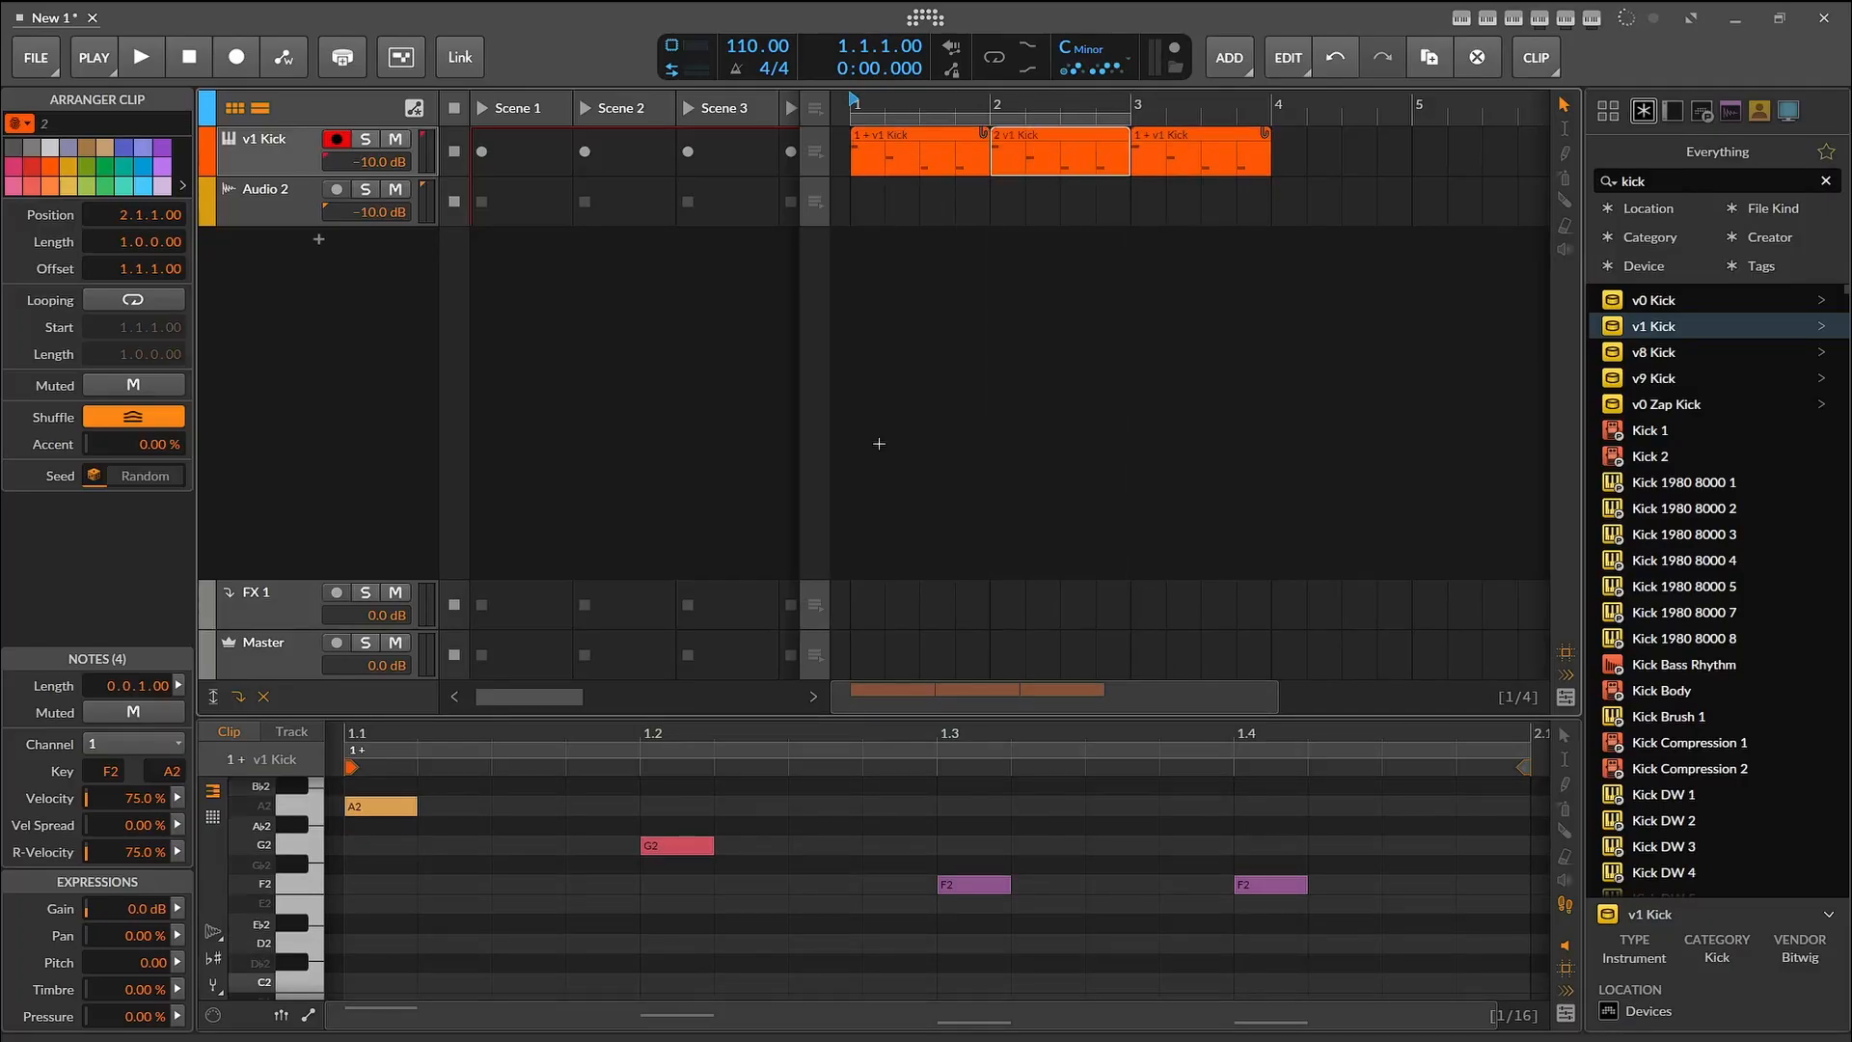
left_click(888, 134)
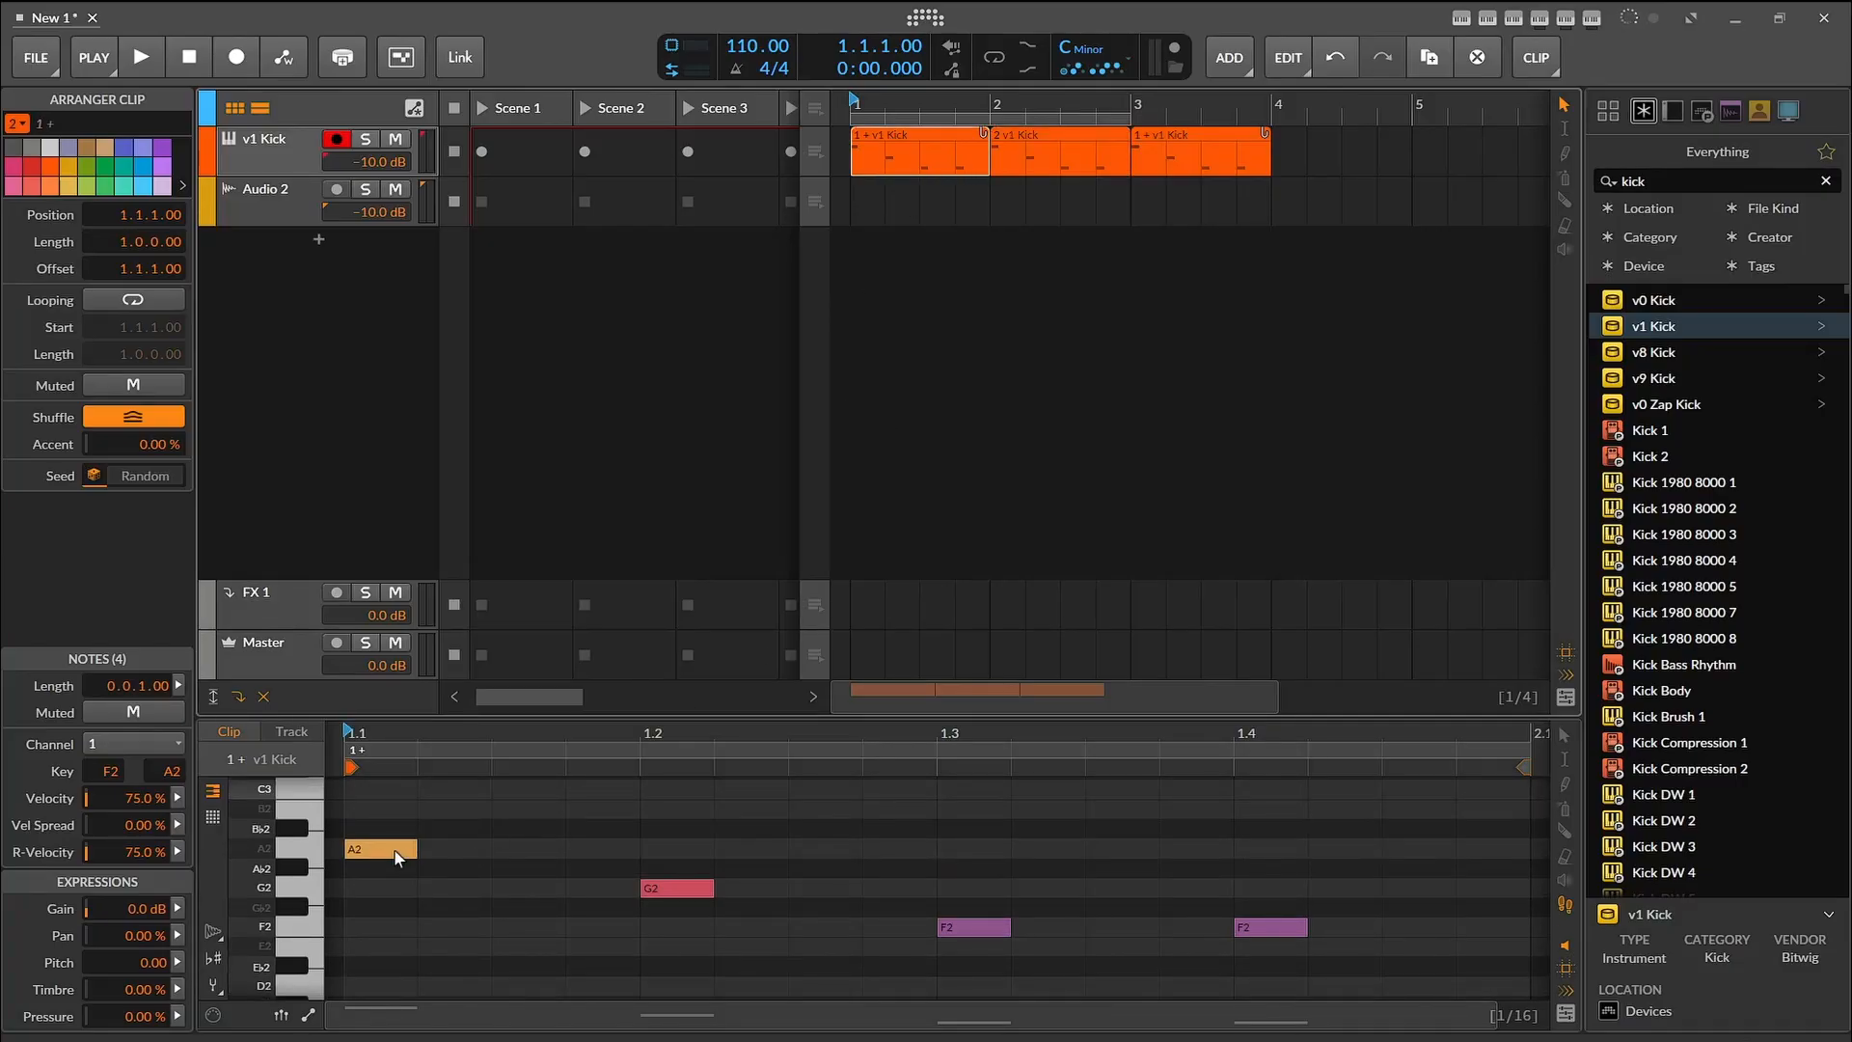
left_click_drag(398, 857, 507, 855)
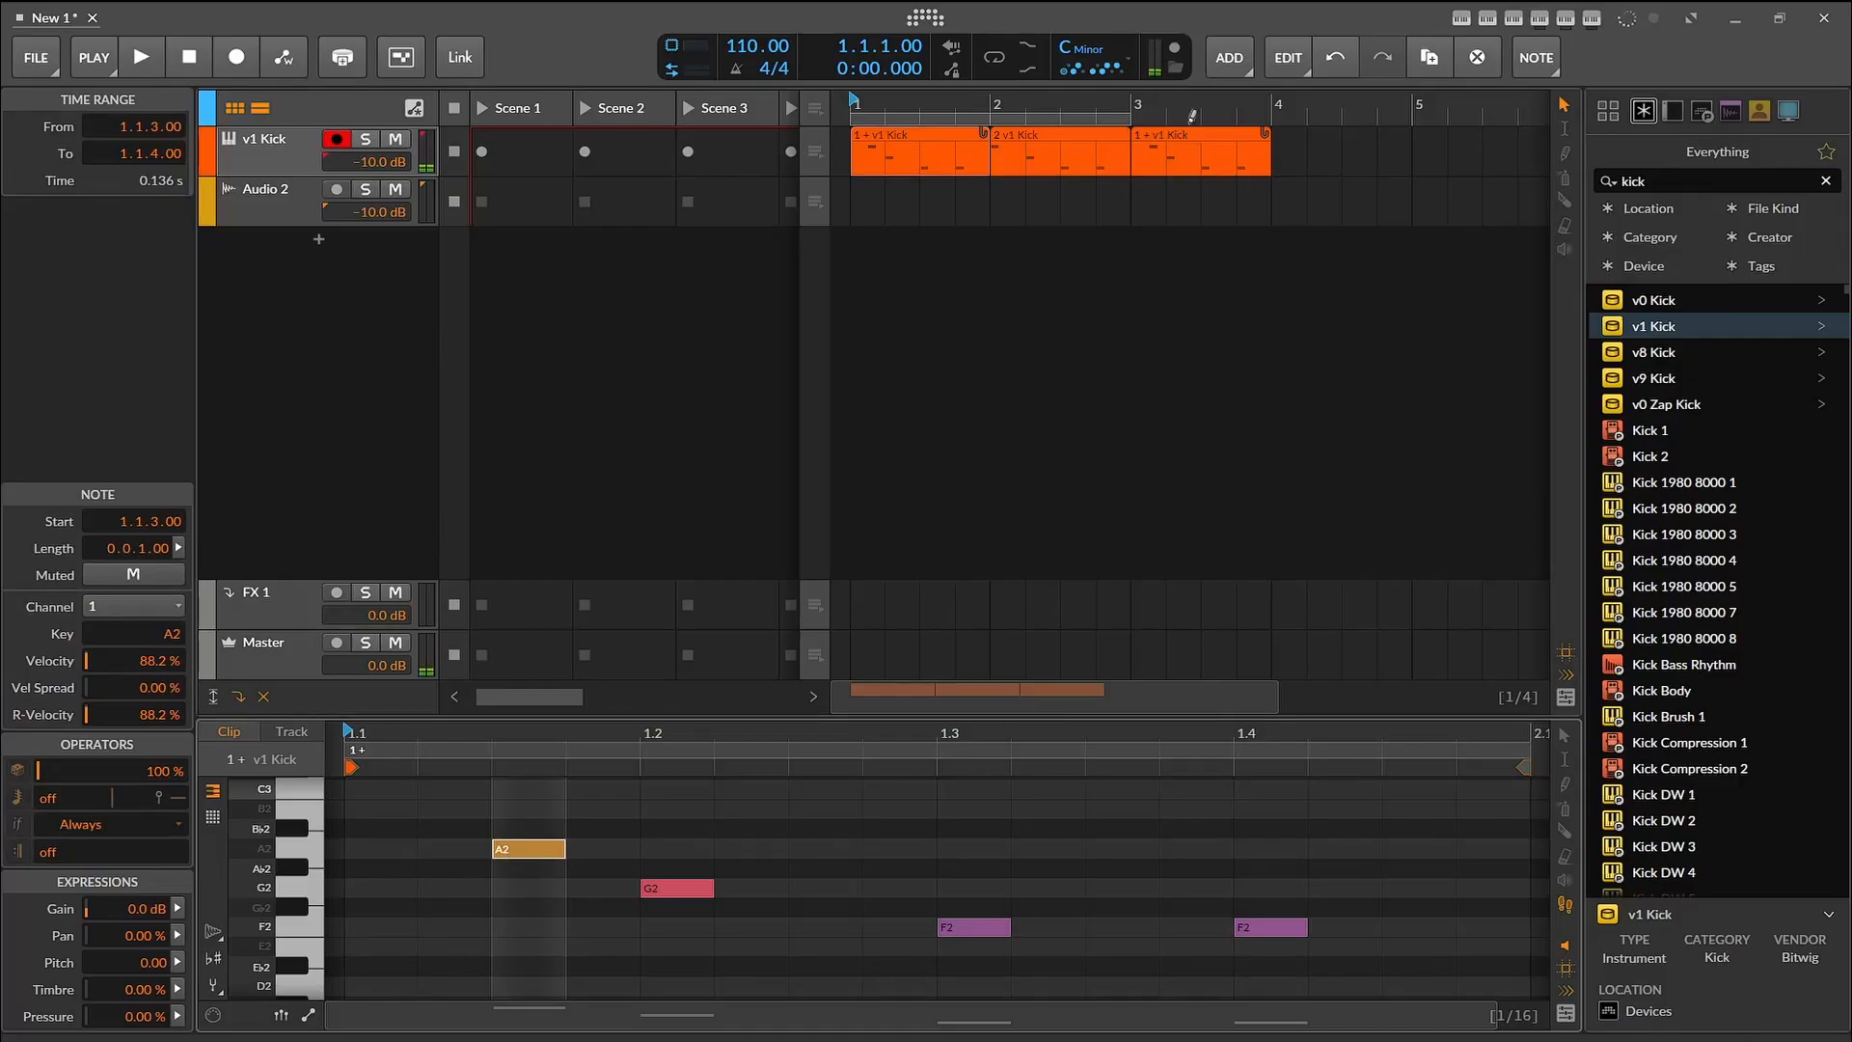
left_click(1048, 143)
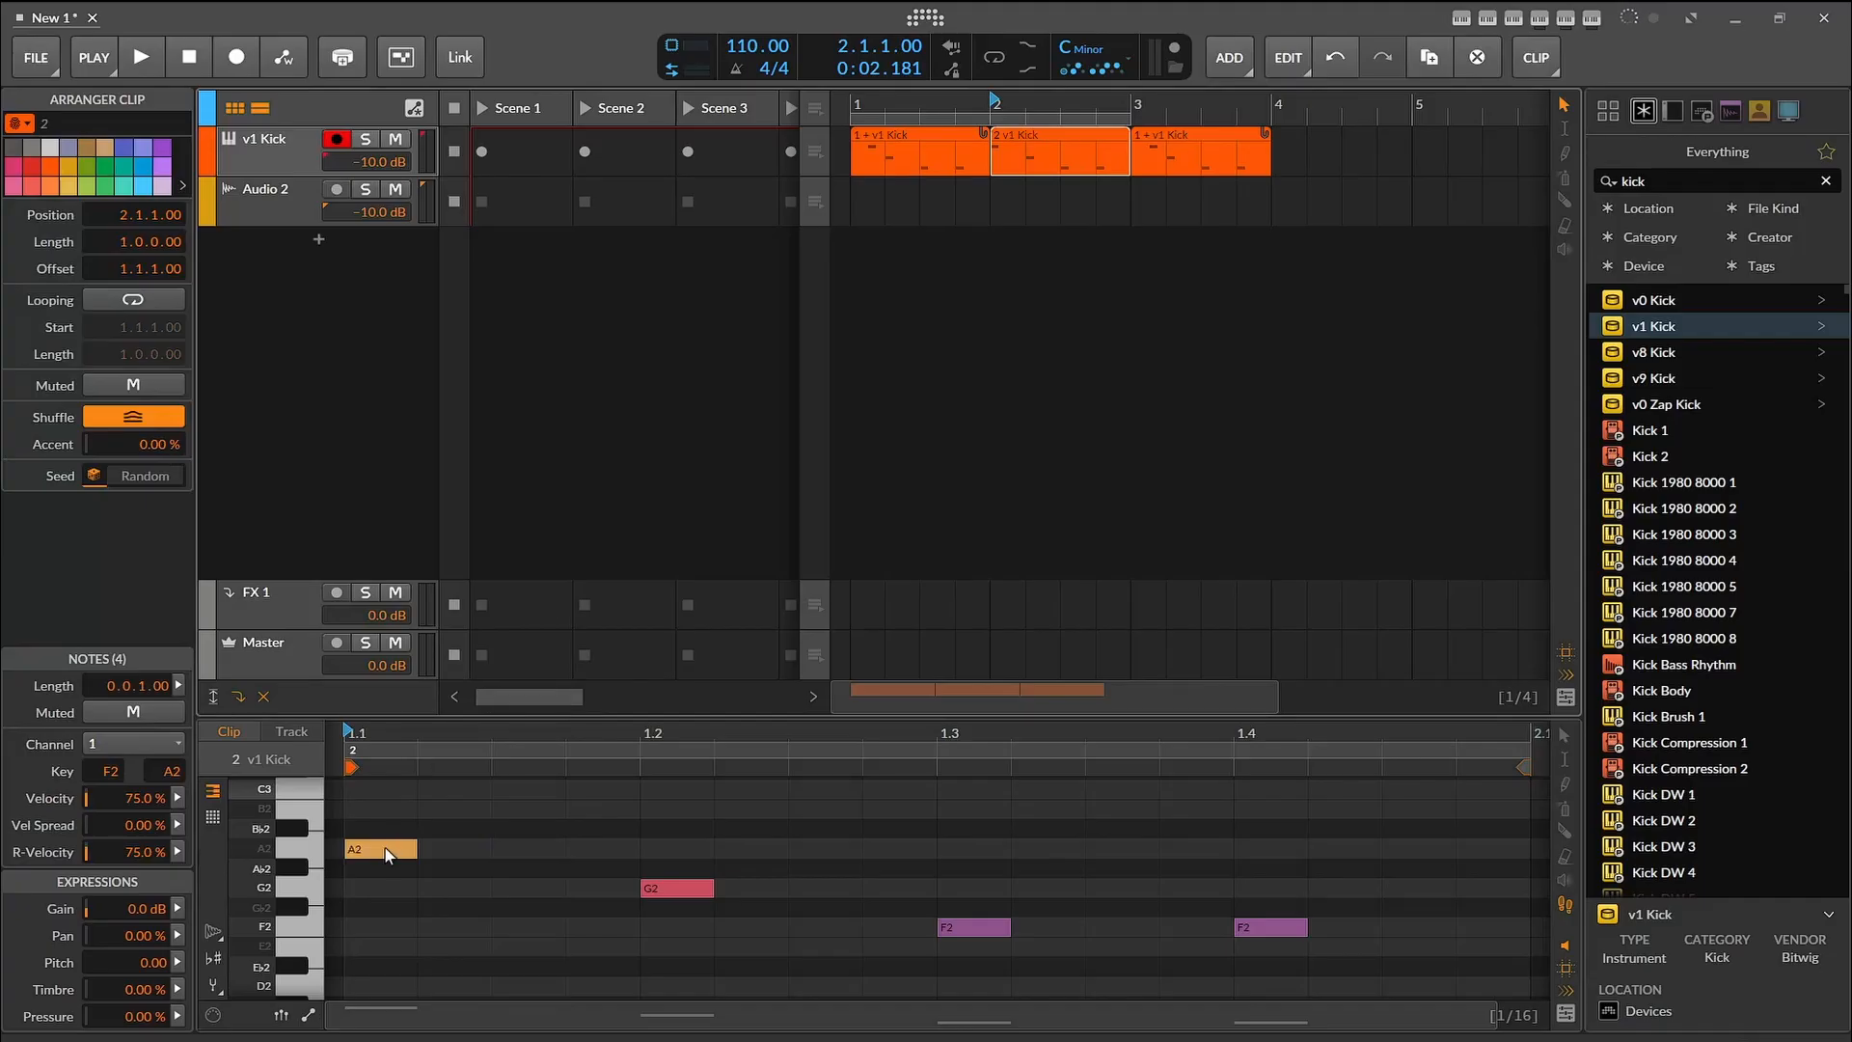
Step: Play back the three v1 Kick clips from bar 1
left_click(929, 135)
key("space")
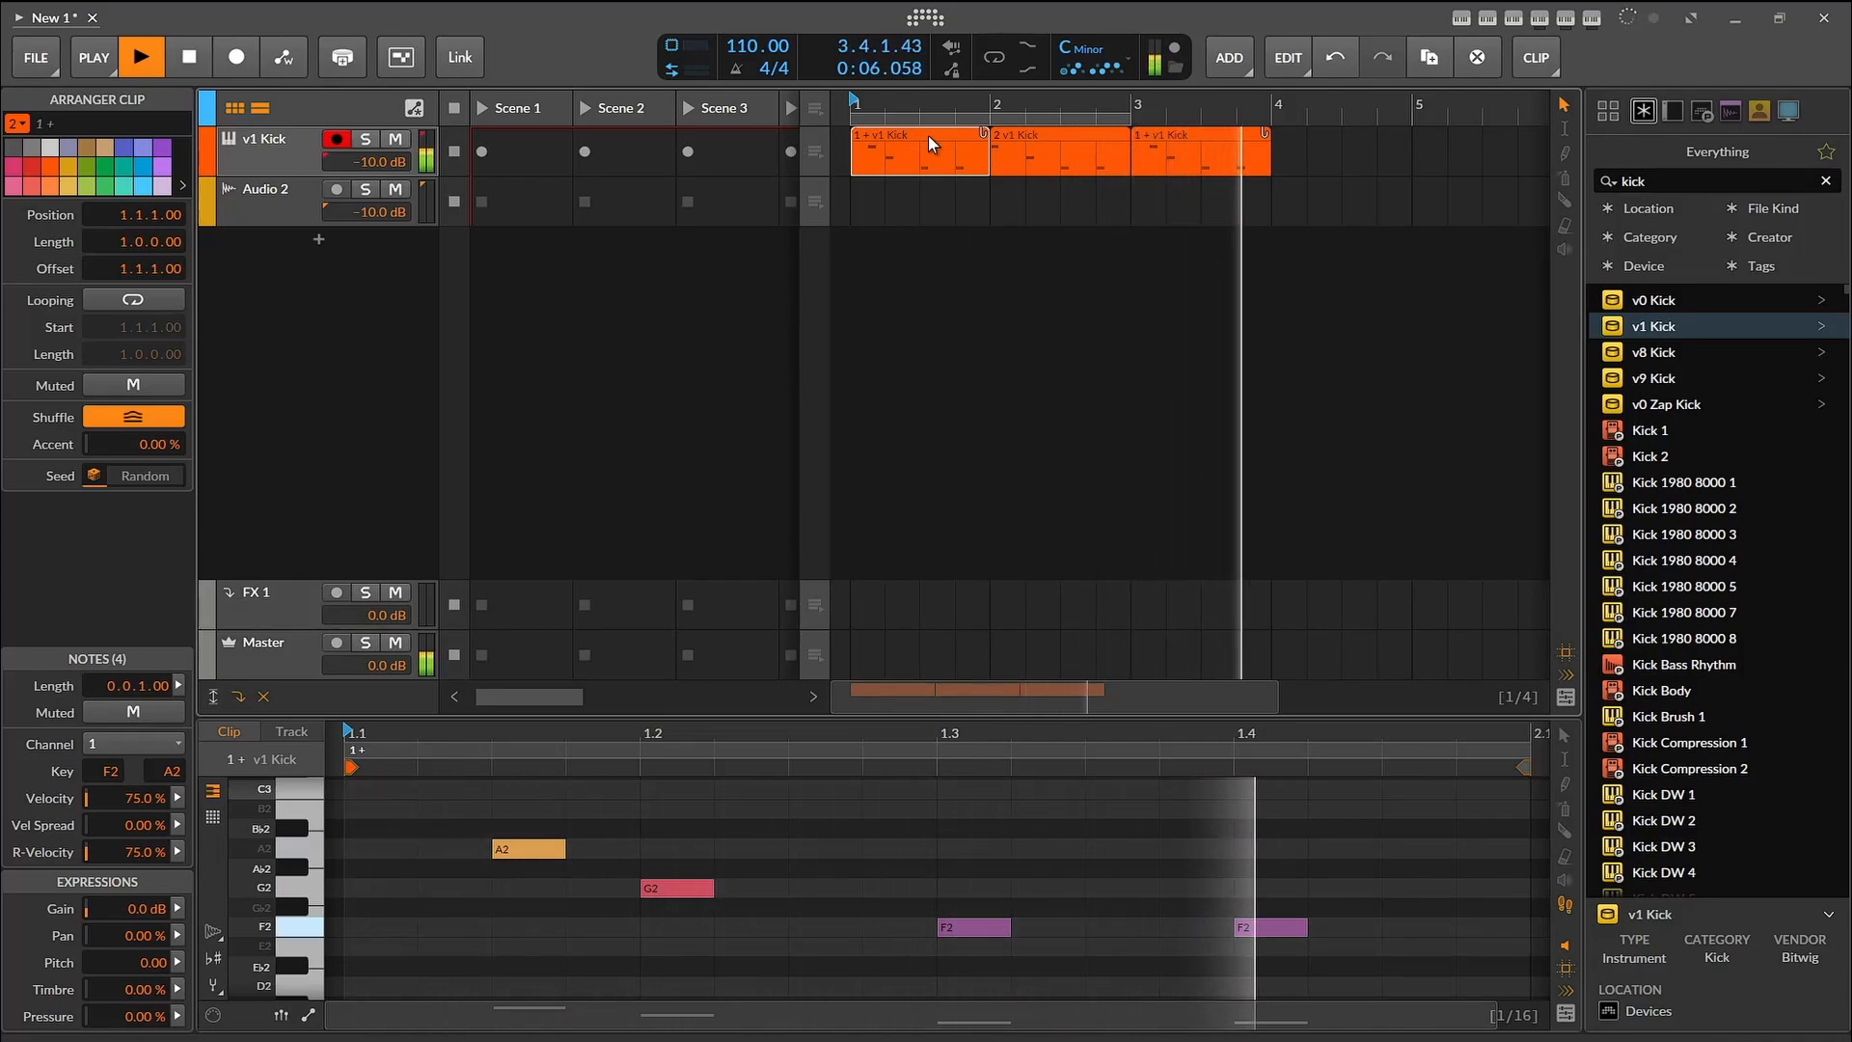
key("space")
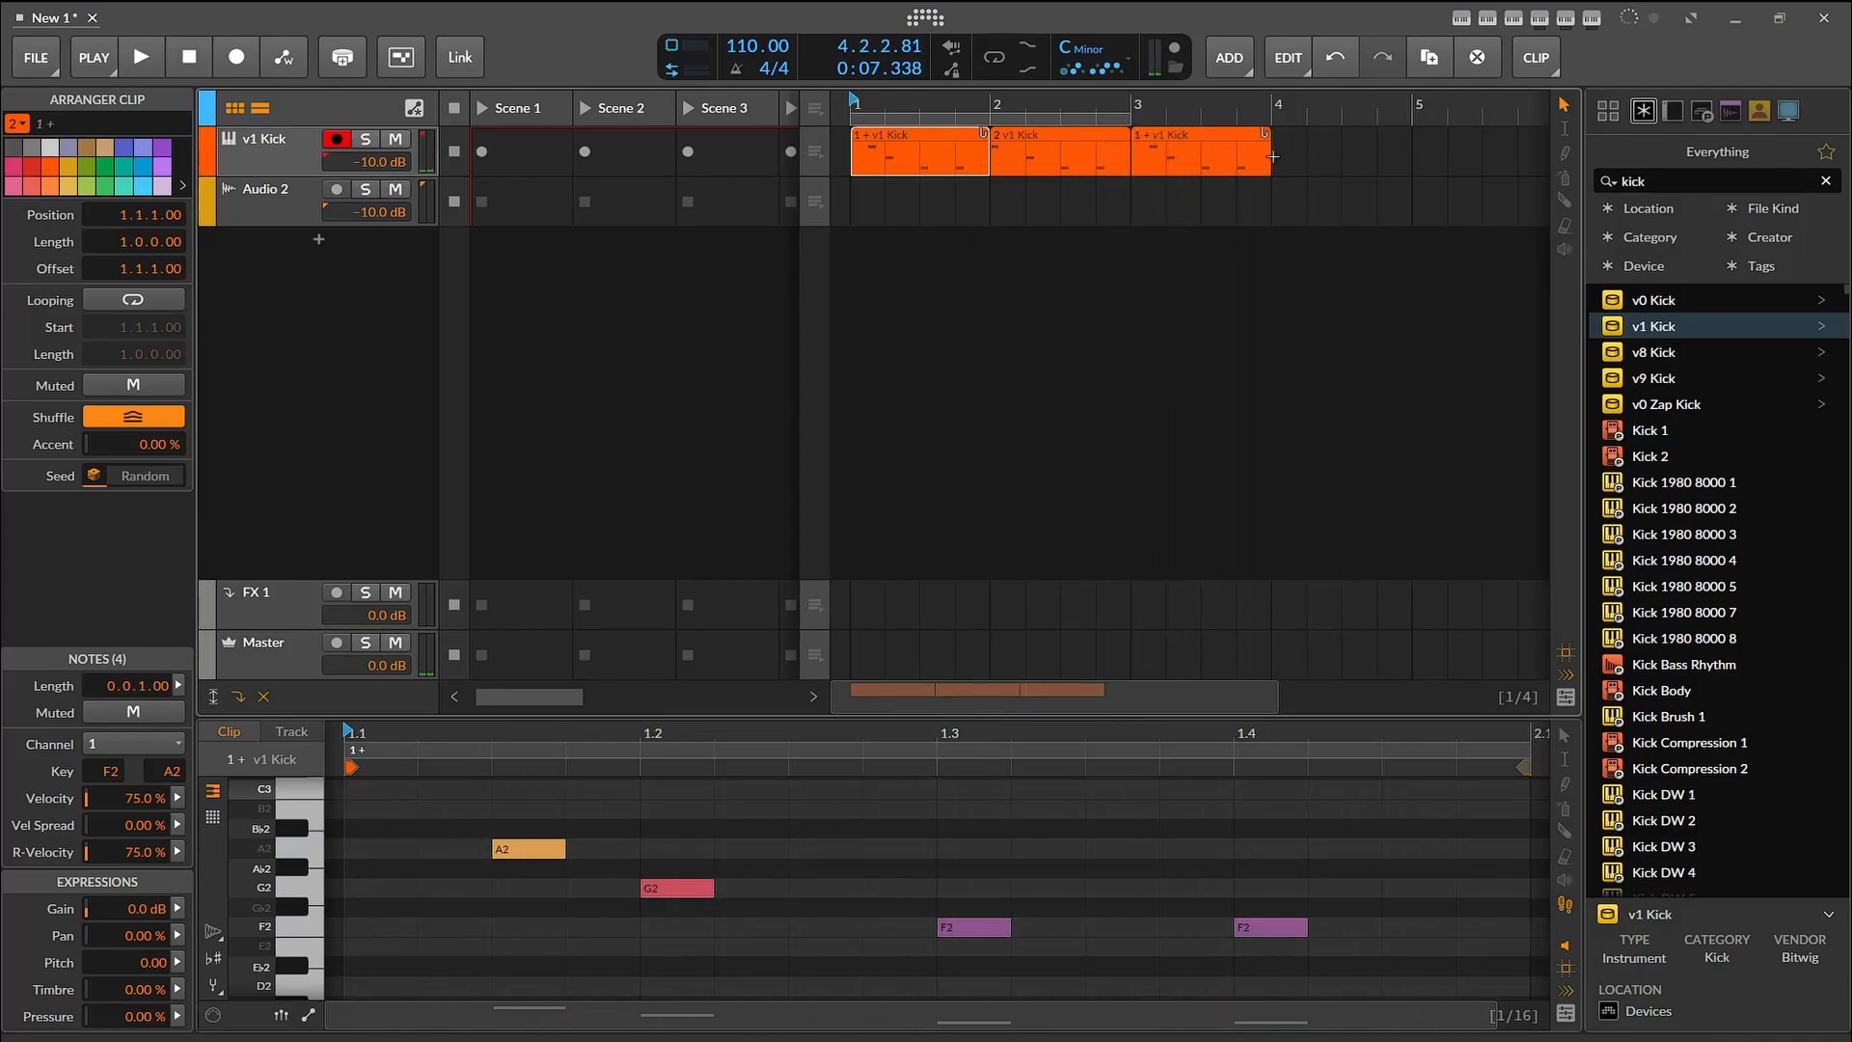
Step: Duplicate the bar 2 kick clip to bar 4 as a linked alias, and add an F2 note at 1.4.3 to the bar 1 clip
left_click_drag(1080, 133, 1367, 149)
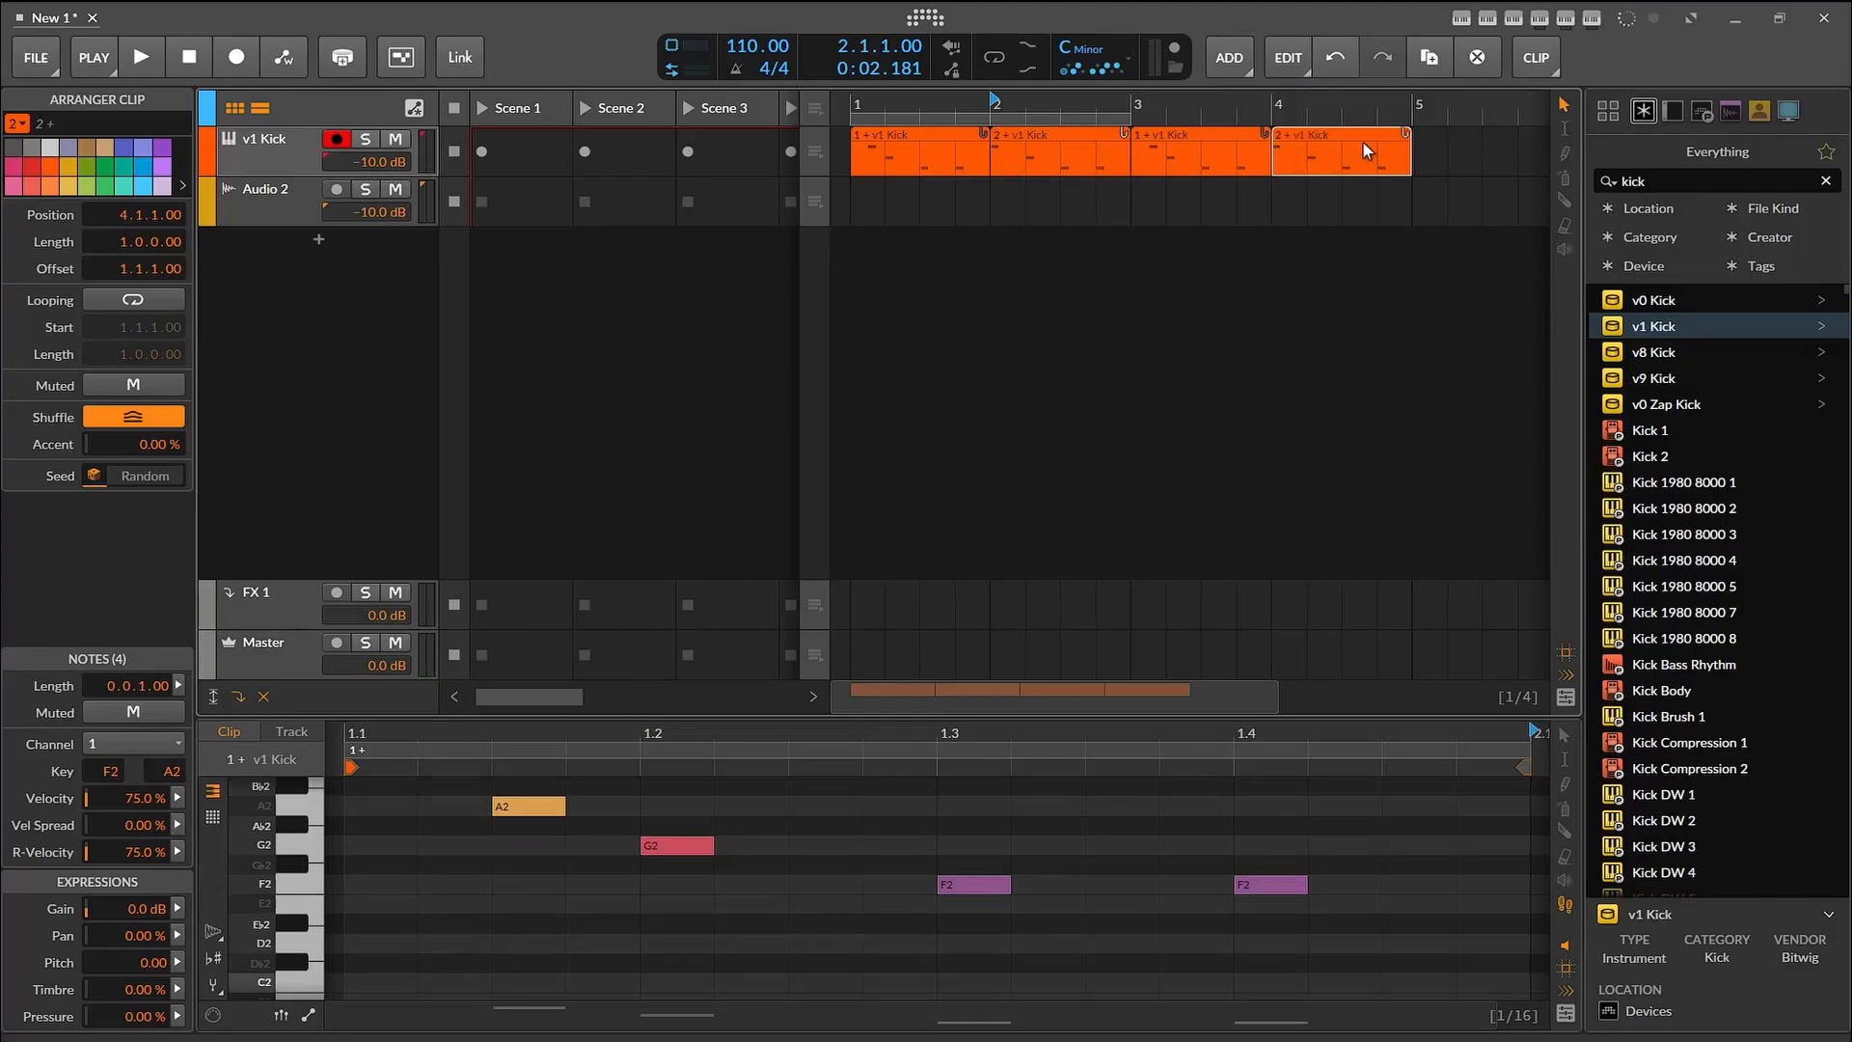
left_click(1366, 883)
left_click(1374, 884)
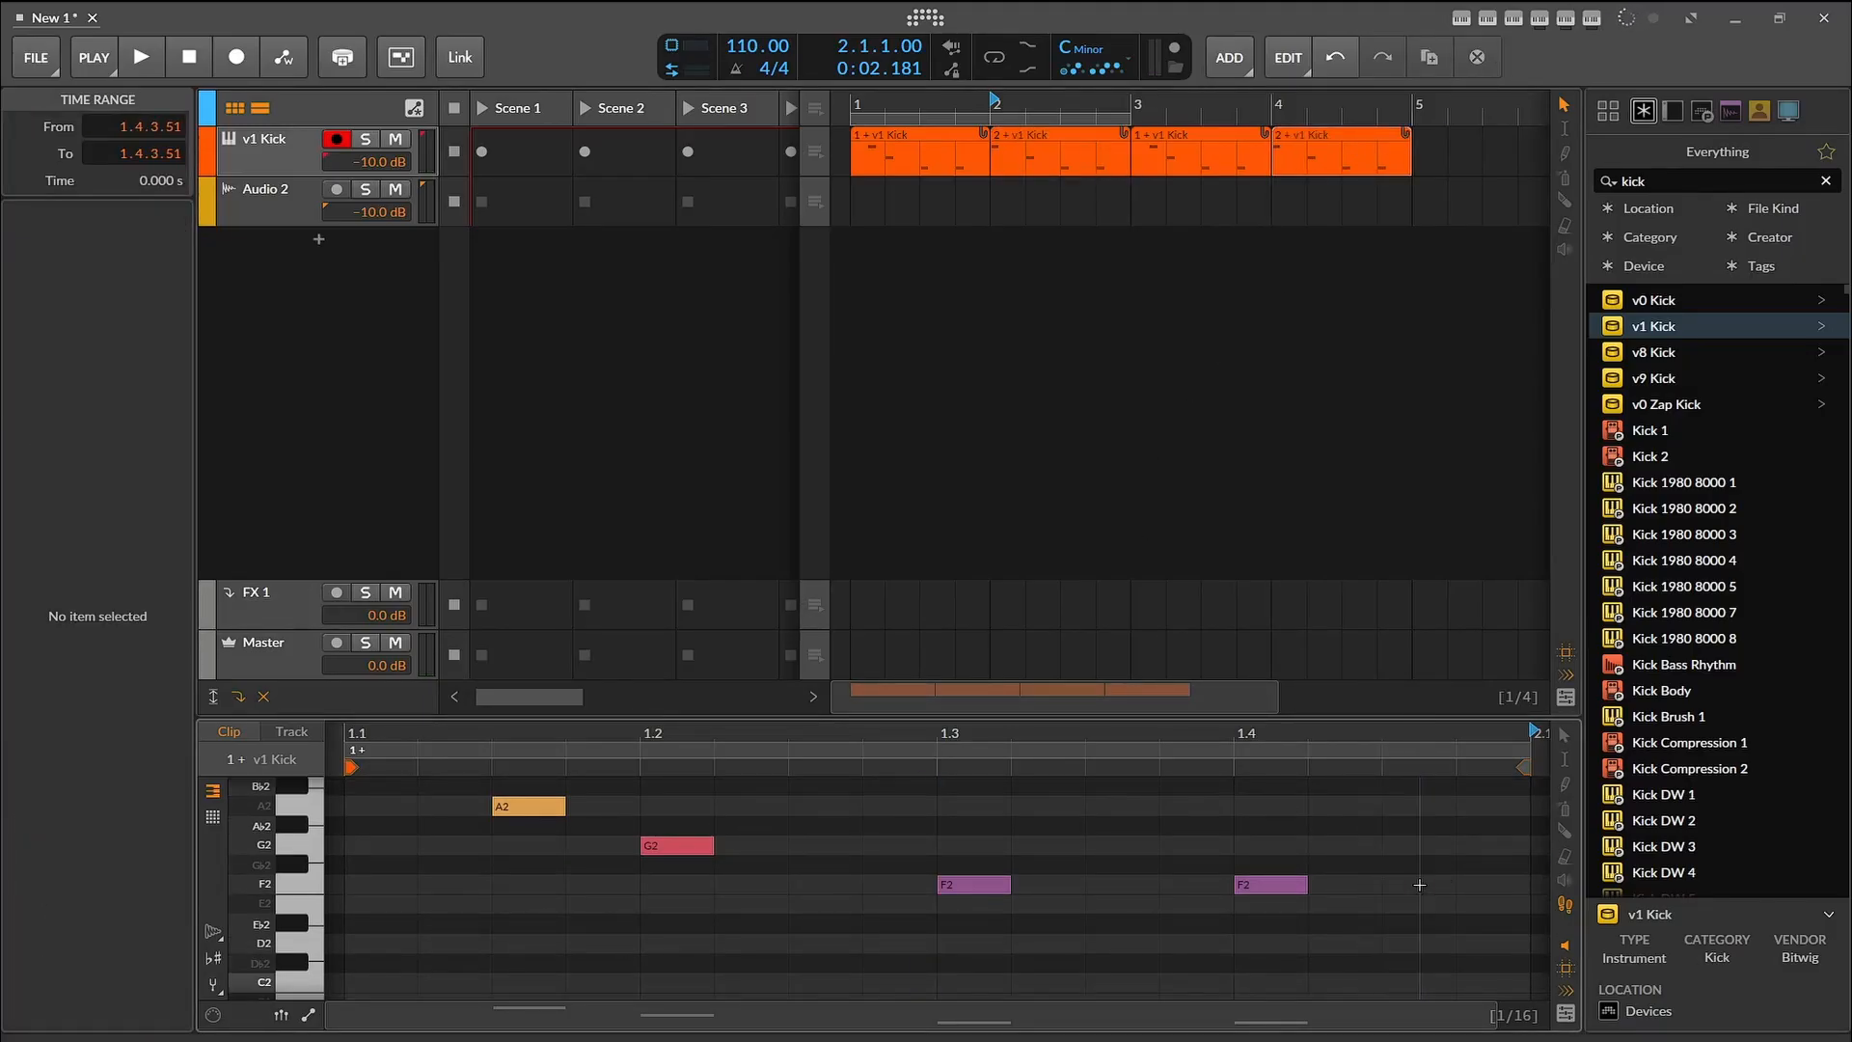
left_click(1388, 885)
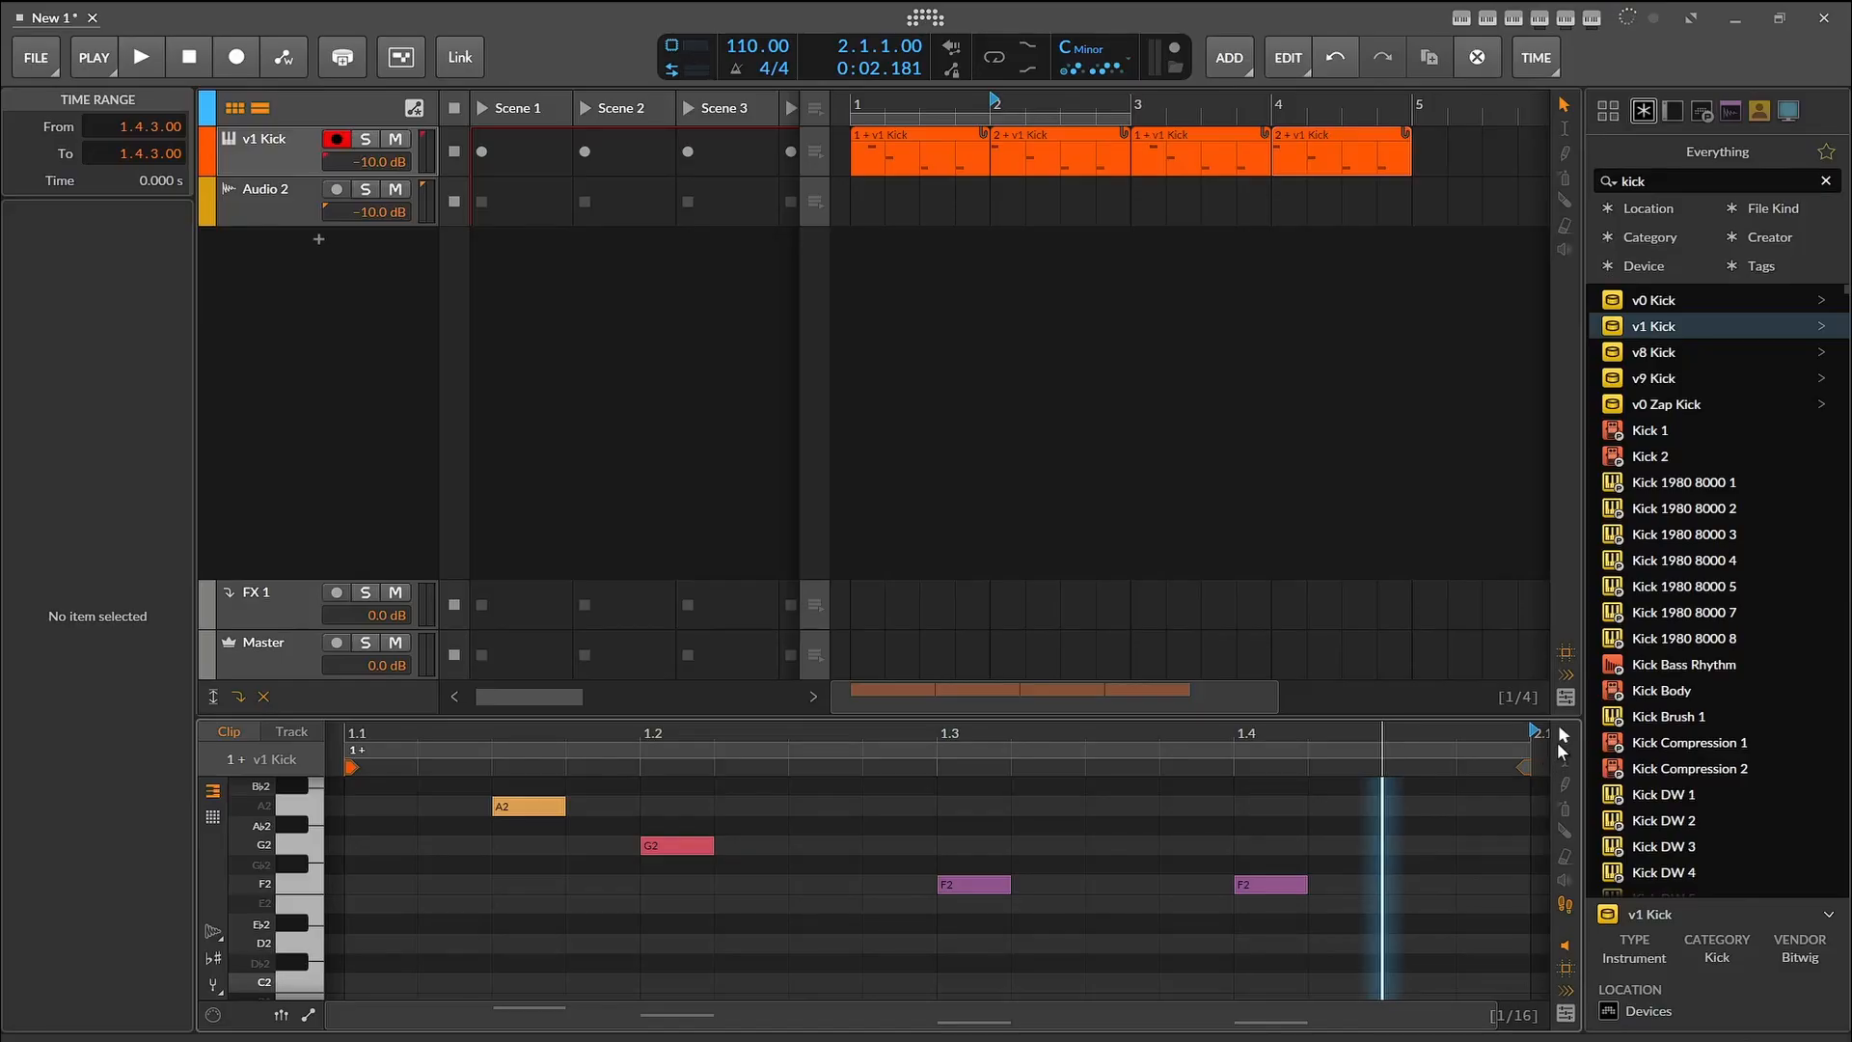
left_click(1401, 885)
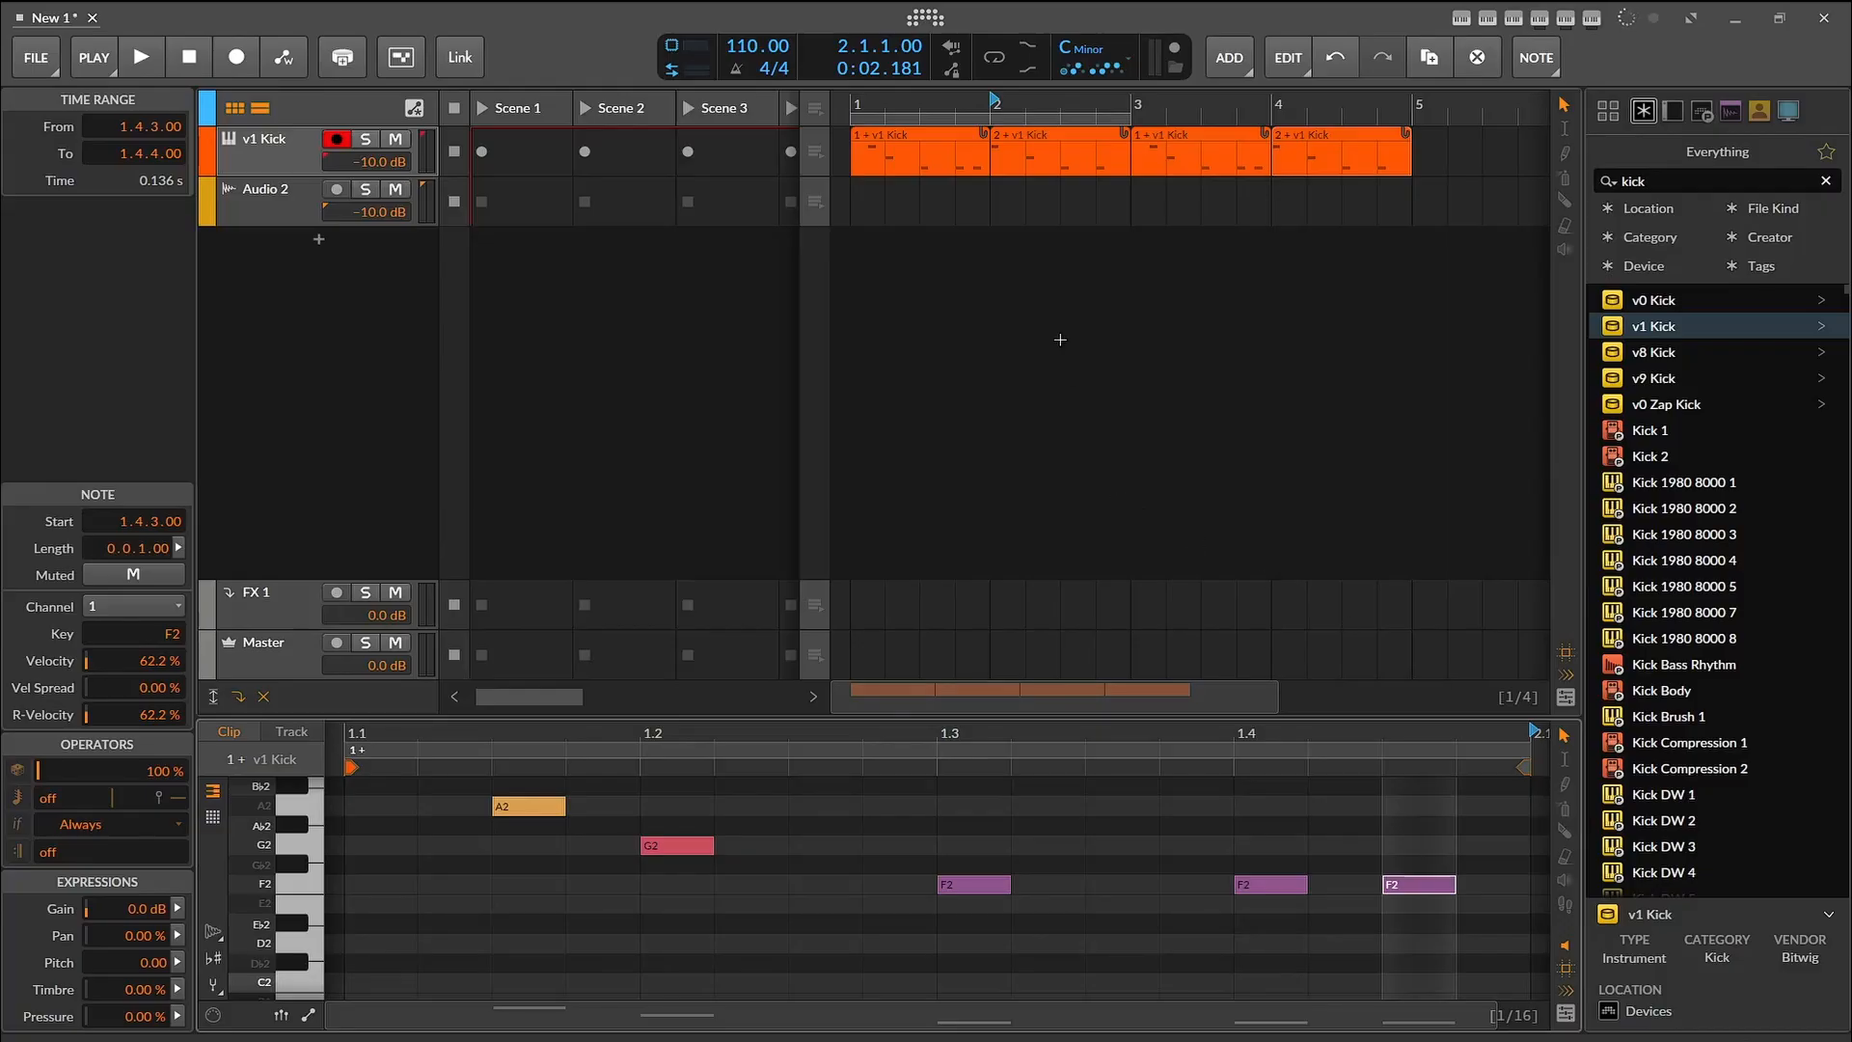
Step: Set an active four-bar loop region starting at 1.1.1 and play it from bar 1
left_click_drag(1130, 117, 1399, 119)
key("space")
key("space")
left_click(862, 104)
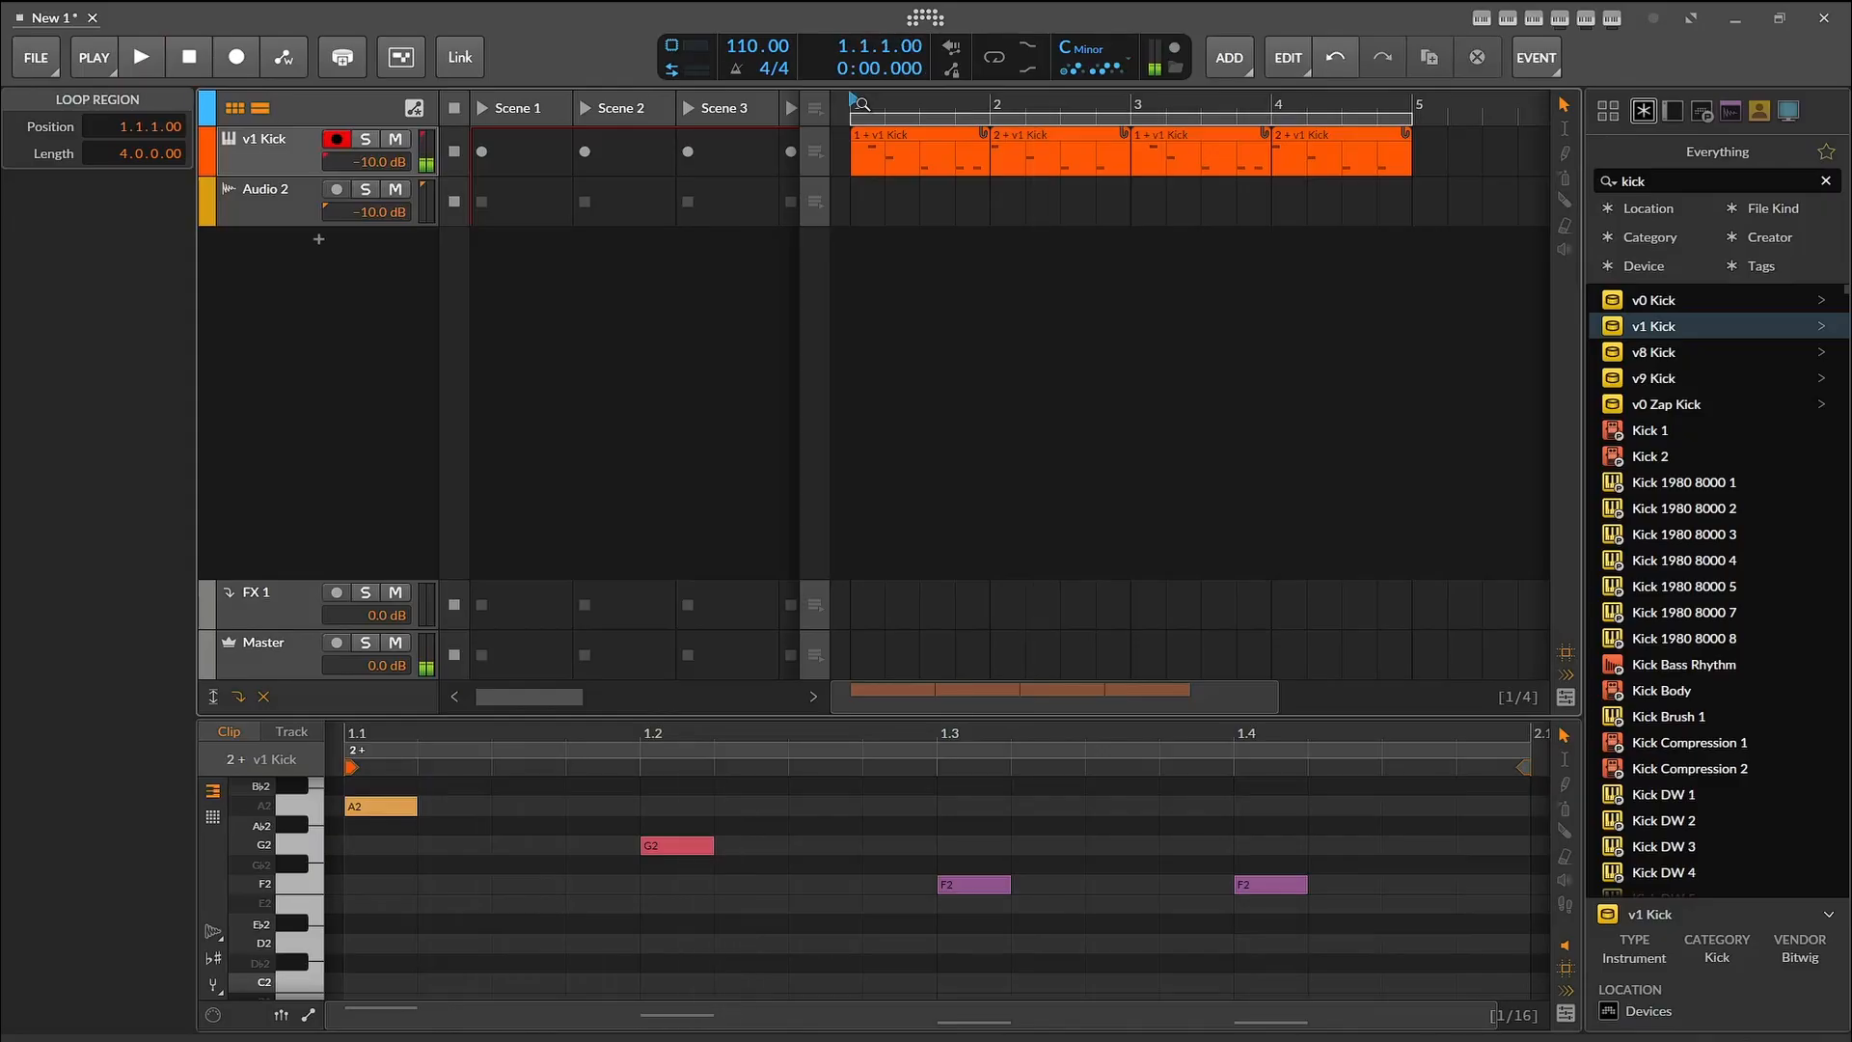
key("space")
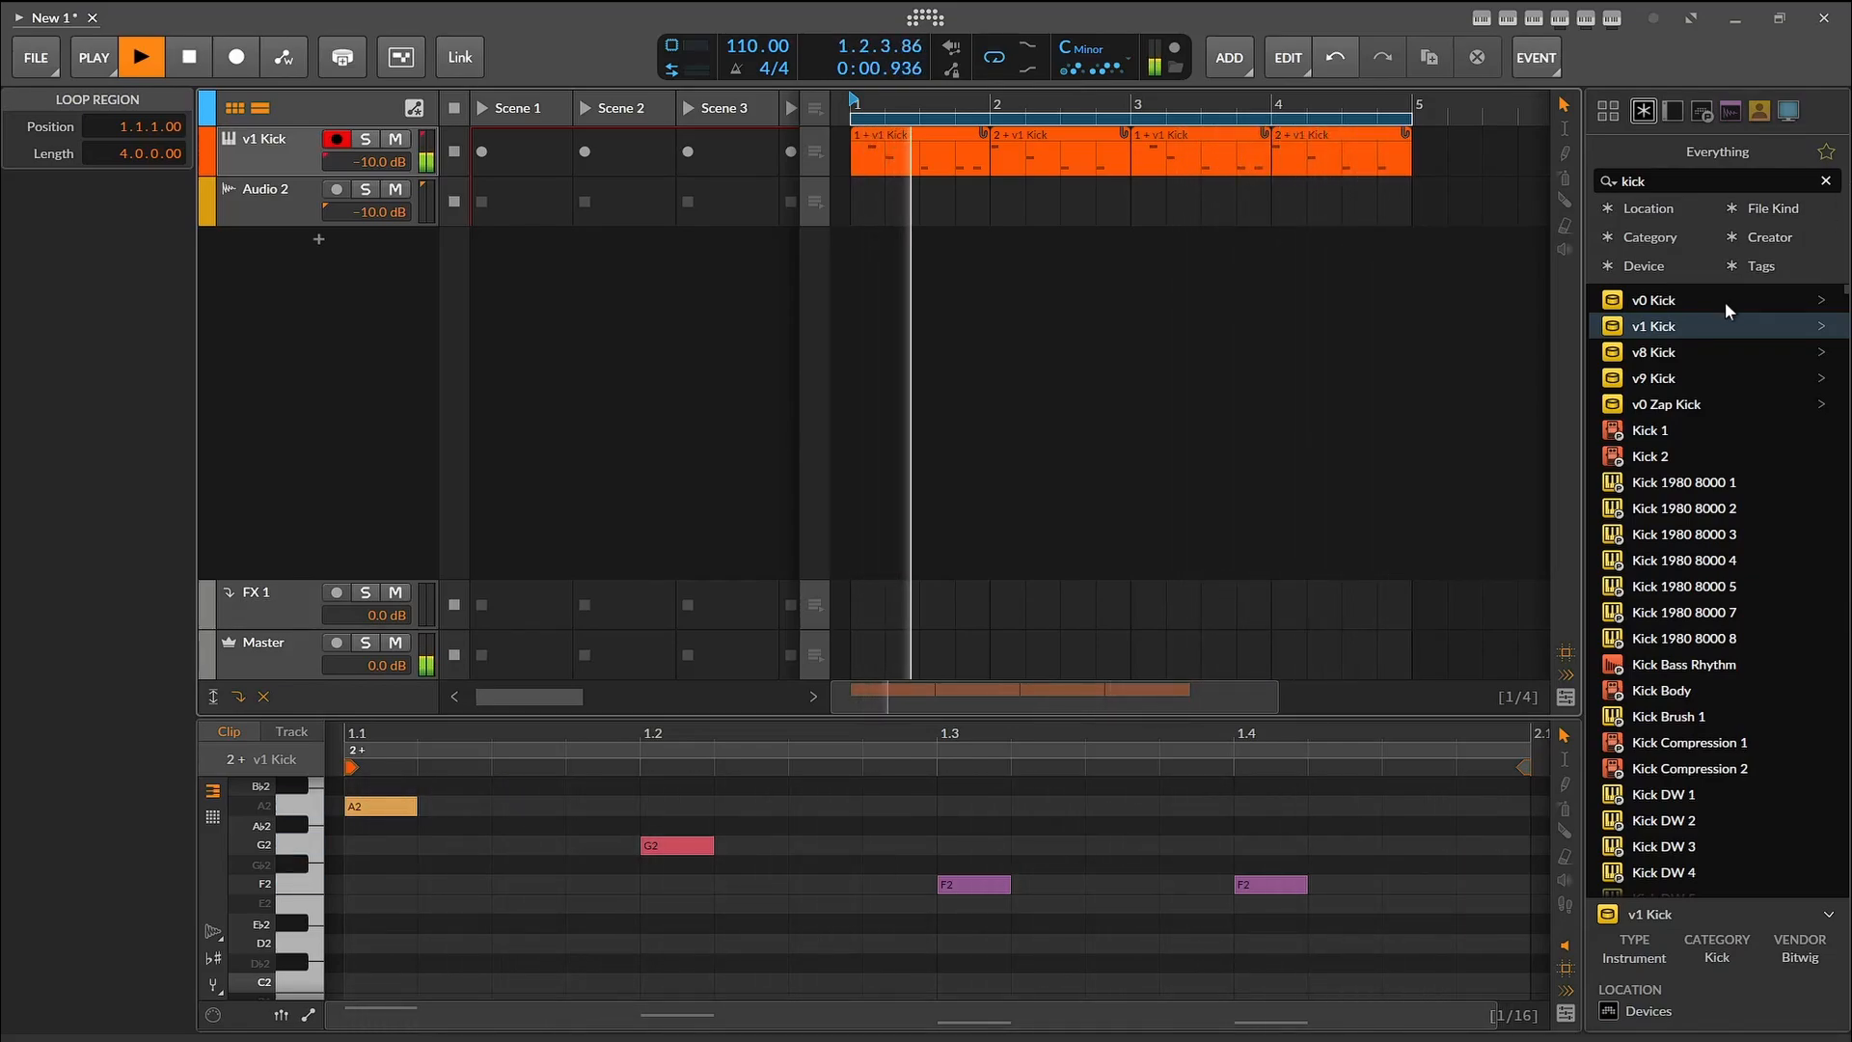
key("space")
Step: Search the browser for "cla" and add the v1 Clap instrument as a new track below Audio 2
left_click(1638, 182)
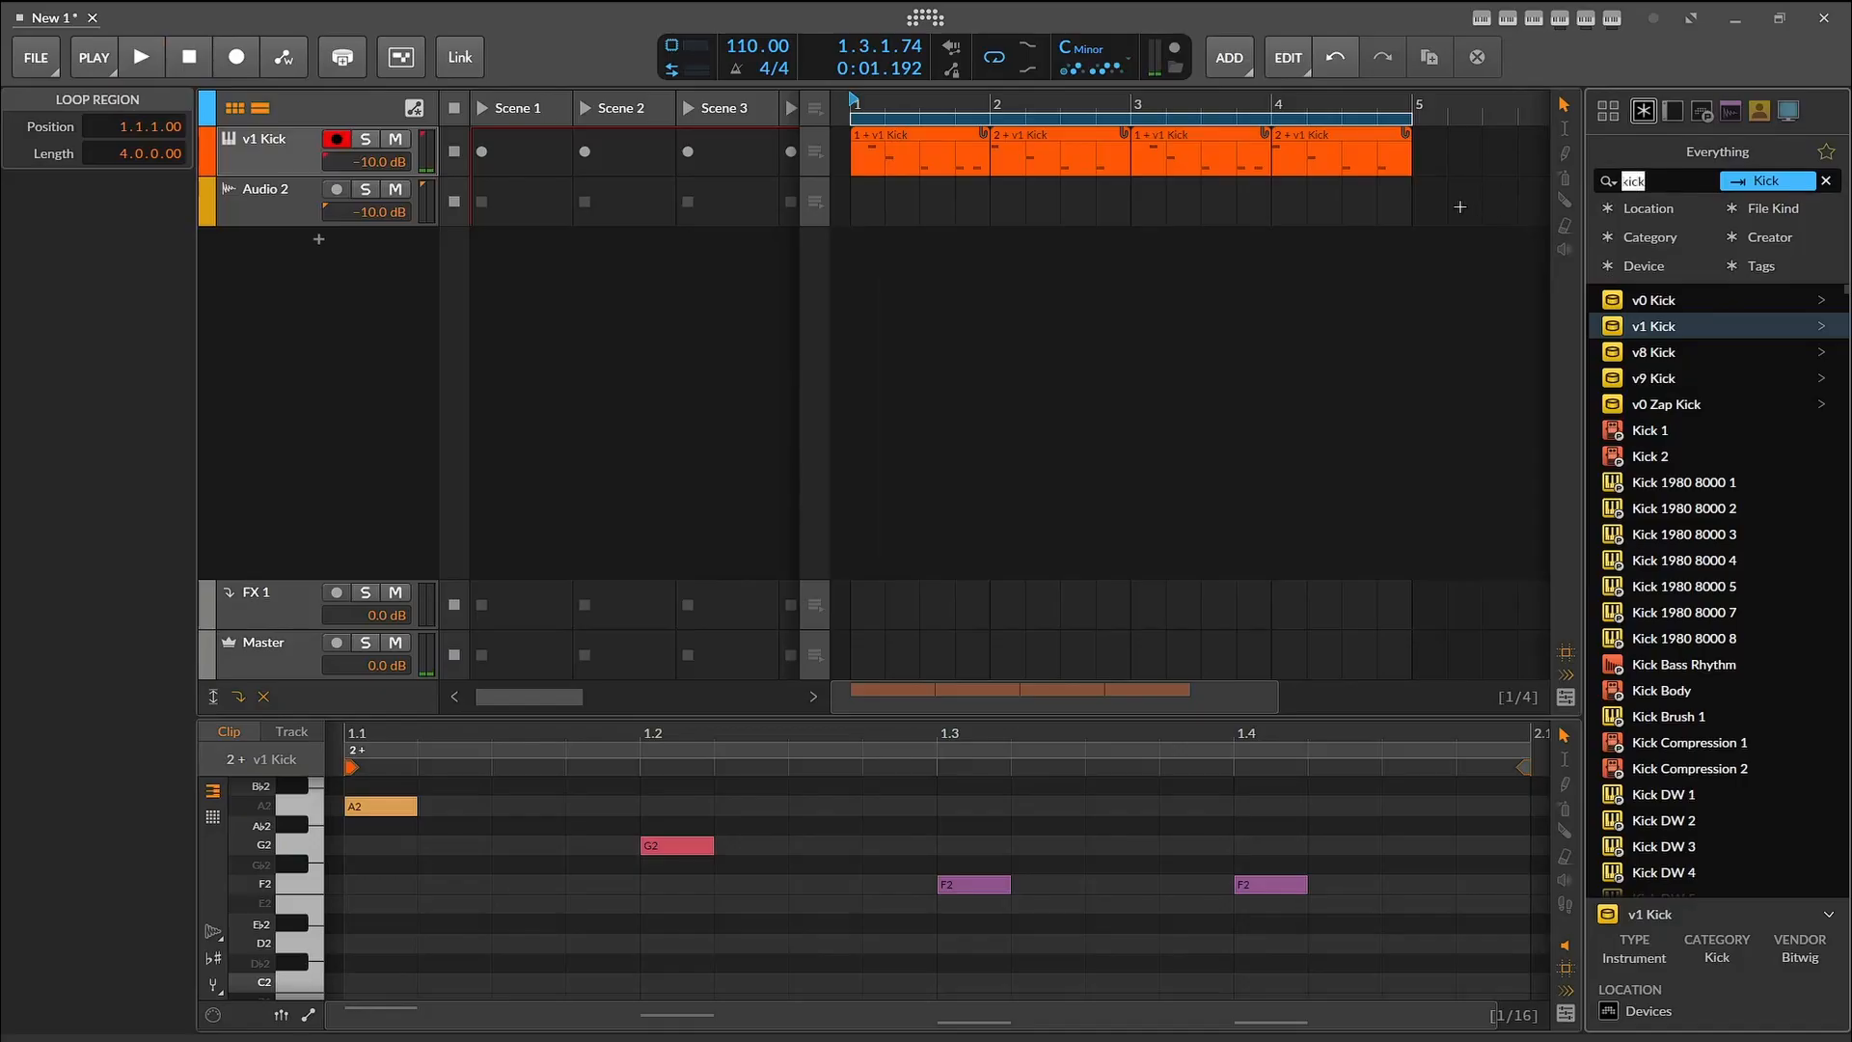
type("cla")
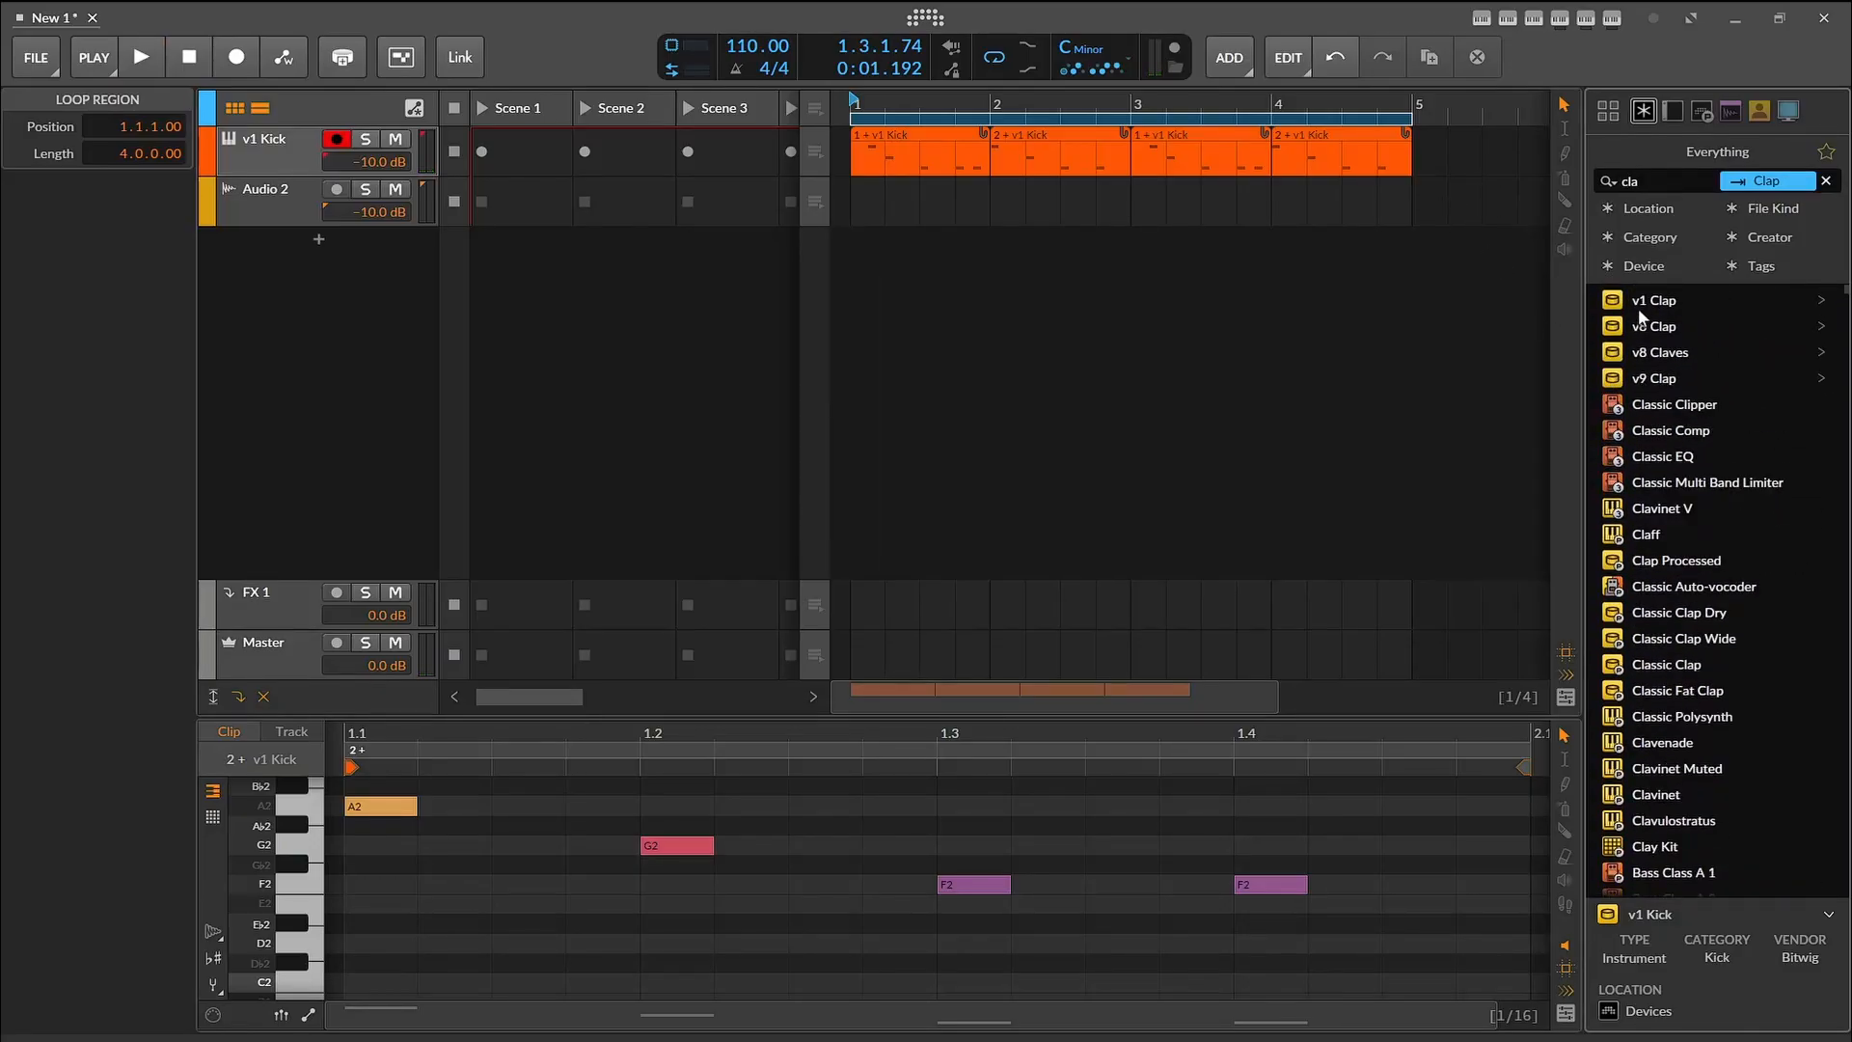
left_click_drag(1638, 307, 663, 300)
left_click_drag(217, 268, 256, 293)
Step: Create a one-bar v1 Clap clip at bar 1 with an E3 note at 1.1.2 and a D#3 note at 1.1.4
double_click(879, 273)
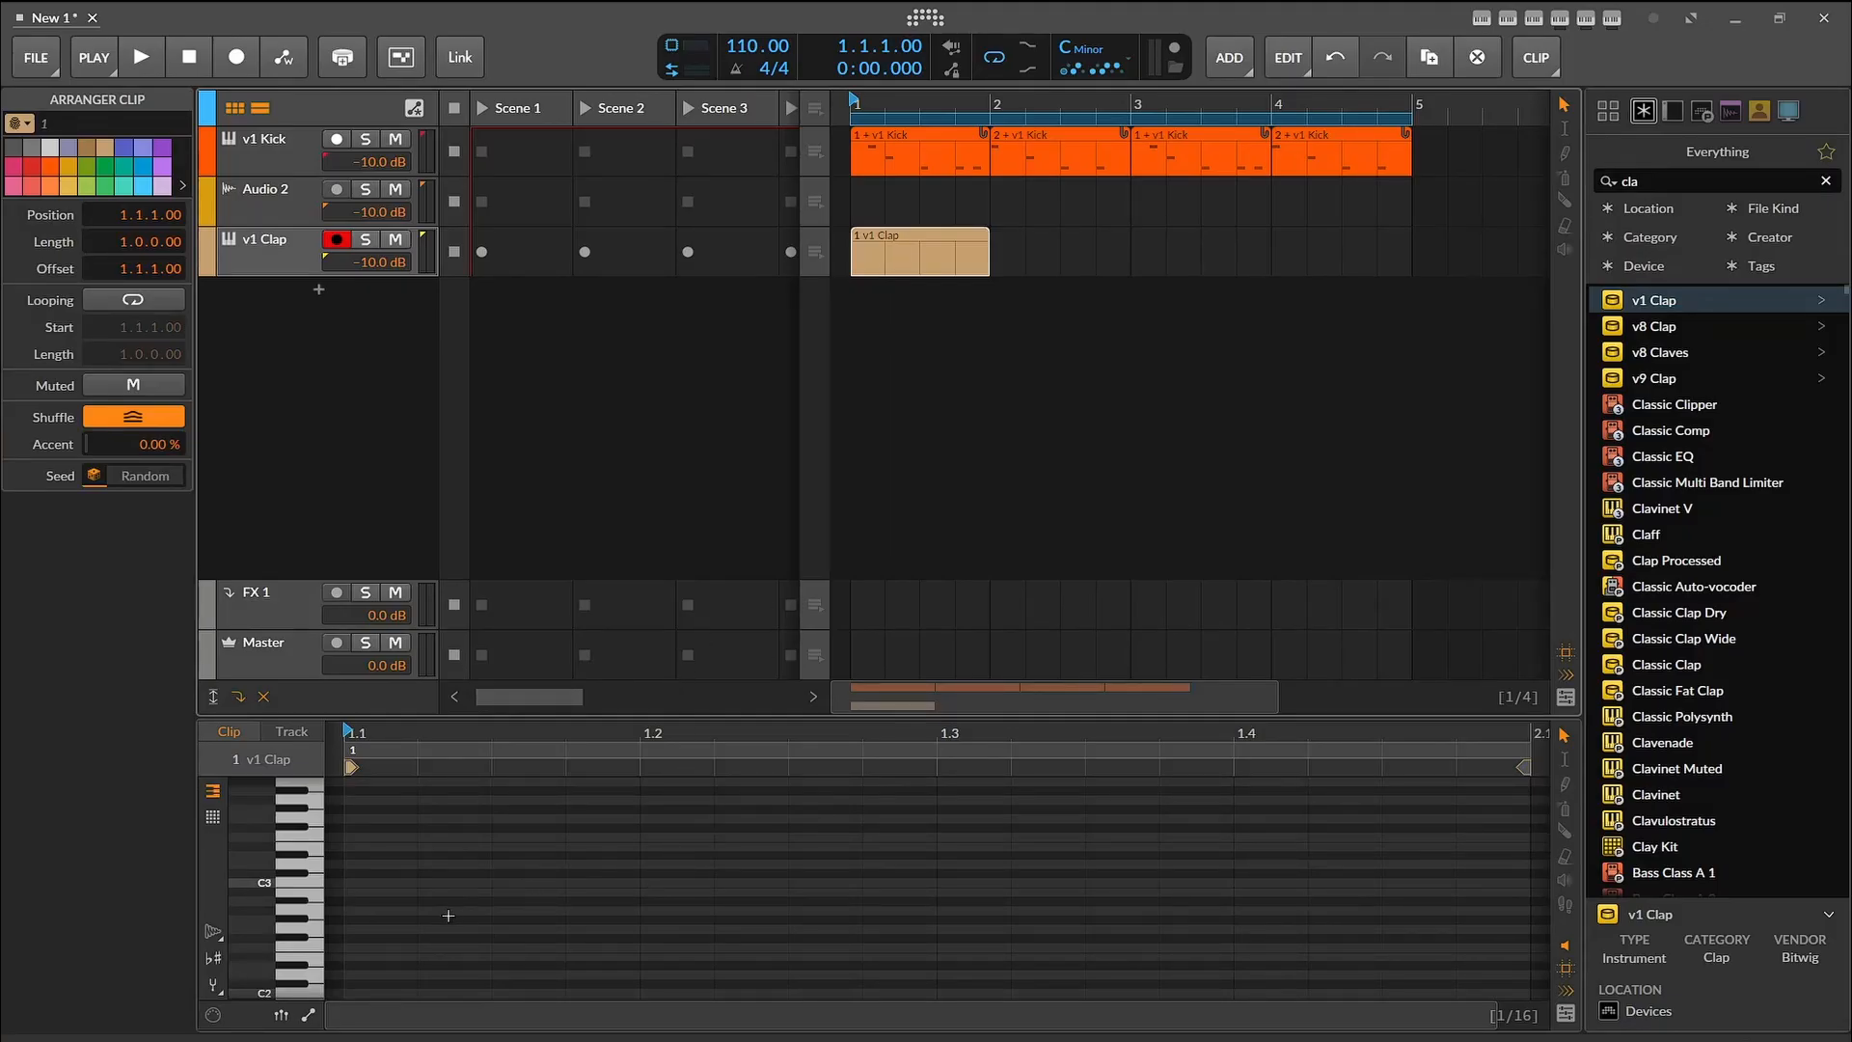
double_click(511, 854)
left_click_drag(534, 856, 445, 847)
double_click(620, 856)
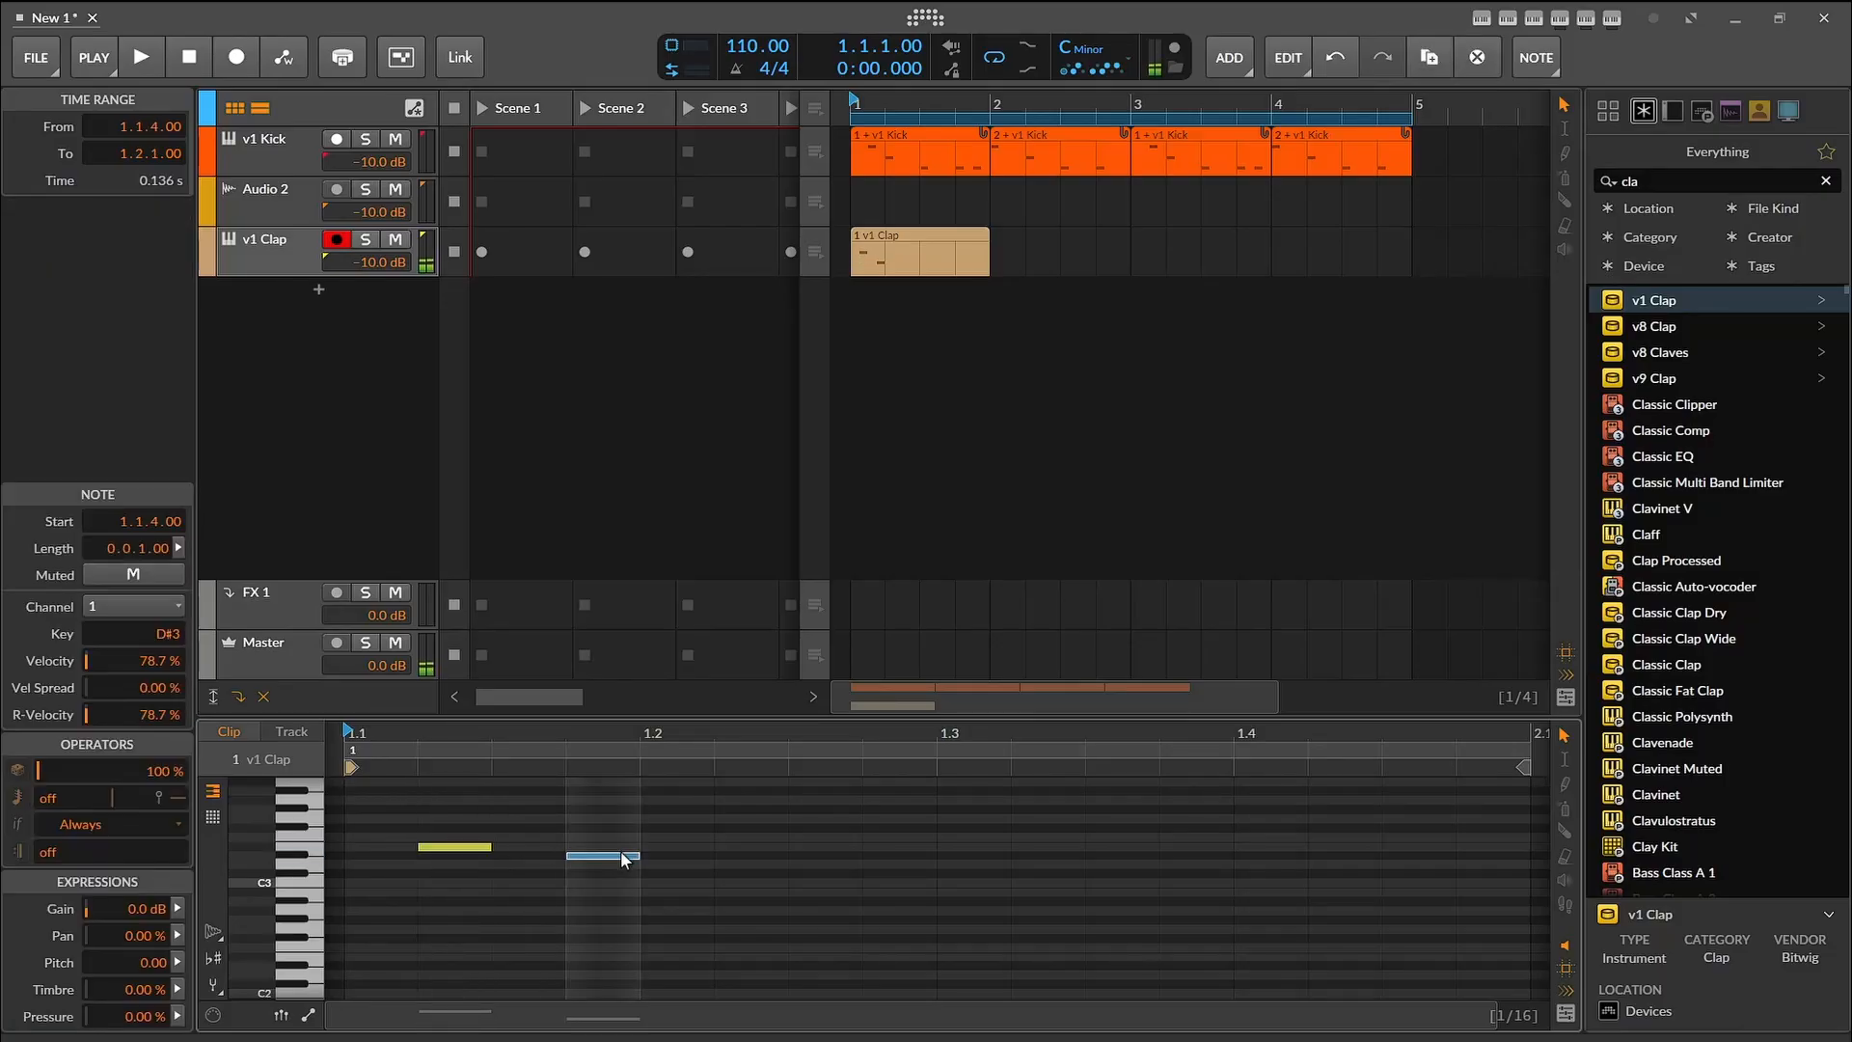
Step: Shorten the v1 Clap clip to one beat, repeat it through the end of bar 4, and play the result
left_click_drag(989, 232, 1115, 243)
left_click_drag(1119, 307, 1159, 235)
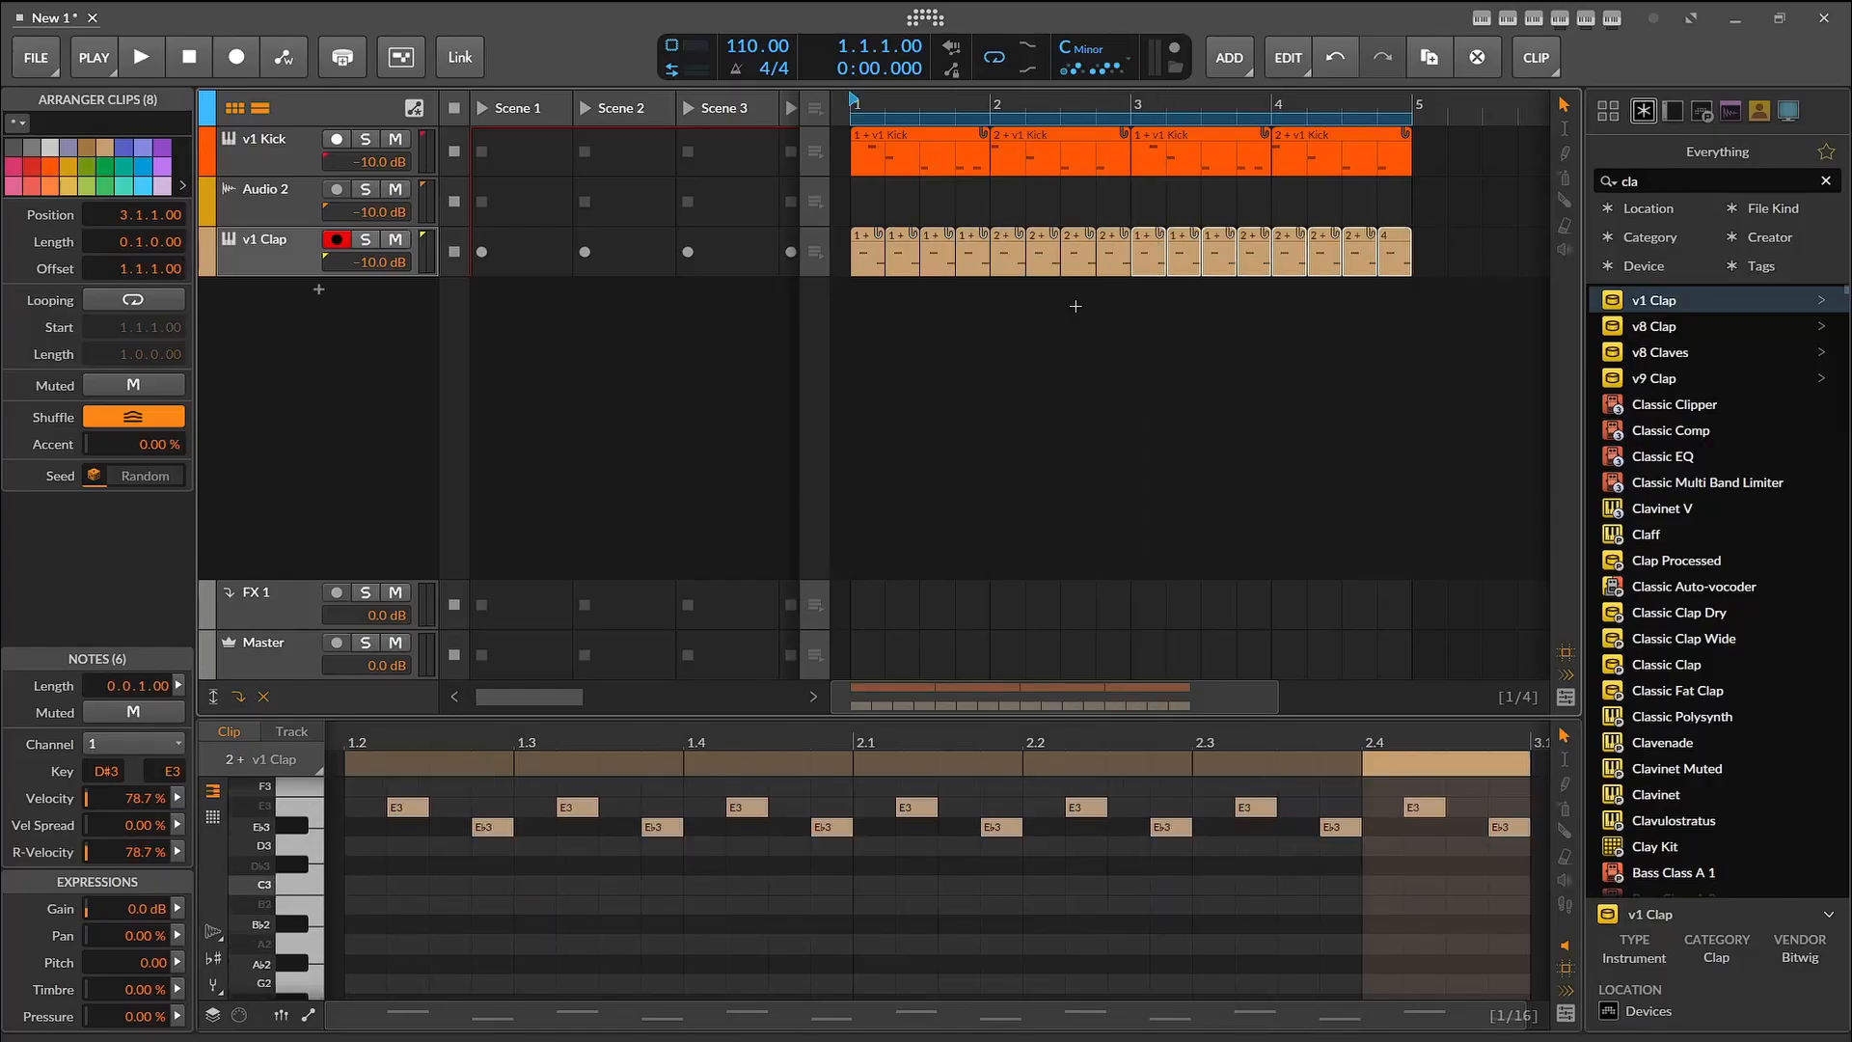
key("space")
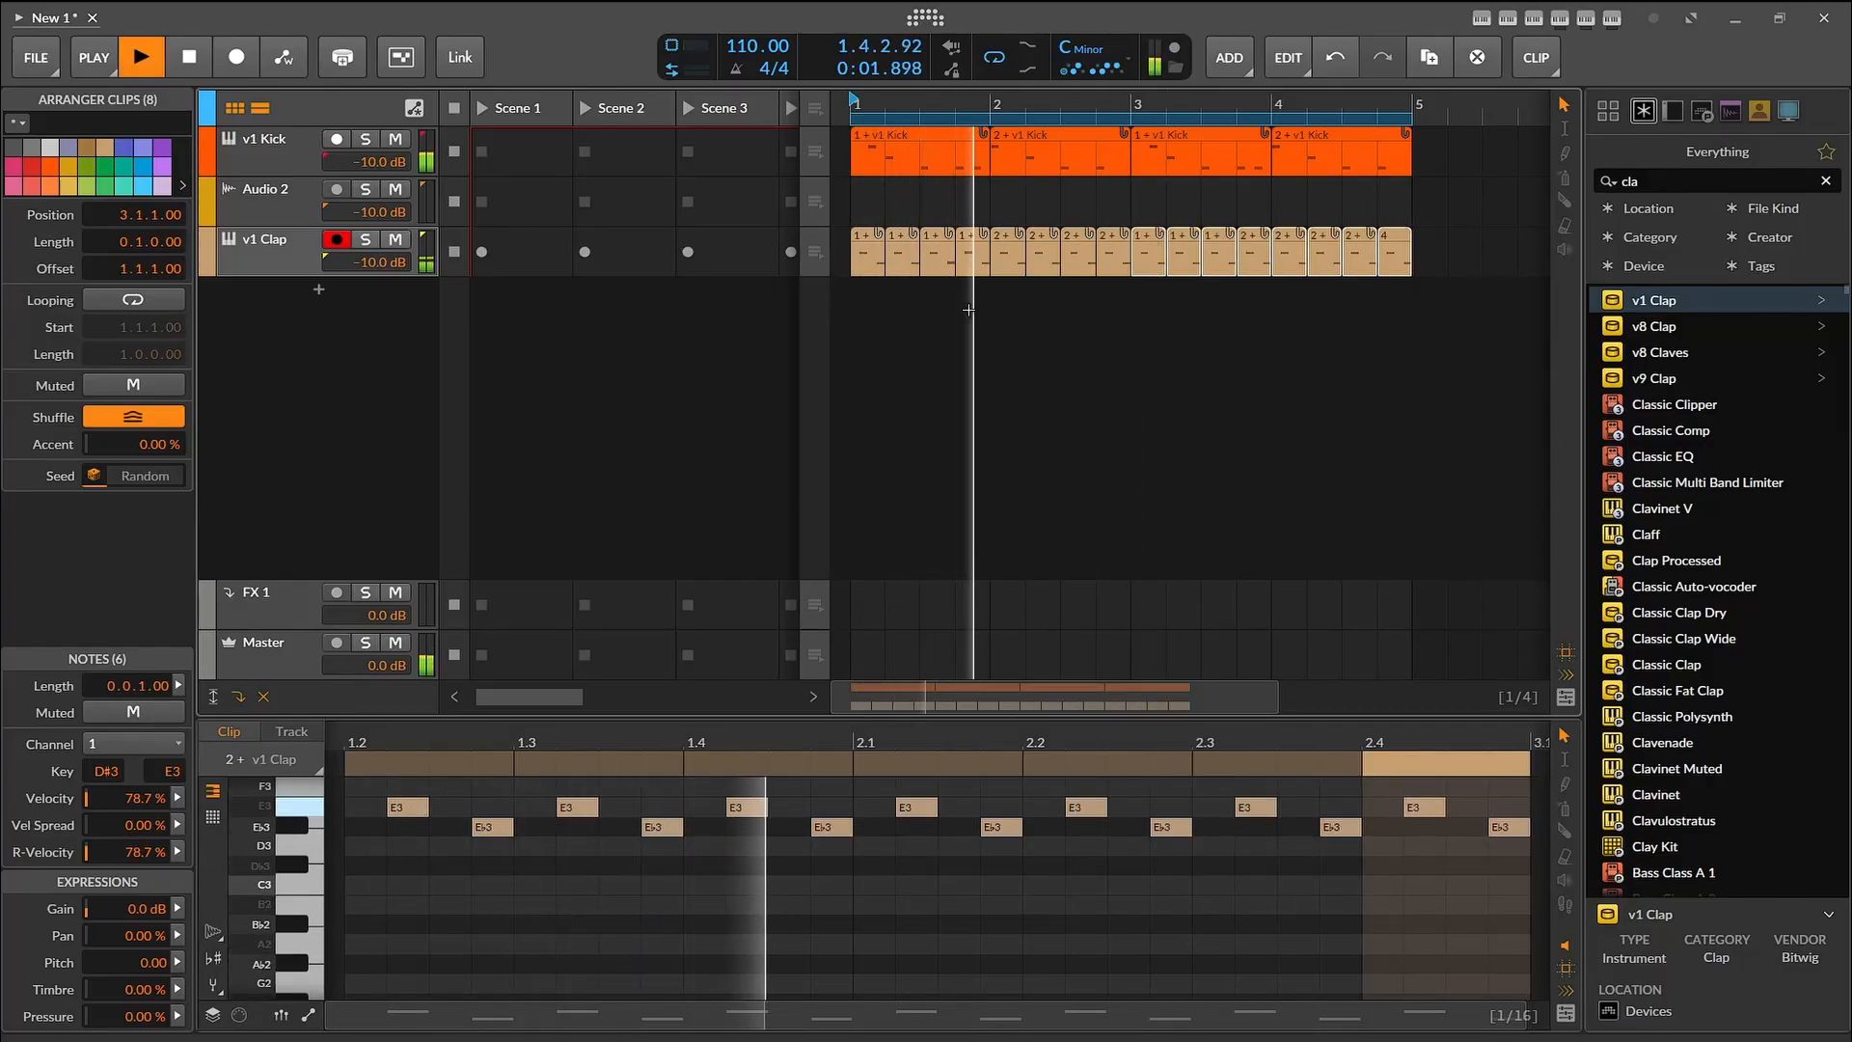
key("space")
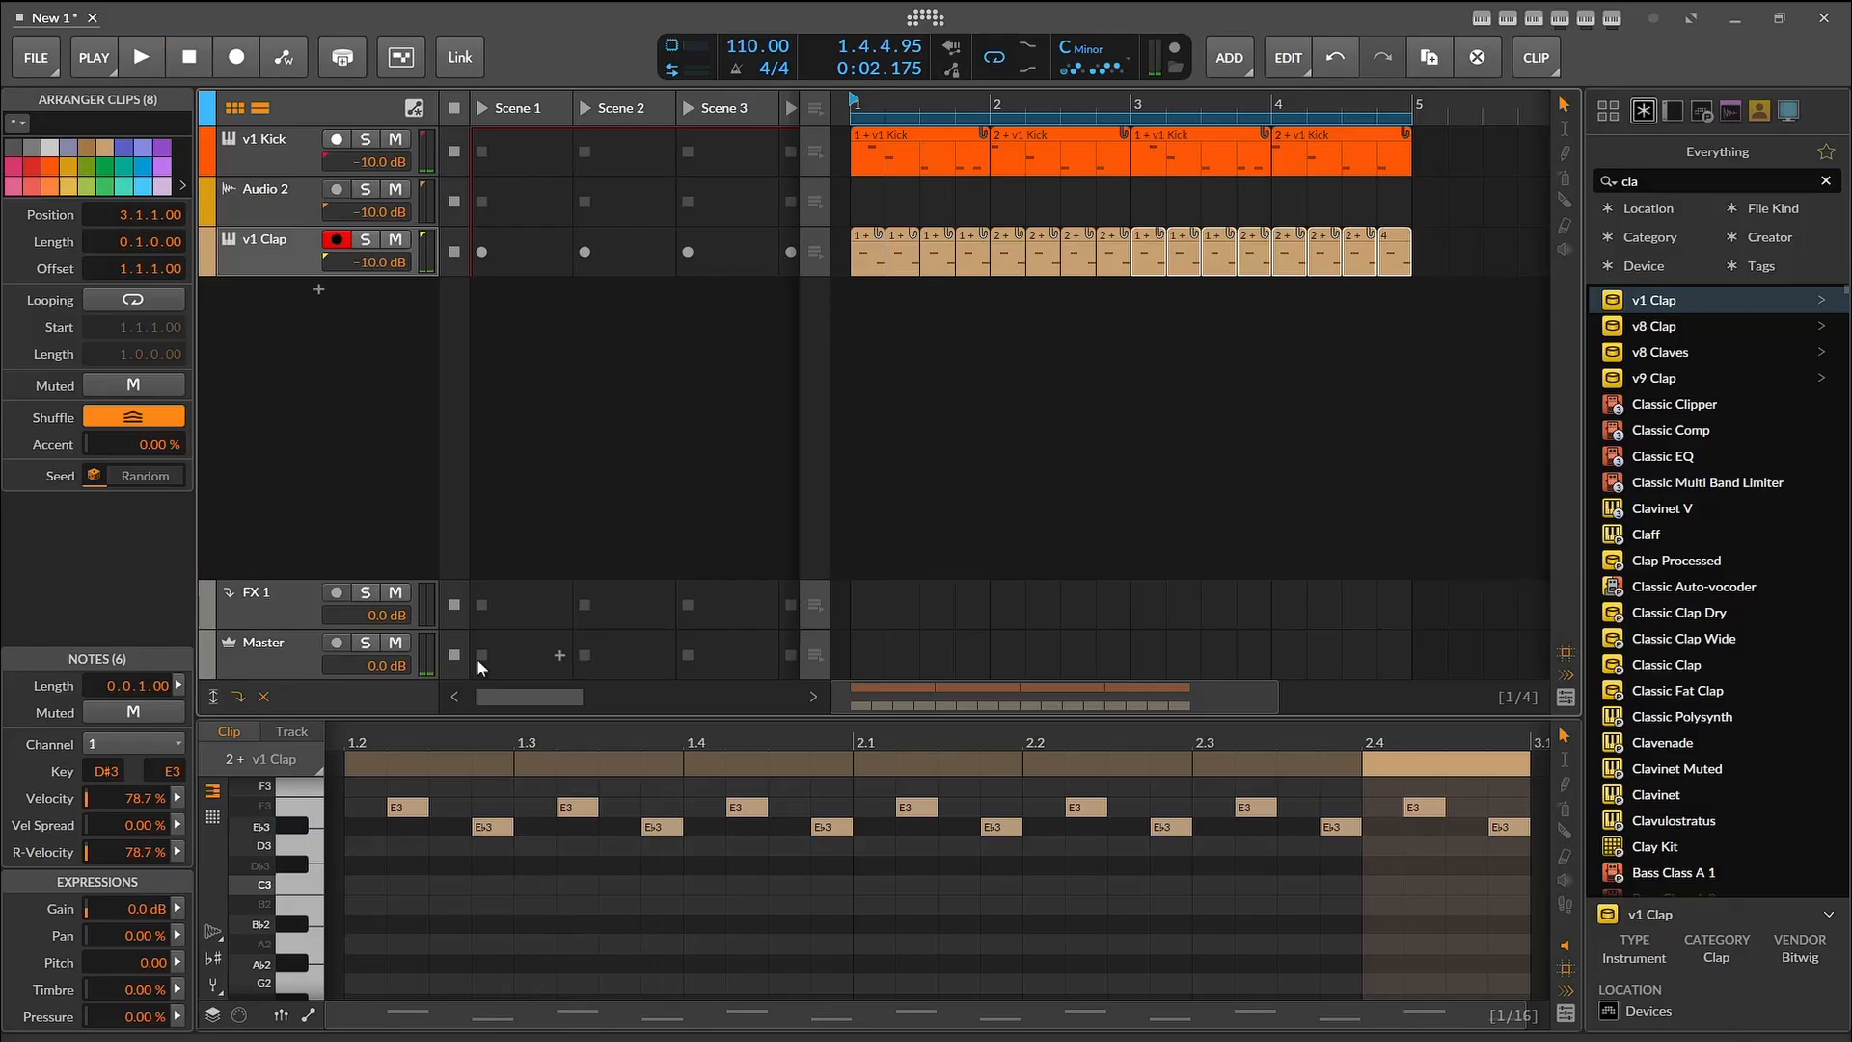
Step: Delete the E♭3 note from the first and second linked groups of v1 Clap clips, playing back after each deletion
double_click(494, 828)
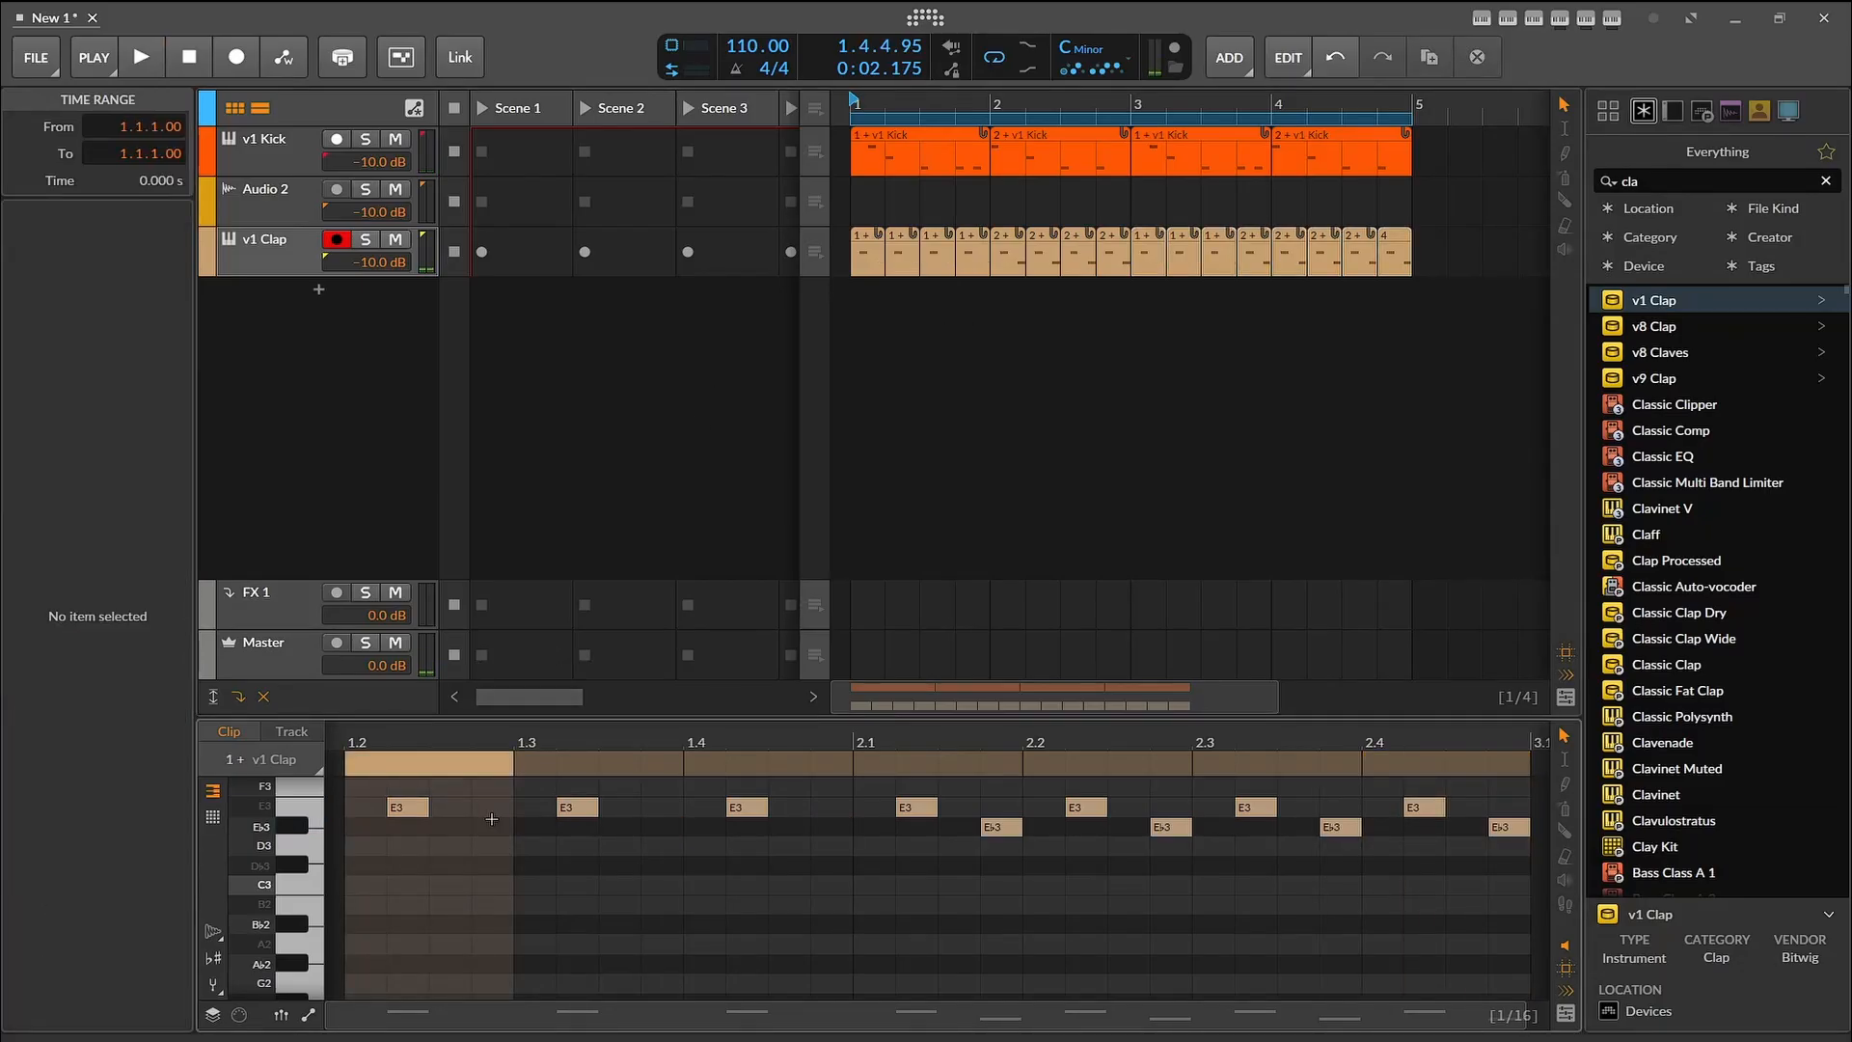
key("space")
key("space")
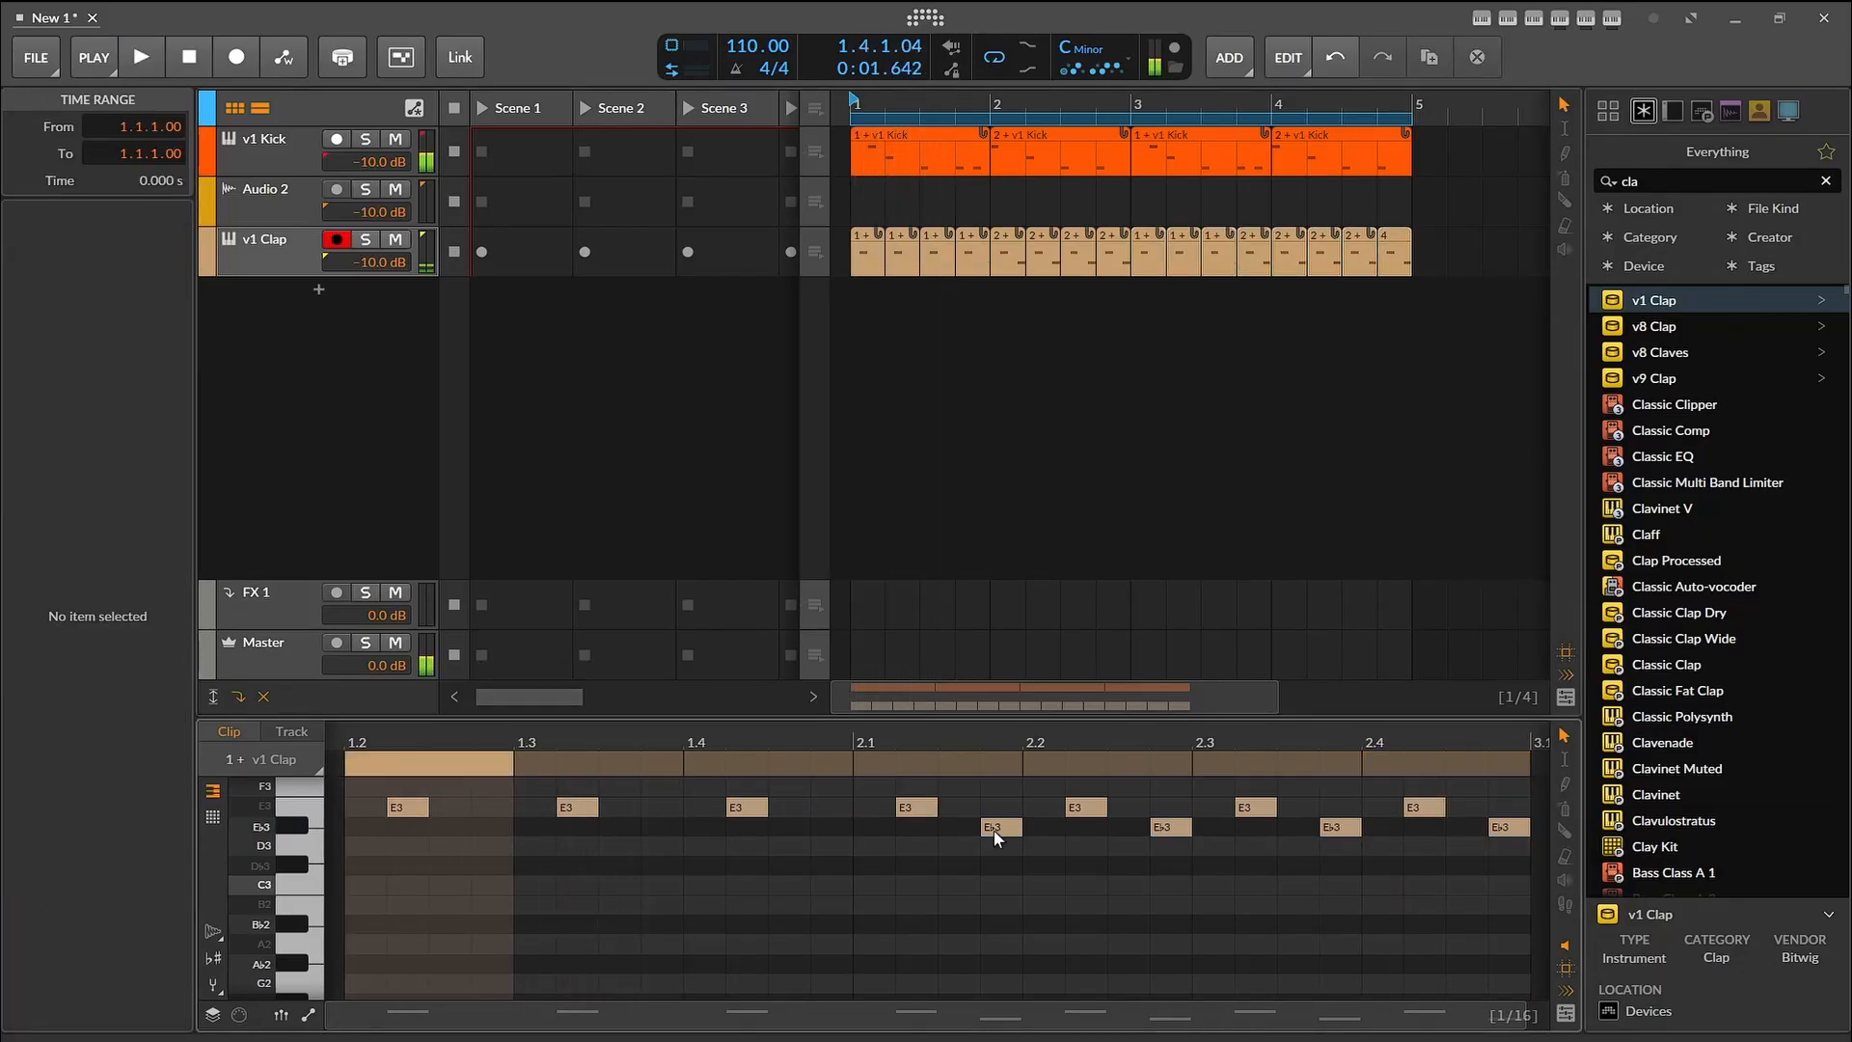
double_click(993, 828)
key("space")
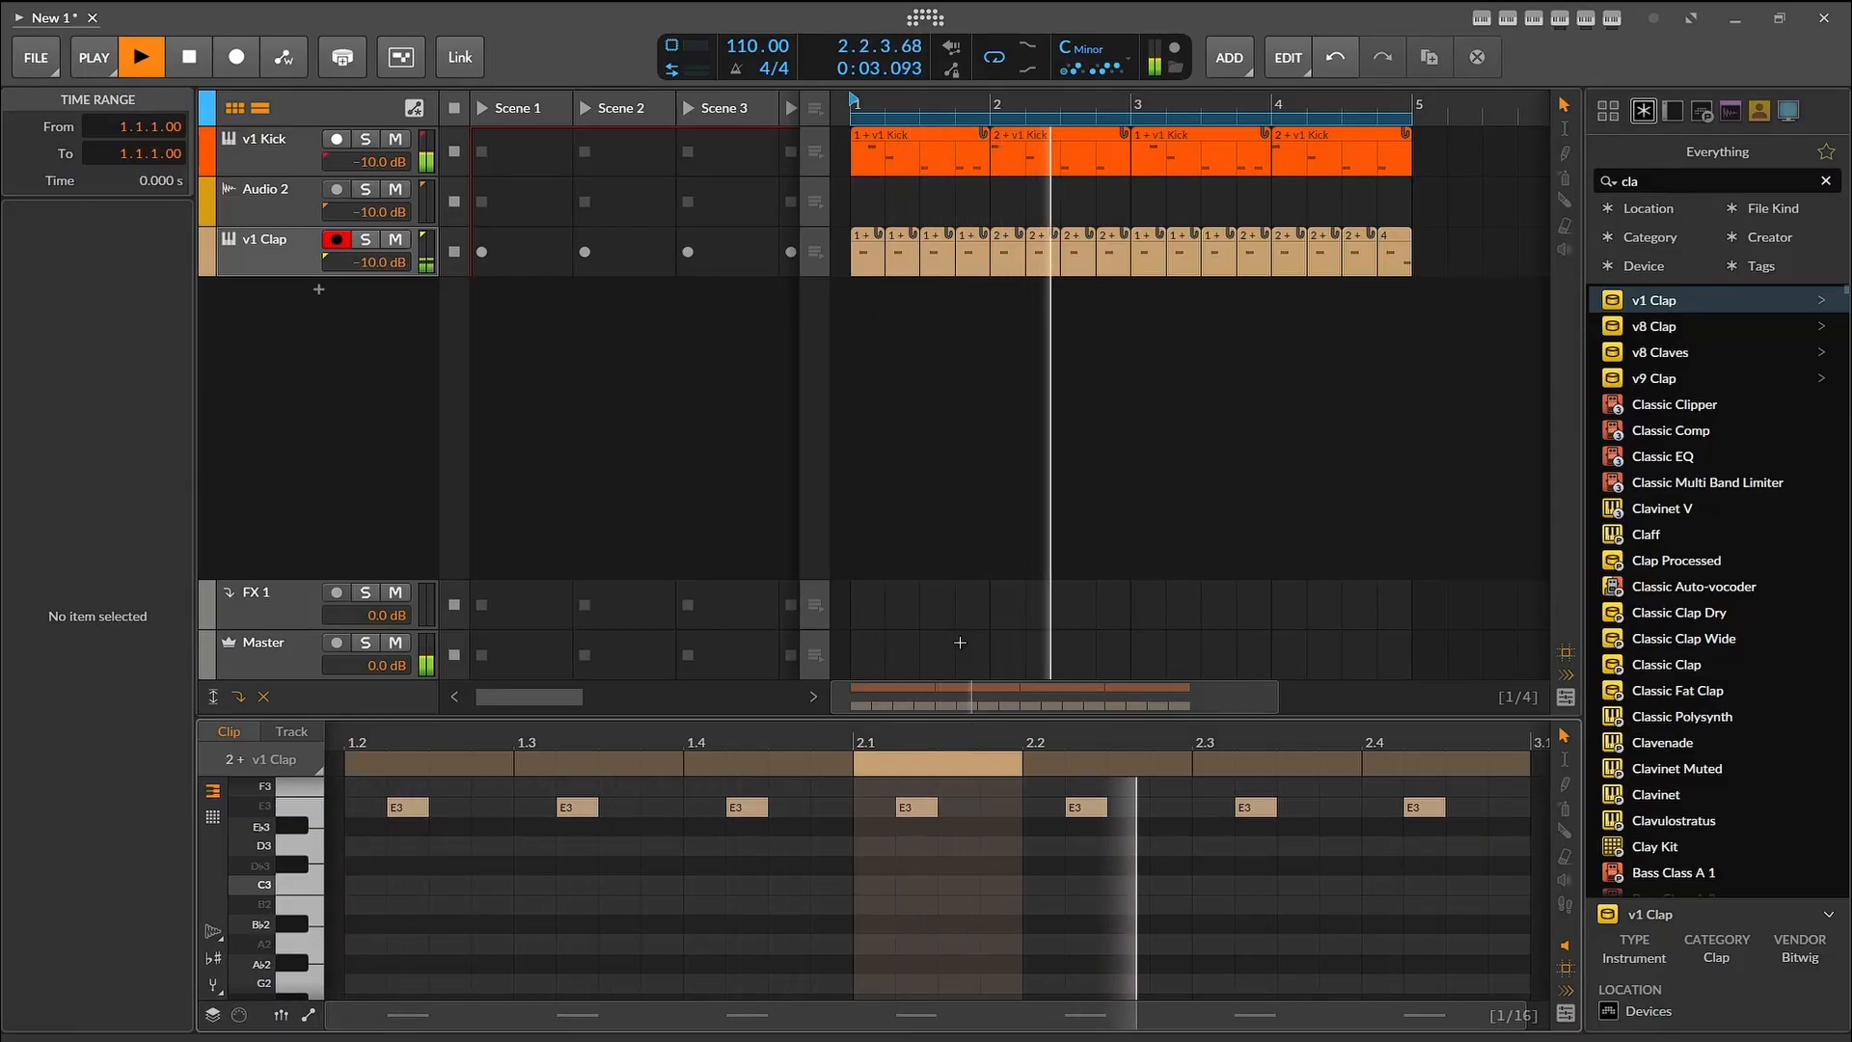
key("space")
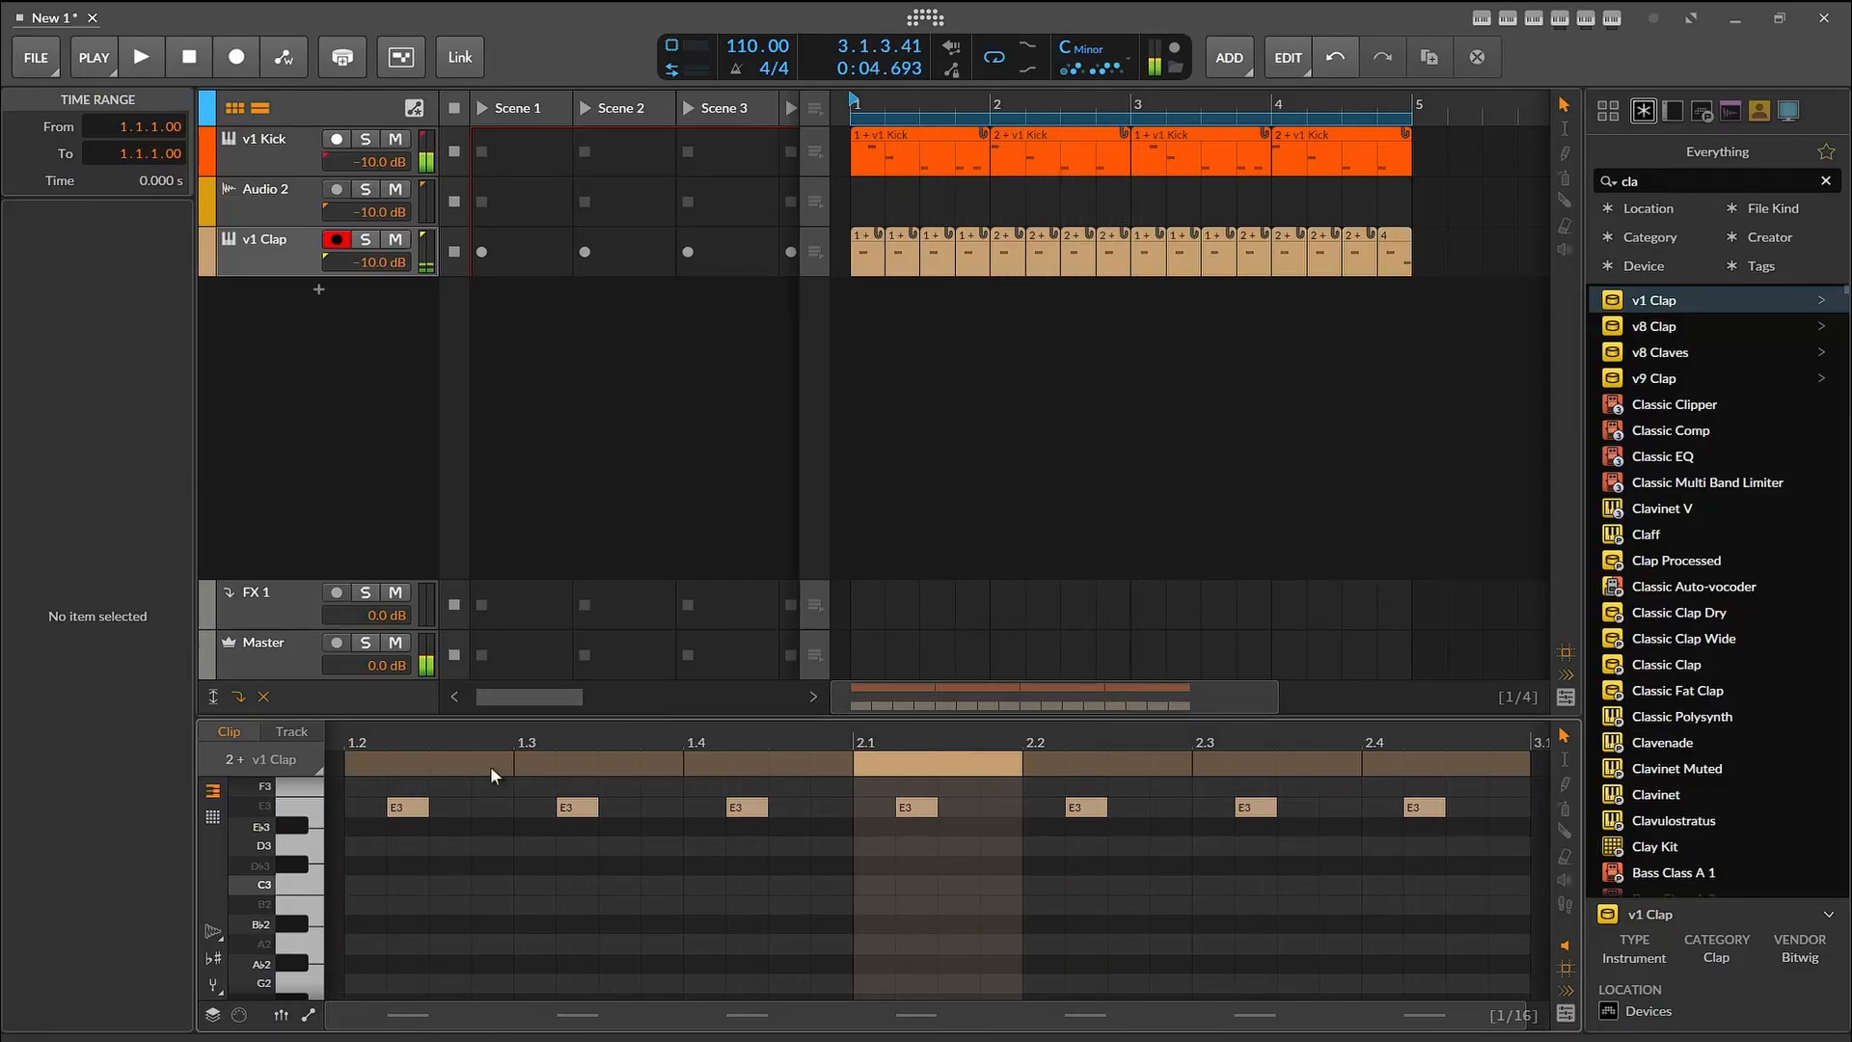
Step: Delete every v1 Clap clip except the first and extend that clip to one bar
left_click(417, 808)
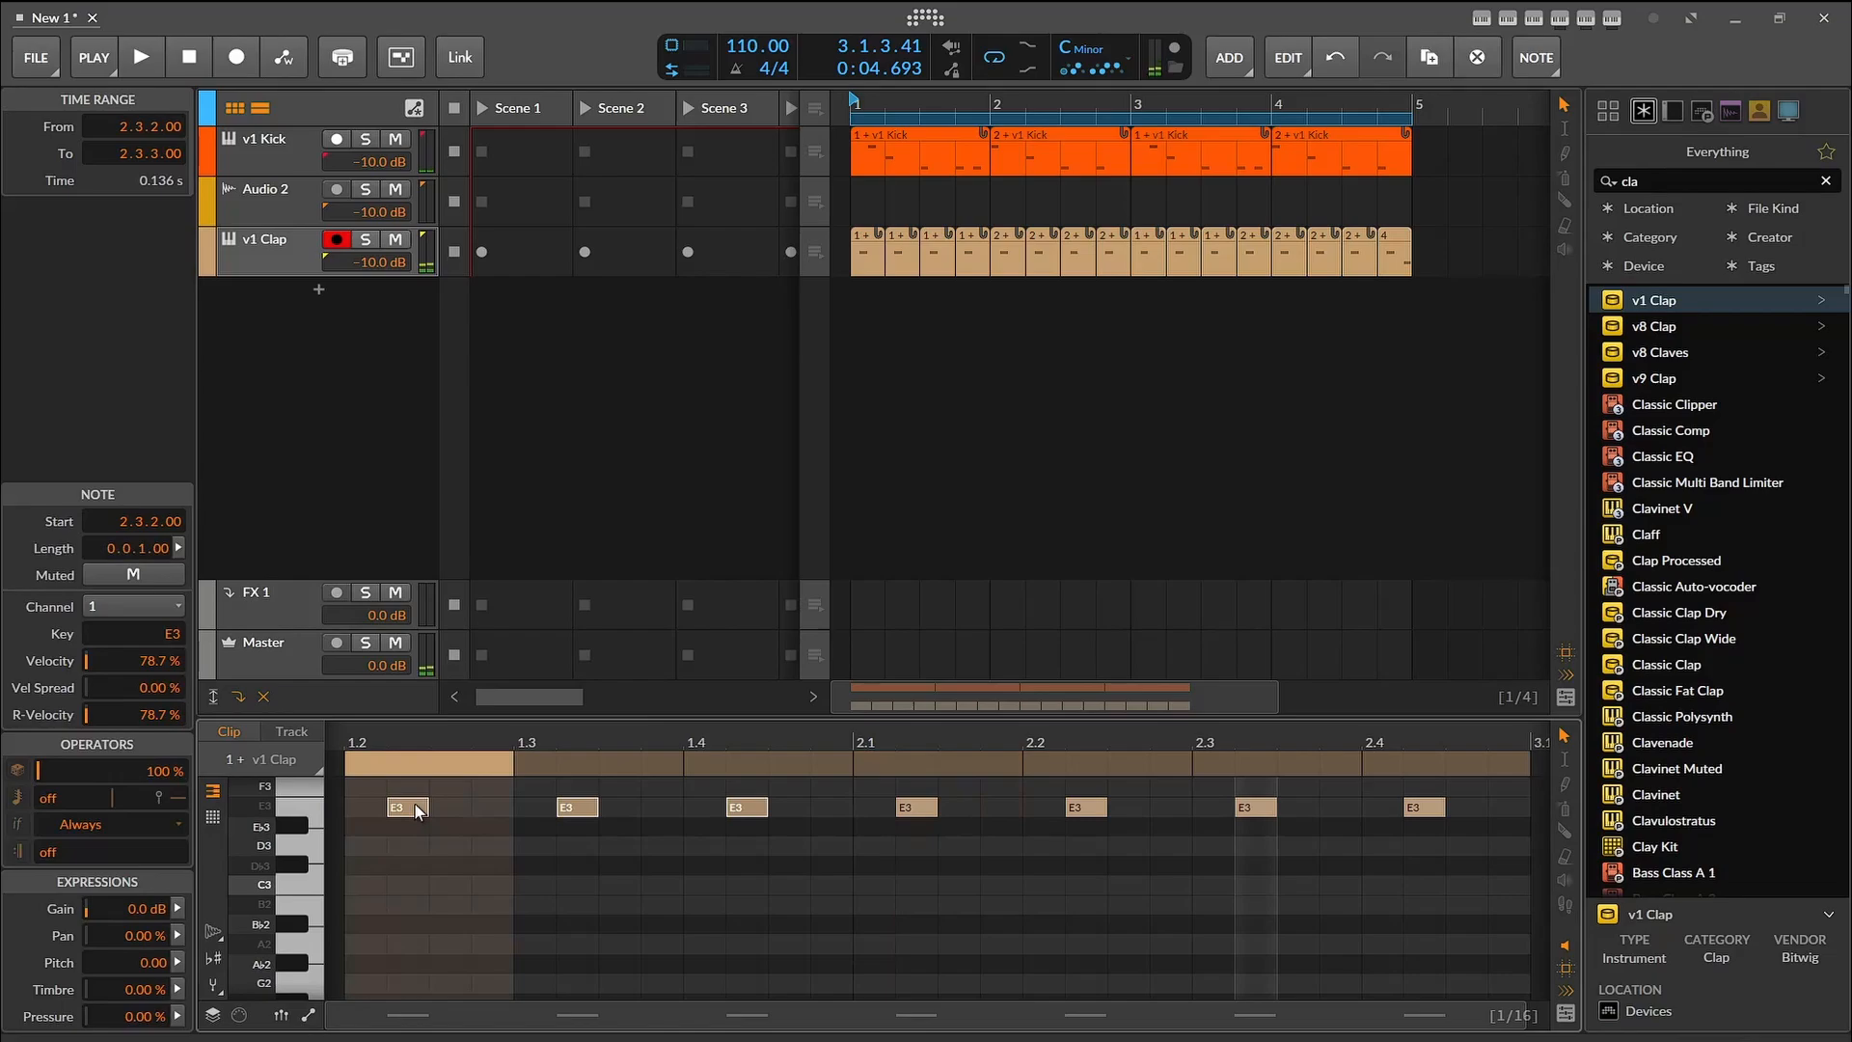
left_click_drag(1370, 279, 888, 237)
key("Delete")
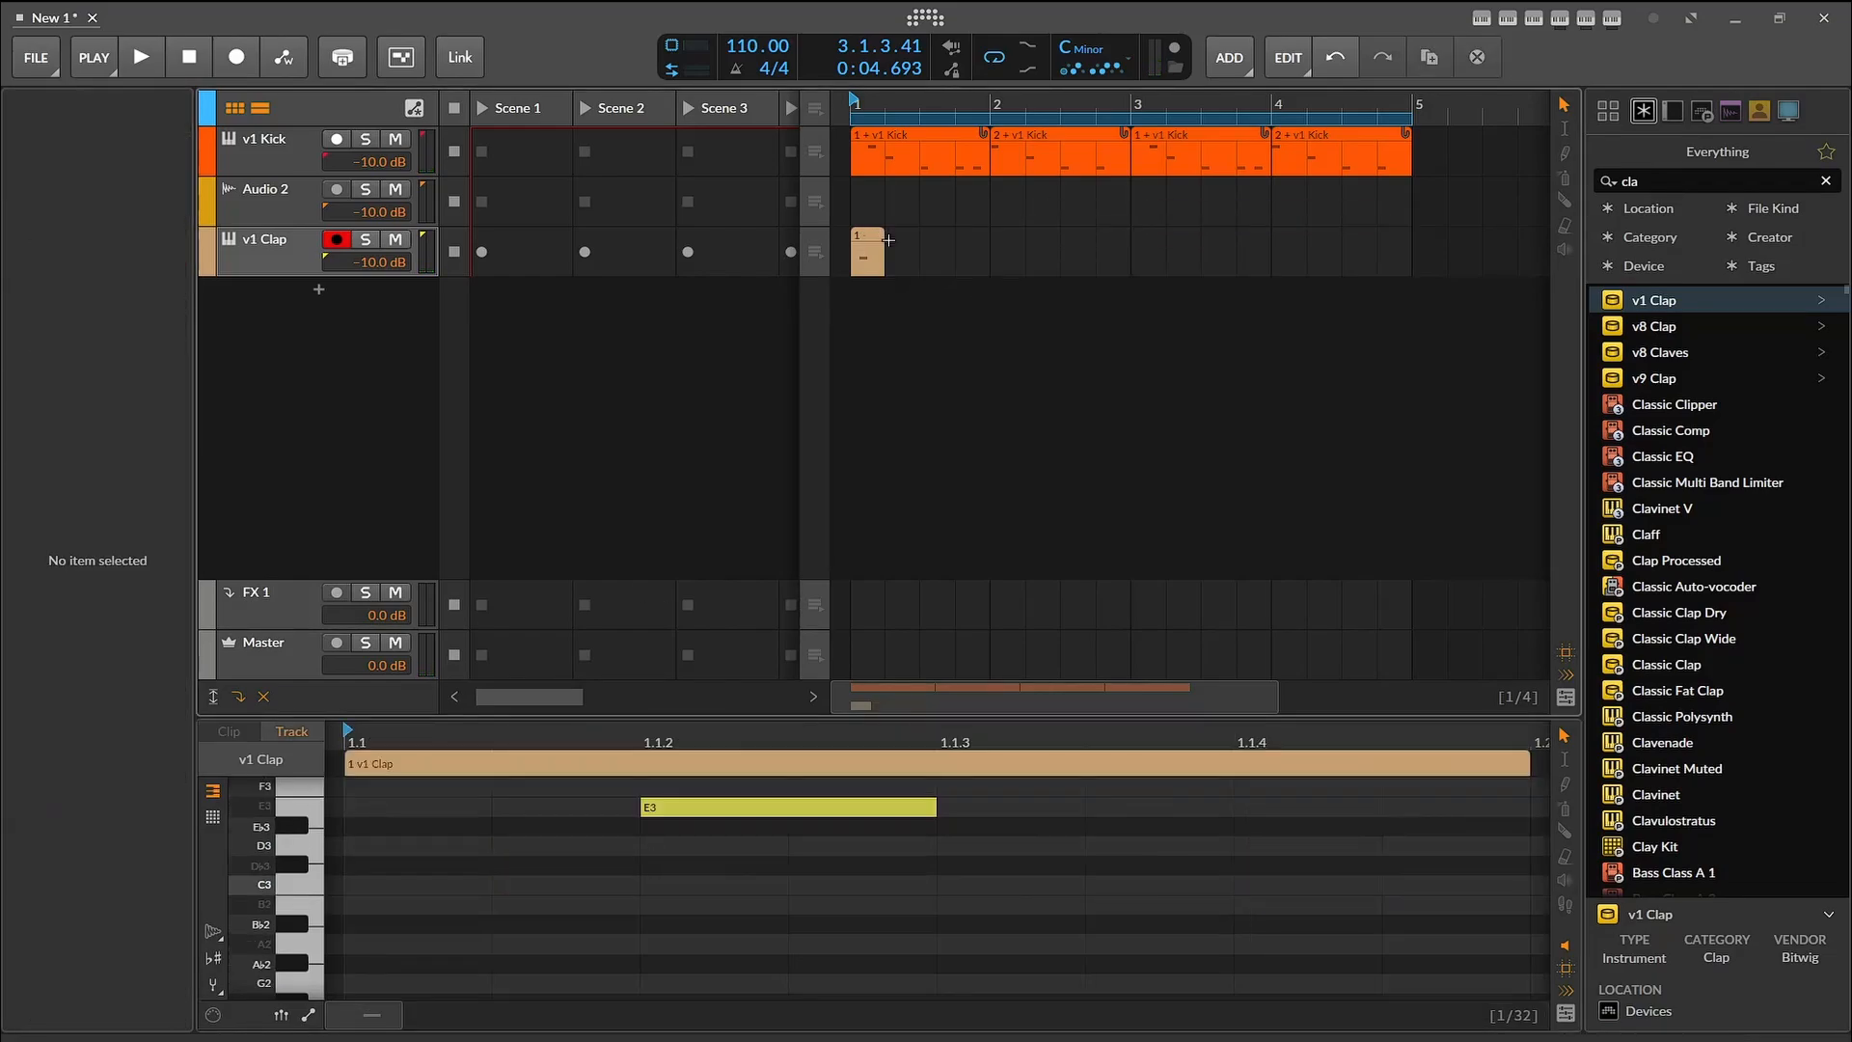
left_click_drag(881, 233, 980, 252)
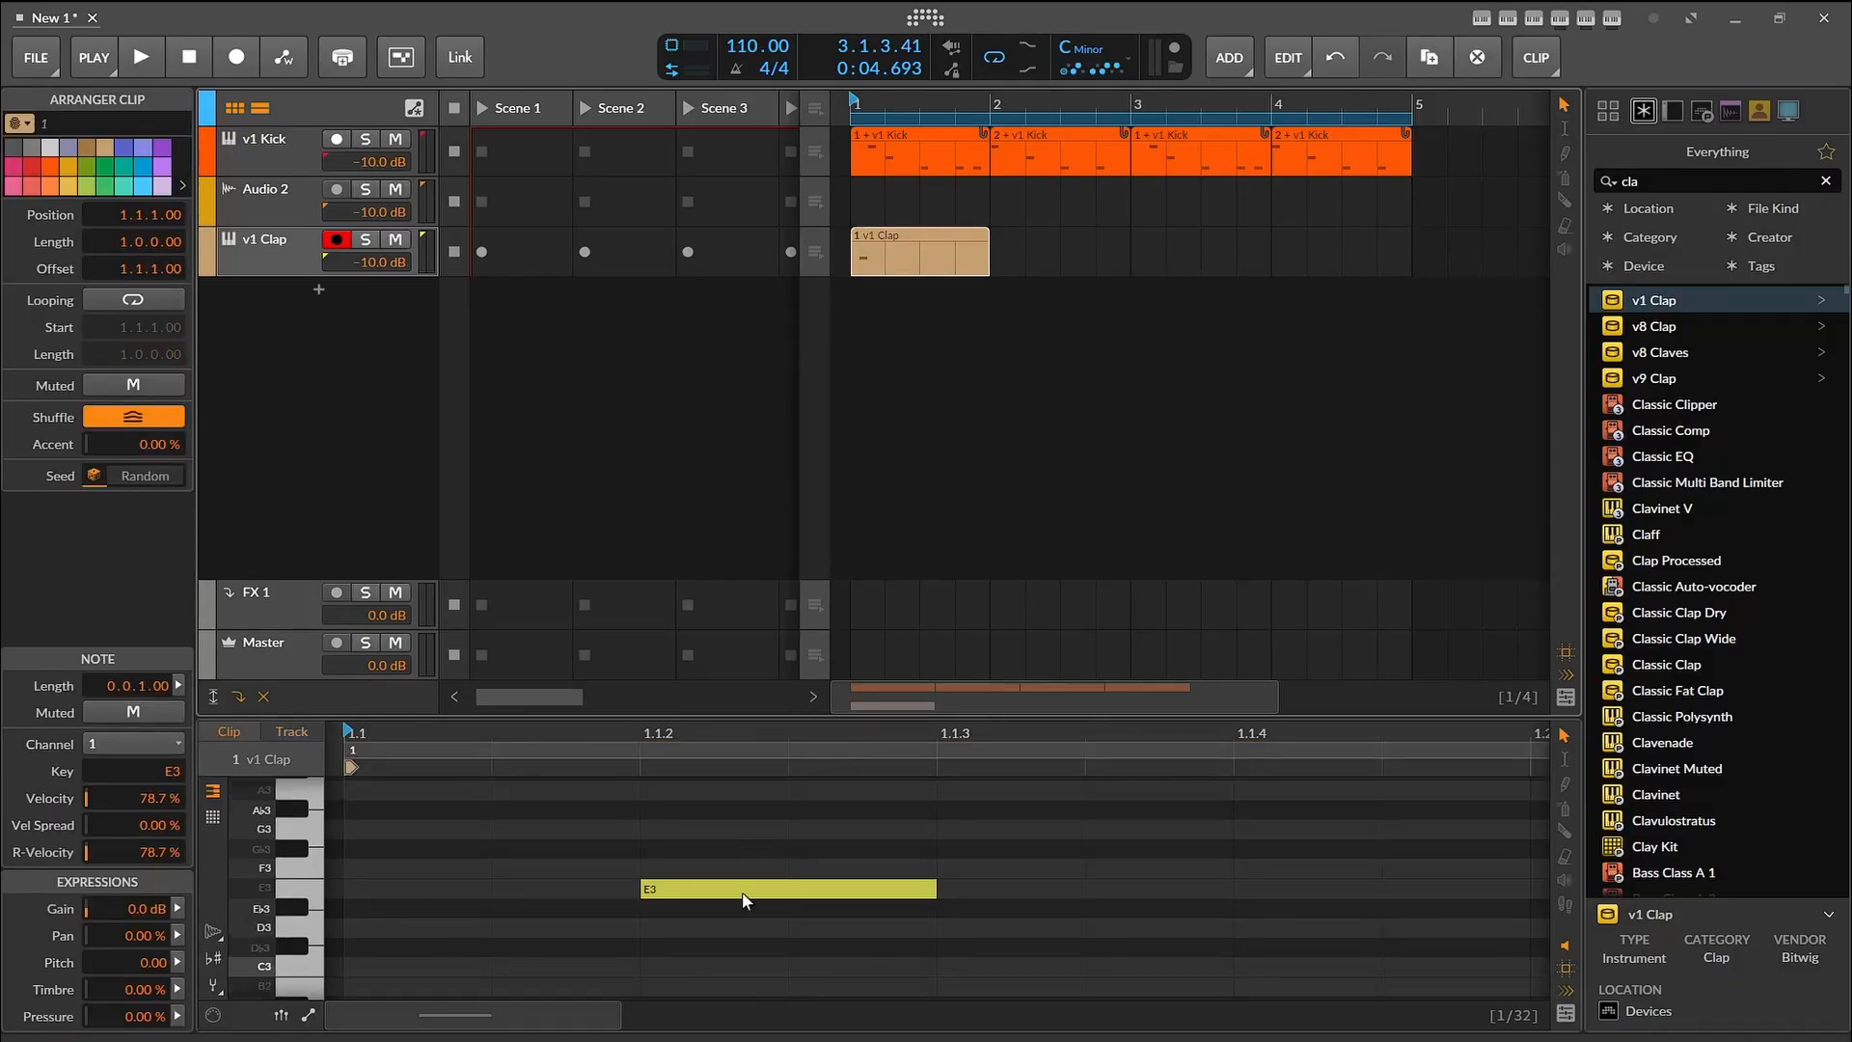
Step: Move the v1 Clap clip's E3 note to 1.2.1 and add an F3 note at 1.4.1
scroll(730, 914, "down", 2)
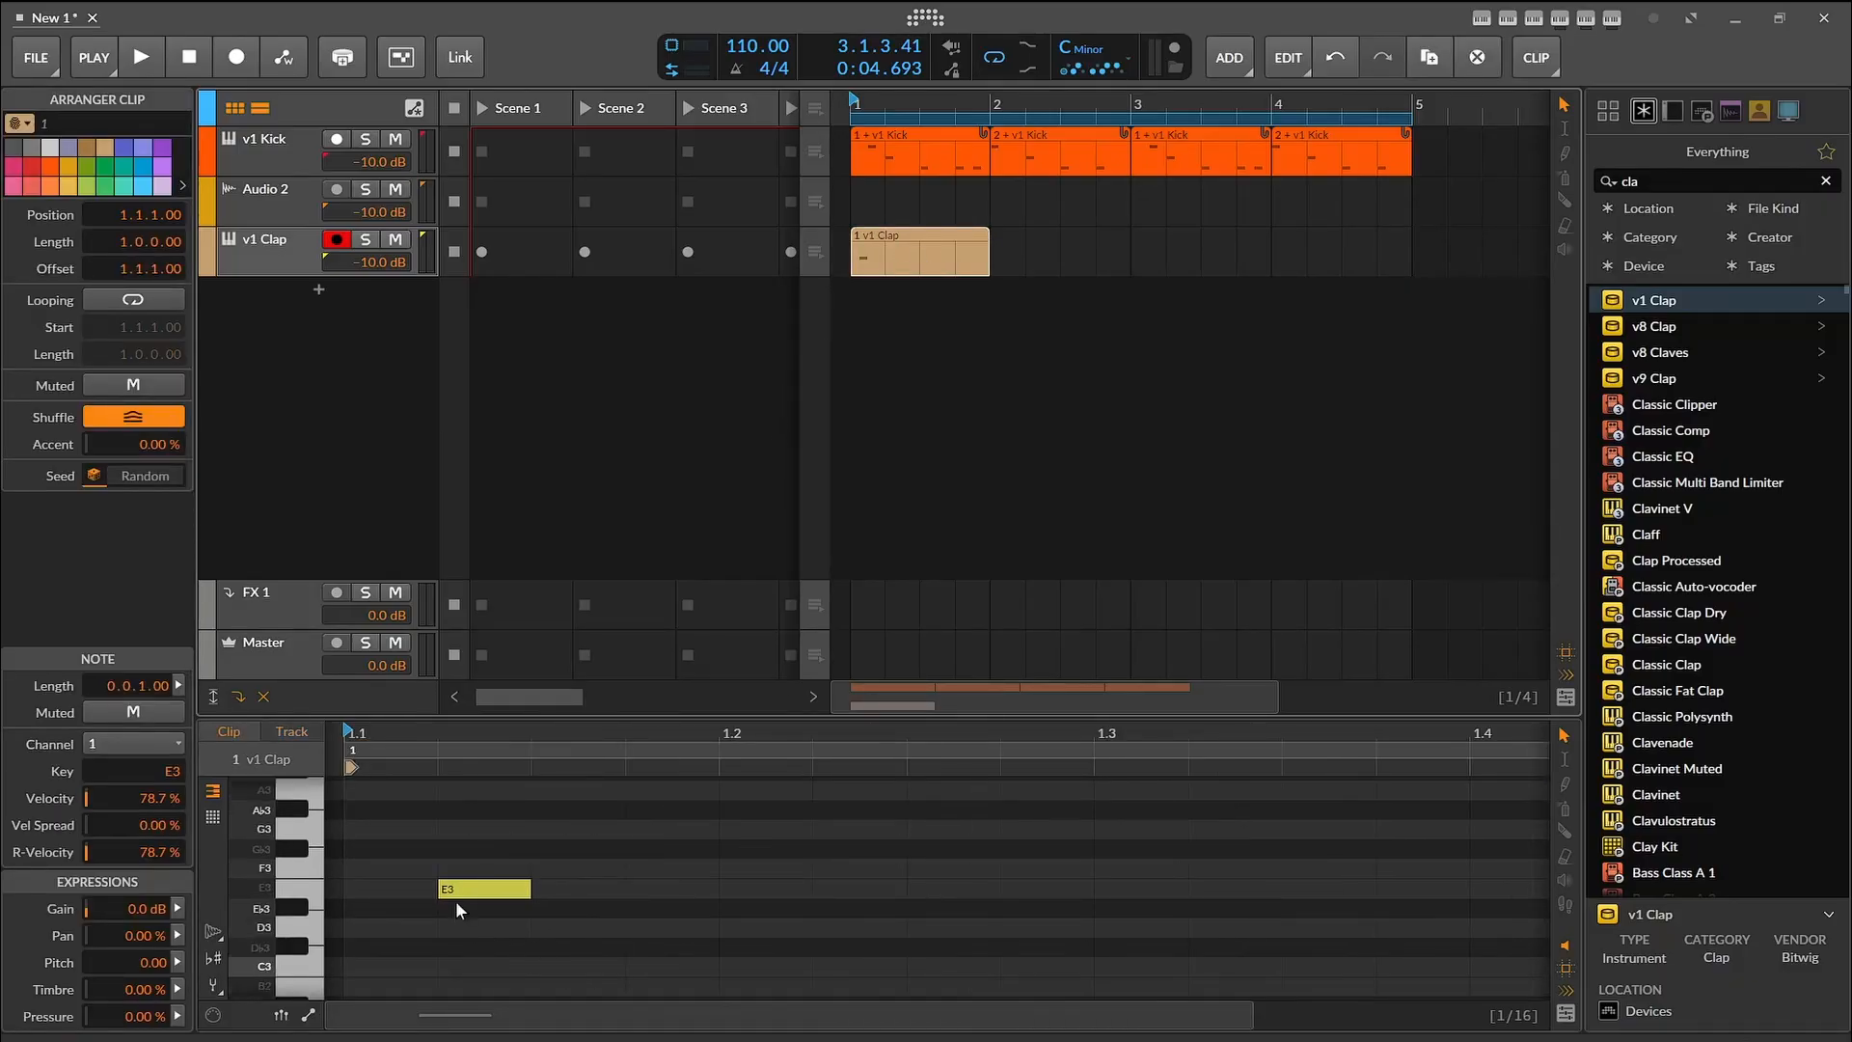
left_click_drag(458, 889, 739, 890)
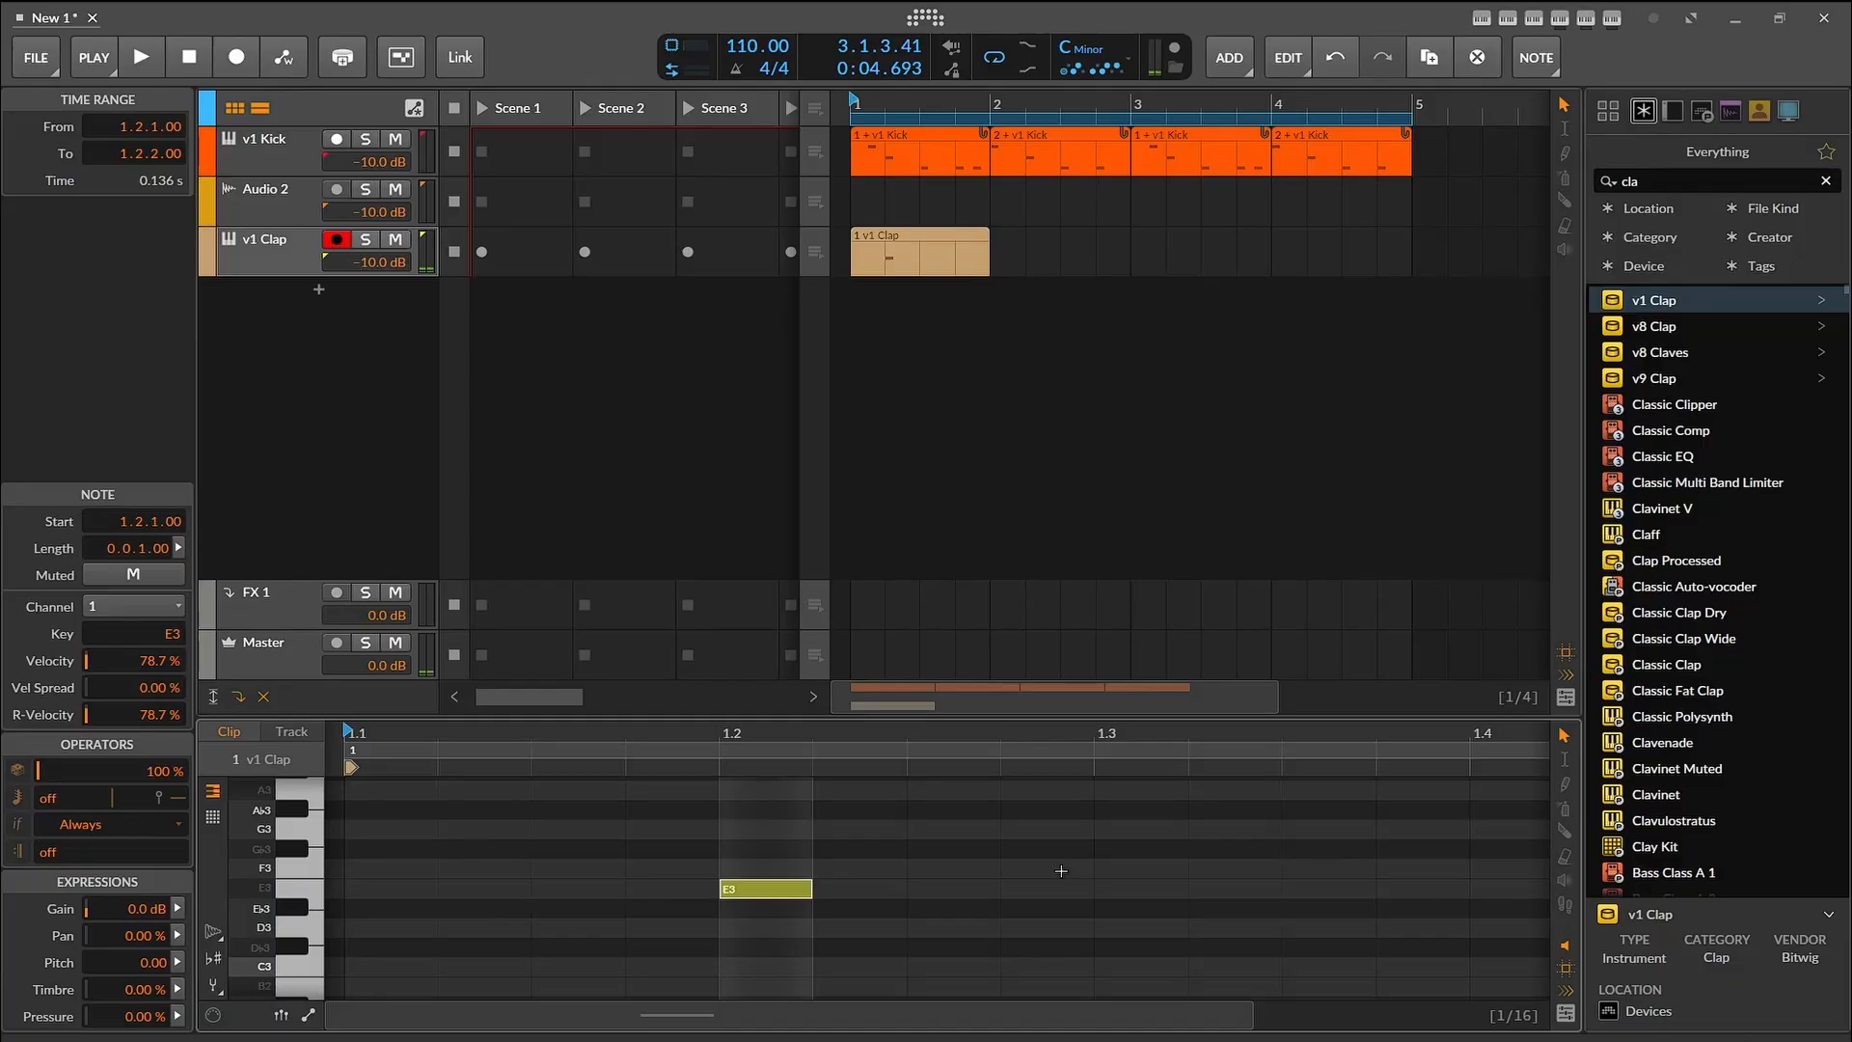
double_click(1493, 871)
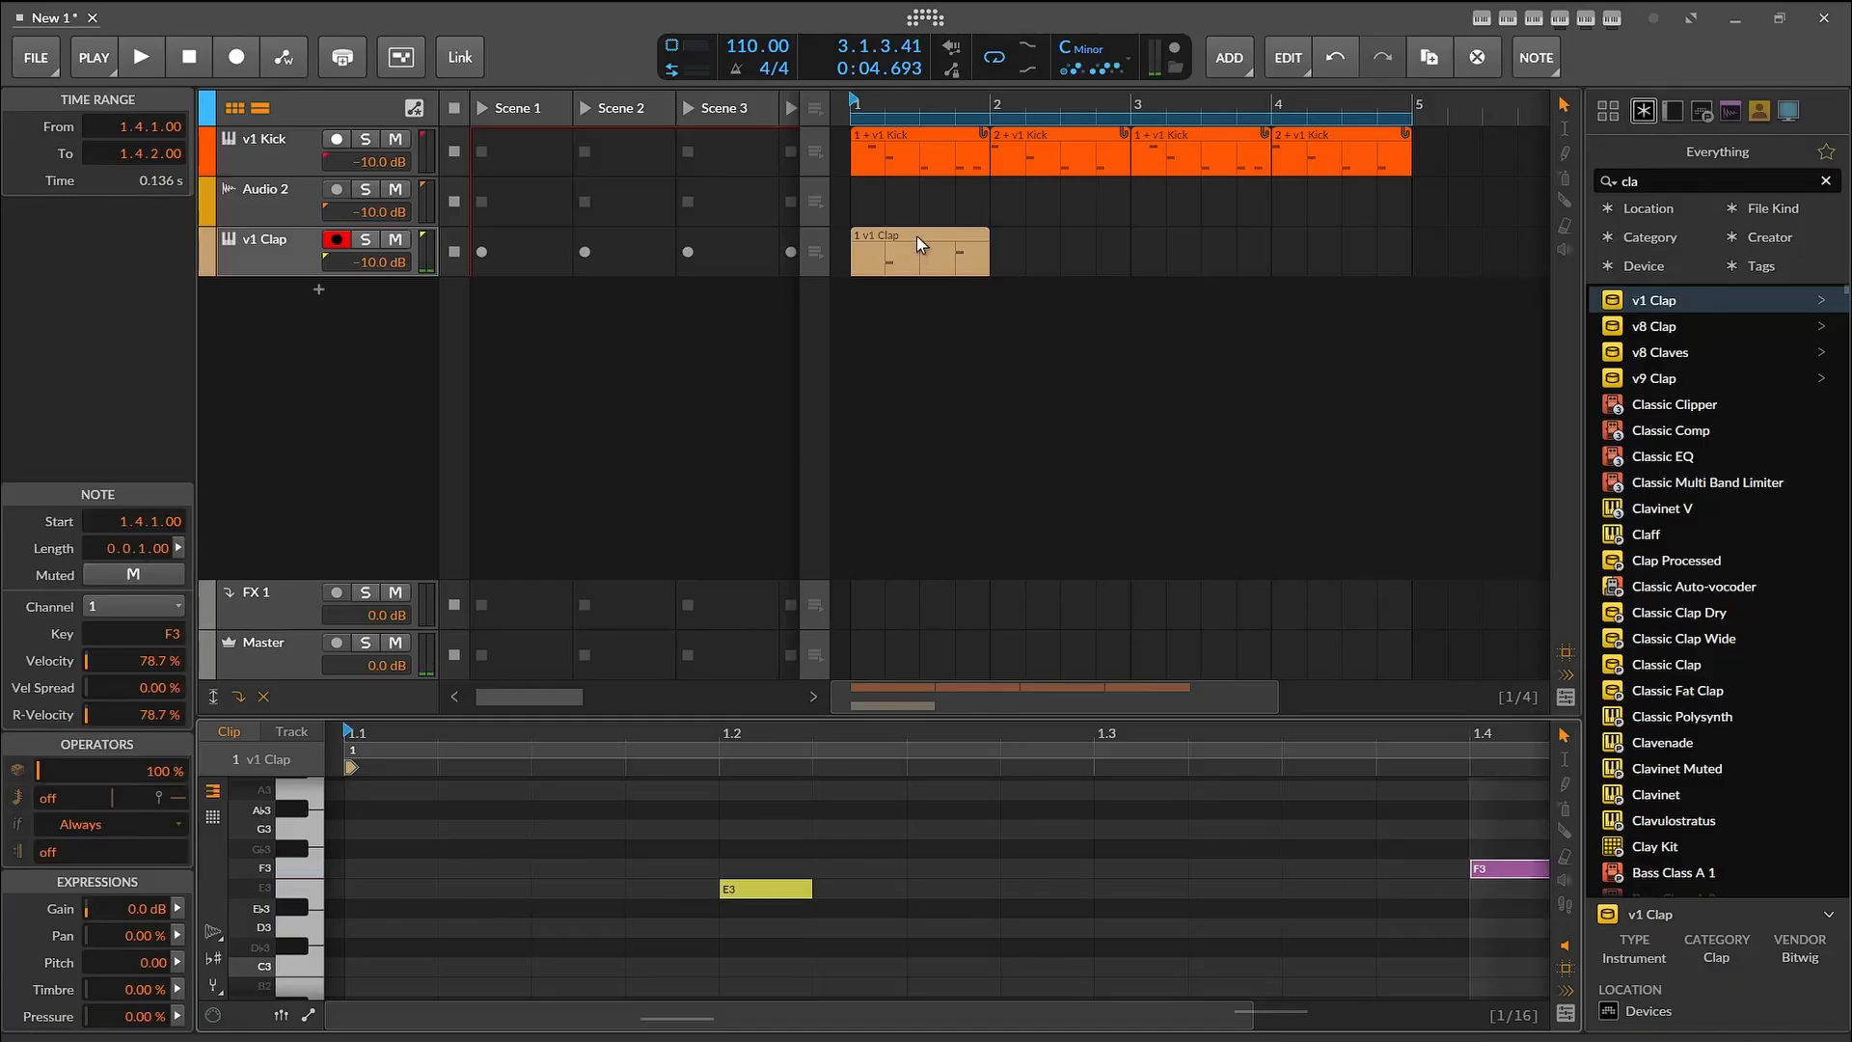
Step: Duplicate the v1 Clap clip to bars 2, 3 and 4 as linked aliases and play the loop
left_click_drag(916, 236, 1314, 240)
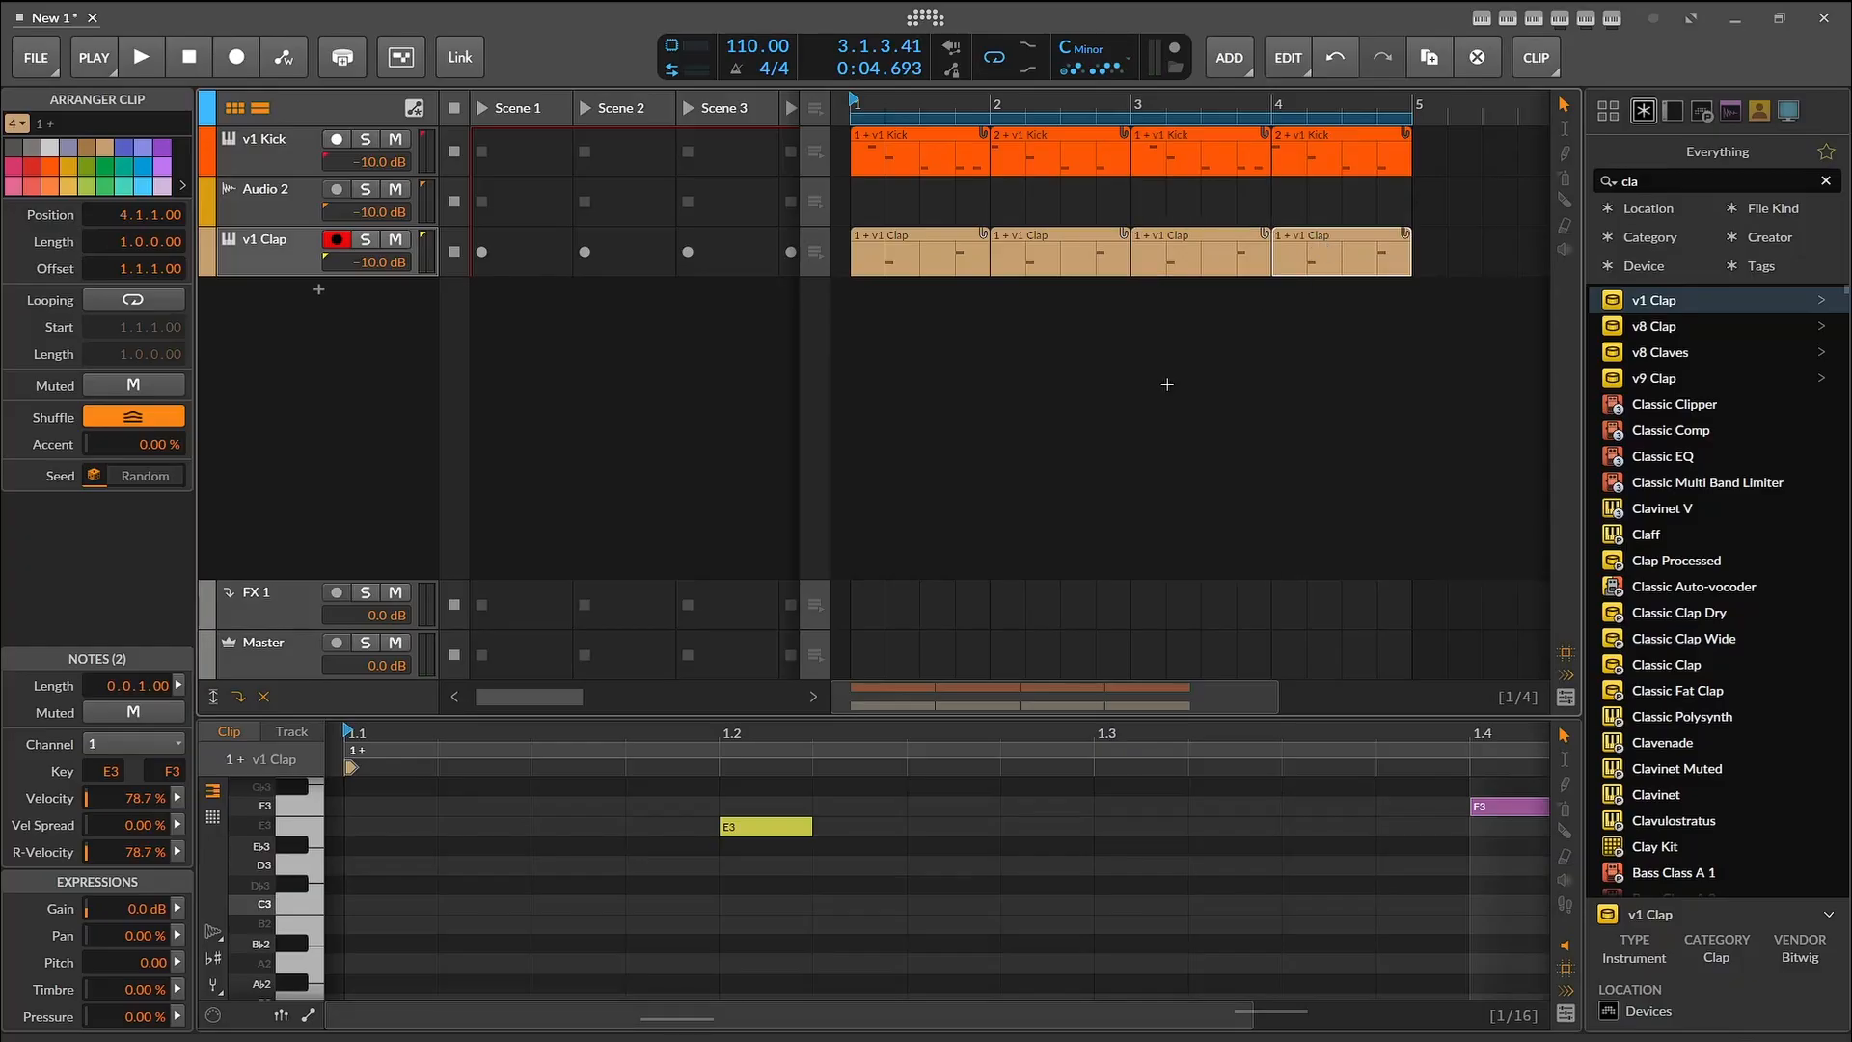
key("space")
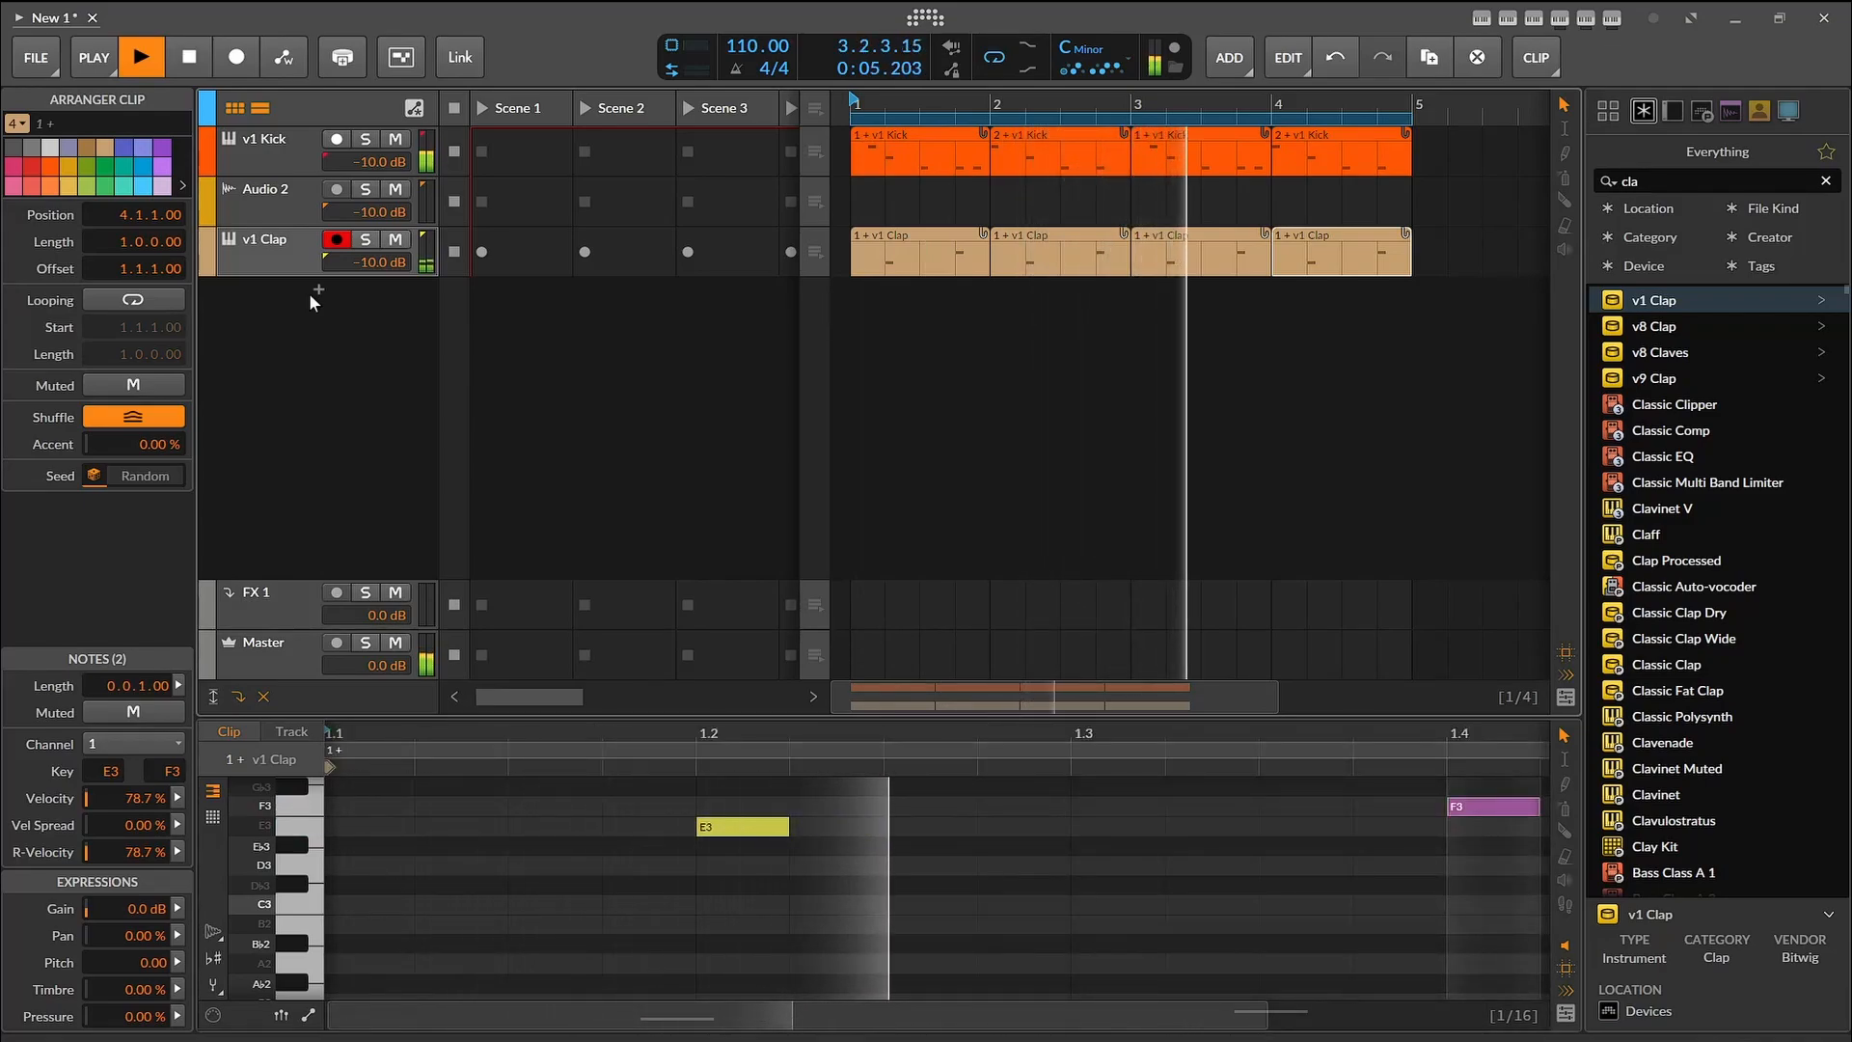
Step: Stop playback and add an automation lane for Oscillator Tuning to the v1 Kick track
left_click(249, 138)
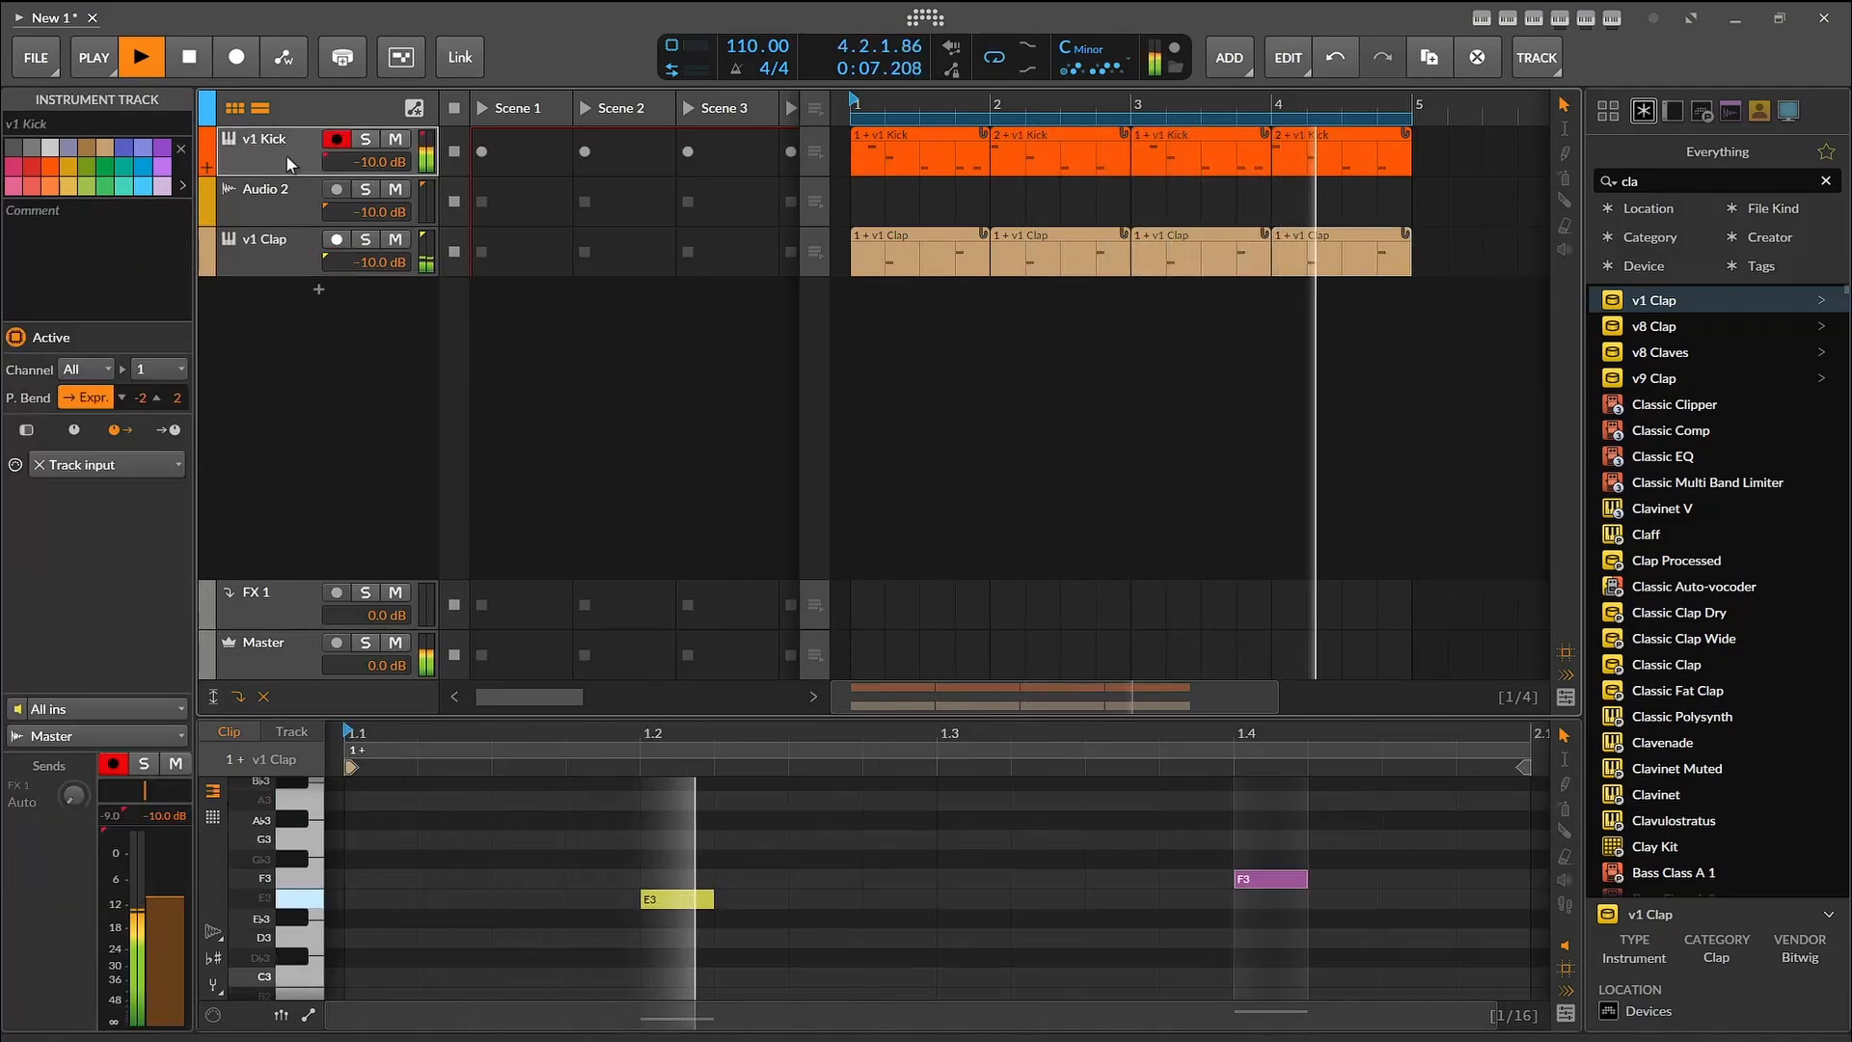
key("space")
left_click(210, 171)
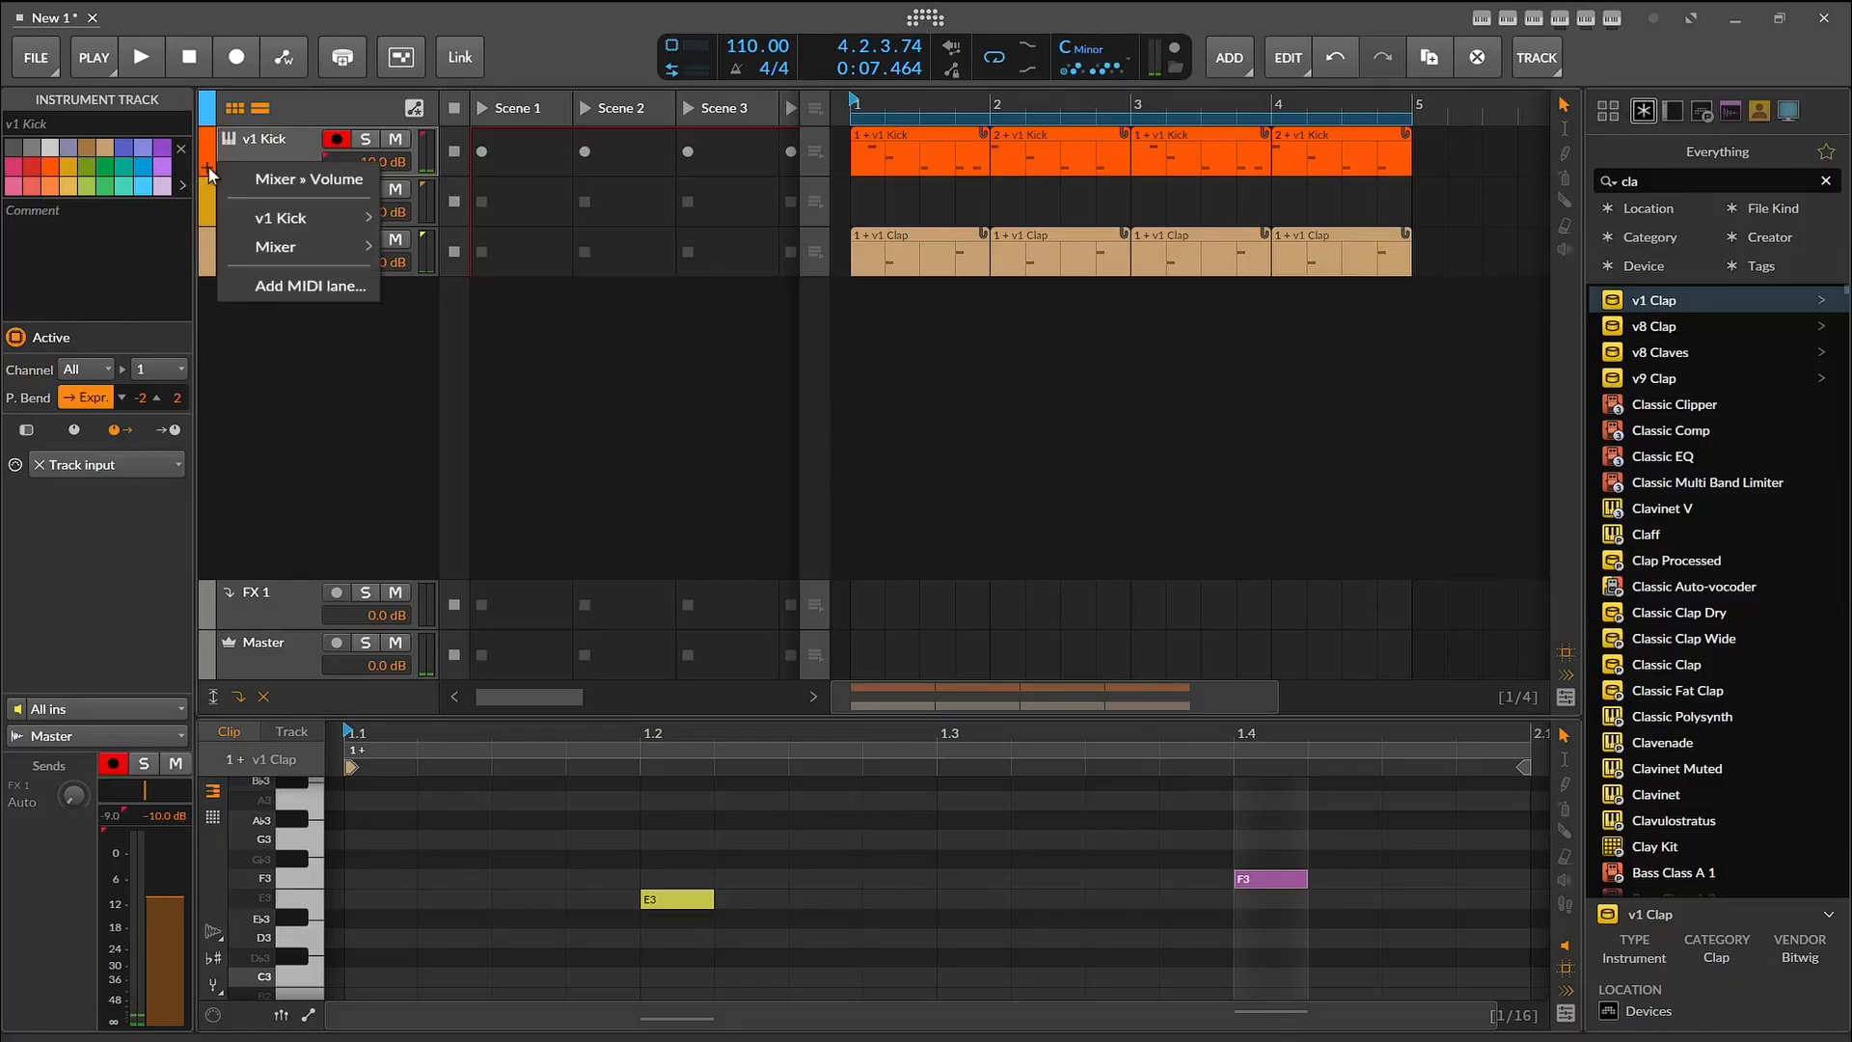
mouse_move(313, 222)
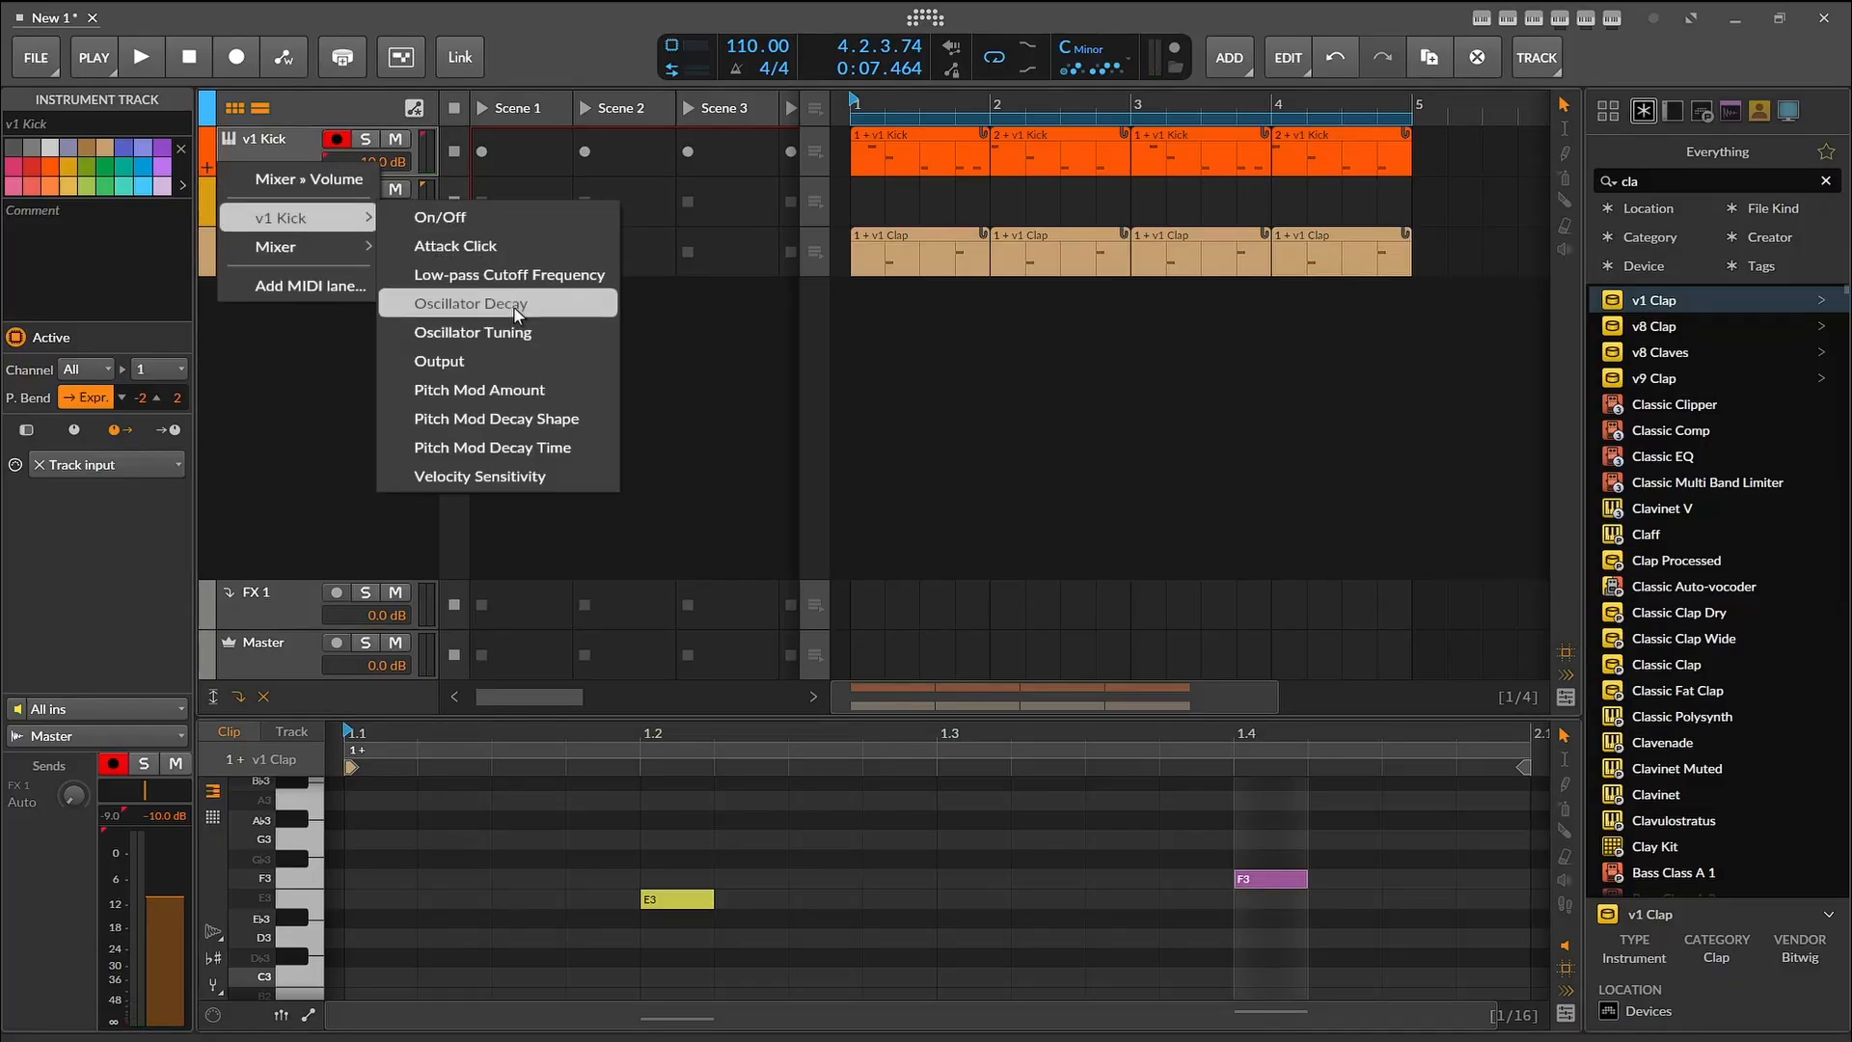
left_click(522, 340)
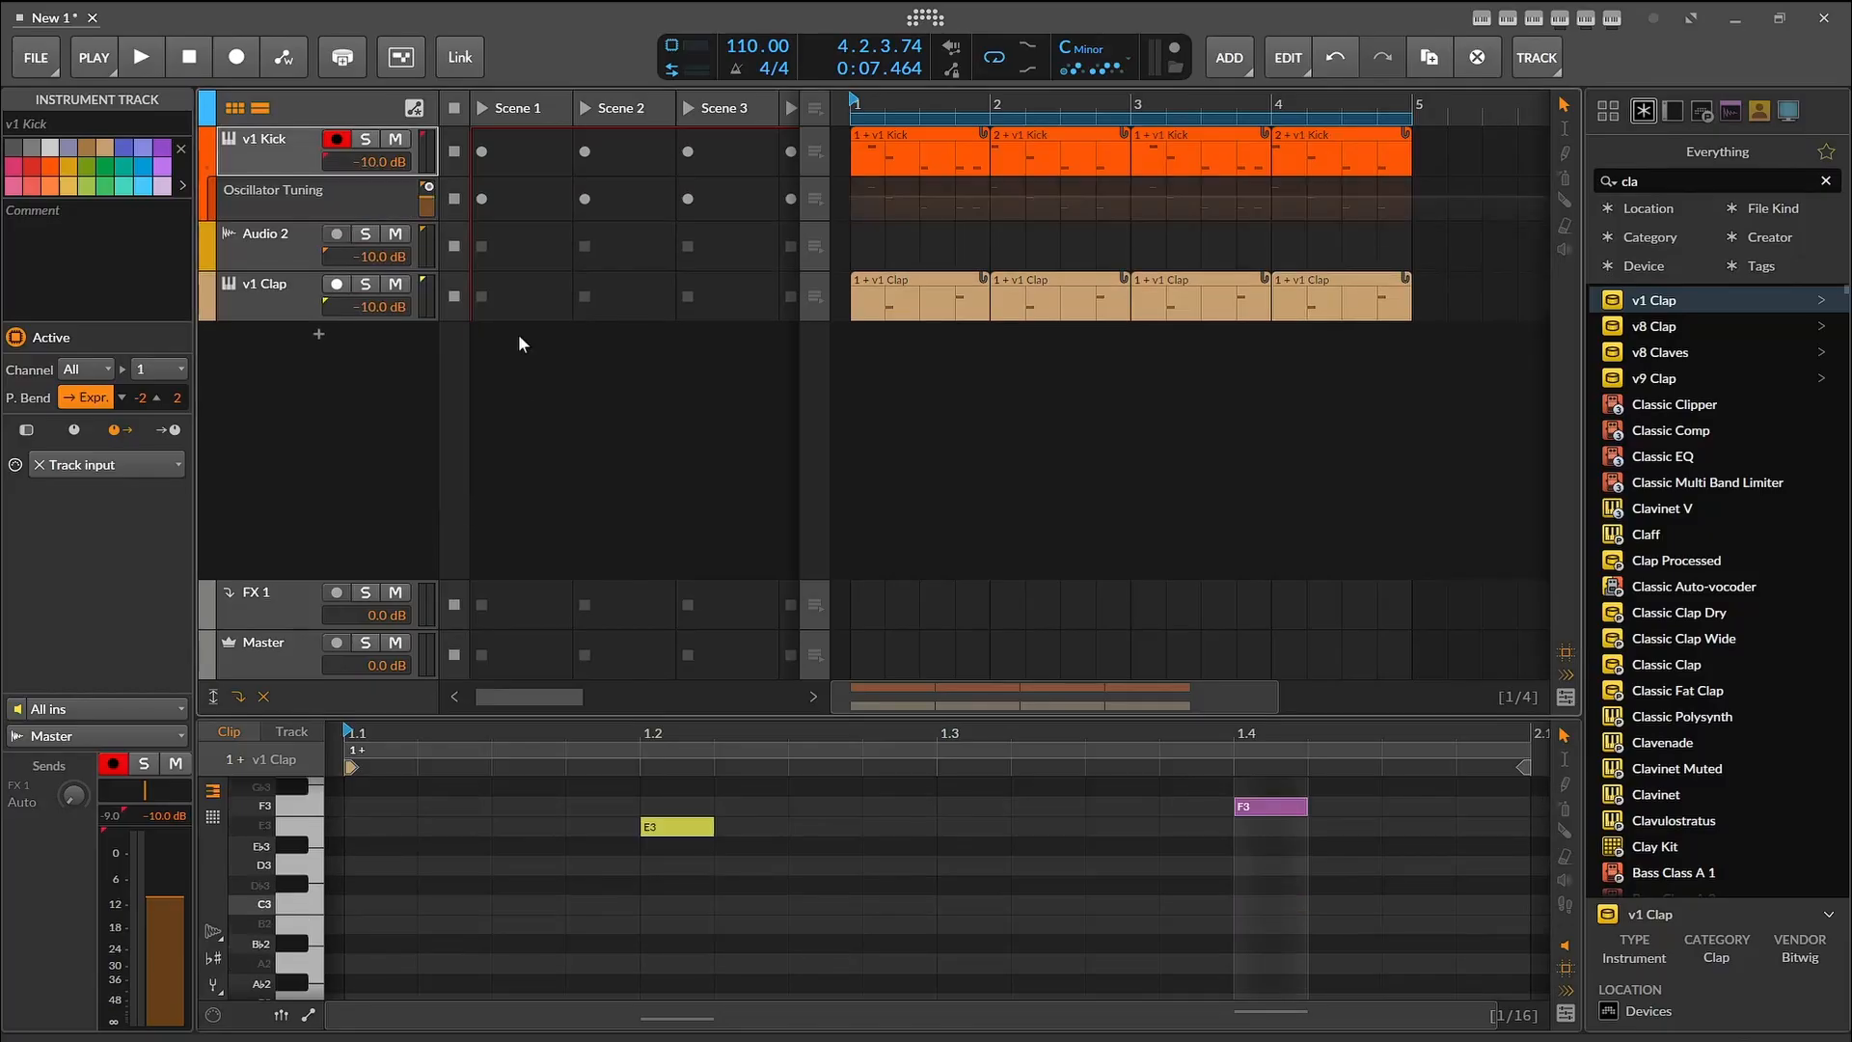
Step: Place Oscillator Tuning automation points on the v1 Kick lane across bar 1, ending with one at about 39.7 Hz at 2.2.1
left_click(881, 207)
left_click(920, 204)
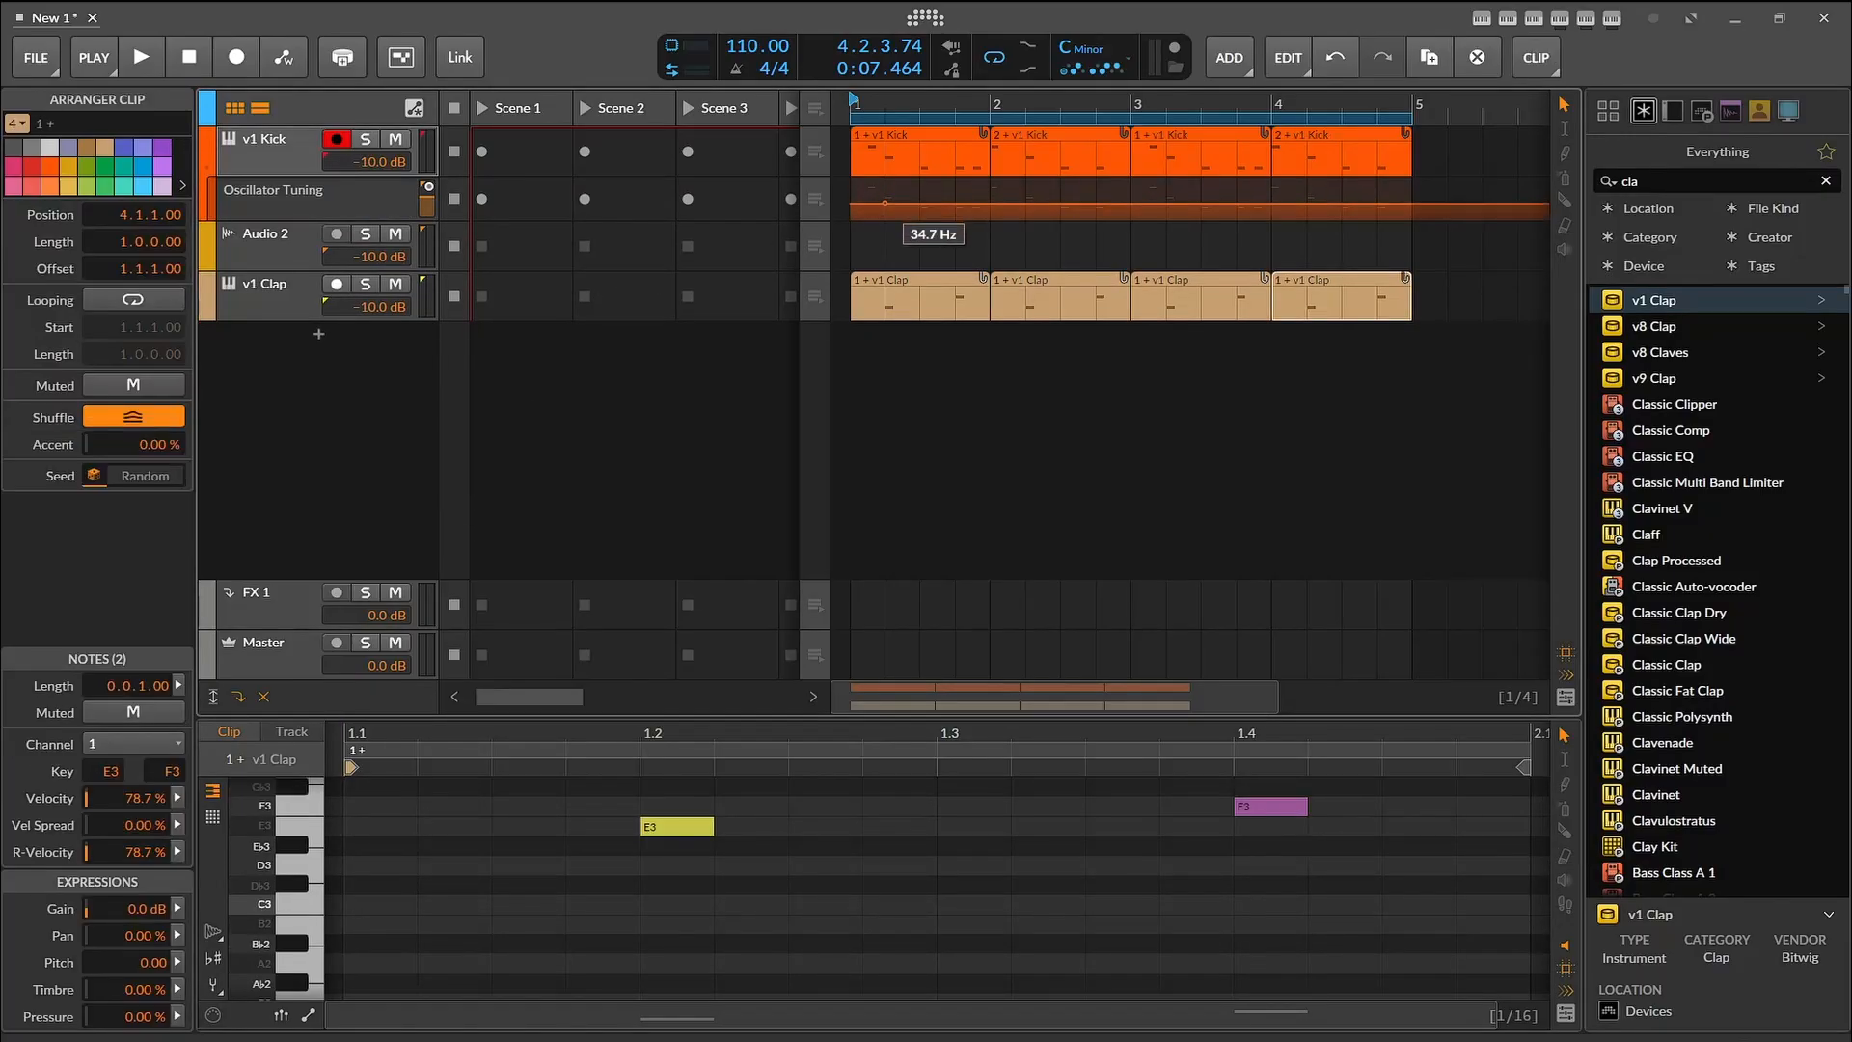
left_click_drag(920, 205, 1027, 200)
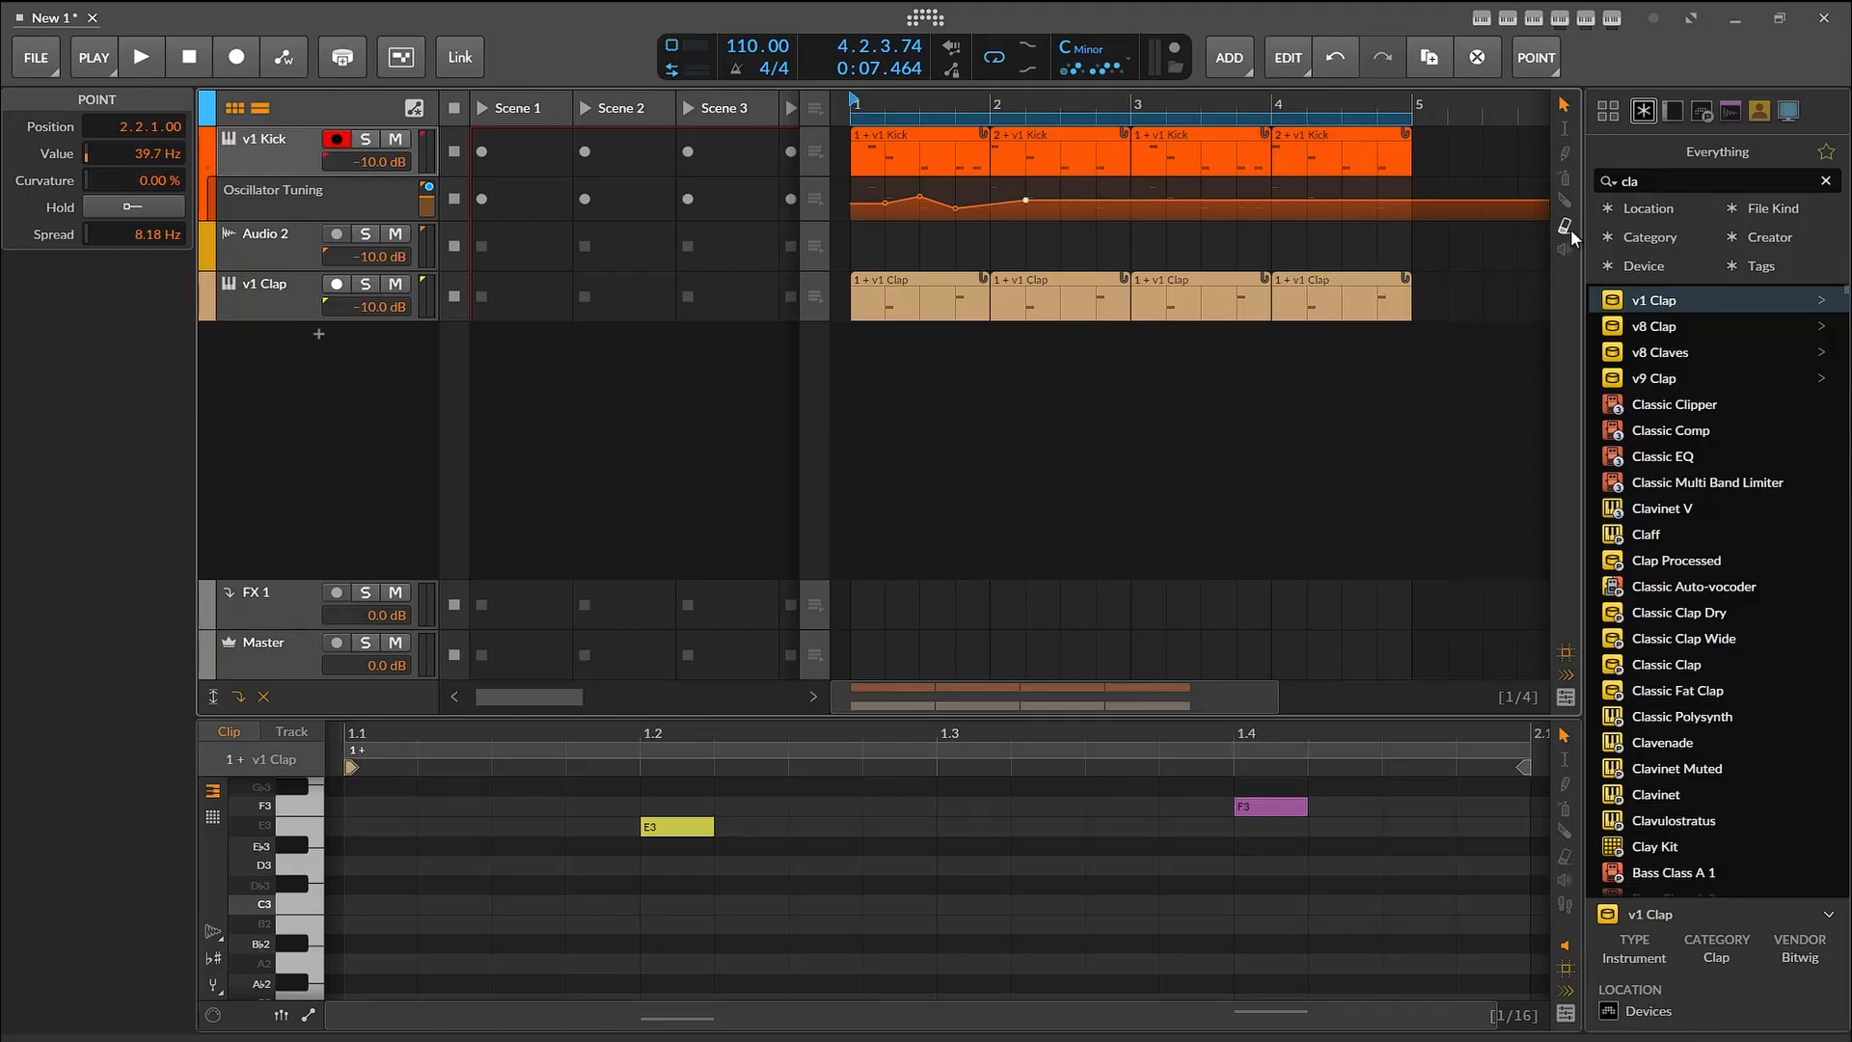
Step: Draw stepped hold automation across the Oscillator Tuning lane in bars 1 to 4 and play the loop
left_click(1567, 180)
left_click_drag(1056, 198, 934, 192)
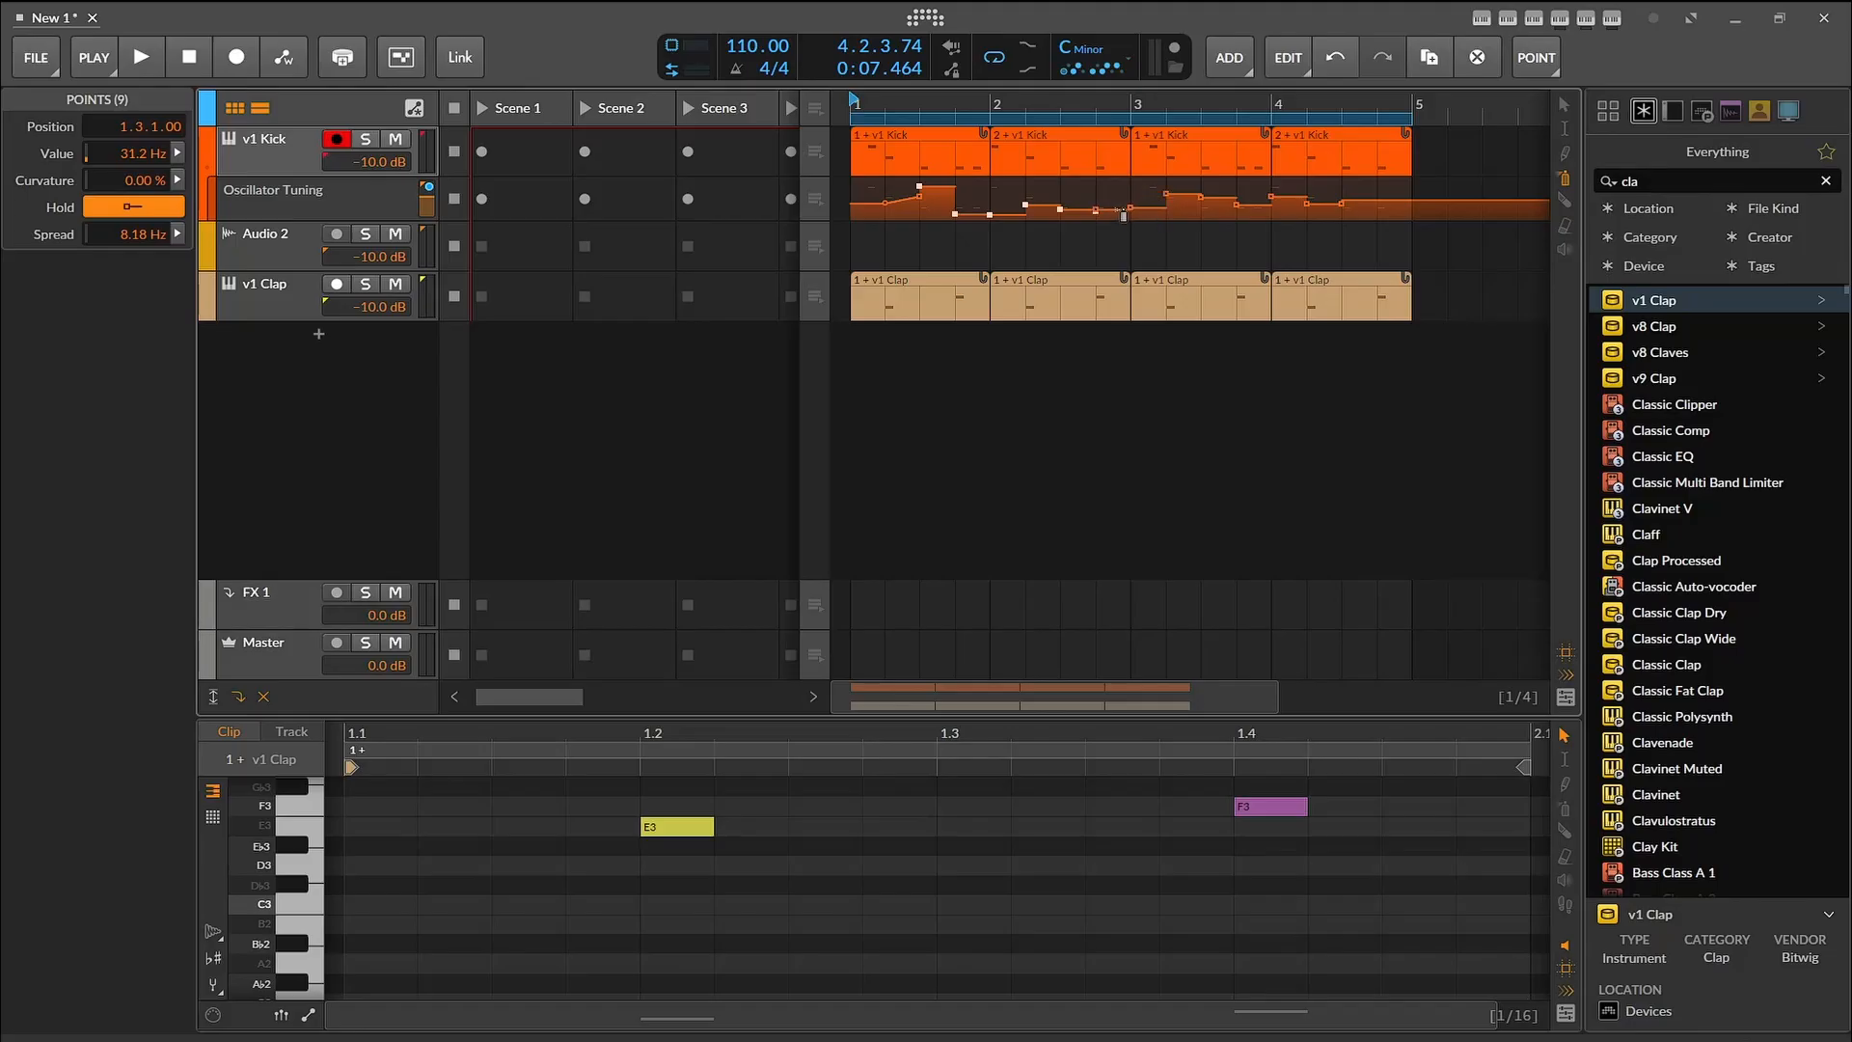
left_click_drag(1124, 214, 969, 252)
key("space")
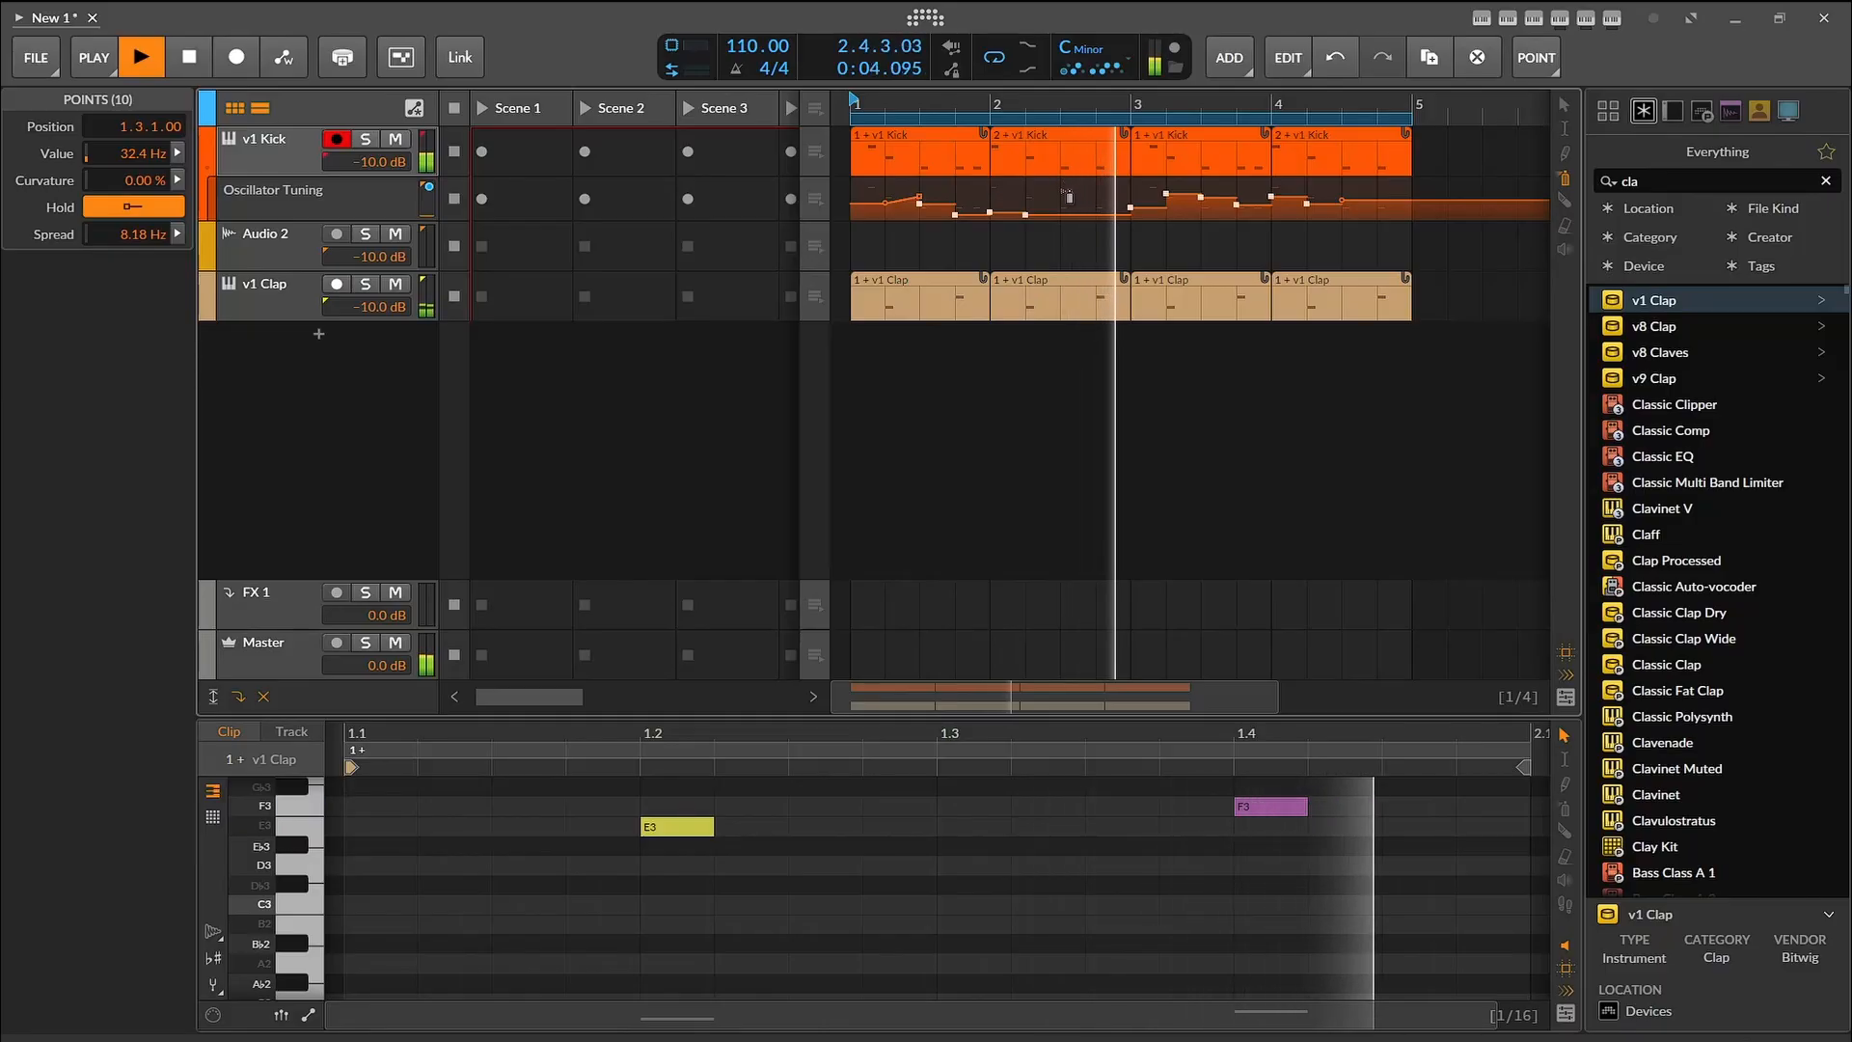
Step: Raise the tuning steps at 2.2.1 to about 57.5 Hz and 3.1.1 to about 82.4 Hz, giving the latter a 30.9 Hz spread
left_click(1056, 191)
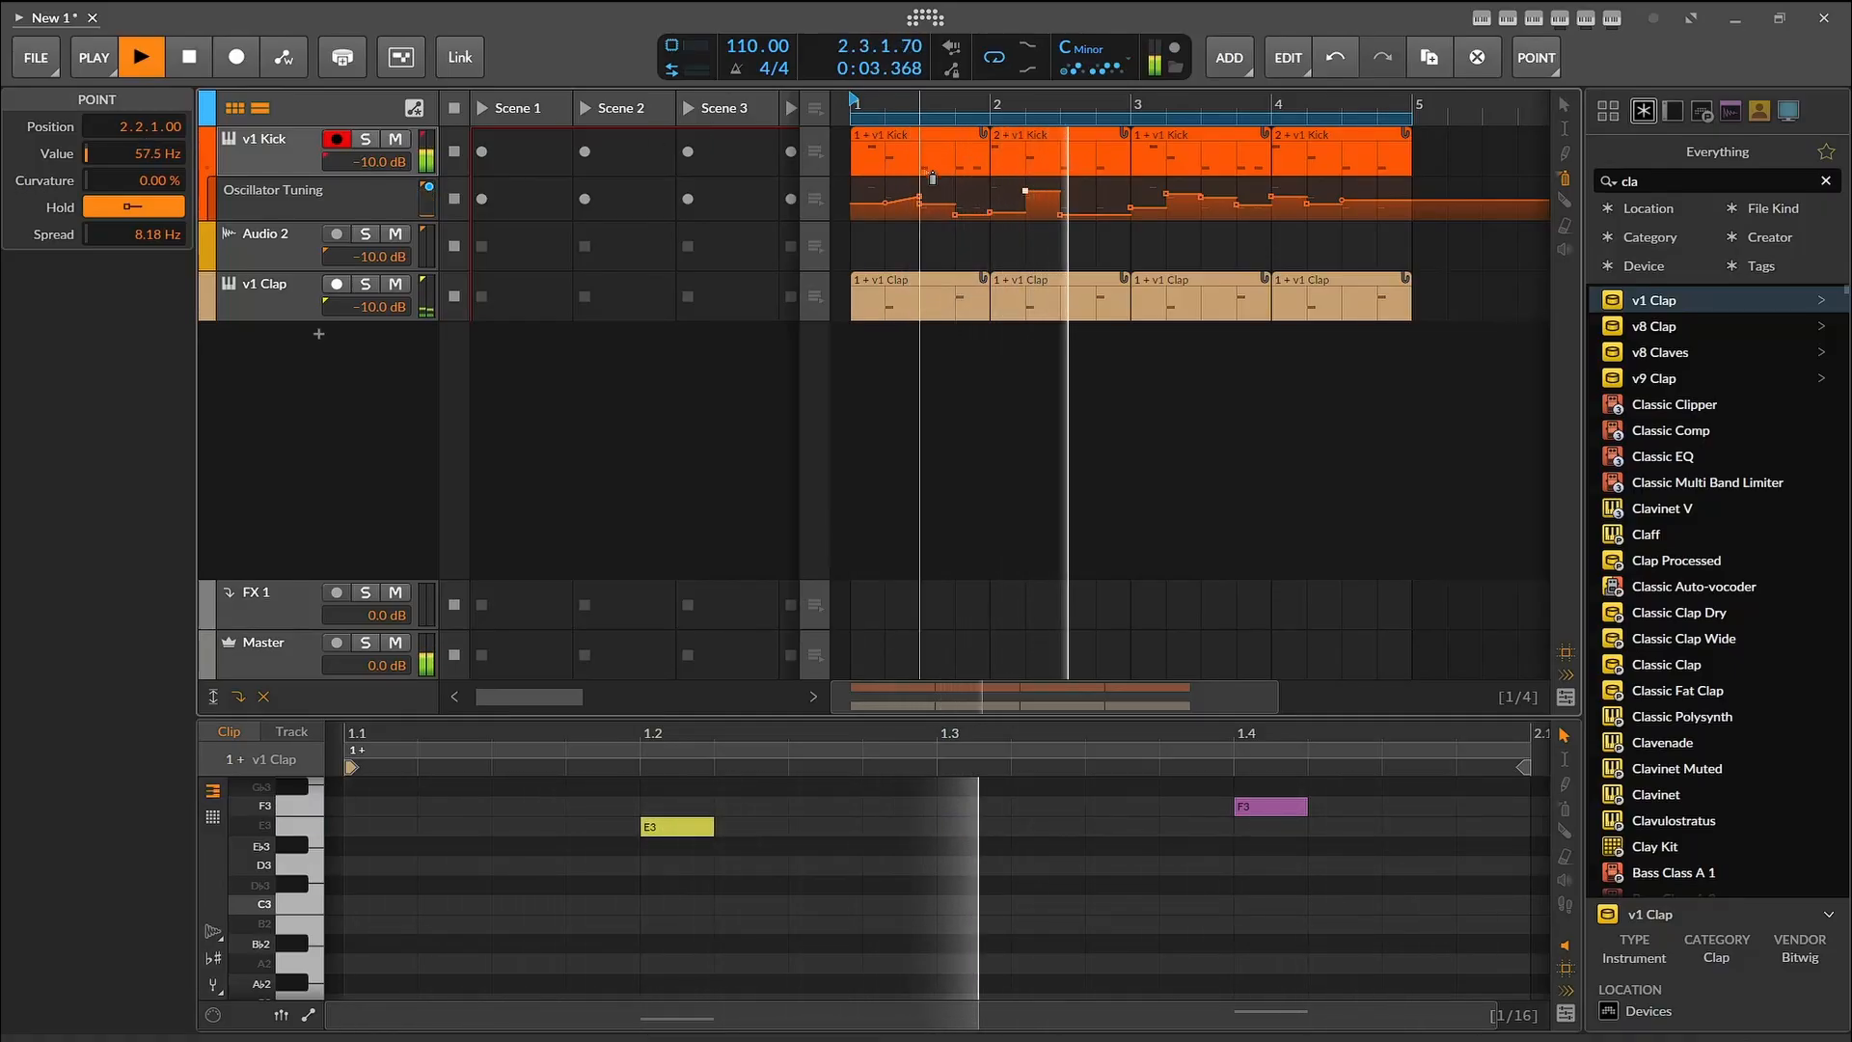
left_click_drag(1137, 193, 1137, 183)
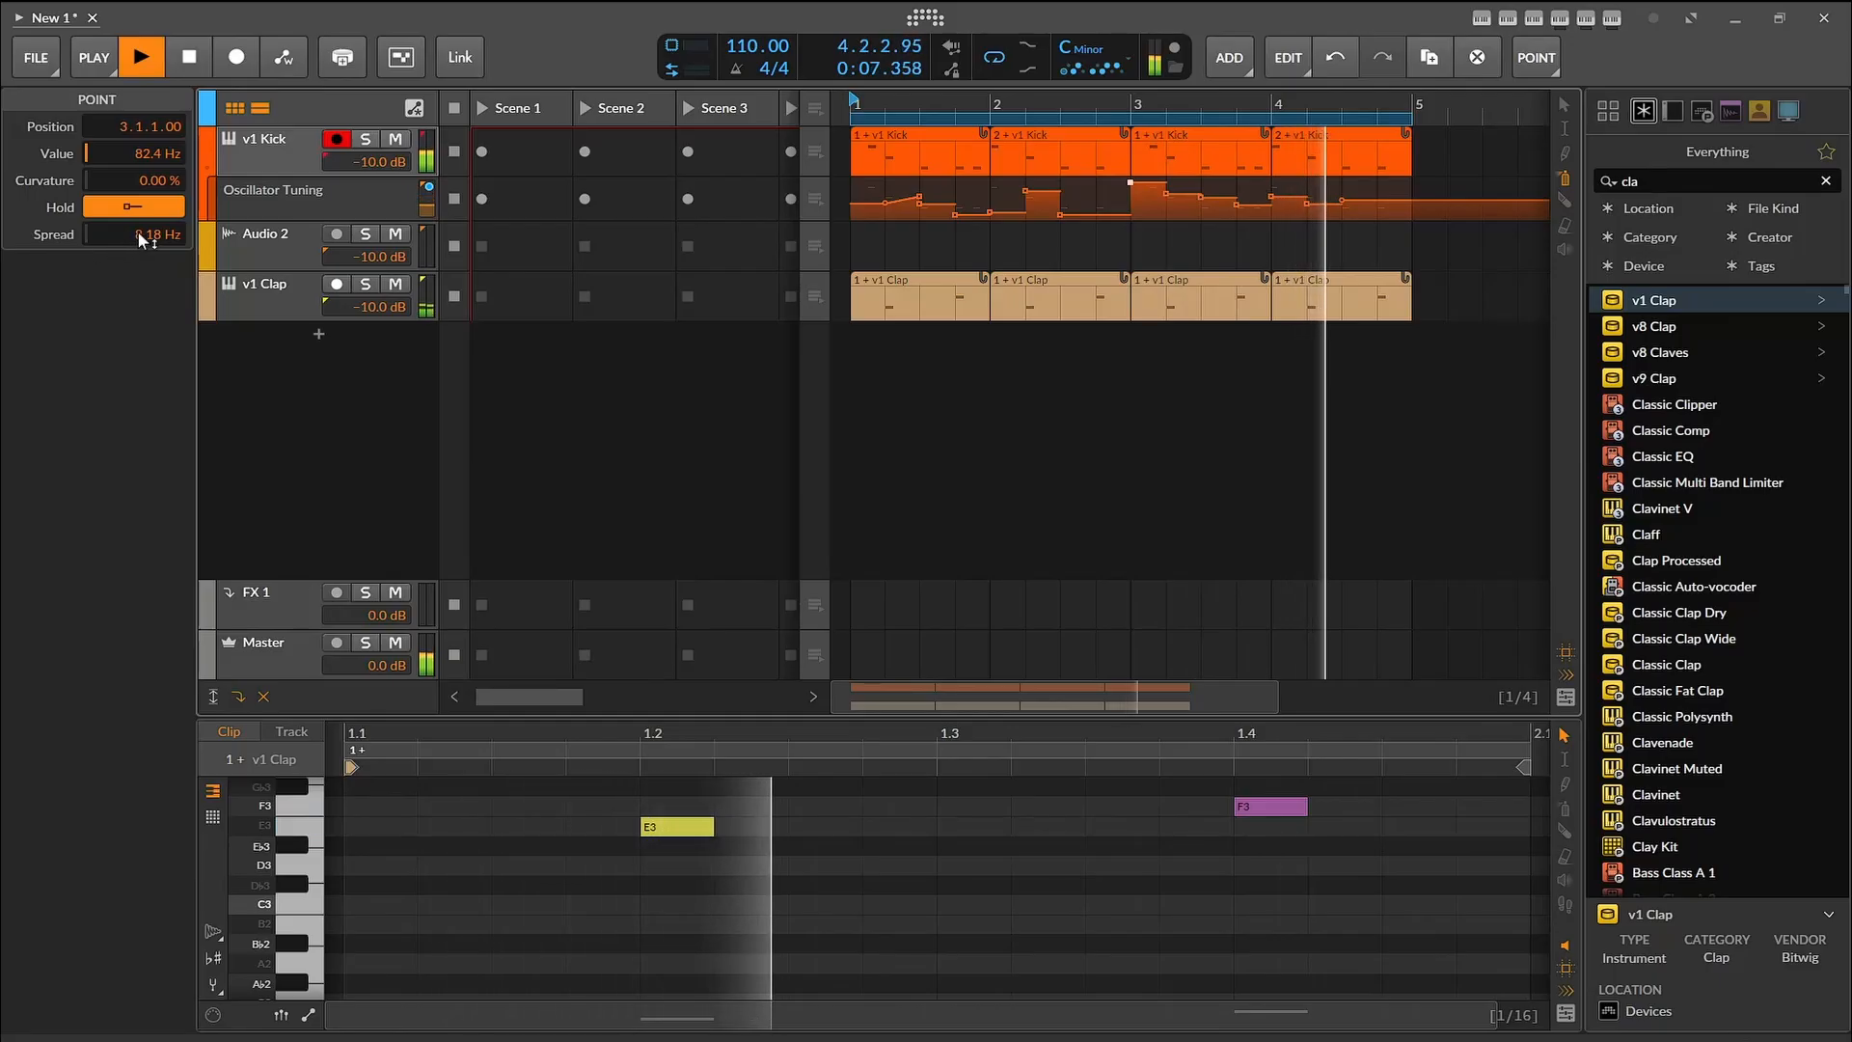
left_click_drag(145, 236, 144, 199)
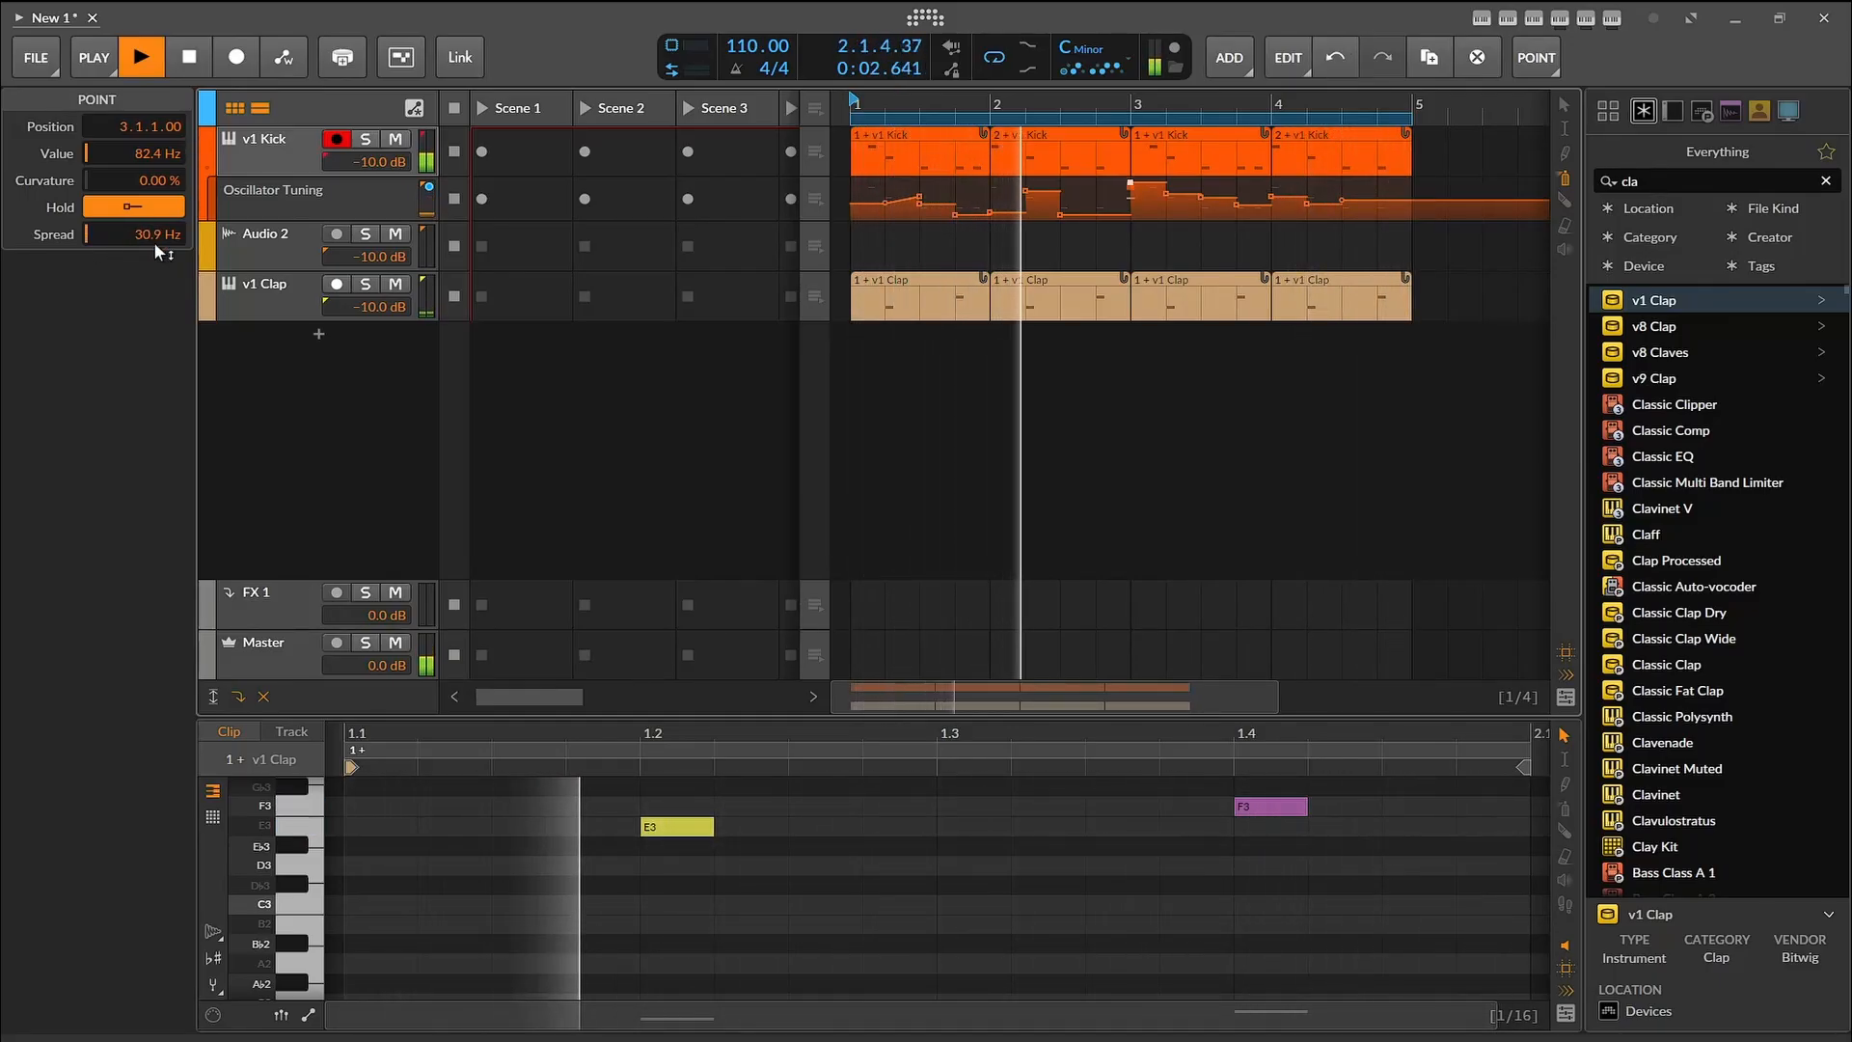
double_click(869, 233)
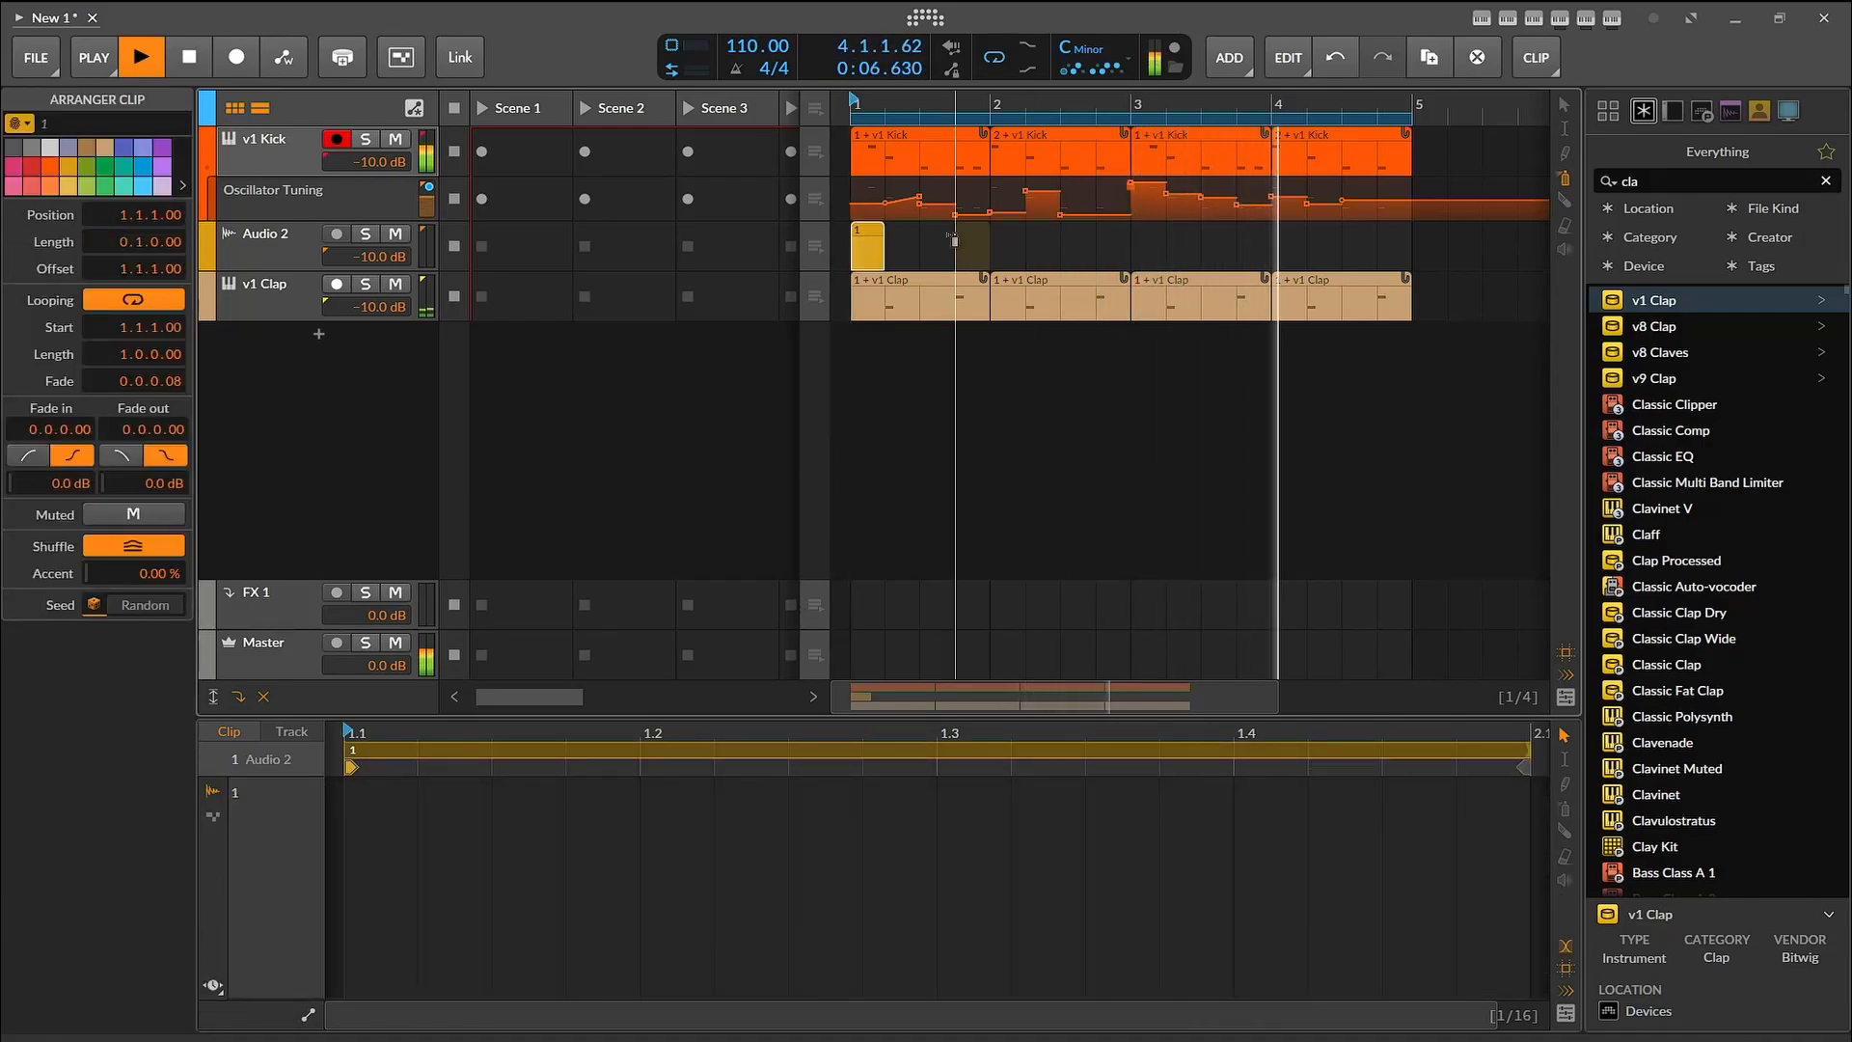
key("Delete")
Step: Select the Oscillator Tuning points across the four bars and set their spread to 12.6 Hz
left_click(1564, 105)
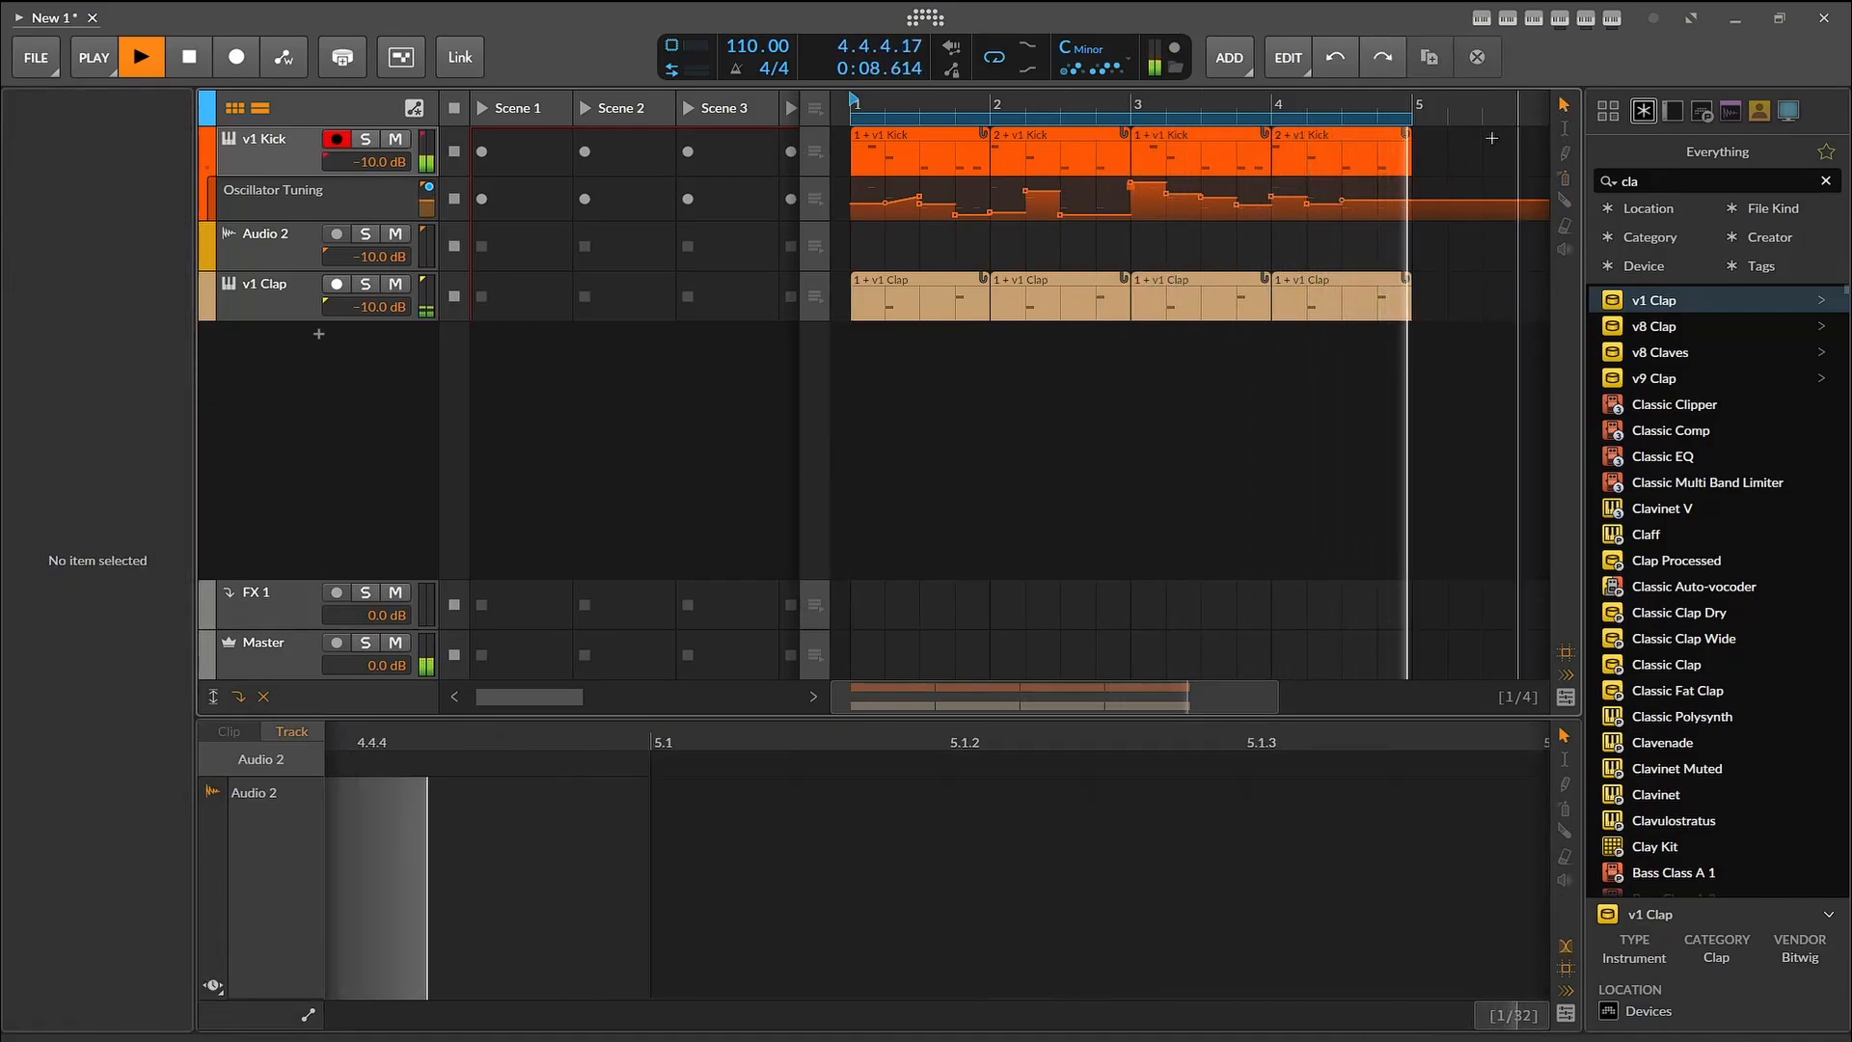
mouse_move(1368, 200)
left_mouse_down()
mouse_move(1062, 208)
mouse_move(801, 179)
left_mouse_up()
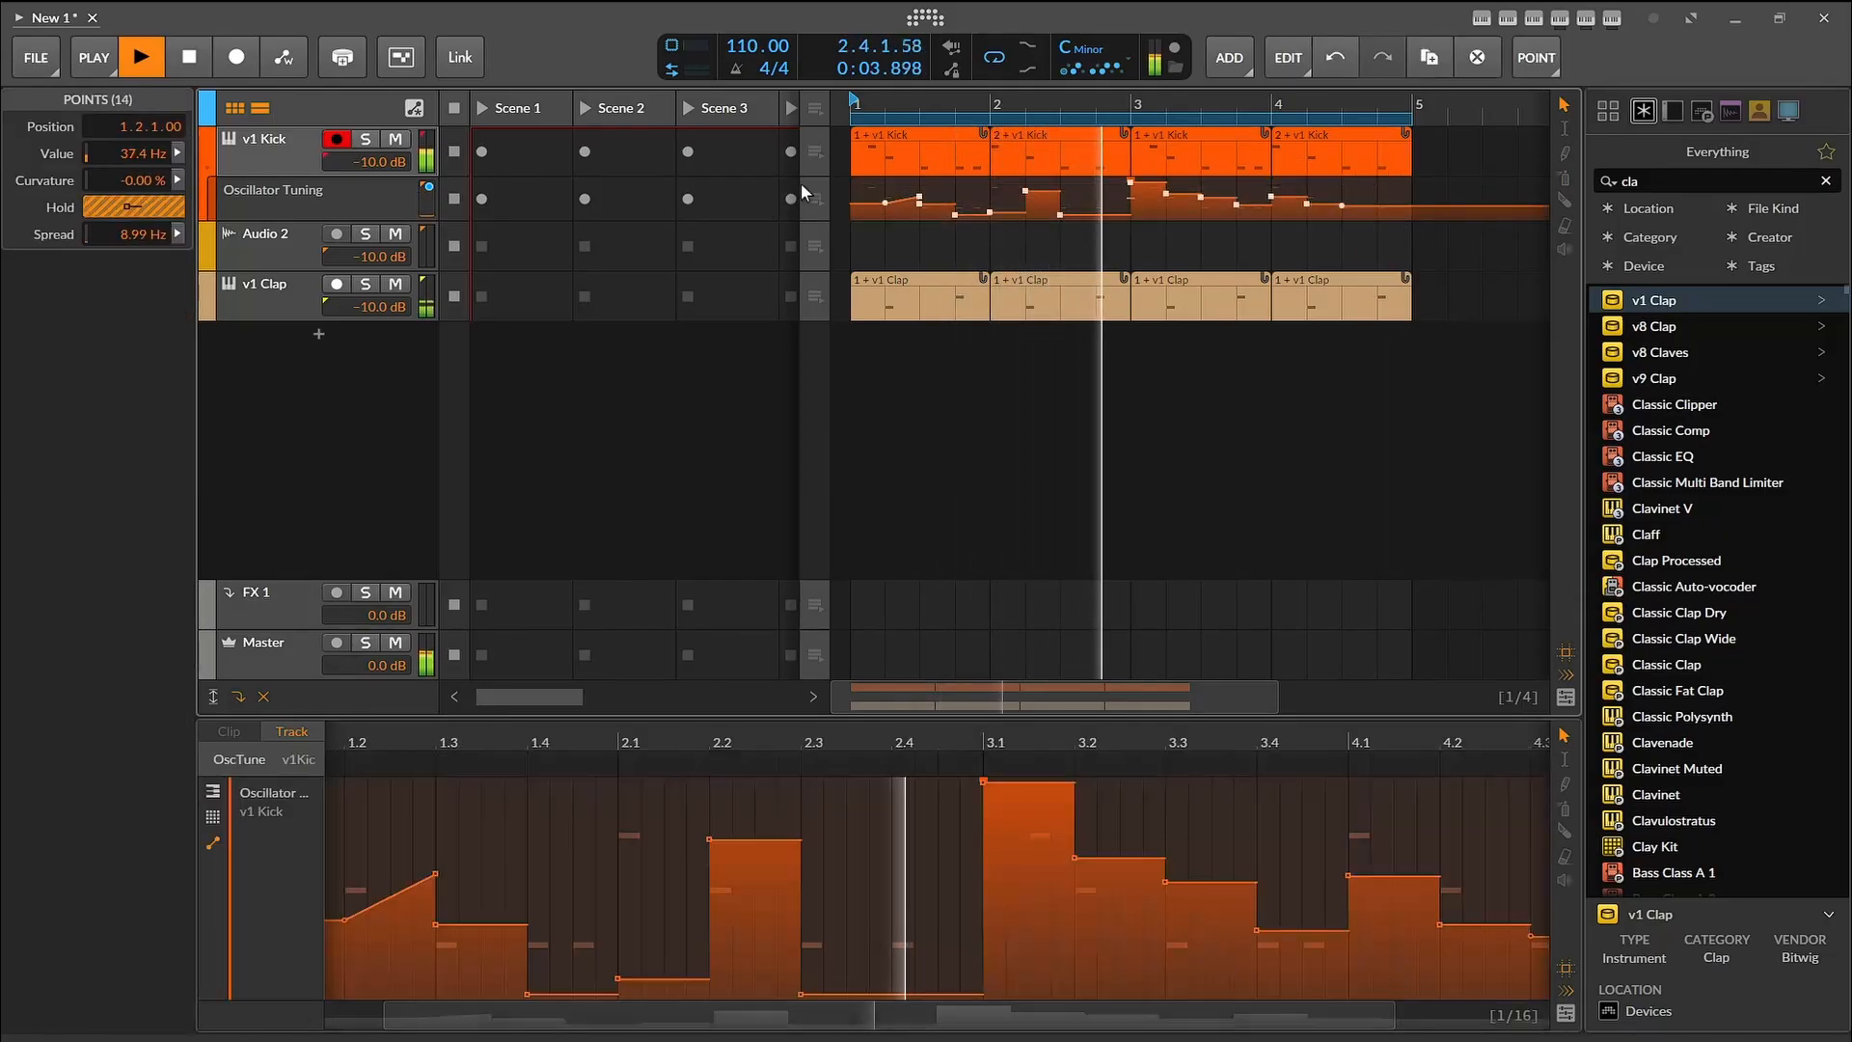
left_click_drag(116, 241, 116, 221)
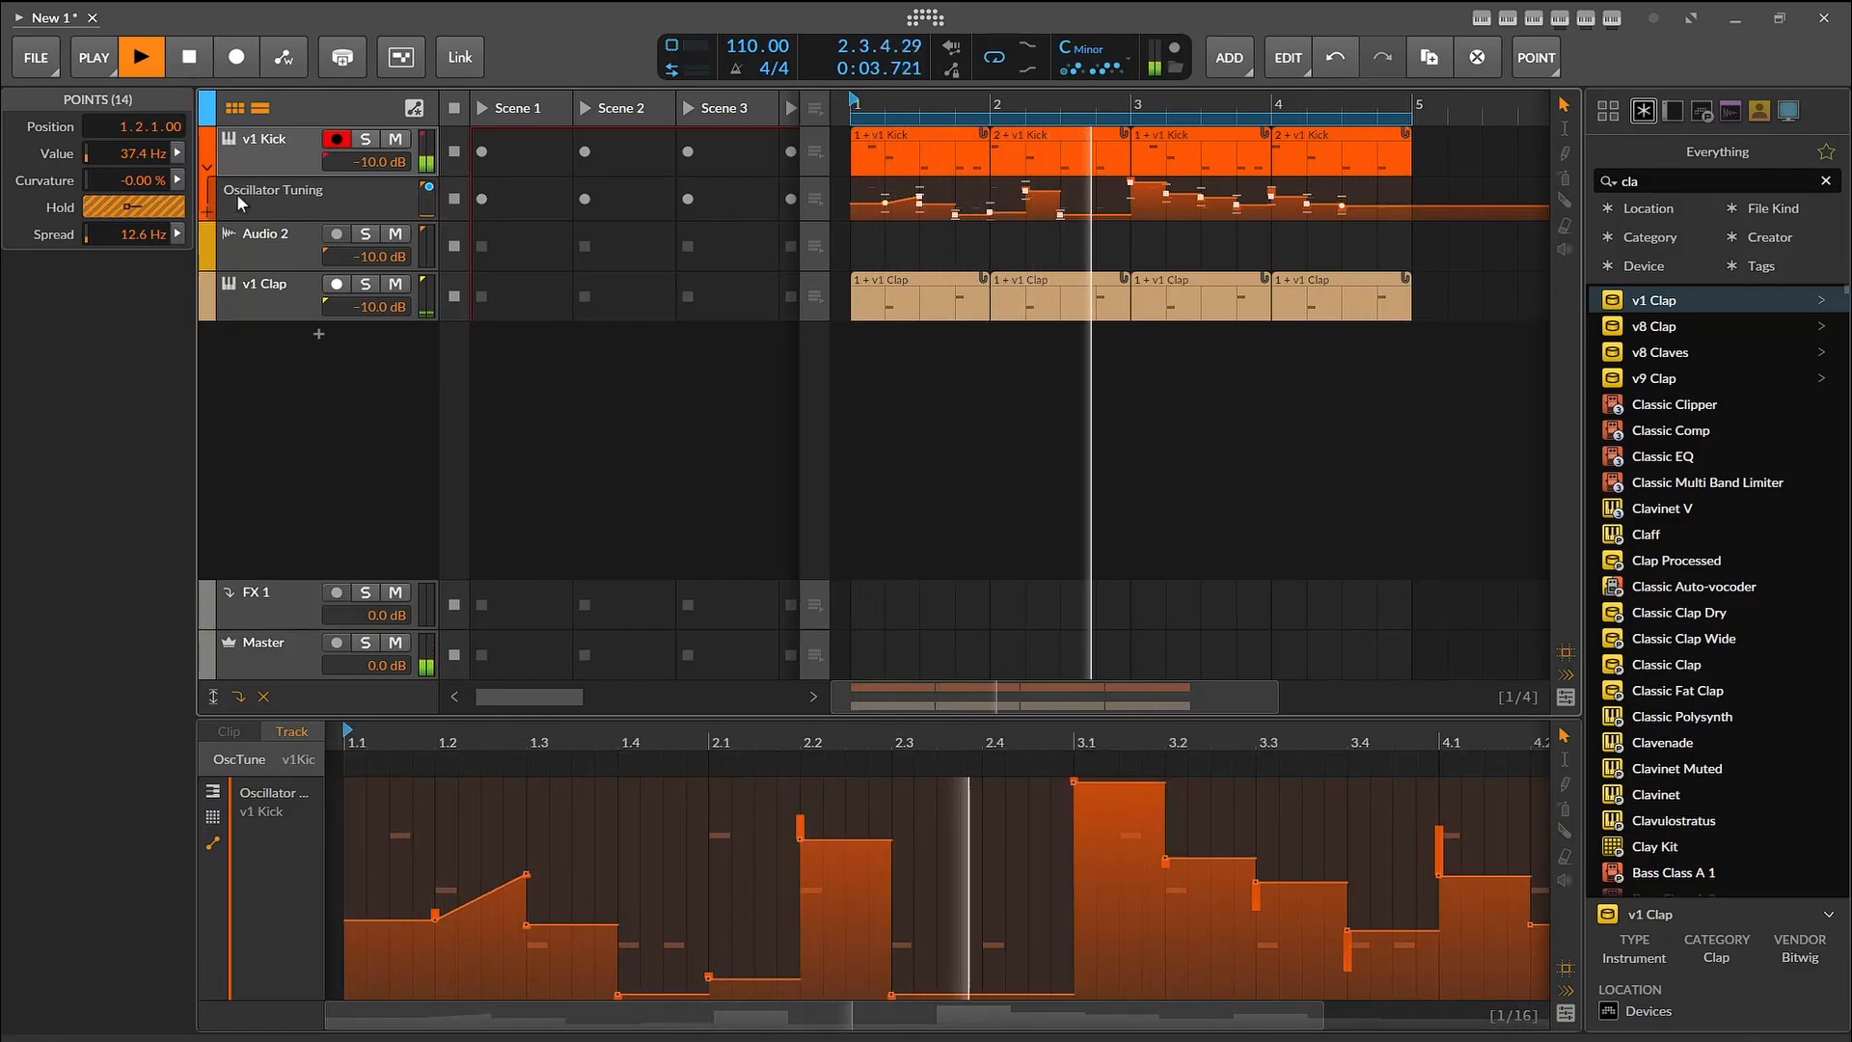
Step: Vary the curvature of the selected tuning points with the histogram's Scale and Chaos, reaching a curvature of -19.7 %
left_click(178, 181)
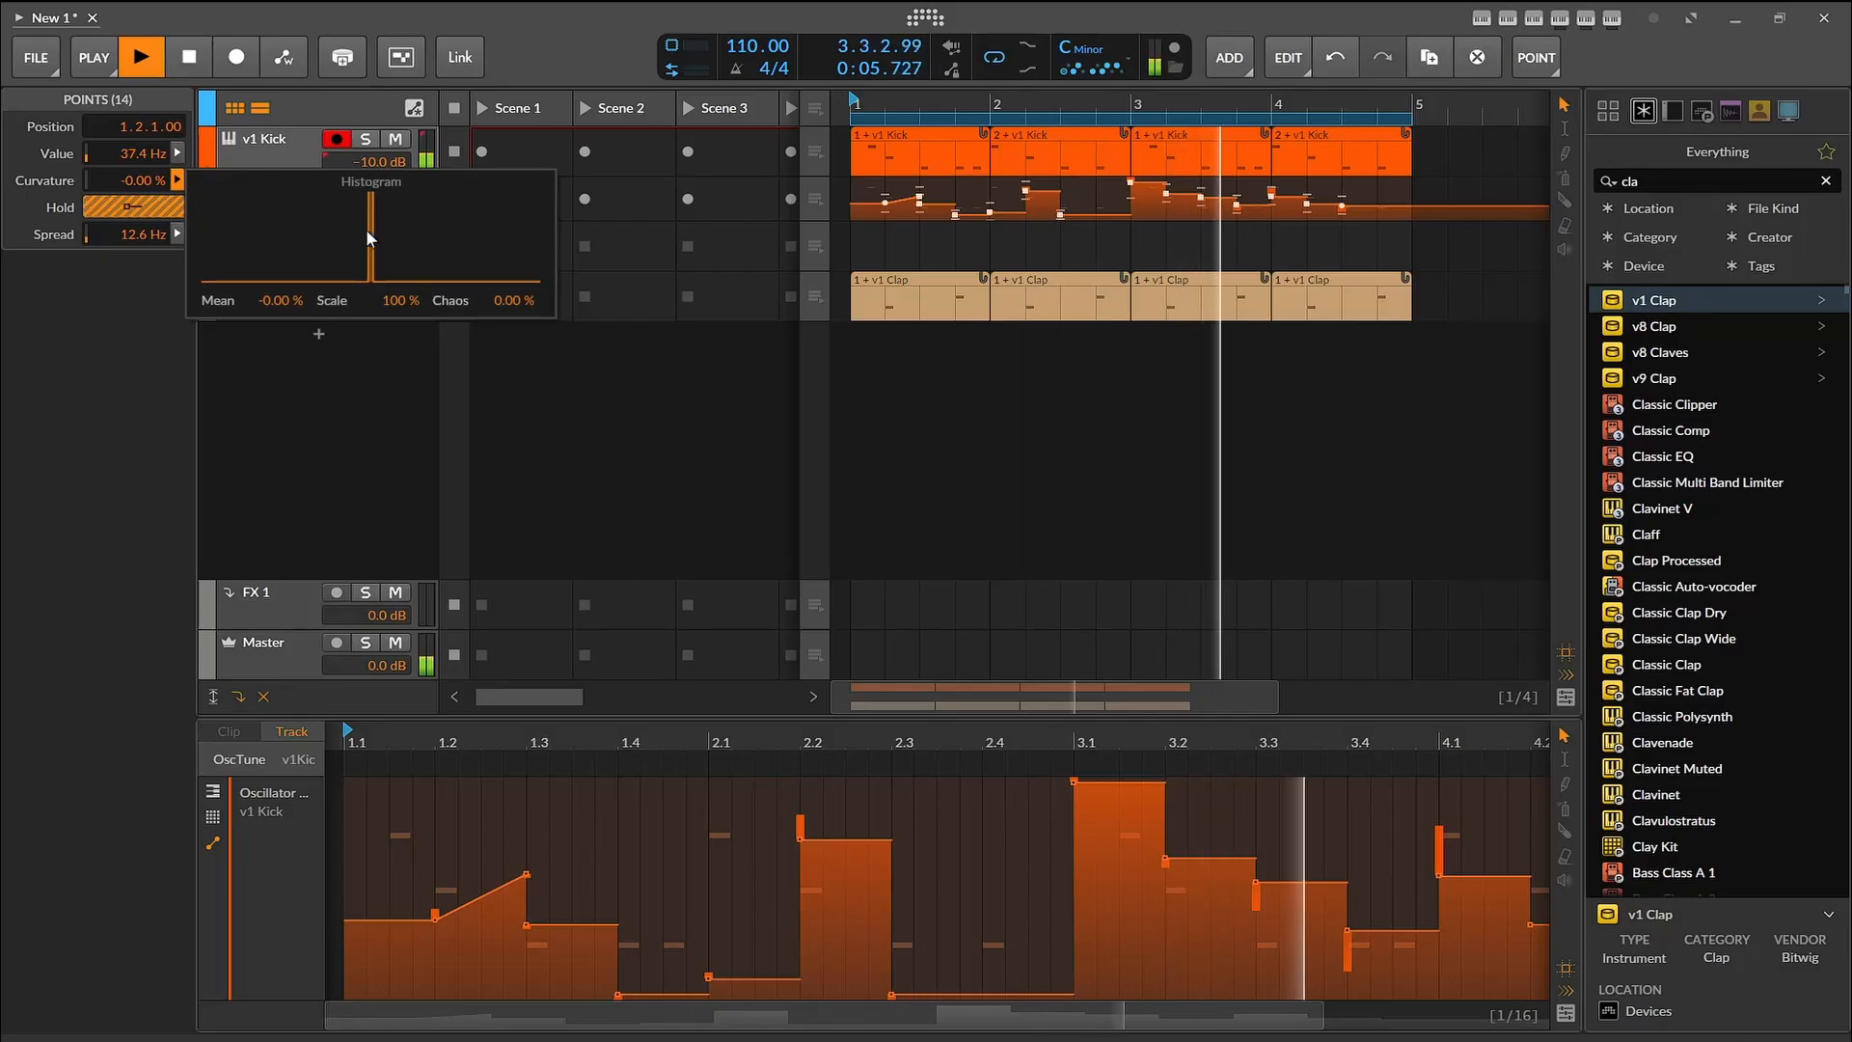
left_click_drag(398, 300, 398, 271)
left_click_drag(499, 306, 499, 269)
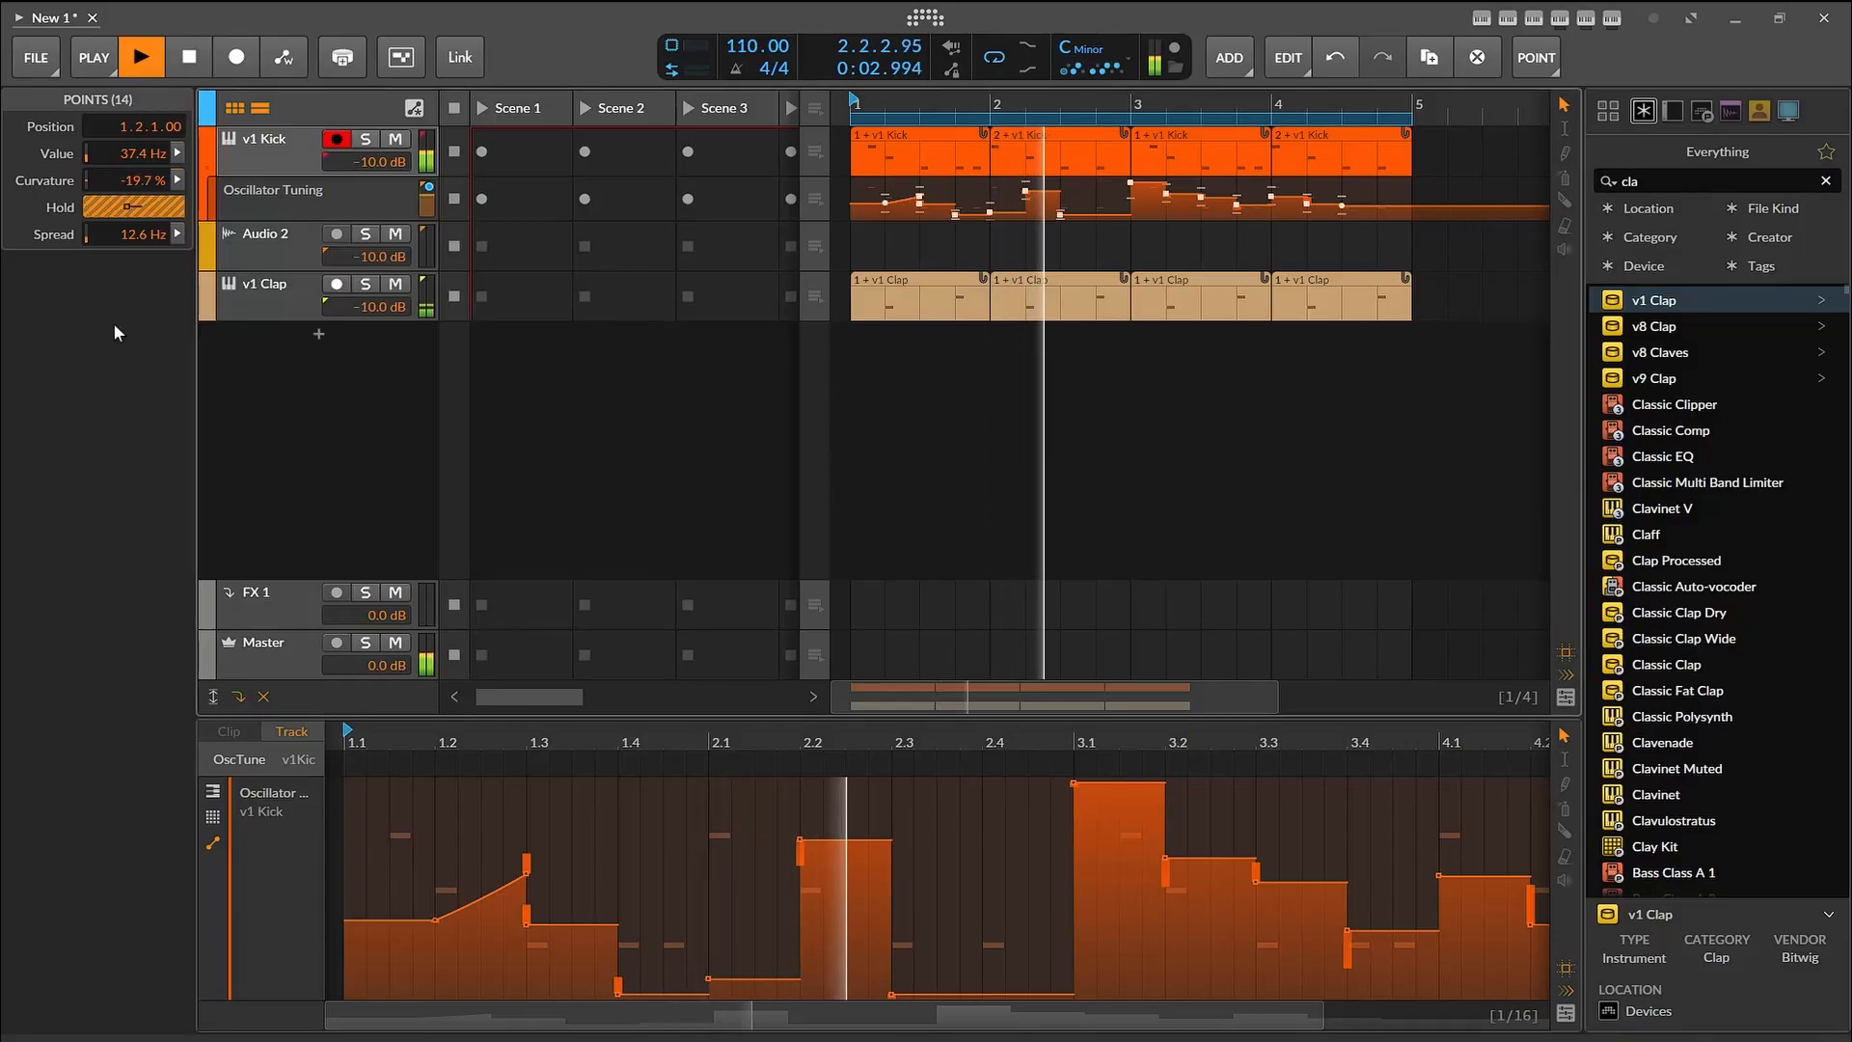
Step: Randomize the selected points' values with the histogram, setting Chaos to 8.39 Hz, and stop playback
left_click(178, 154)
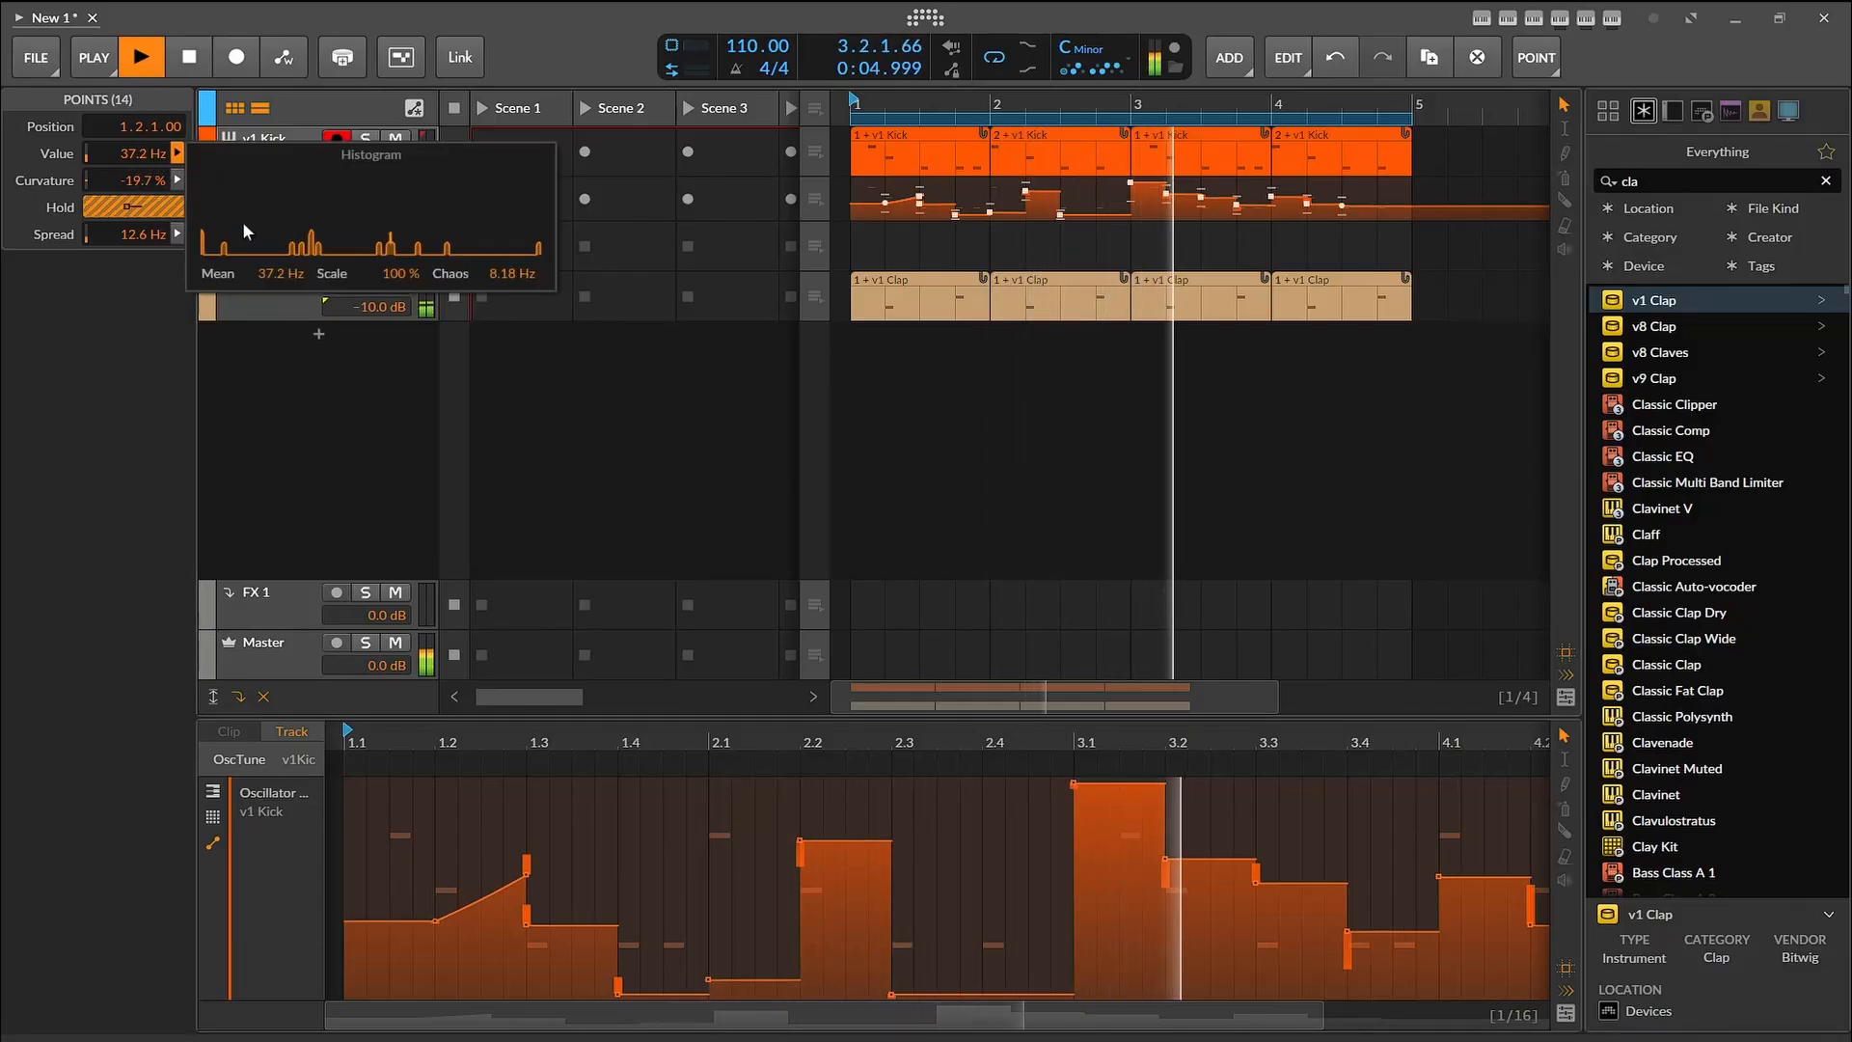
left_click_drag(467, 278, 467, 266)
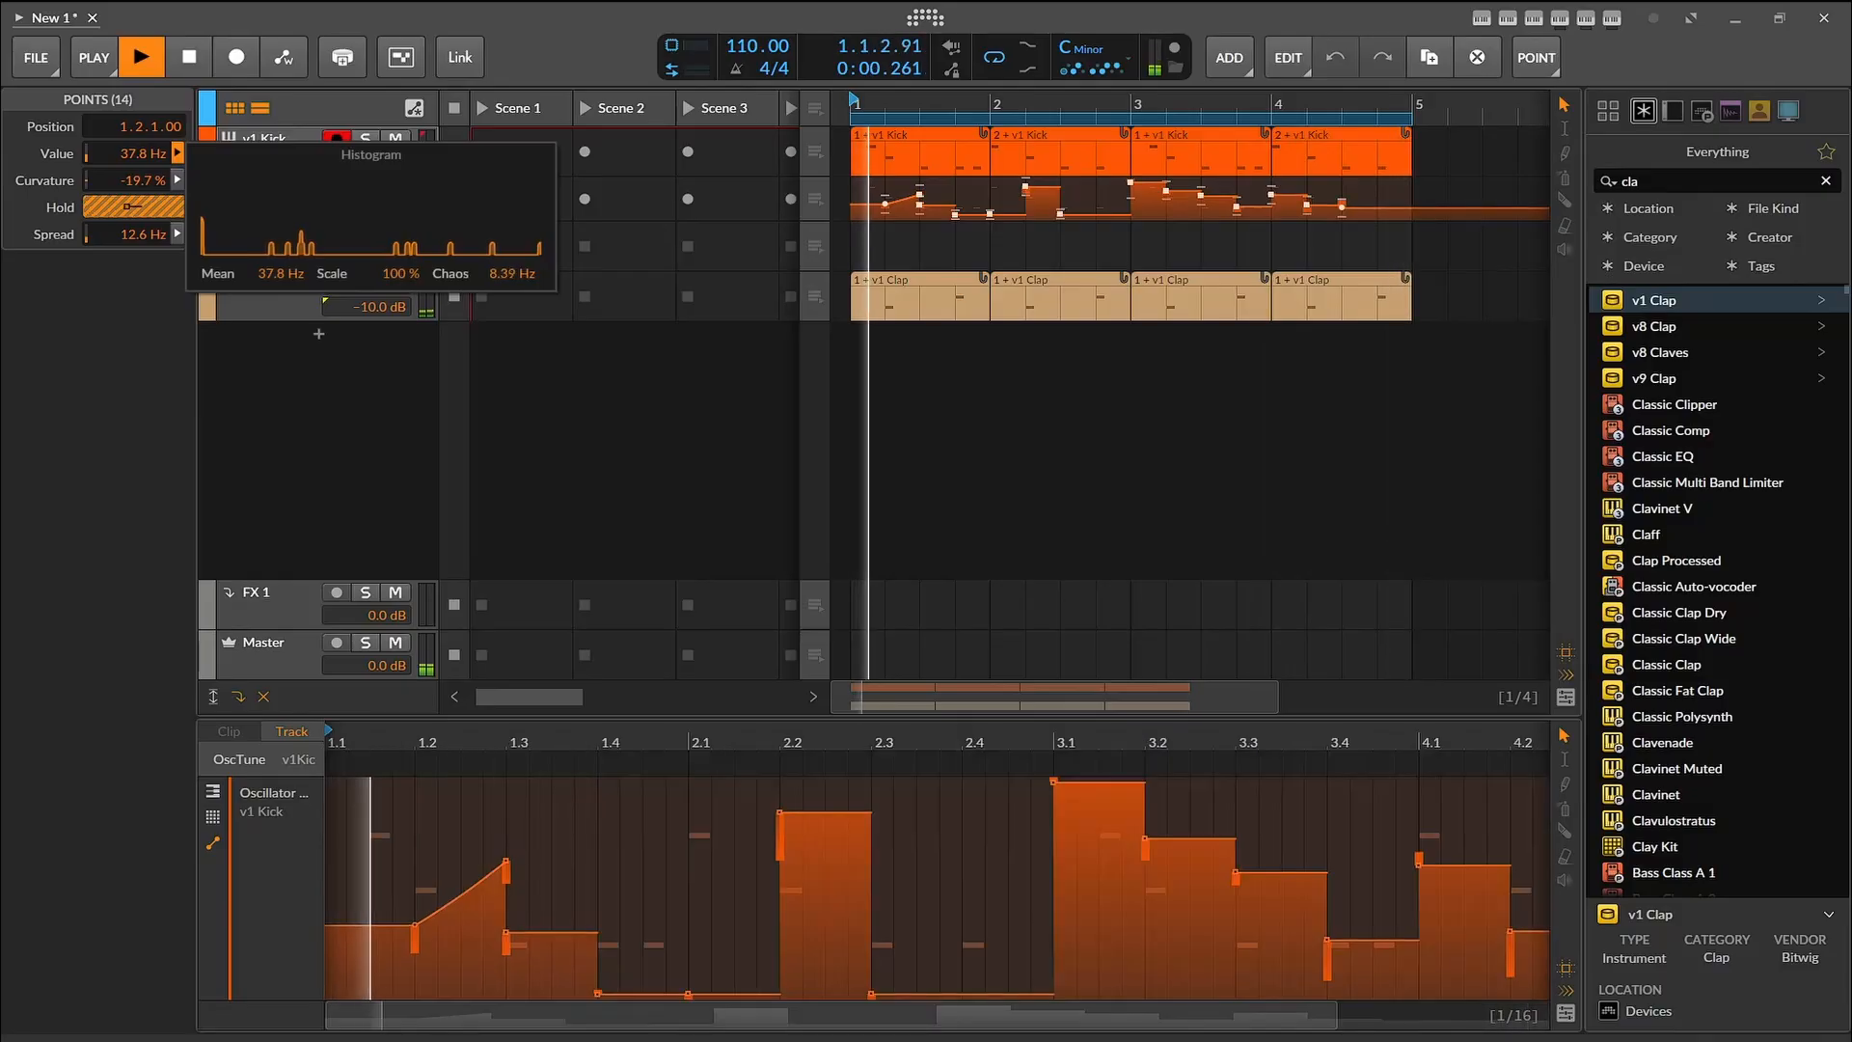
left_click(14, 372)
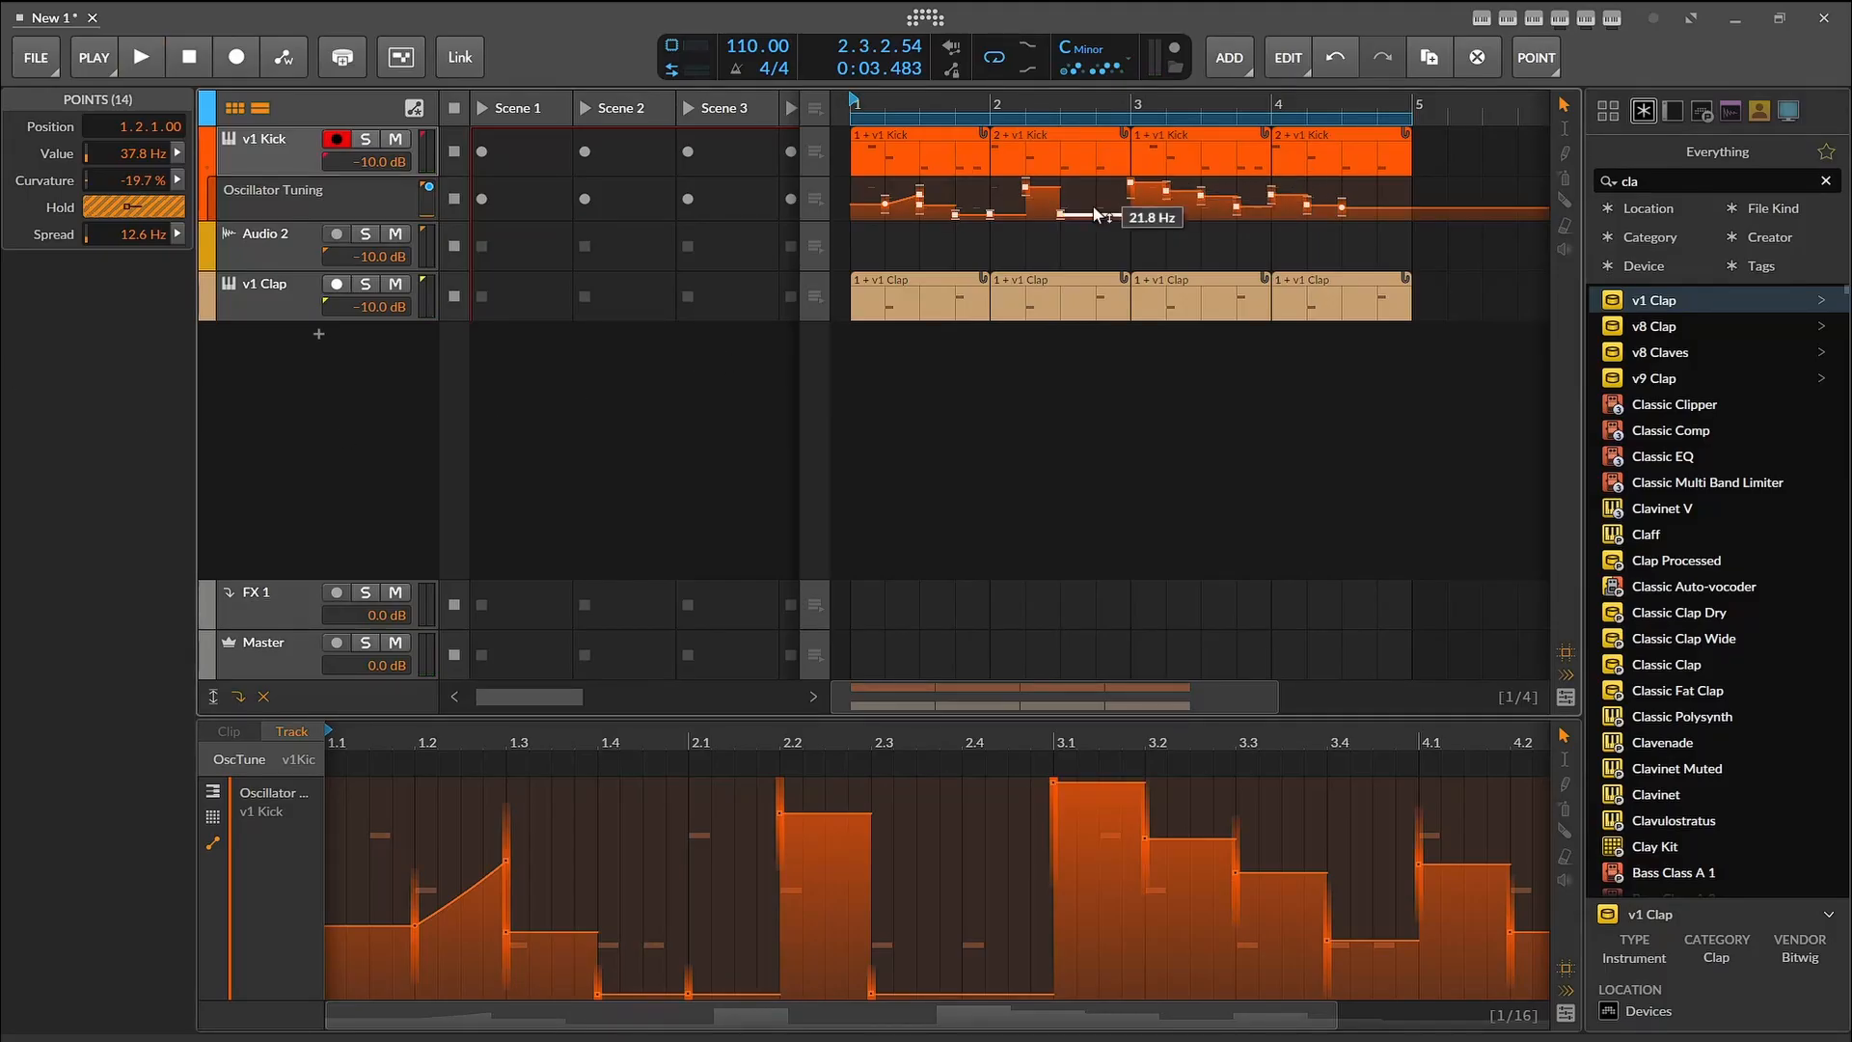
Step: Copy the Oscillator Tuning automation from bars 1 and 2 into the lane's Scene 1 and Scene 2 launcher slots
left_click(207, 168)
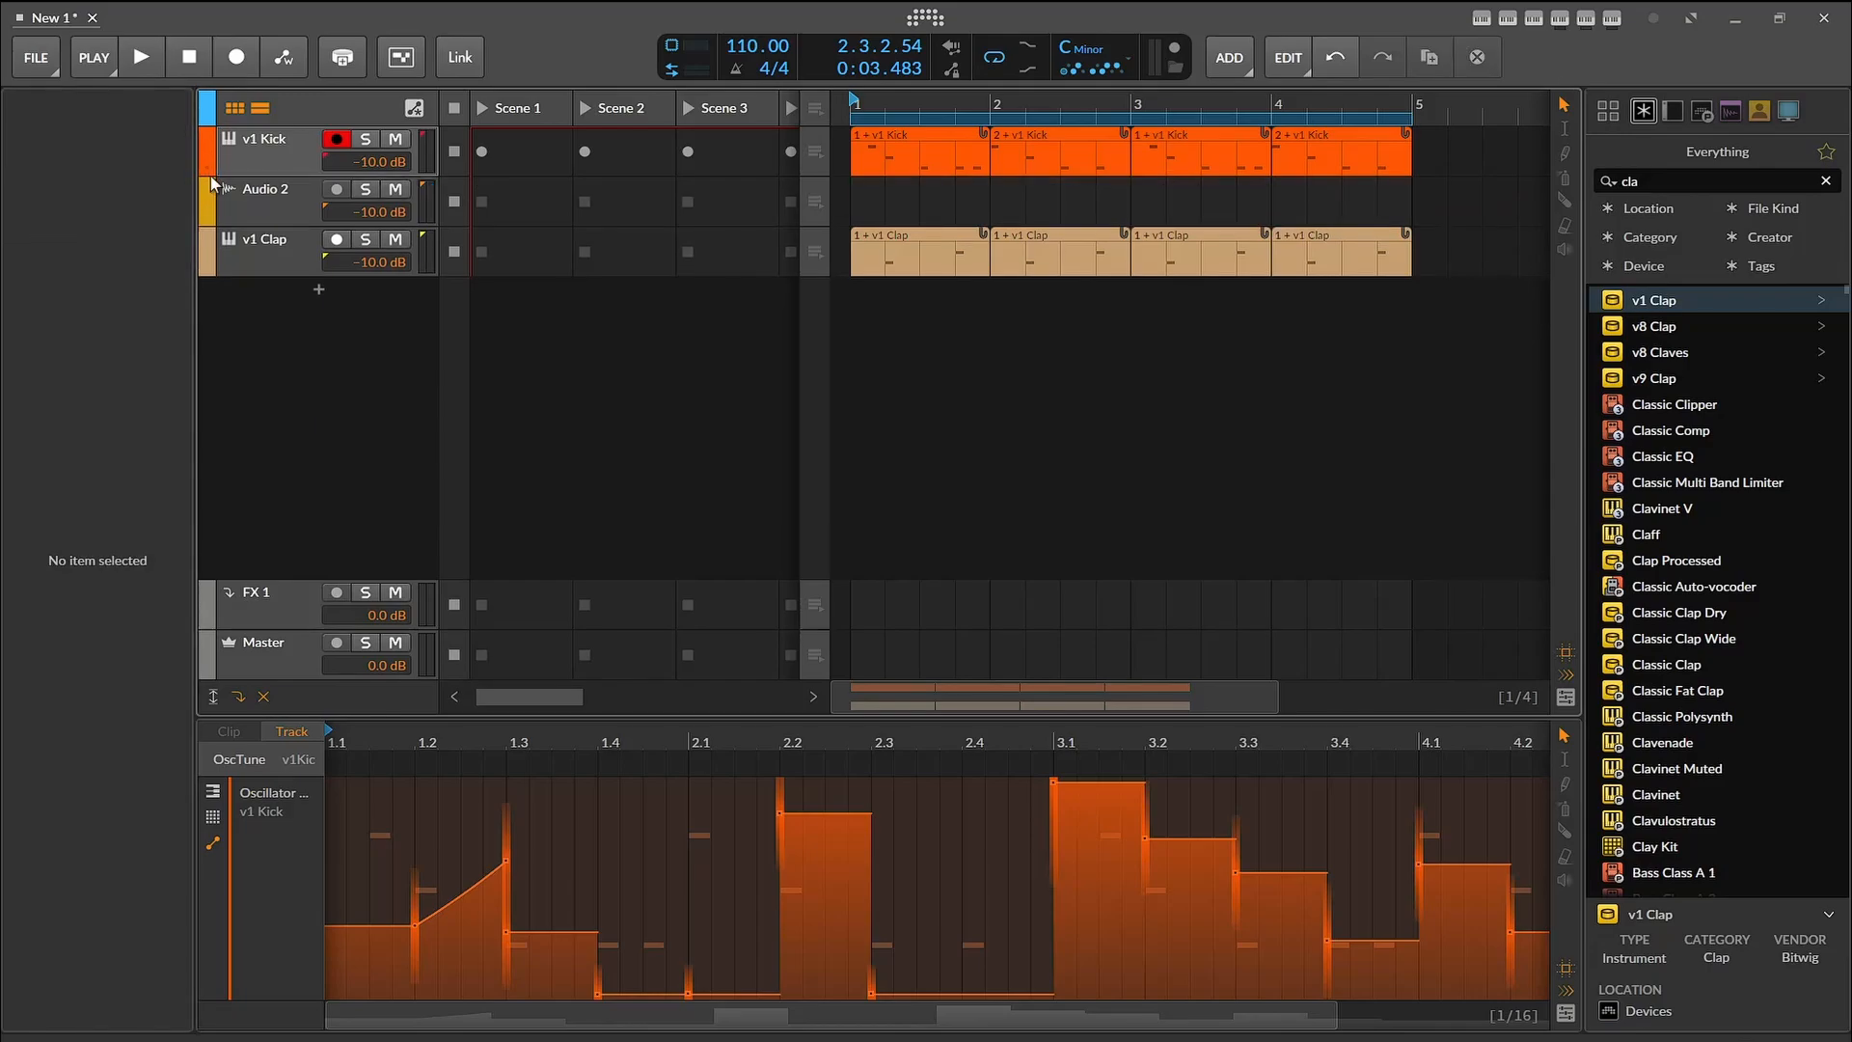
left_click(206, 167)
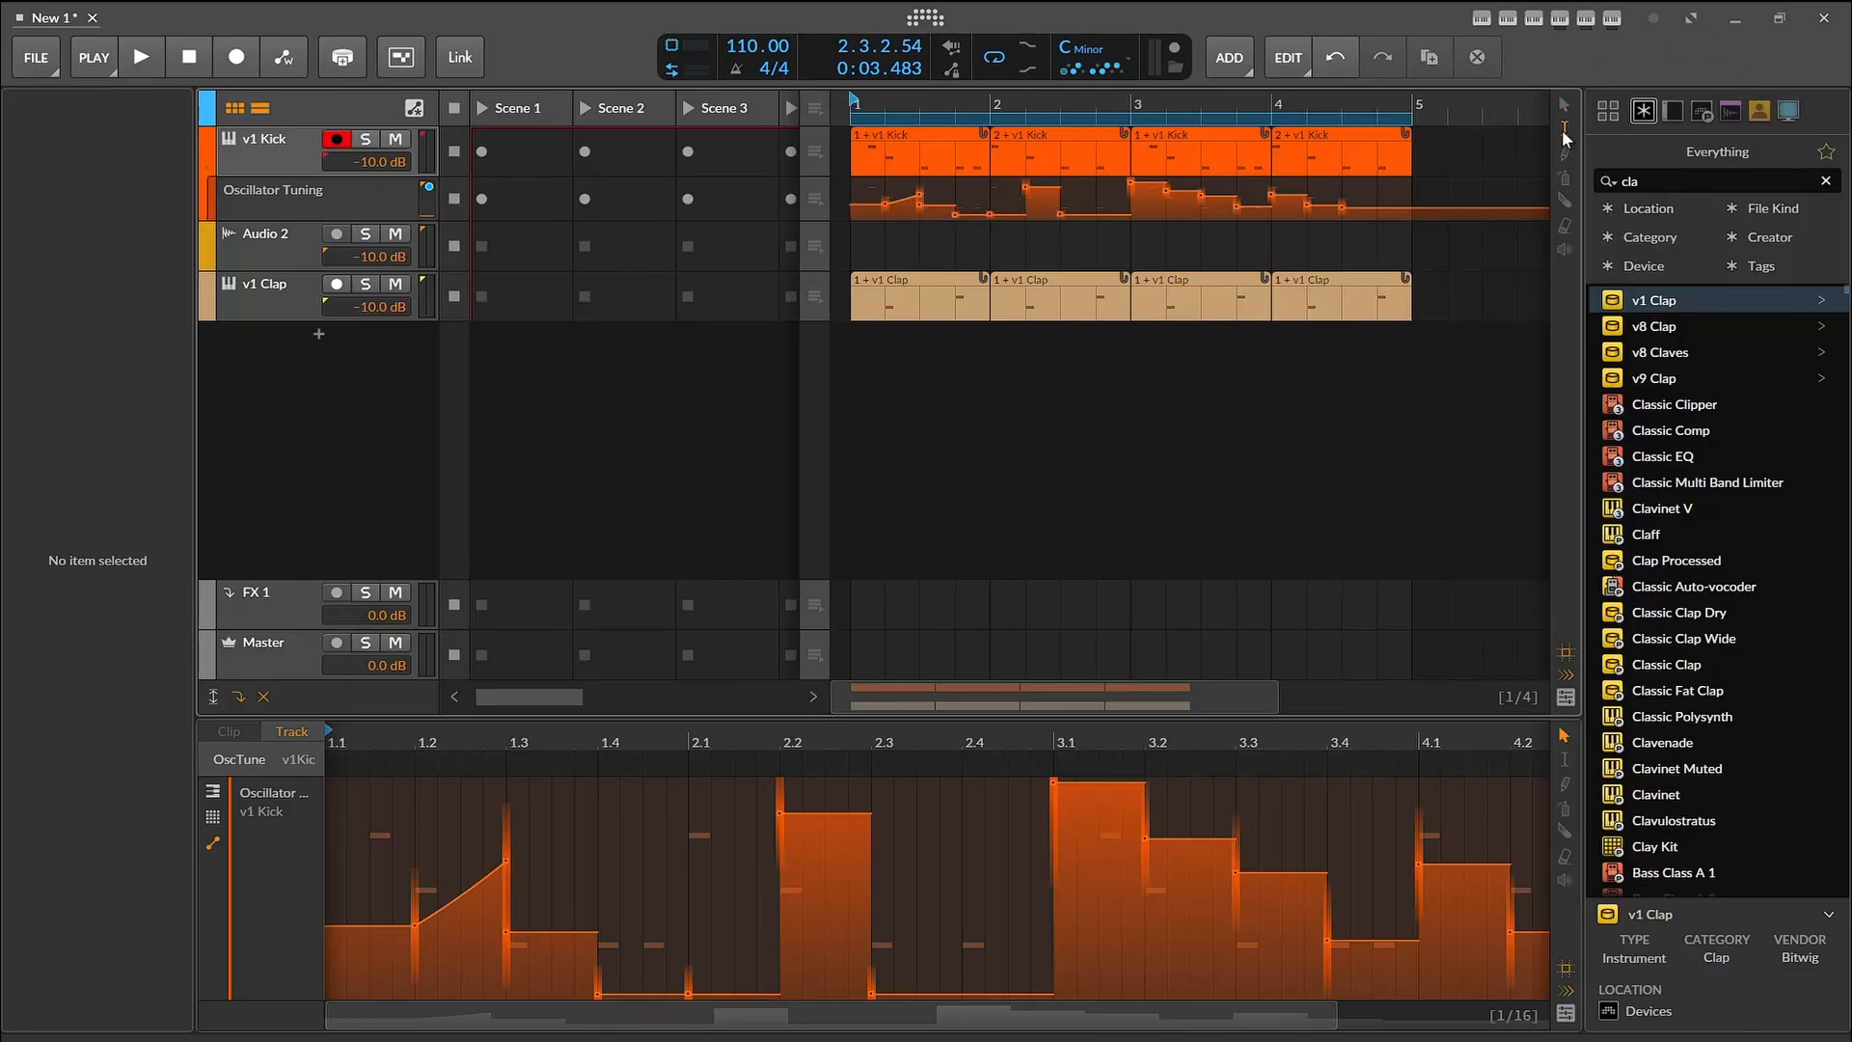
left_click_drag(985, 208, 554, 211)
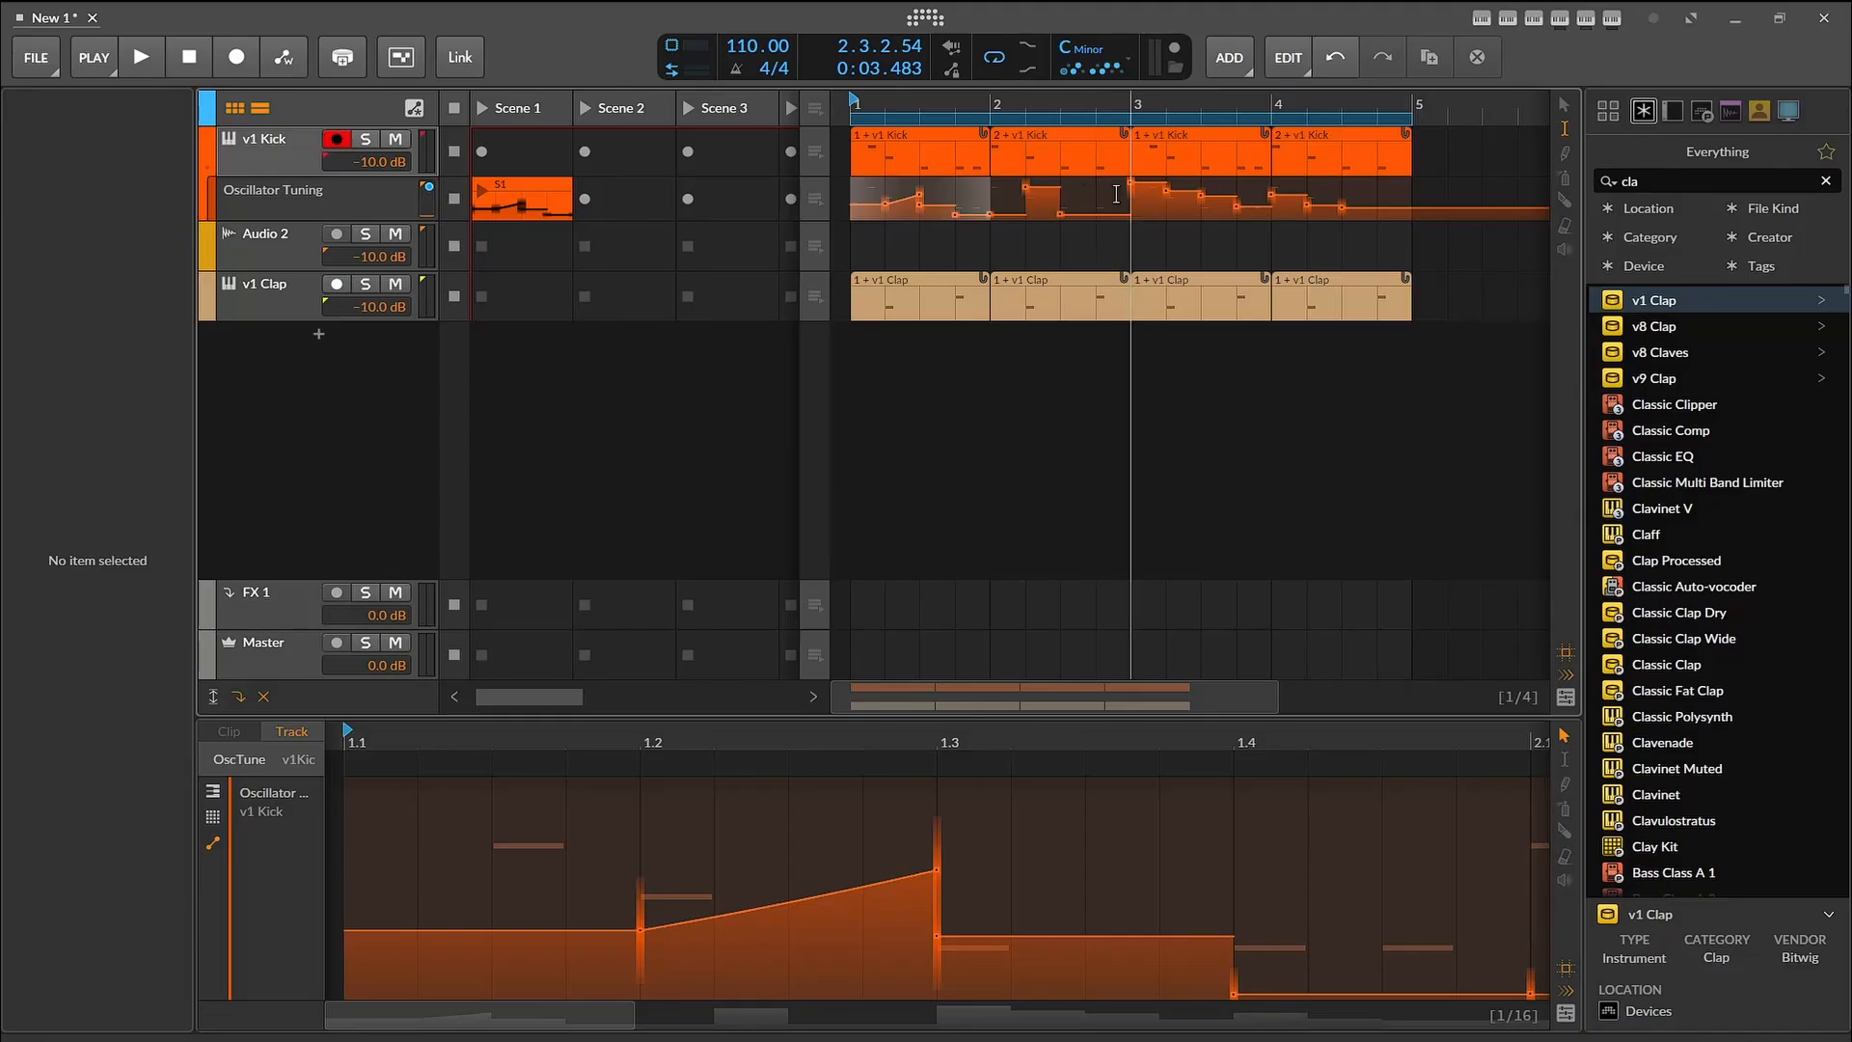
left_click_drag(1116, 194, 651, 212)
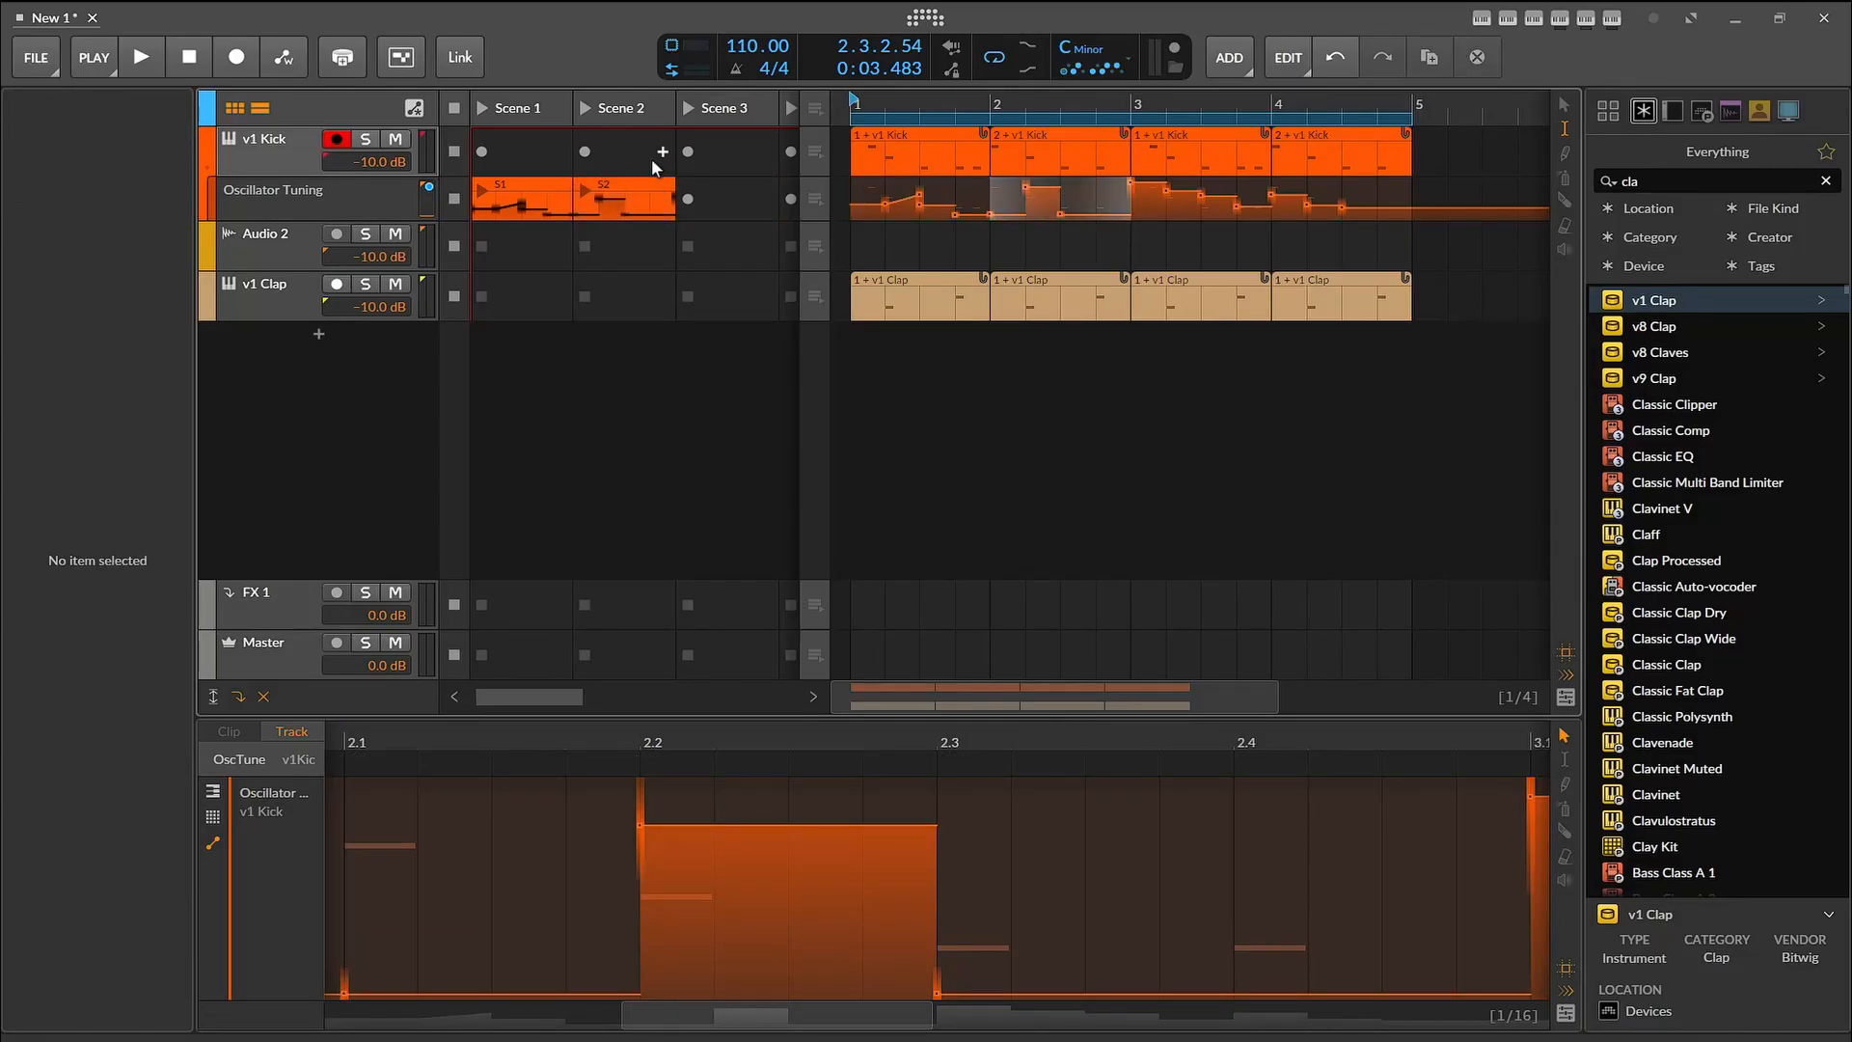
Step: Audition the S1 and S2 automation clips in turn, then stop playback and open S2 in the clip editor
left_click(484, 192)
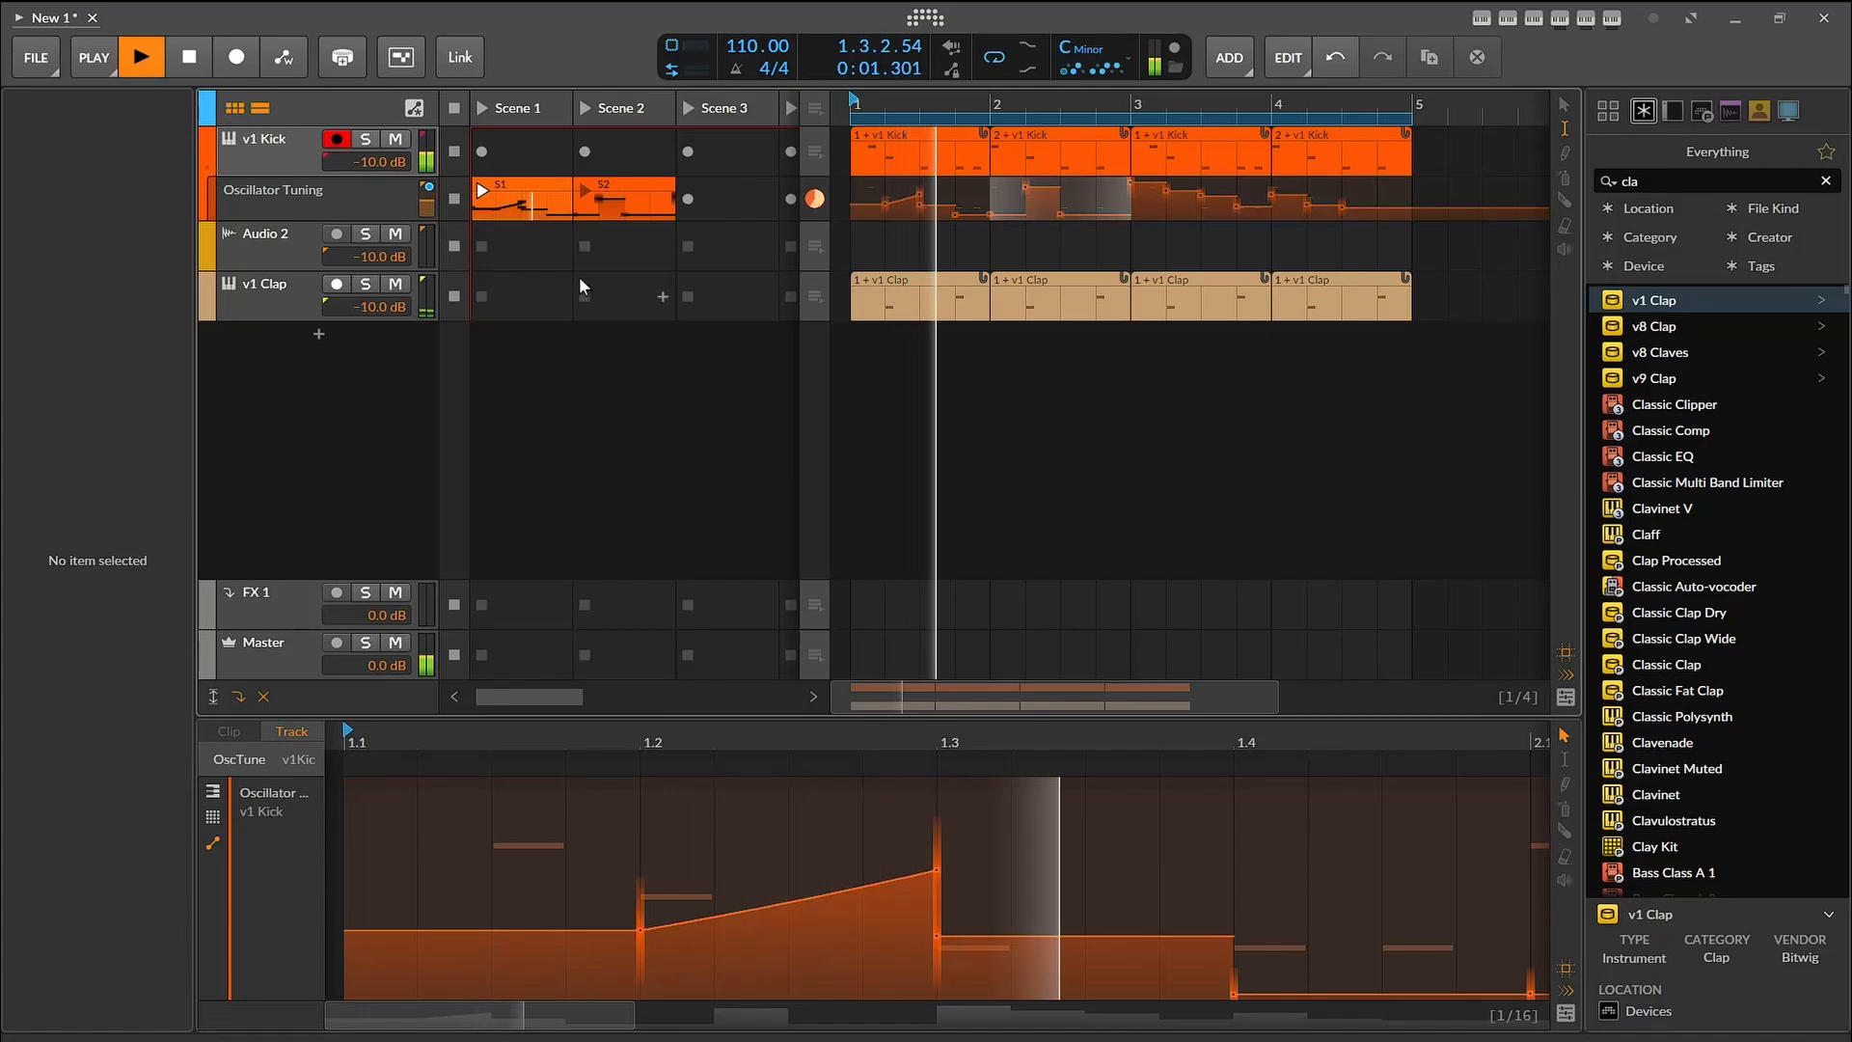
left_click(586, 191)
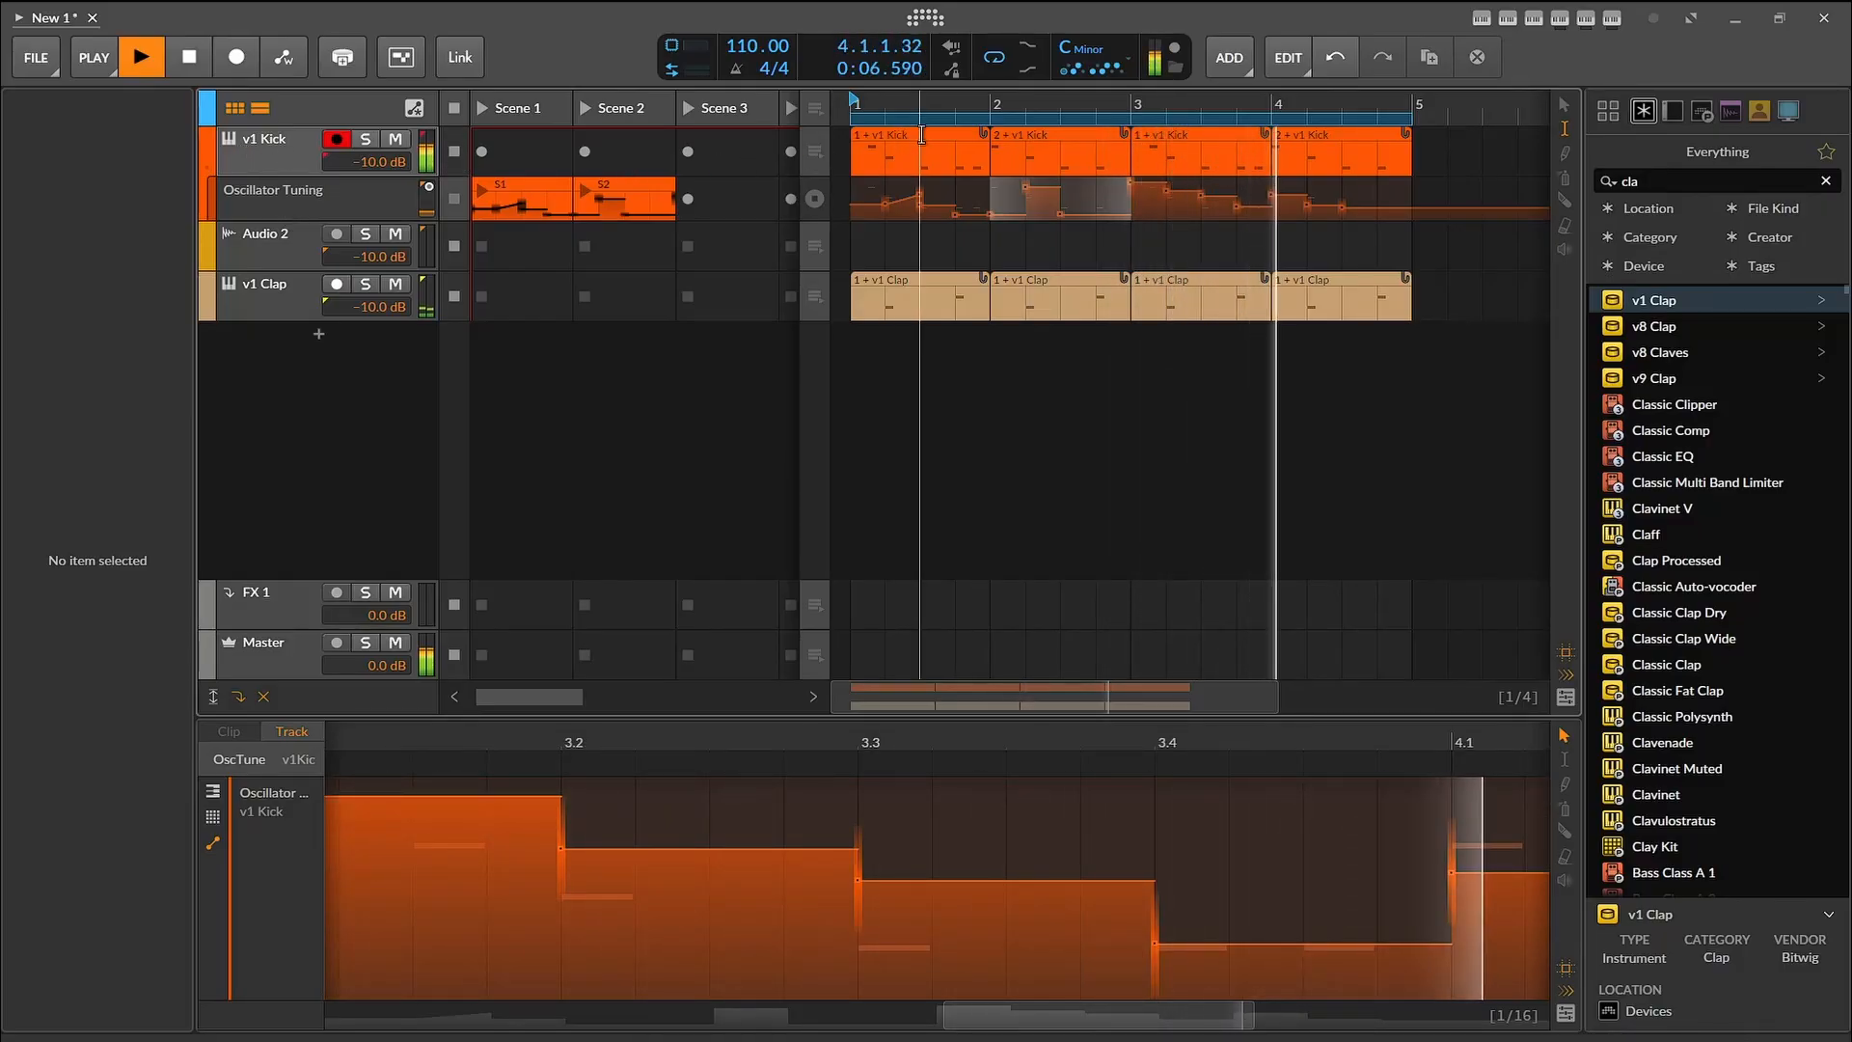
left_click(921, 140)
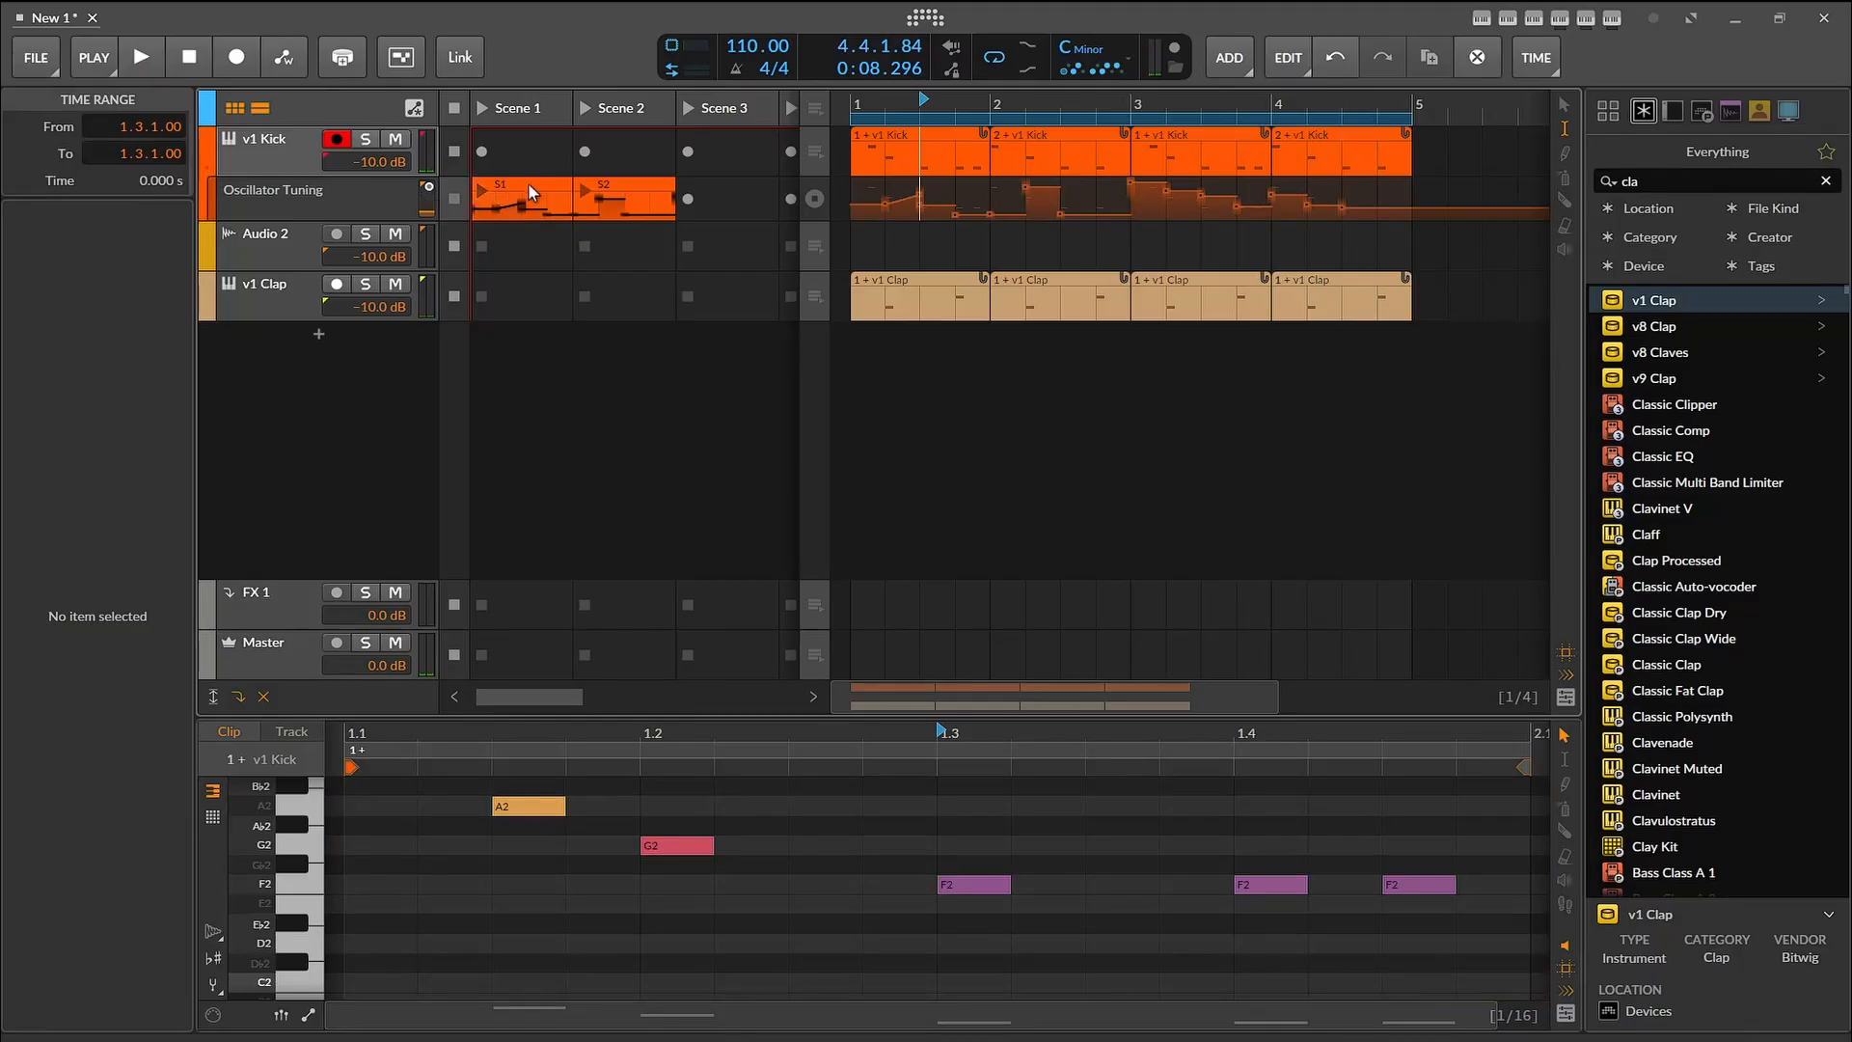
left_click(606, 191)
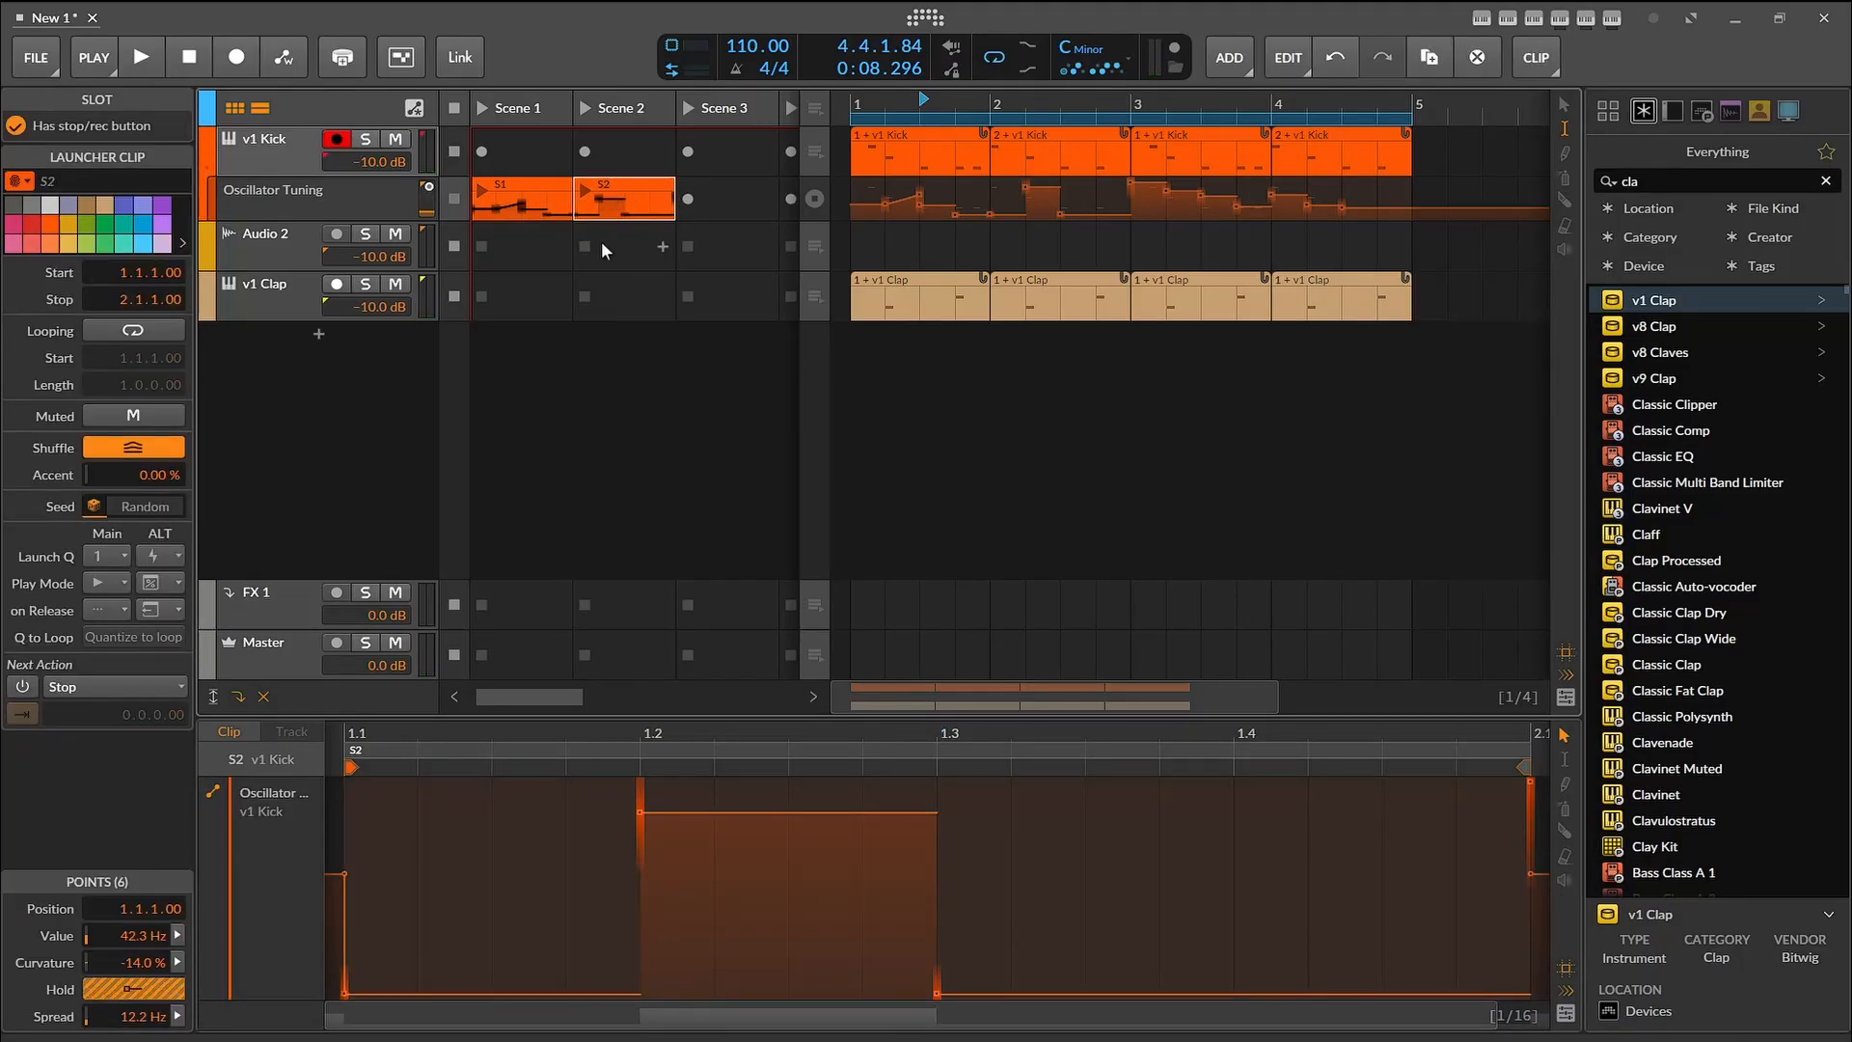
Step: Add a Low-pass Filter Frequency lane to v1 Clap and move the S1 and S2 automation clips into it
left_click(206, 314)
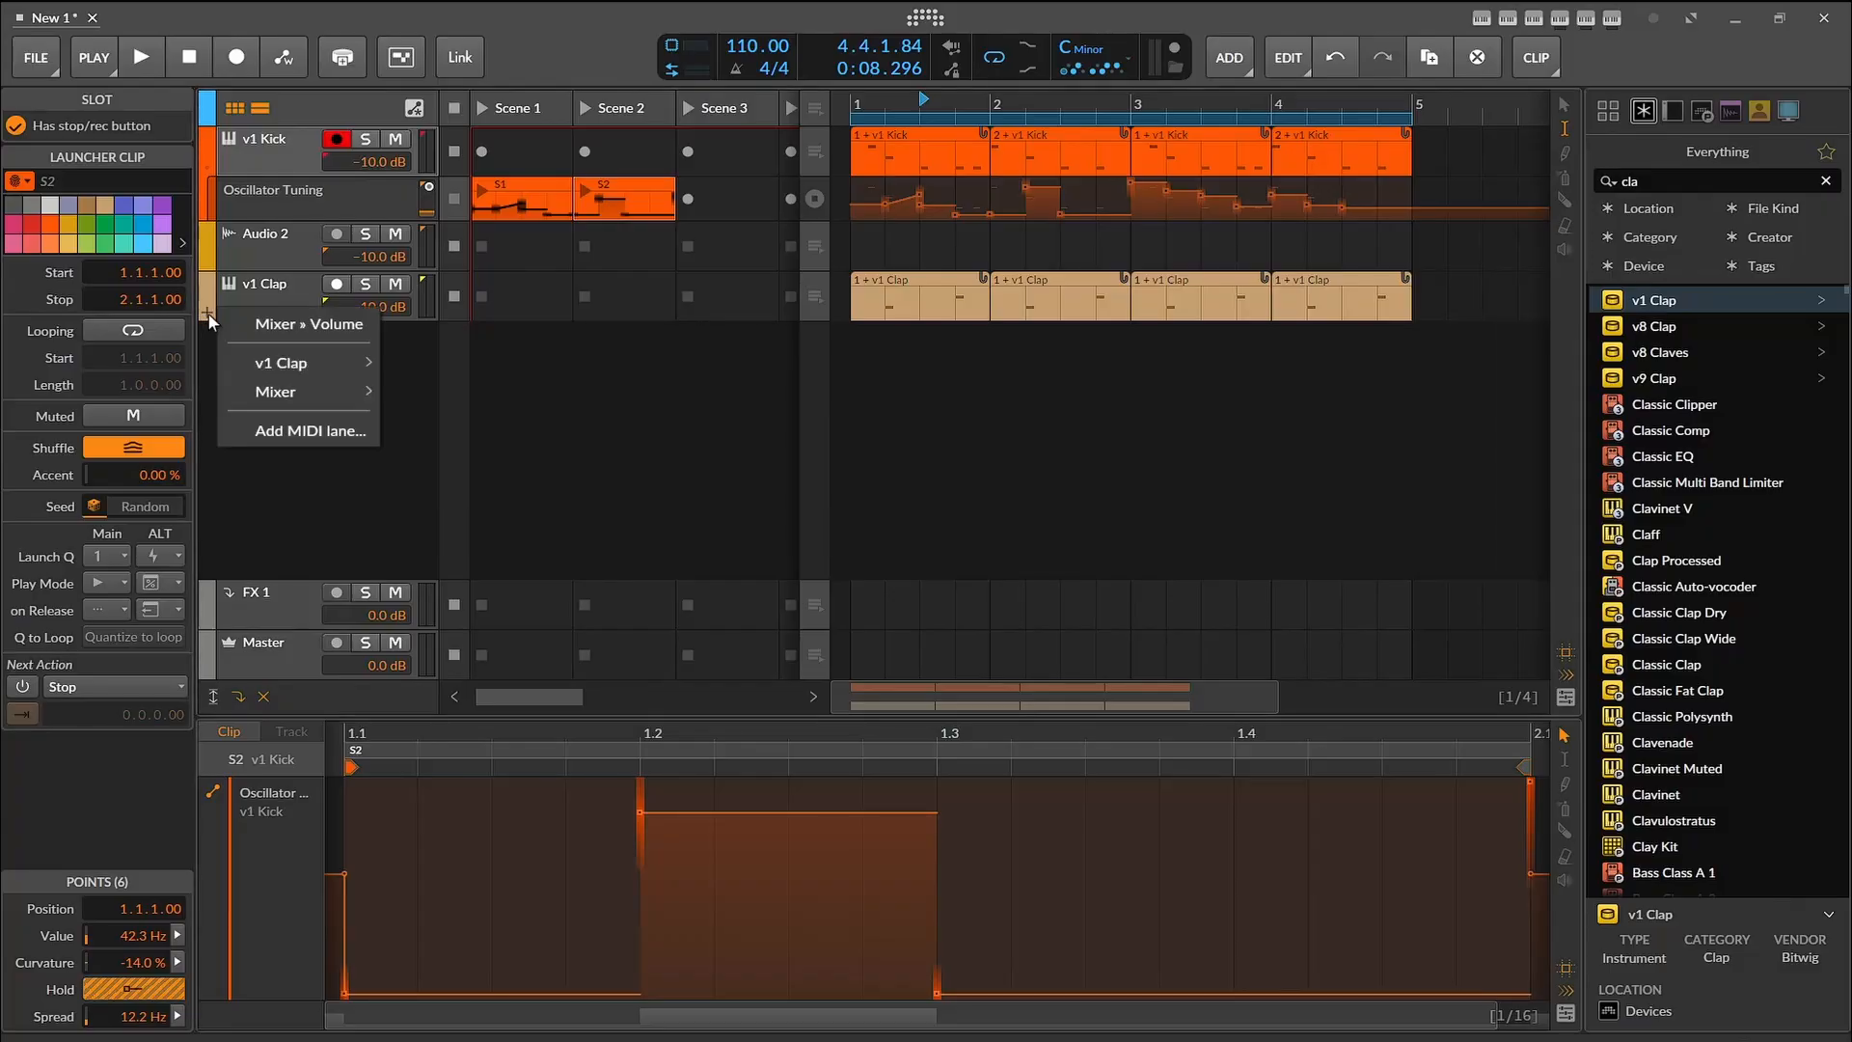
mouse_move(305, 359)
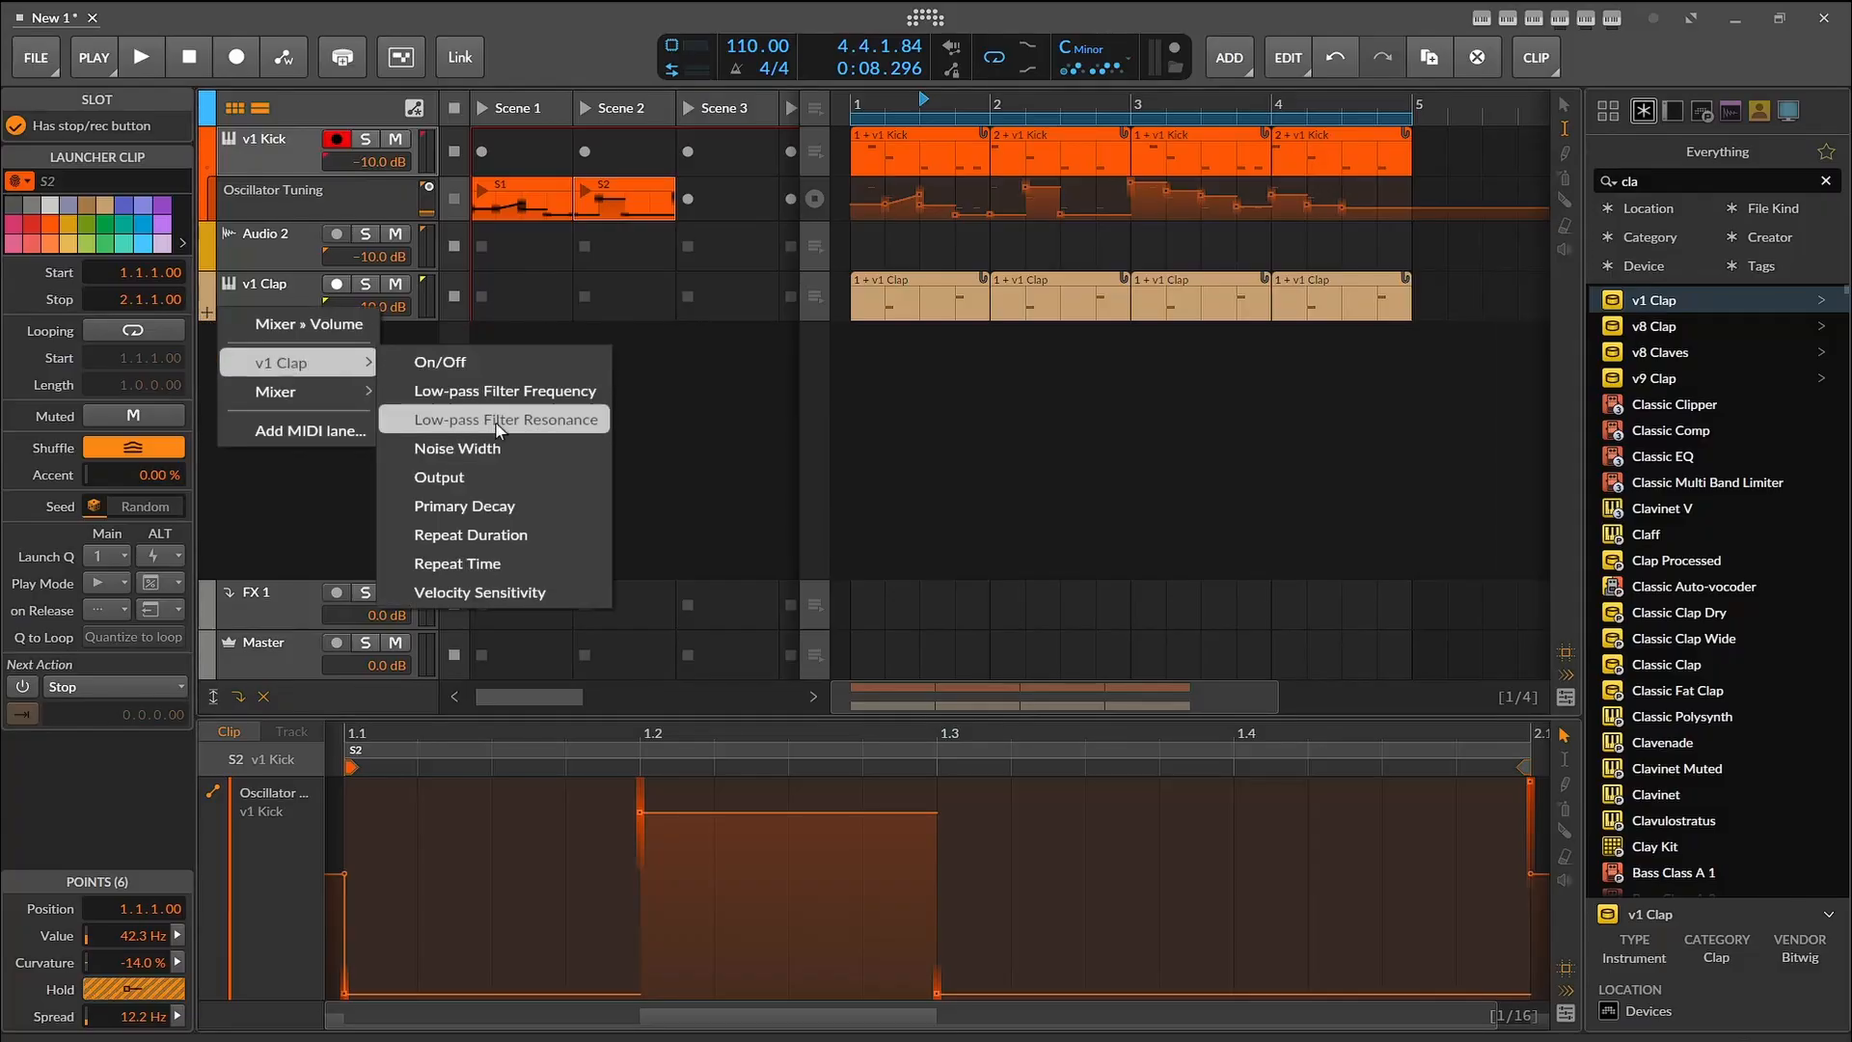
left_click(538, 391)
left_click_drag(609, 193, 618, 344)
left_click(527, 197)
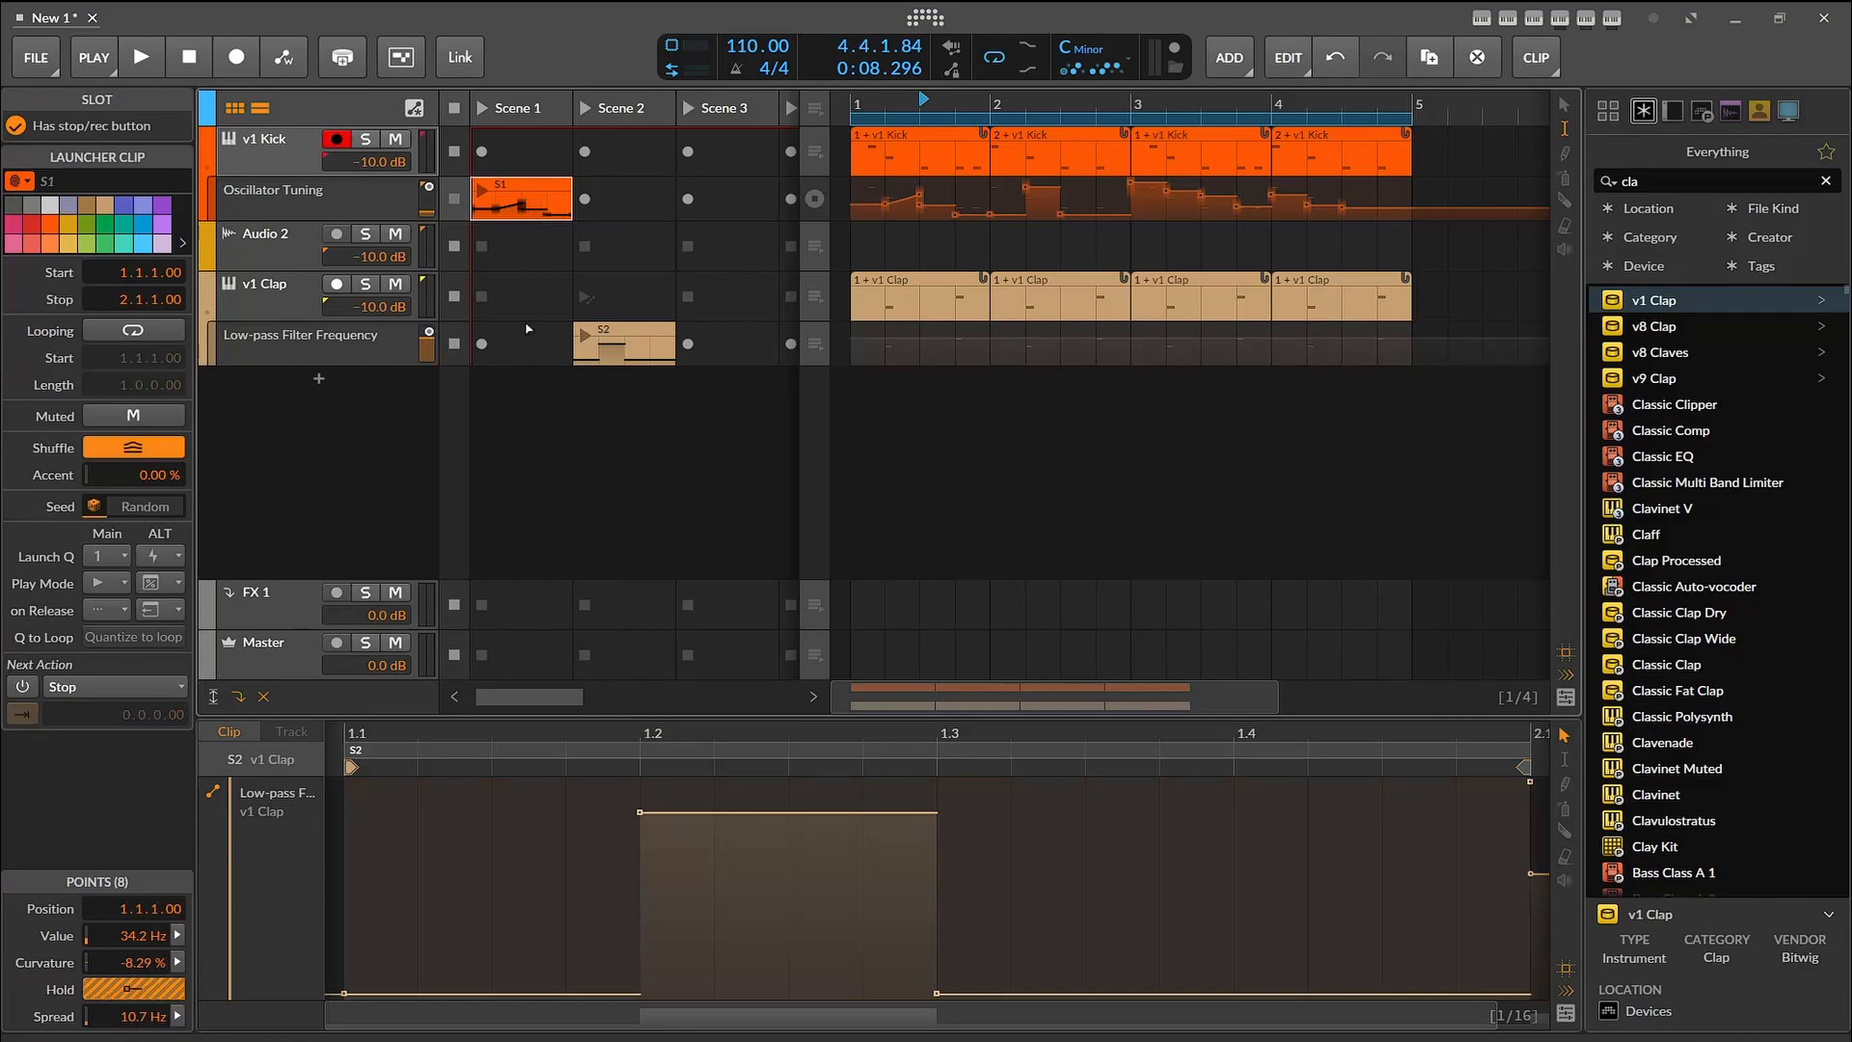
left_click_drag(527, 191, 525, 341)
Step: Audition the S1 automation clip on the Low-pass Filter Frequency lane and stop playback
left_click(484, 343)
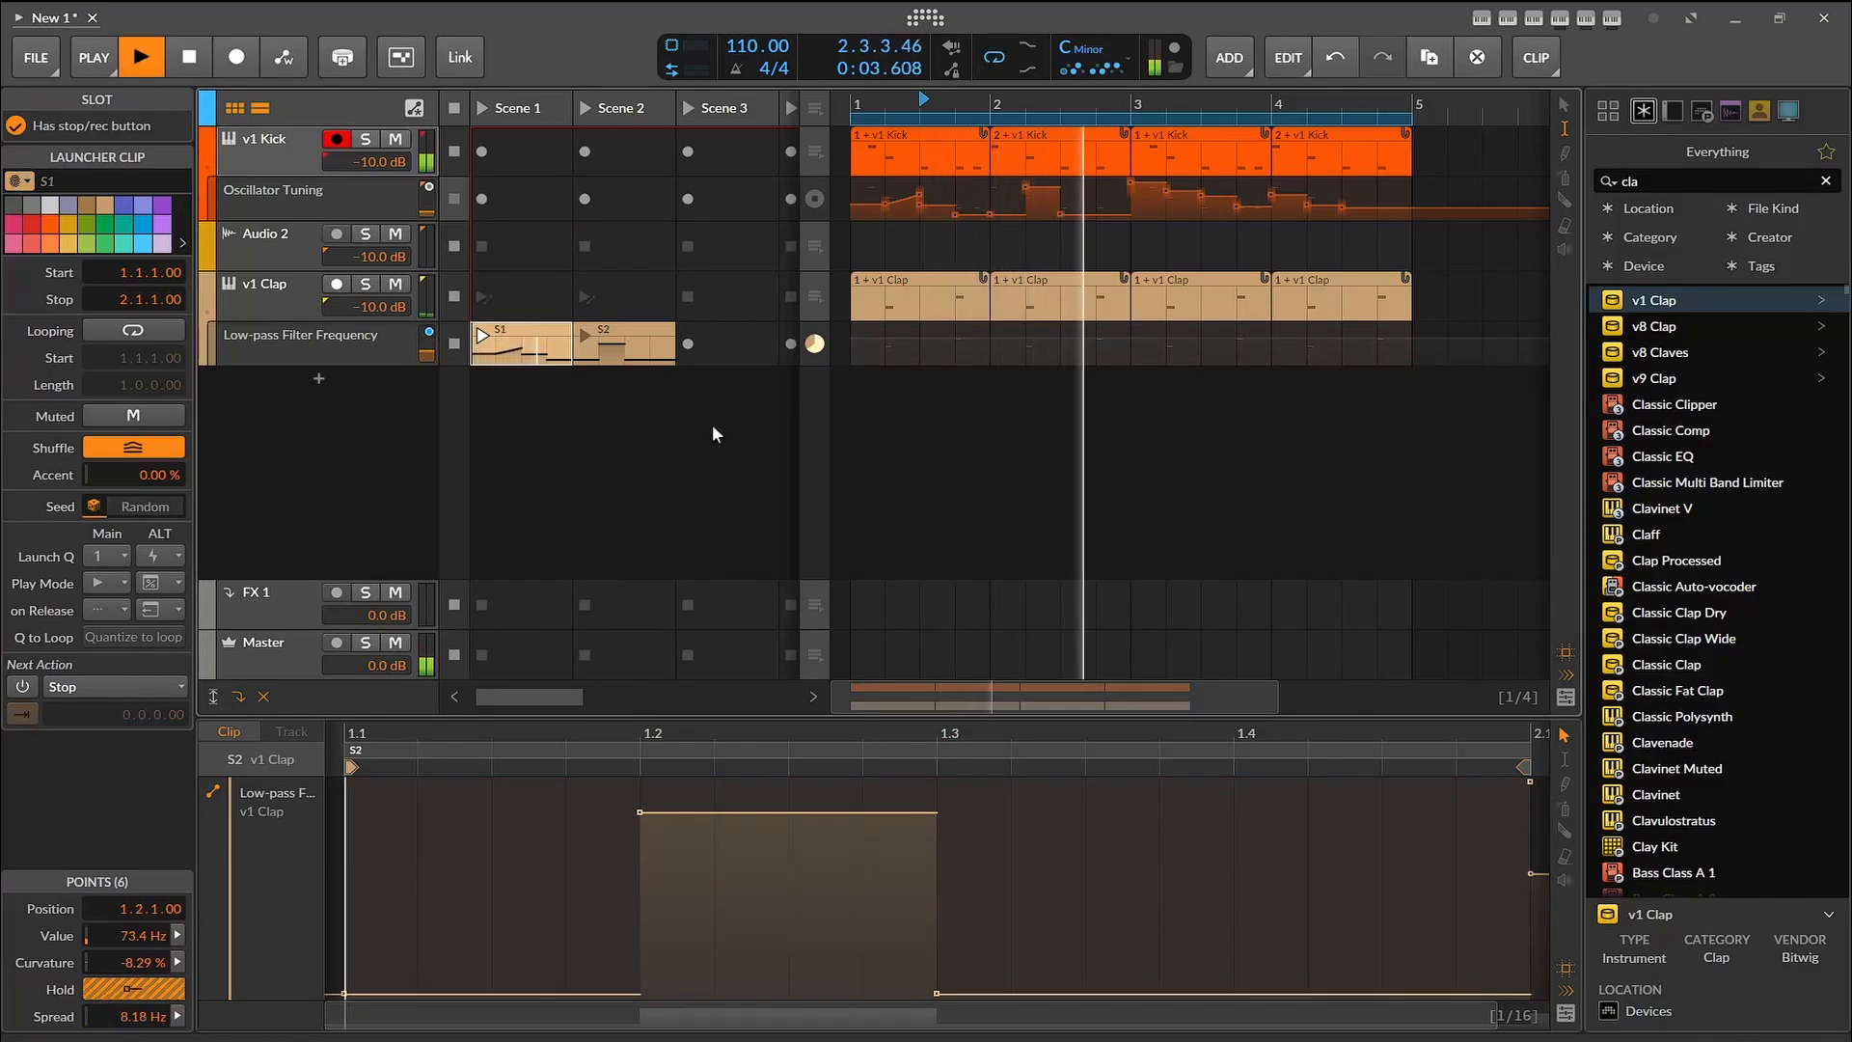
left_click(483, 336)
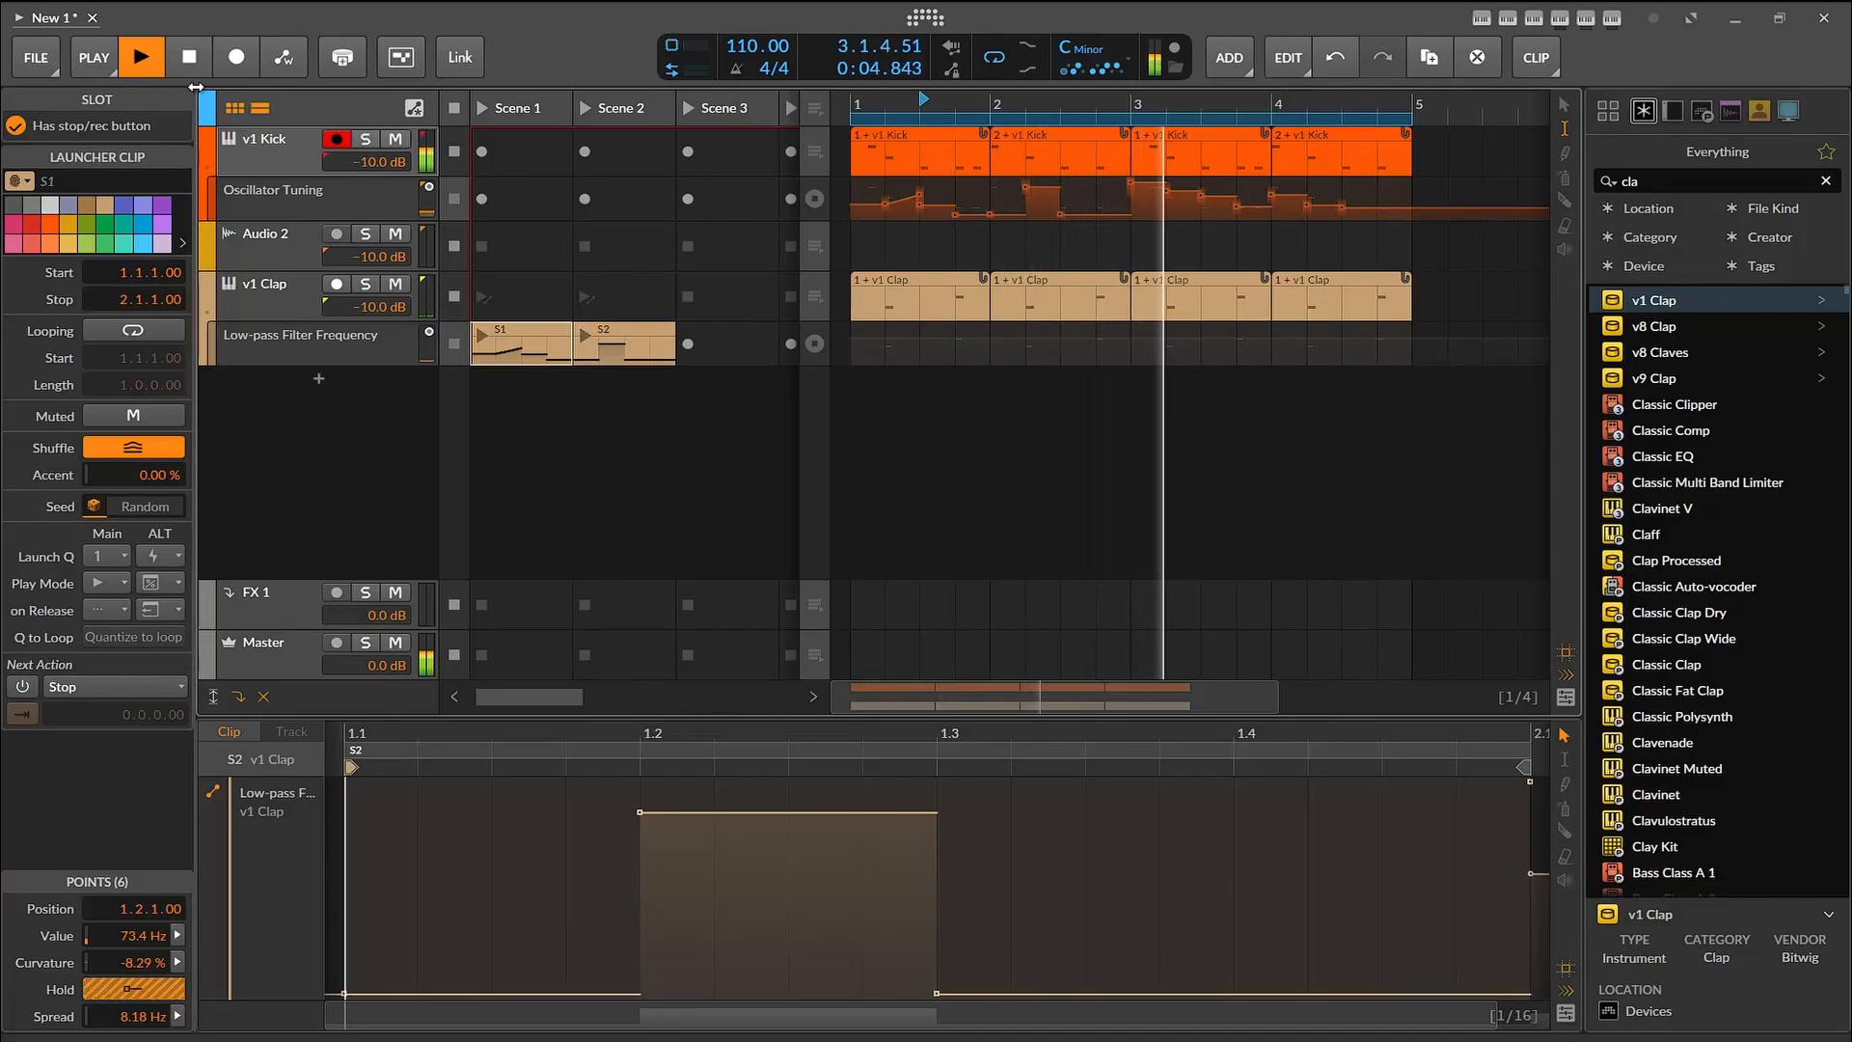
key("space")
Step: Try to place the bar 1 v1 Clap clip from the arranger into a launcher slot
left_click(929, 282)
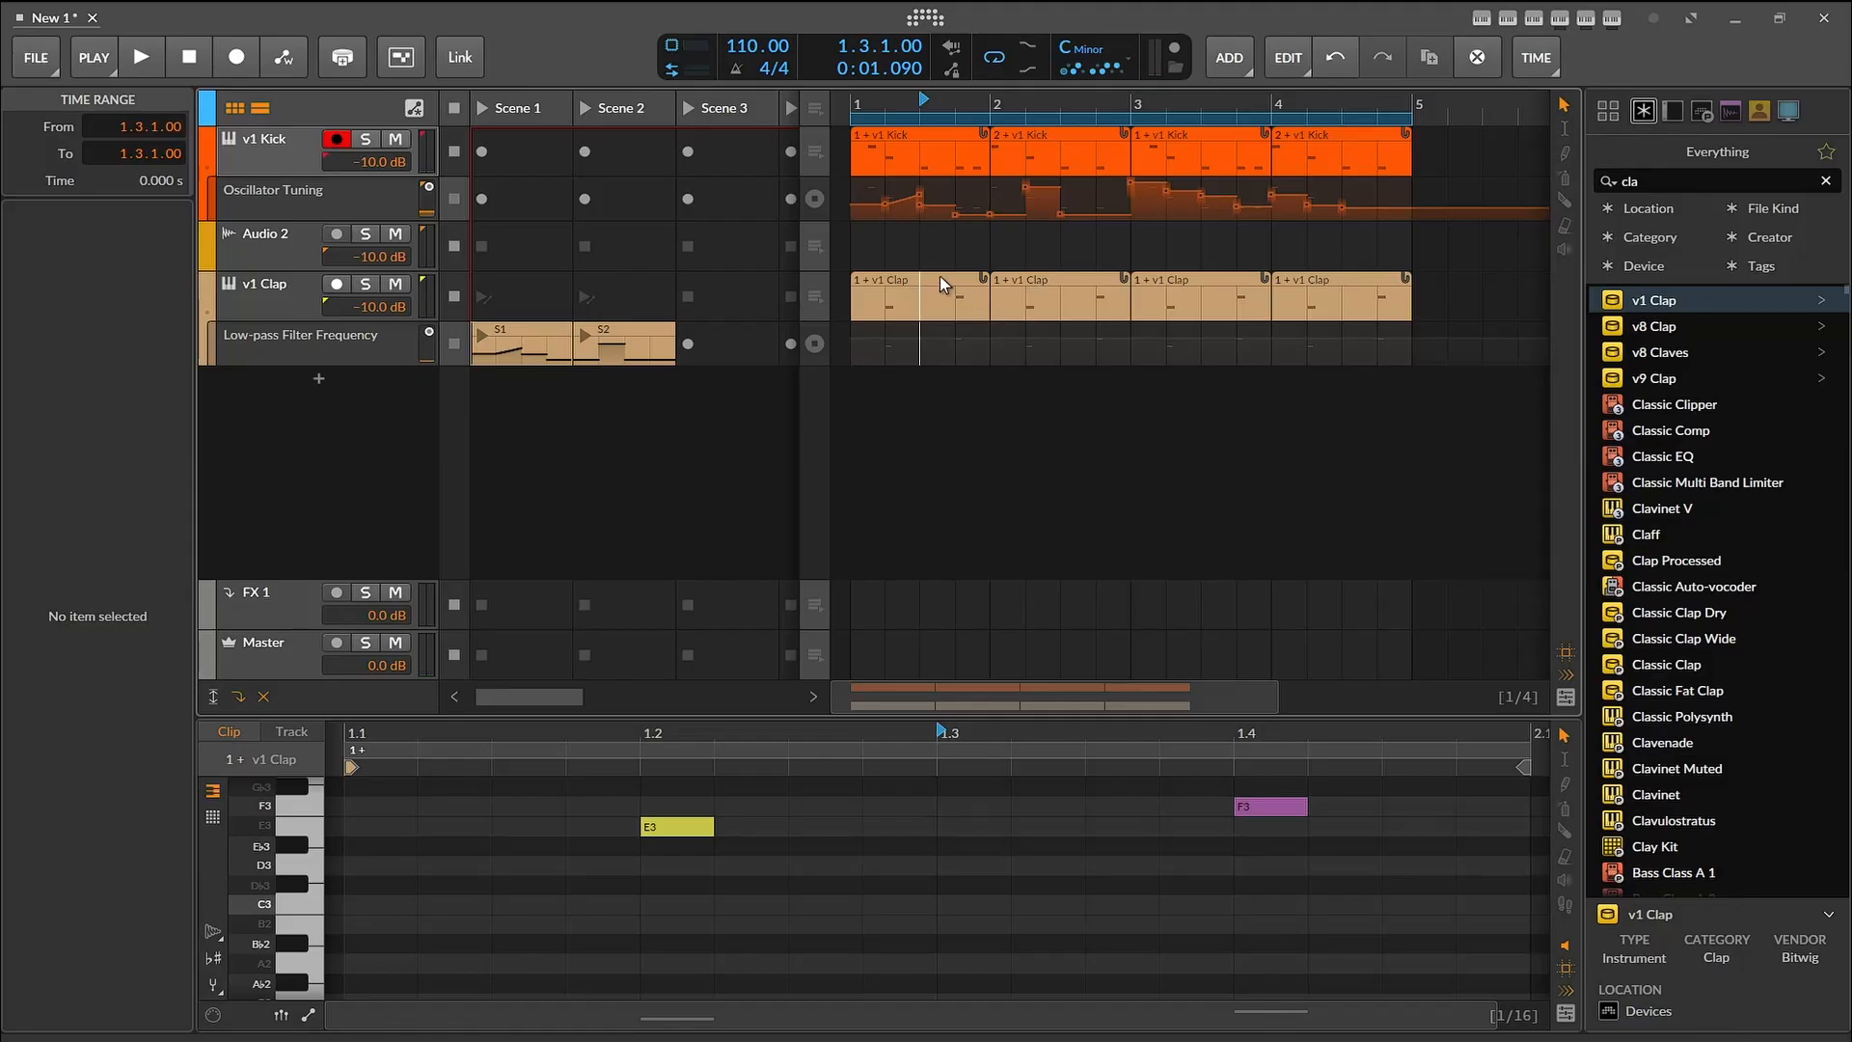
left_click_drag(940, 278, 679, 267)
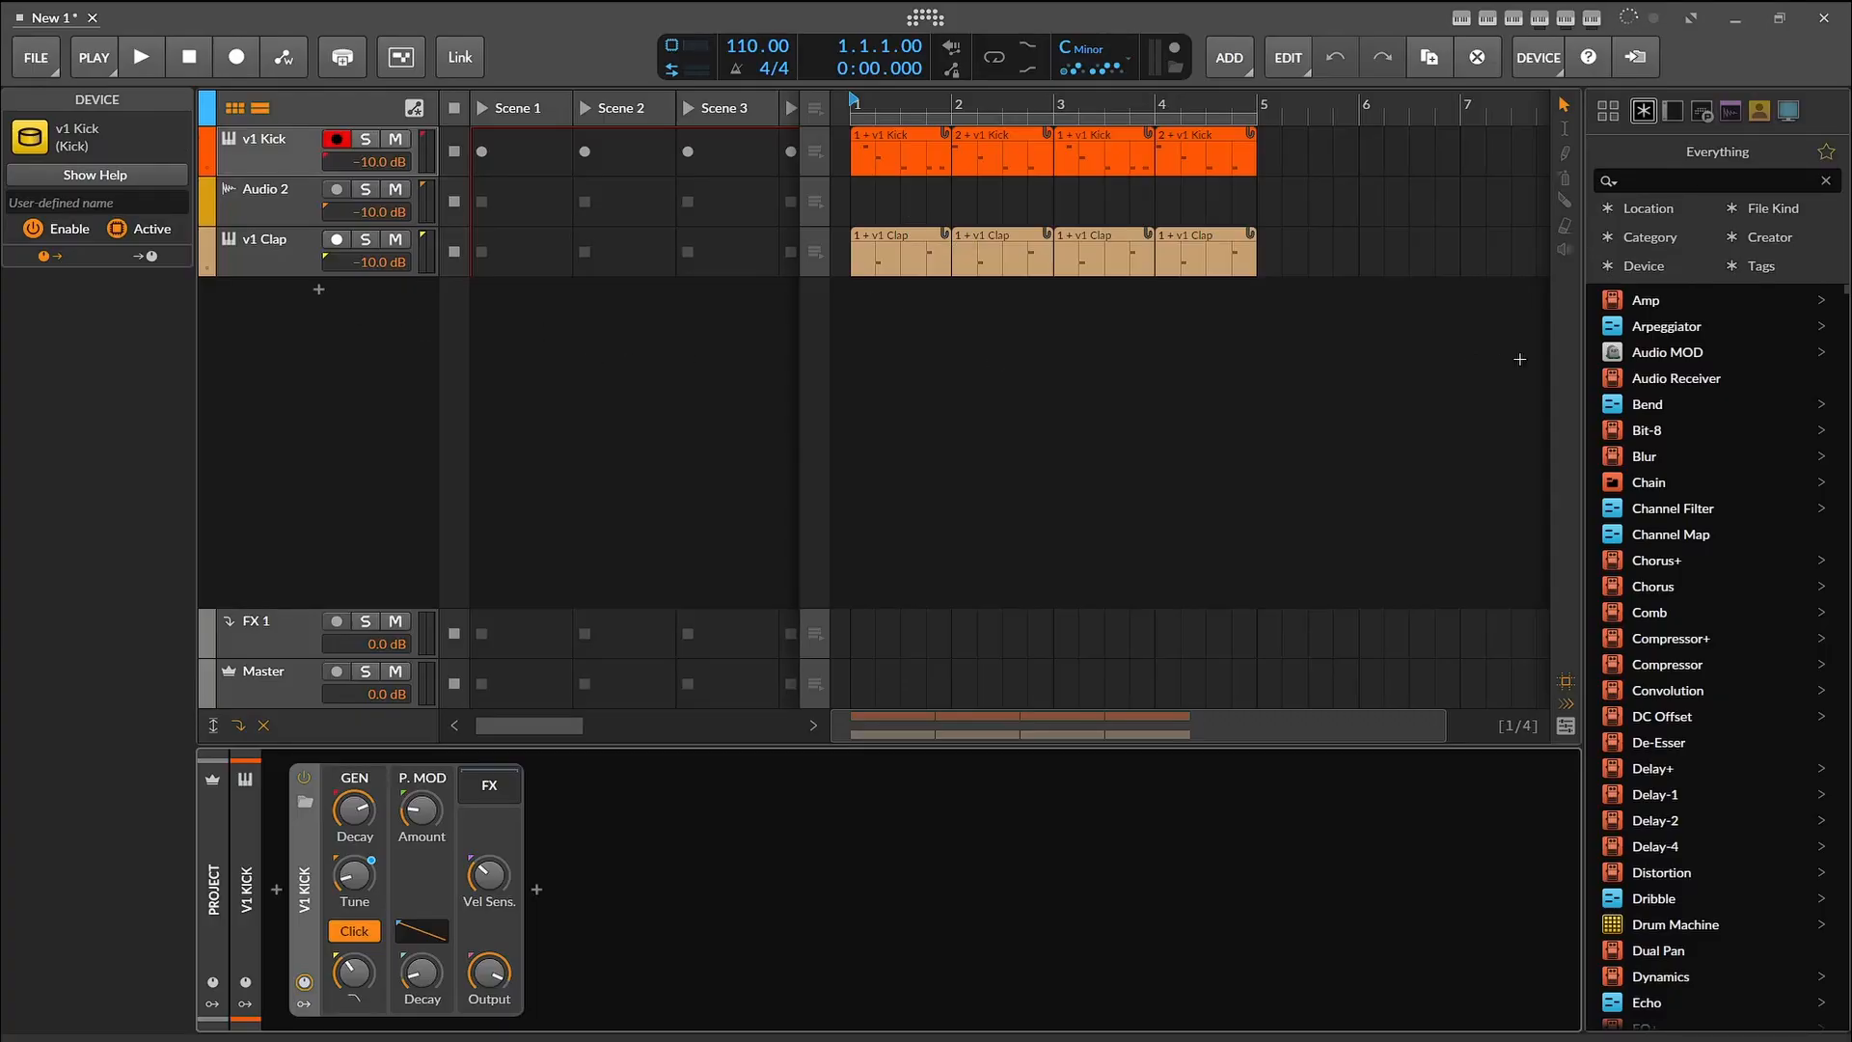
Step: Find the Polymer synth in the device browser and add it as a new instrument track below v1 Clap
scroll(1712, 370, "down", 5)
scroll(1698, 473, "down", 15)
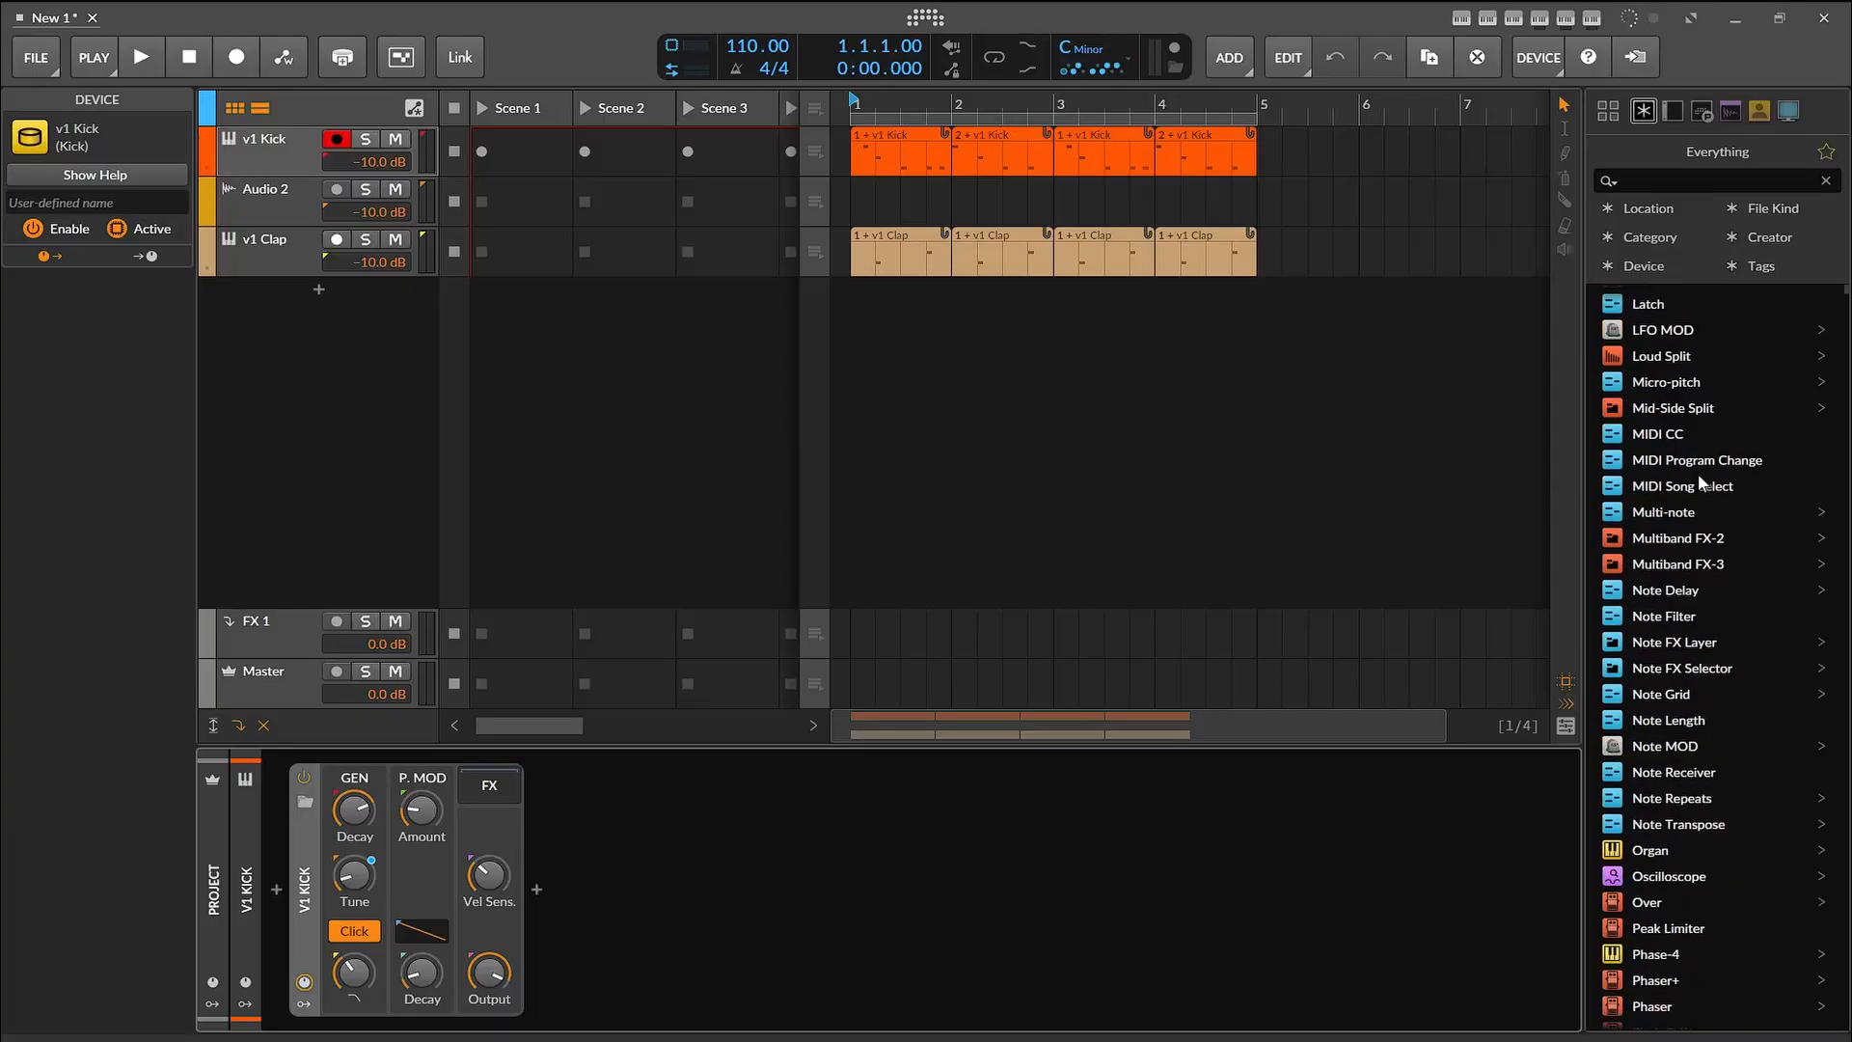
scroll(1698, 472, "down", 15)
scroll(1661, 612, "up", 7)
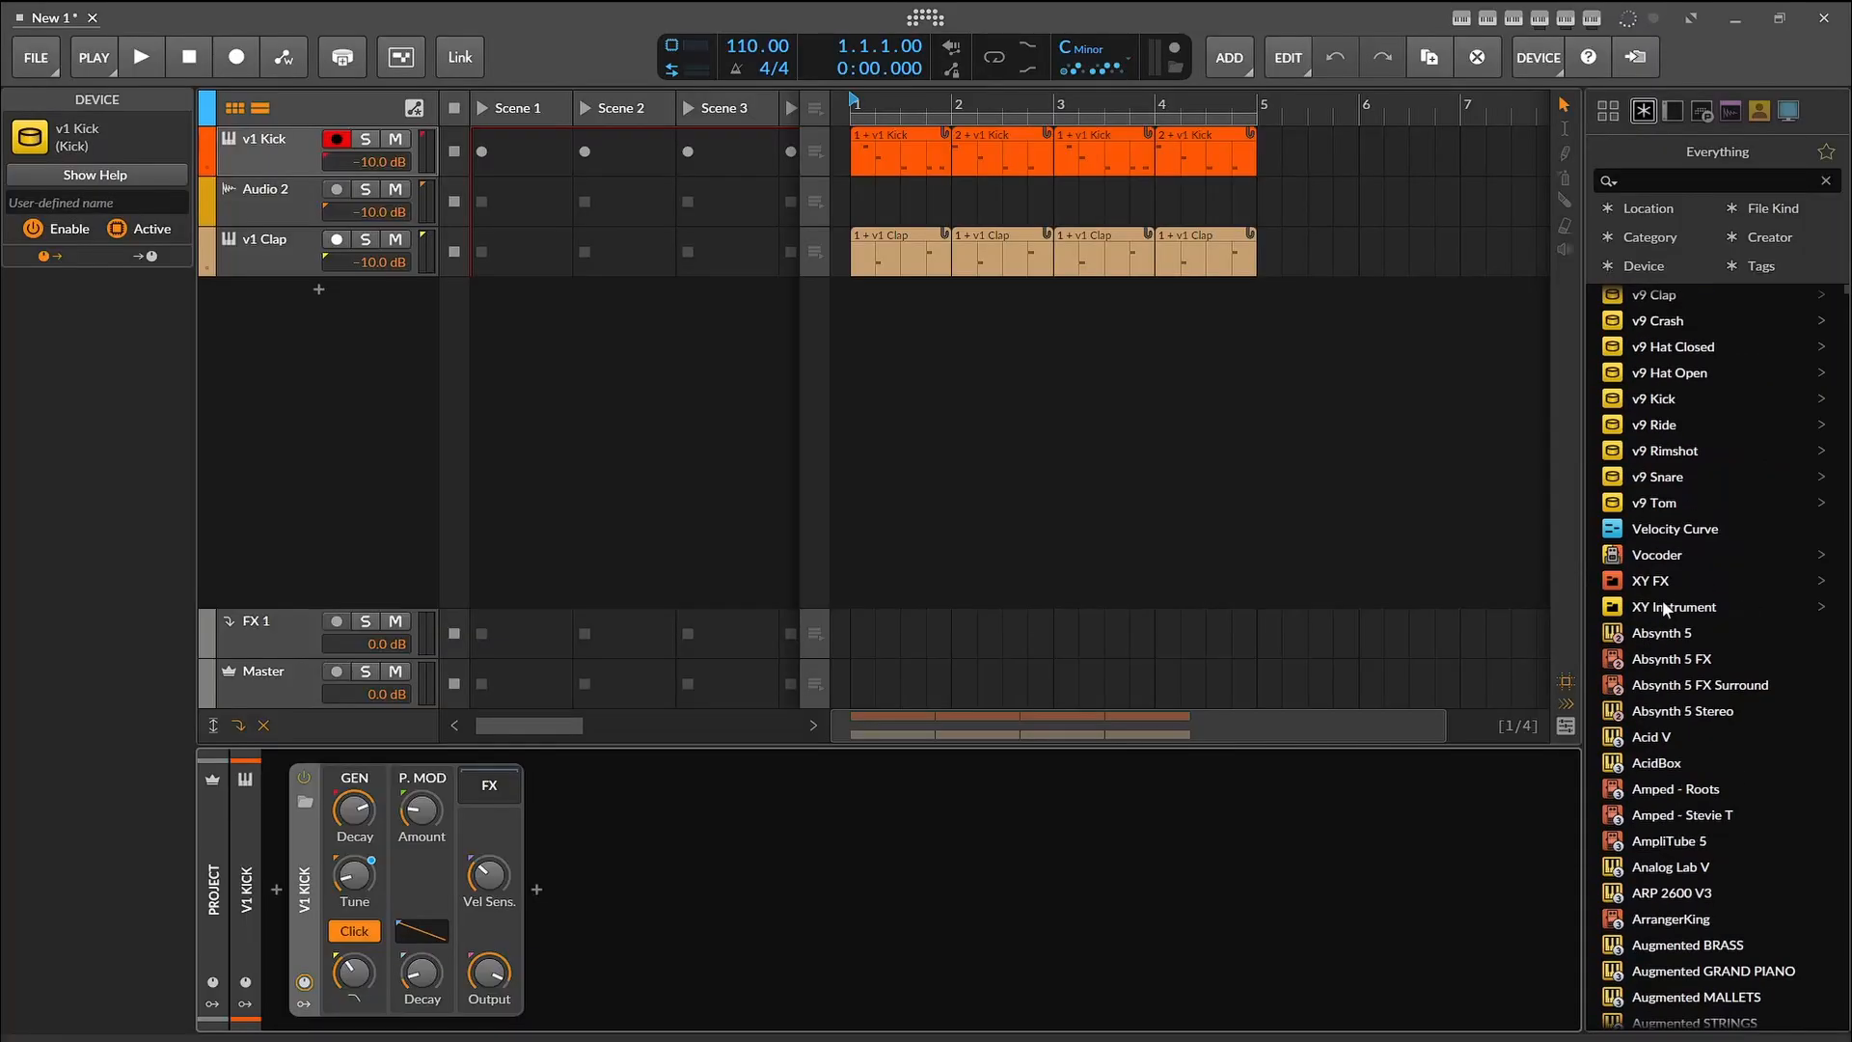
scroll(1702, 559, "up", 20)
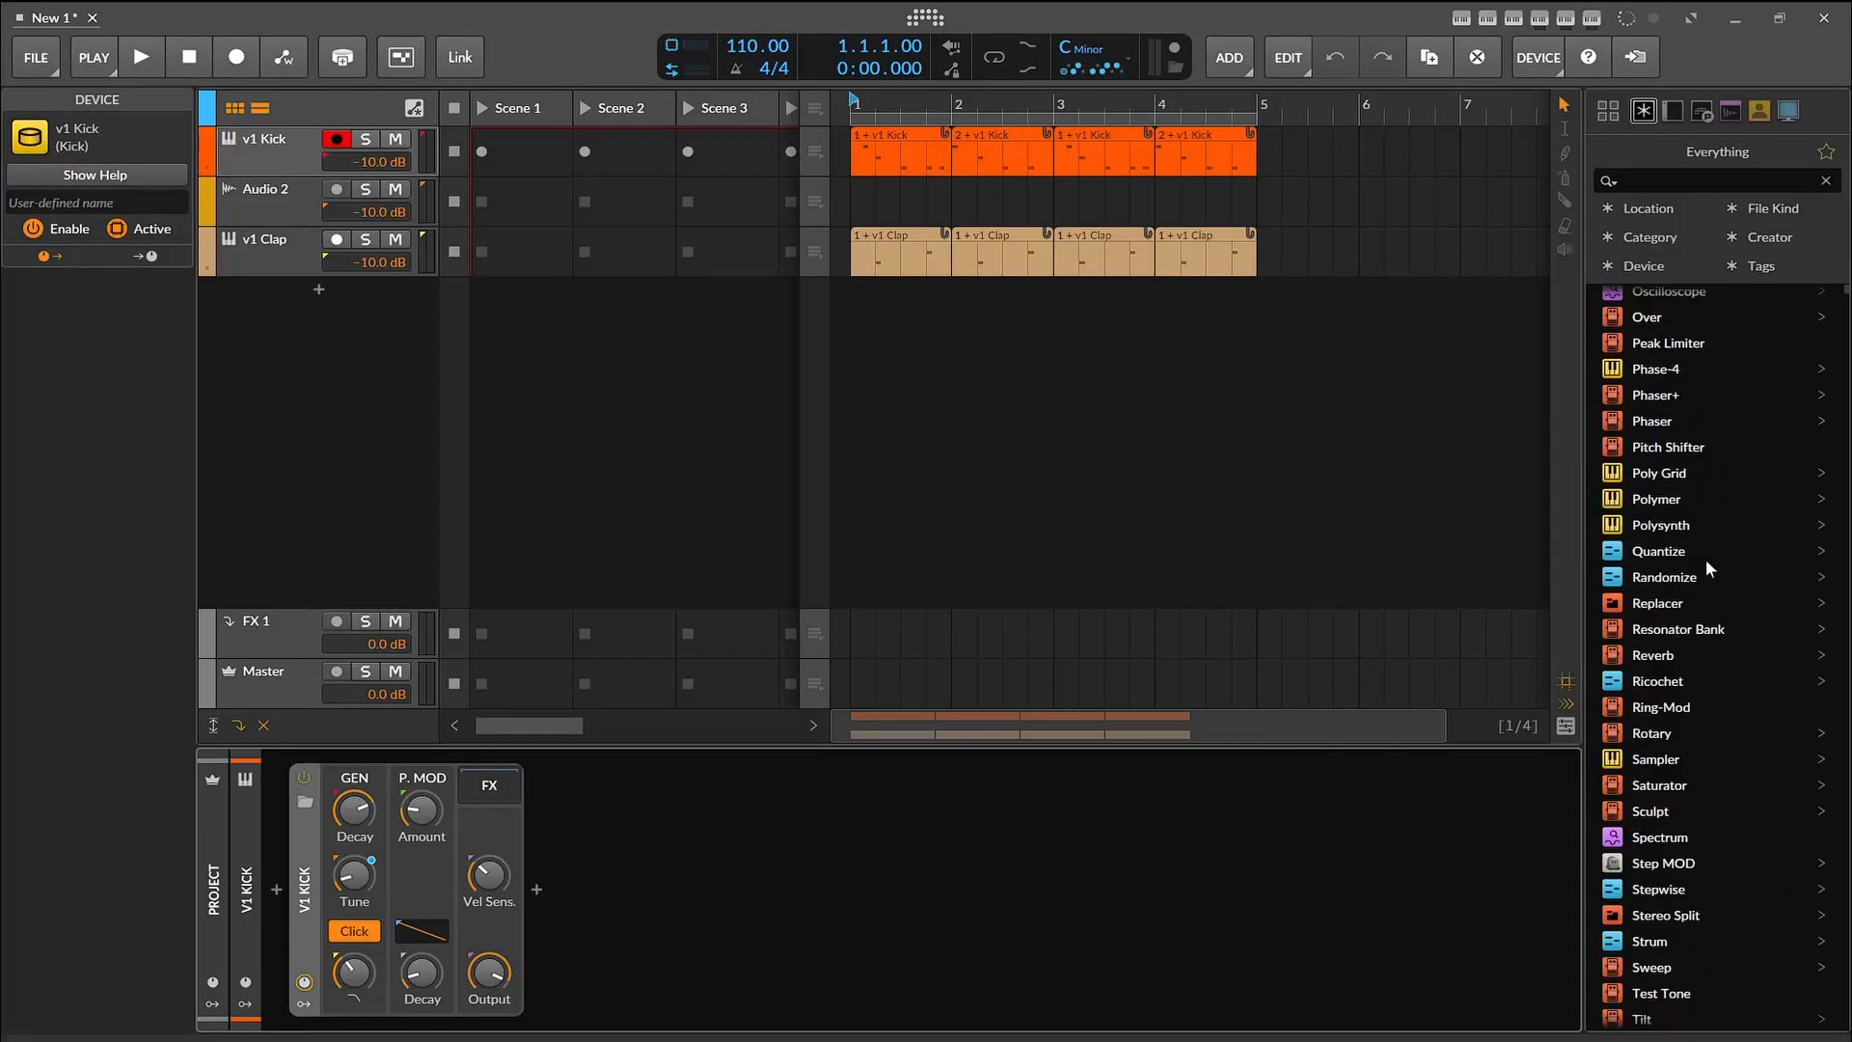
scroll(1706, 558, "down", 4)
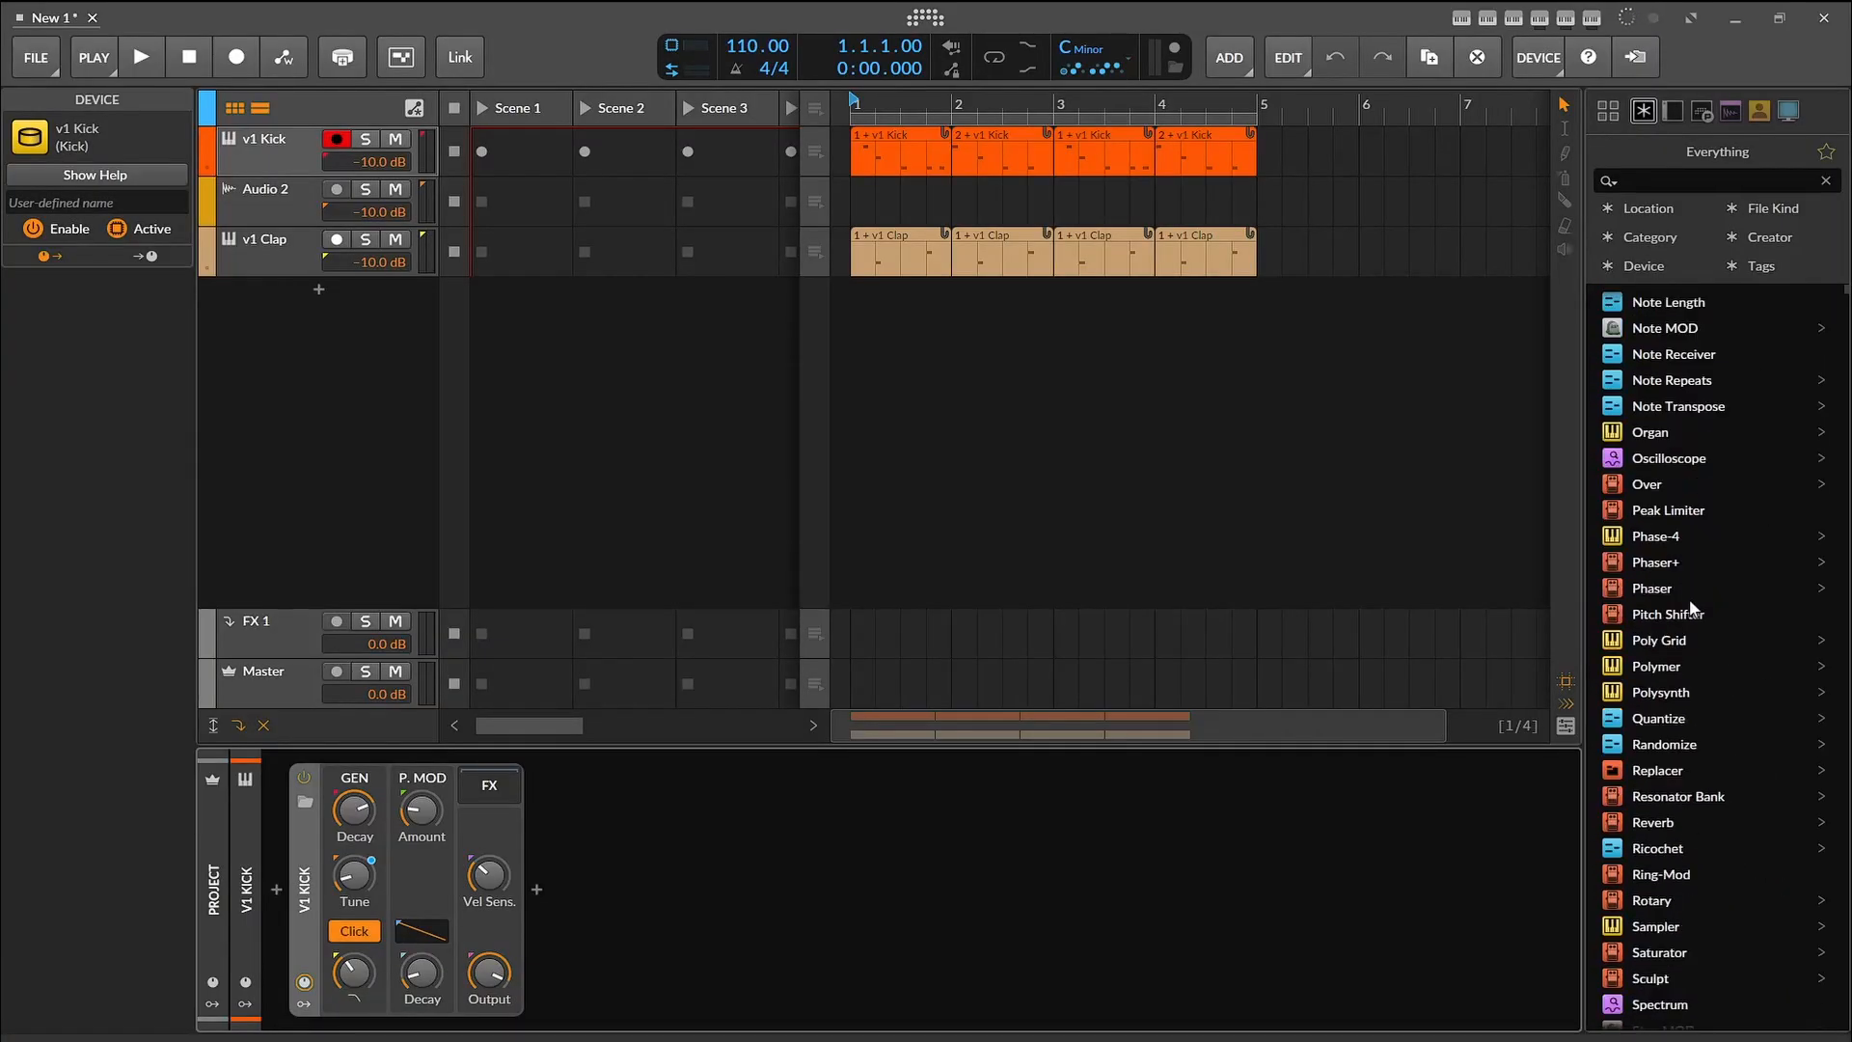
left_click_drag(1691, 665, 469, 376)
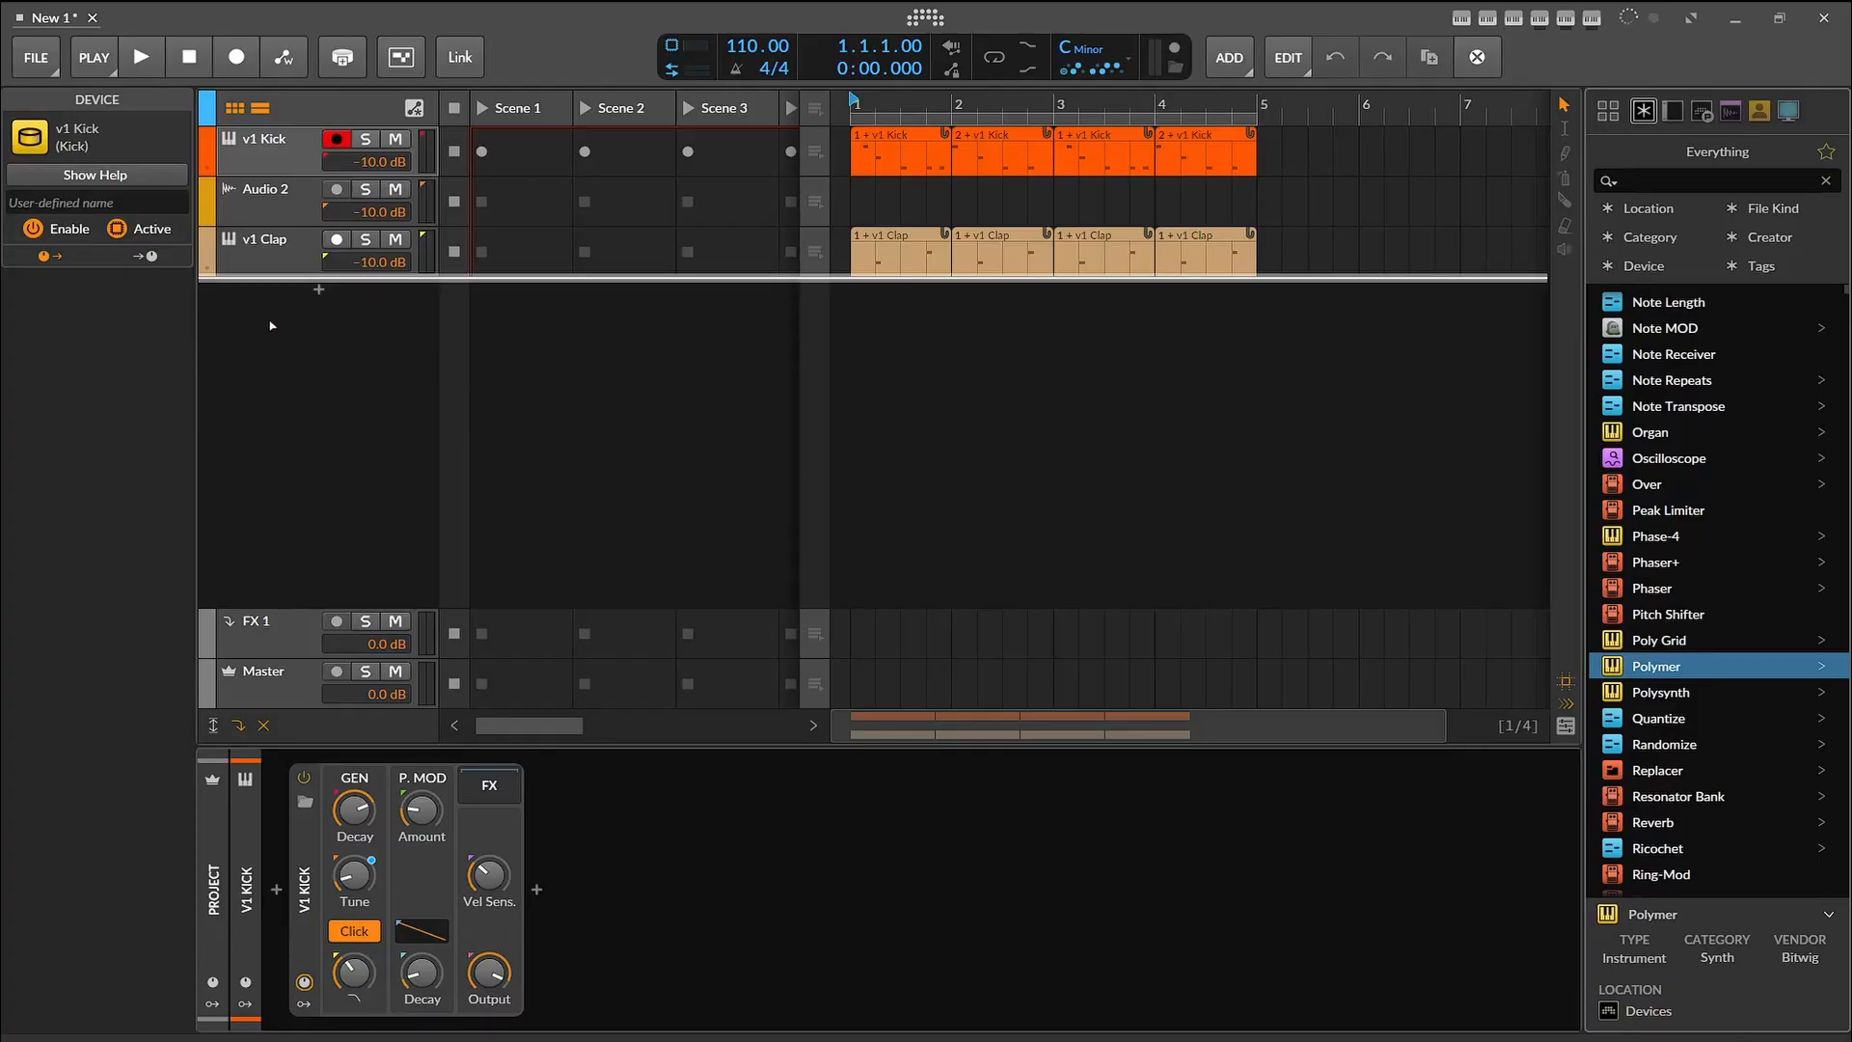
left_click_drag(272, 327, 1046, 115)
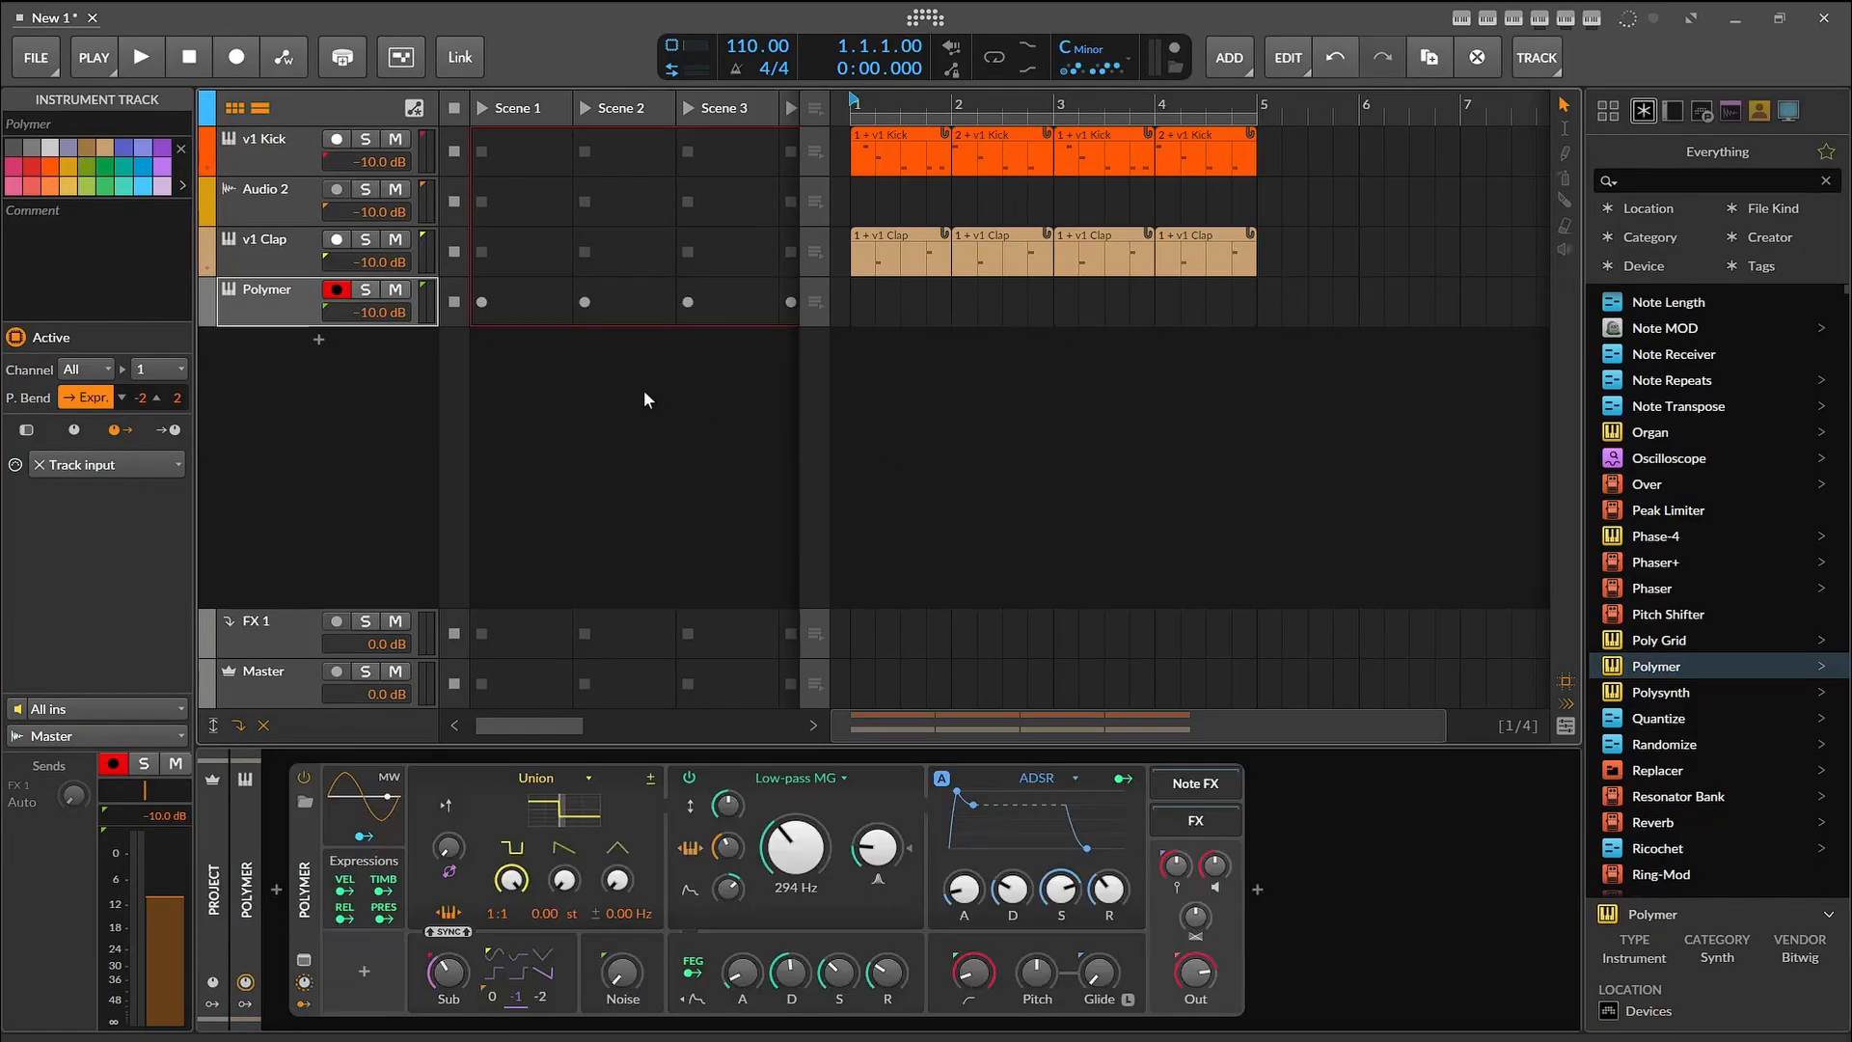
Step: Create a one-bar clip at bar 1 of the Polymer track and copy it into the Scene 1 launcher slot
left_click(875, 319)
double_click(876, 319)
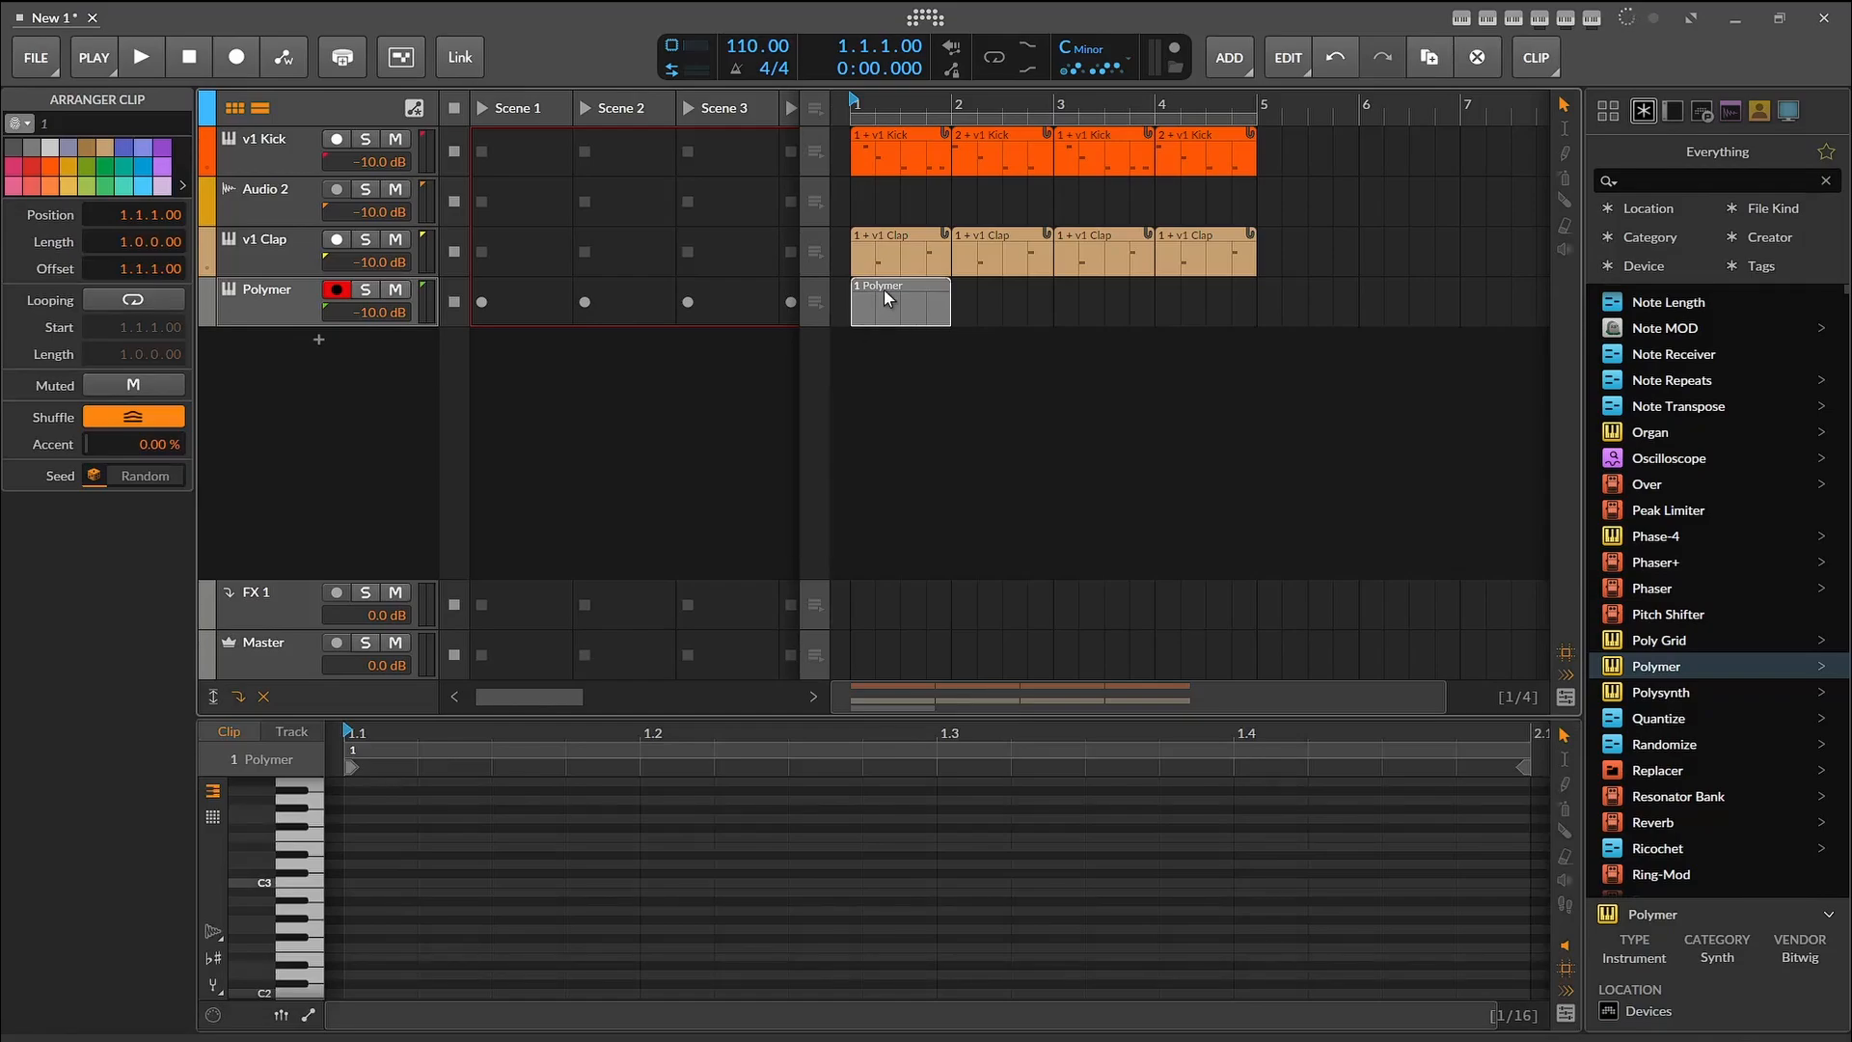
left_click_drag(884, 290, 507, 315)
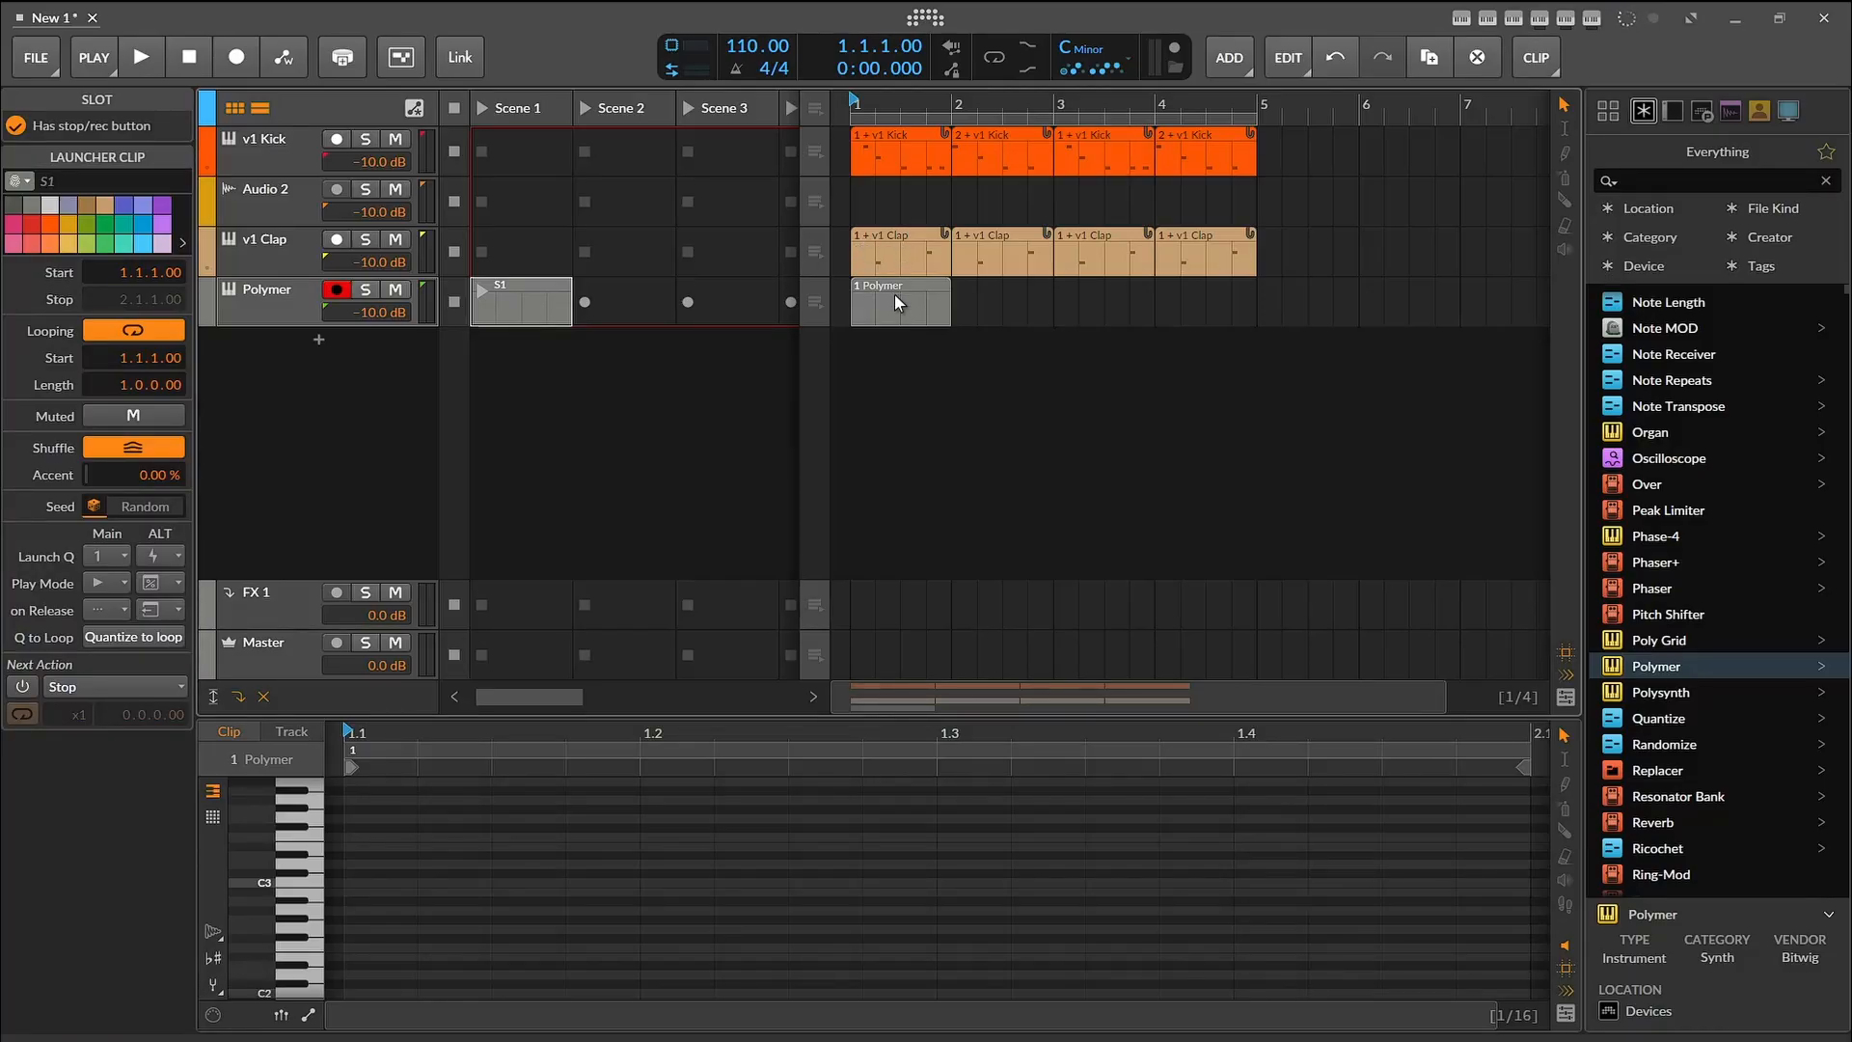
Step: Place a linked alias of the Polymer clip at bar 2 and delete the launcher copy in Scene 1
left_click_drag(894, 293, 991, 292)
left_click_drag(1000, 294, 1000, 296)
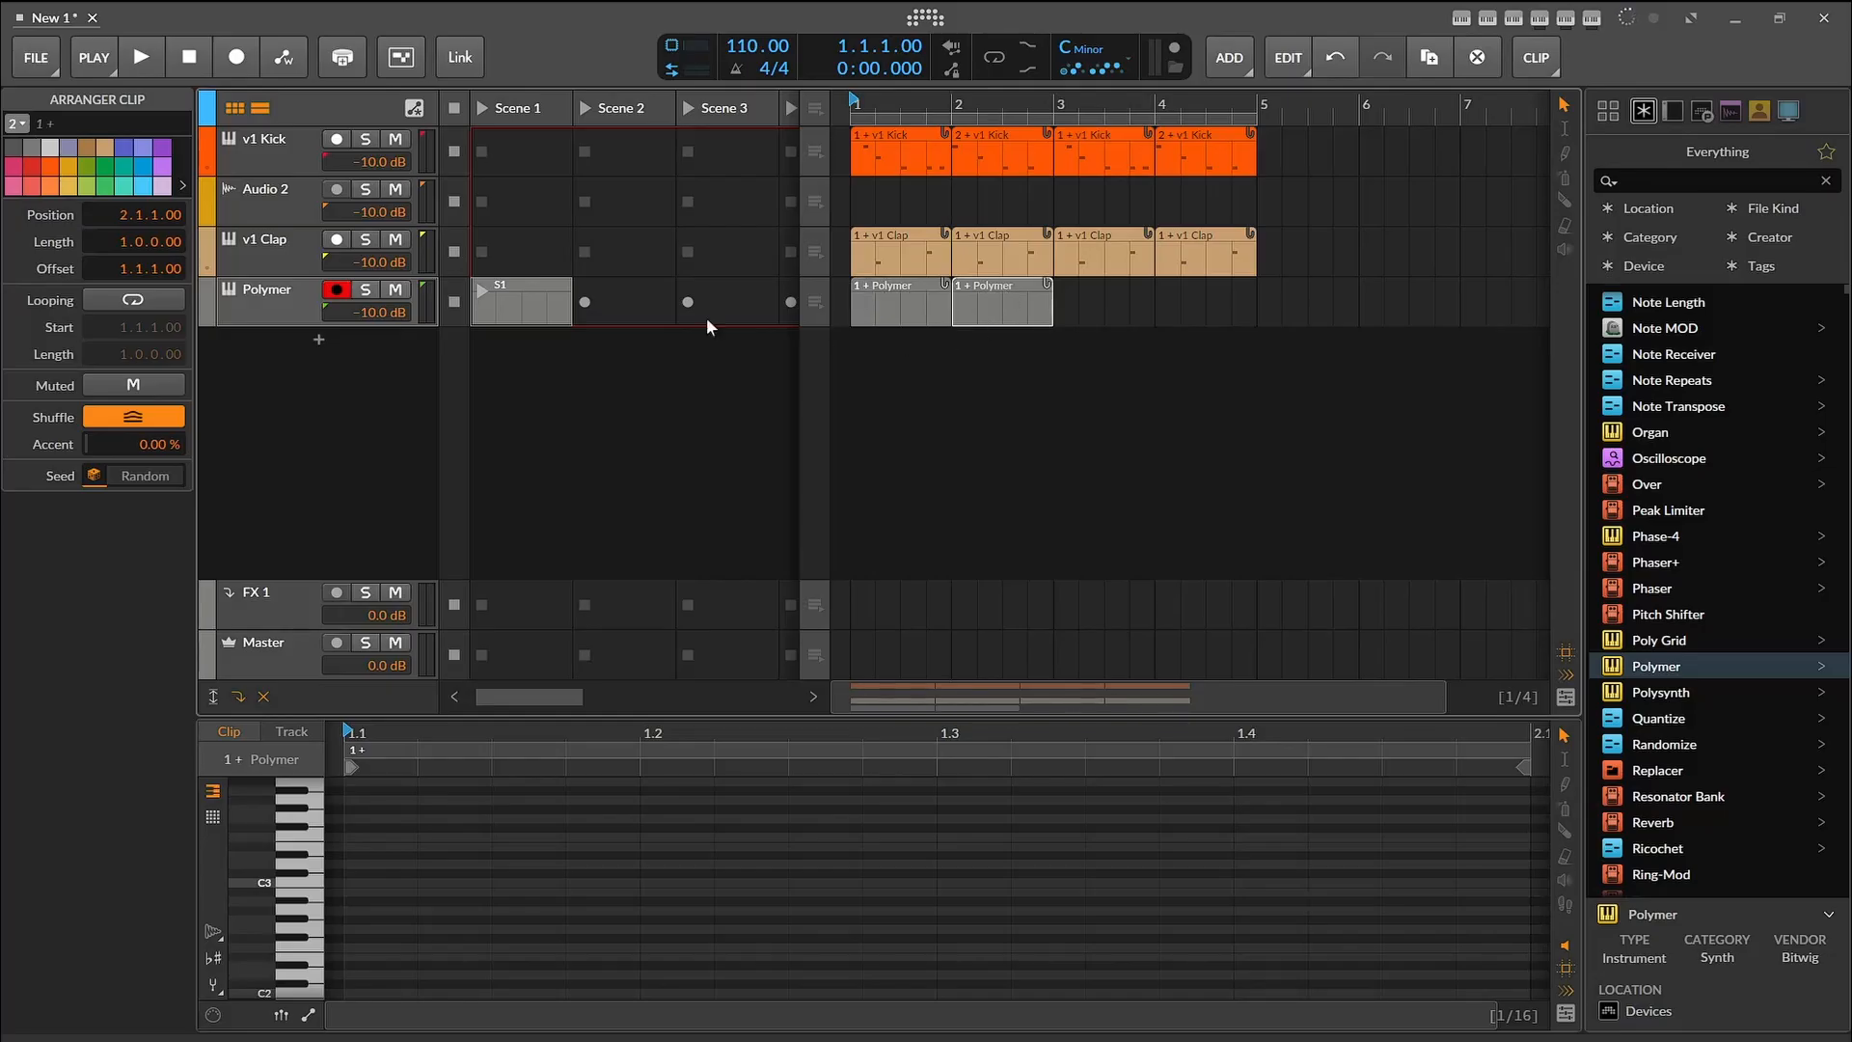
left_click(531, 291)
key("Delete")
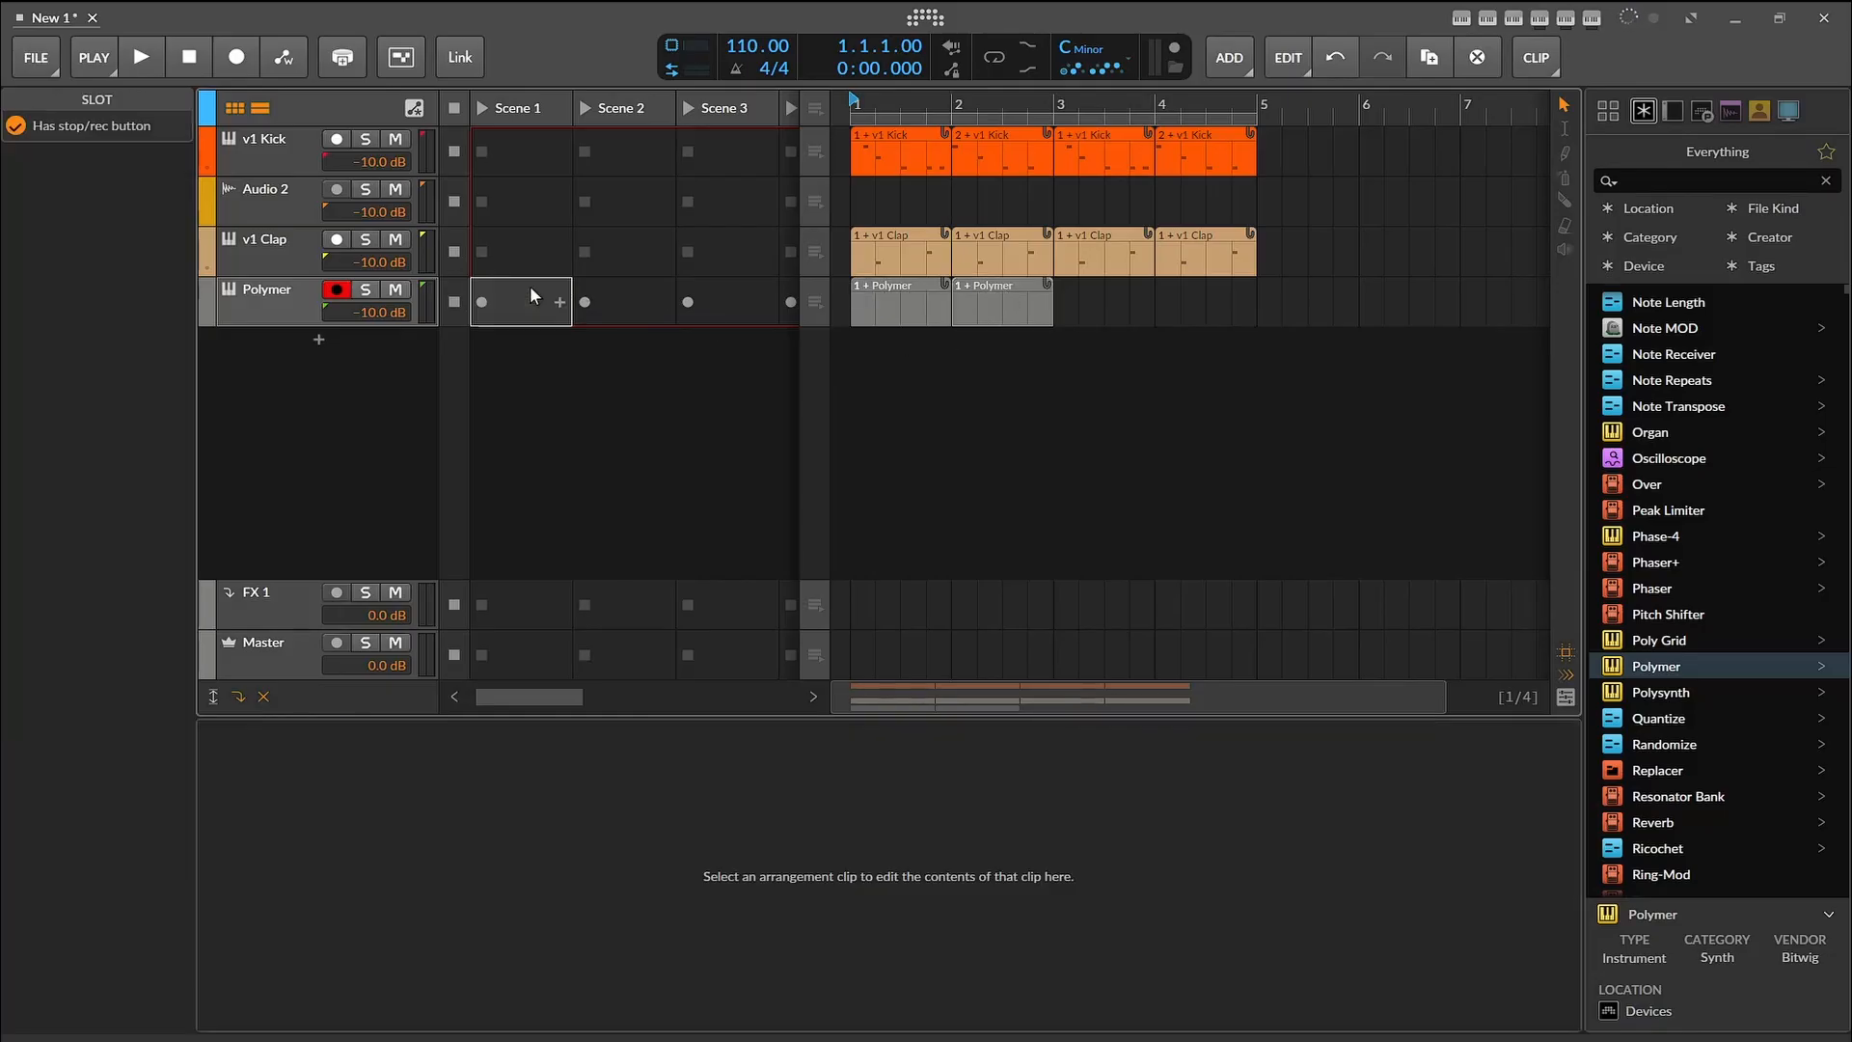
Step: Copy the aliased bar 1 Polymer clip into the Scene 1 launcher slot and delete that launcher copy
left_click(893, 290)
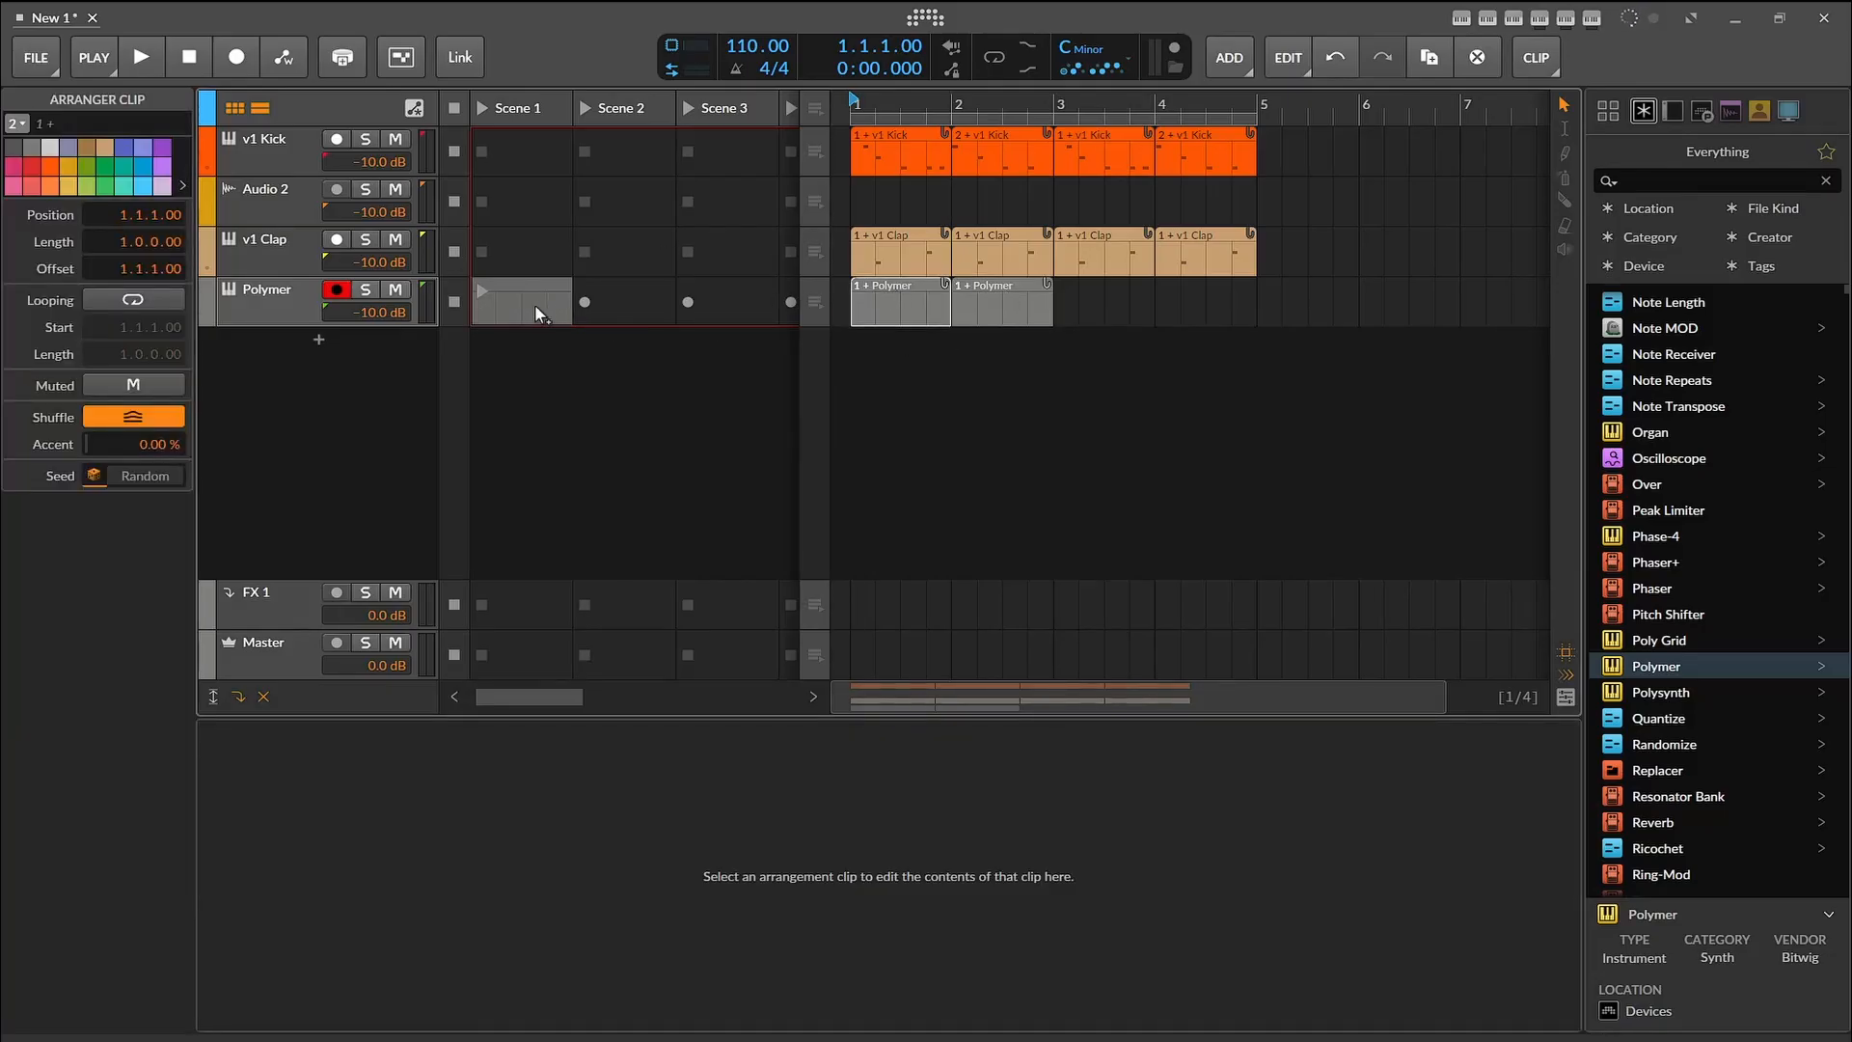
left_click_drag(535, 304, 535, 304)
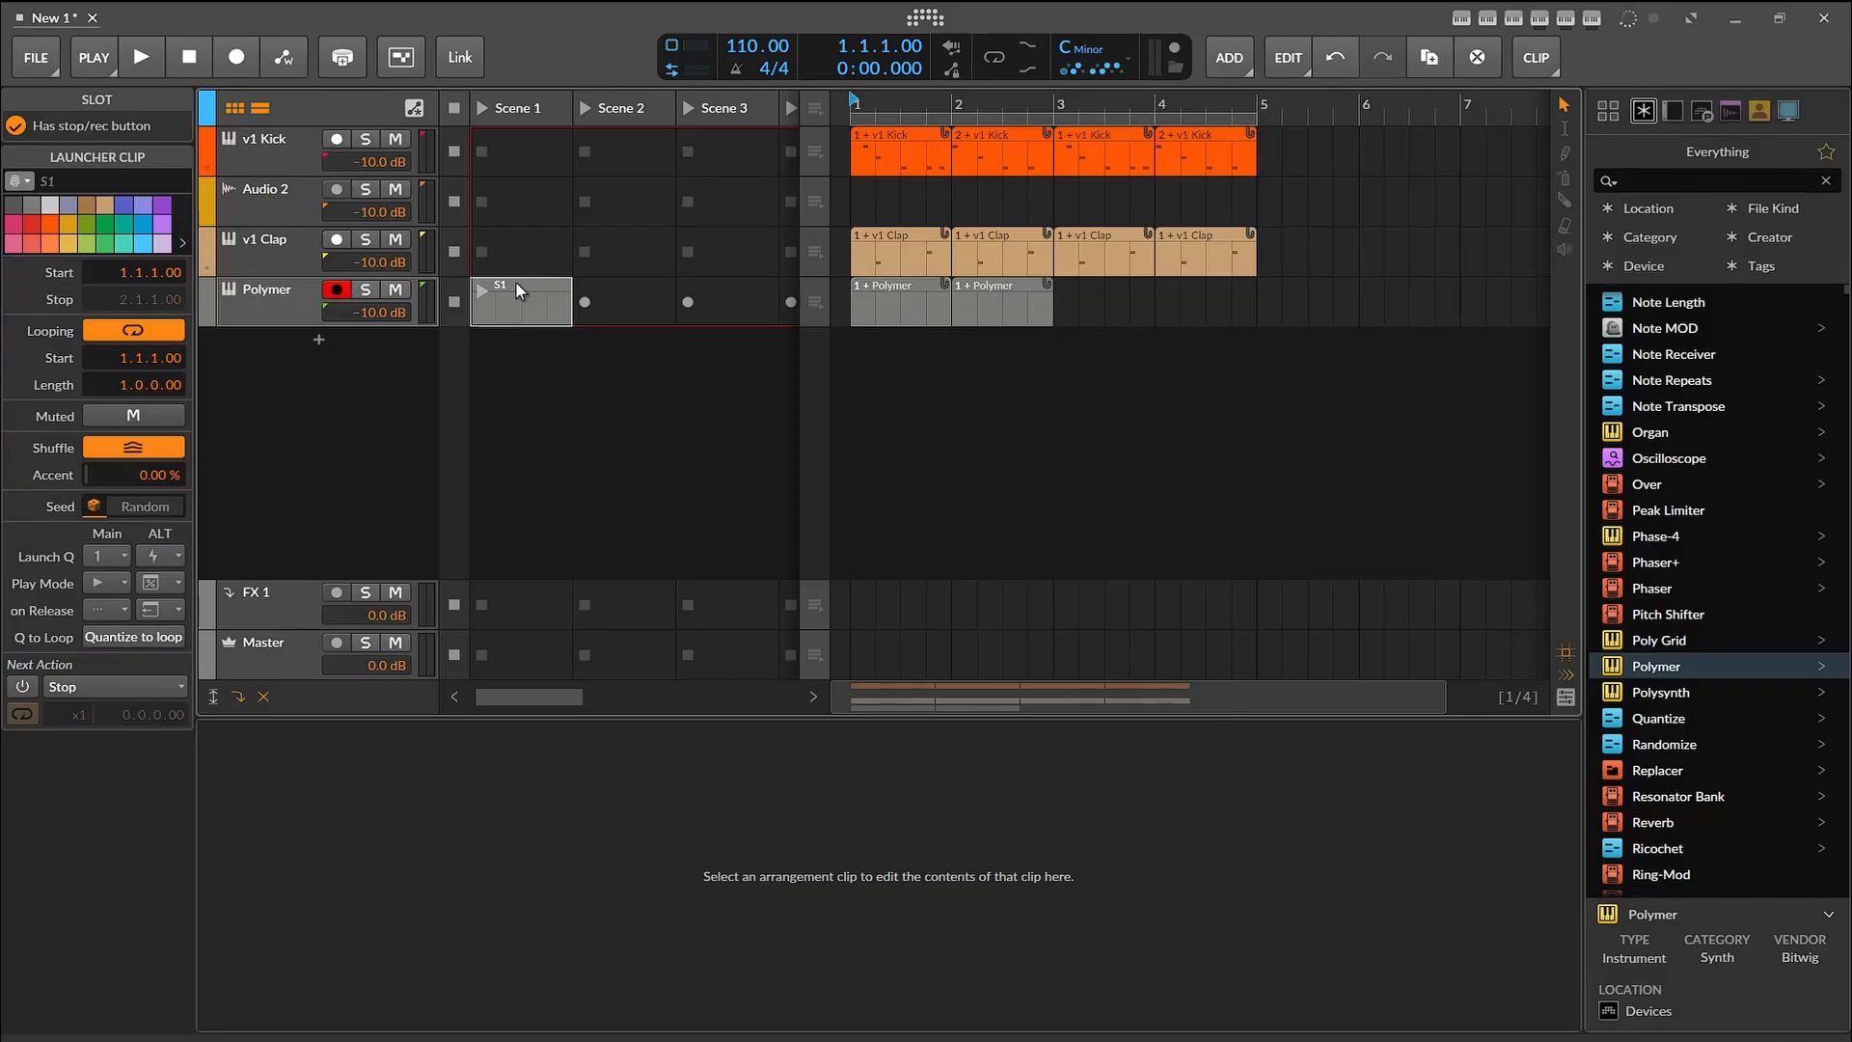
left_click(515, 281)
key("Delete")
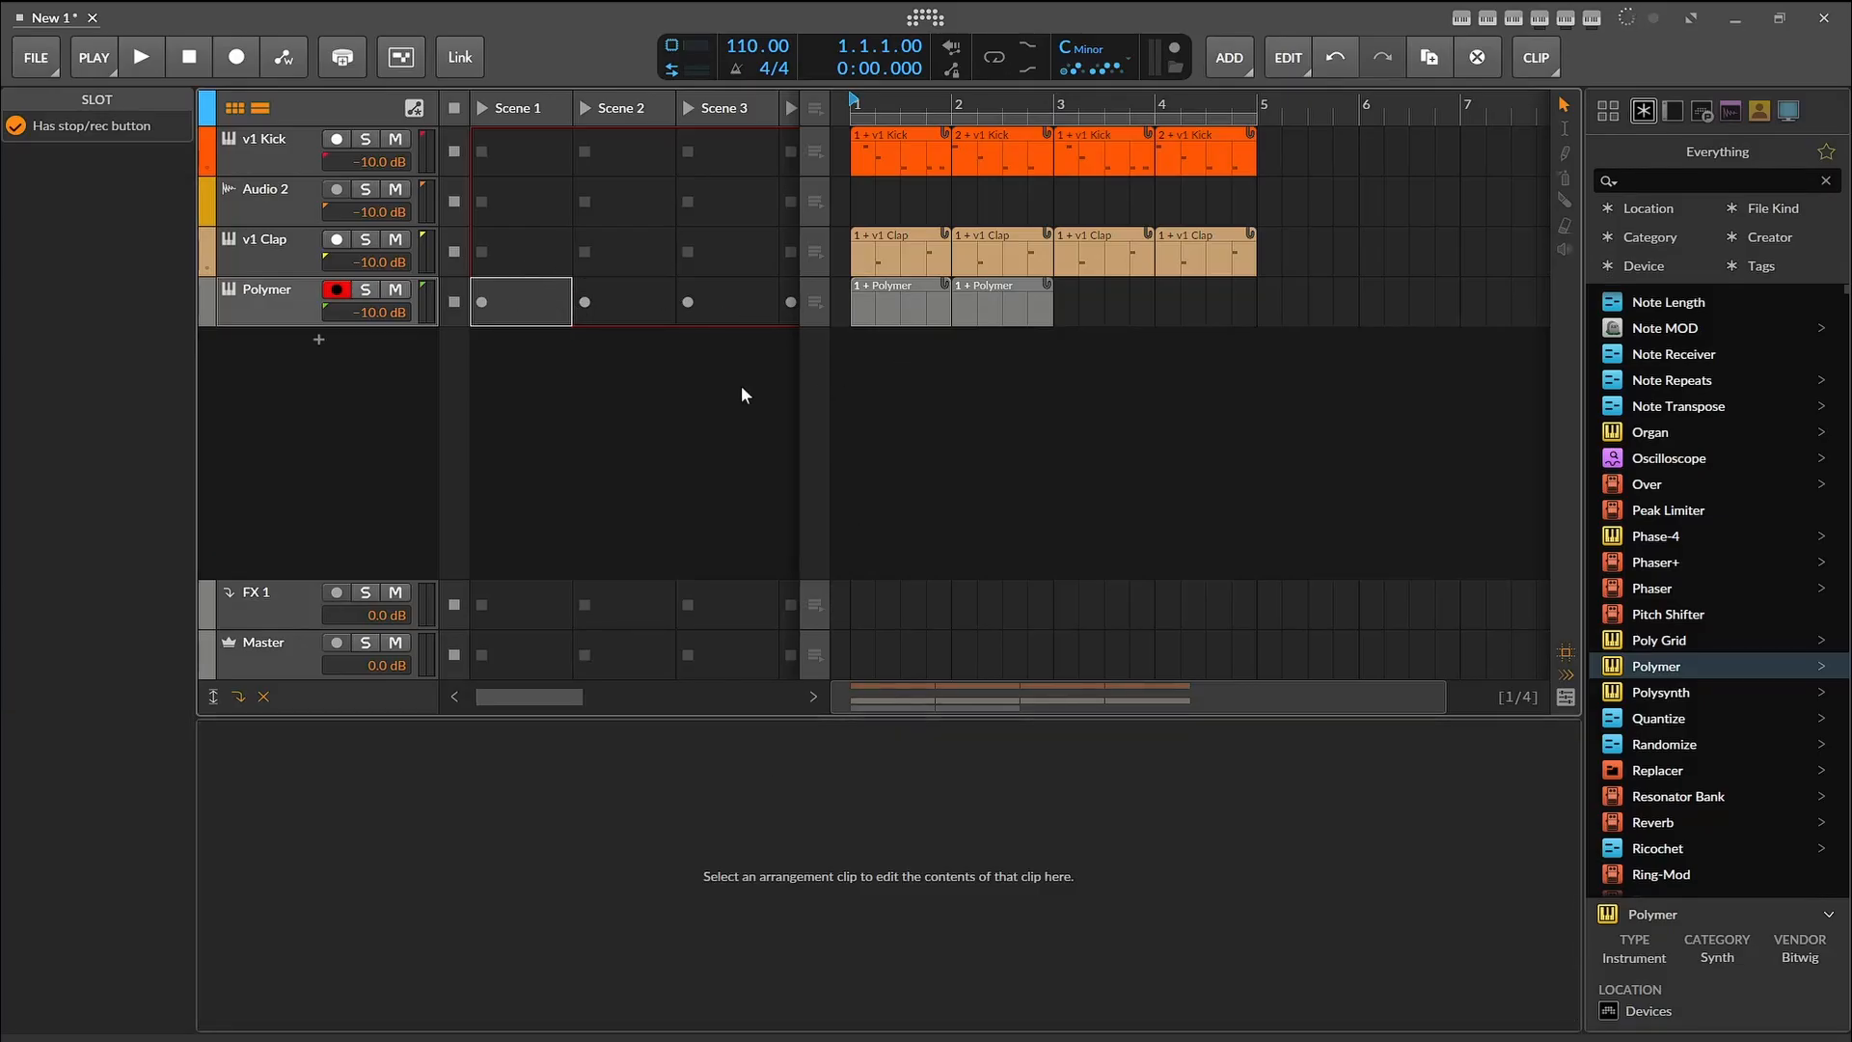
Step: Show the Polymer track's device and set its Low-pass MG filter cutoff to 477 Hz
left_click(282, 303)
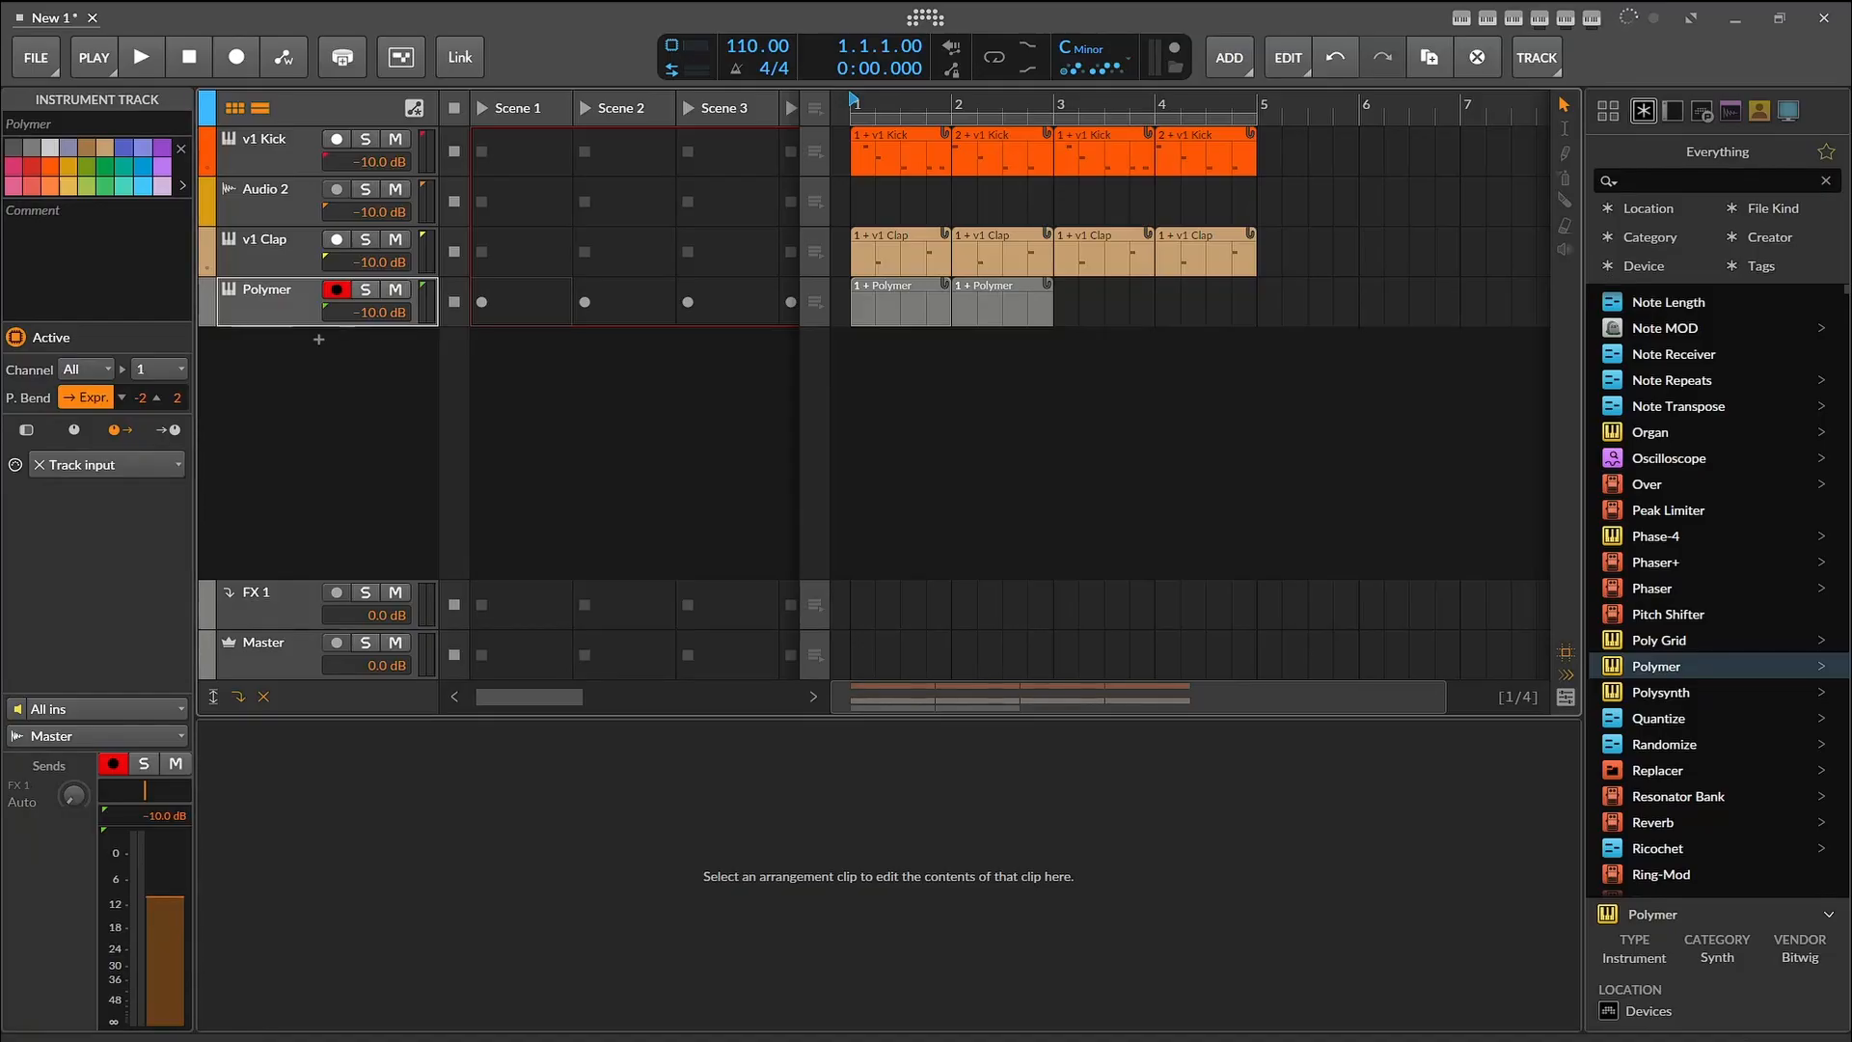
key("d")
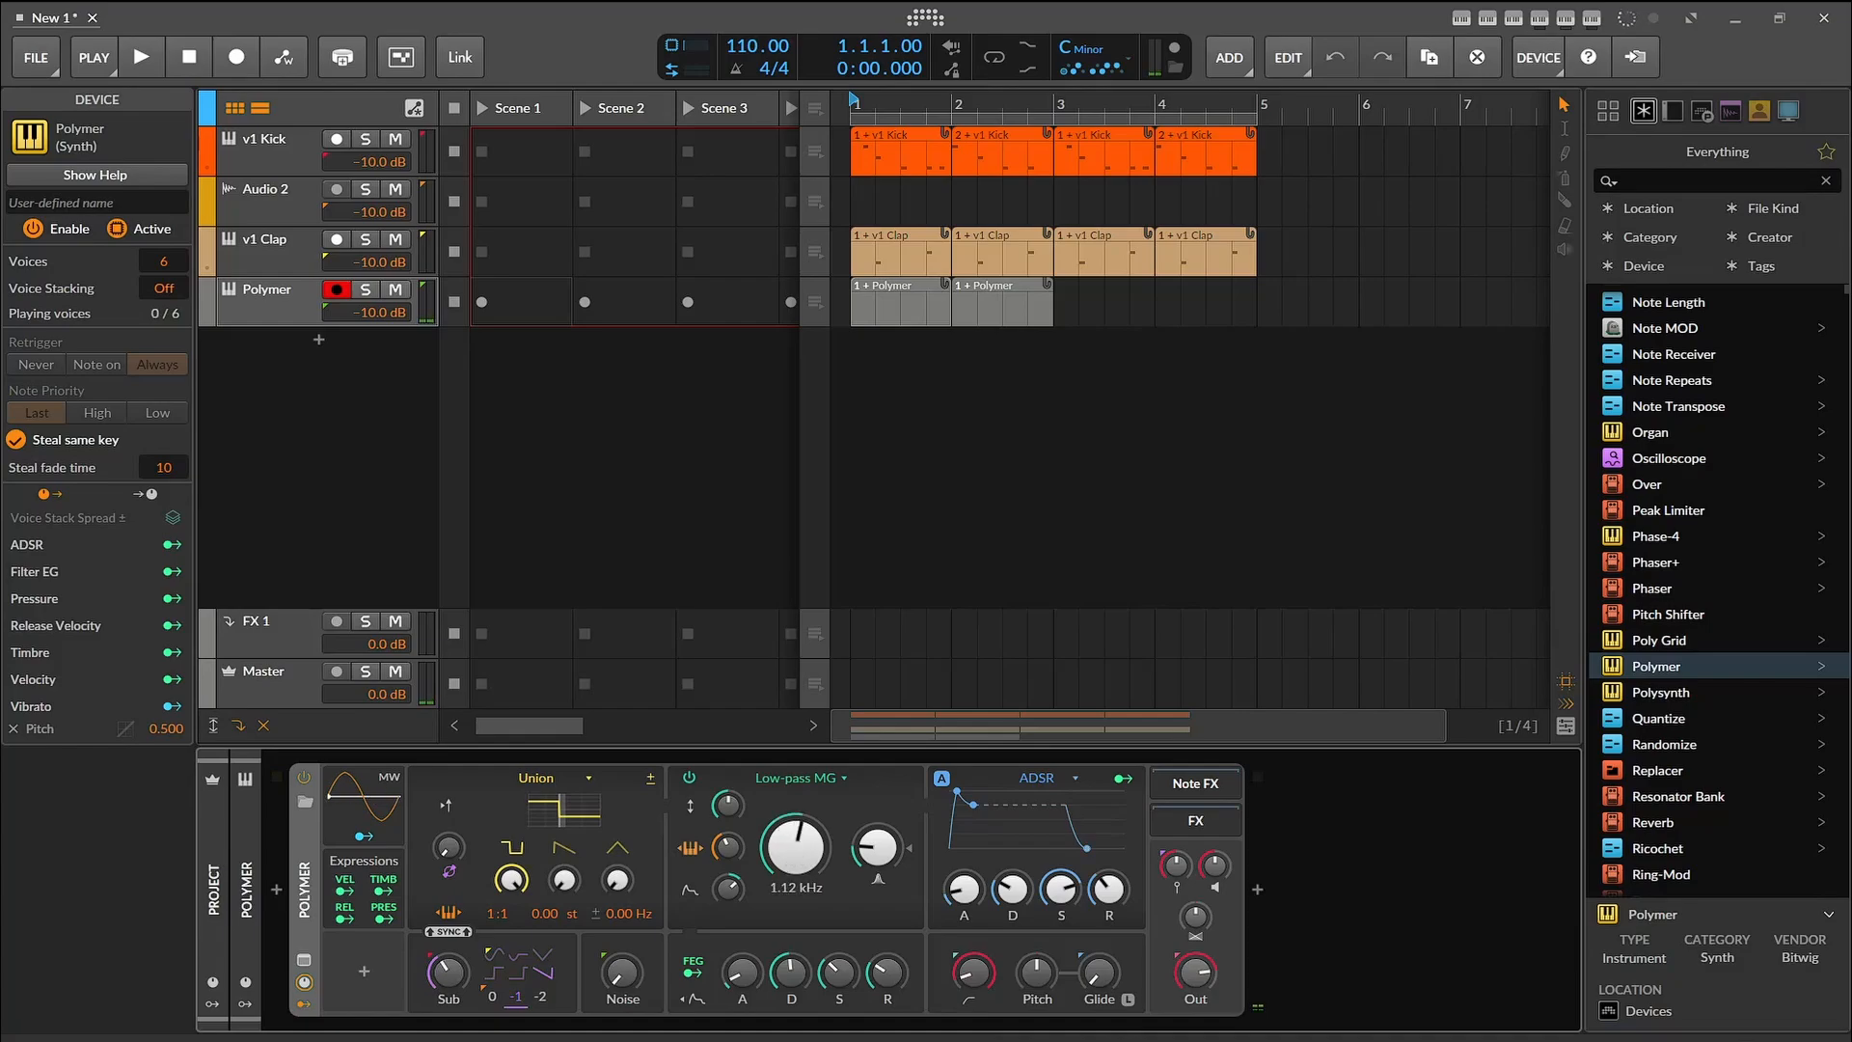
left_click_drag(796, 848, 796, 854)
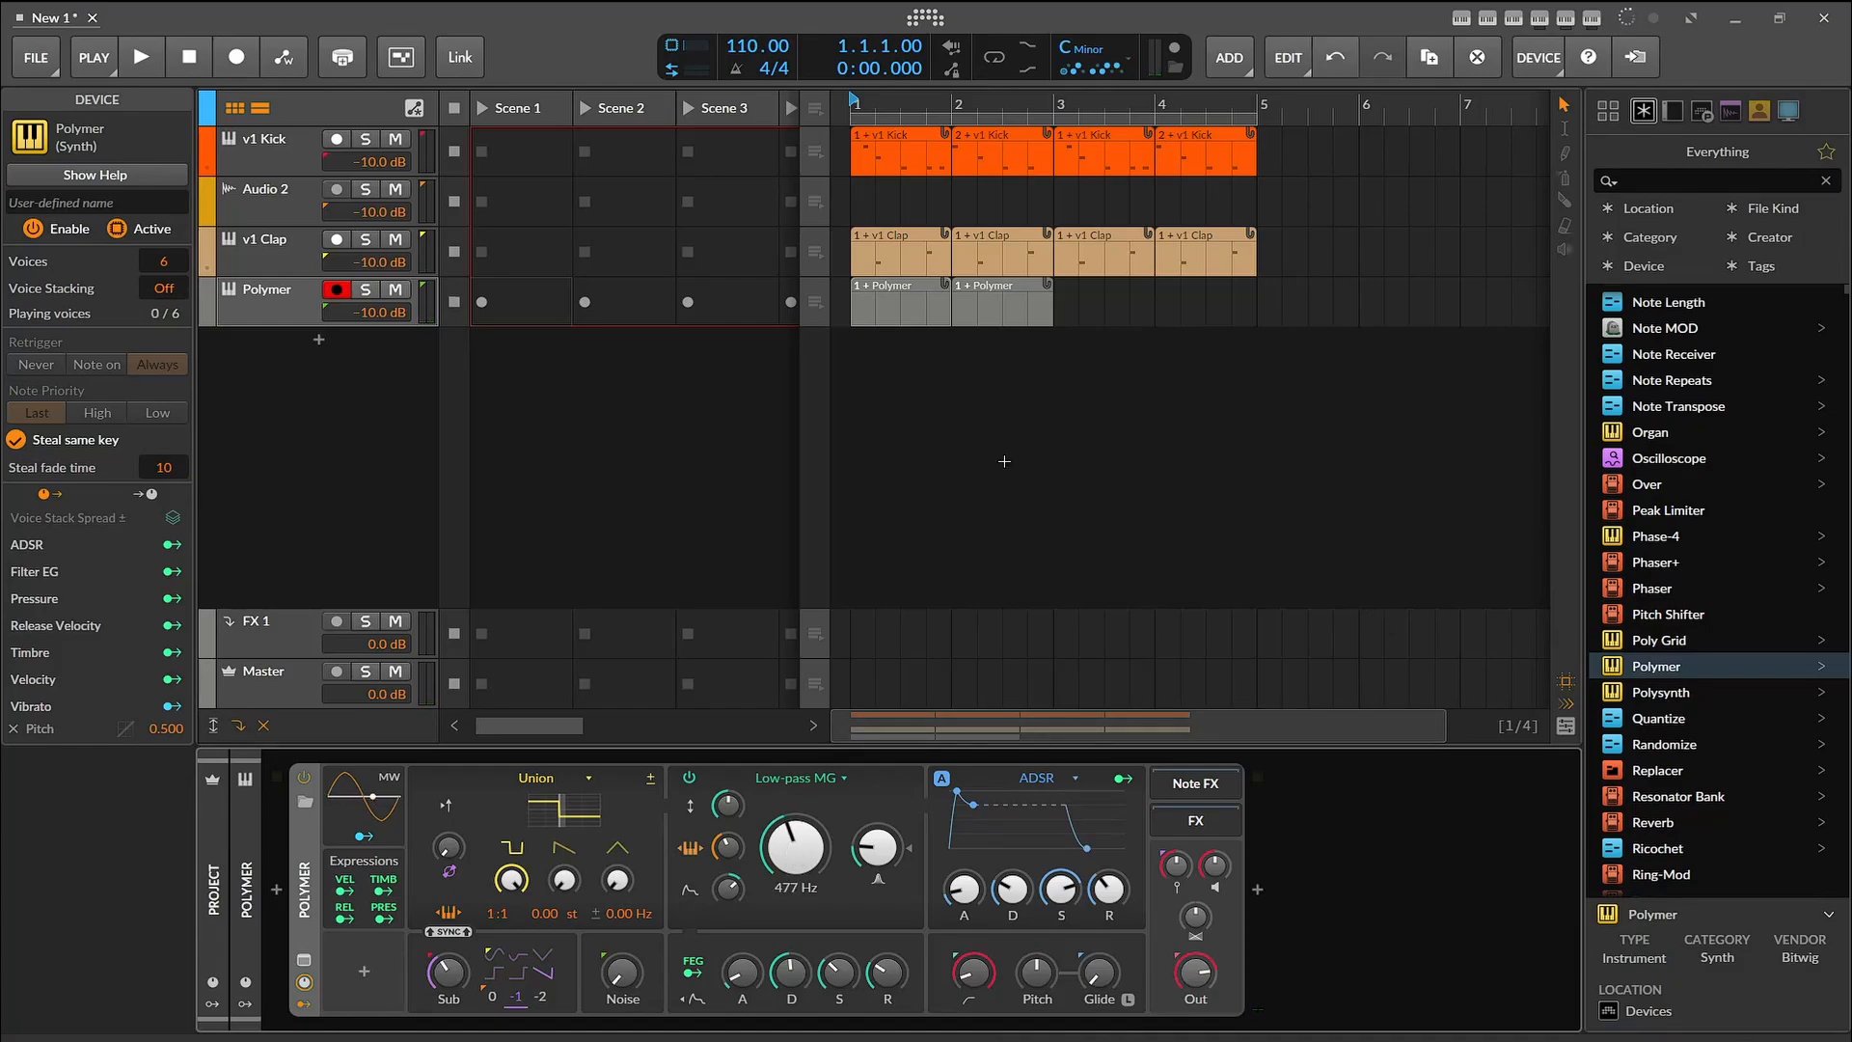
Step: Delete the bar 2 Polymer clip and open the bar 1 clip in the note editor
left_click(980, 287)
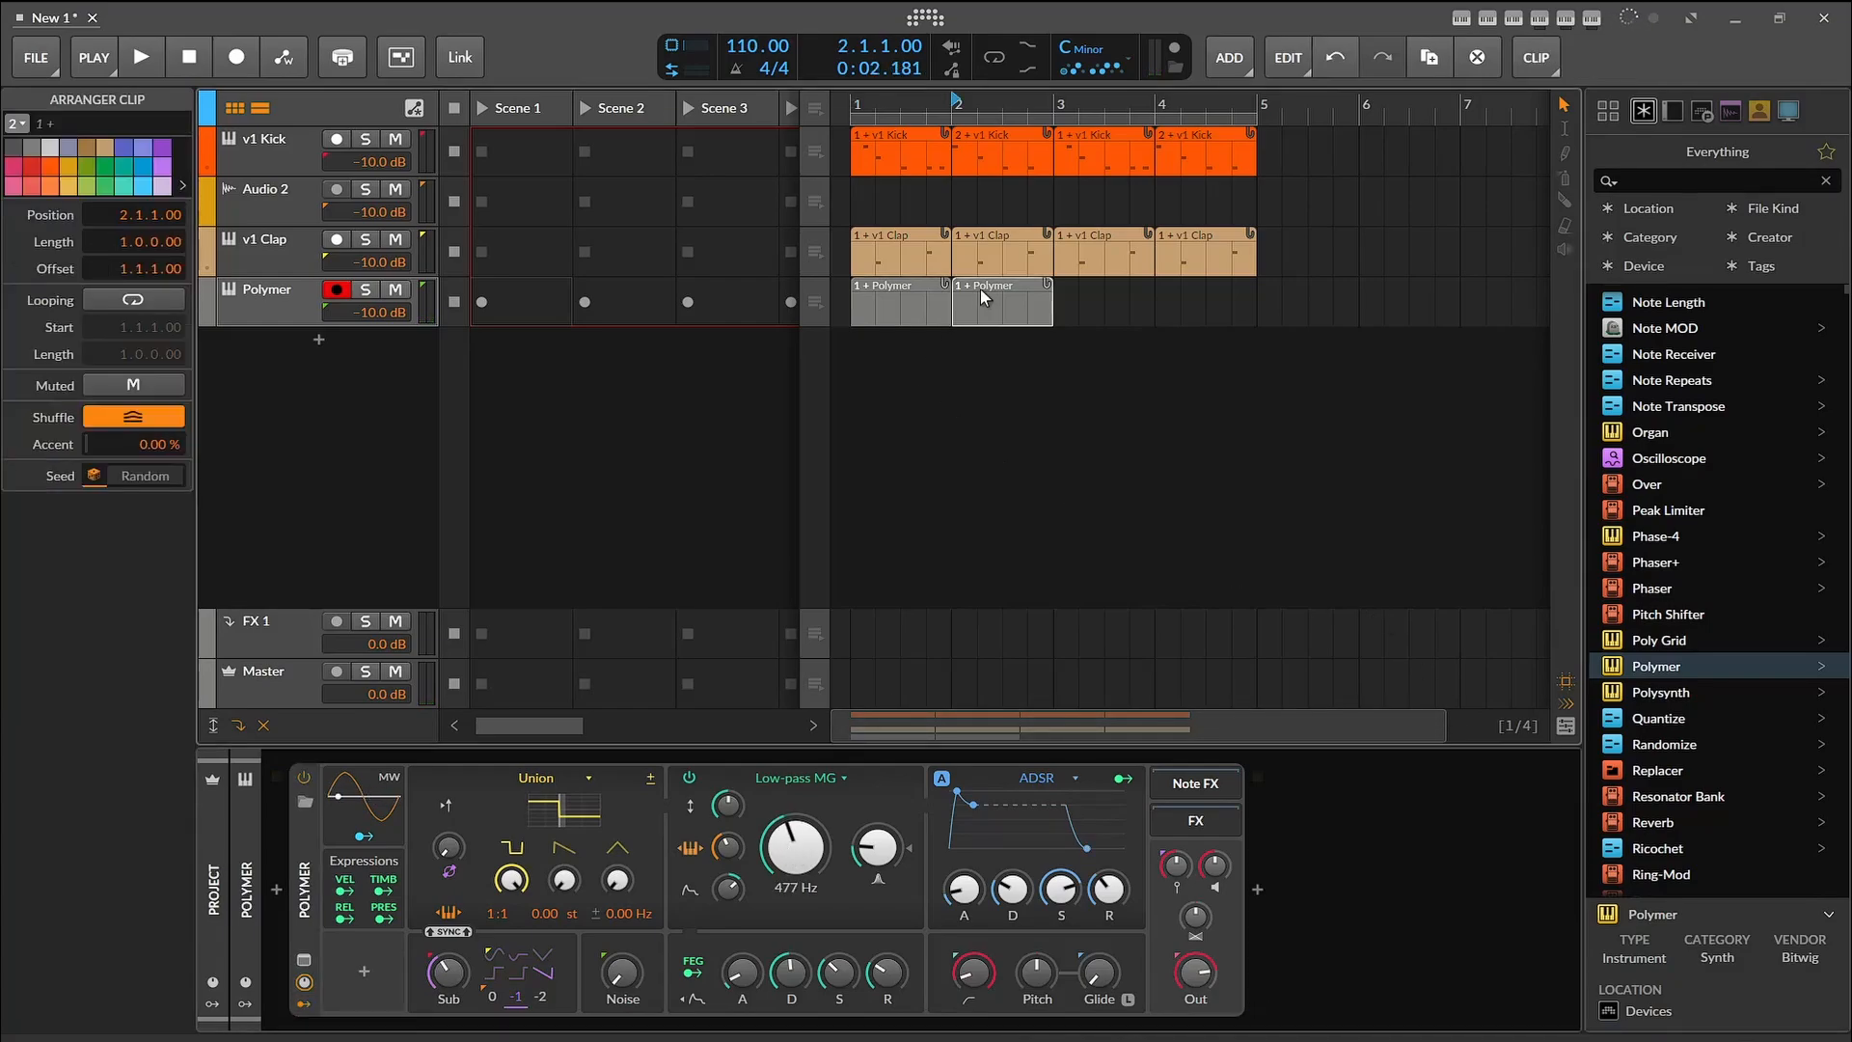
key("Delete")
double_click(887, 291)
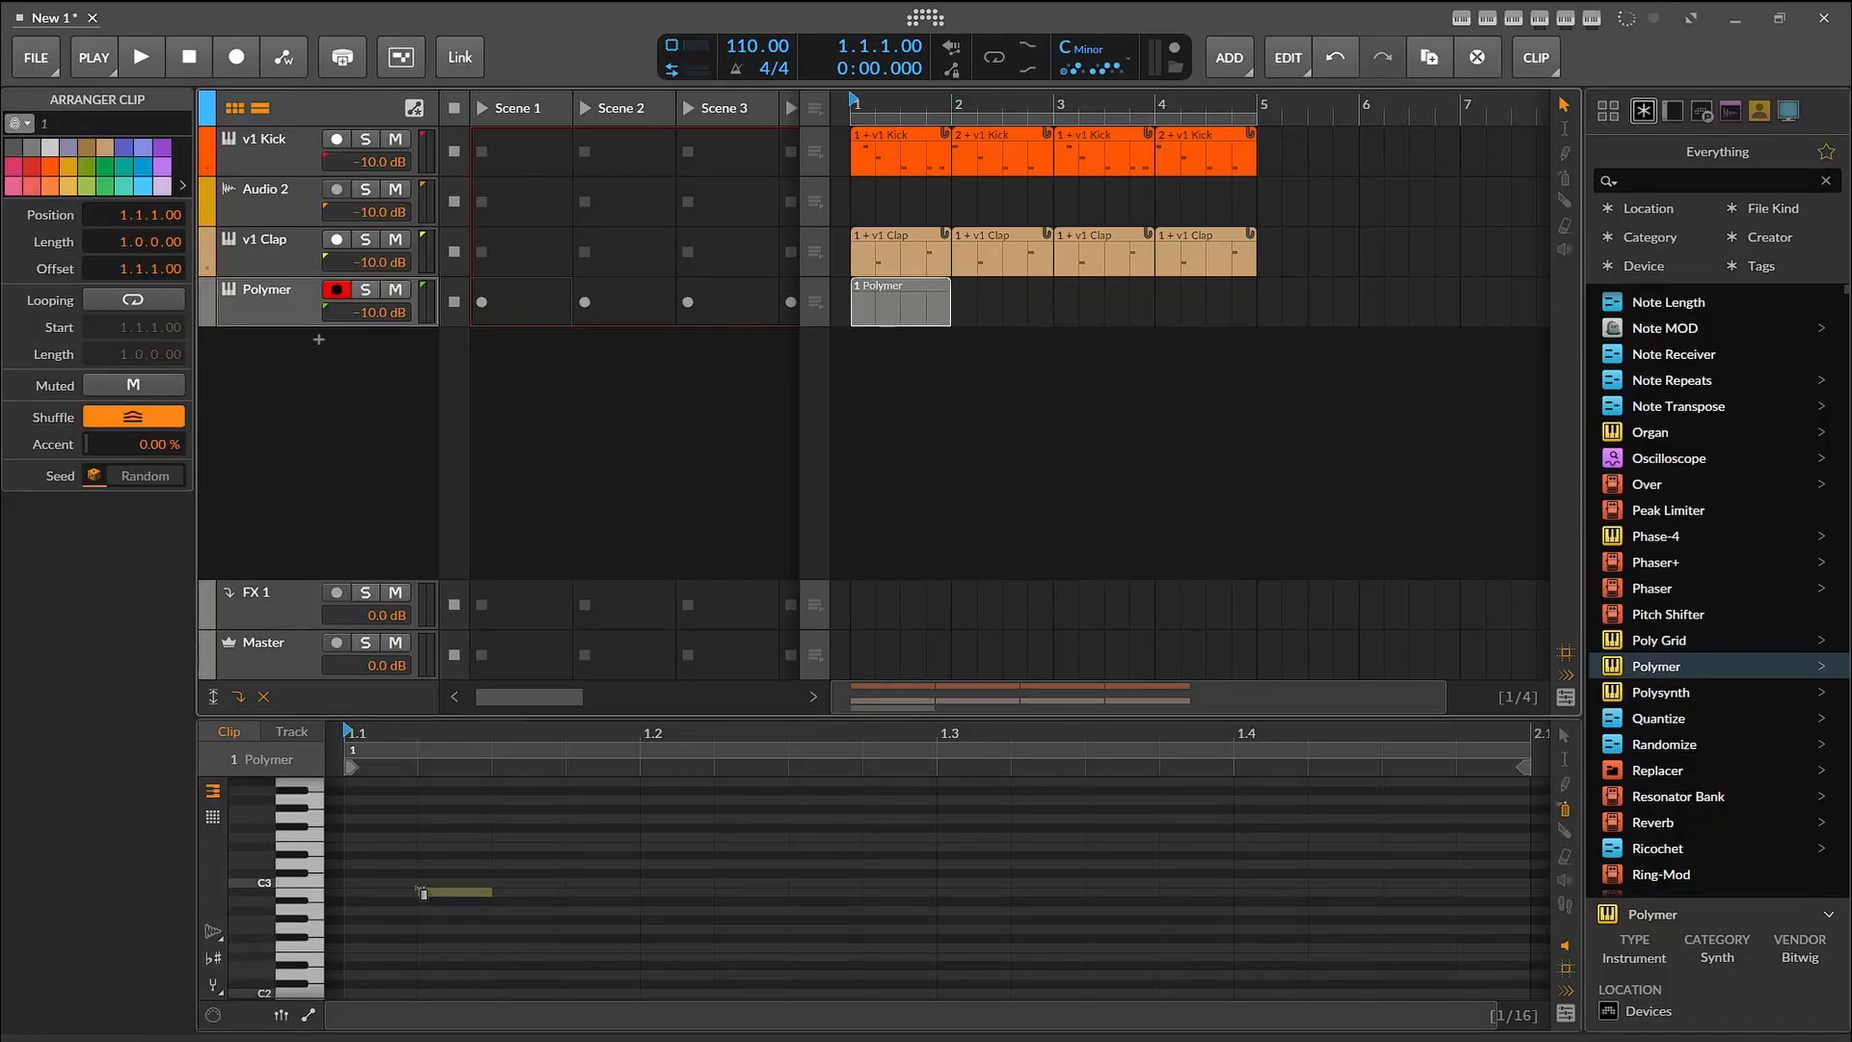
Step: Paint a varied pattern of sixteenth notes across the bar 1 Polymer clip, including a repeated row on A3
left_click(381, 893)
left_click(529, 837)
left_click(603, 847)
left_click(751, 911)
left_click(899, 929)
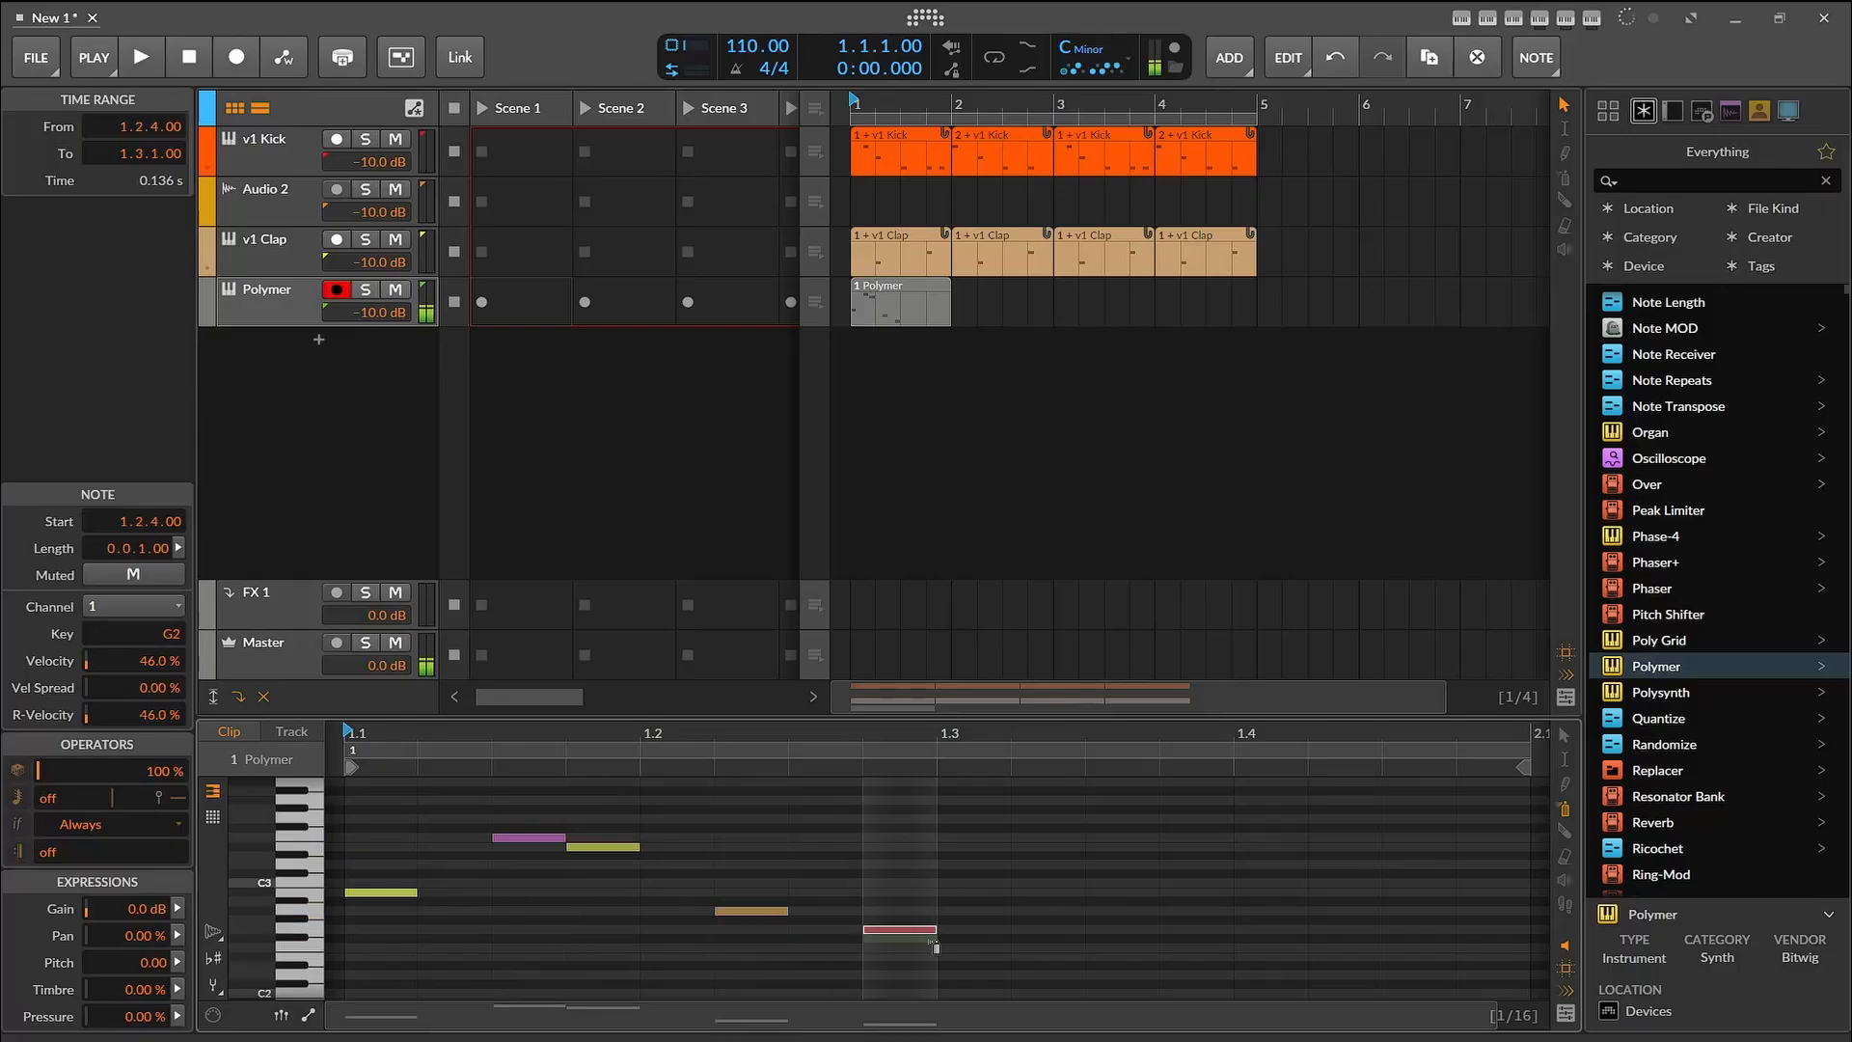
left_click(1048, 948)
left_click(1123, 856)
left_click(1198, 856)
left_click(1271, 847)
left_click(1345, 828)
left_click_drag(1419, 838, 1493, 837)
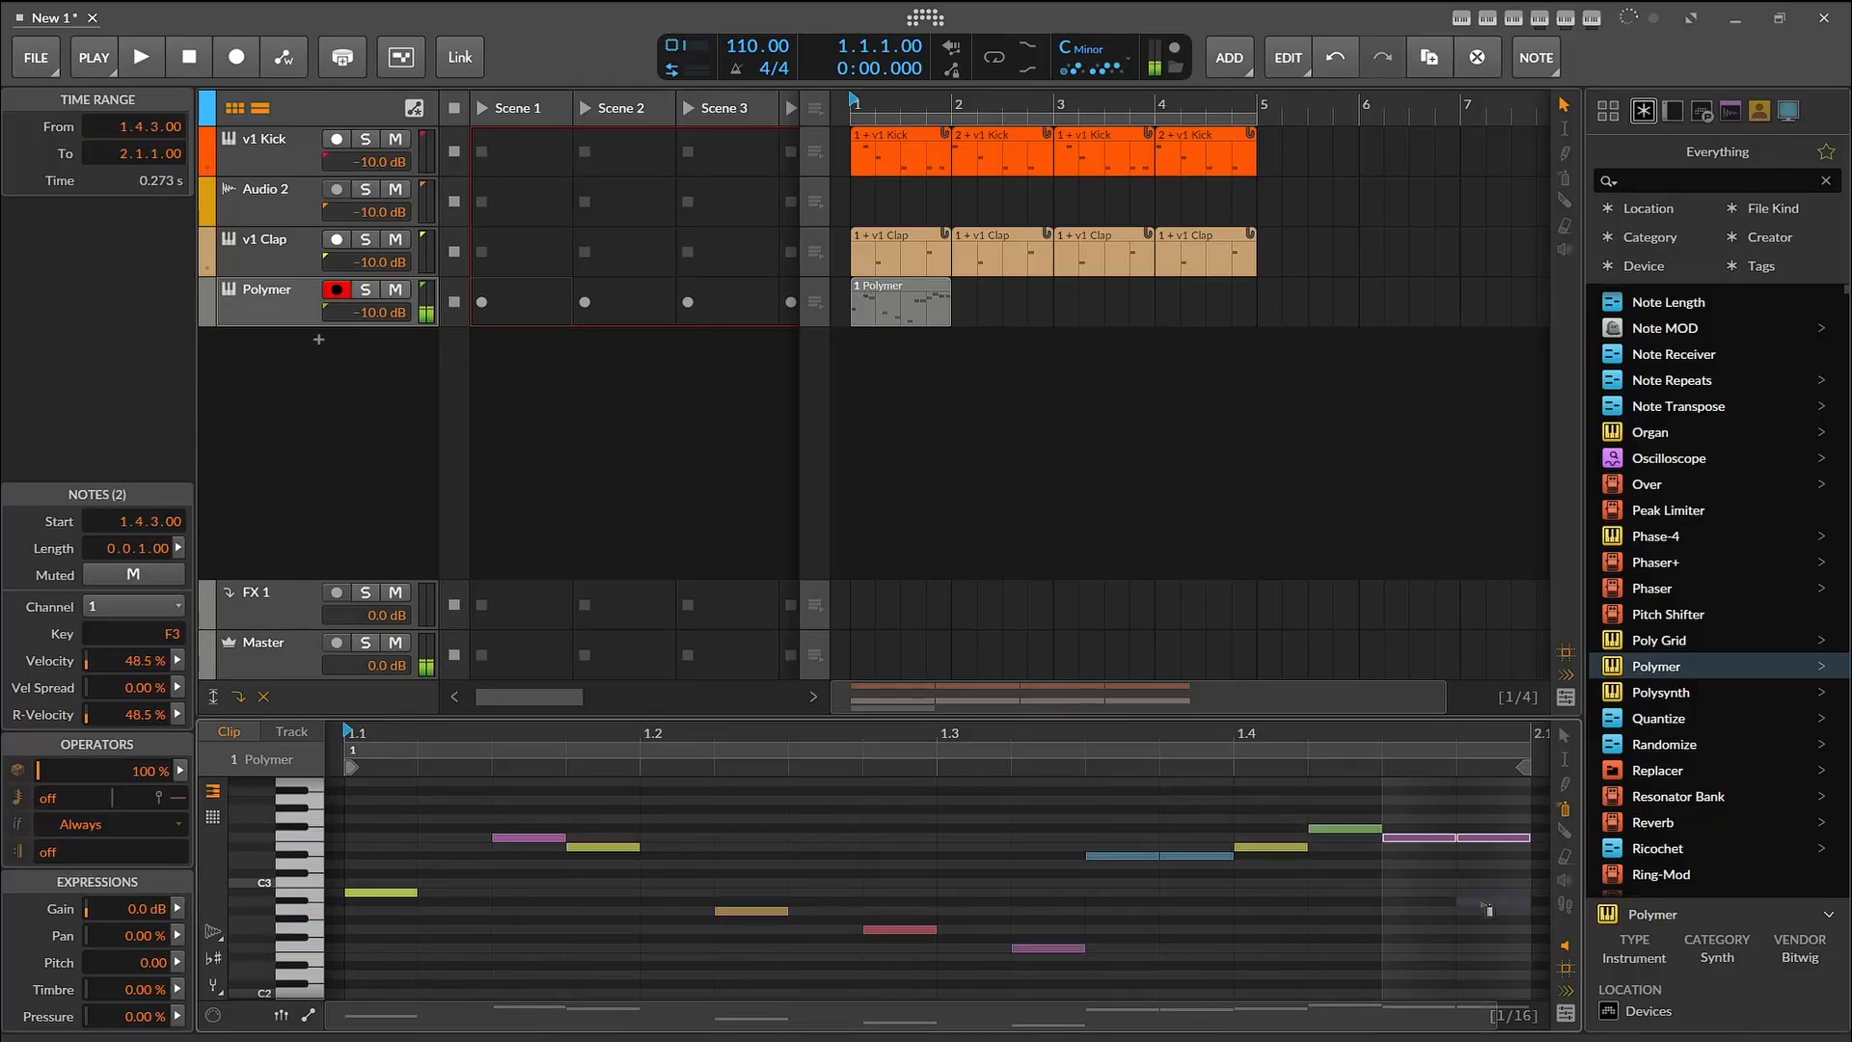
left_click(1491, 911)
mouse_move(1489, 921)
left_mouse_down()
mouse_move(884, 794)
mouse_move(810, 810)
mouse_move(1081, 811)
mouse_move(534, 827)
left_mouse_up()
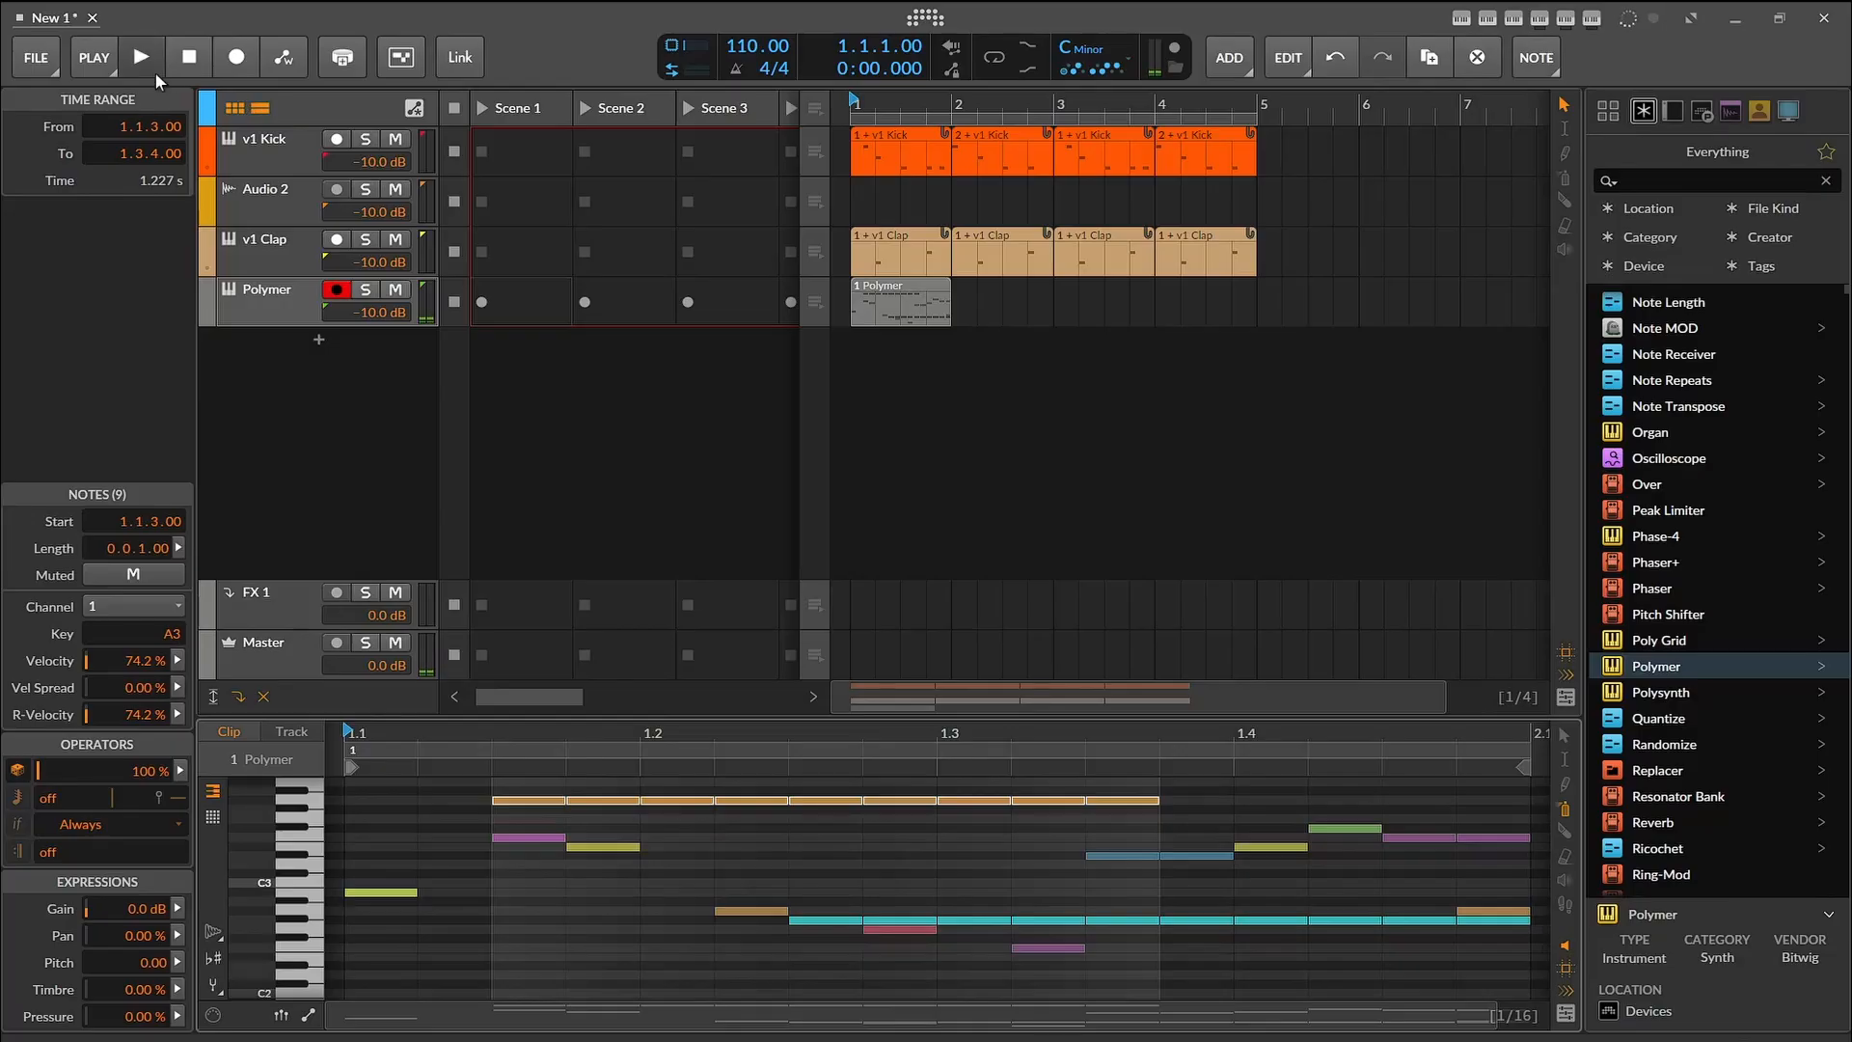
Step: Play back the painted Polymer pattern and delete all of its notes
left_click(155, 71)
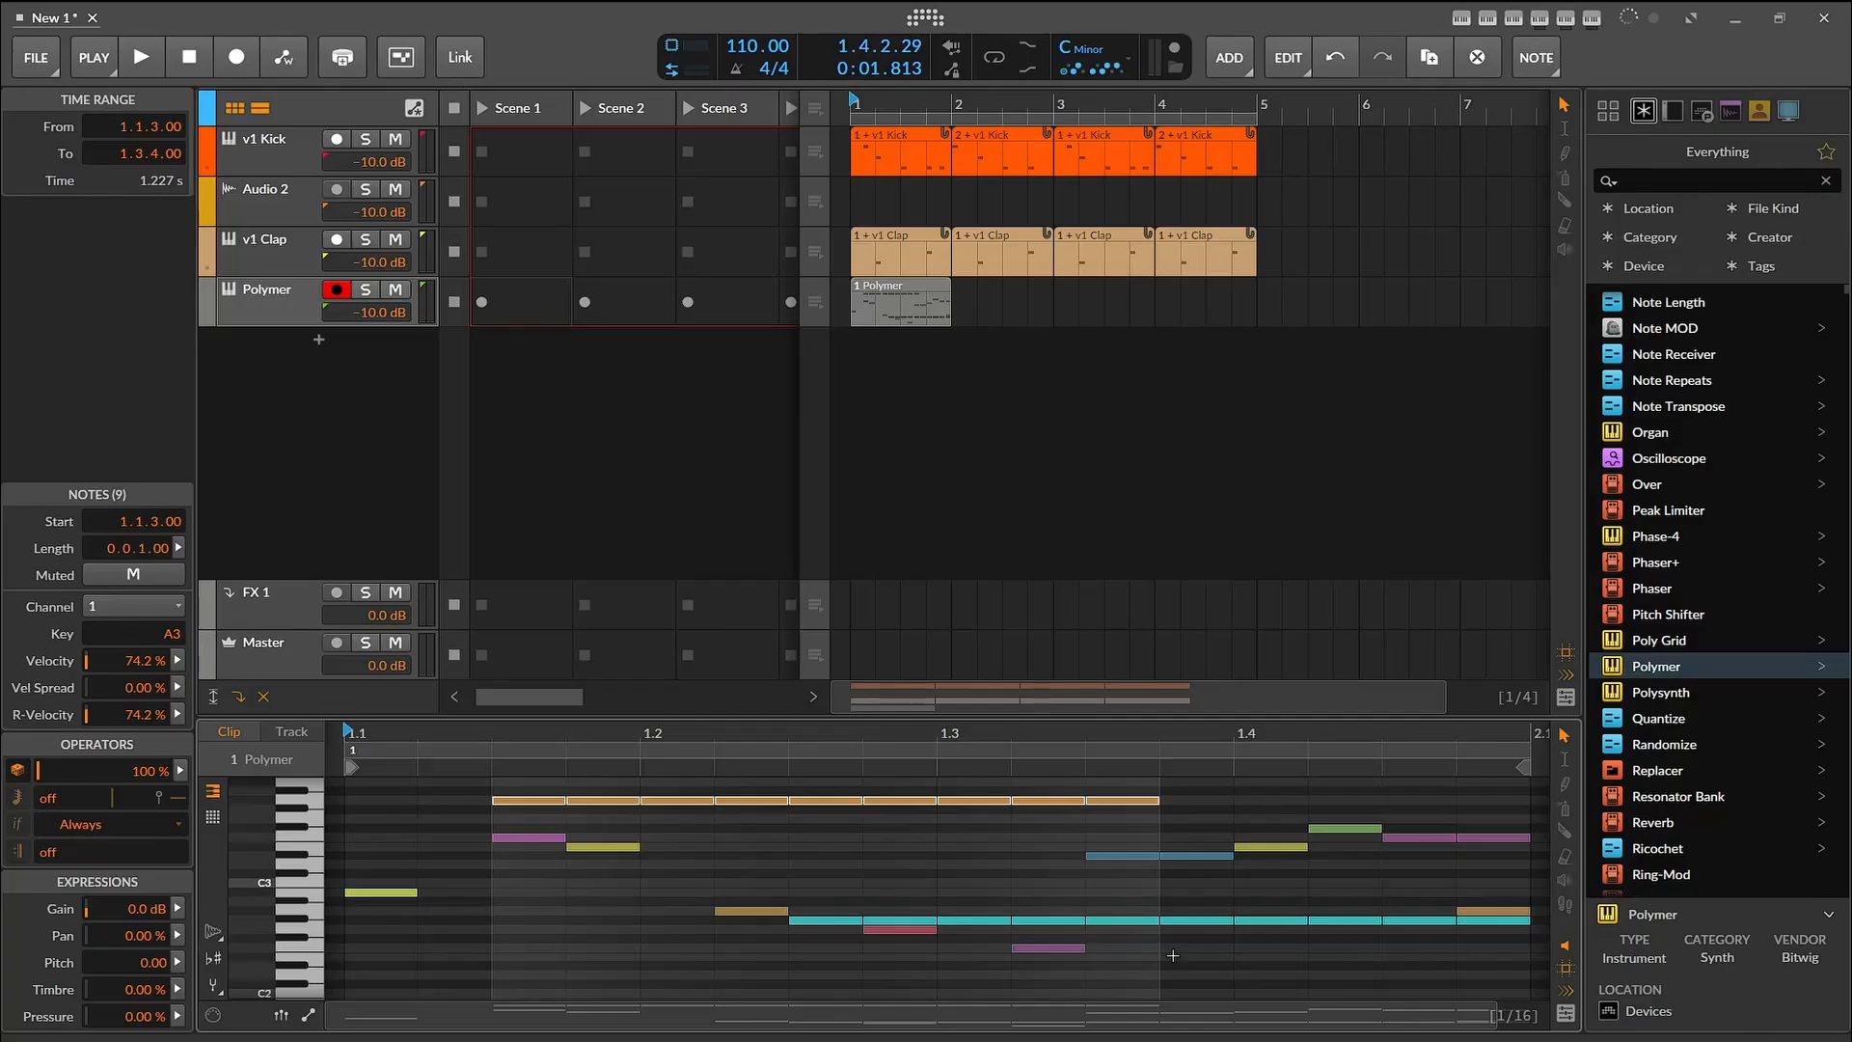
key("ctrl+a")
key("Delete")
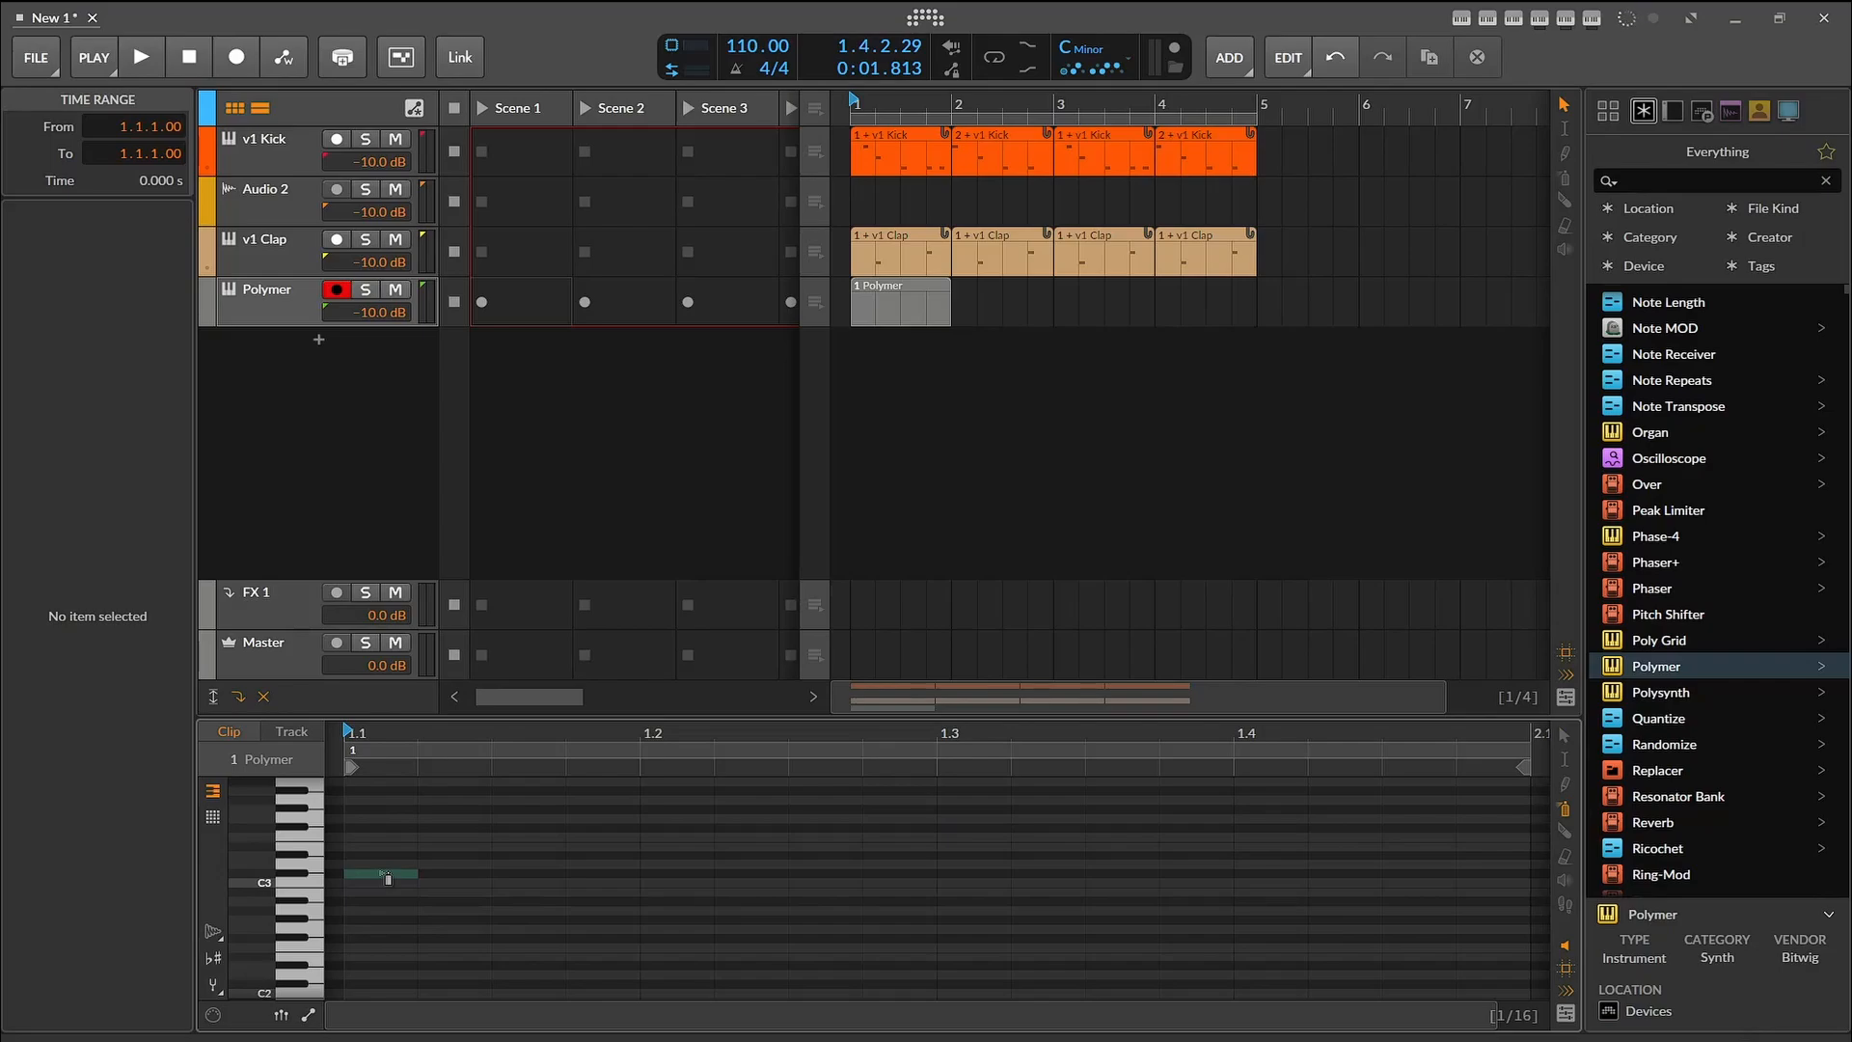
Step: Paint three sixteenth notes on C#3 at the start of the Polymer clip and undo them
left_click_drag(388, 878, 443, 879)
left_click(521, 878)
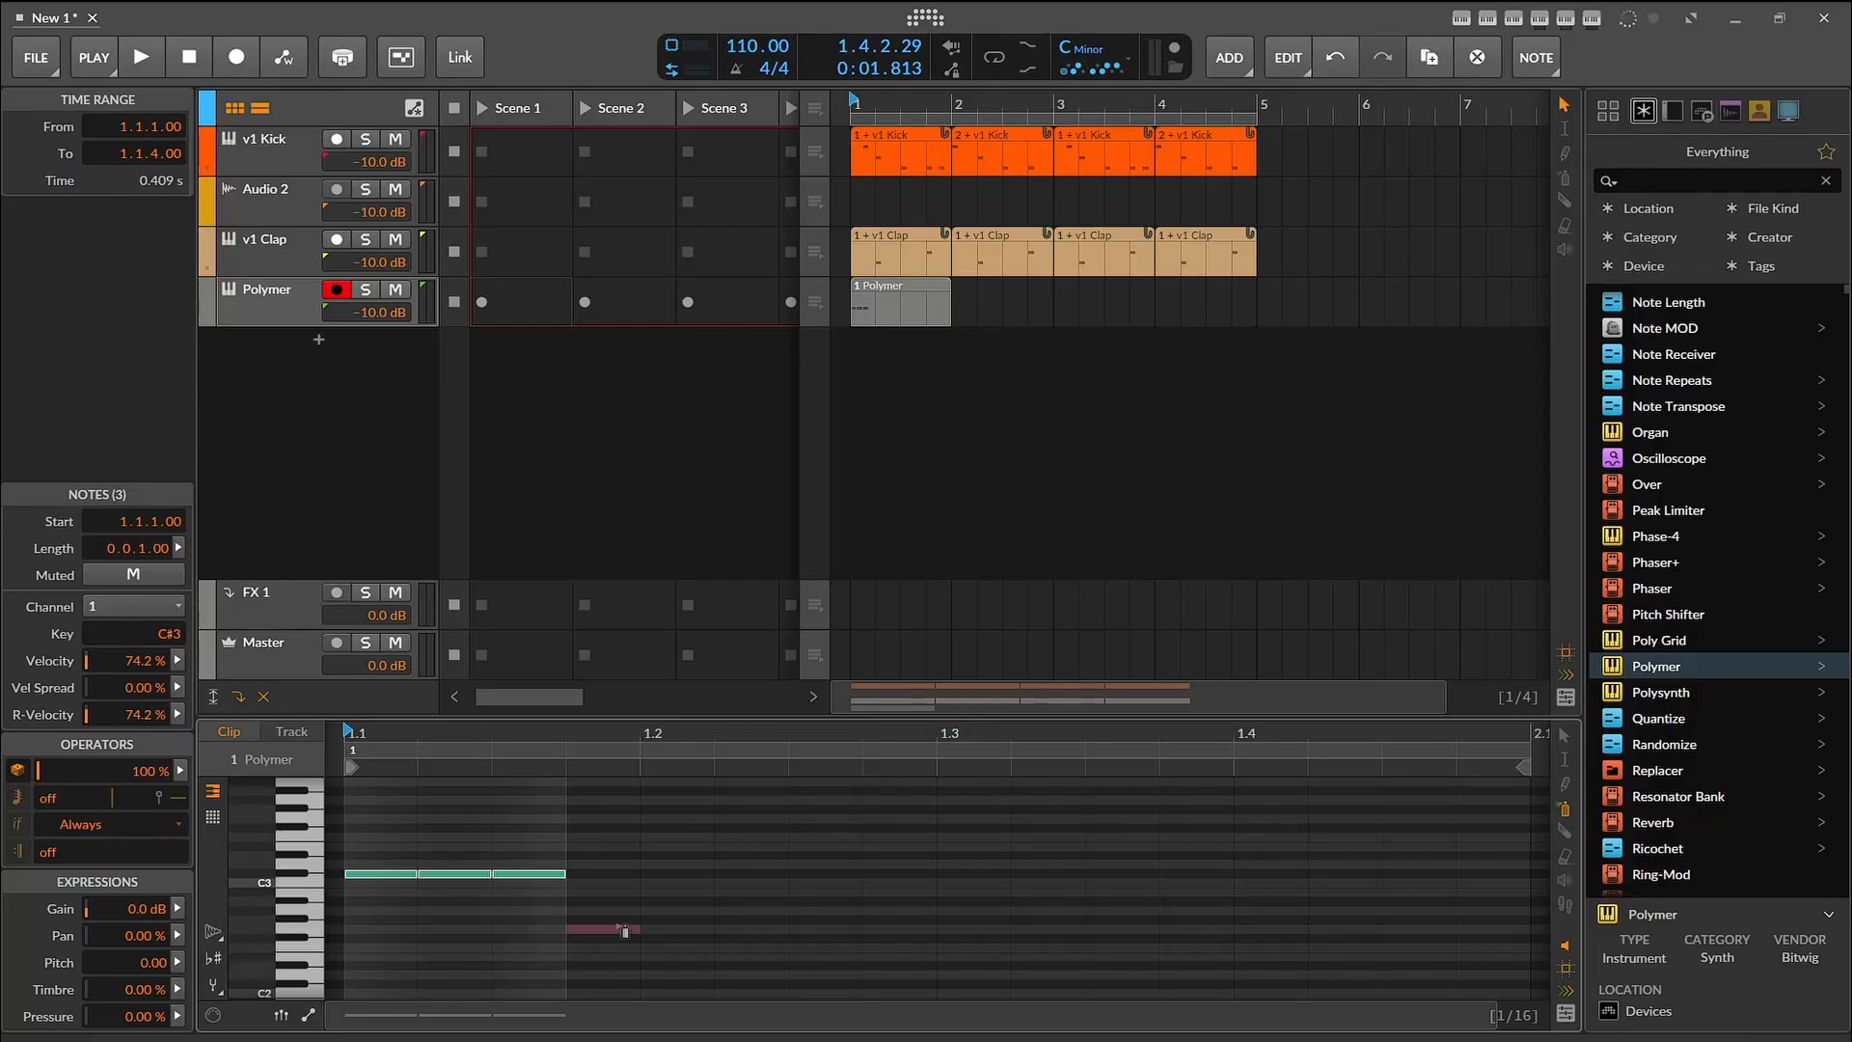
key("ctrl+z")
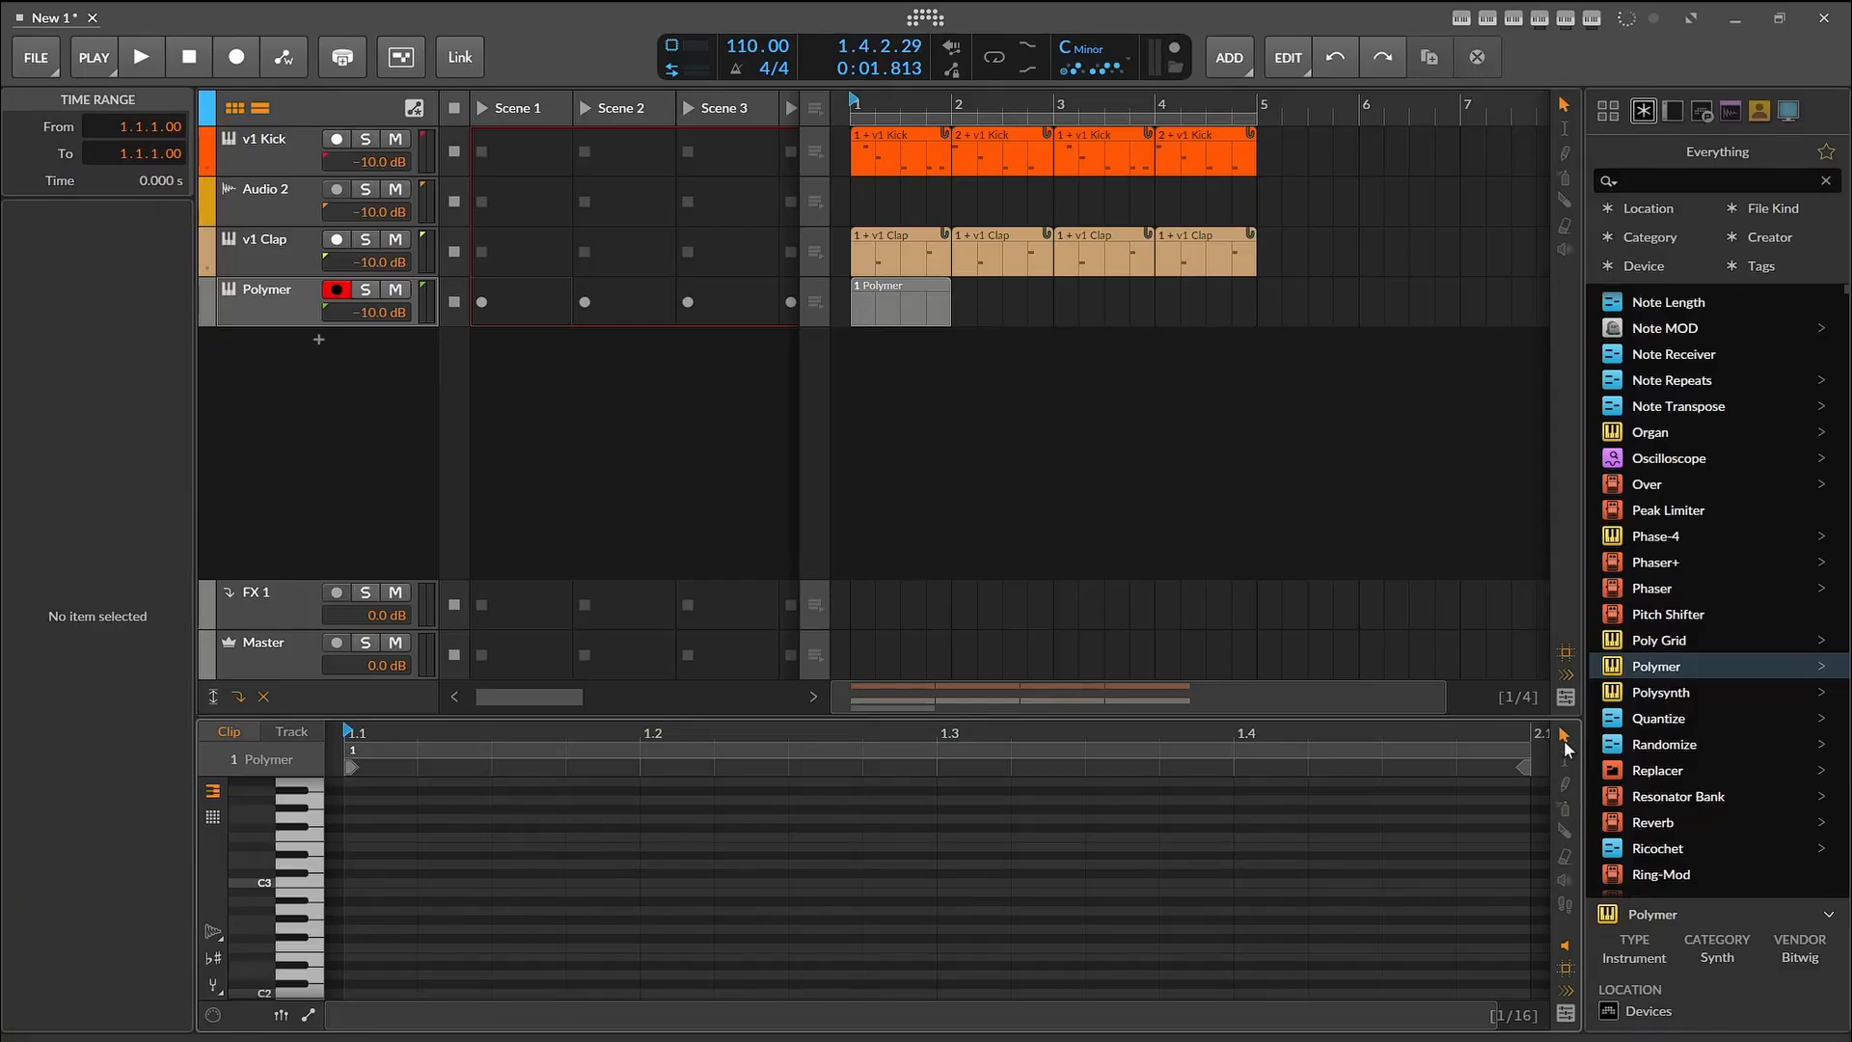
Step: Add a G1 note at the start of the Polymer clip and lengthen it to one beat
scroll(359, 896, "down", 3)
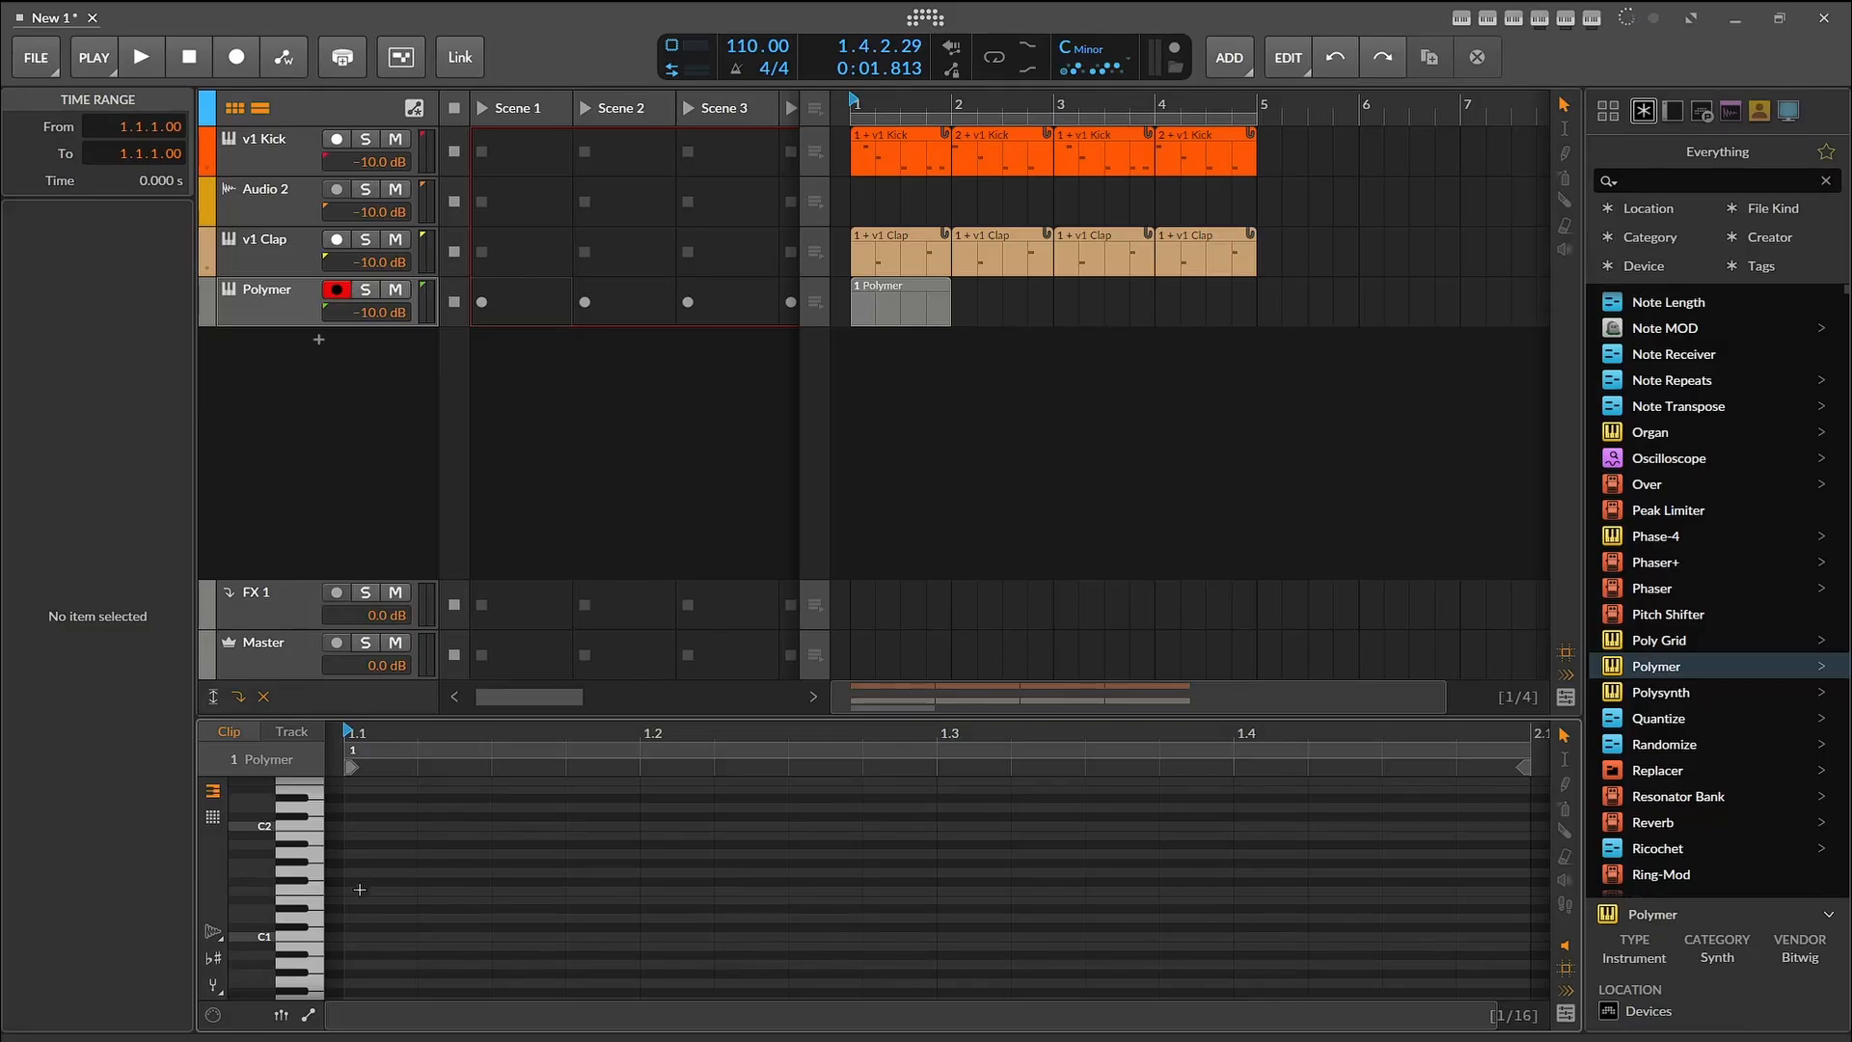
left_click(361, 879)
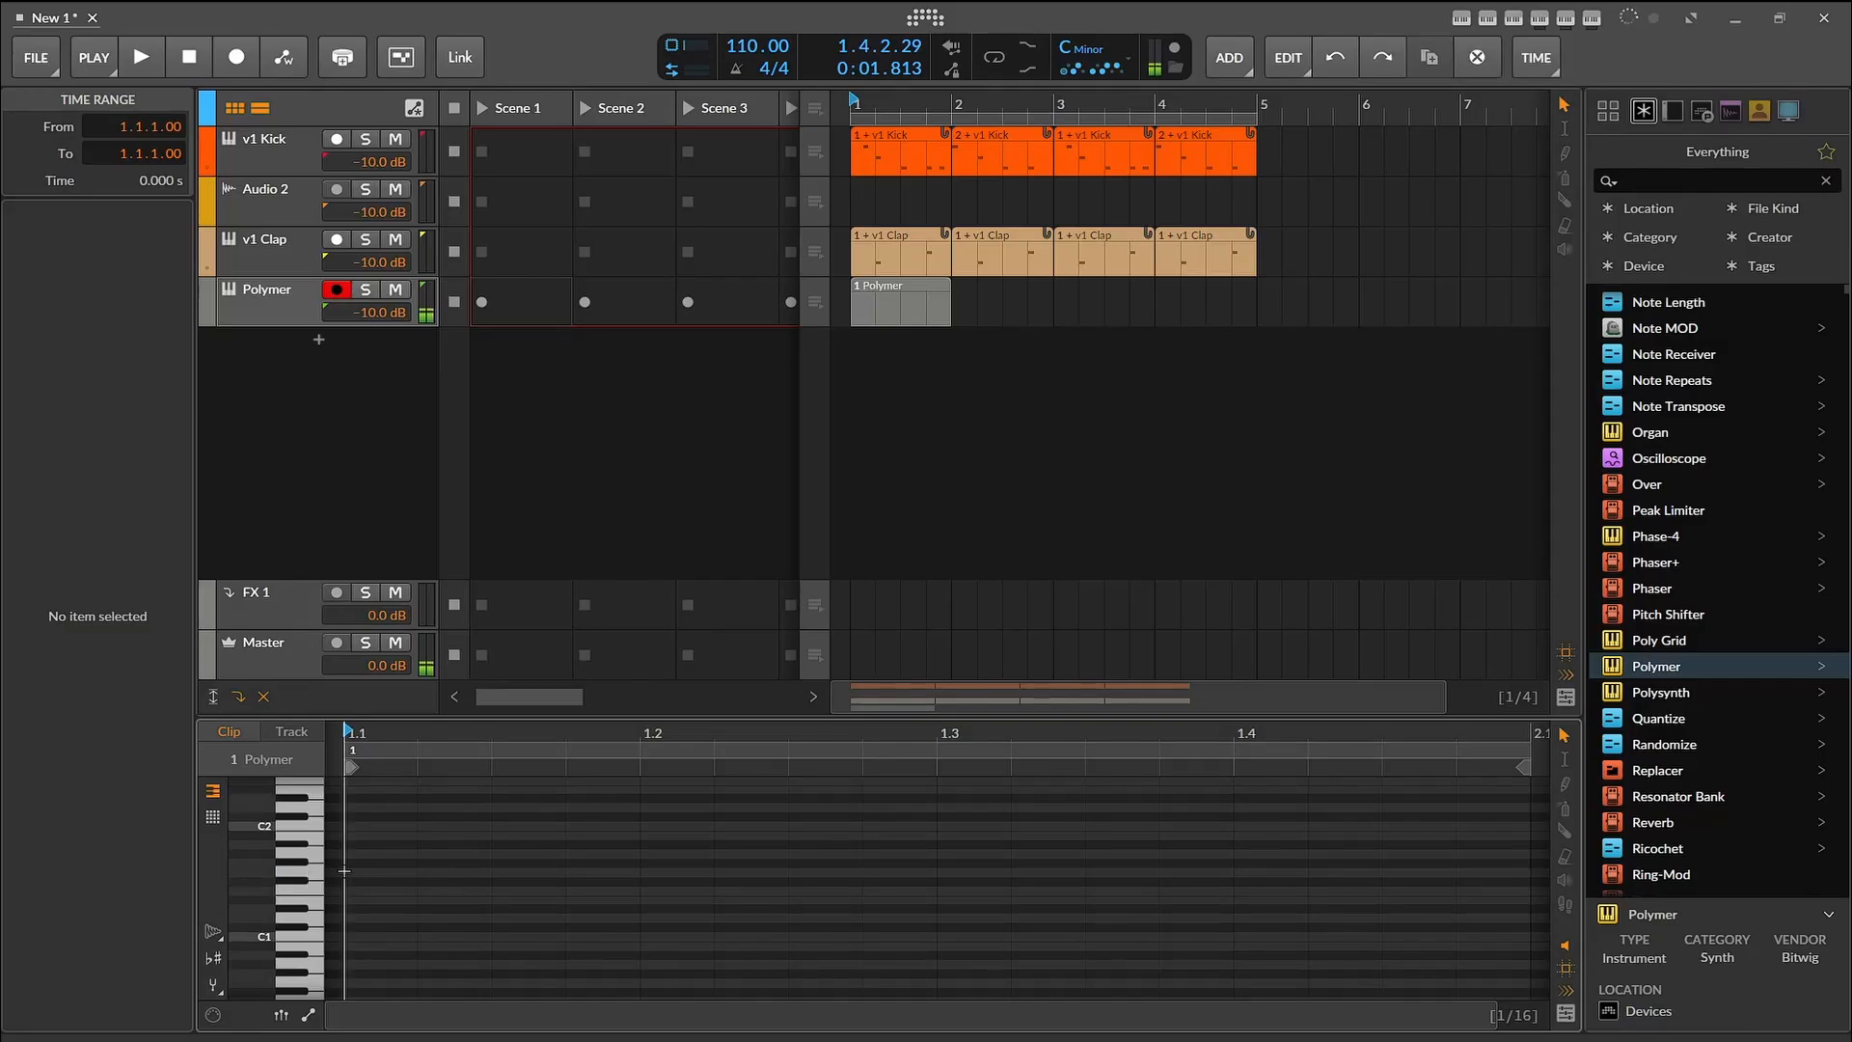
left_click_drag(345, 871, 566, 881)
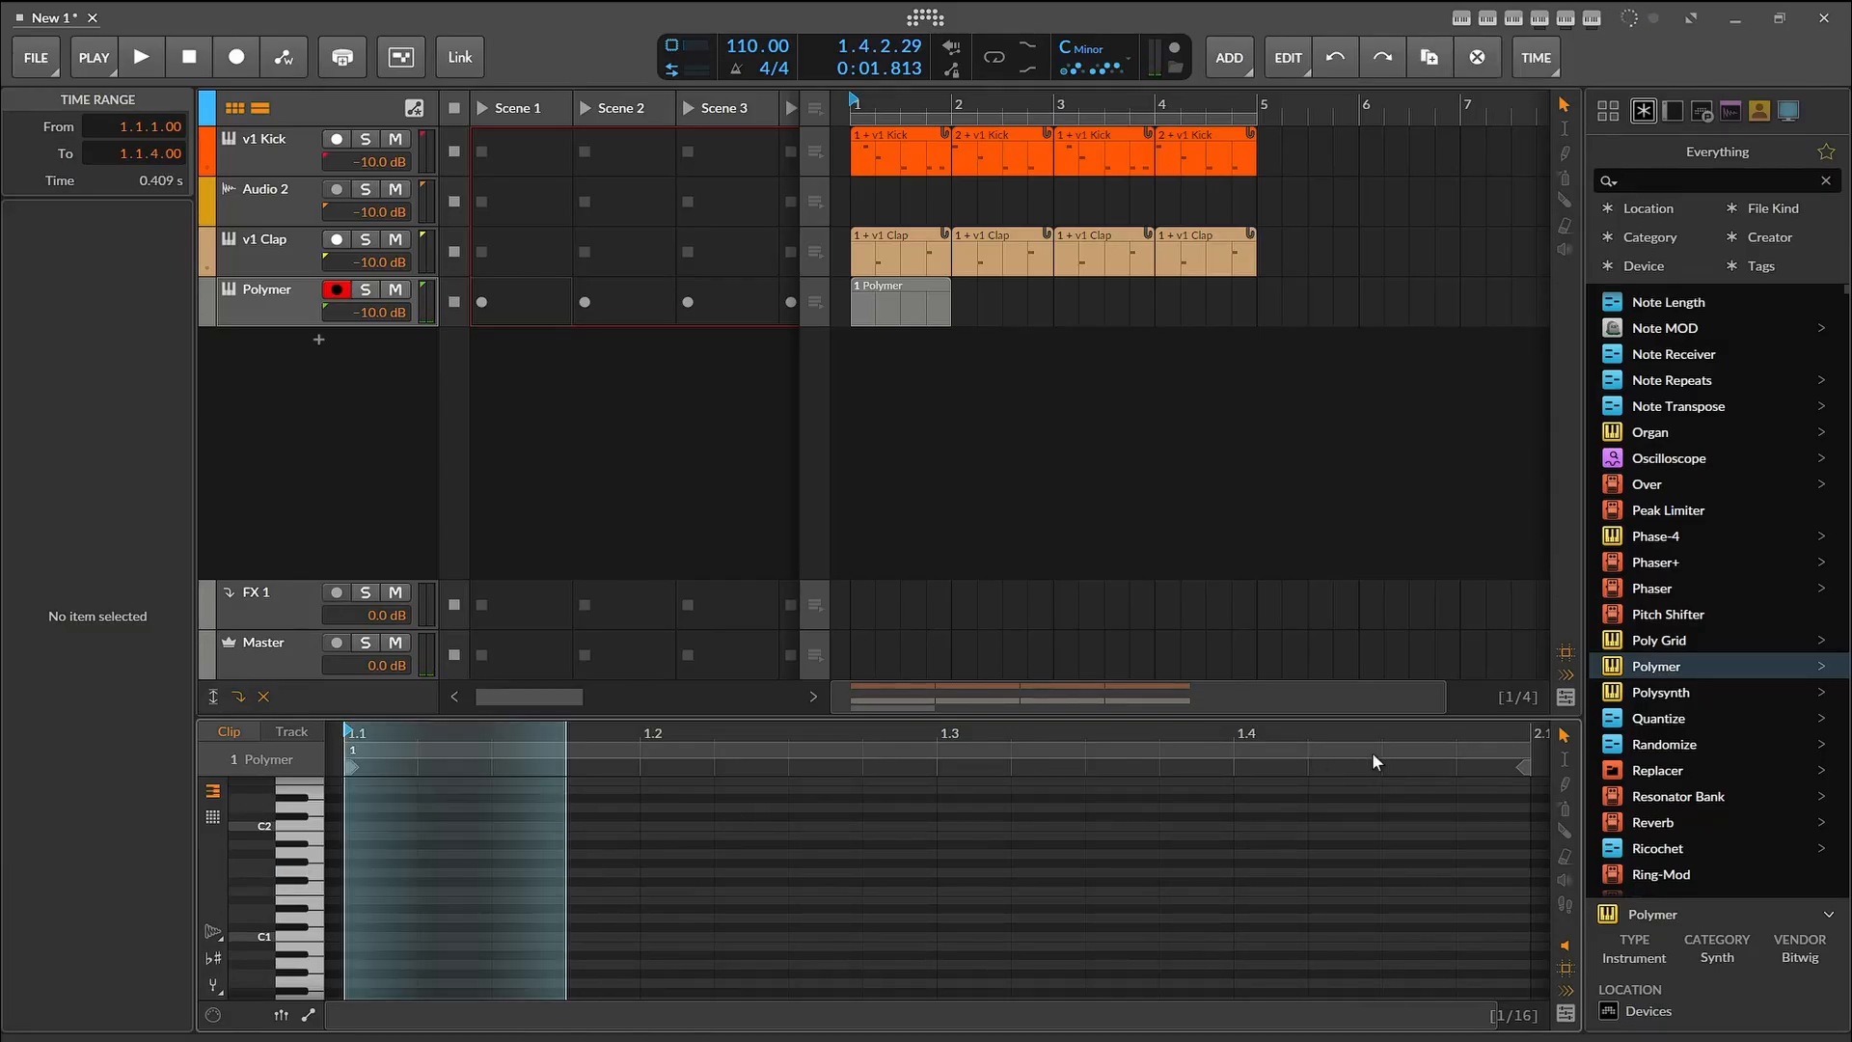
left_click(390, 874)
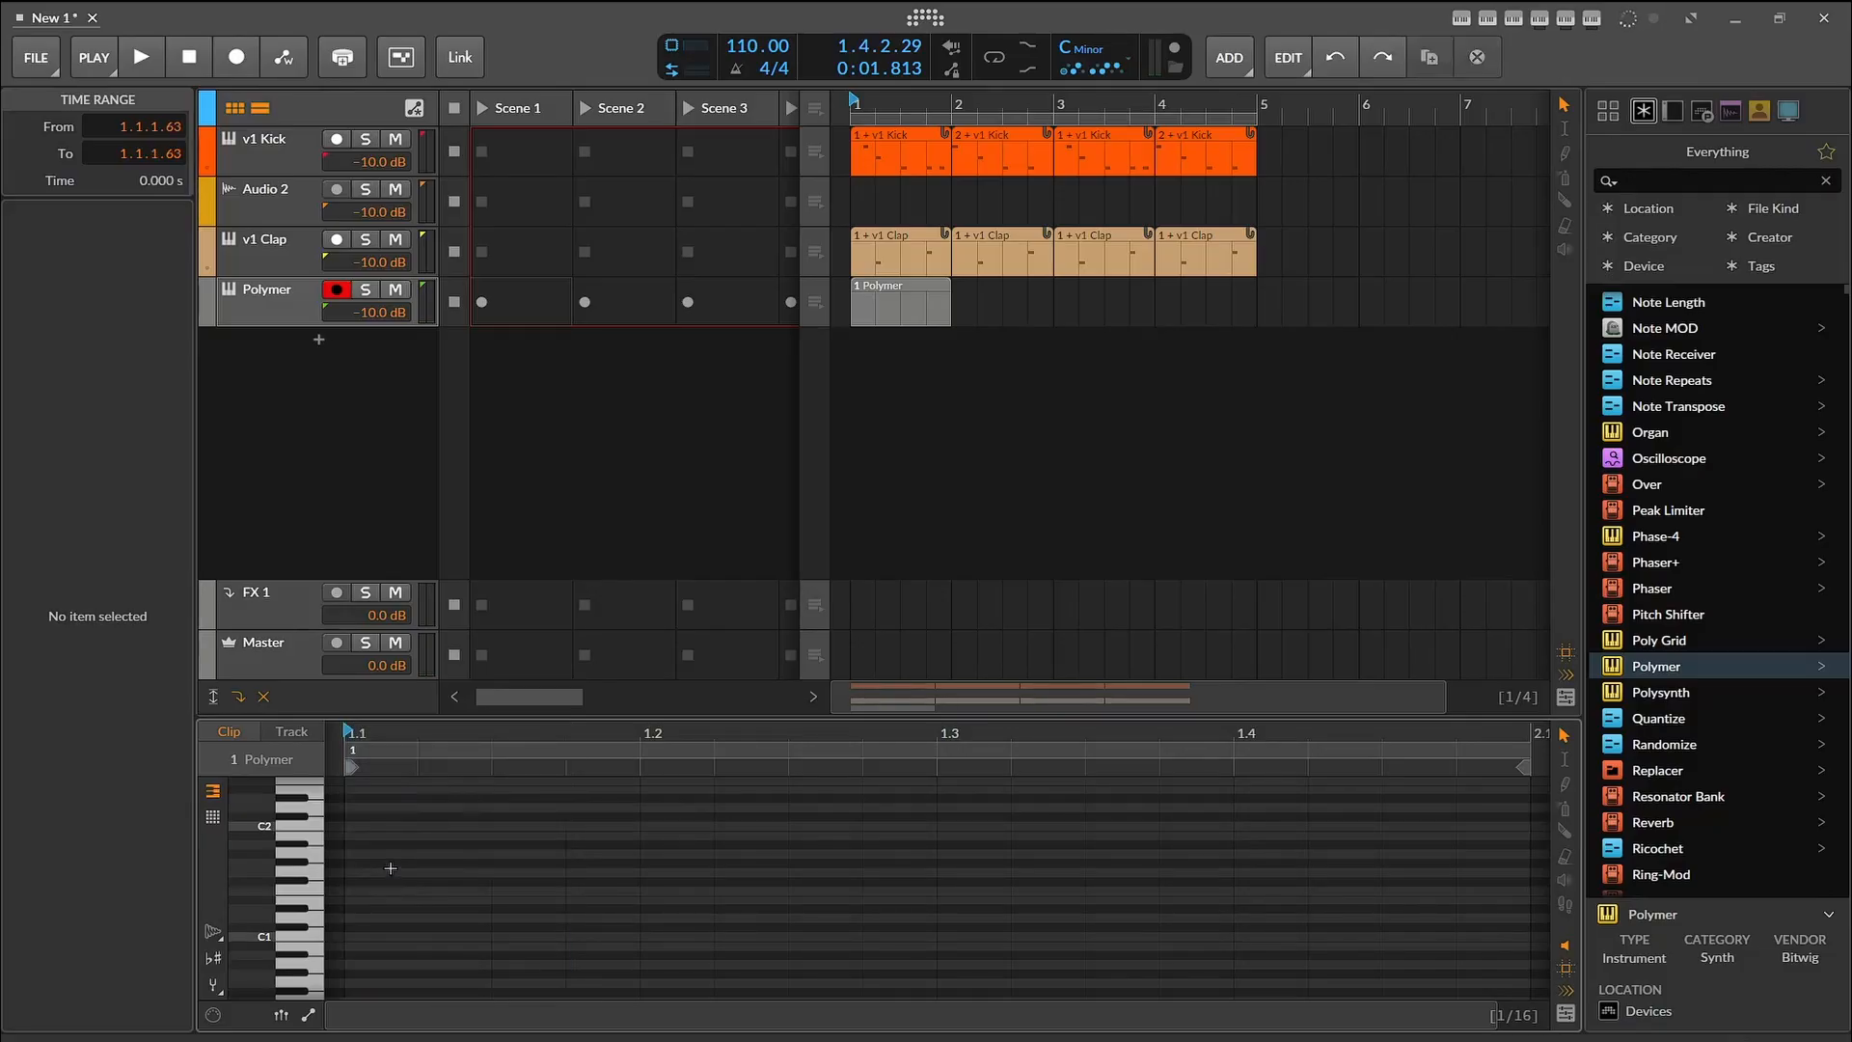
double_click(389, 872)
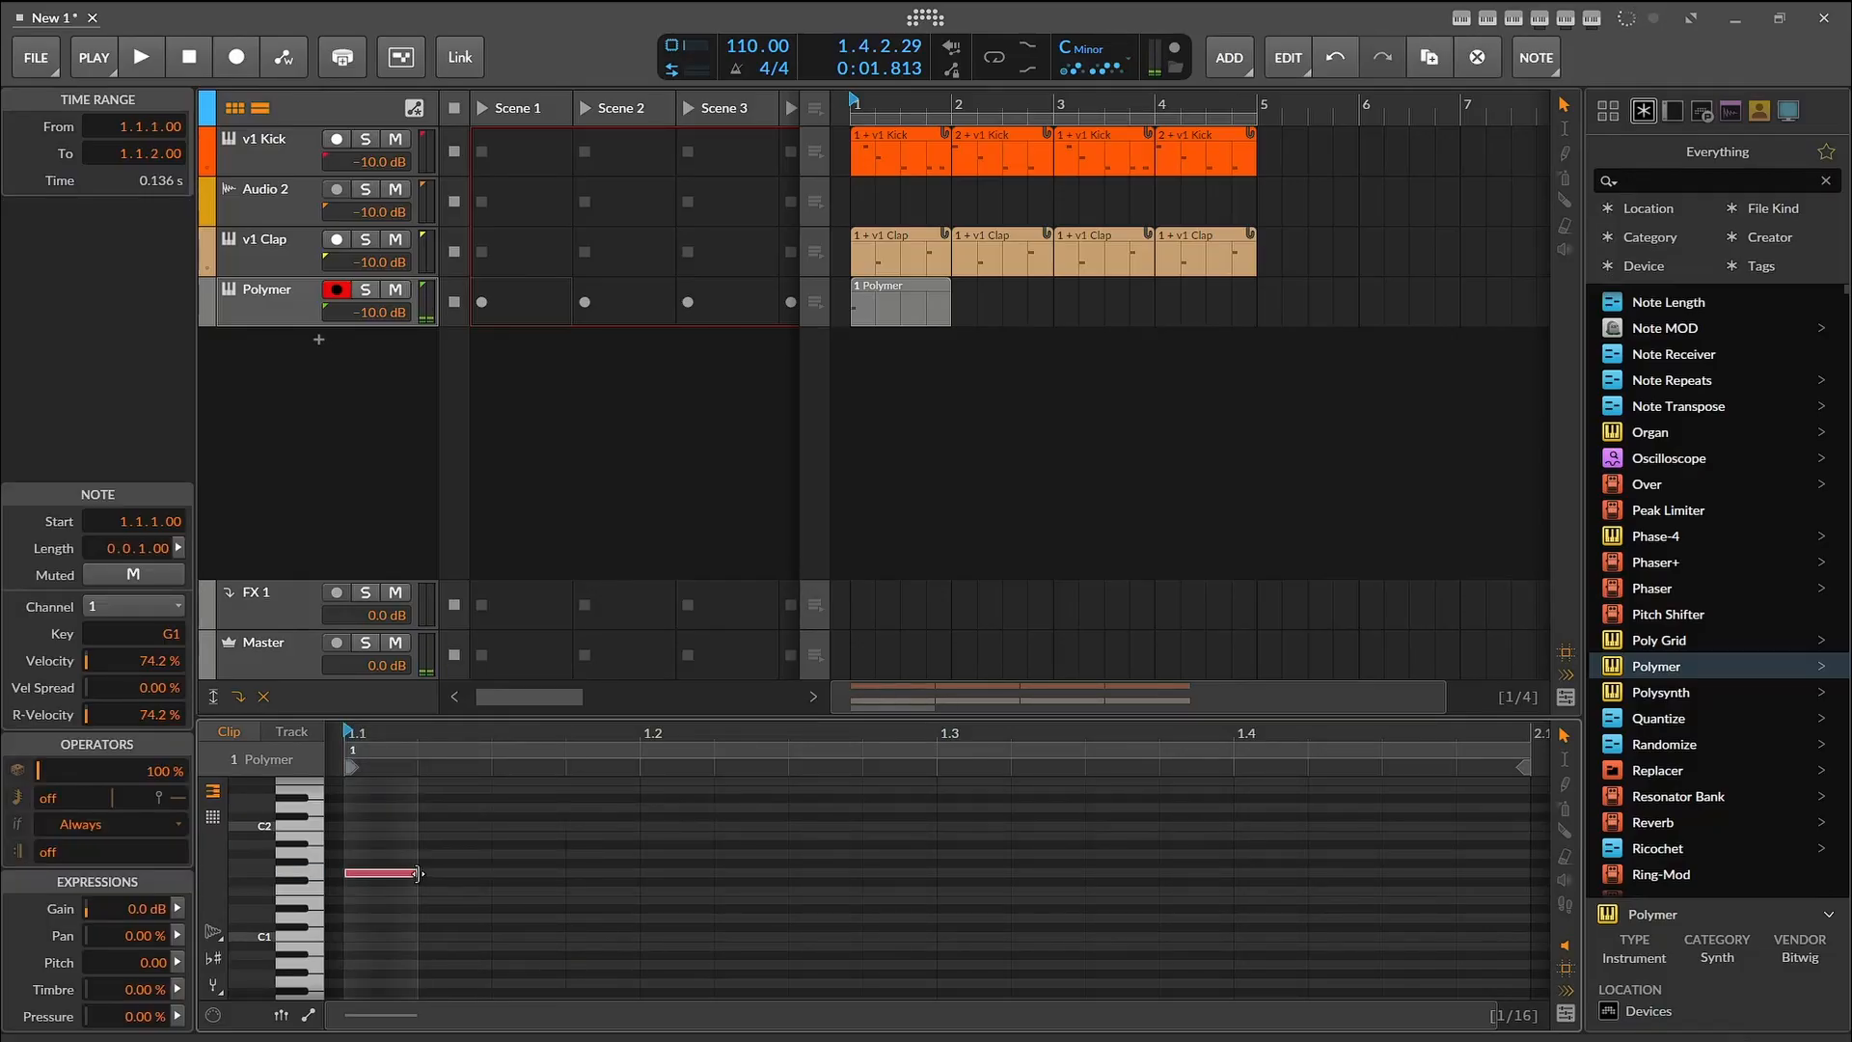
left_click_drag(417, 874, 646, 874)
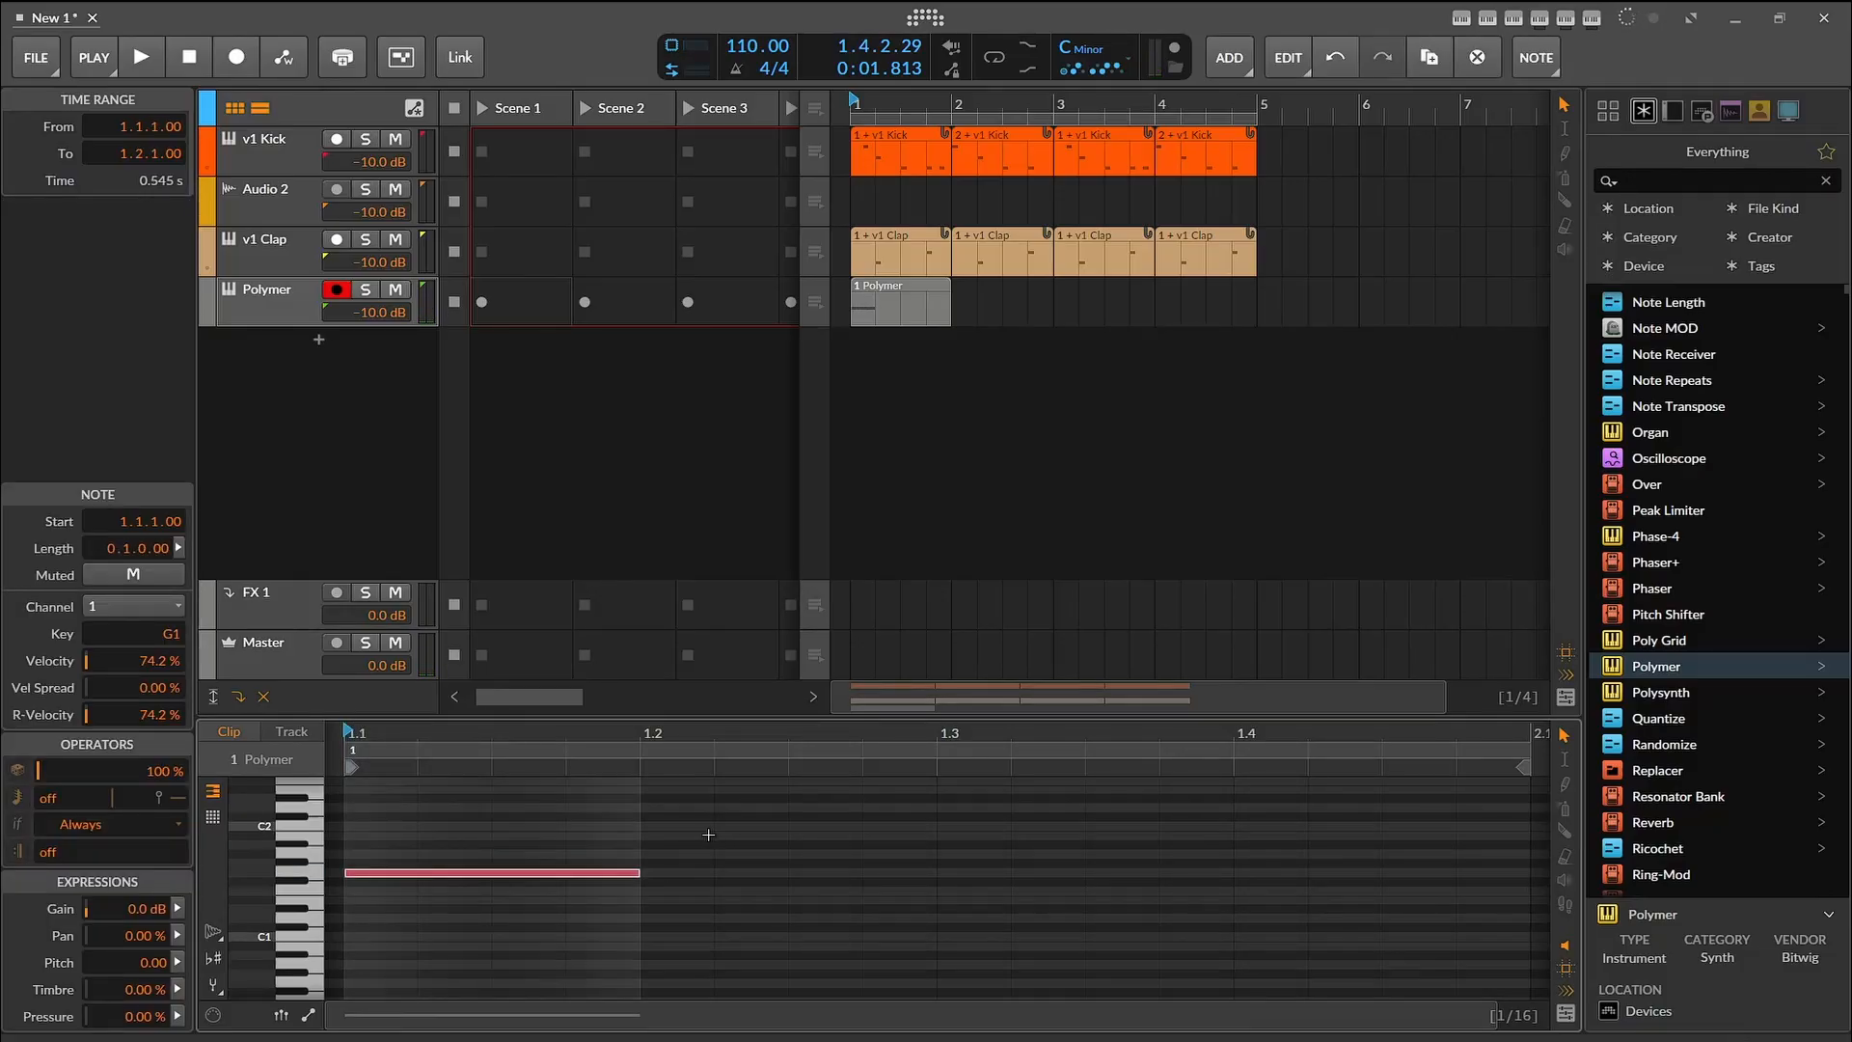
Step: Add one-beat notes C2, D1 and B0 on beats 2, 3 and 4 of the Polymer clip and start playback
double_click(659, 827)
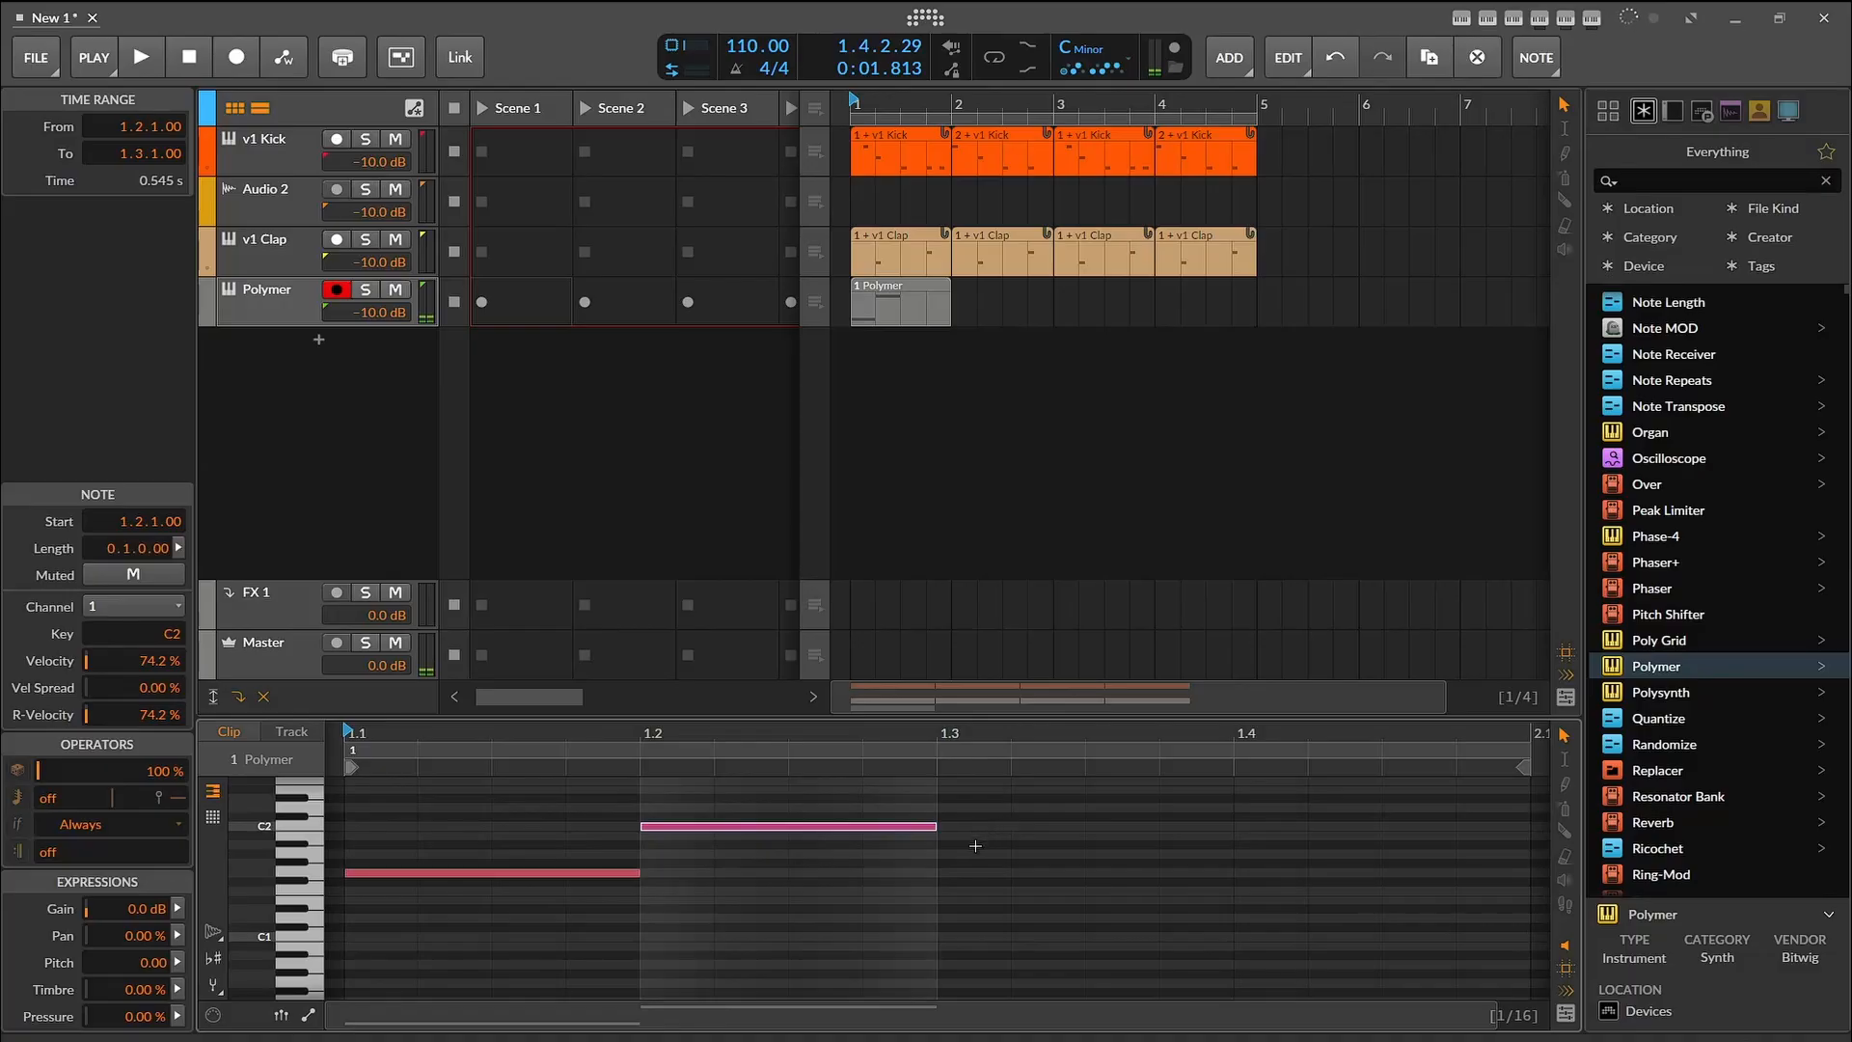
double_click(955, 917)
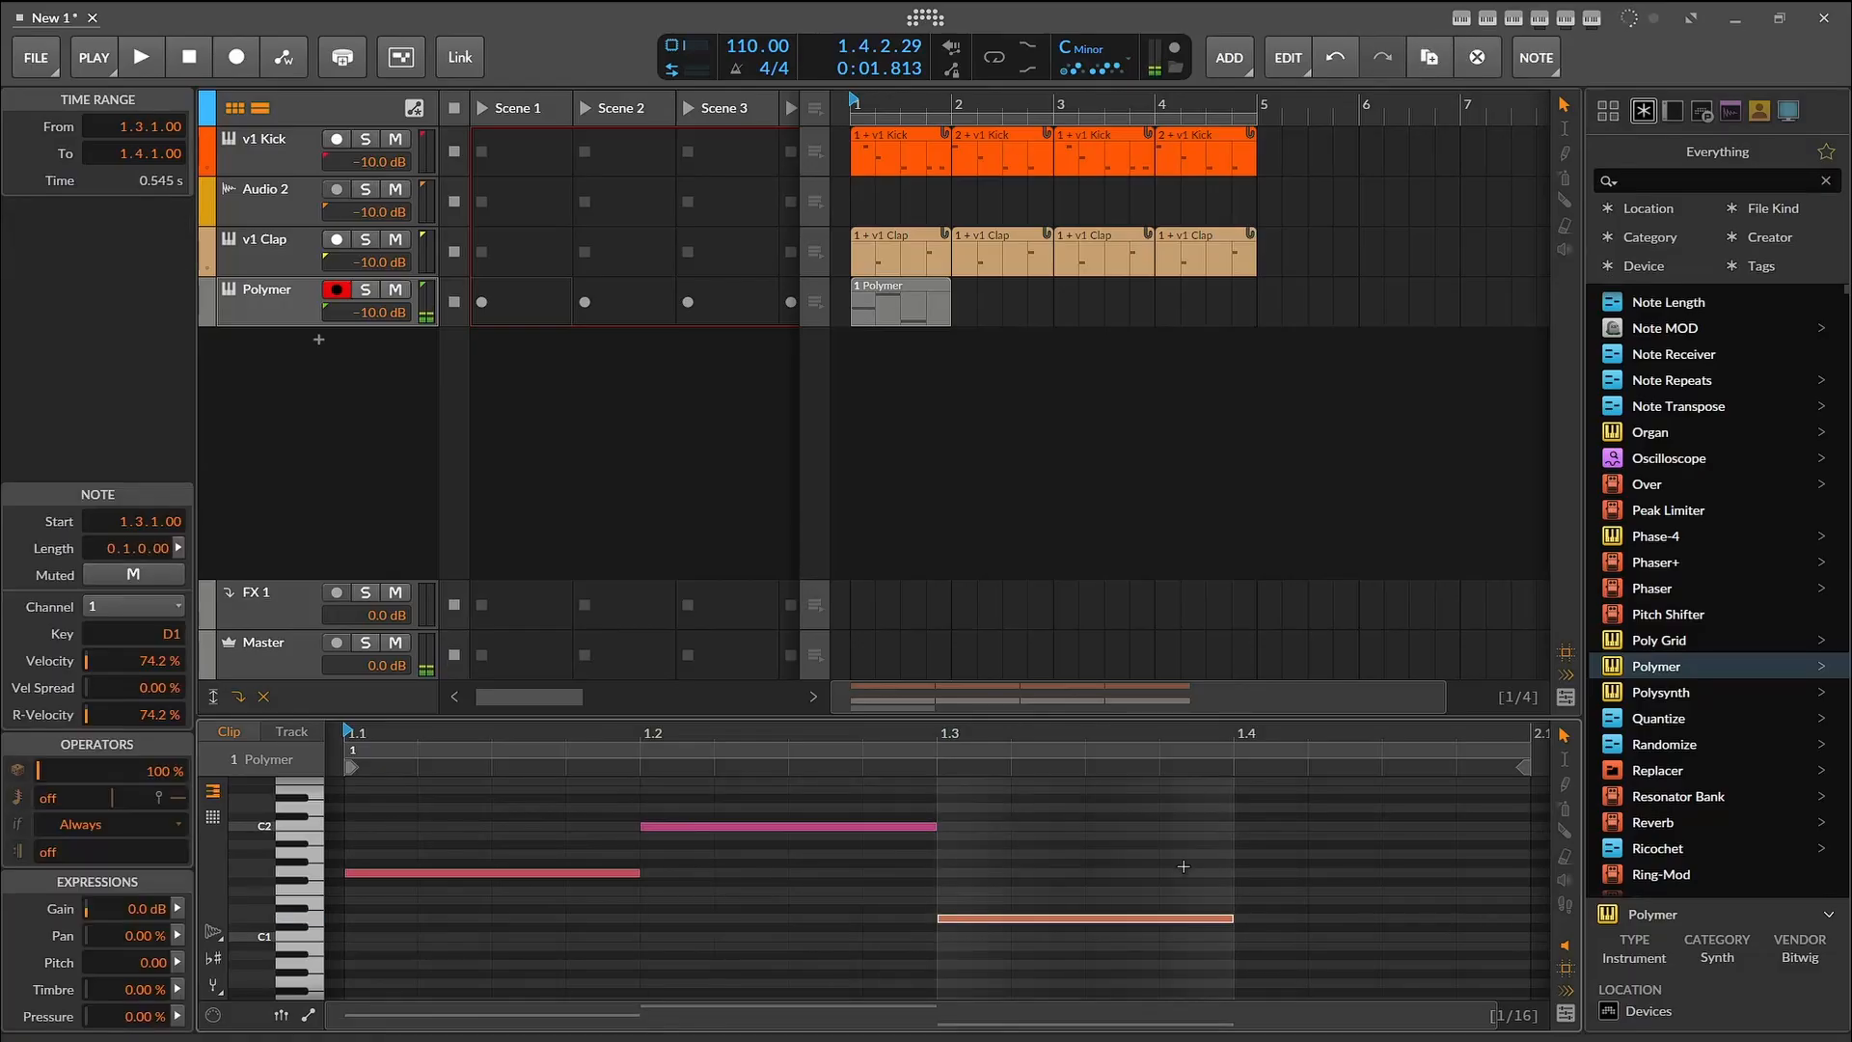
double_click(1250, 947)
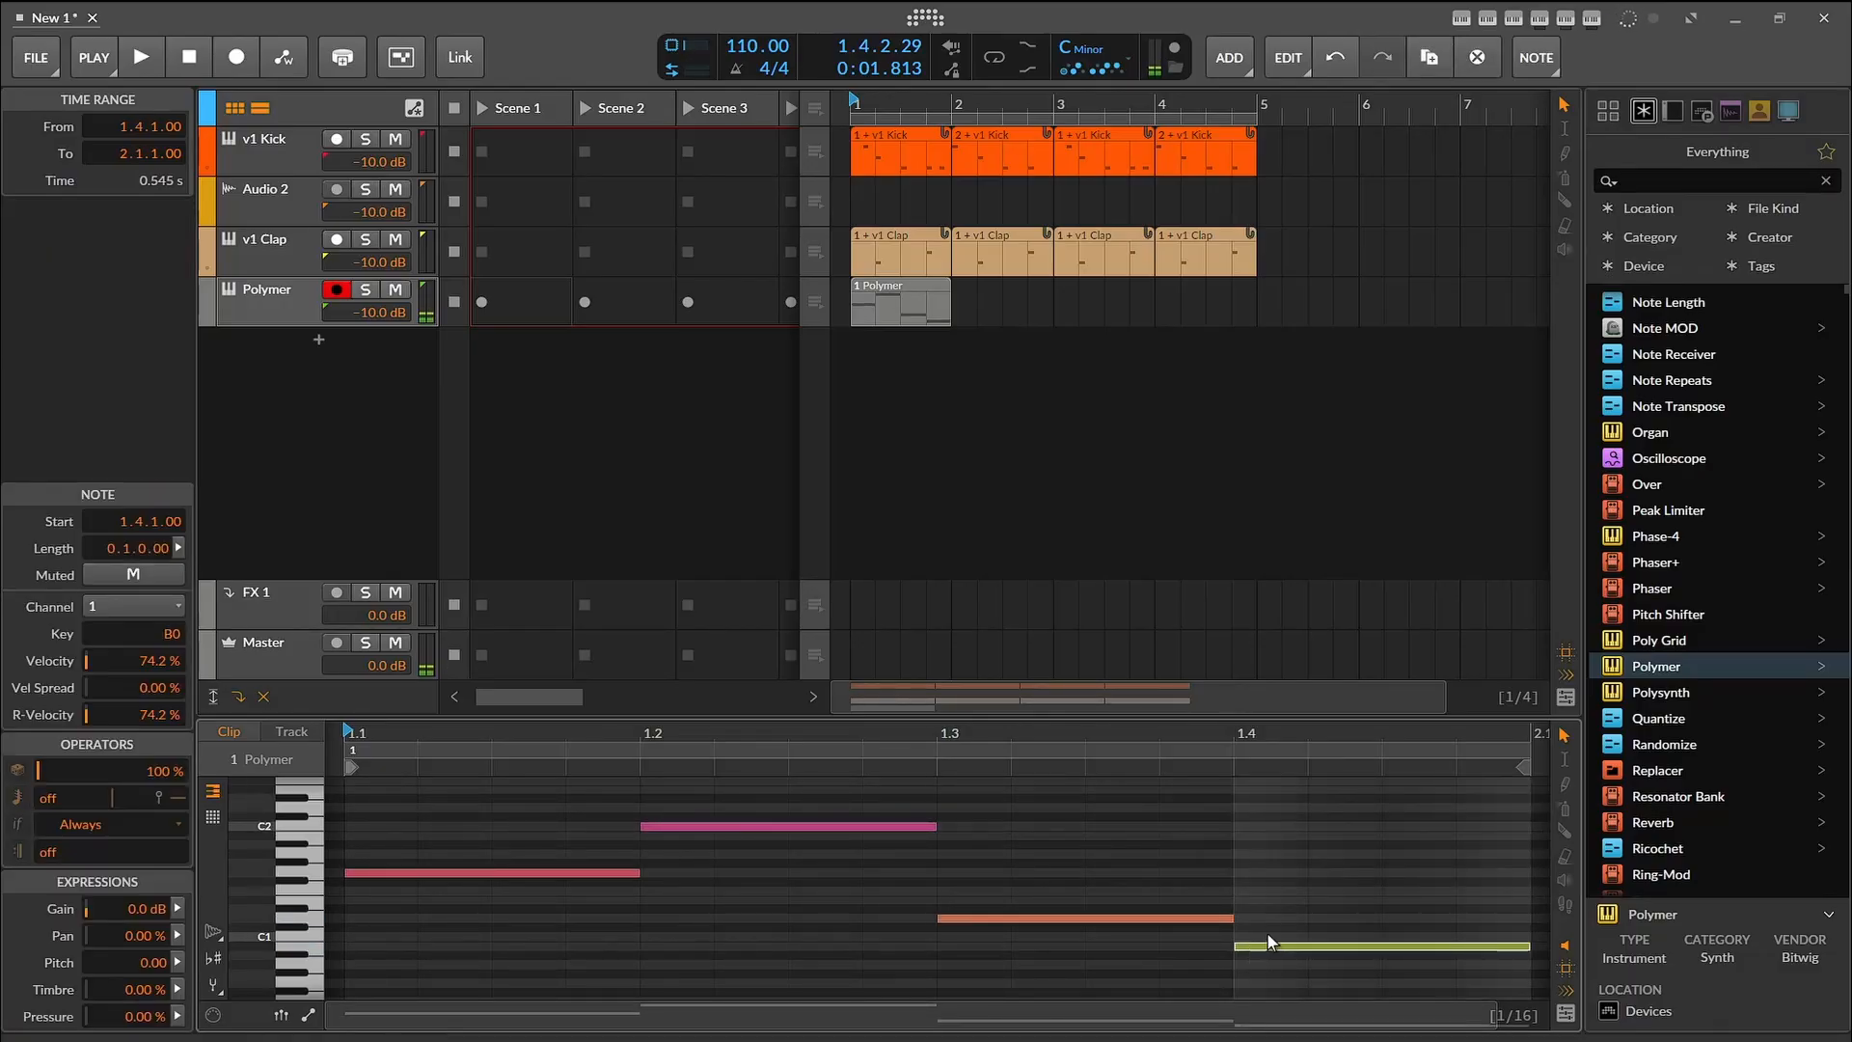
key("space")
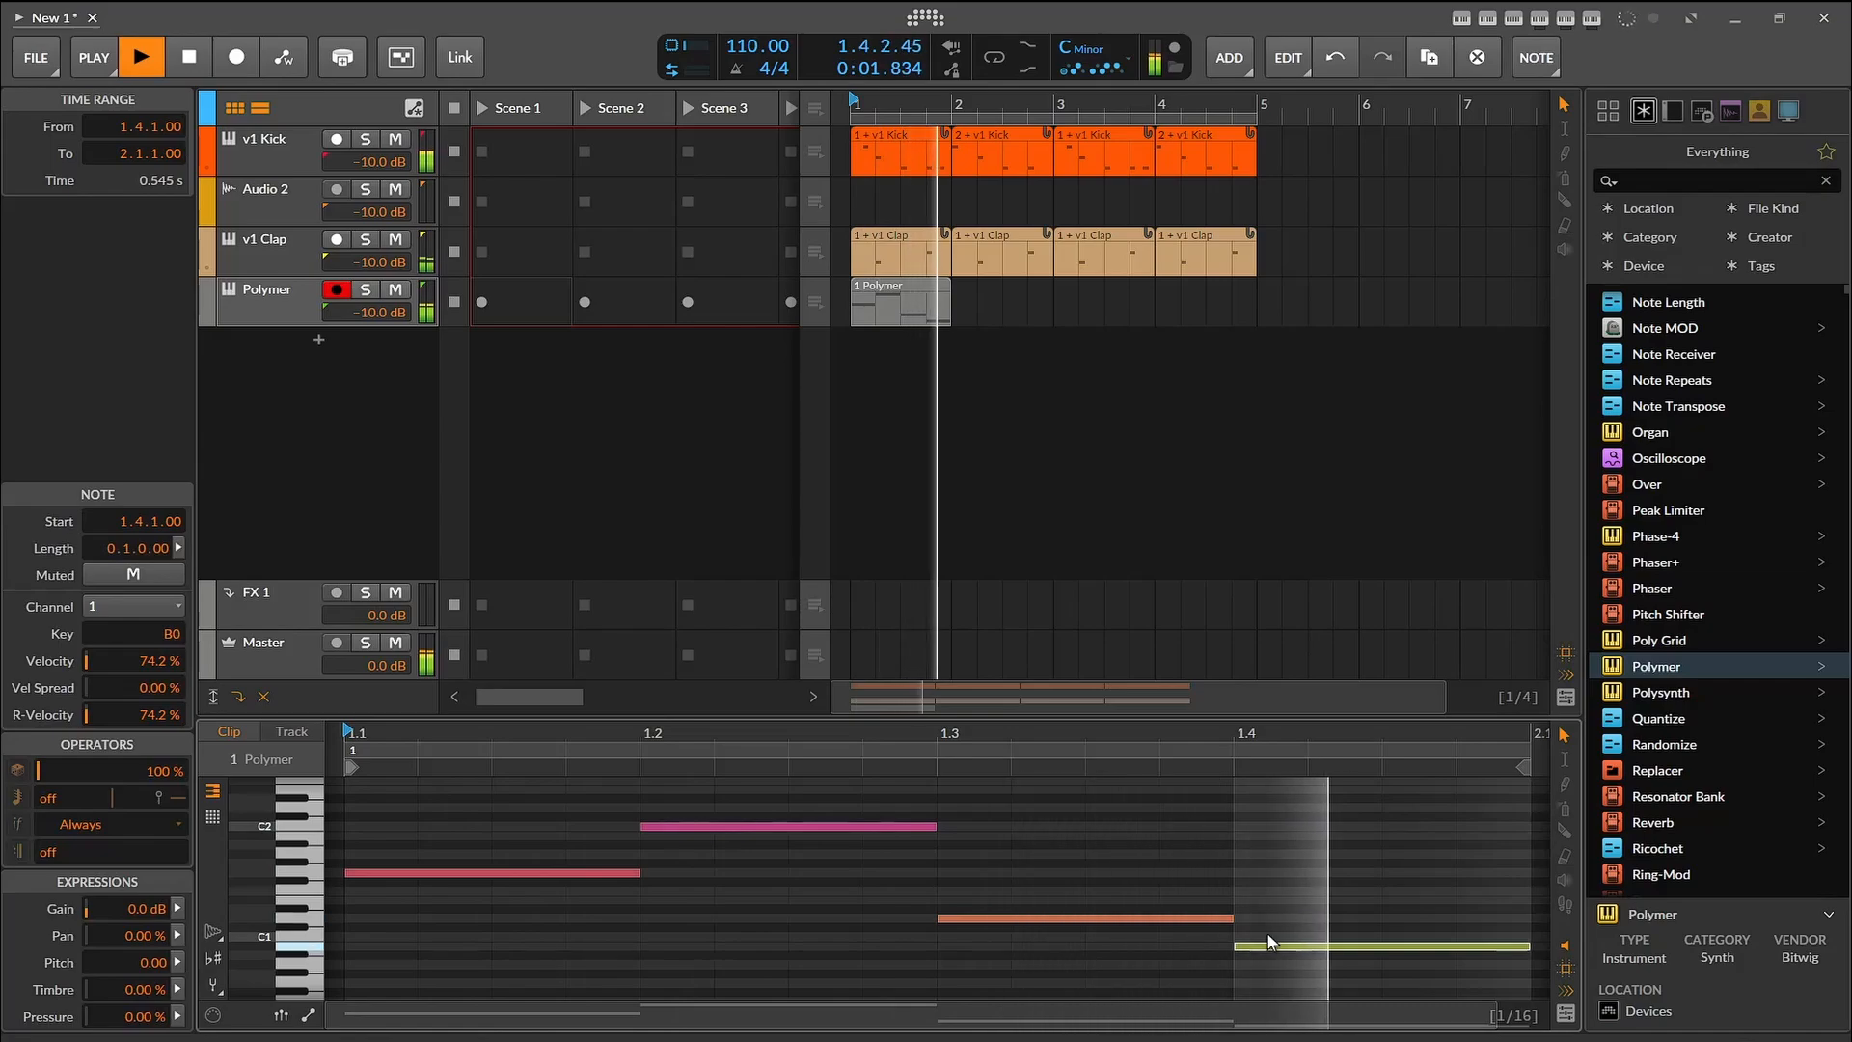
Step: Stop playback and copy the bar 1 Polymer clip from the arranger into the Polymer track's Scene 1 launcher slot
key("space")
left_click(899, 288)
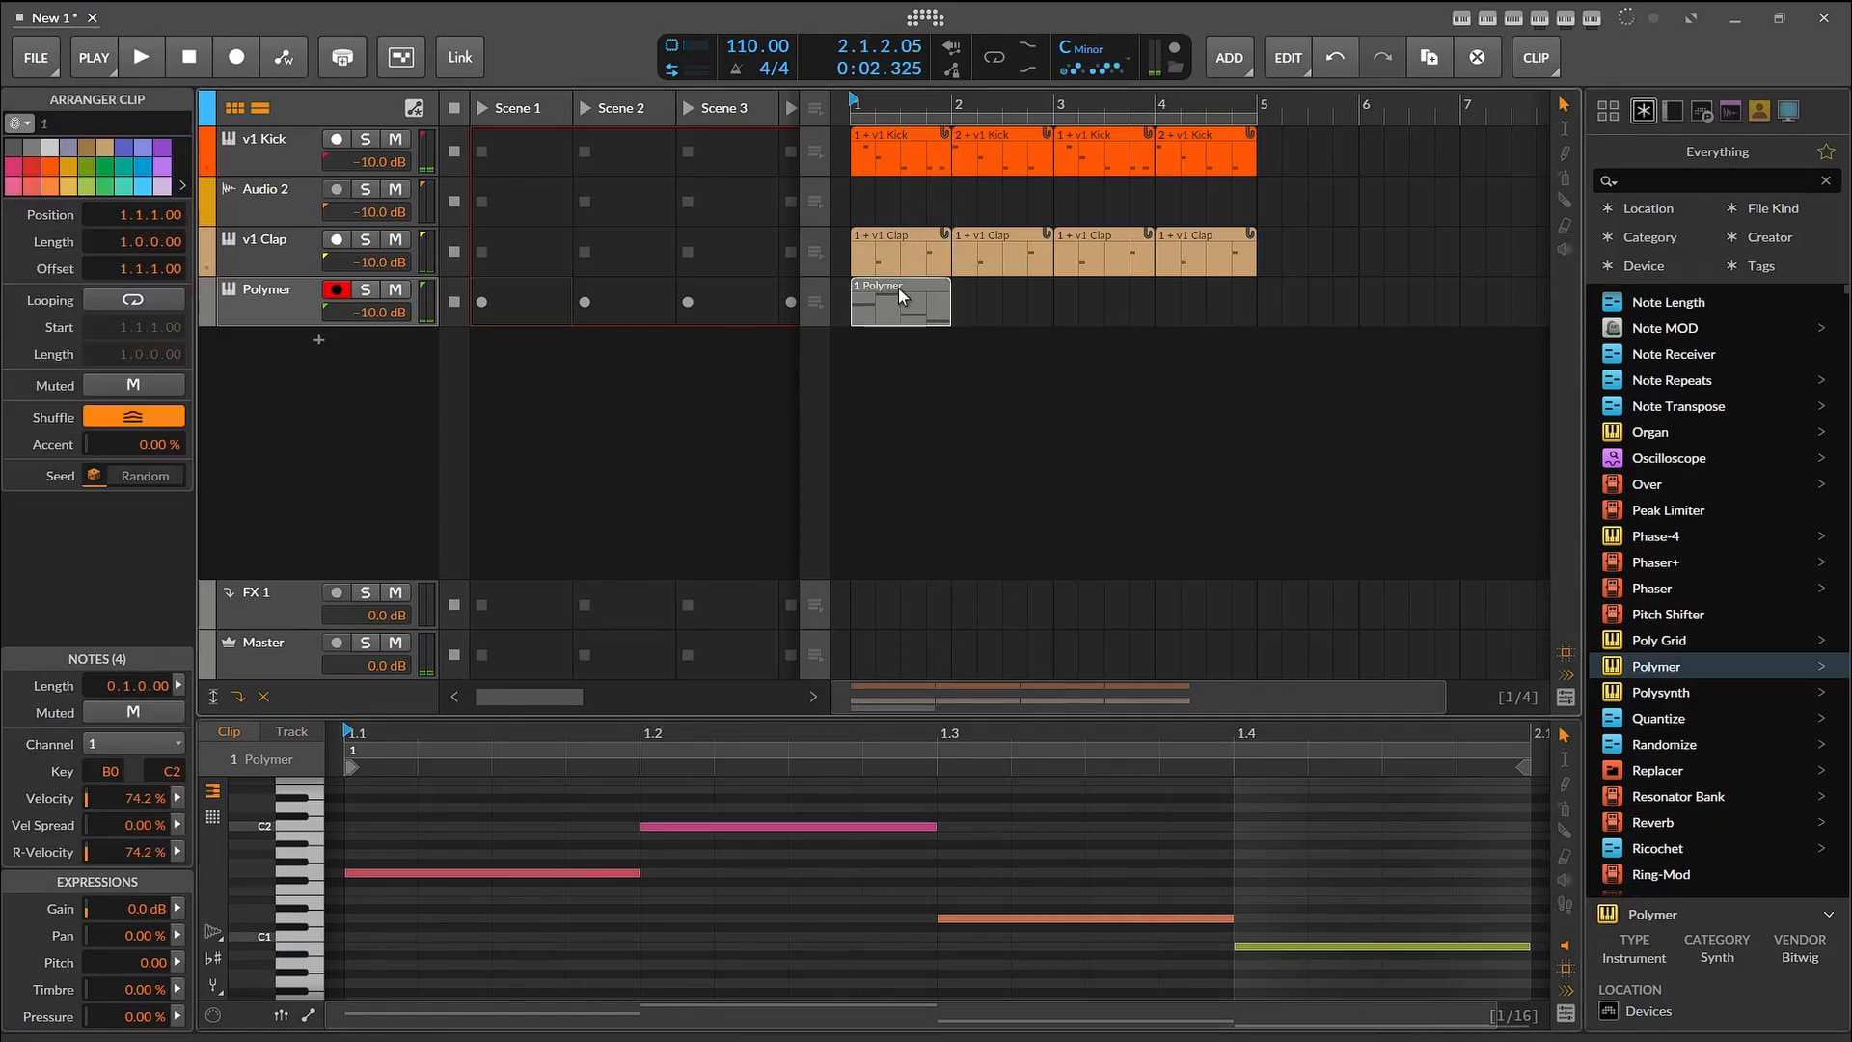
left_click_drag(533, 311, 539, 325)
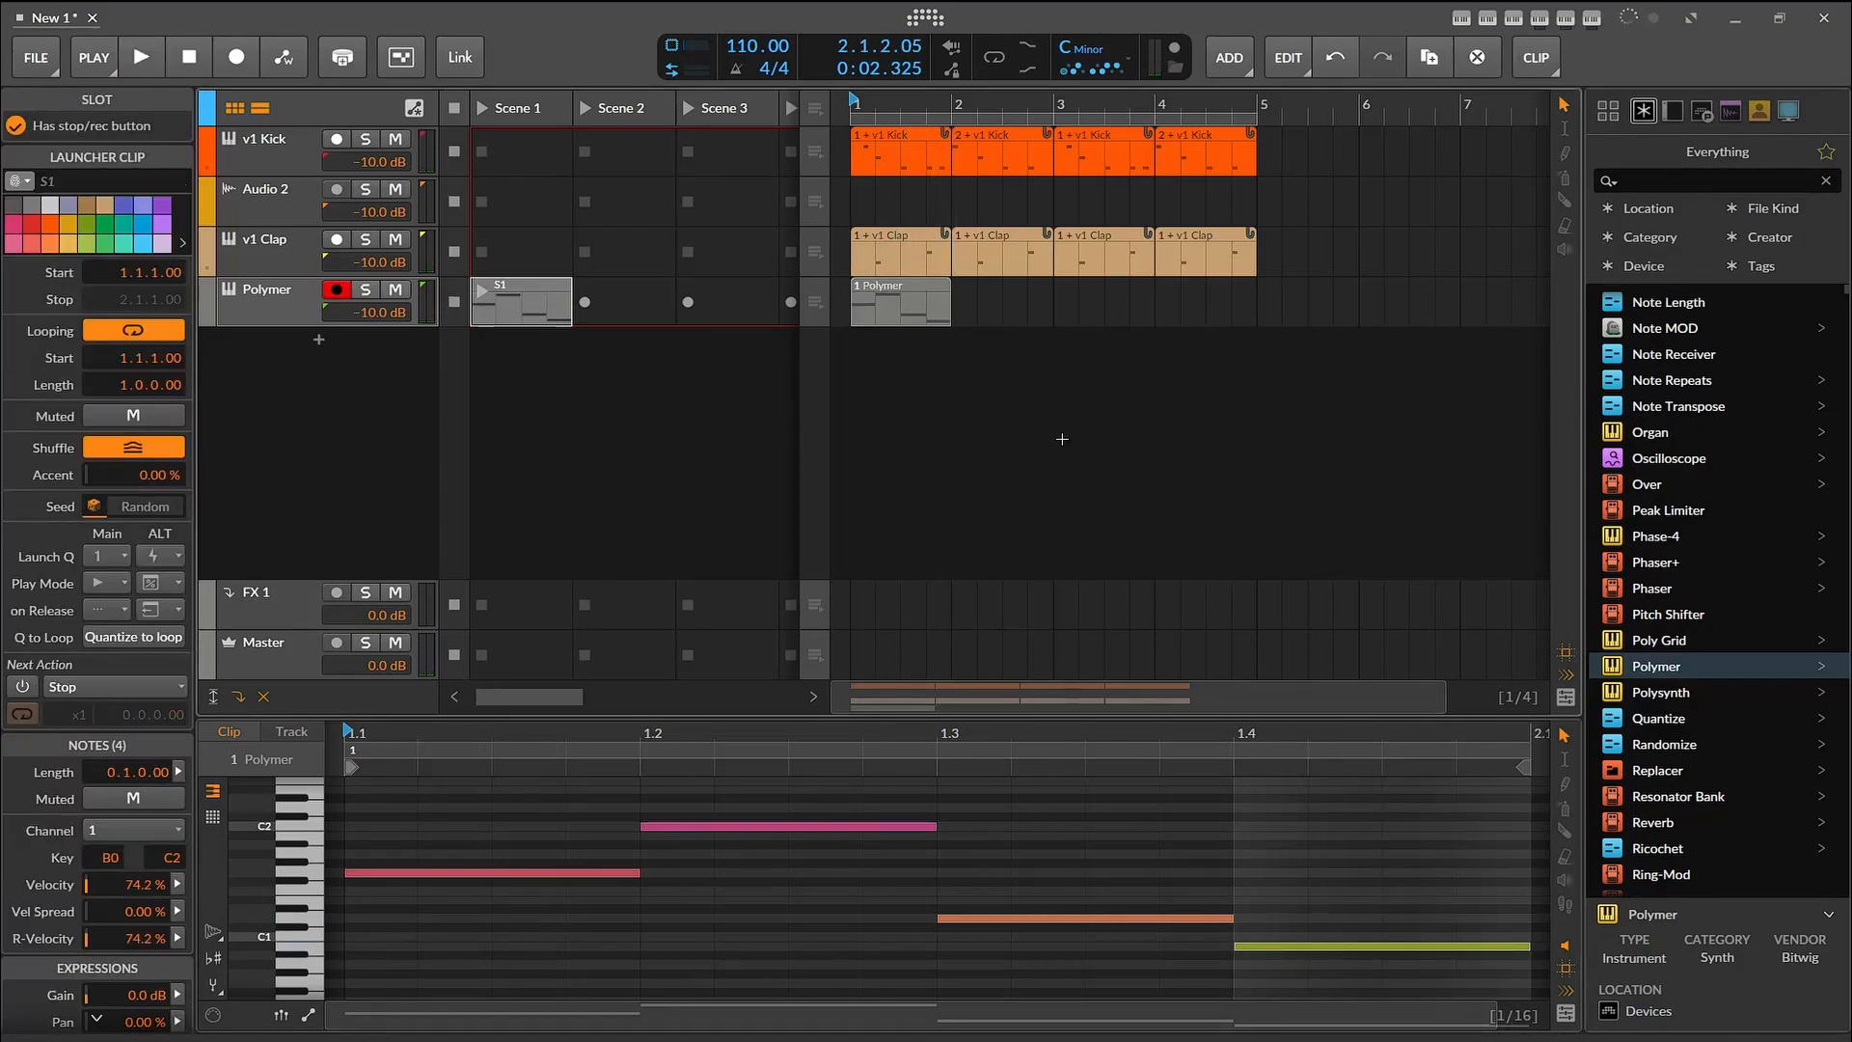
Step: Add a lane for Polymer's Low-pass MG Cutoff Frequency and insert the City Groove 1 curve into its Scene 1 slot
left_click(207, 318)
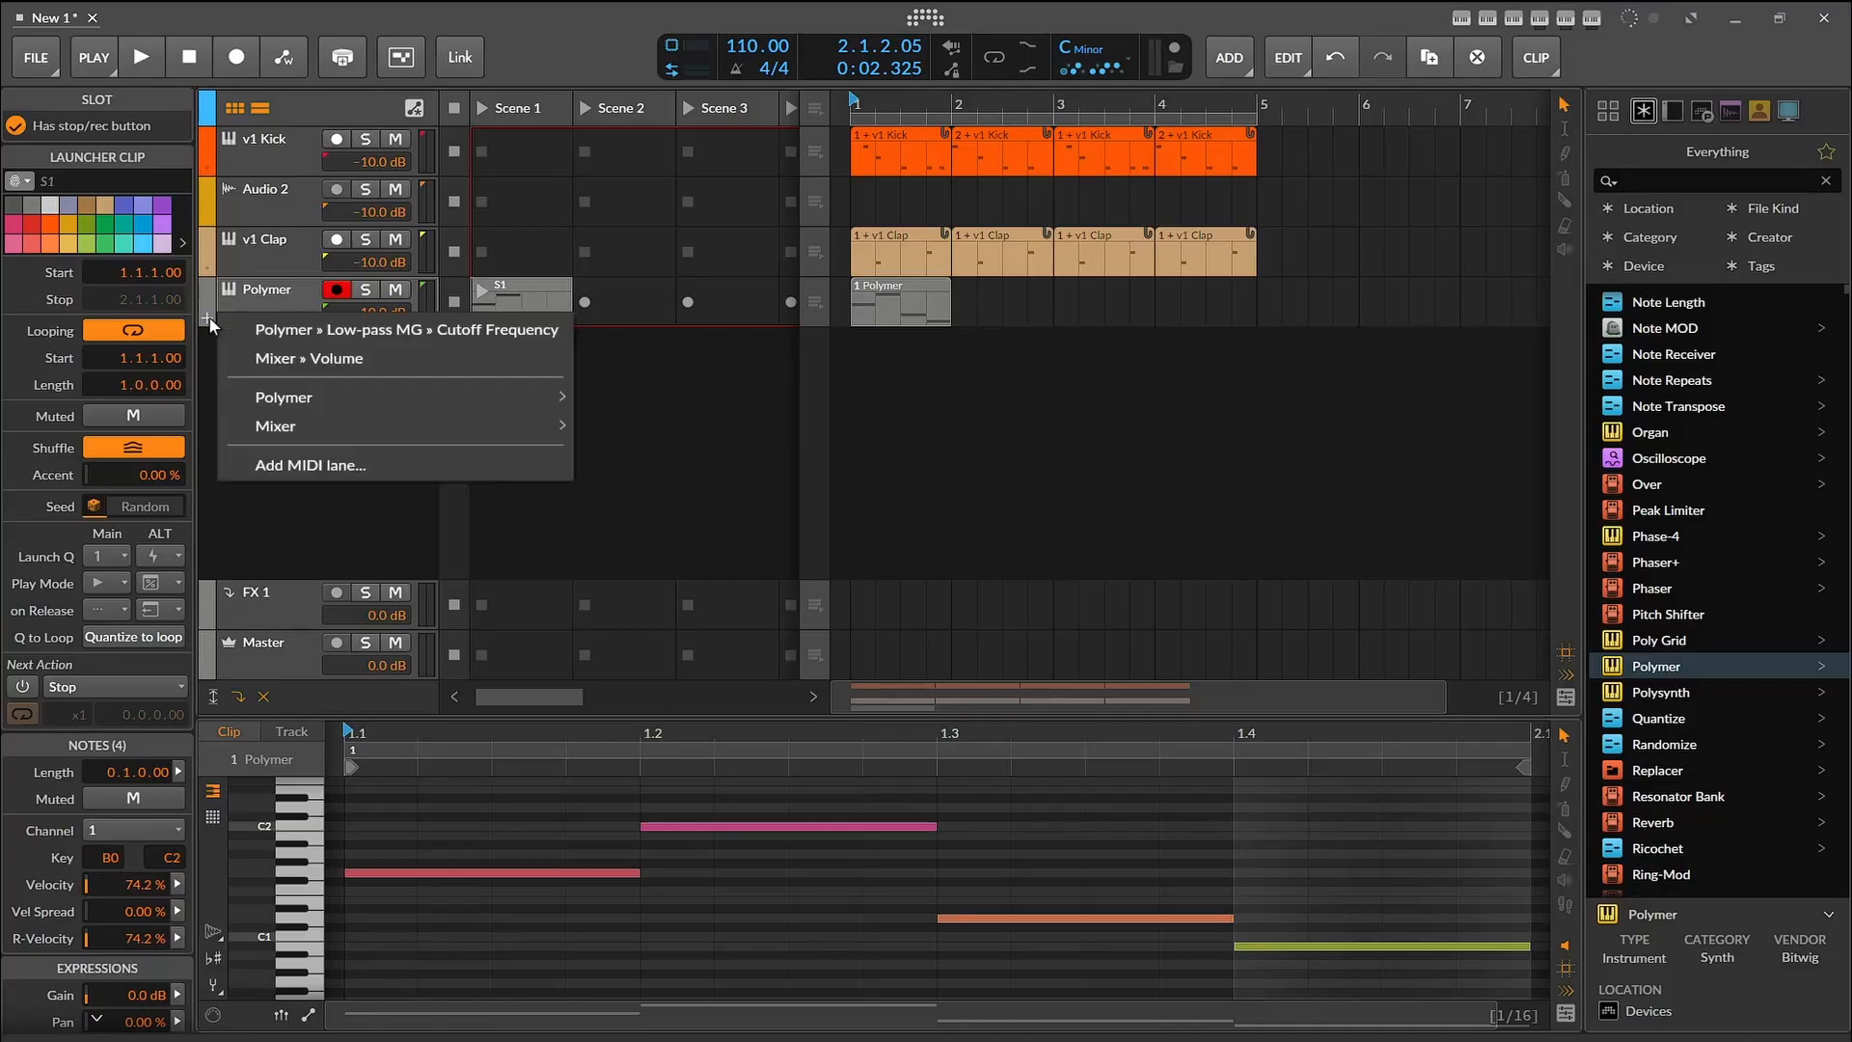
mouse_move(524, 396)
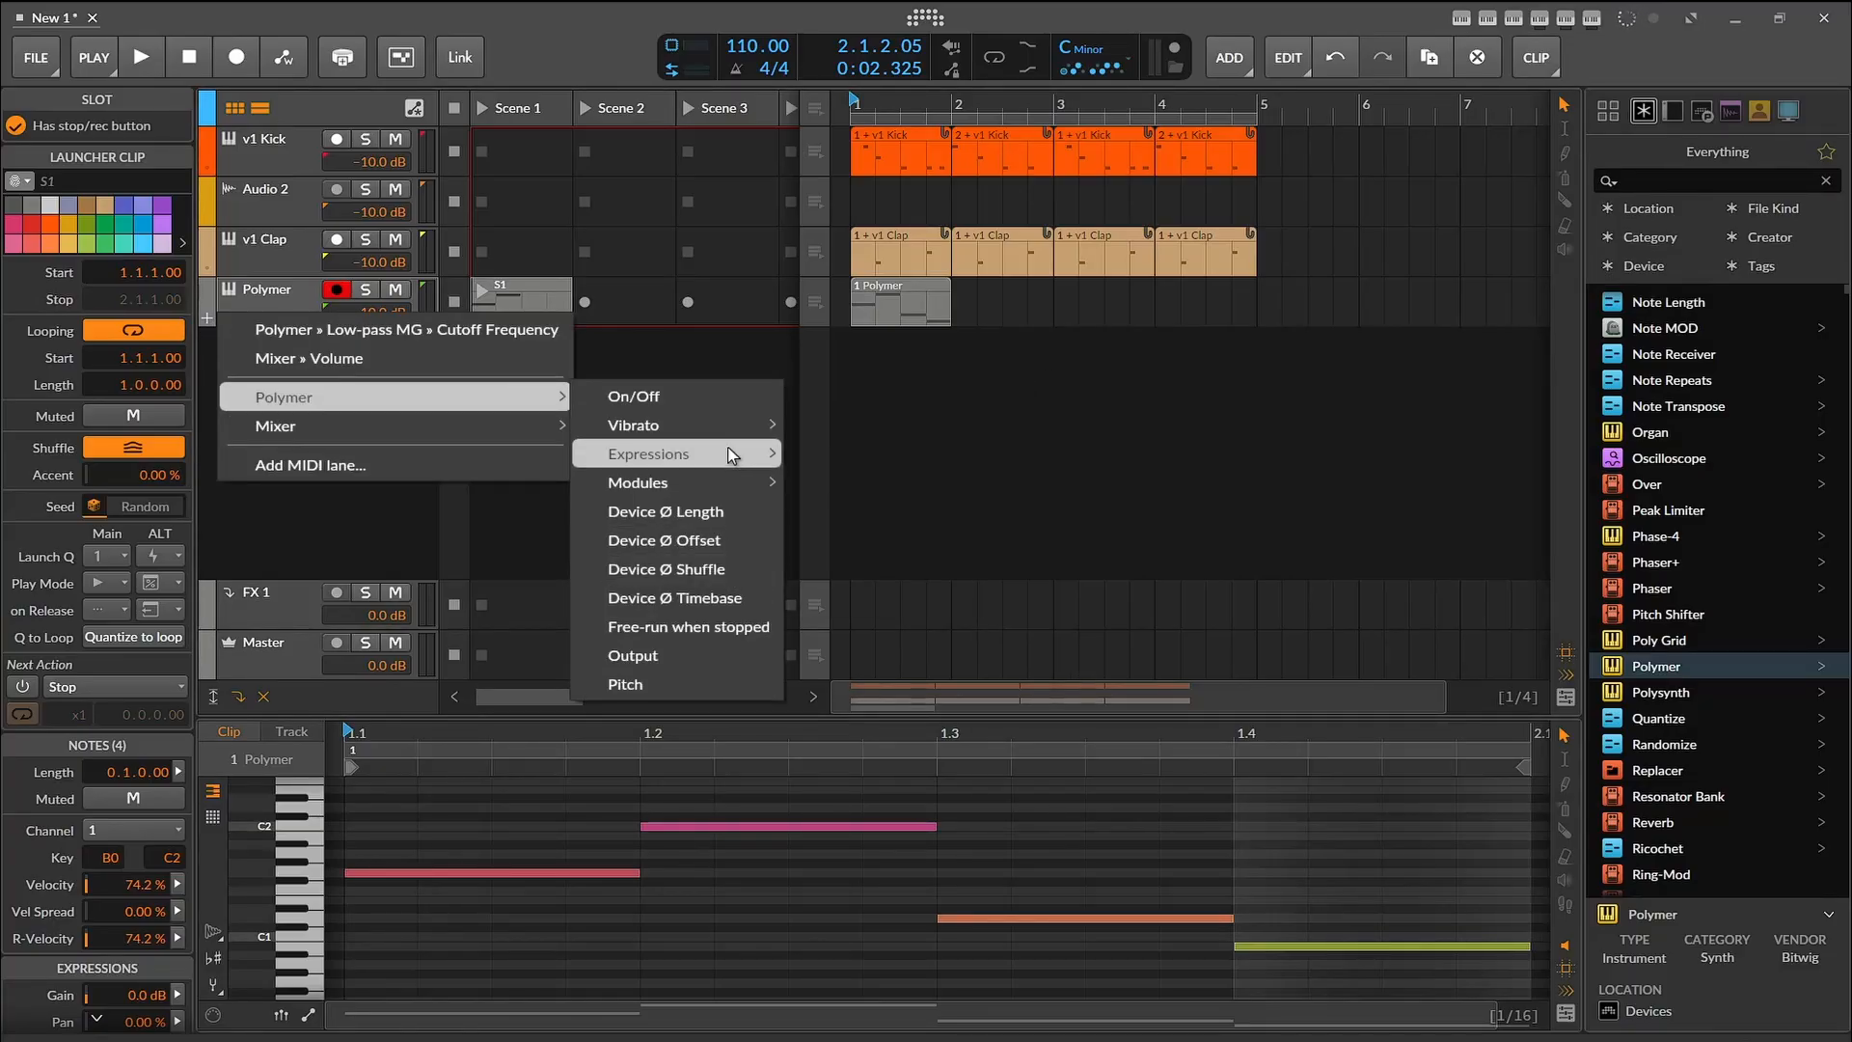
mouse_move(737, 484)
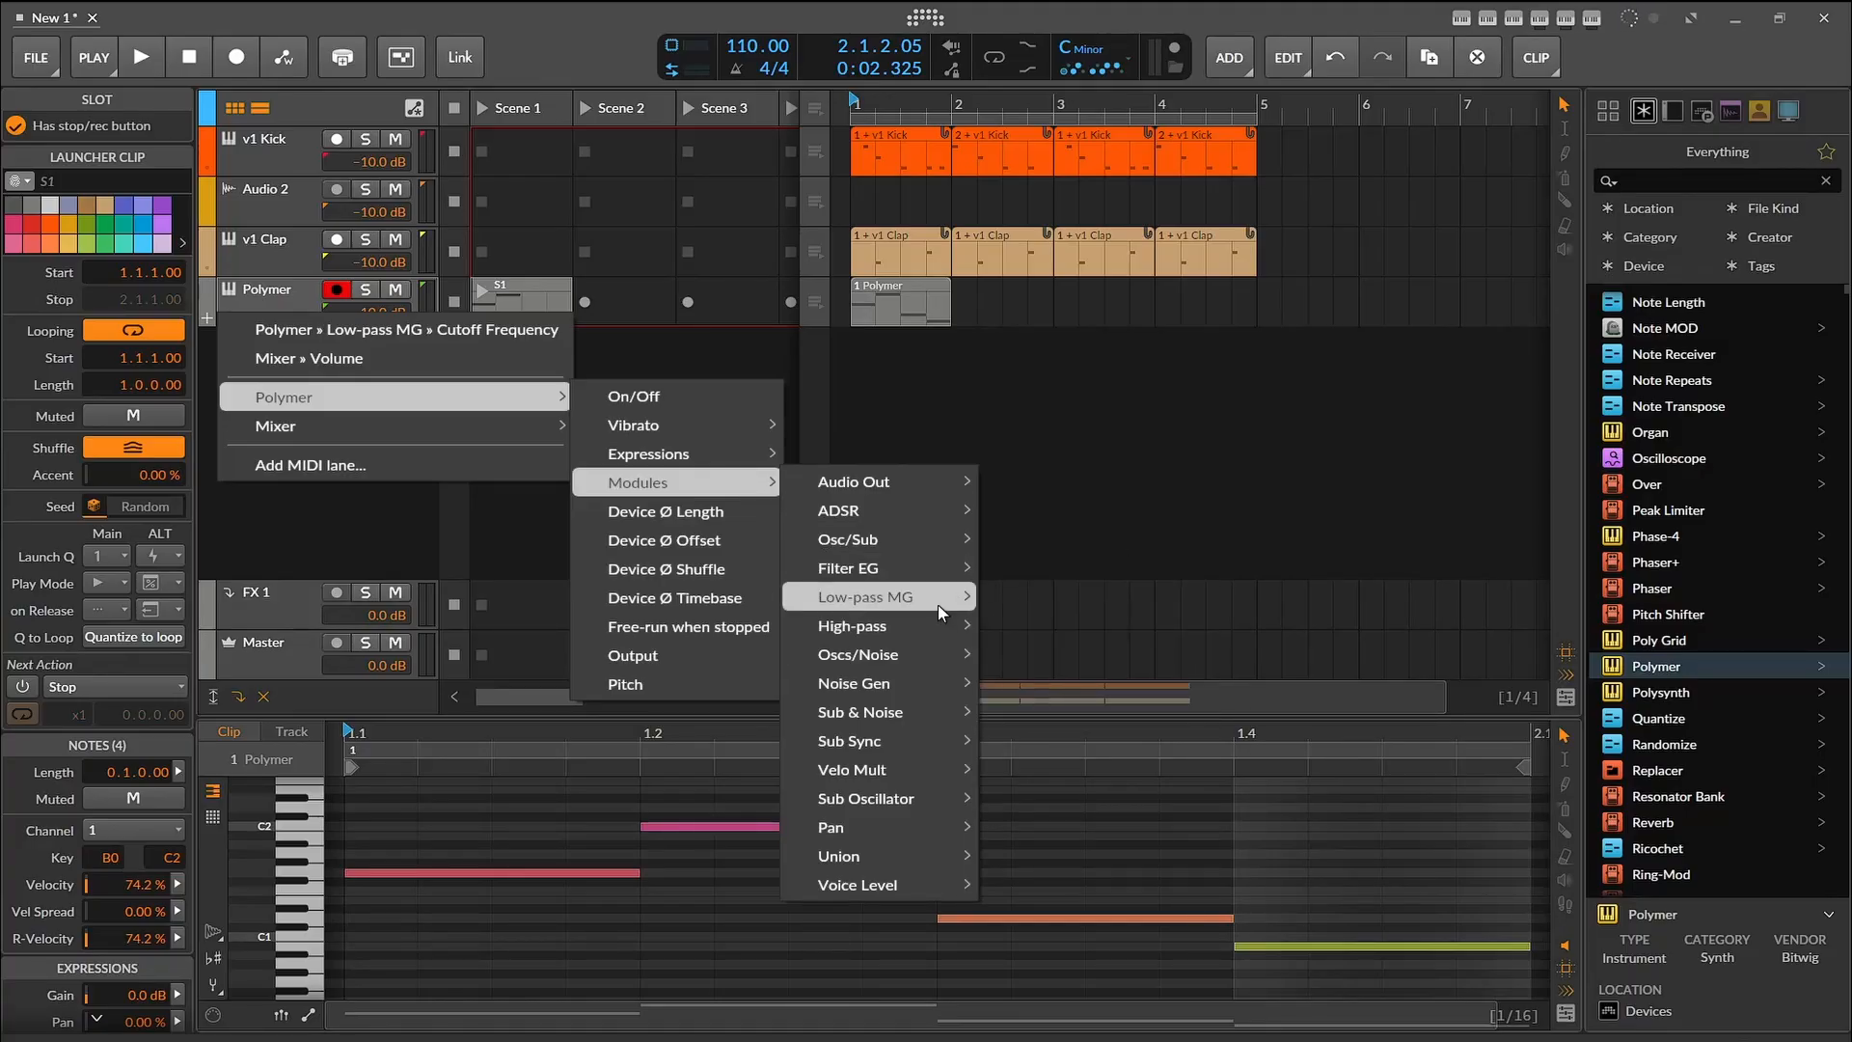
mouse_move(938, 600)
left_click(1006, 605)
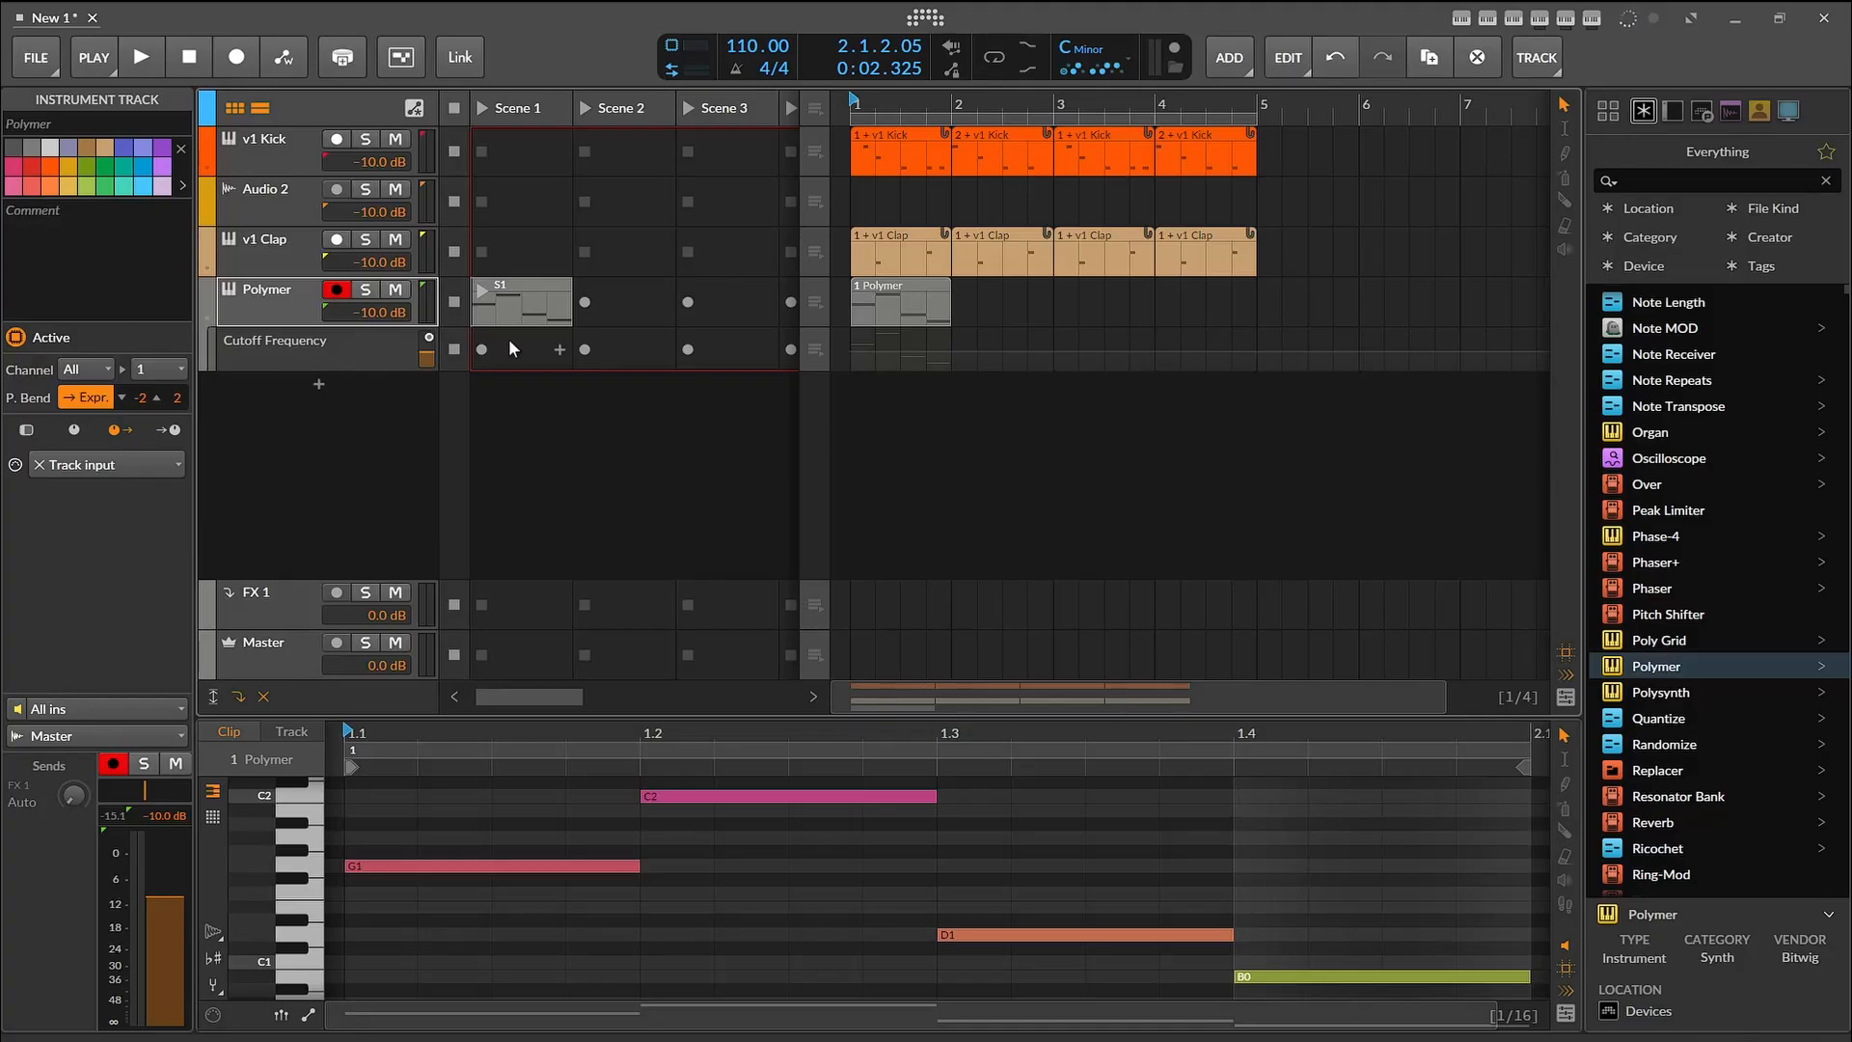
left_click(554, 350)
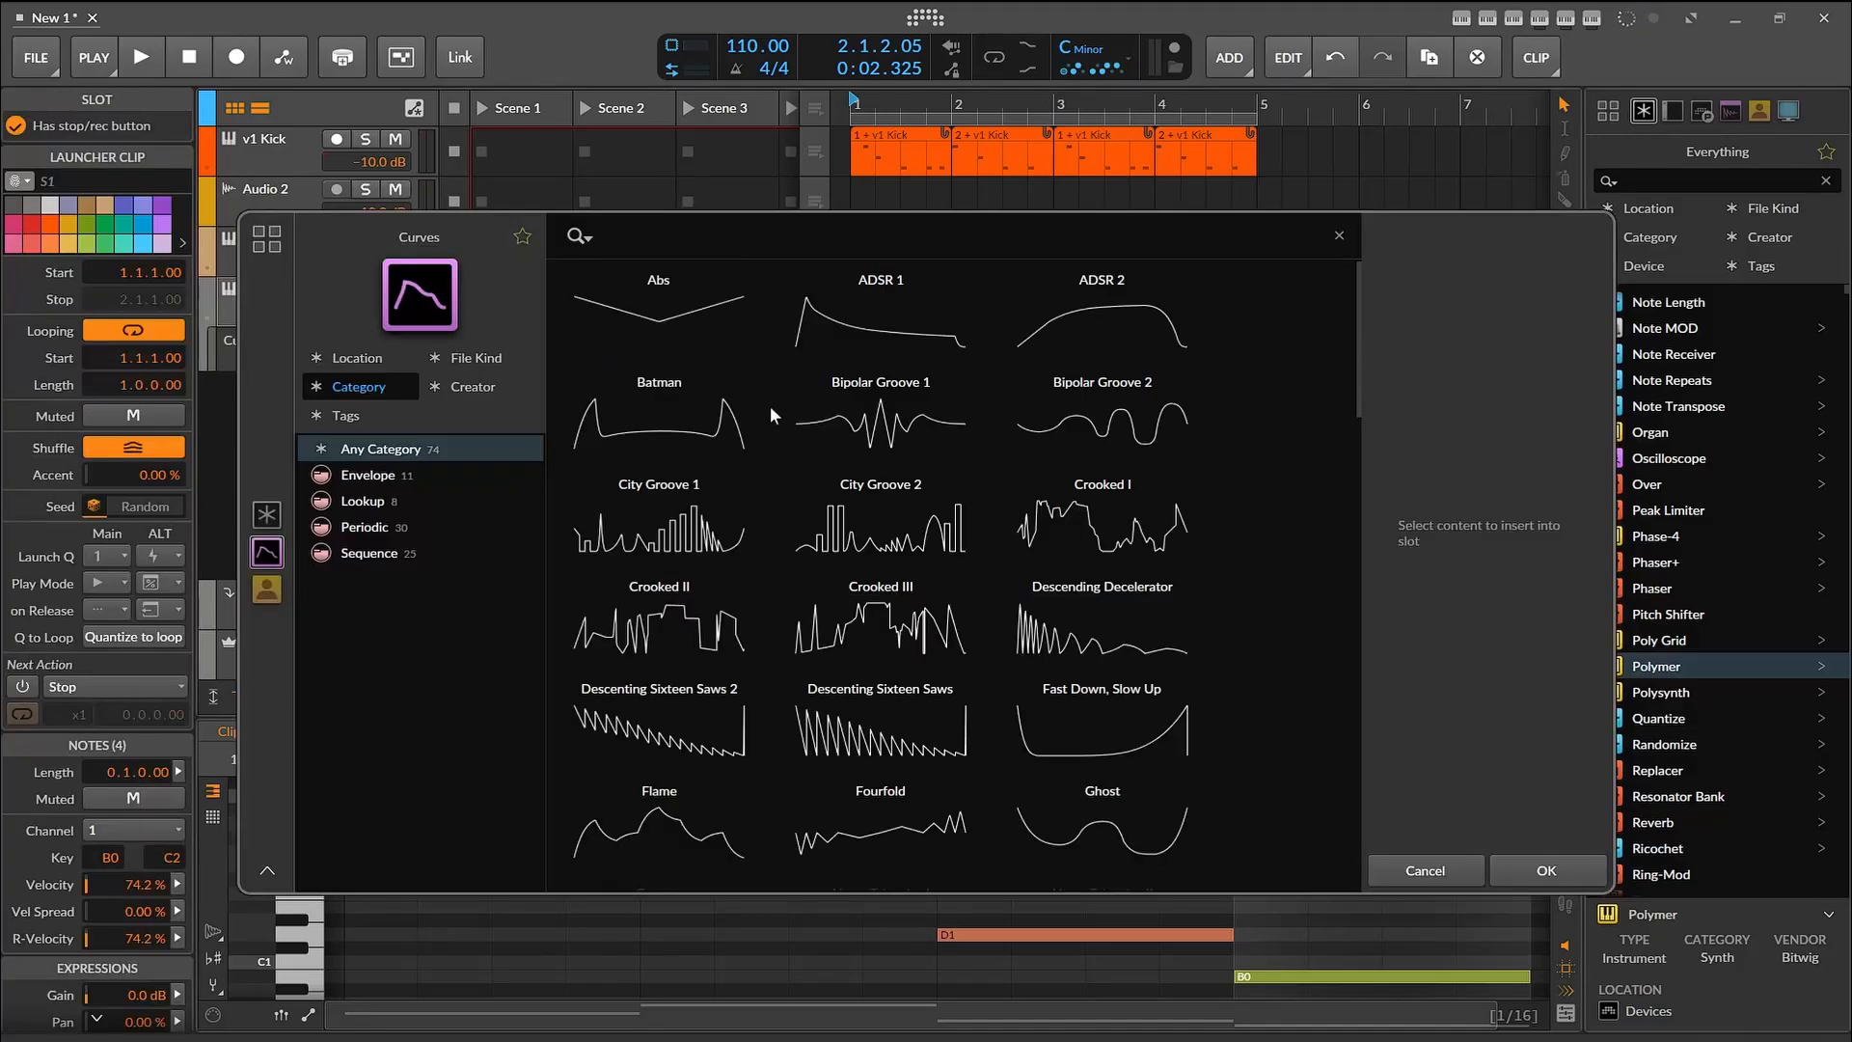
double_click(714, 539)
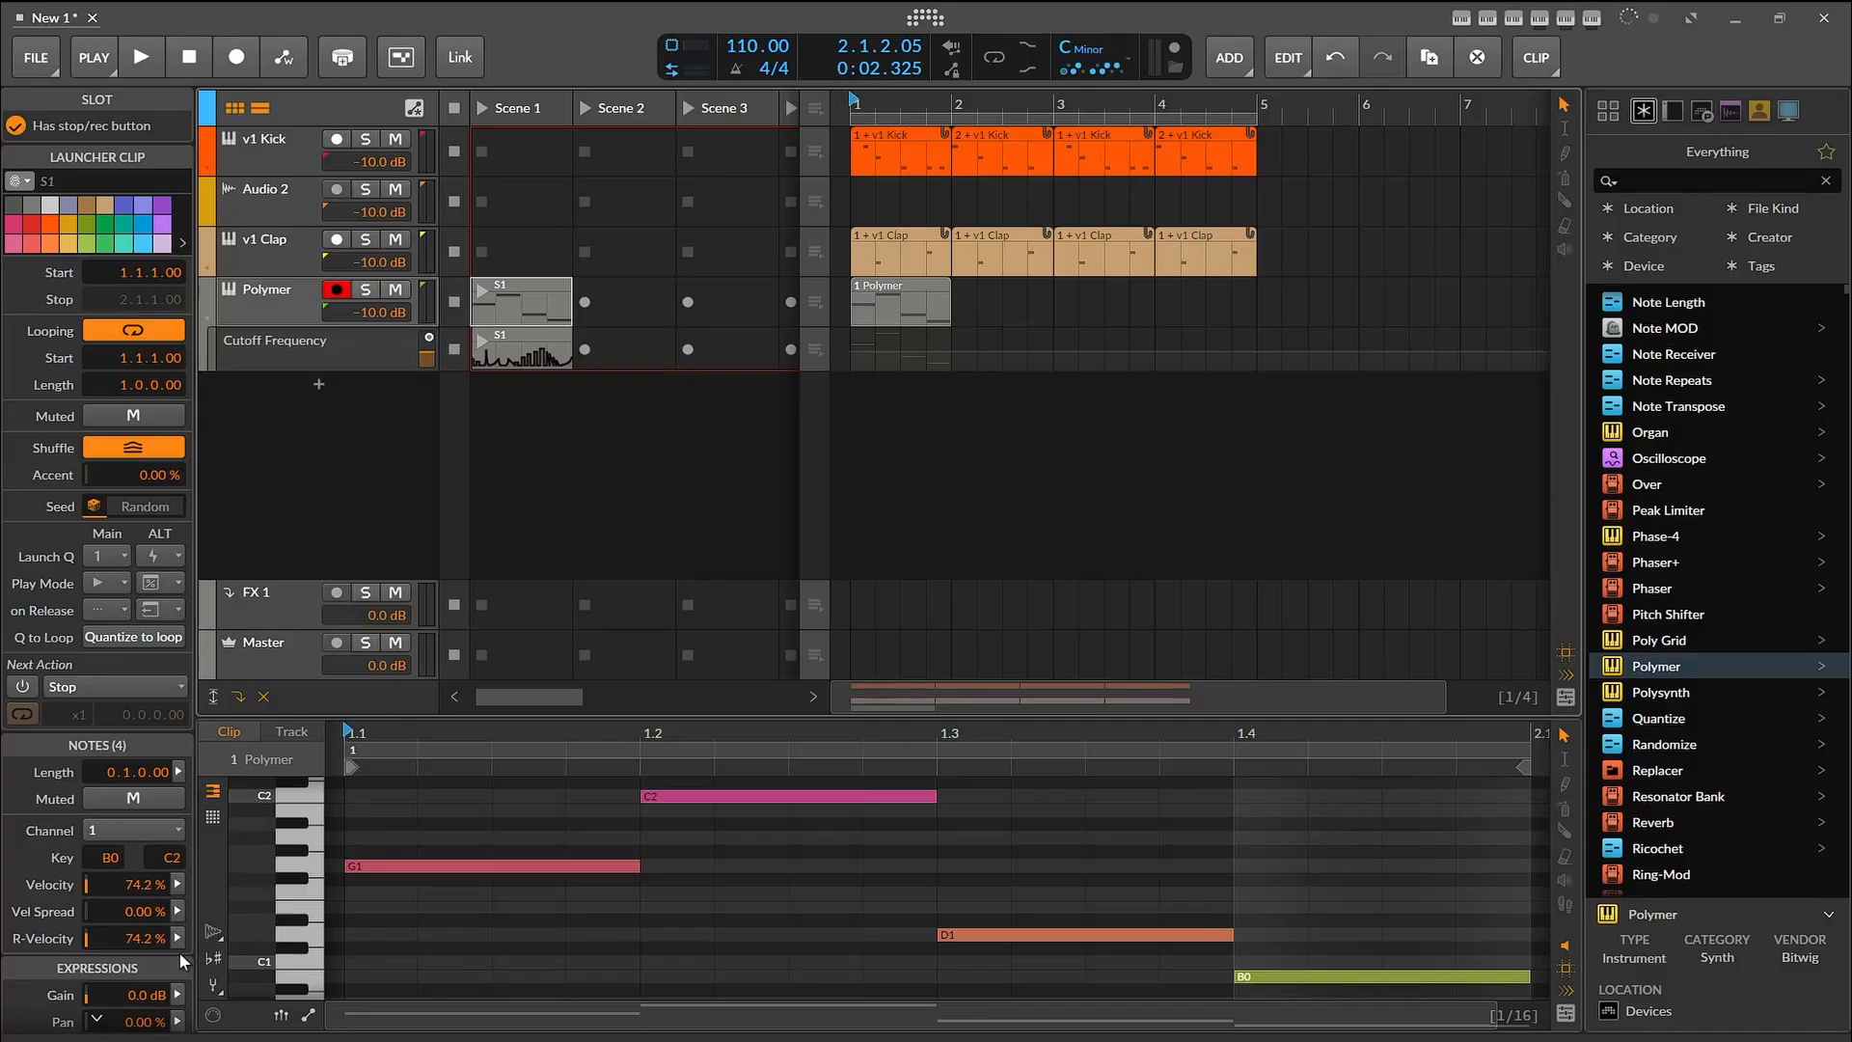
Step: Create a track-level Segments modulator from the Scene 1 cutoff clip and map it to Polymer's filter cutoff by about 30.80 st
key("d")
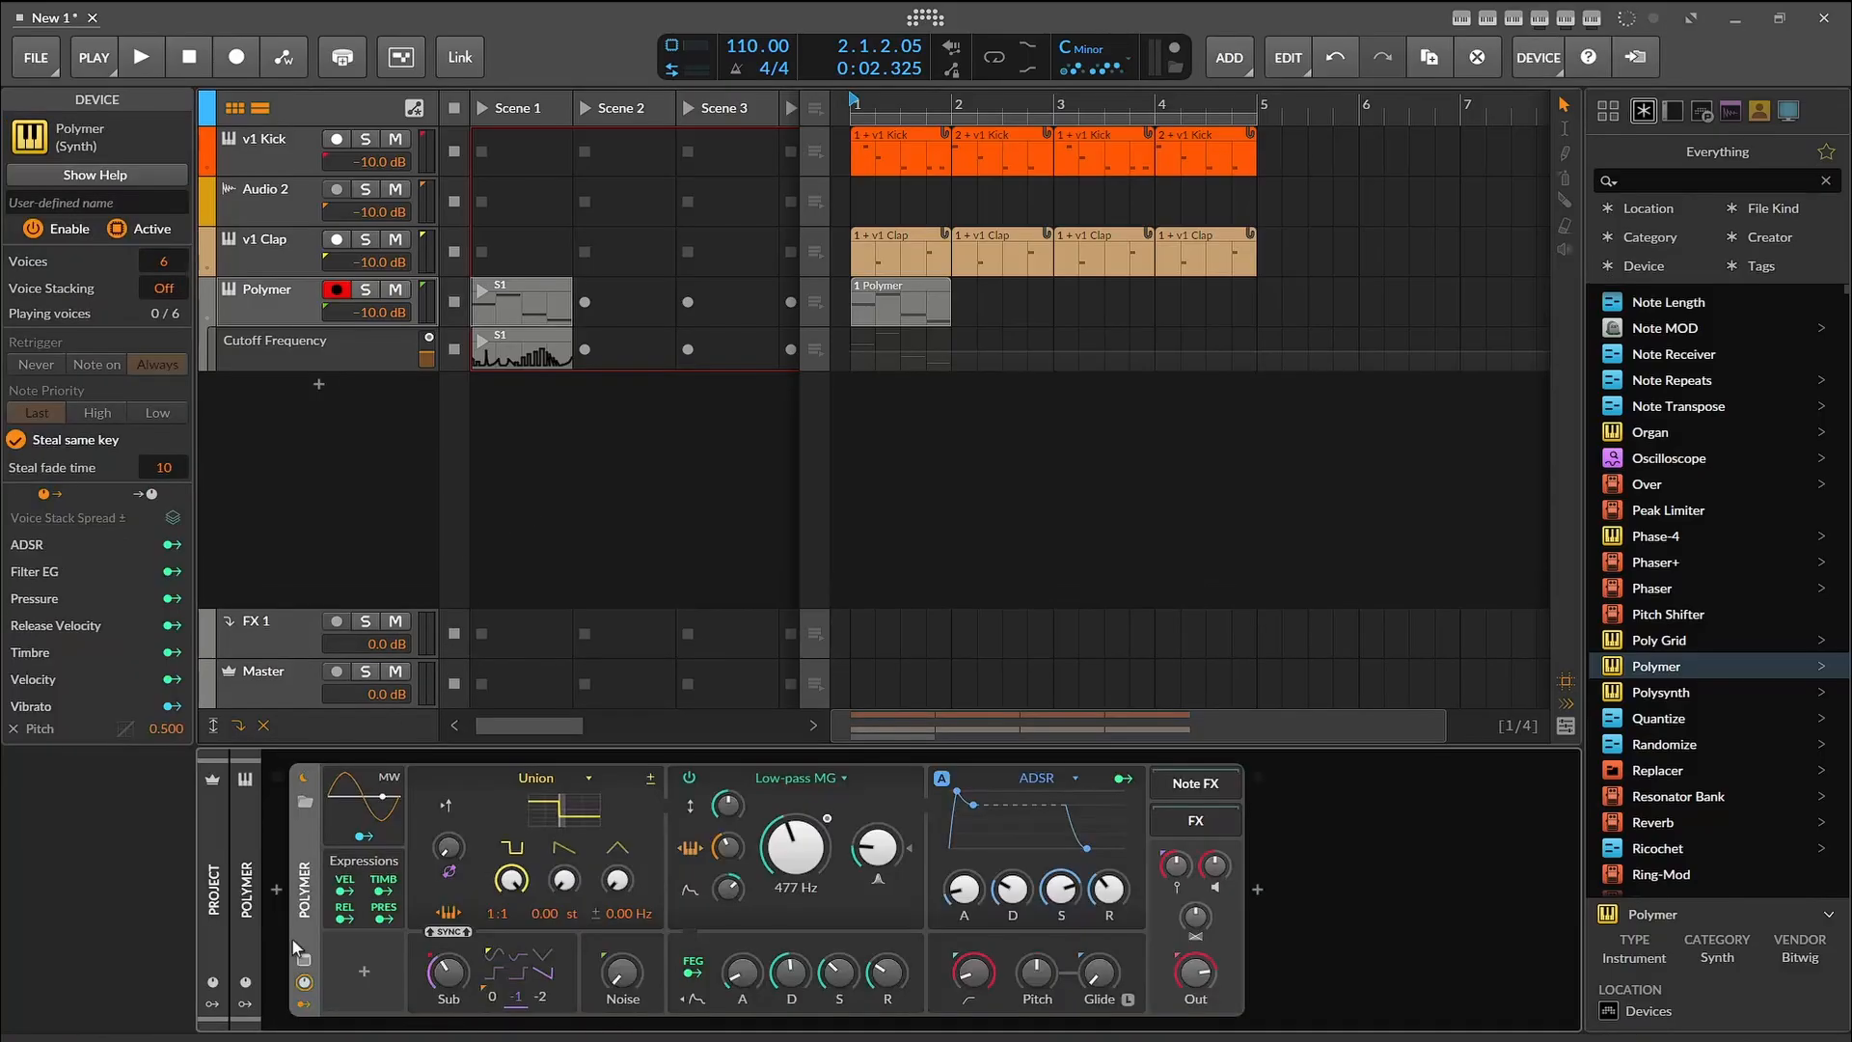
left_click(248, 1001)
left_click(522, 329)
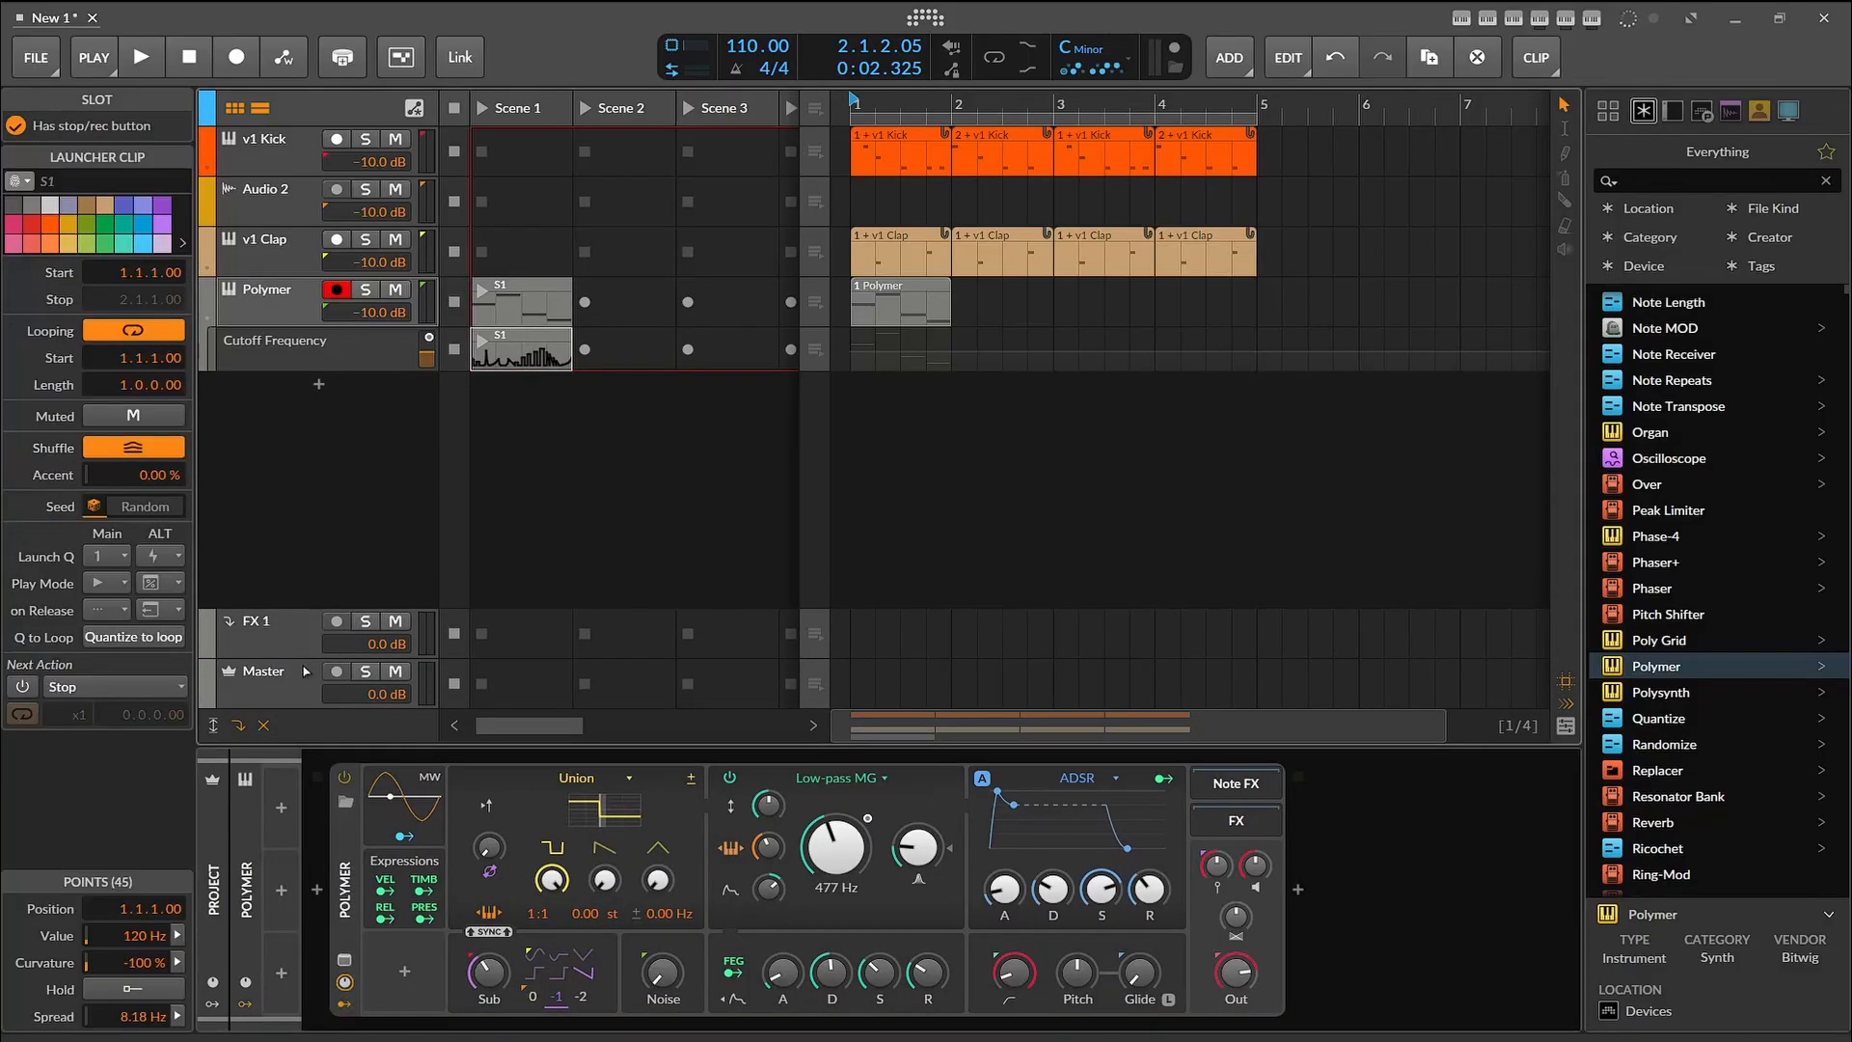
left_click_drag(281, 809, 283, 809)
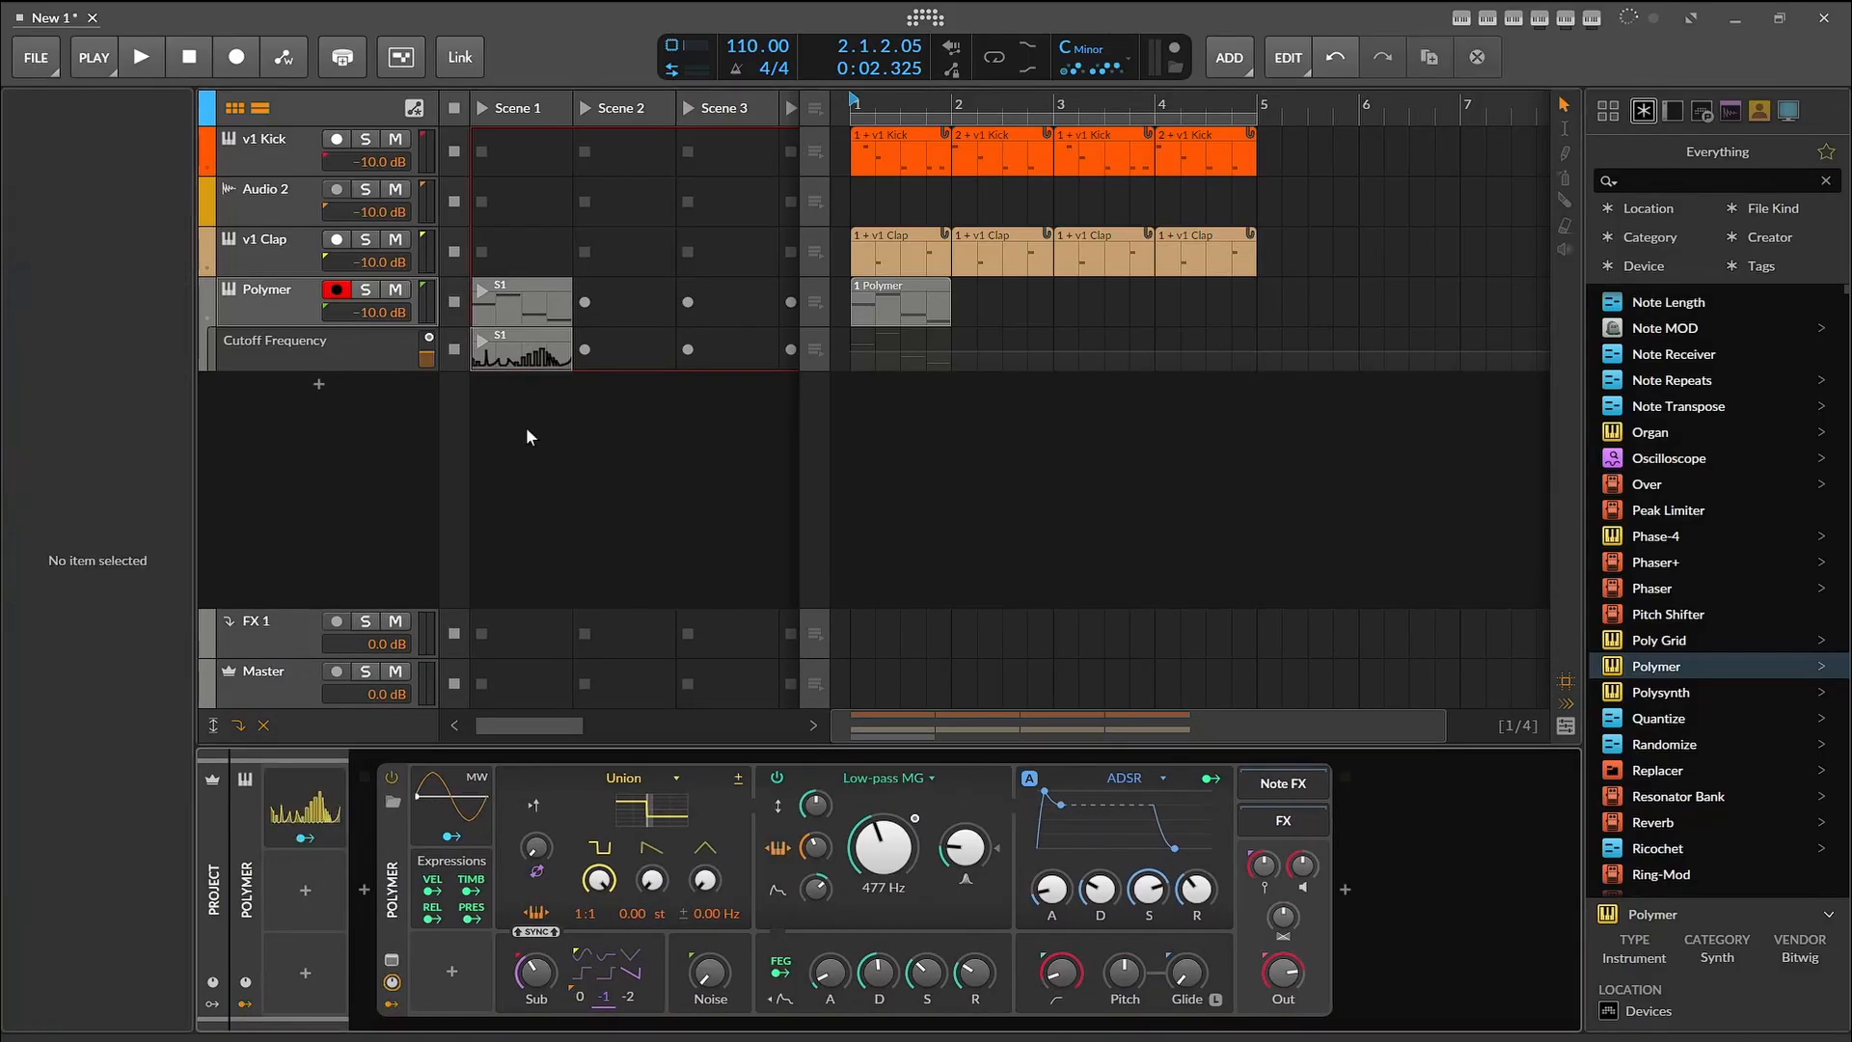
left_click(303, 840)
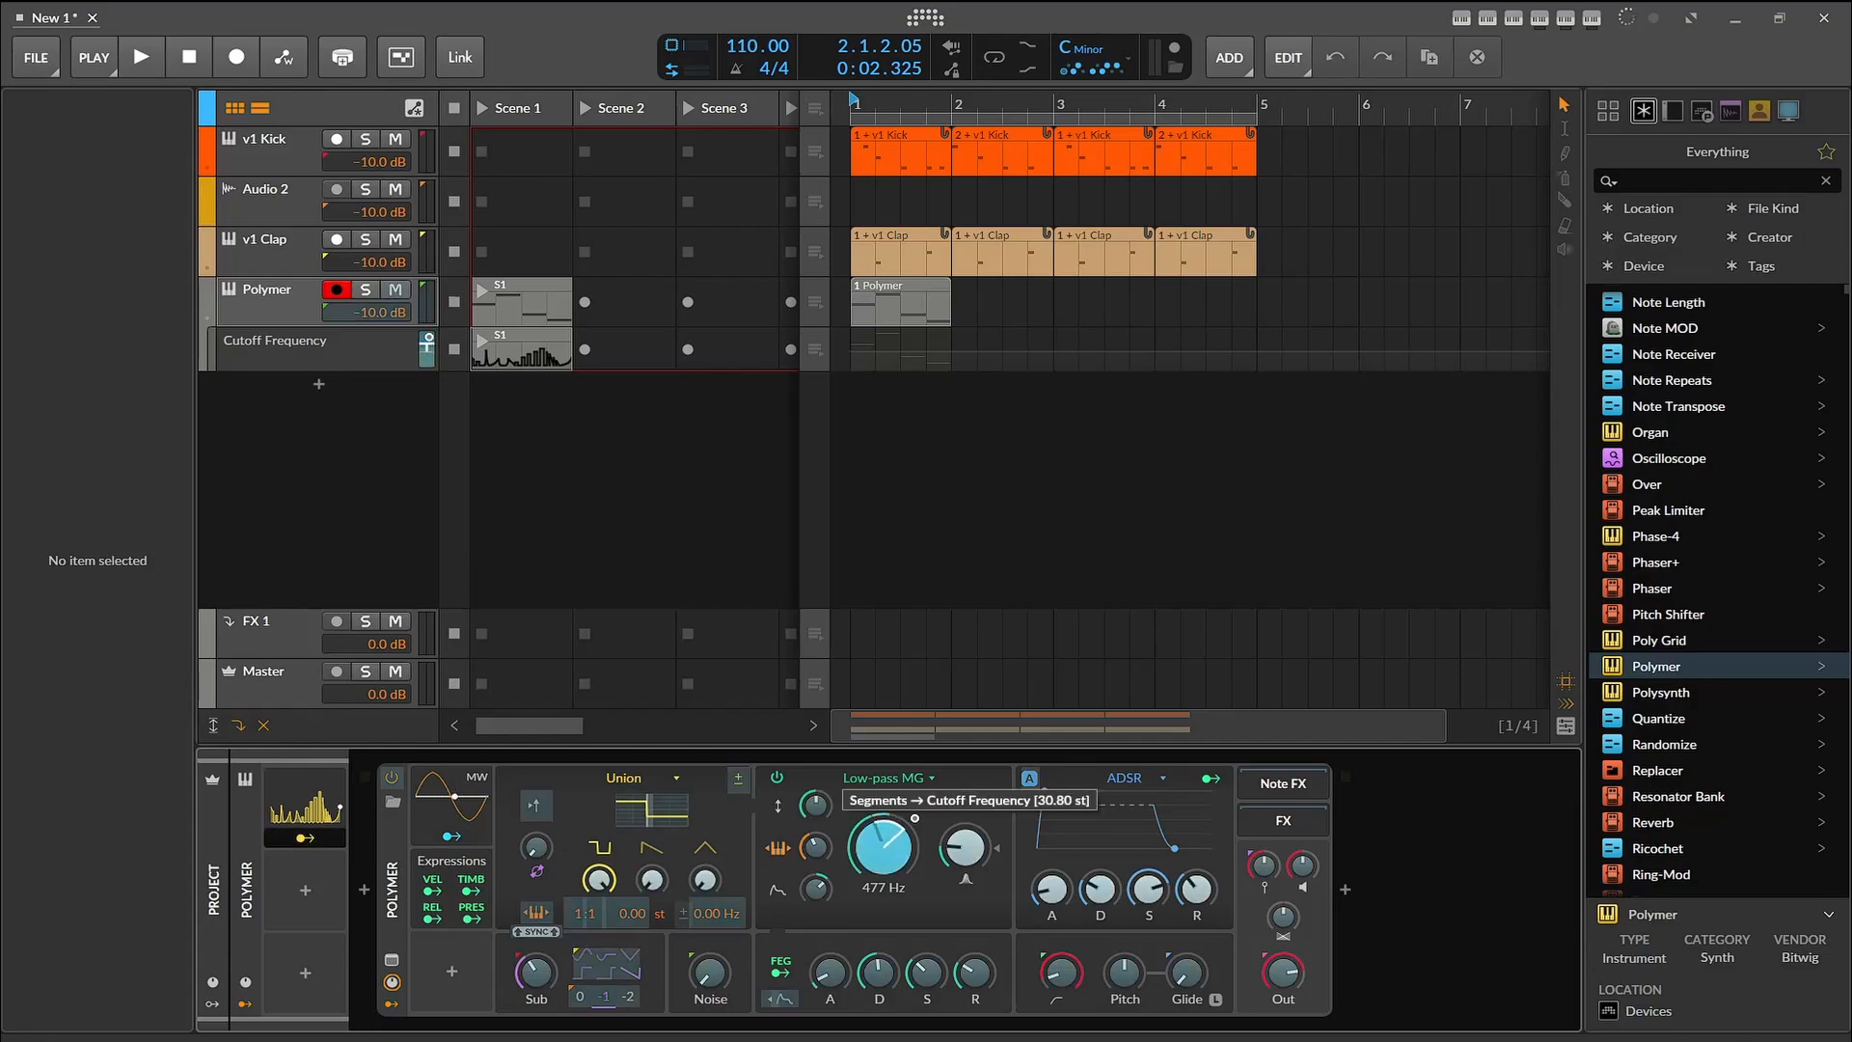
left_click(378, 563)
Step: Start playback and duplicate the bar 1 Polymer clip as linked aliases in bars 2, 3 and 4 of the arranger
left_click(140, 58)
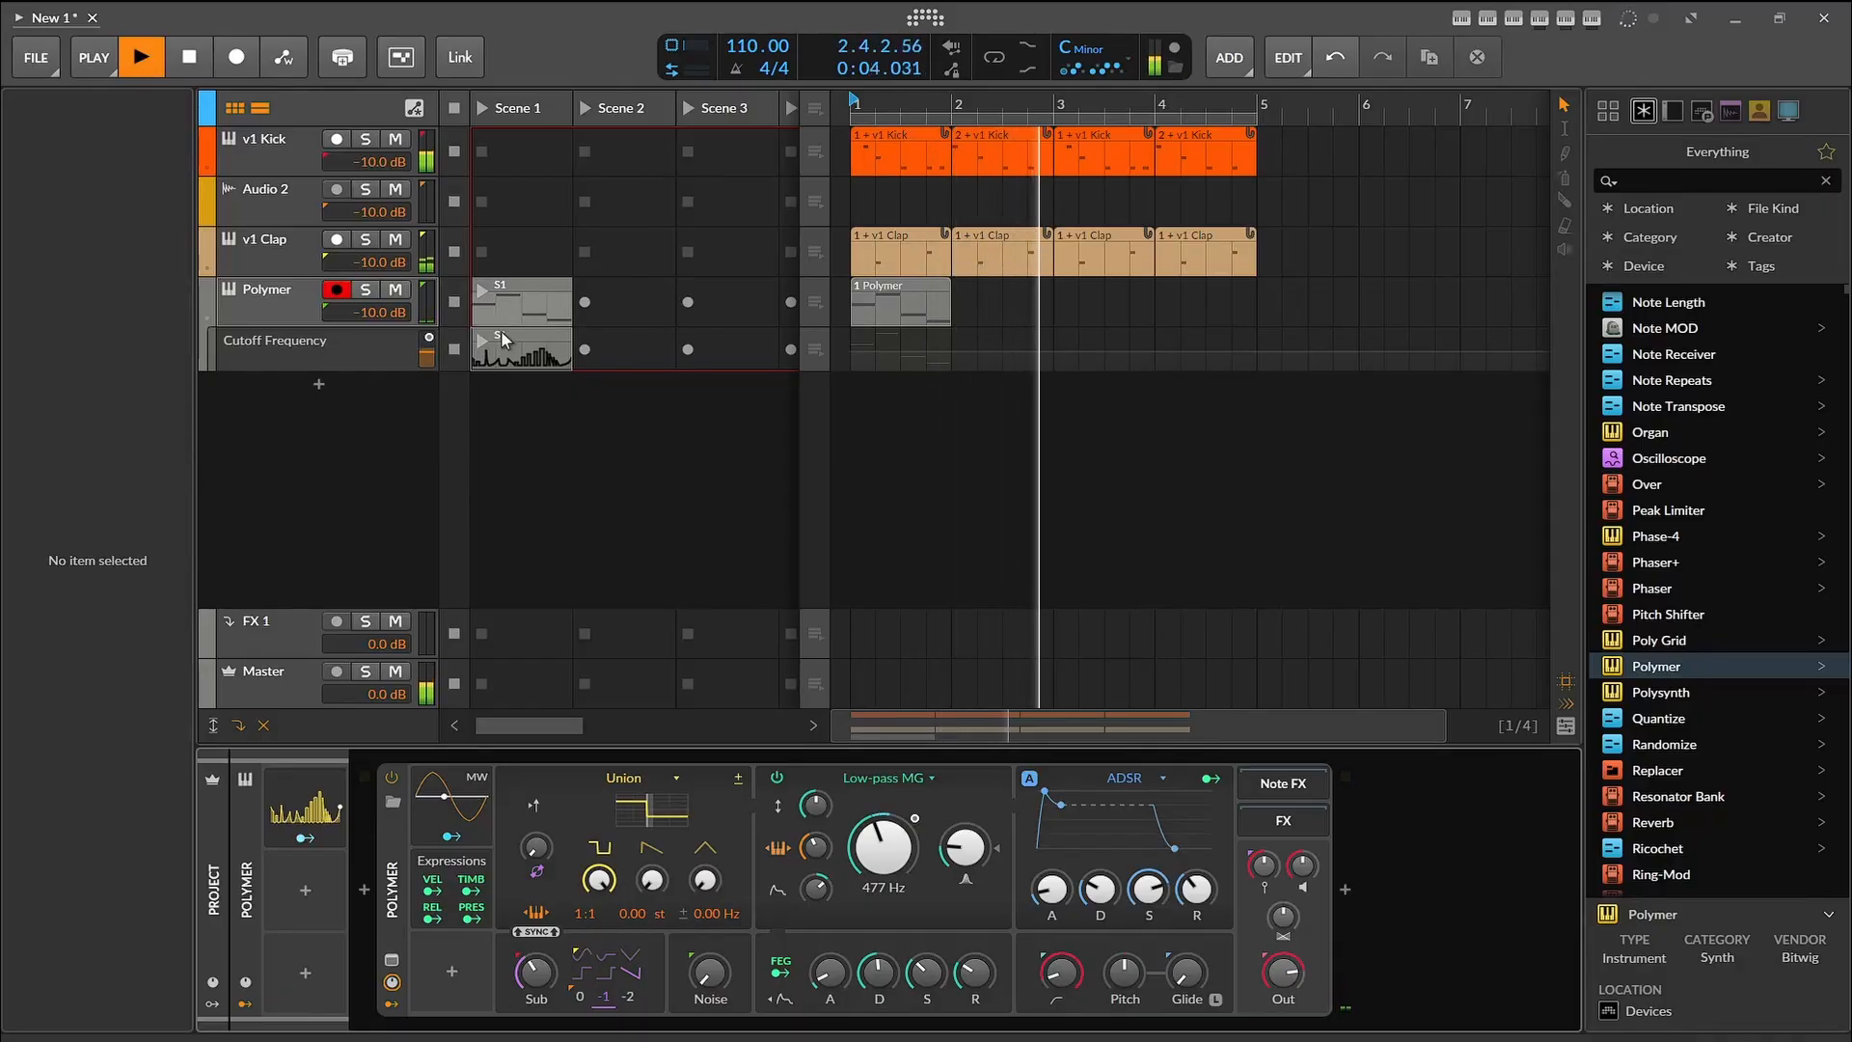
left_click(907, 284)
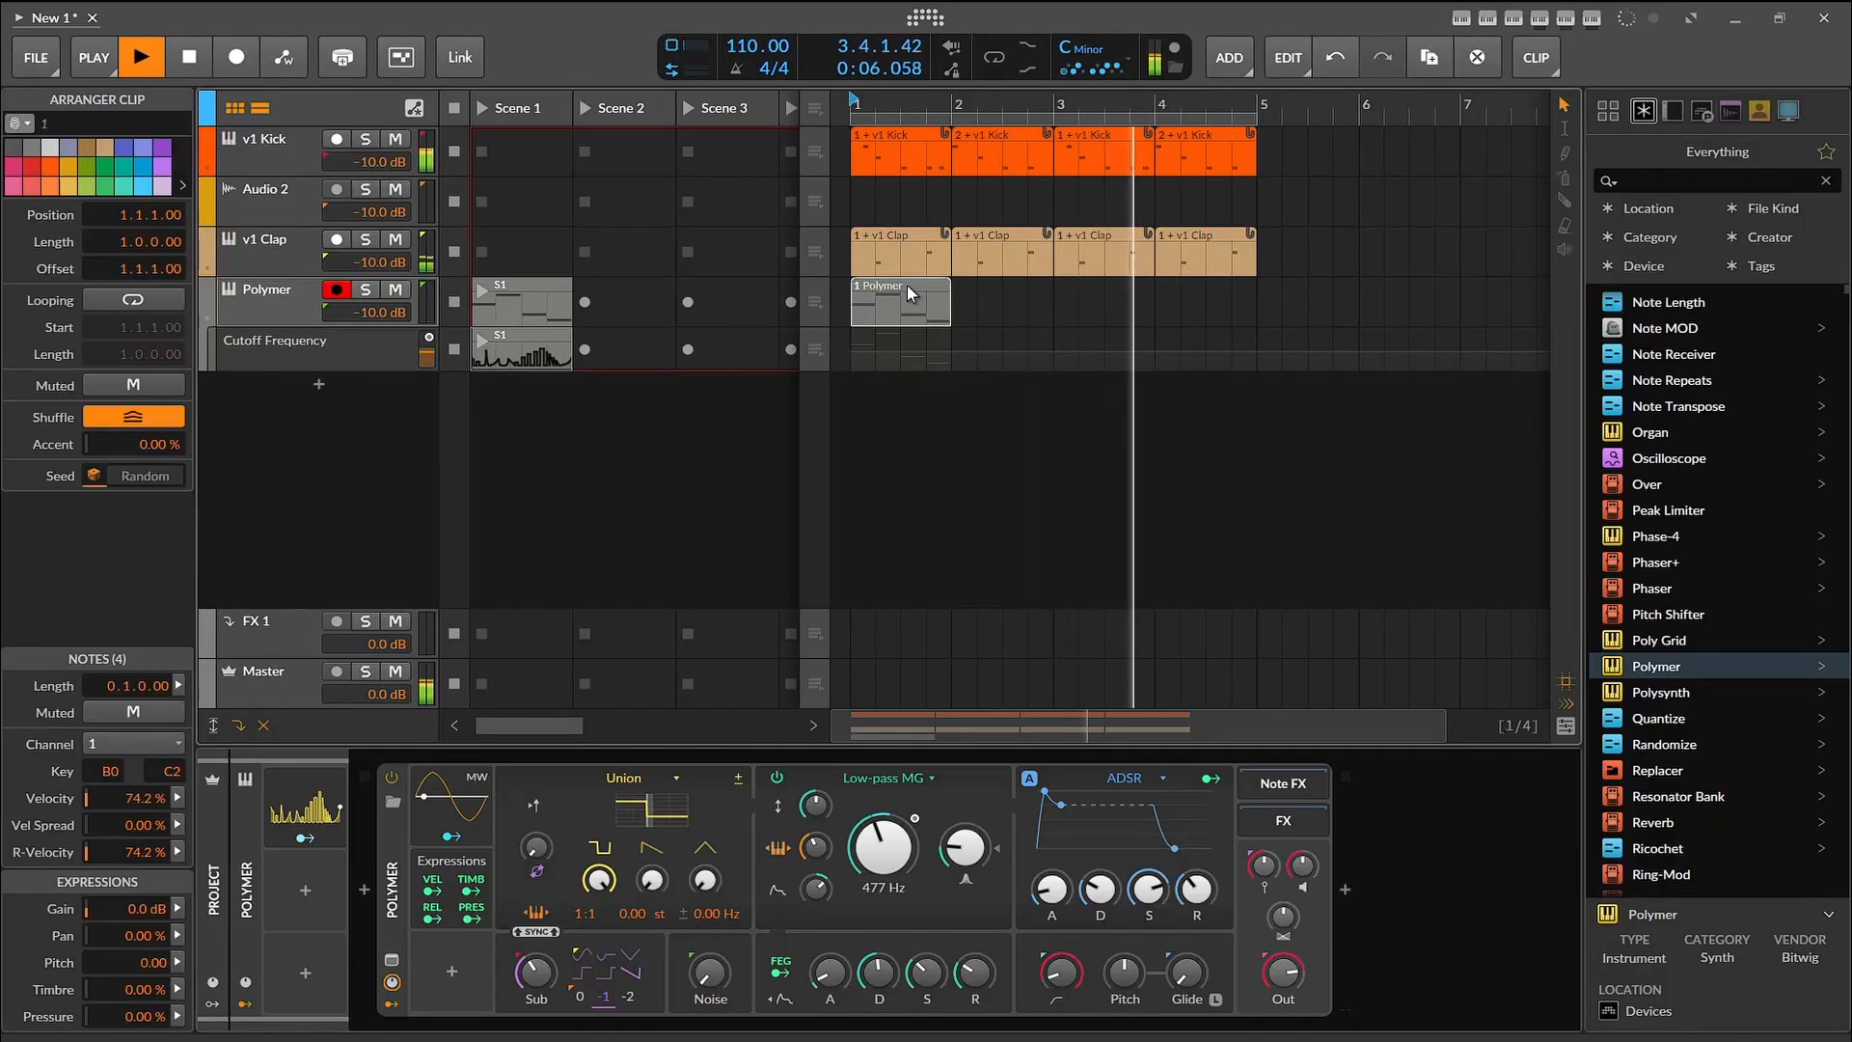
left_click_drag(907, 285, 1197, 287)
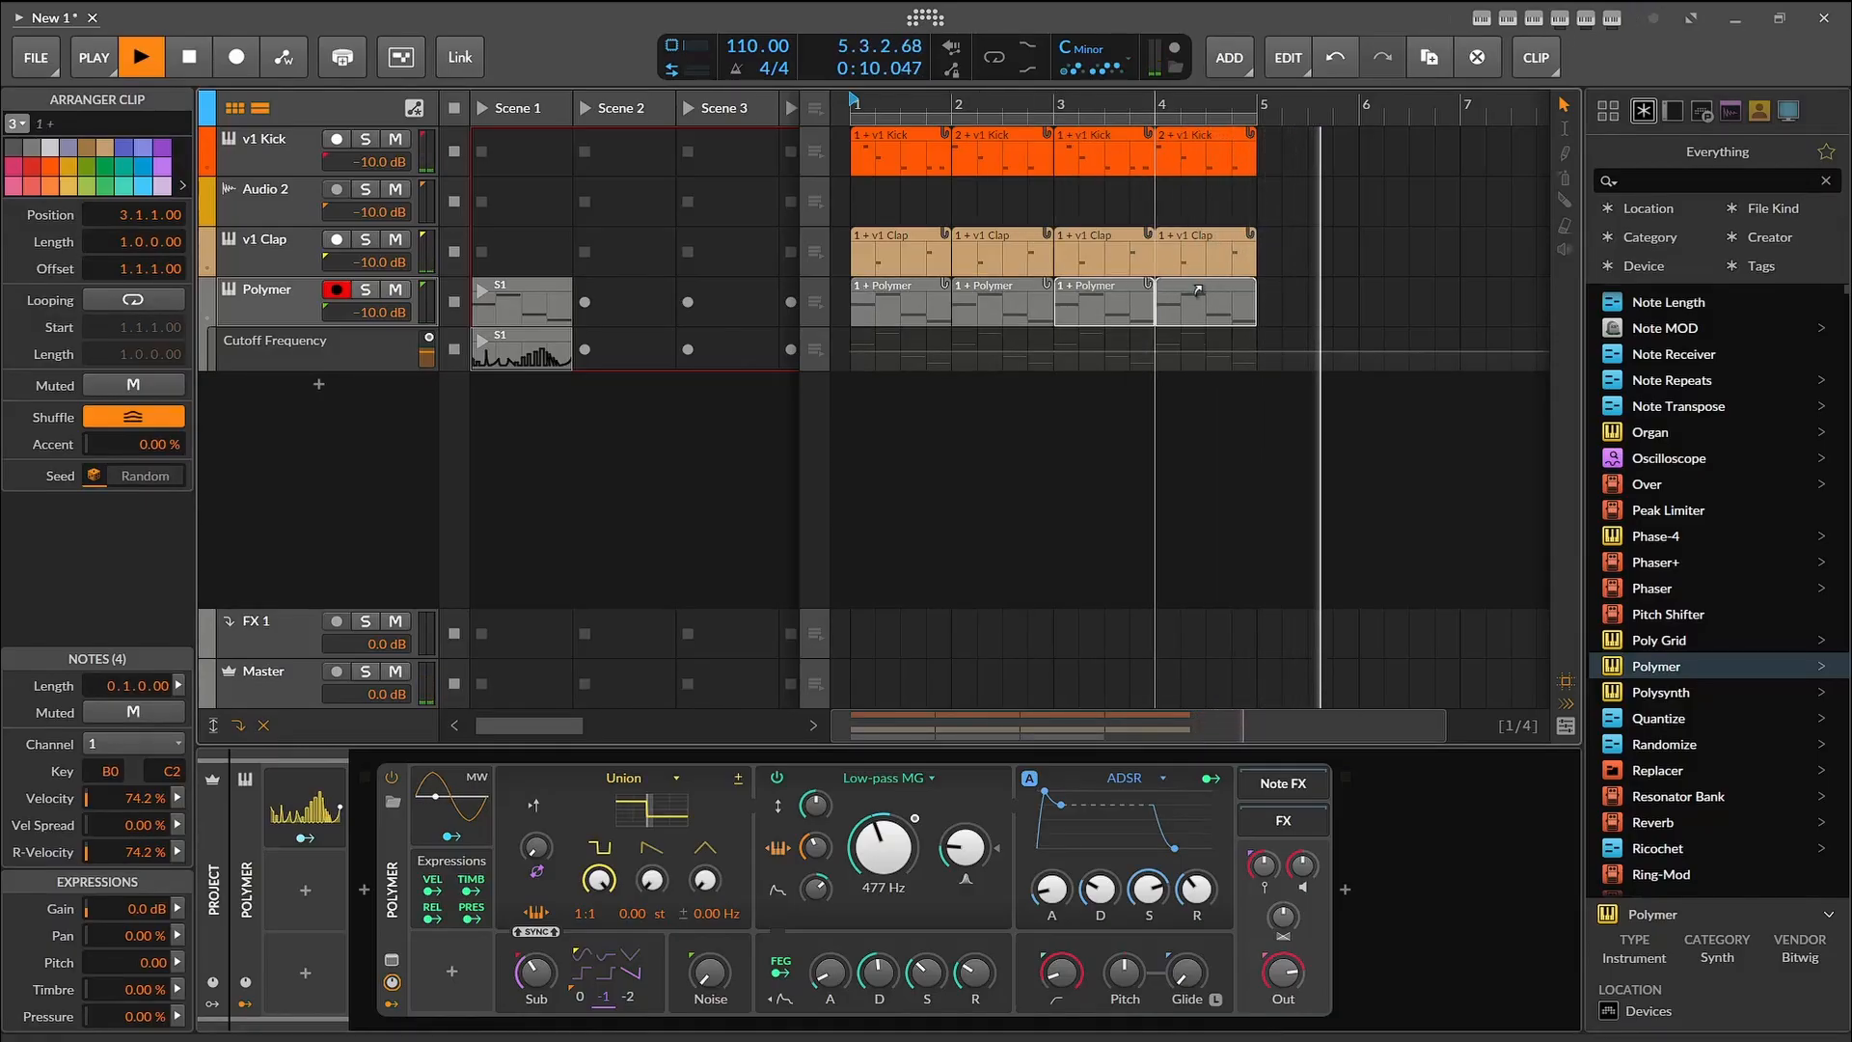
Step: Enable the arranger loop over bars 1 to 4 and play the arrangement from the start, then stop
key("space")
key("space")
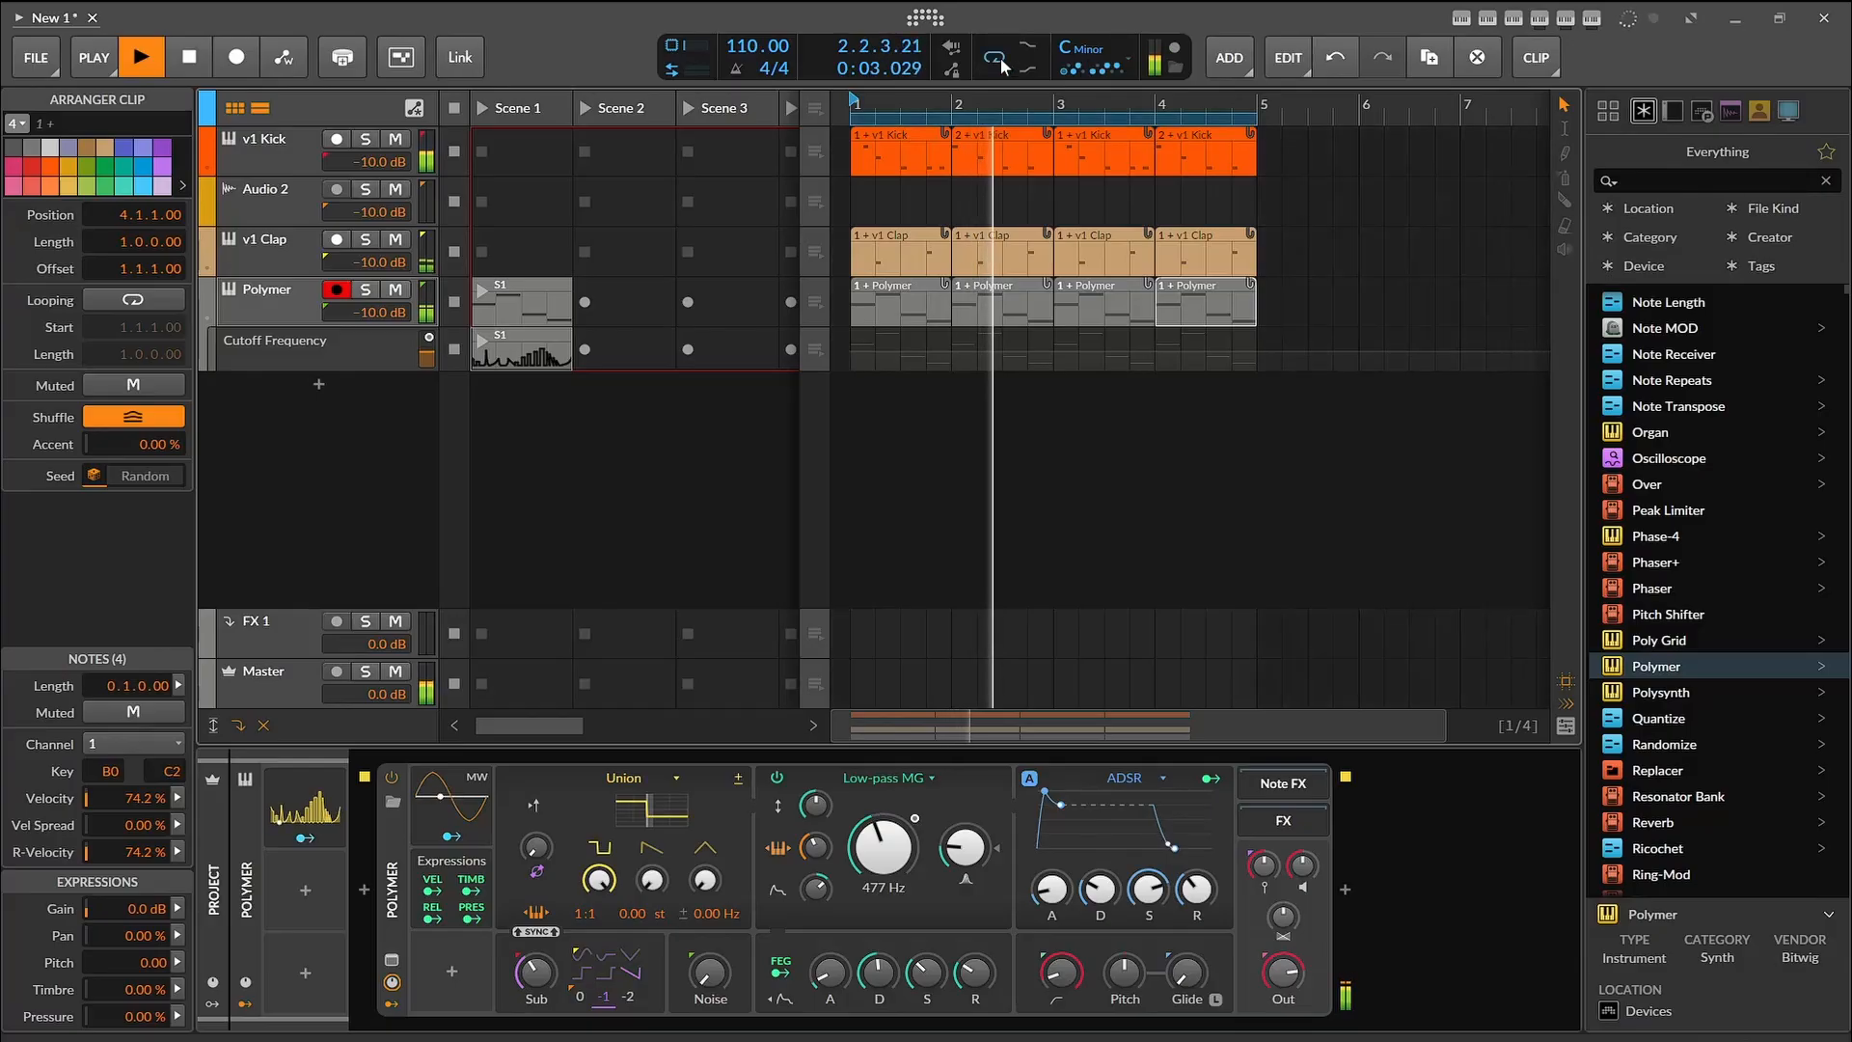
key("space")
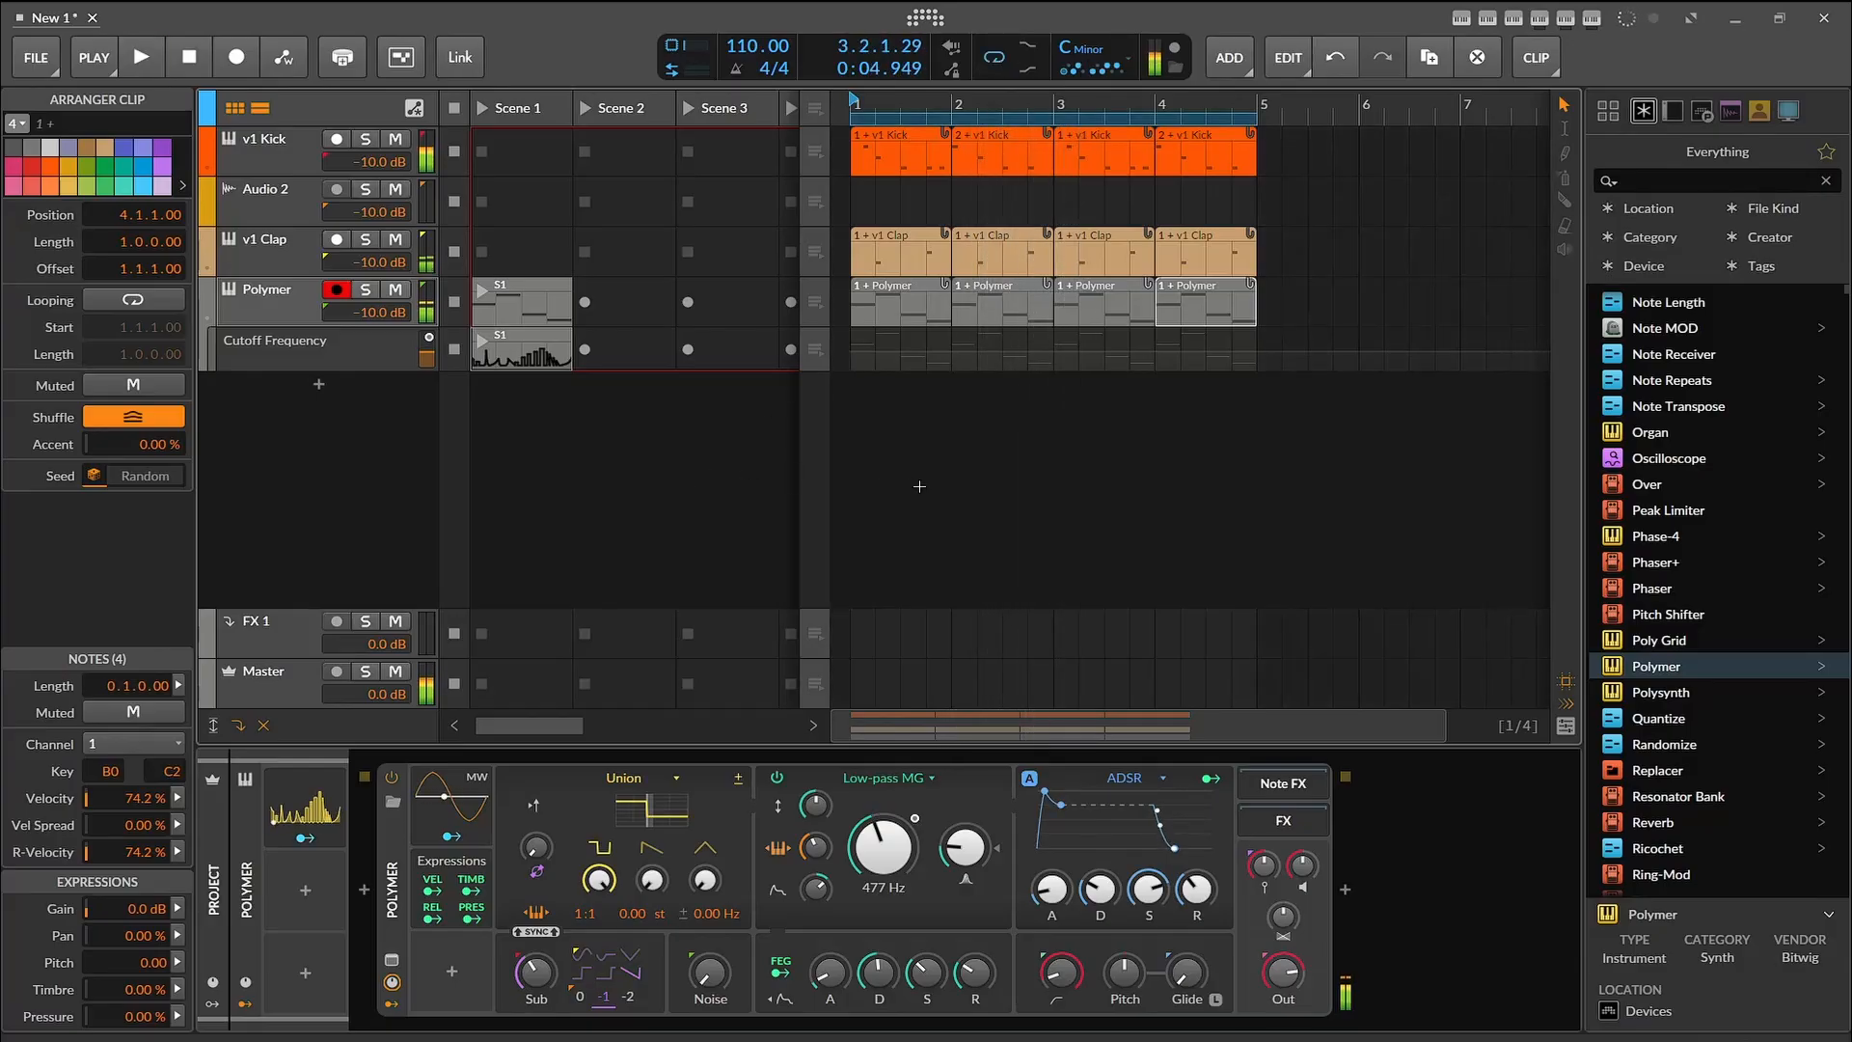
Step: Clear the Polymer aliases from bars 2 and 3 and create a new empty Polymer clip in bar 2
left_click(1011, 283)
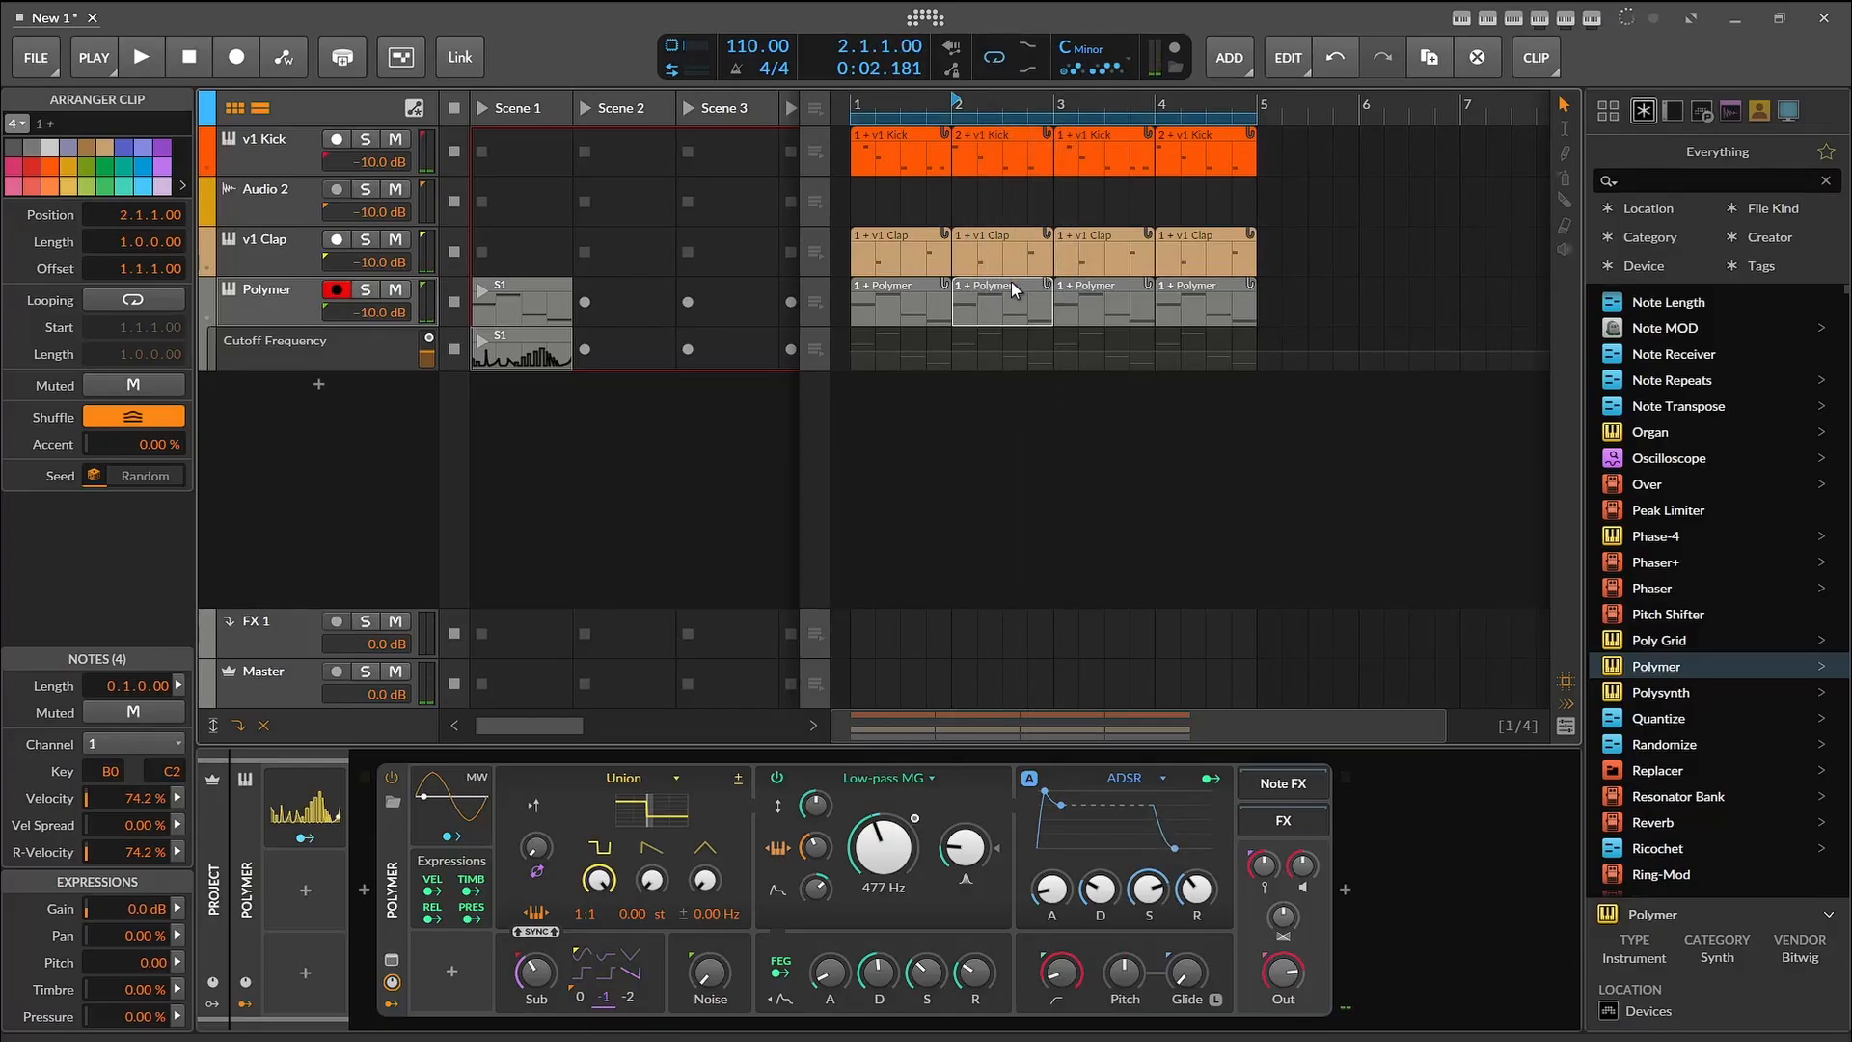
left_click_drag(1011, 282, 1116, 284)
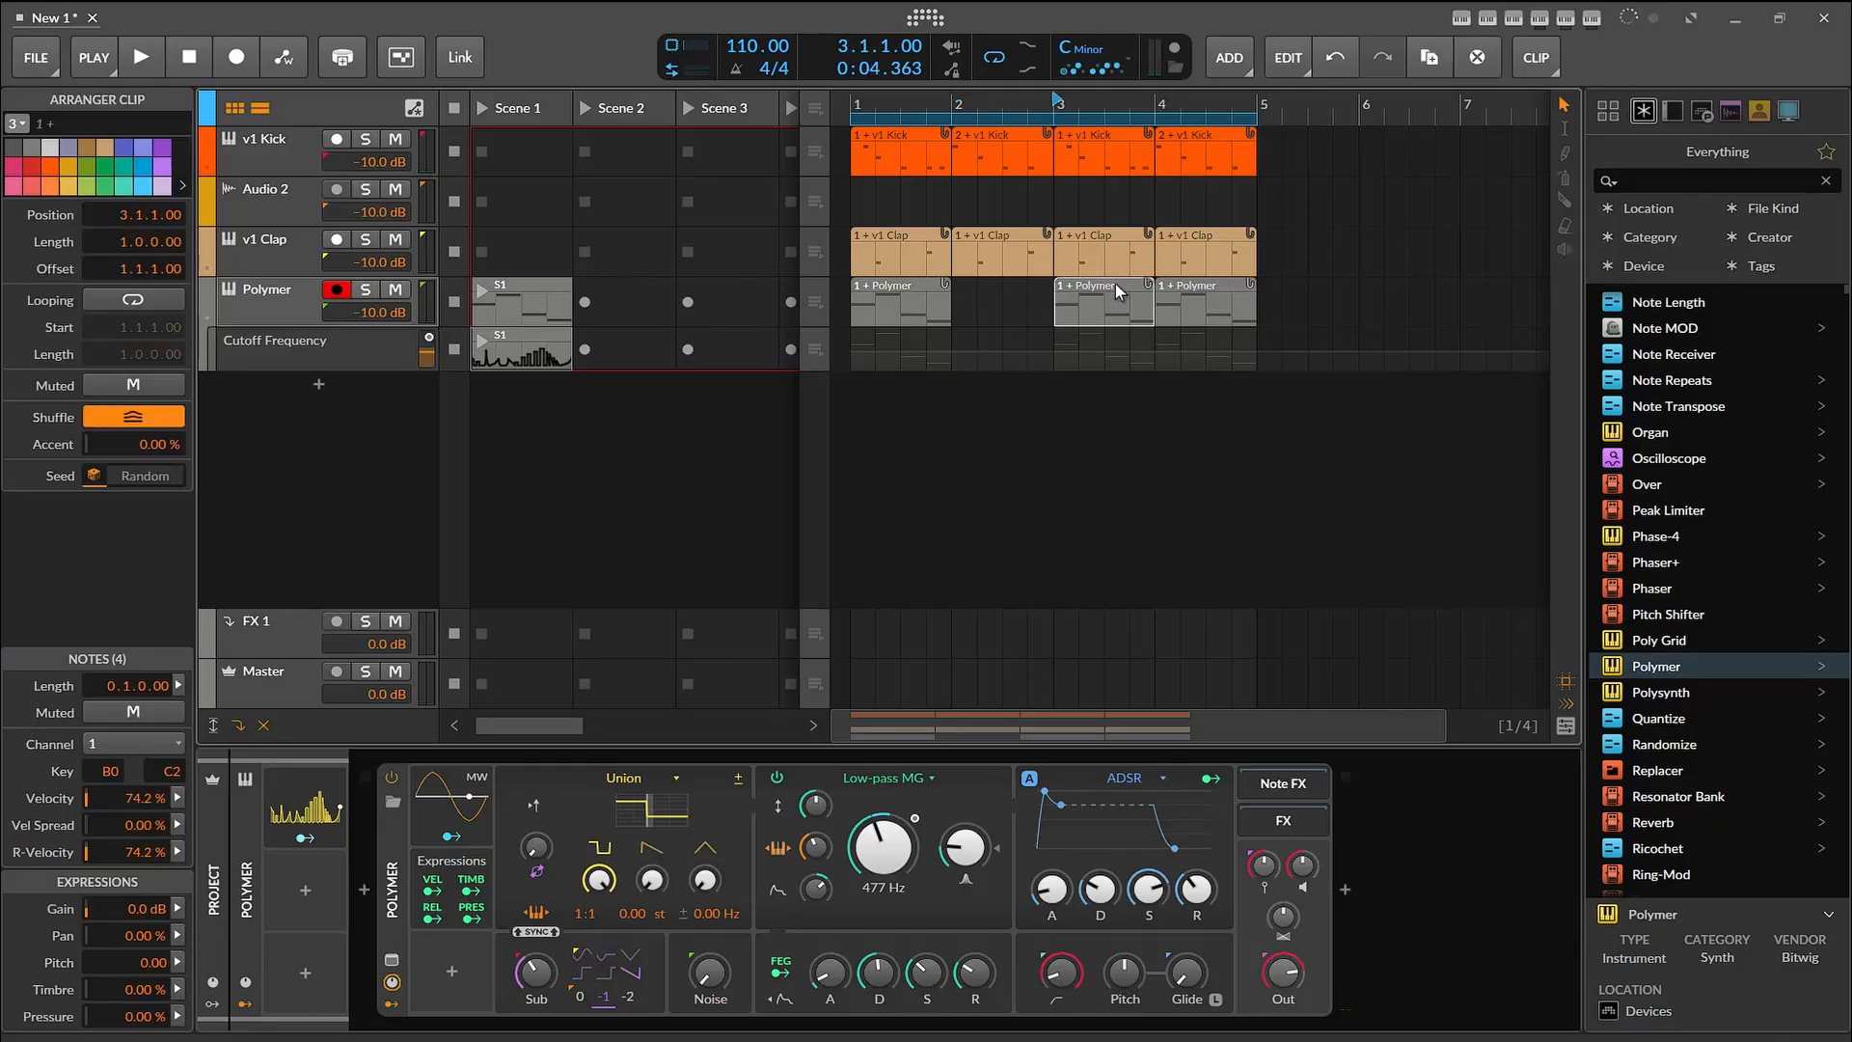
key("Delete")
double_click(1009, 305)
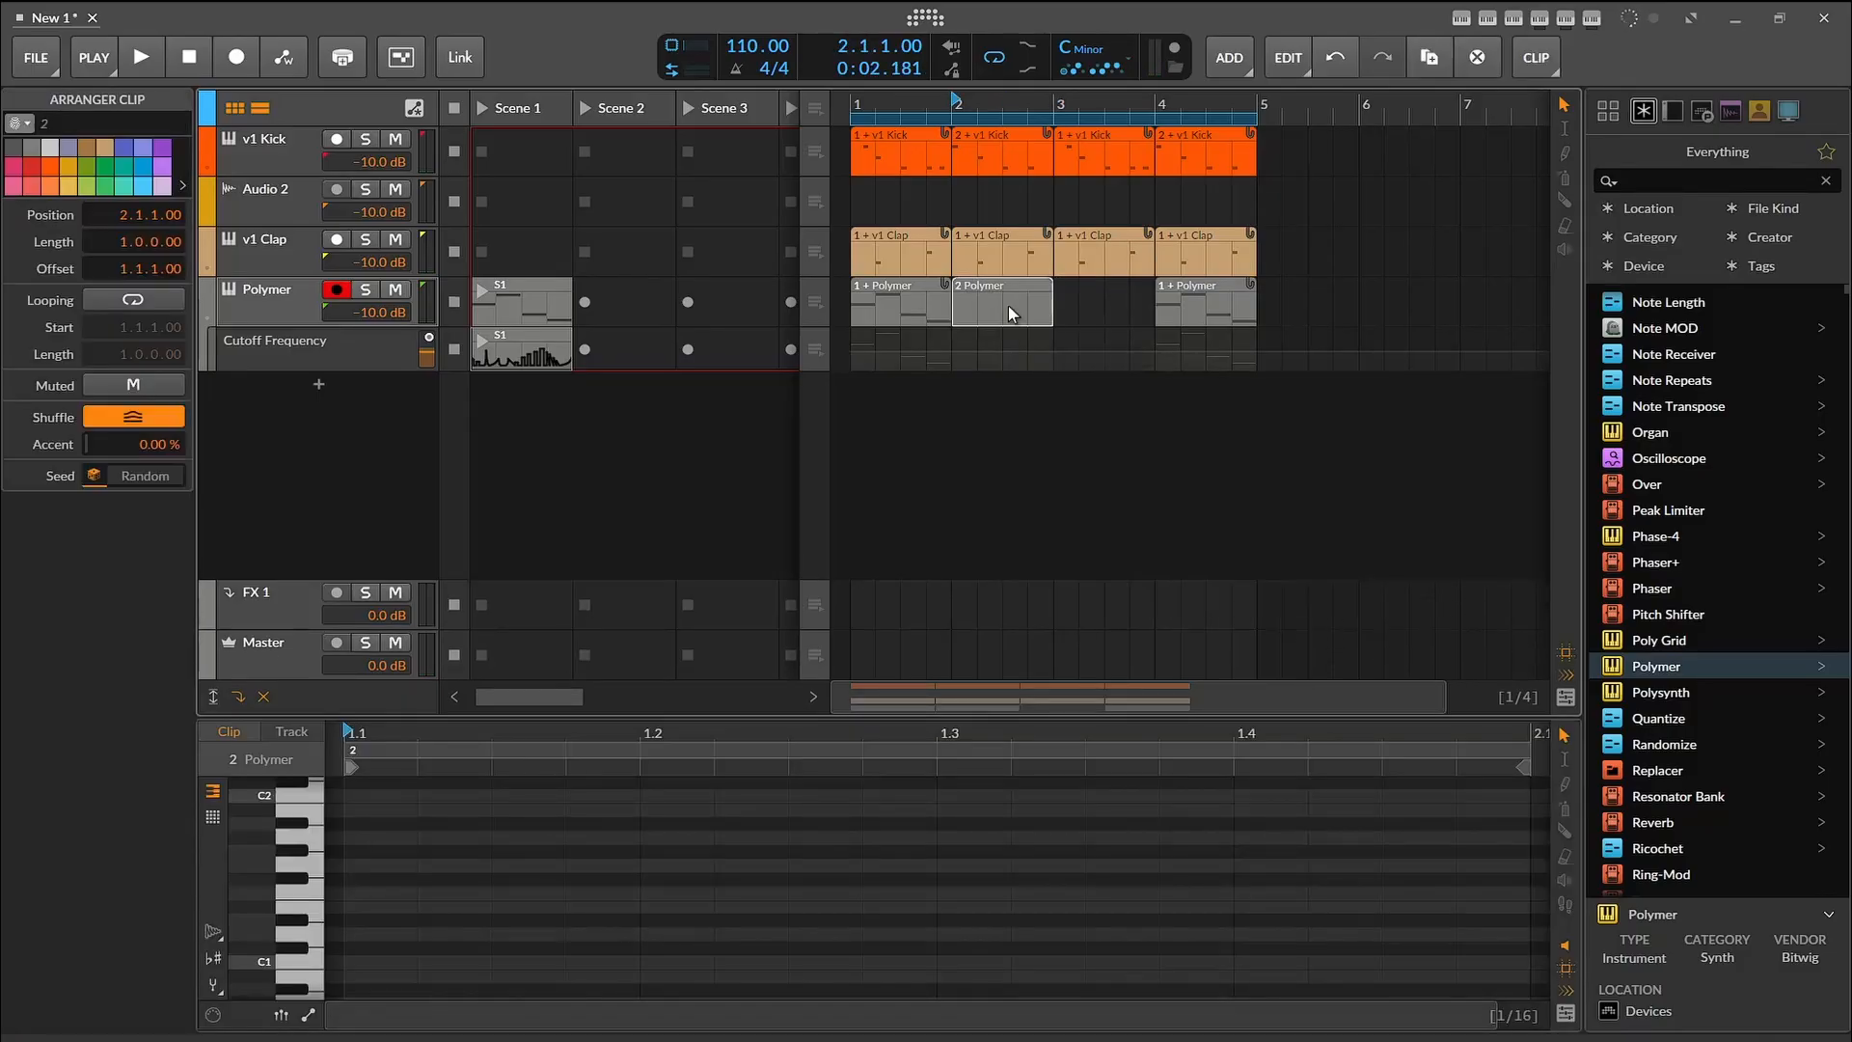
Step: Add one-beat notes C1, F1, B1 and F1 on beats 1 to 4 of the bar 2 Polymer clip
left_click(380, 893)
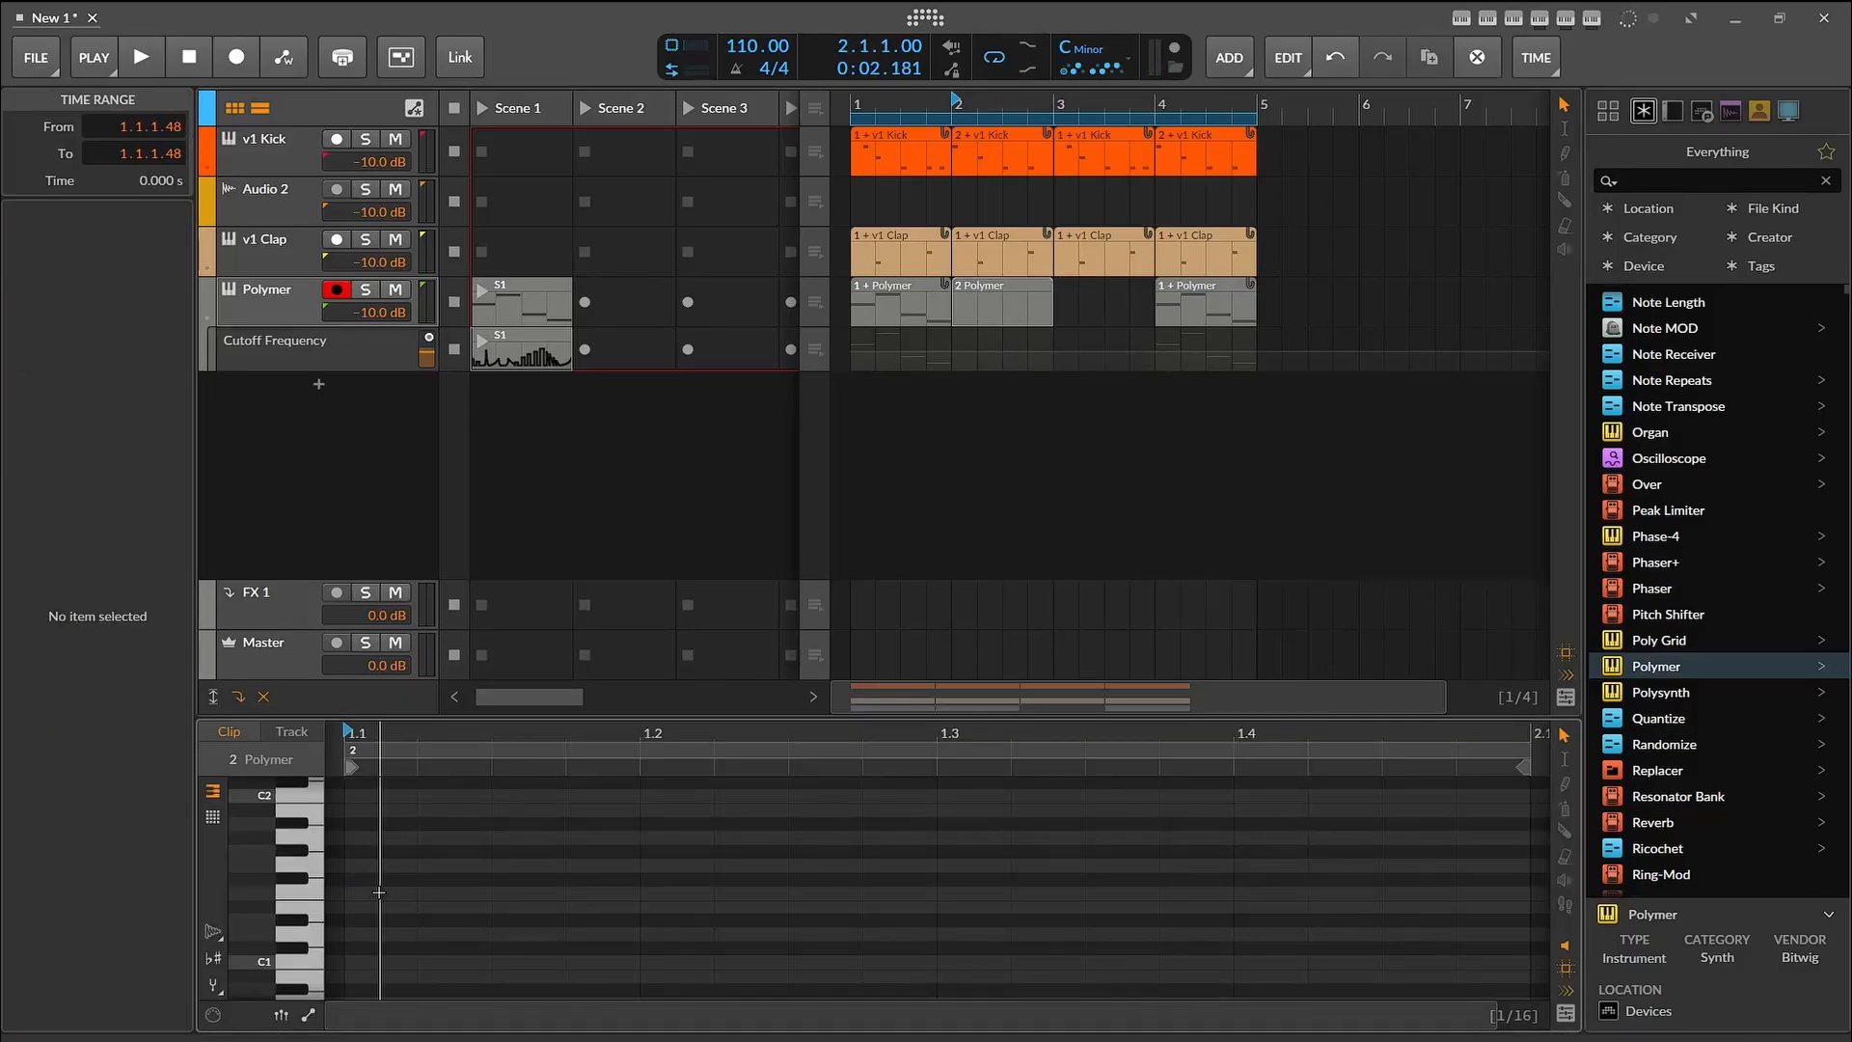
double_click(544, 889)
double_click(602, 934)
left_click_drag(600, 945, 600, 965)
double_click(666, 897)
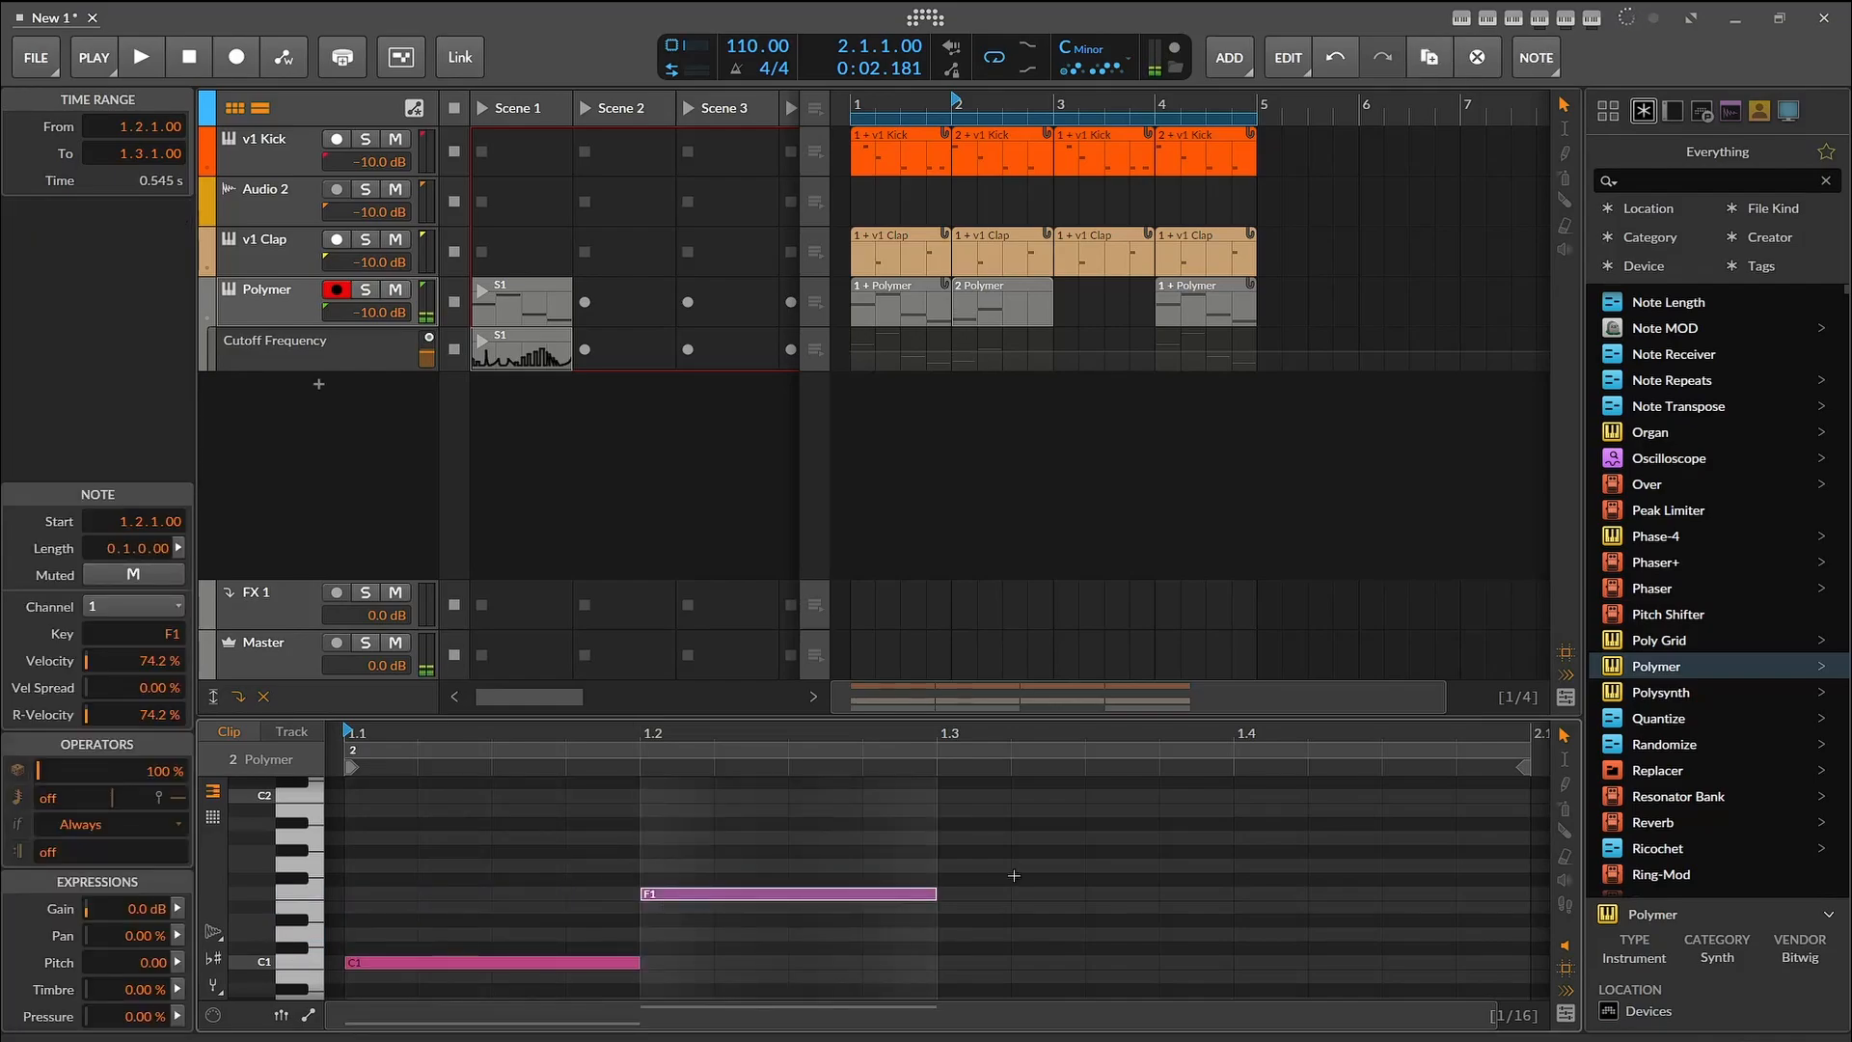
double_click(971, 807)
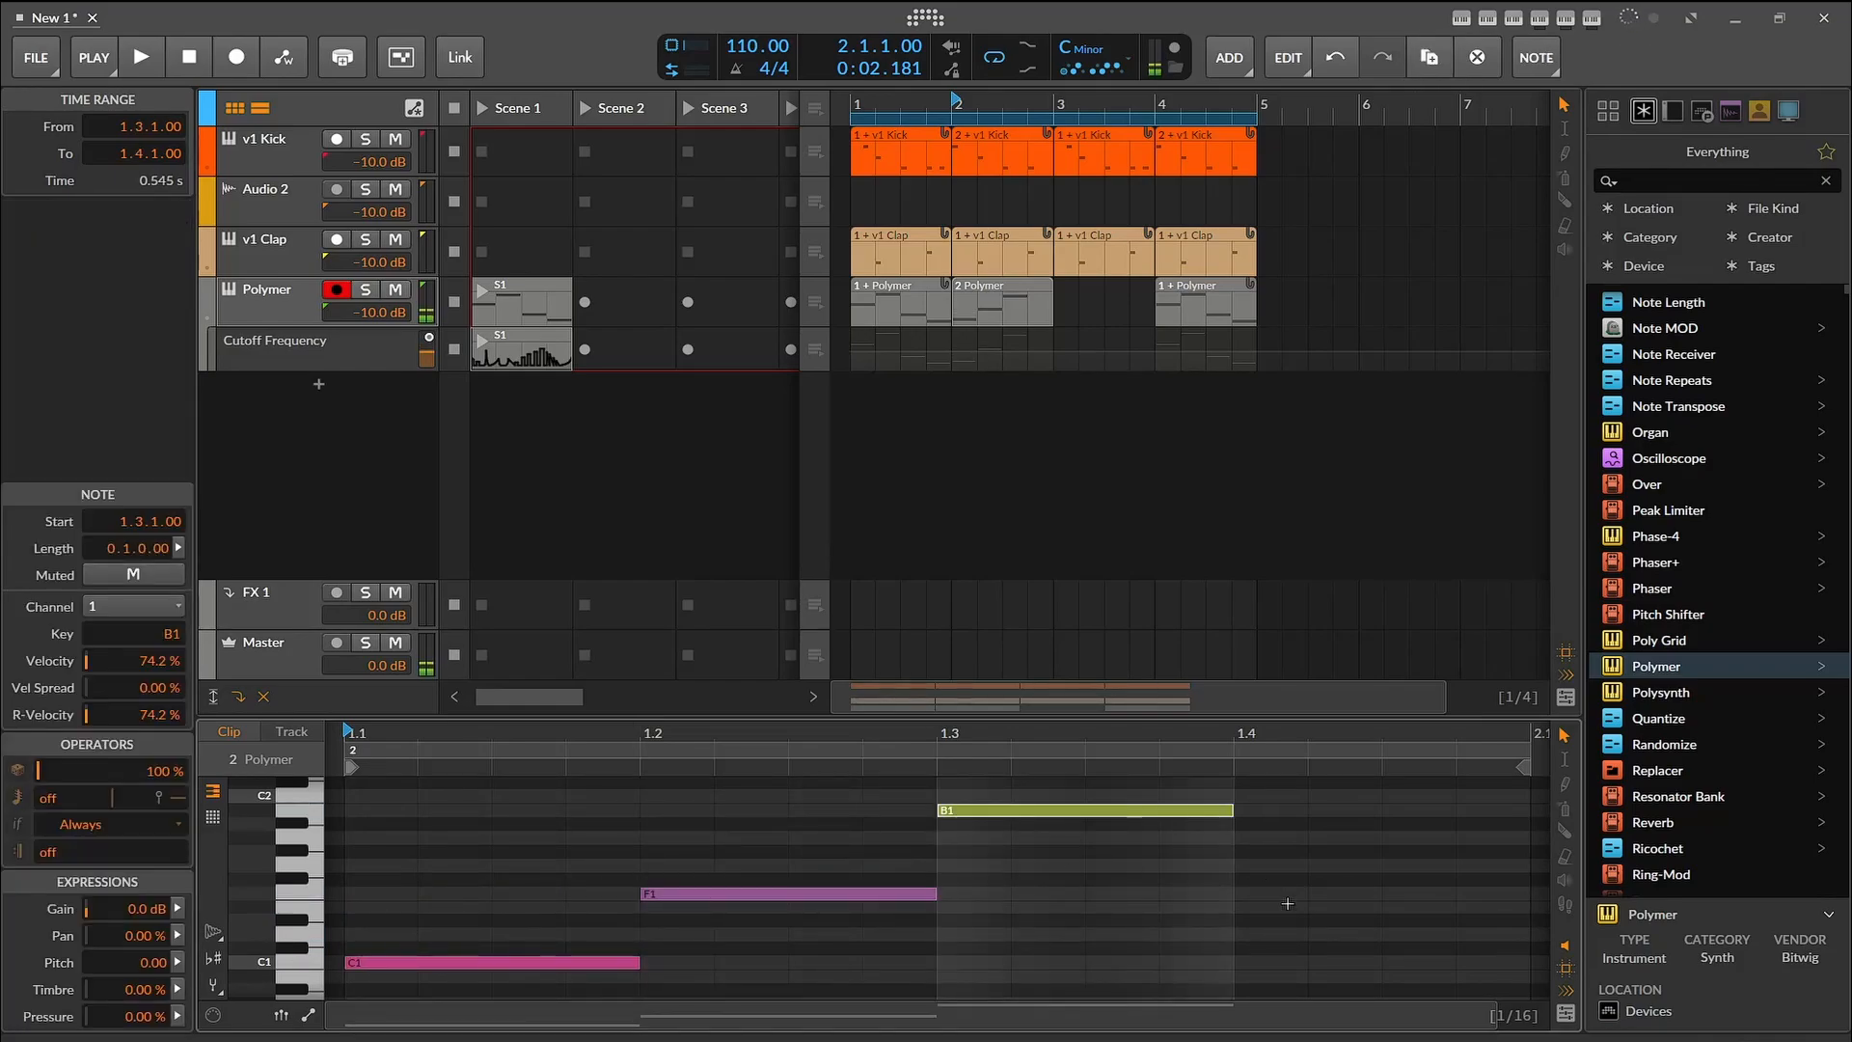
double_click(1253, 896)
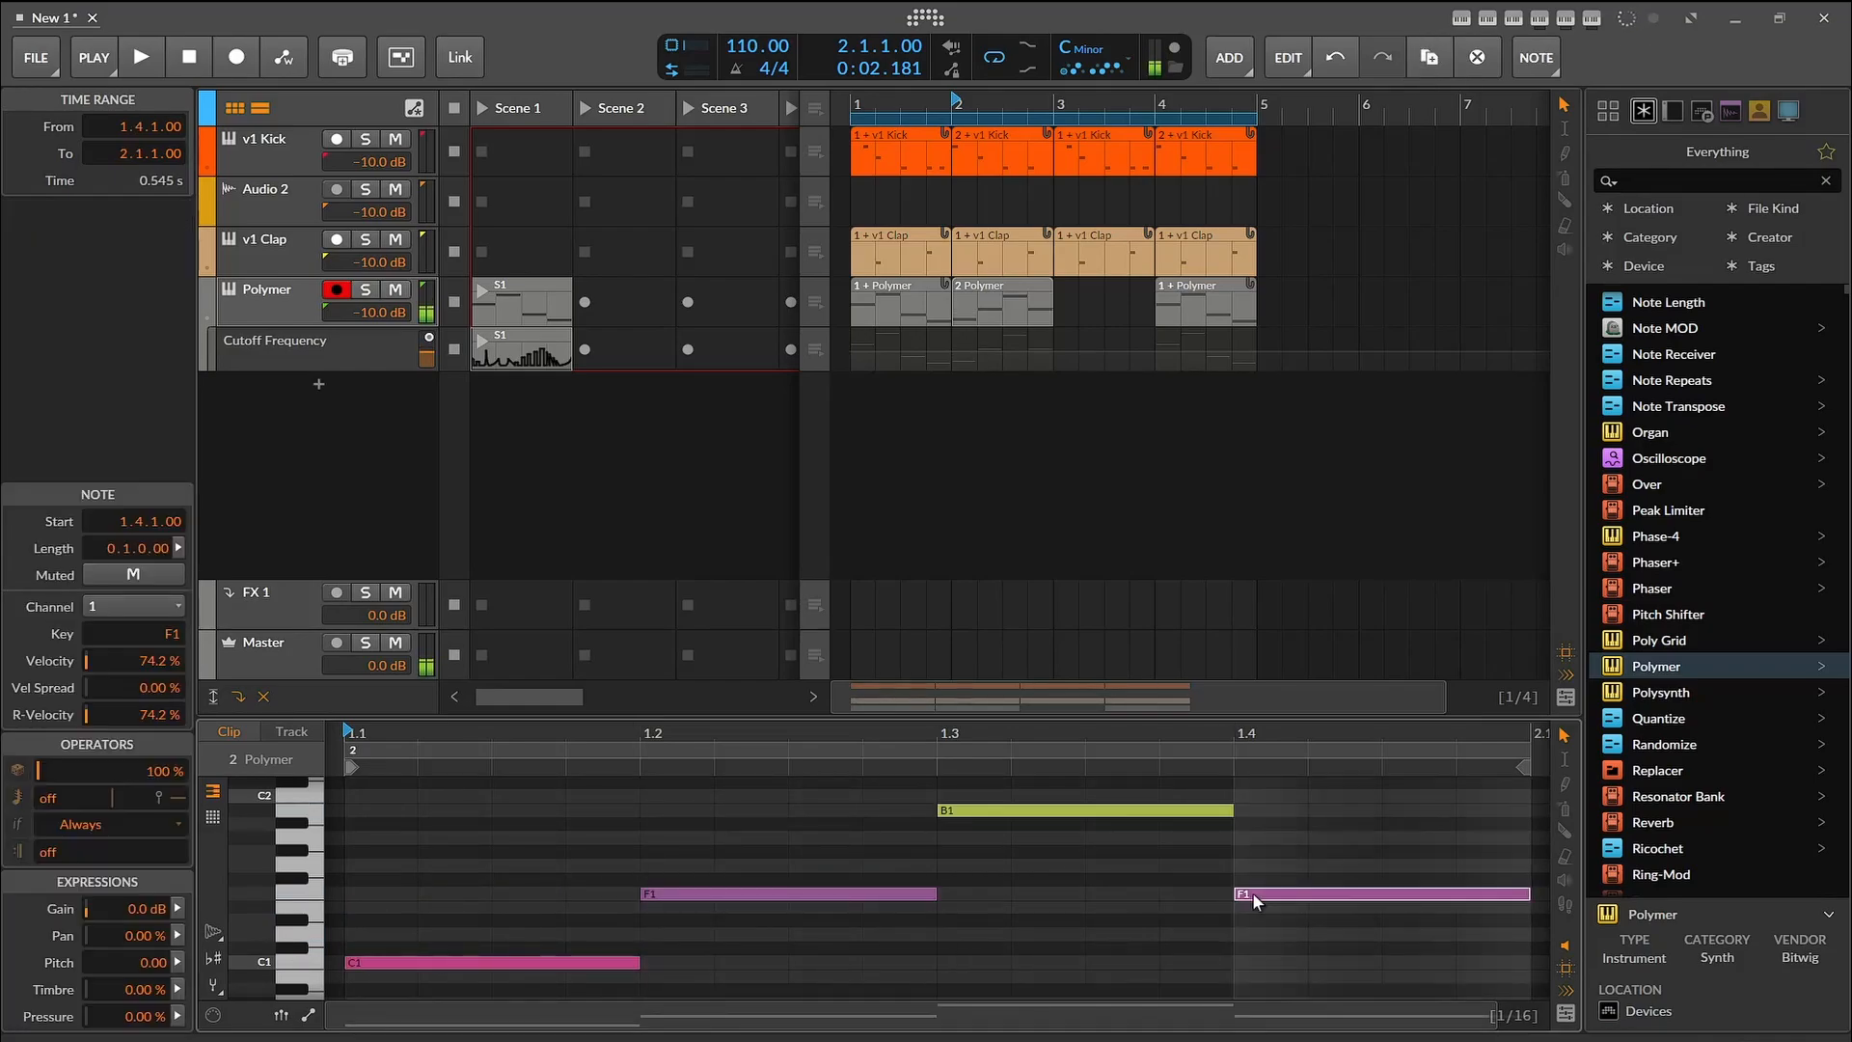
Step: Duplicate the Polymer clips as linked aliases so bar 3 repeats bar 1 and bar 4 repeats bar 2
left_click(996, 291)
mouse_move(1208, 284)
left_mouse_down()
mouse_move(1106, 307)
mouse_move(1214, 301)
left_mouse_up()
left_click(1023, 286)
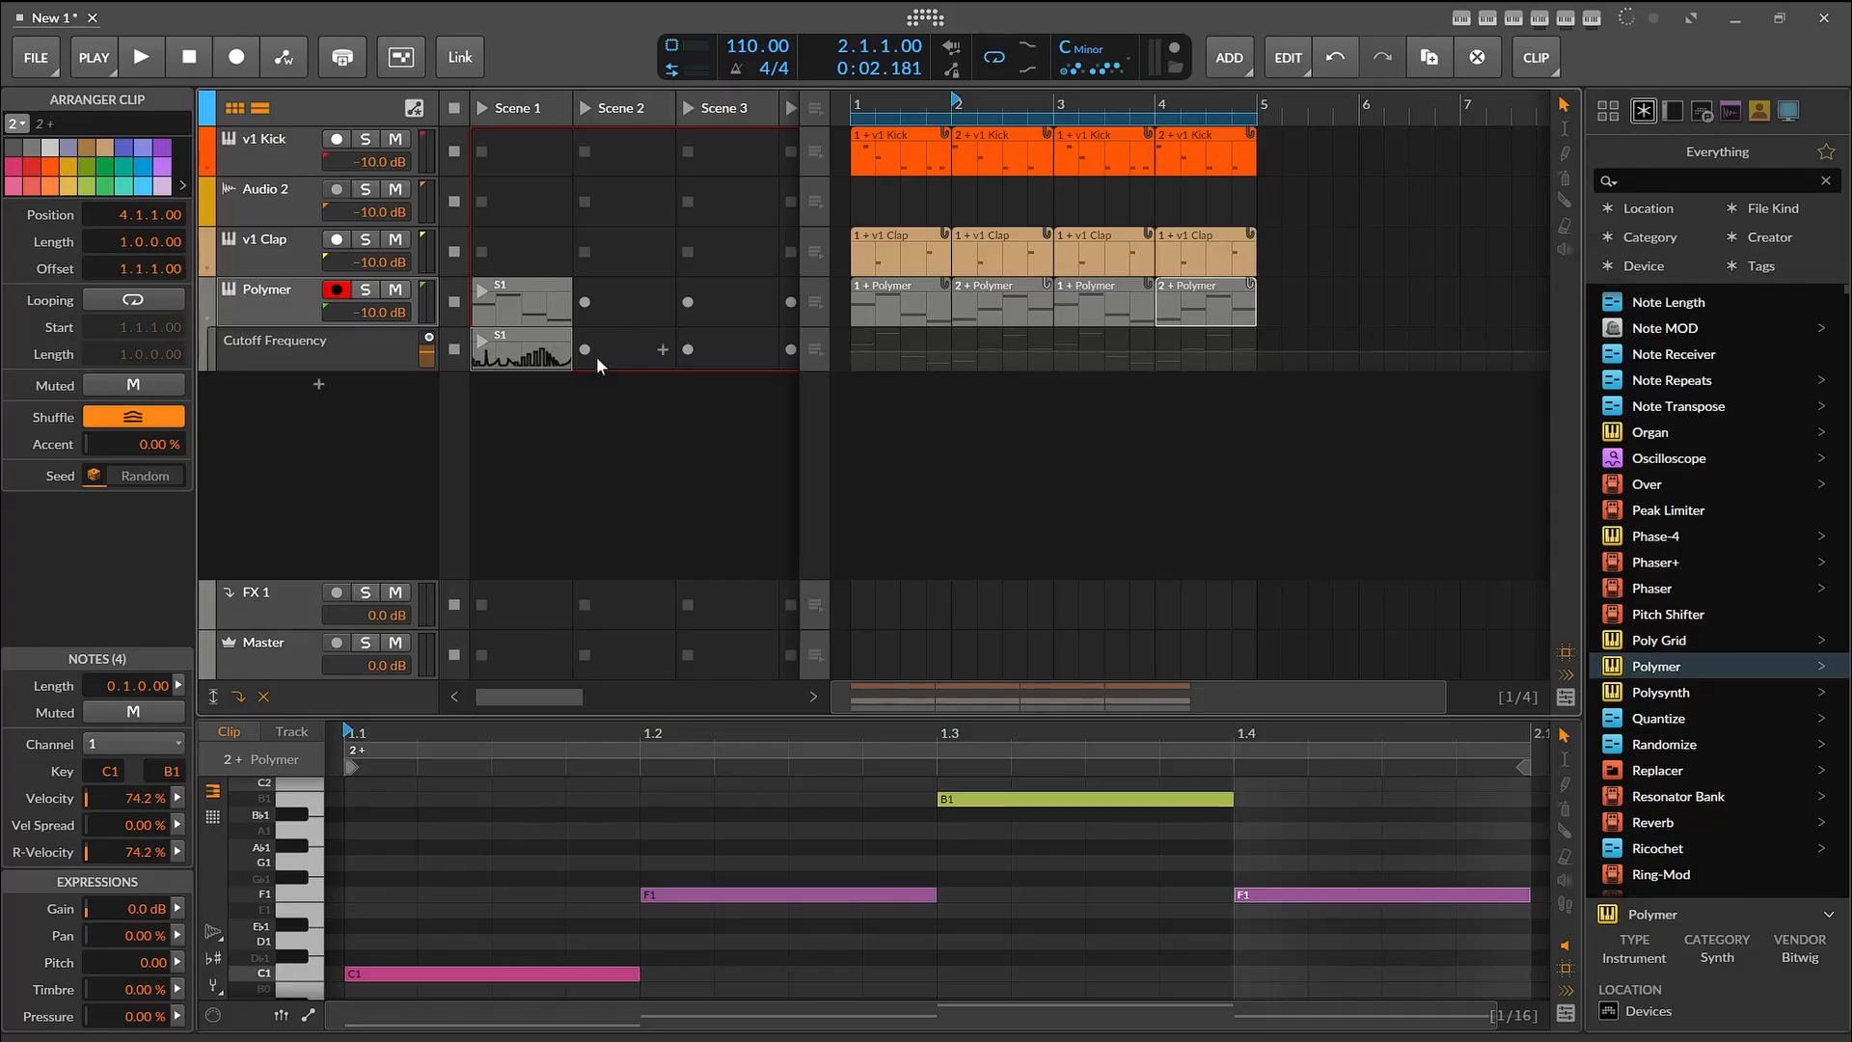
Step: Launch the Scene 1 Polymer and cutoff clips and duplicate the cutoff clip as a linked alias in Scene 2, opened for editing
left_click(495, 351)
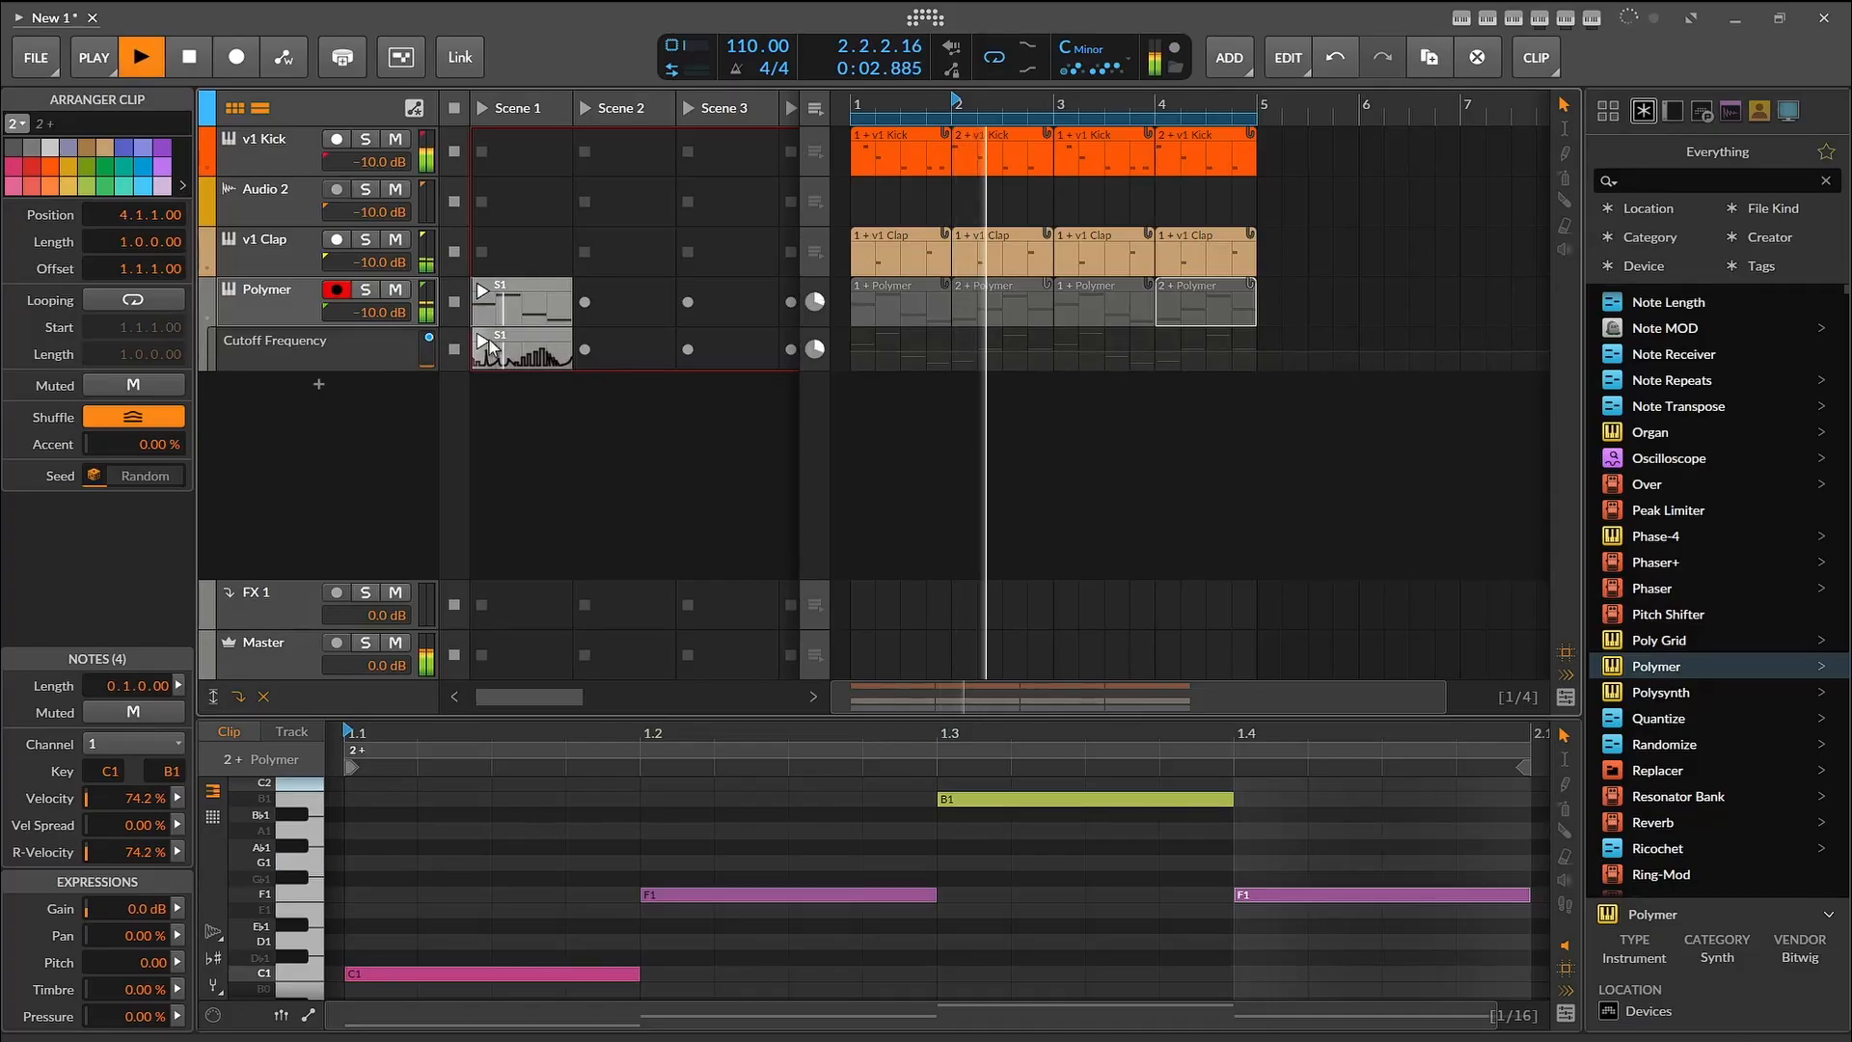
mouse_move(521, 352)
left_mouse_down()
mouse_move(623, 349)
mouse_move(522, 339)
left_mouse_up()
double_click(522, 339)
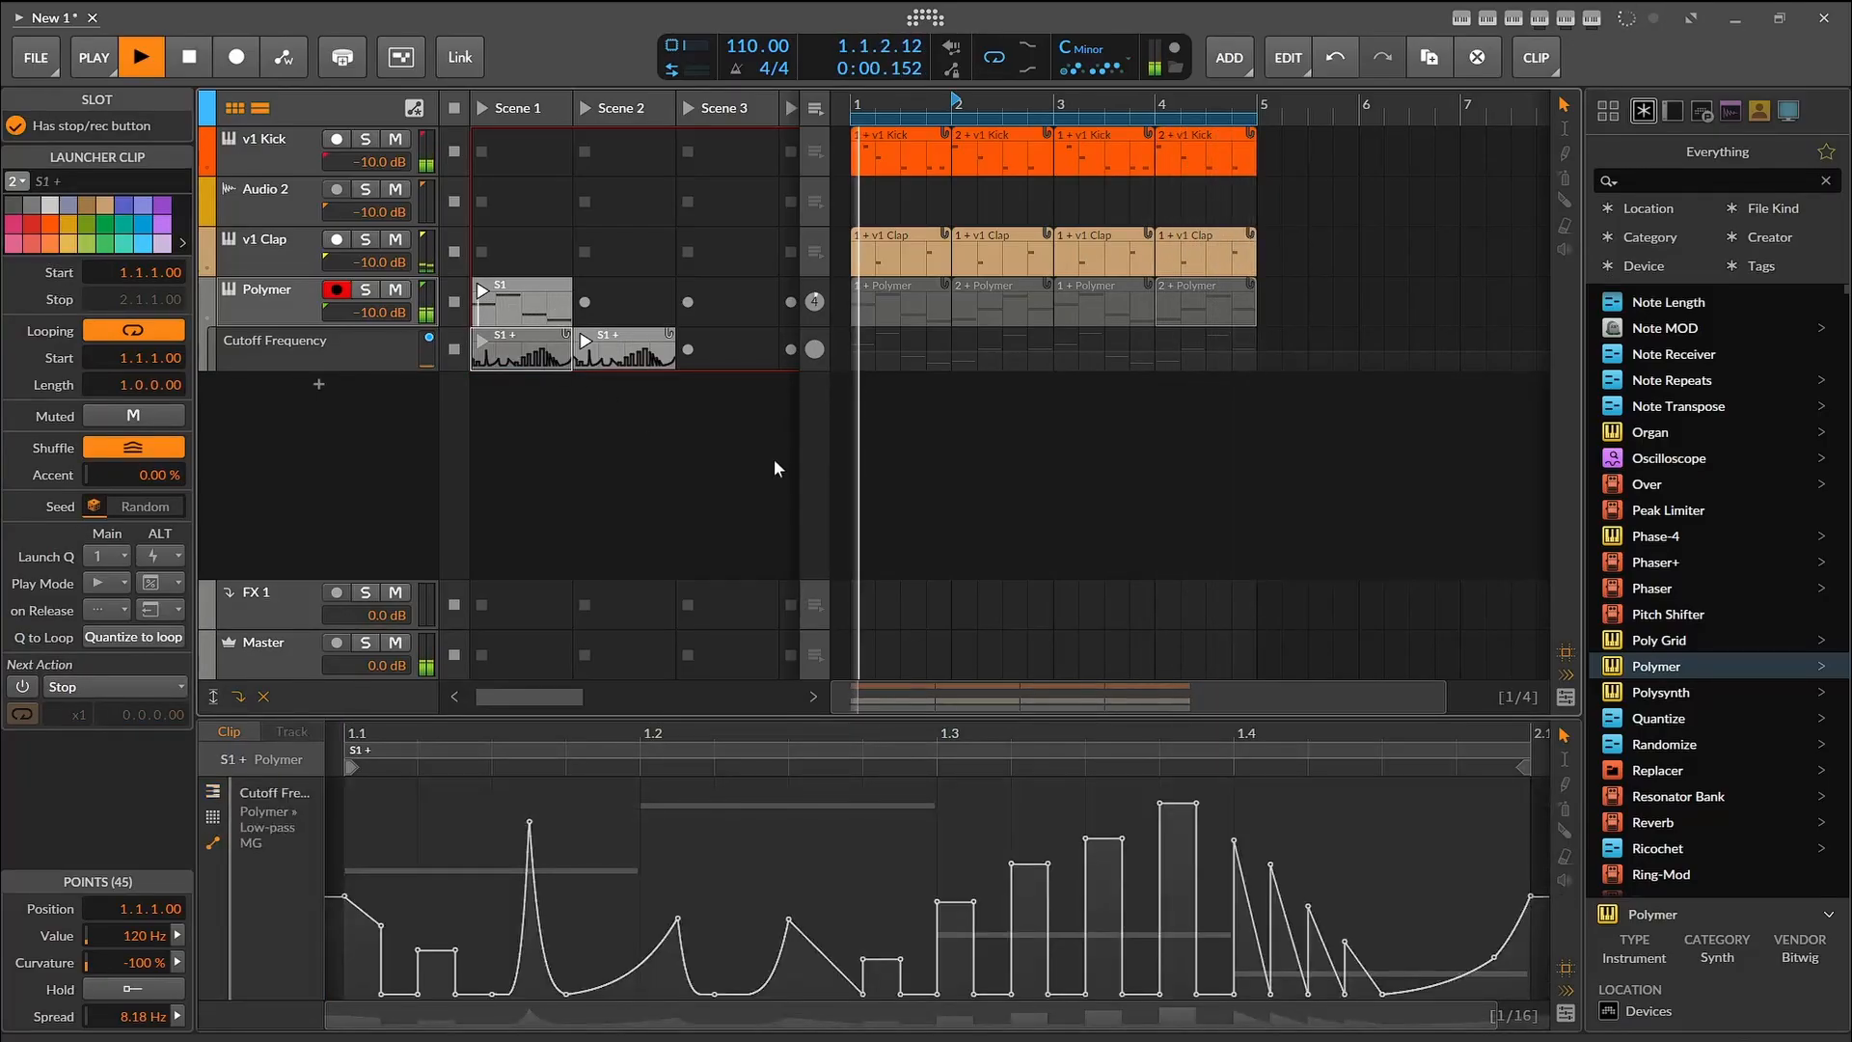
Step: Reshape the aliased cutoff curve with an earlier first peak and a 5.43 kHz spike at 1.3.1.00, and launch the Scene 1 cutoff clip
left_click_drag(721, 923, 941, 857)
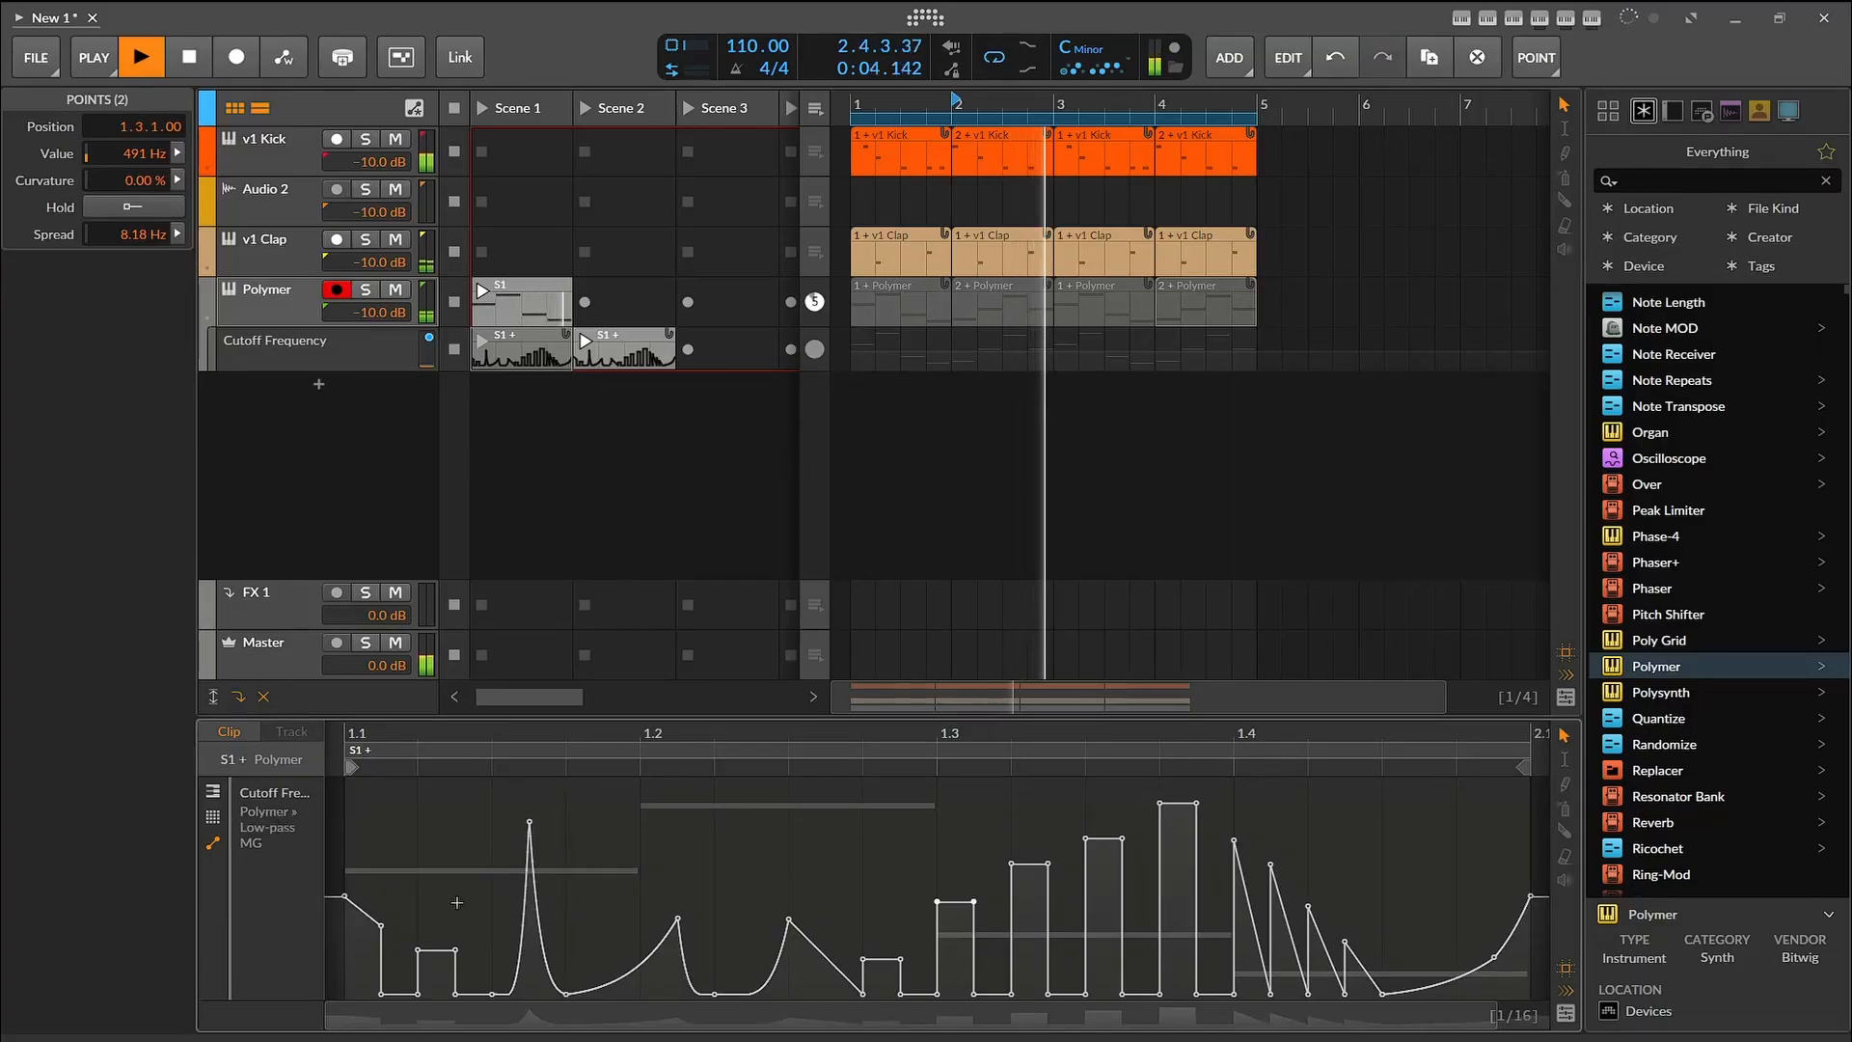
left_click_drag(446, 955, 587, 924)
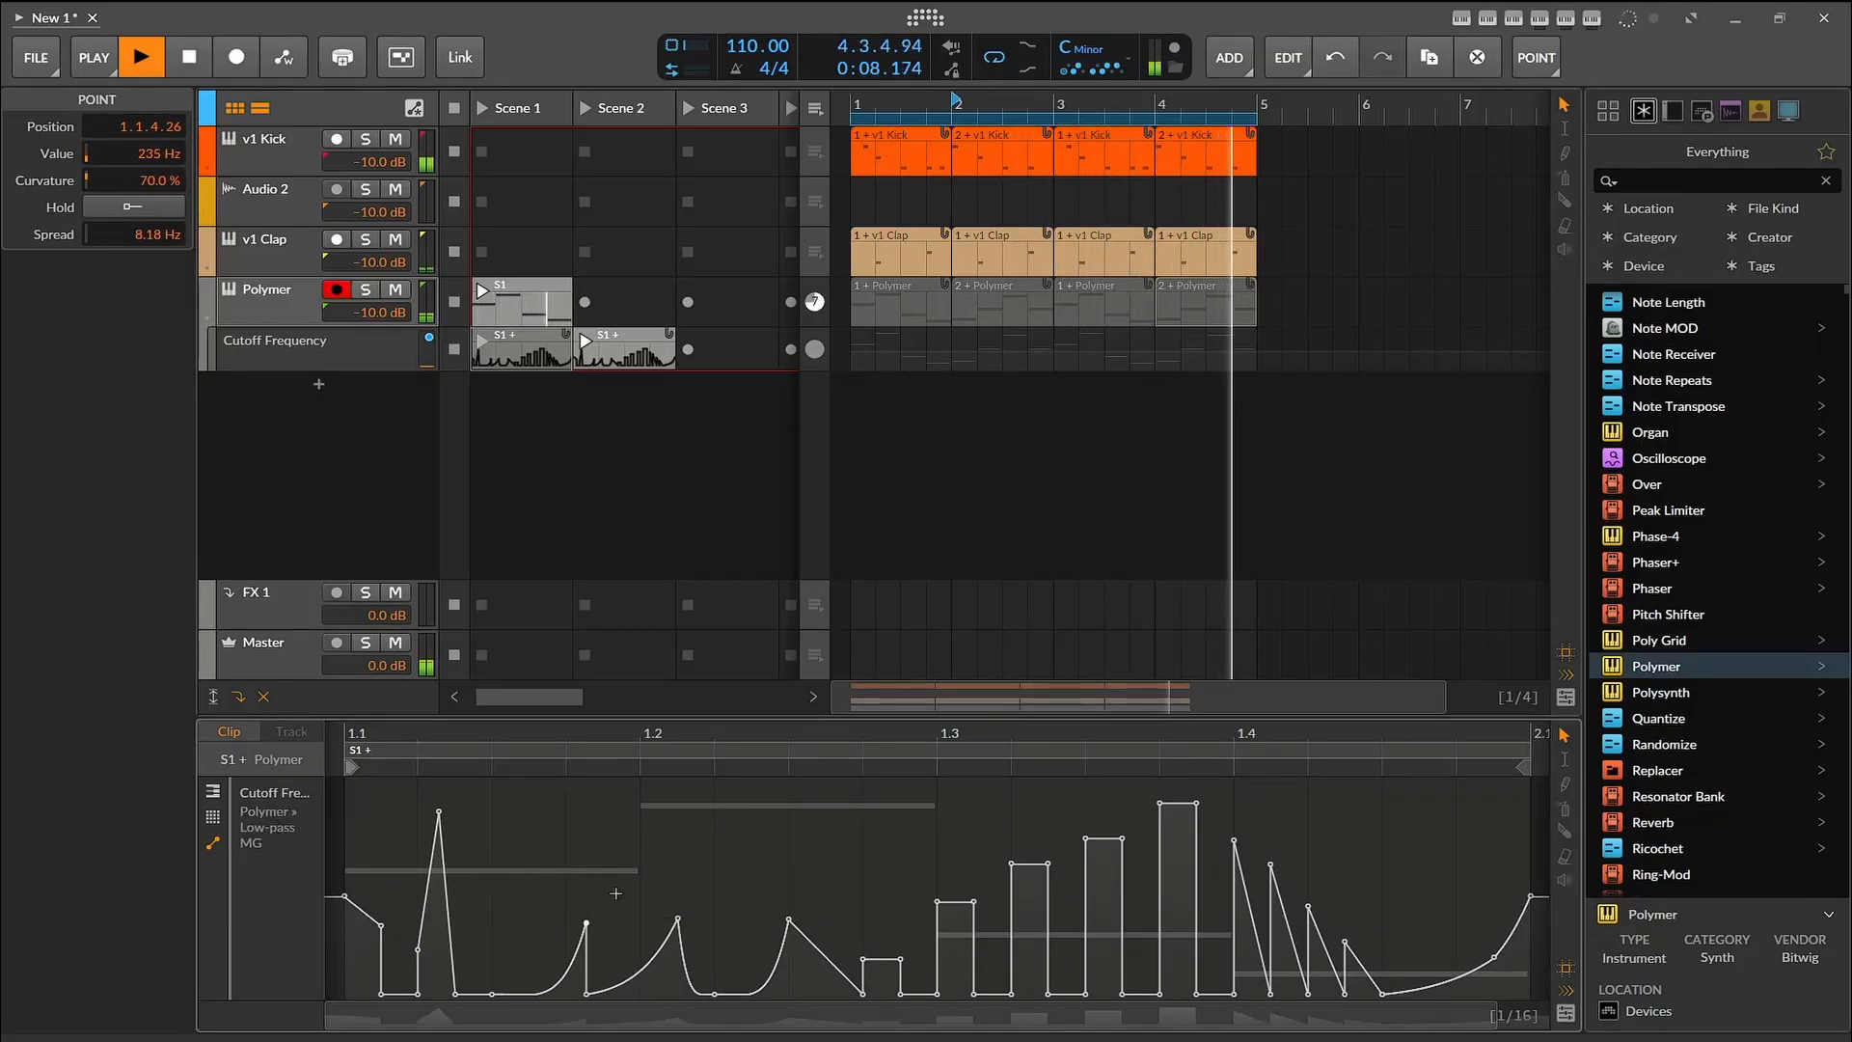
left_click(179, 56)
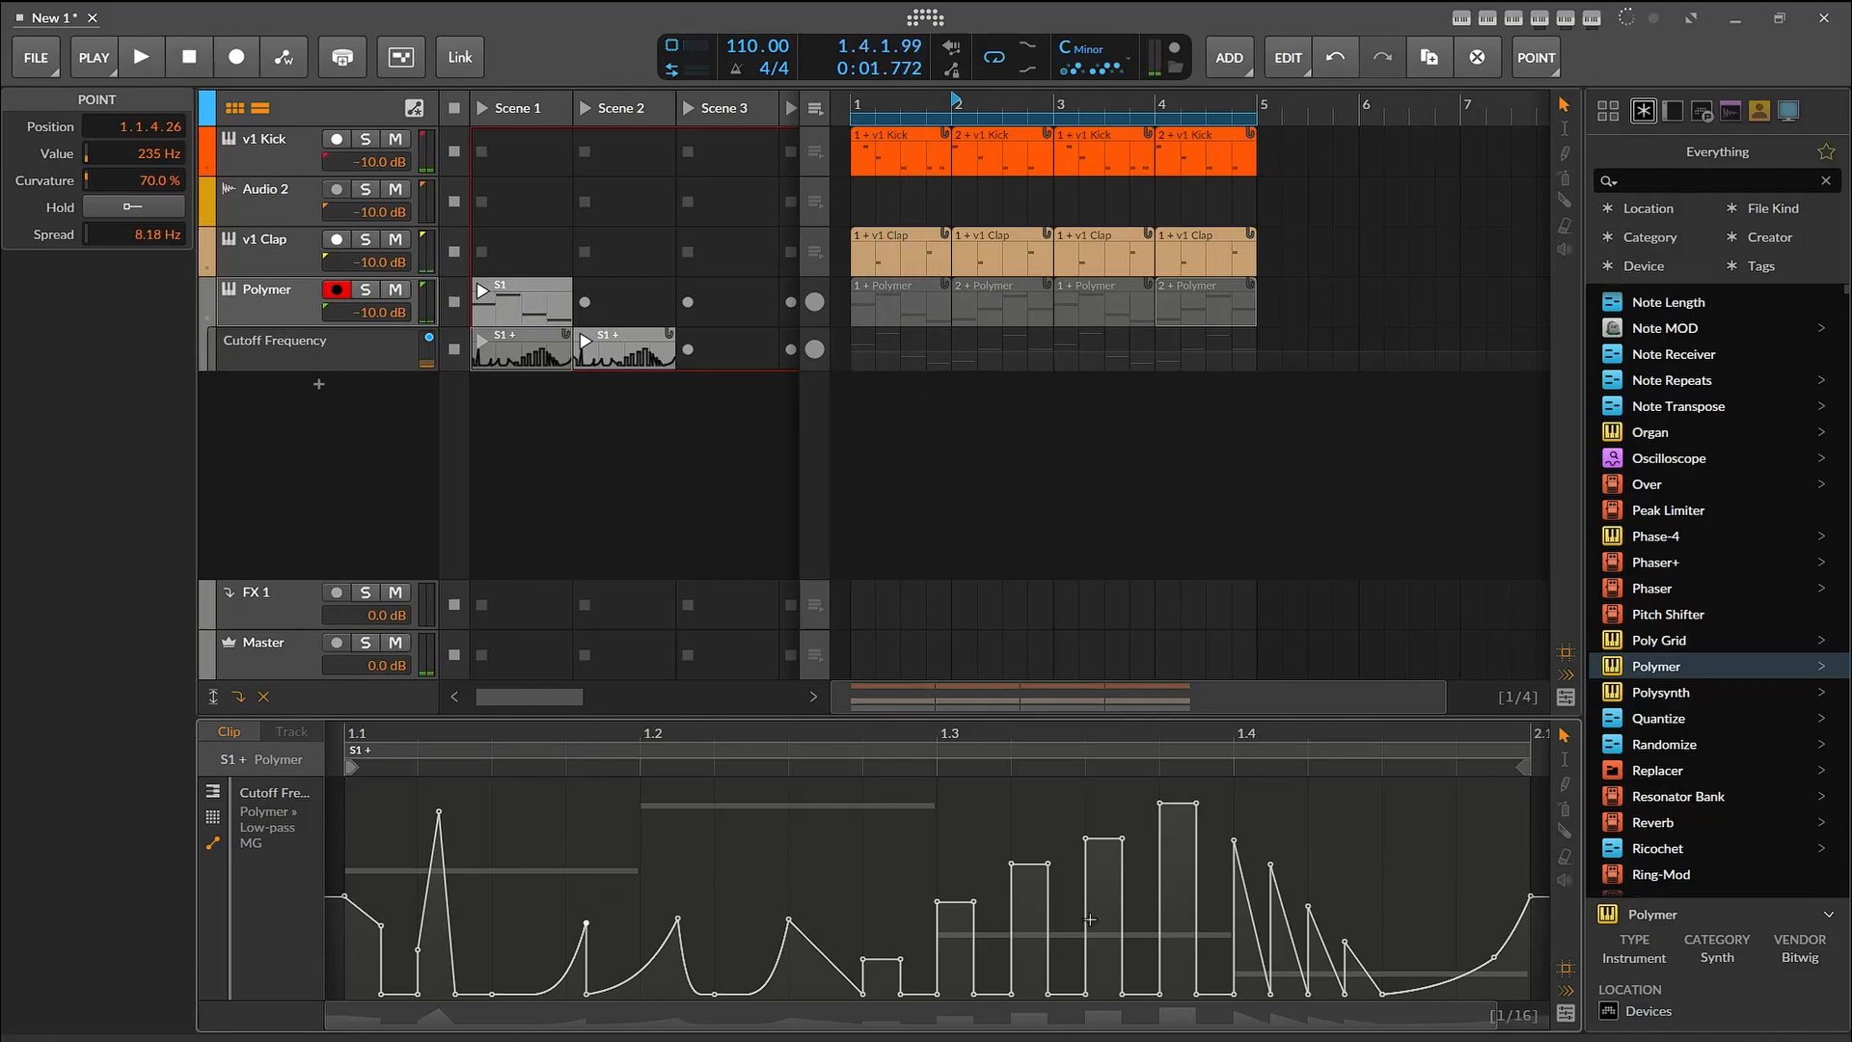
left_click_drag(1048, 863, 1045, 976)
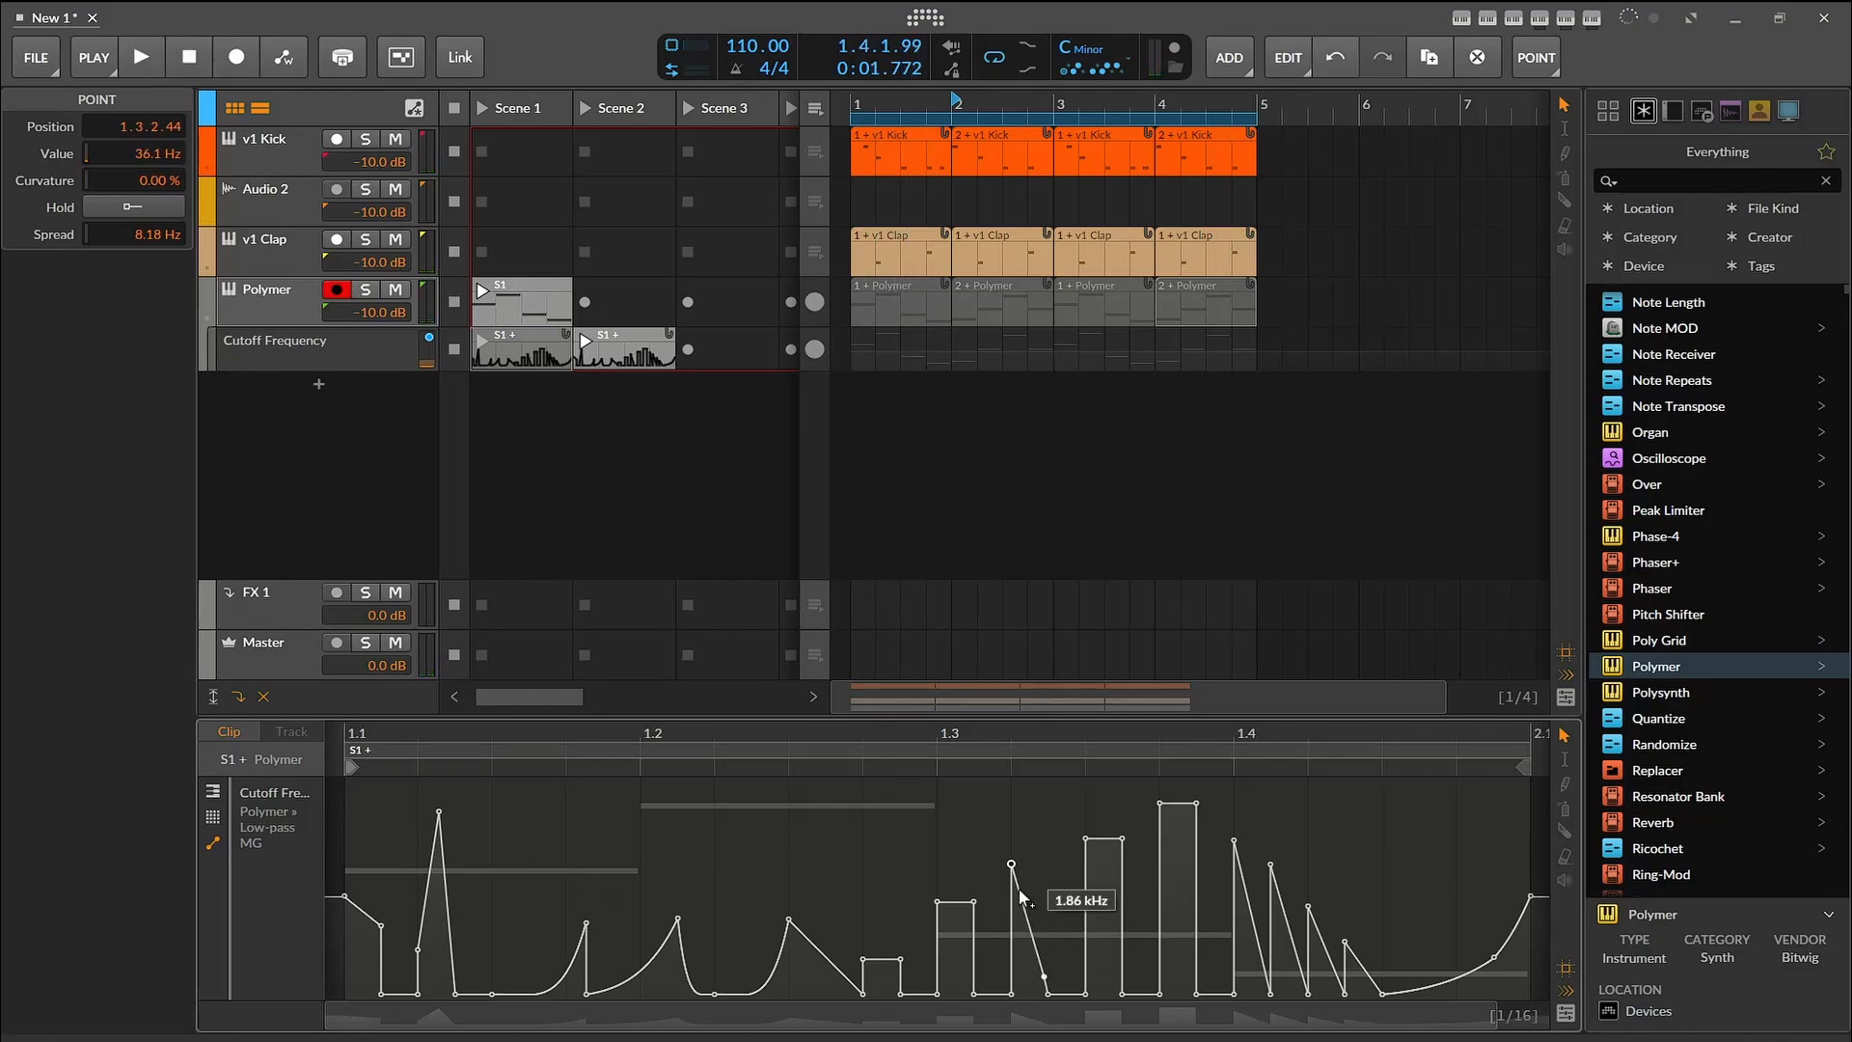
left_click_drag(1014, 868, 939, 833)
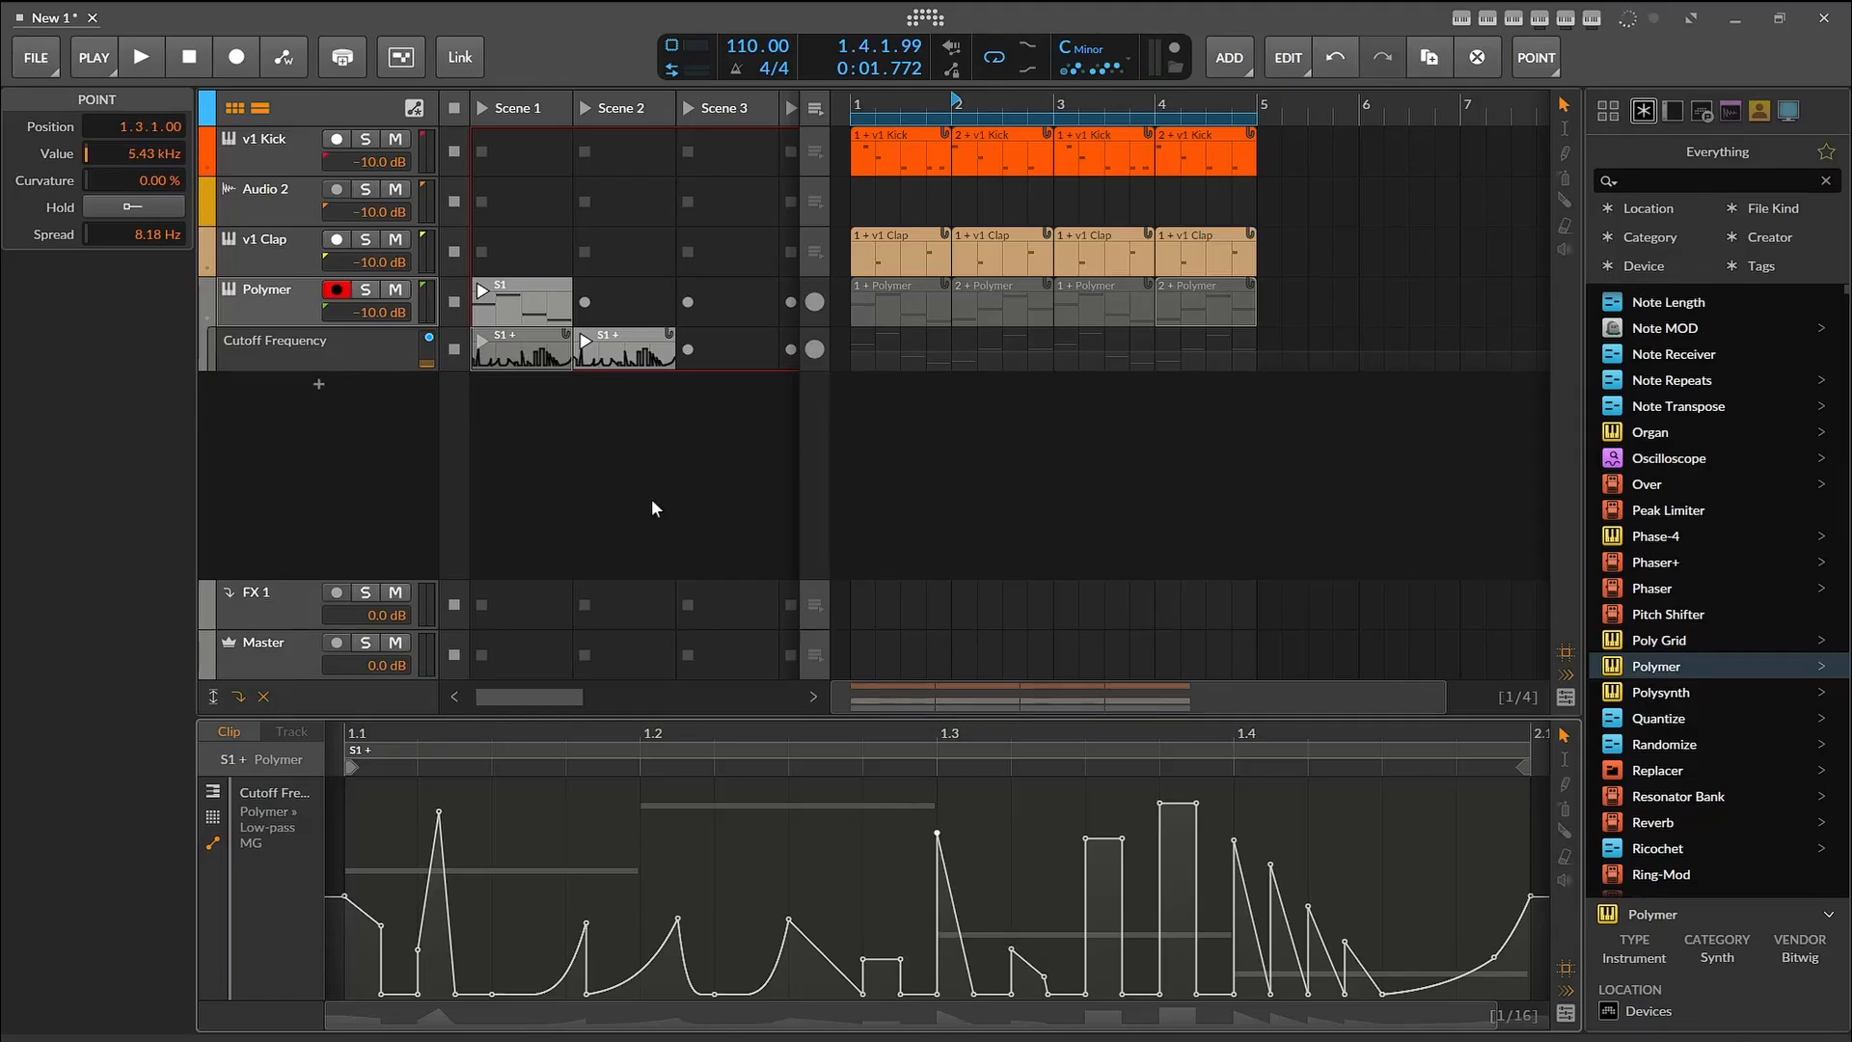
left_click(483, 341)
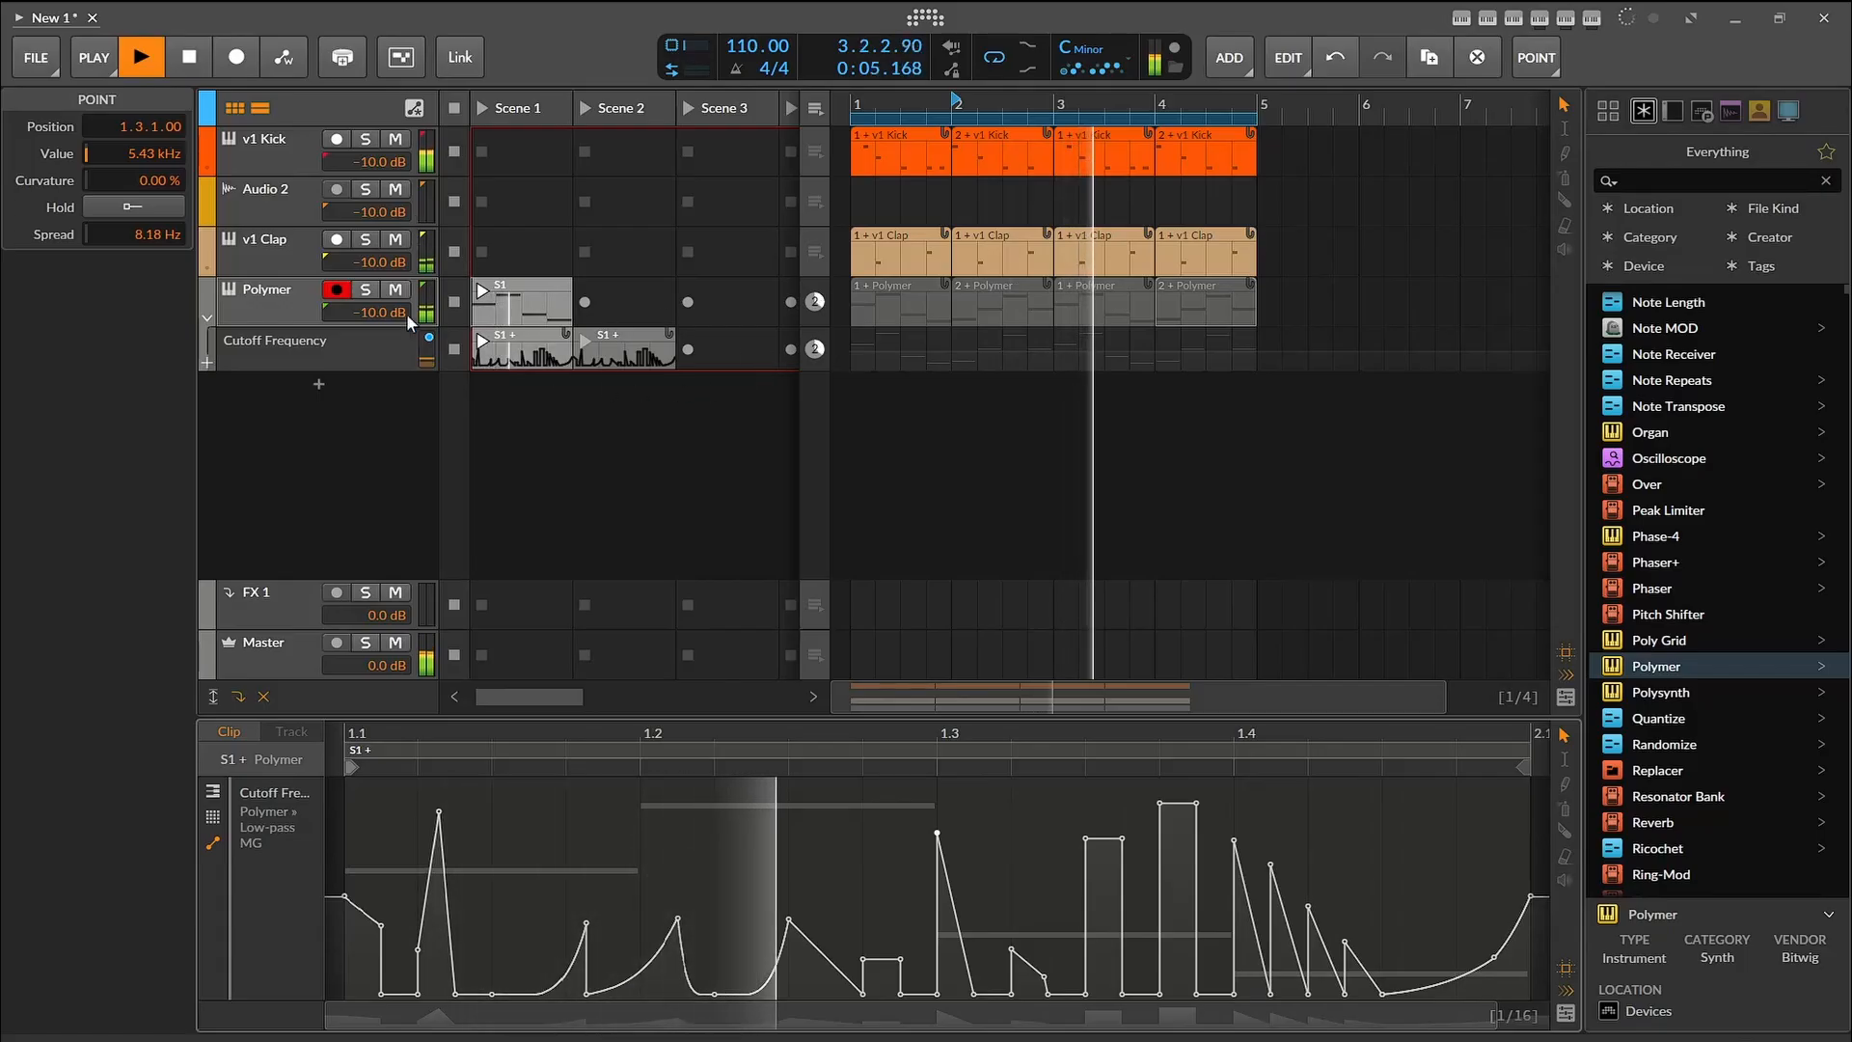
Step: Turn looping of the Scene 1 cutoff clip off and back on
left_click(514, 337)
left_click(115, 332)
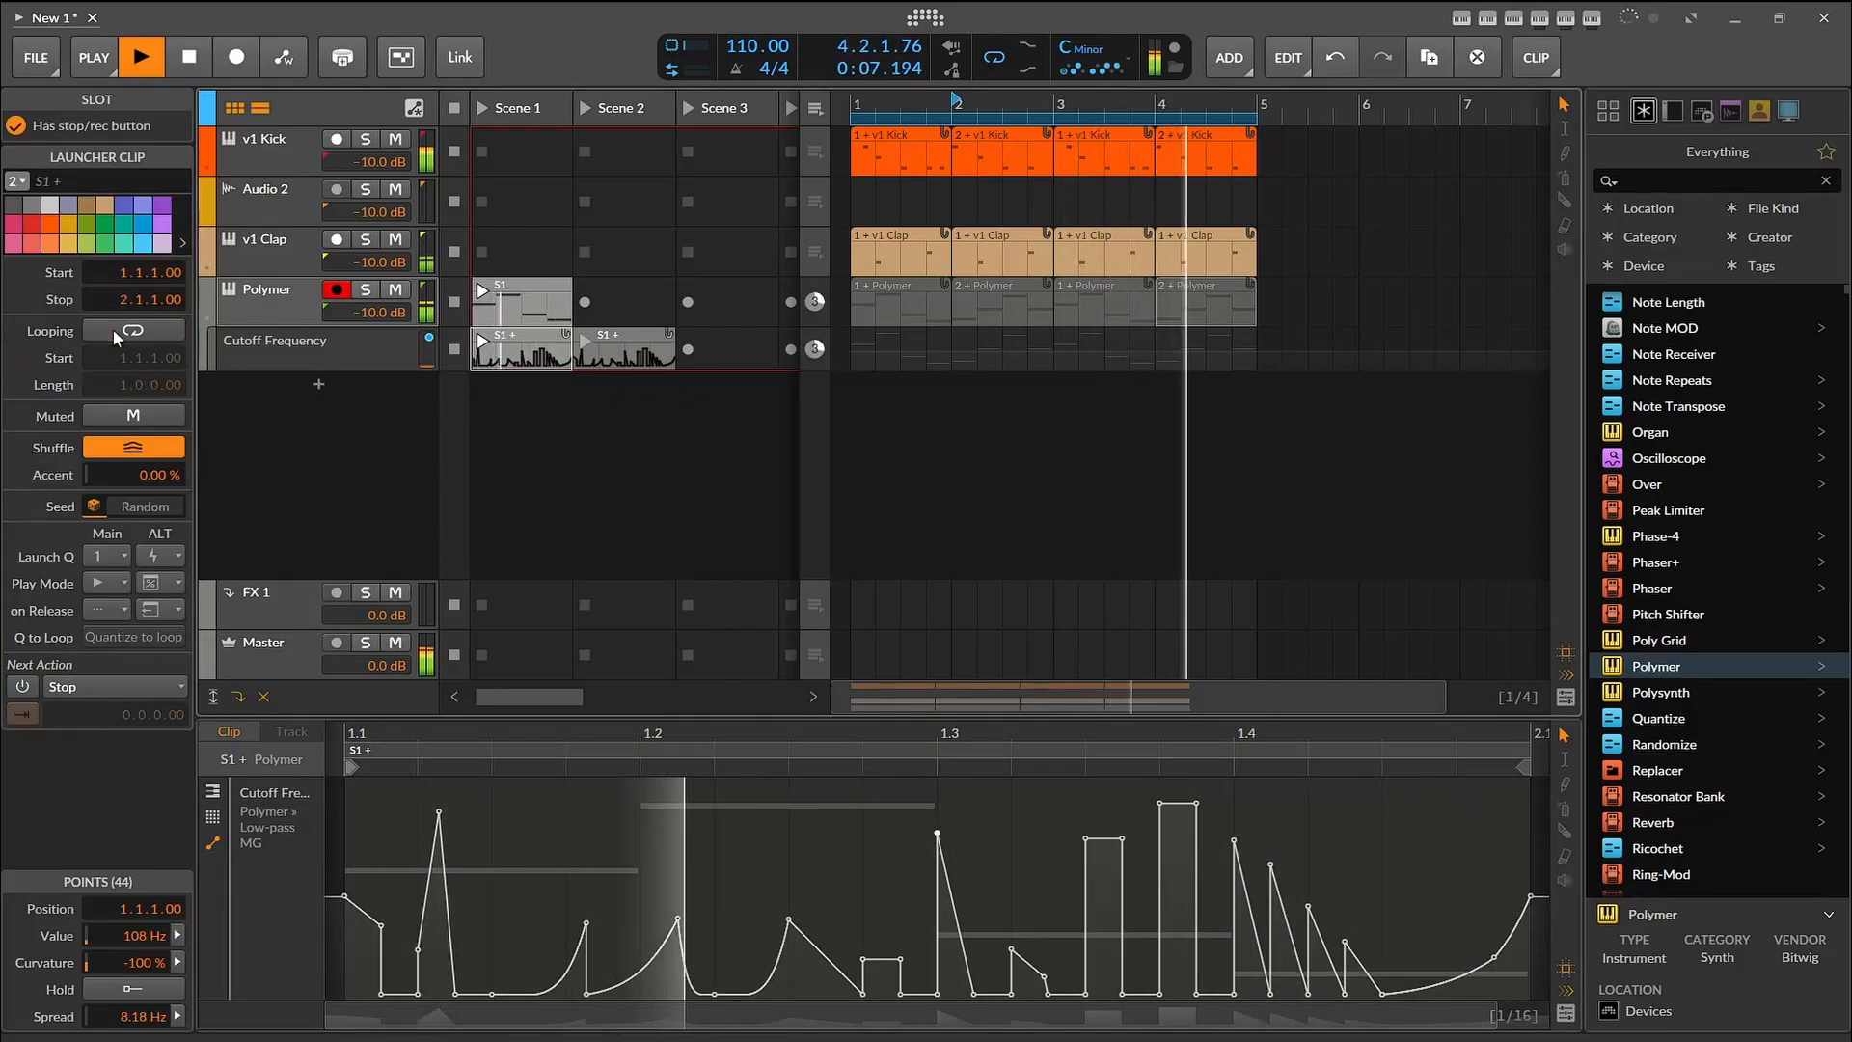
left_click(140, 331)
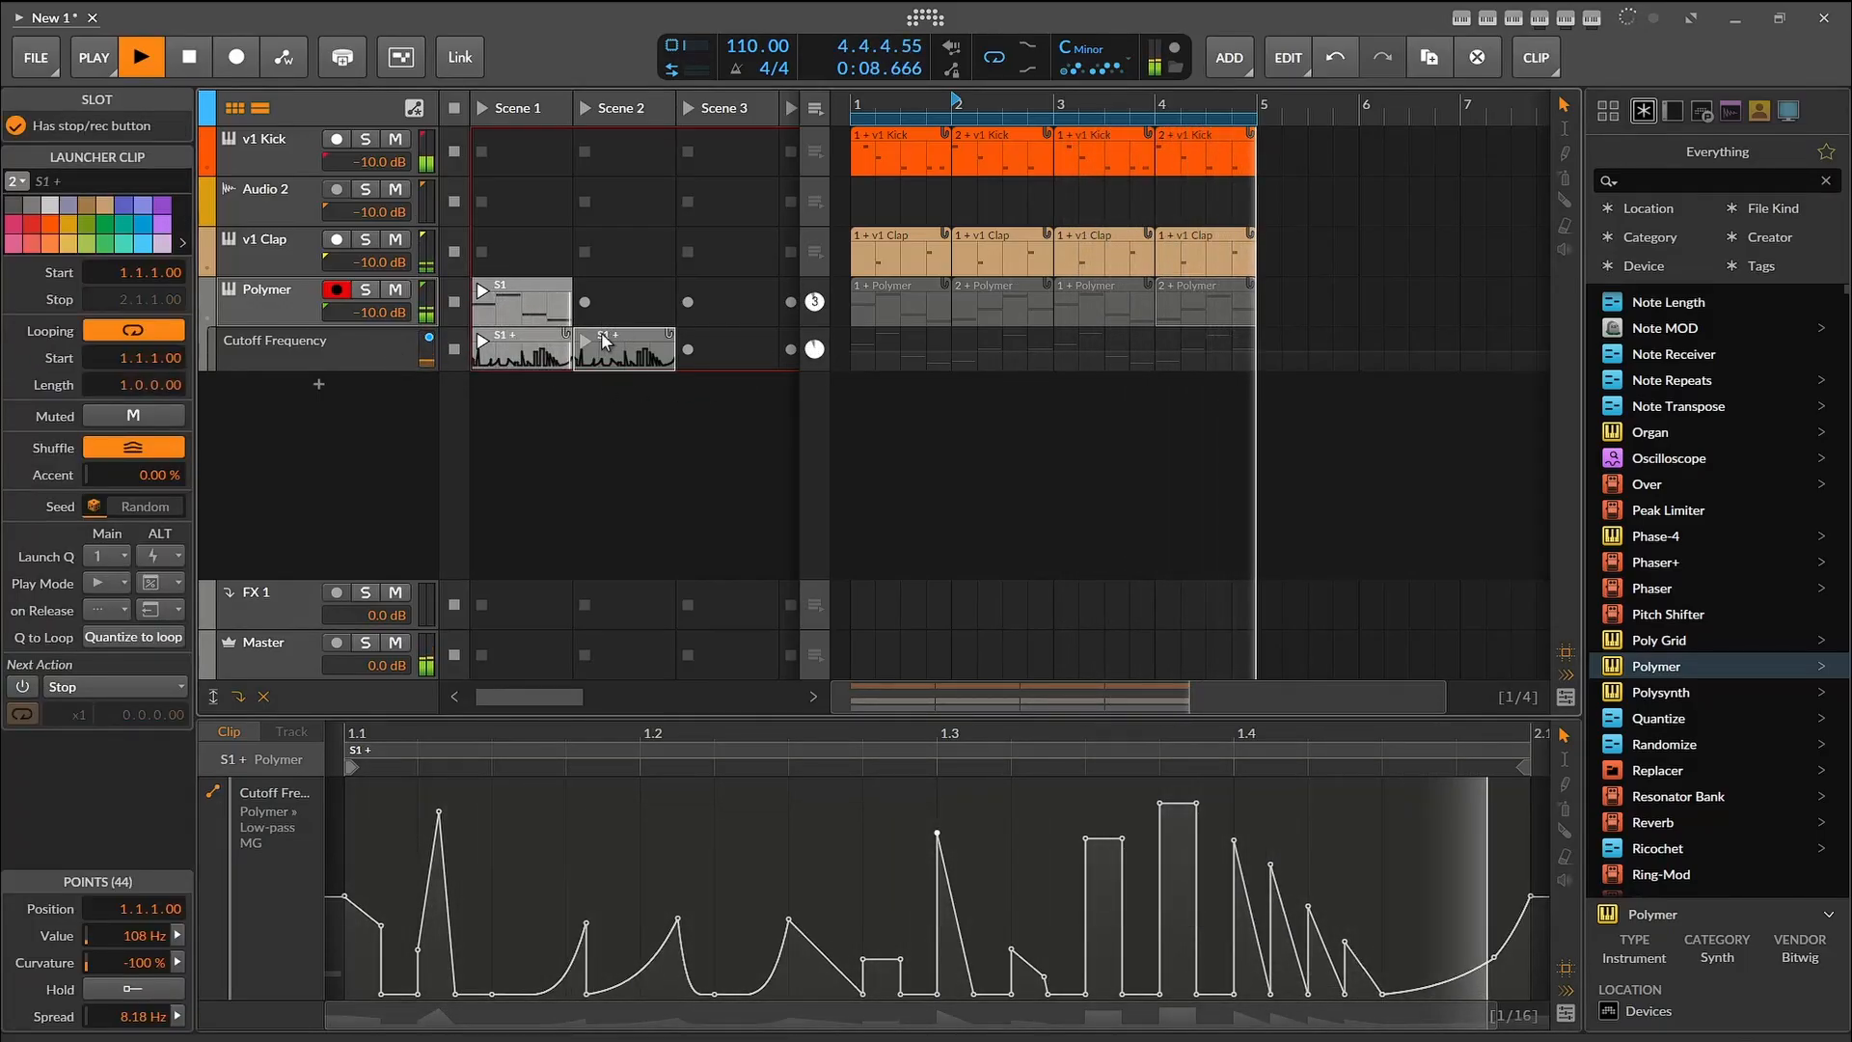
Step: Turn looping off for the Scene 1 cutoff clip and set its next action to Play Random
left_click(140, 331)
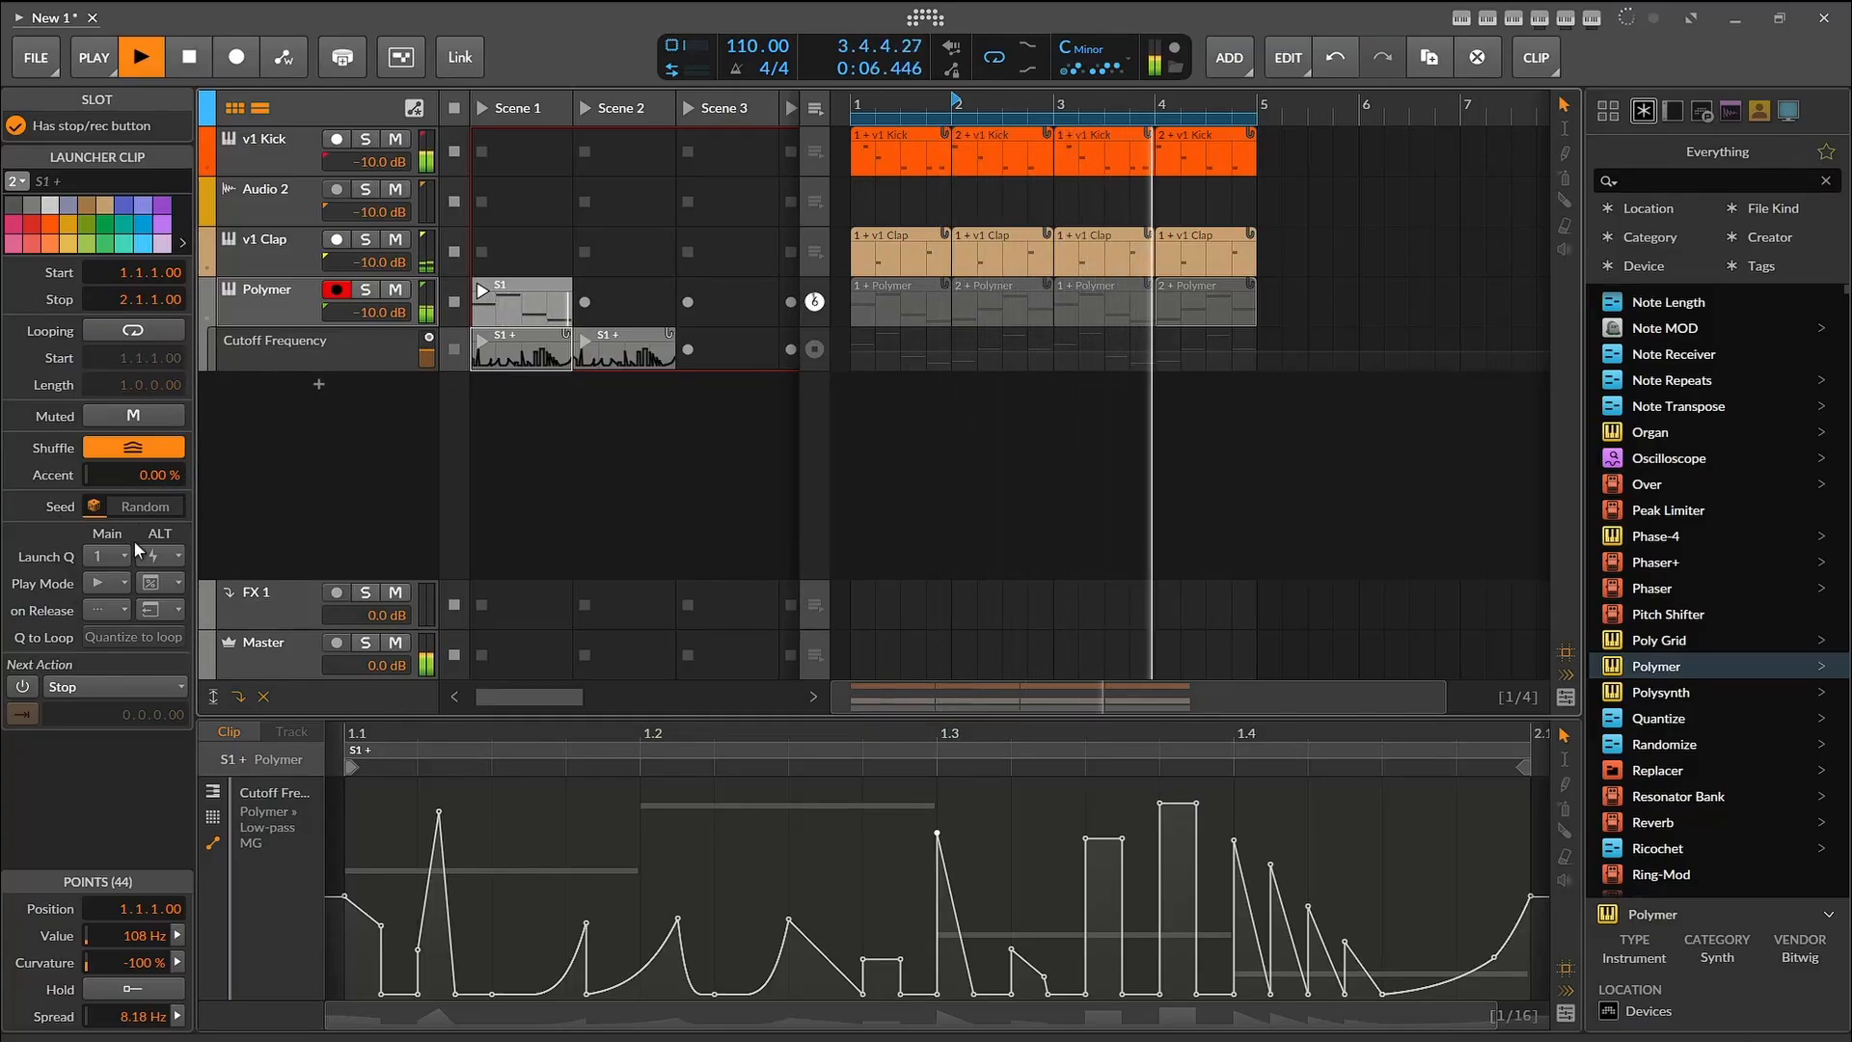
left_click(111, 686)
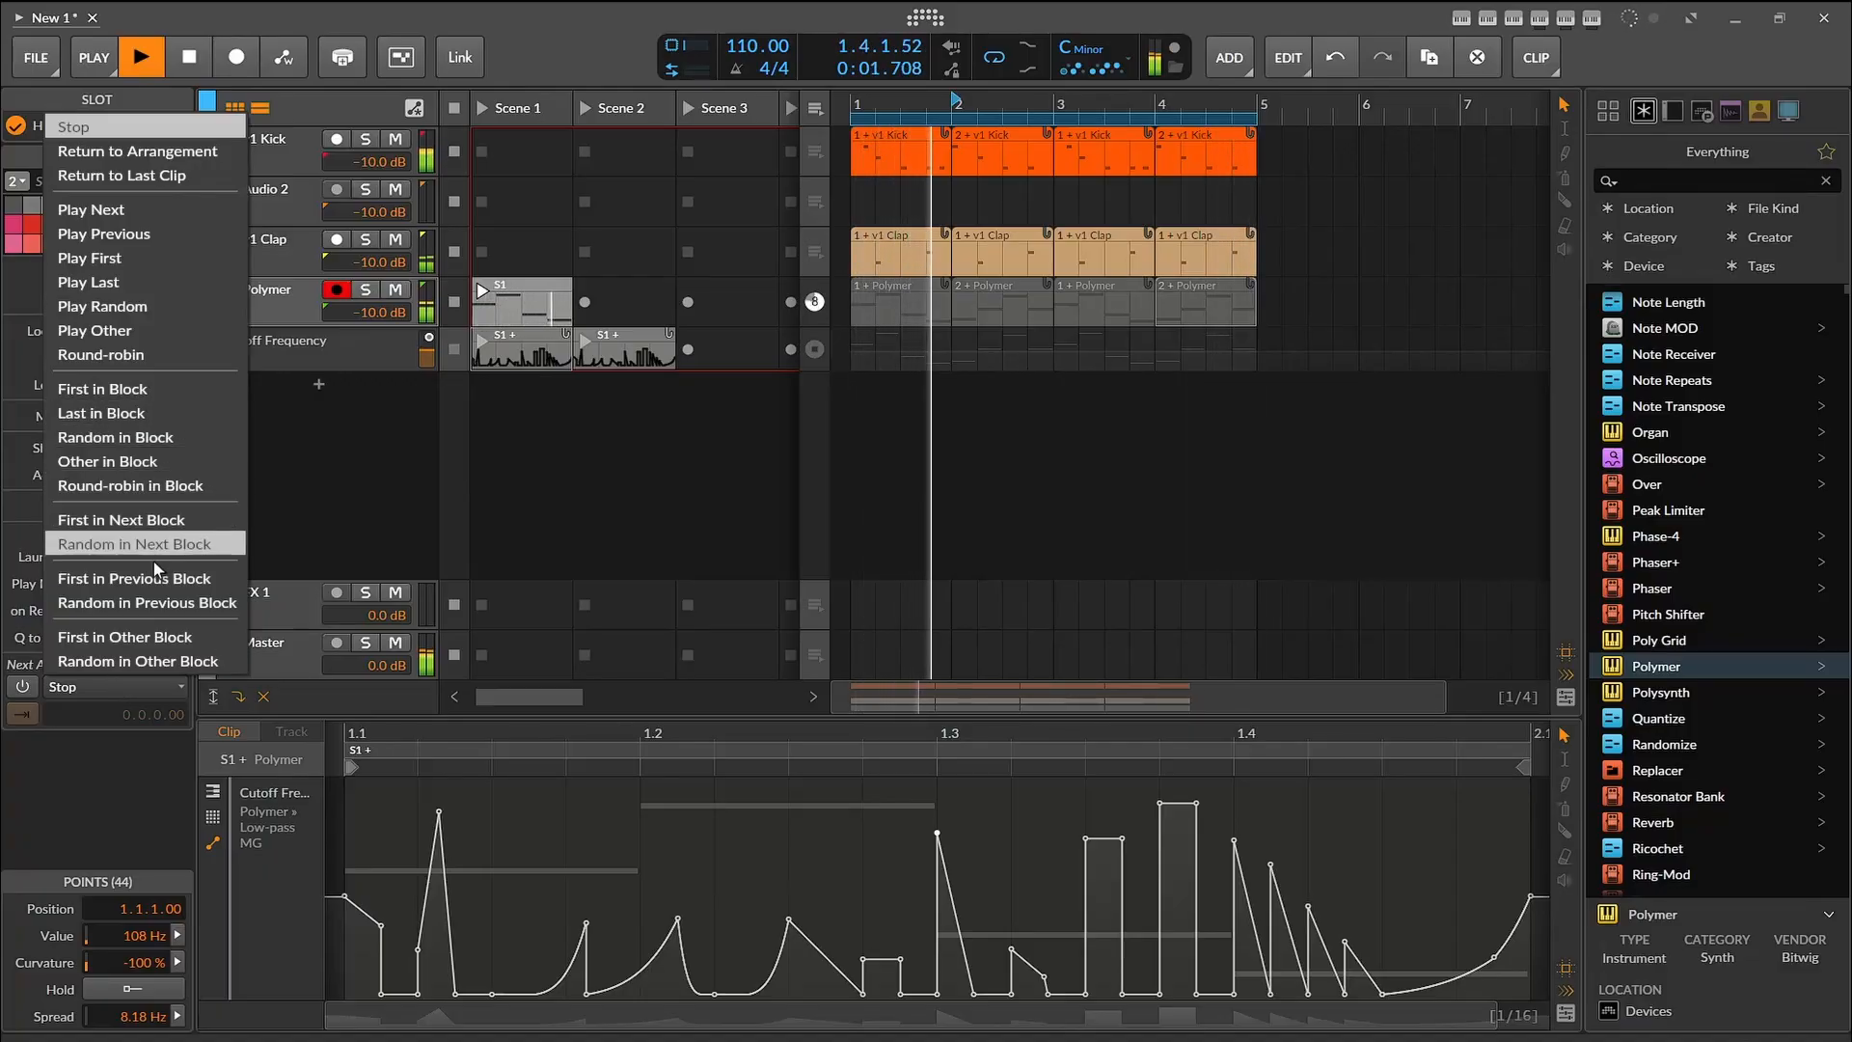
left_click(103, 306)
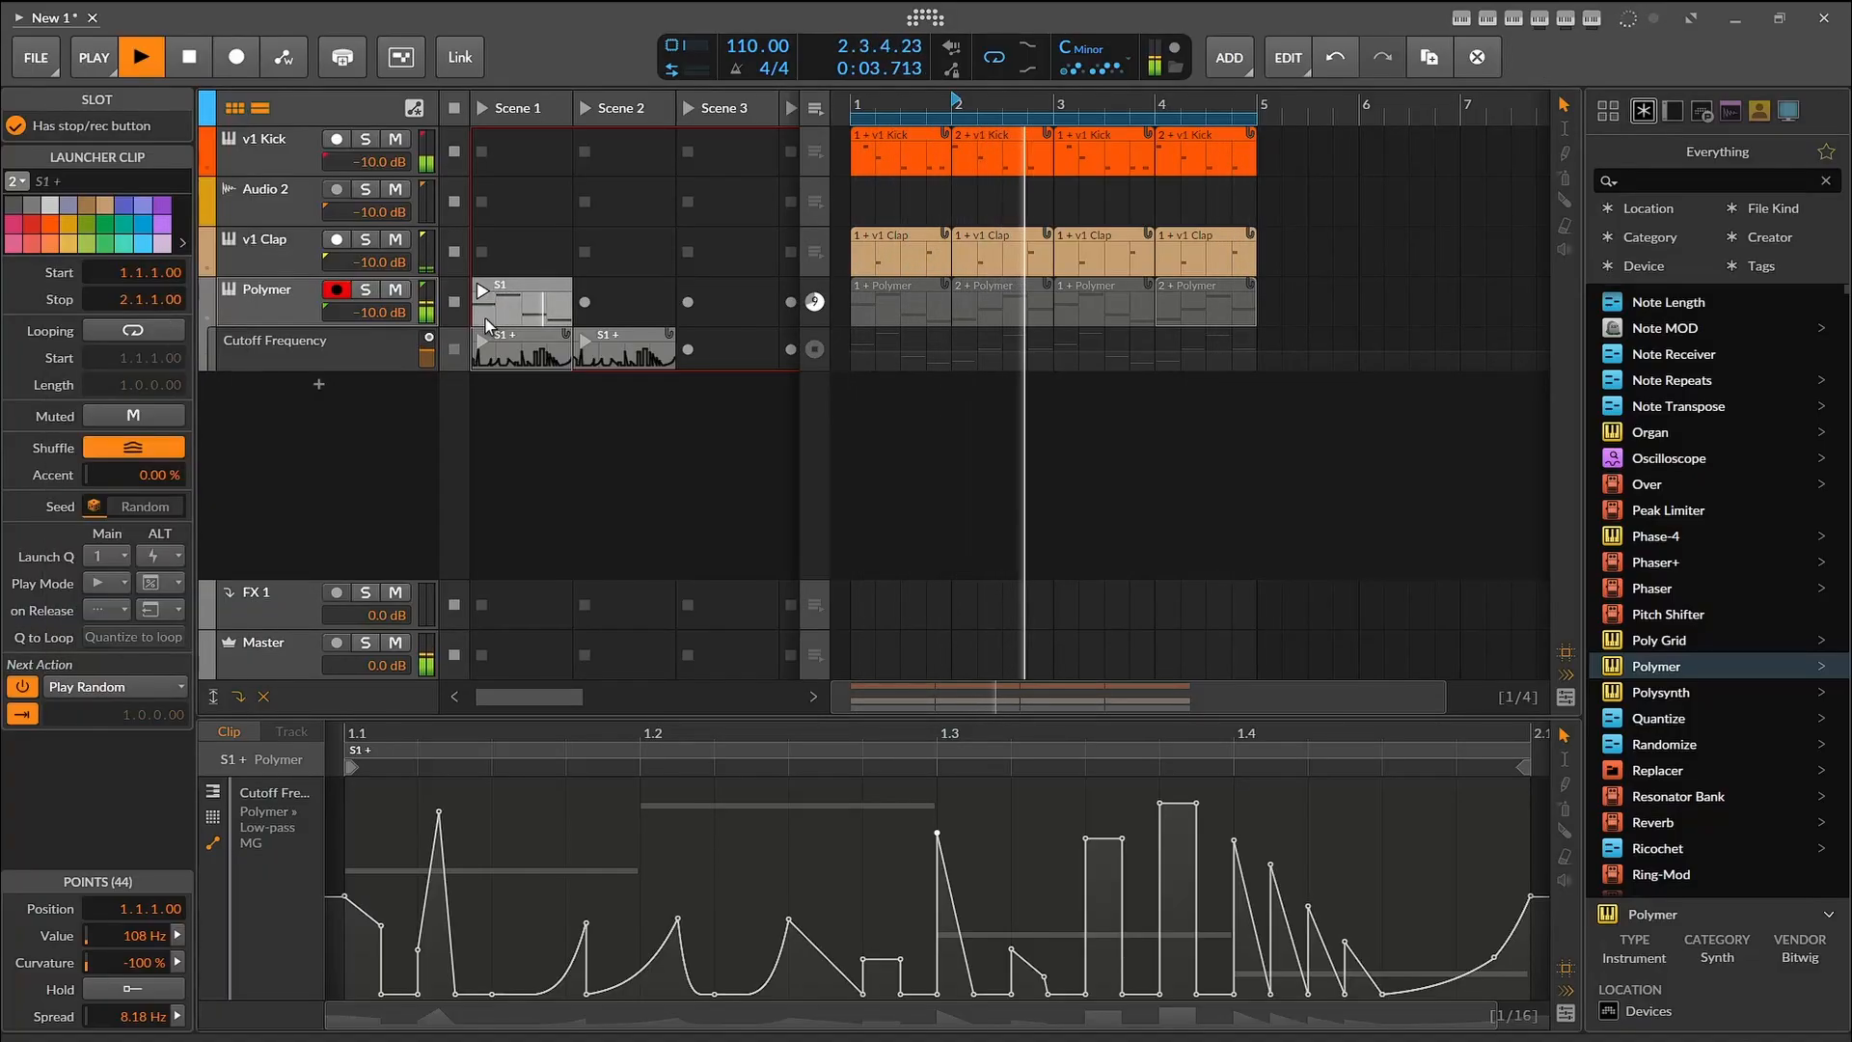
Step: Stop playback, then turn looping off for the Scene 2 cutoff clip and set its next action to Play Random
key("space")
left_click(616, 339)
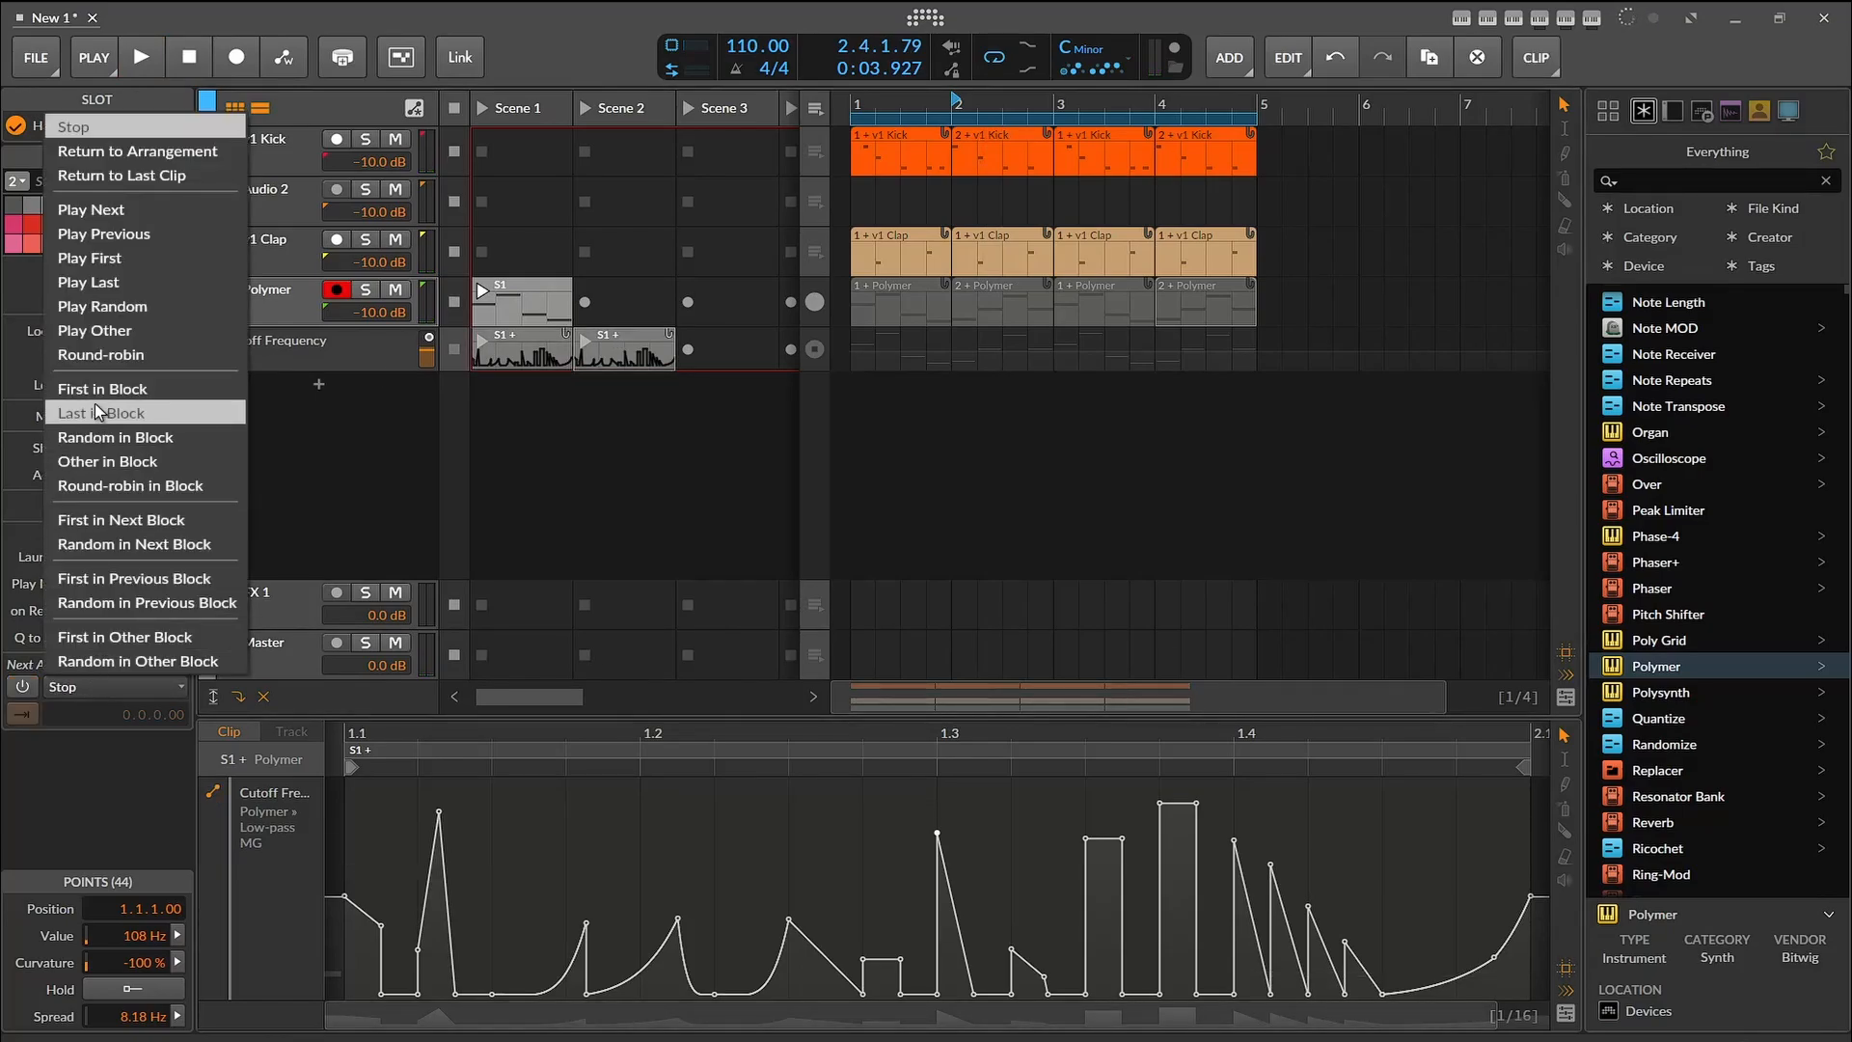
left_click(101, 307)
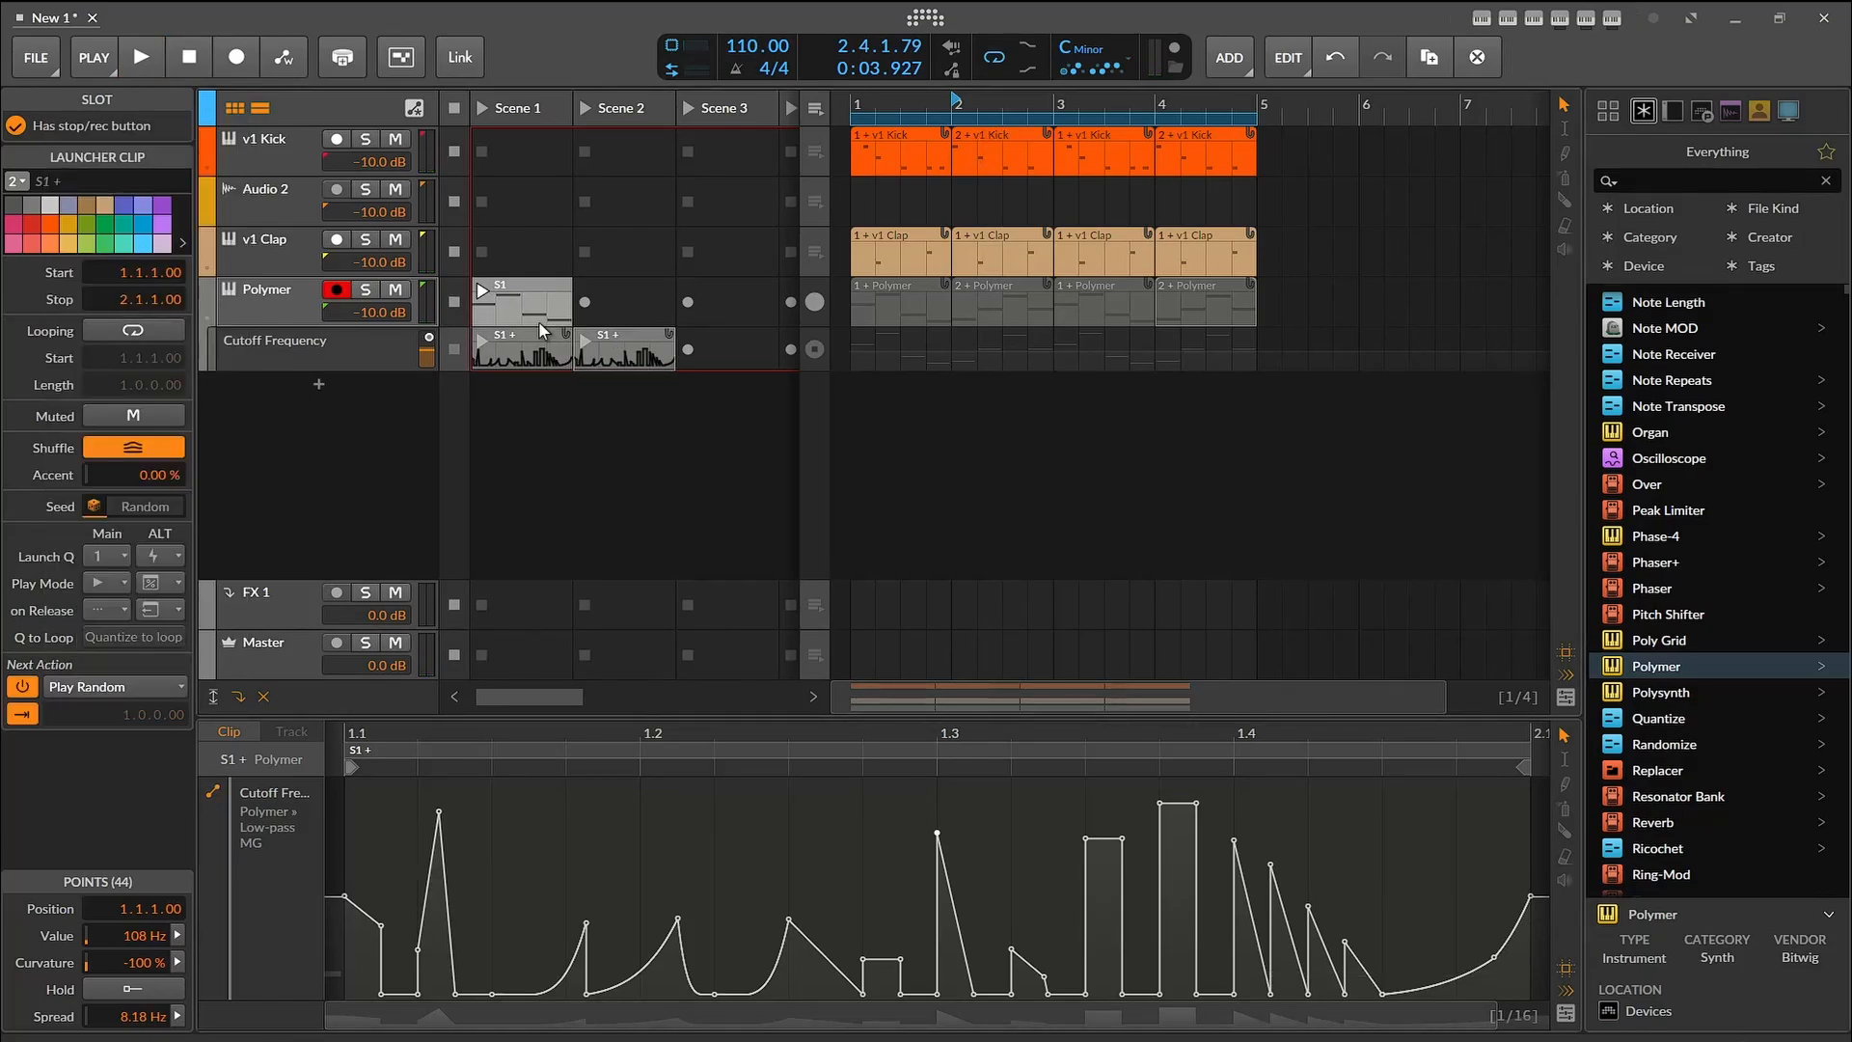
right_click(641, 357)
left_click(623, 353)
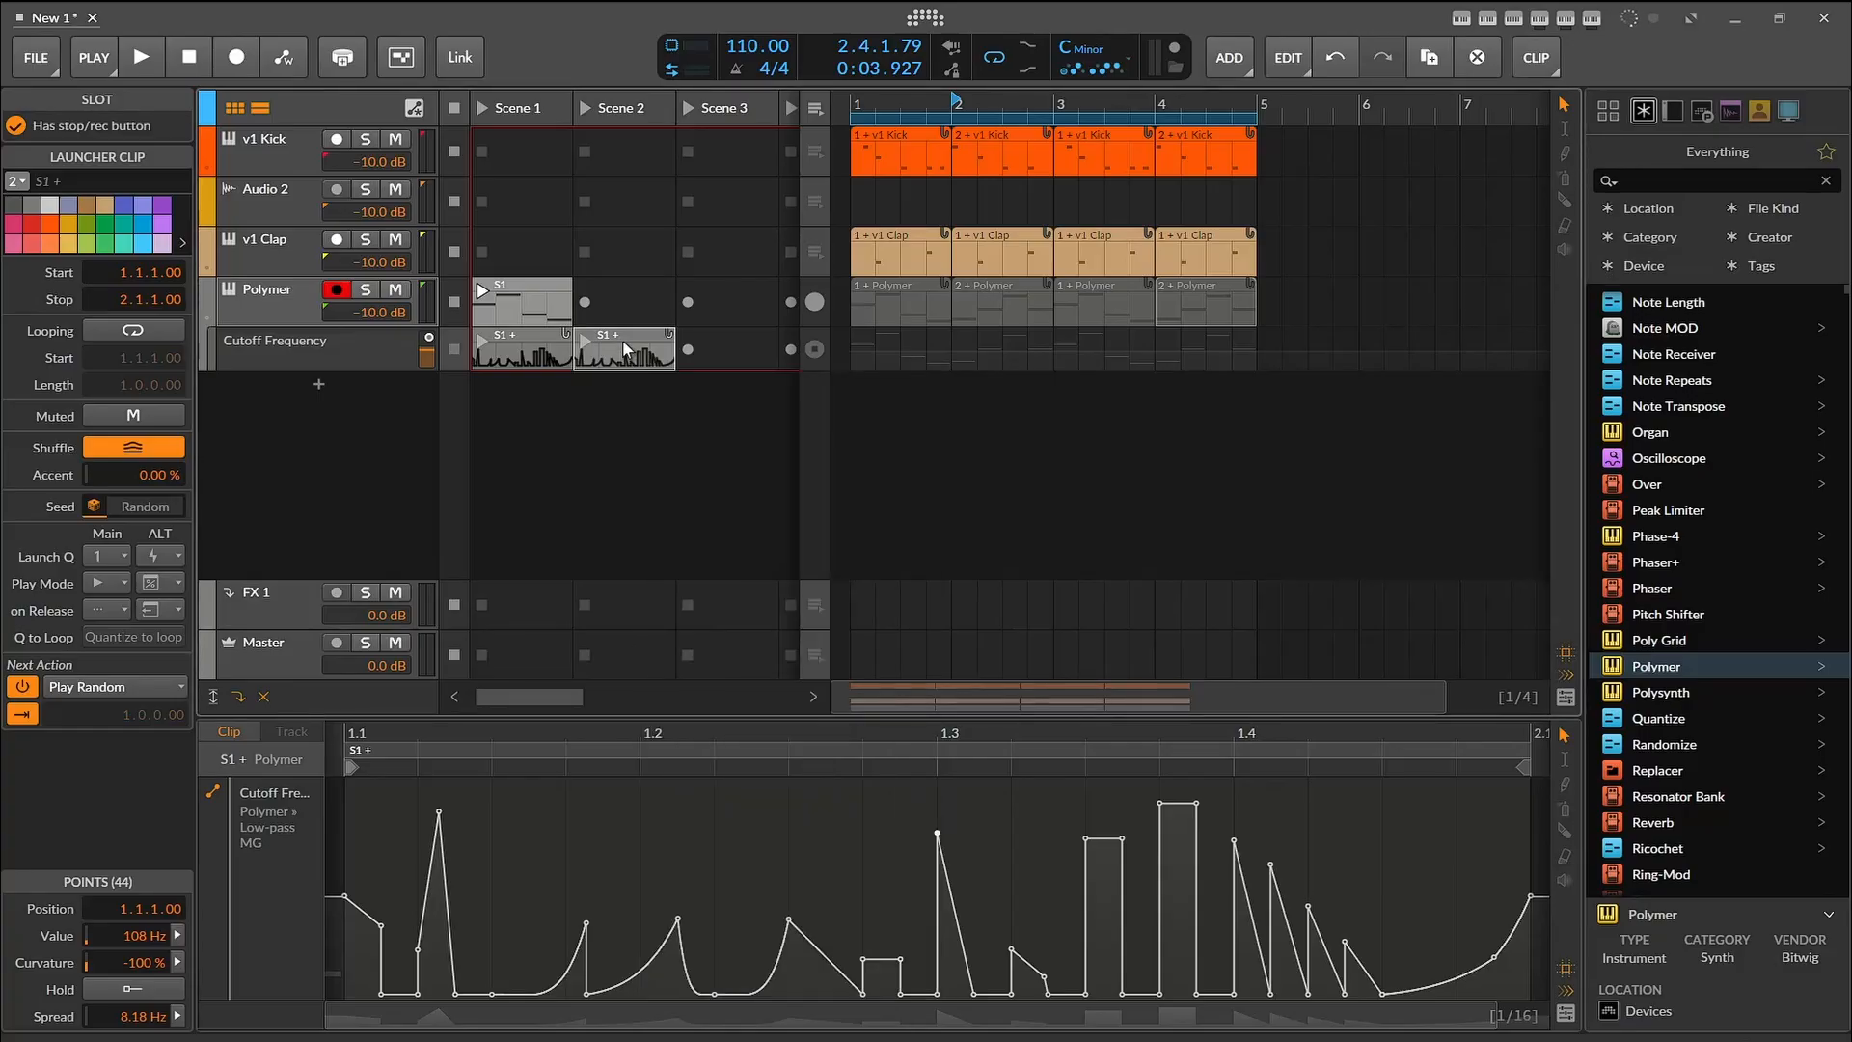
Step: Lower the aliased cutoff curve's 1.3.1.00 spike to 92.7 Hz, remove its first tall peak, and audition the cutoff clips
left_click_drag(439, 825, 403, 955)
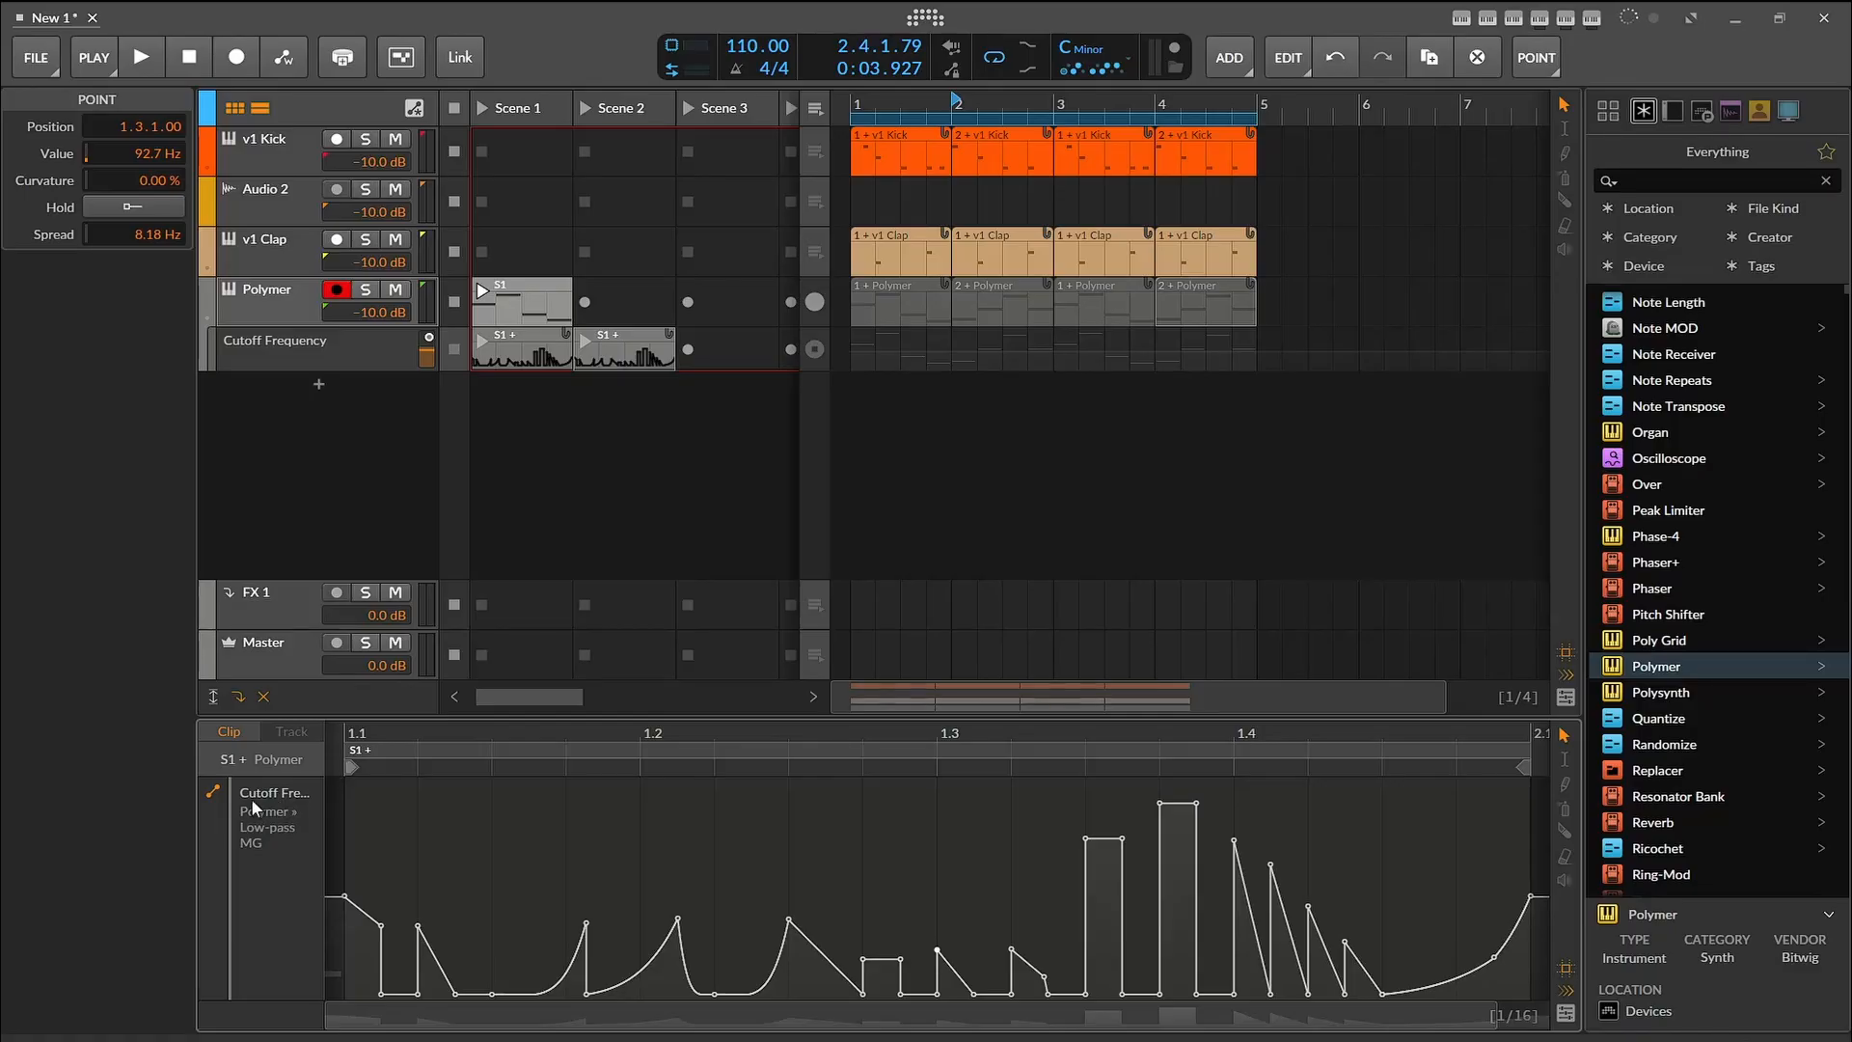
left_click(482, 341)
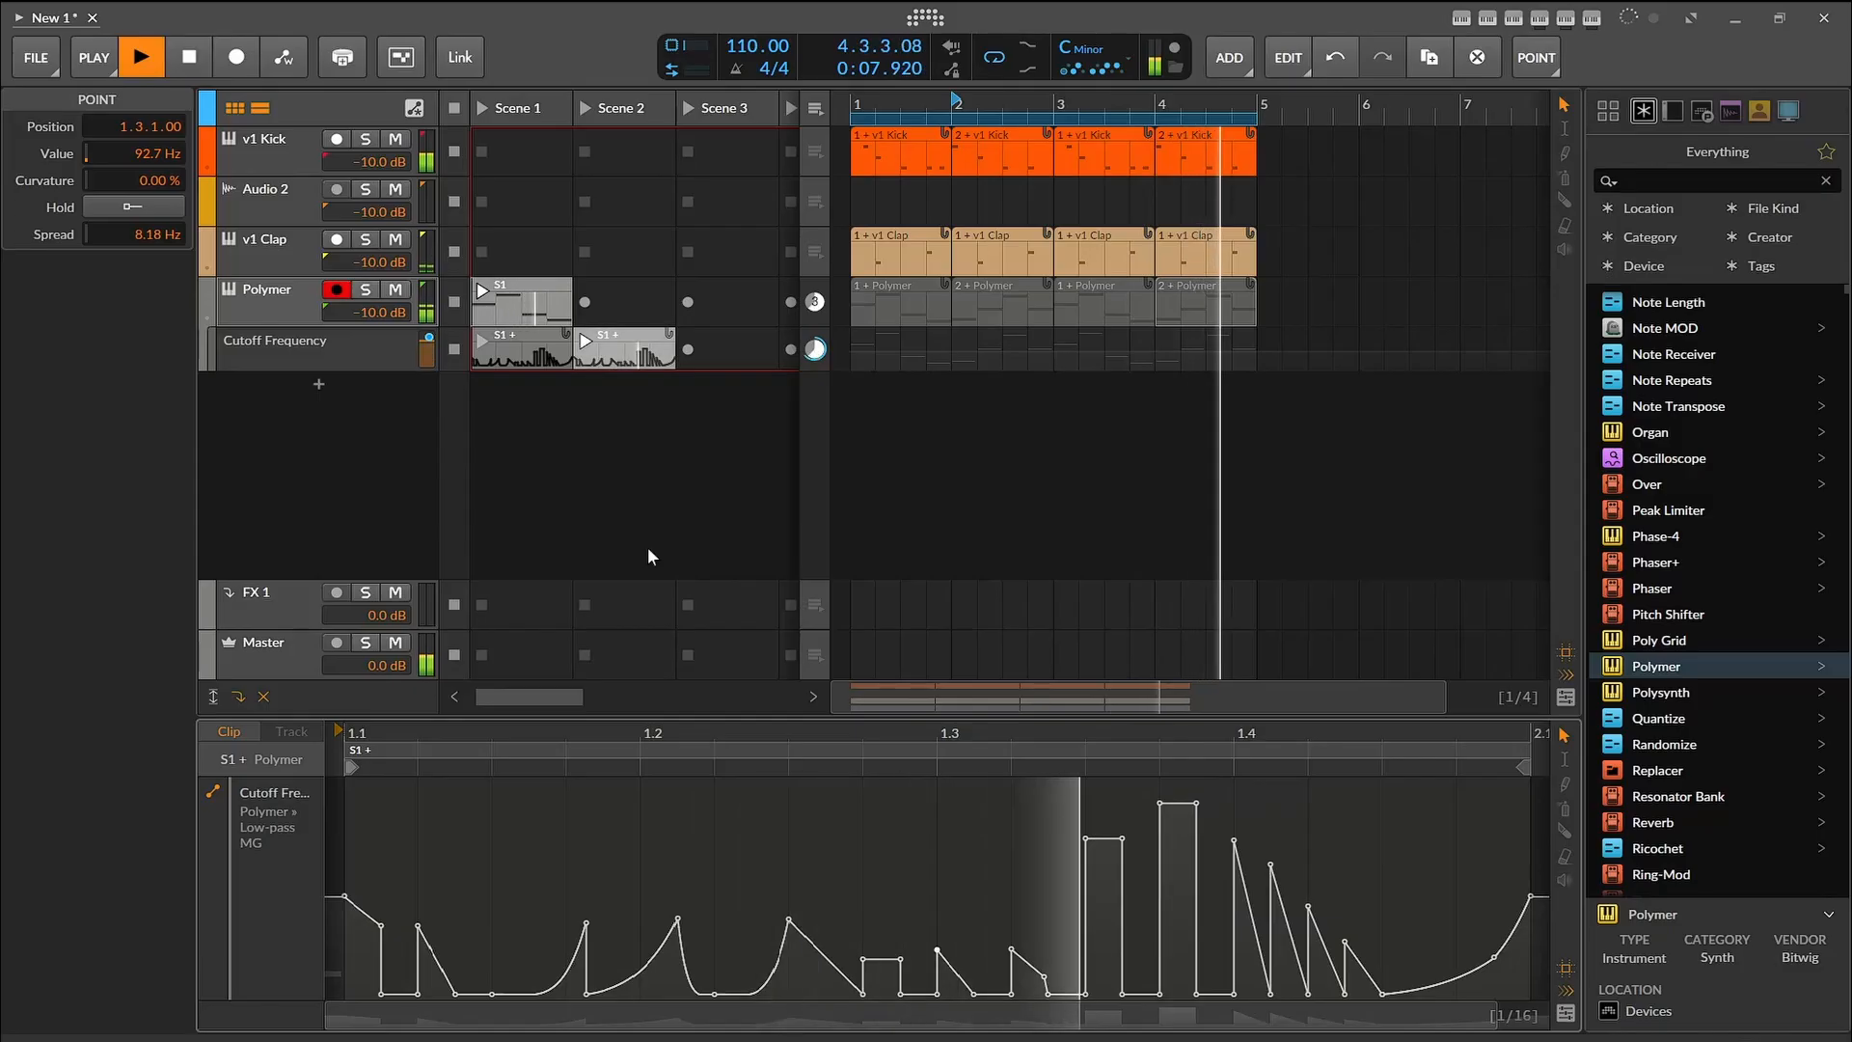
left_click(649, 342)
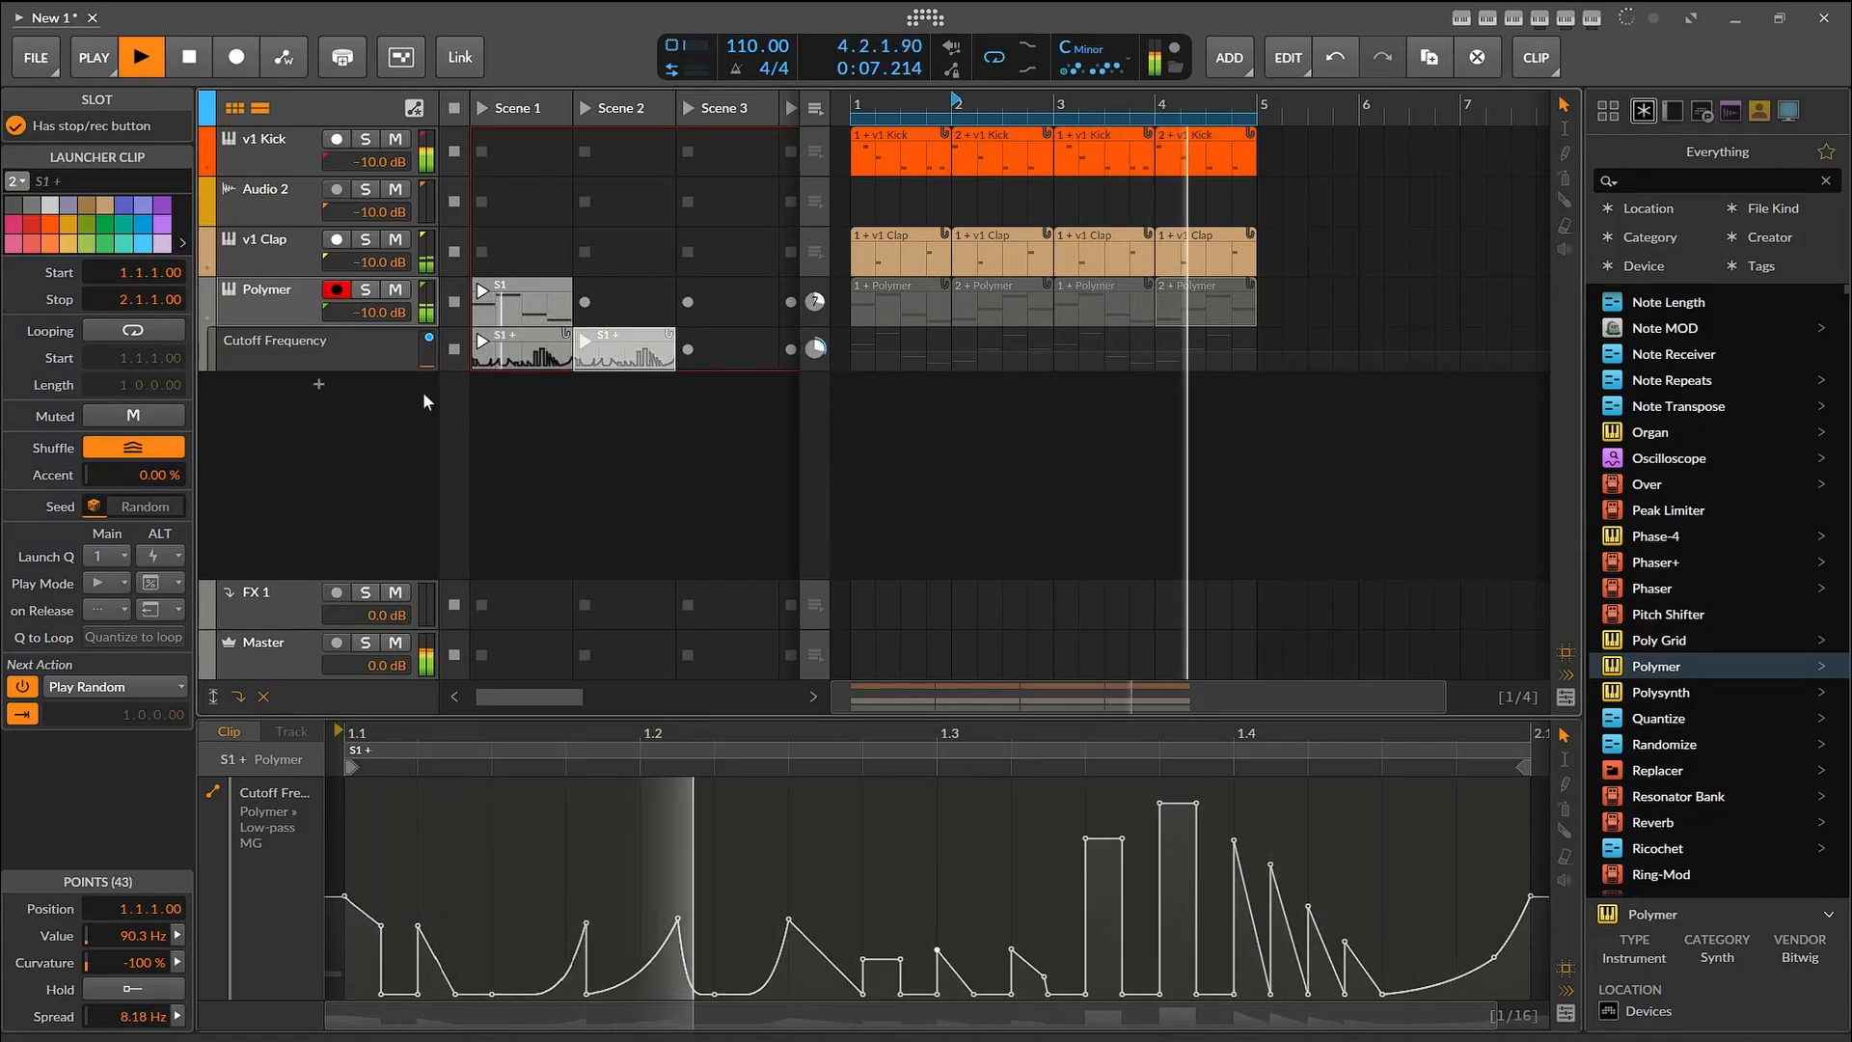
left_click(193, 58)
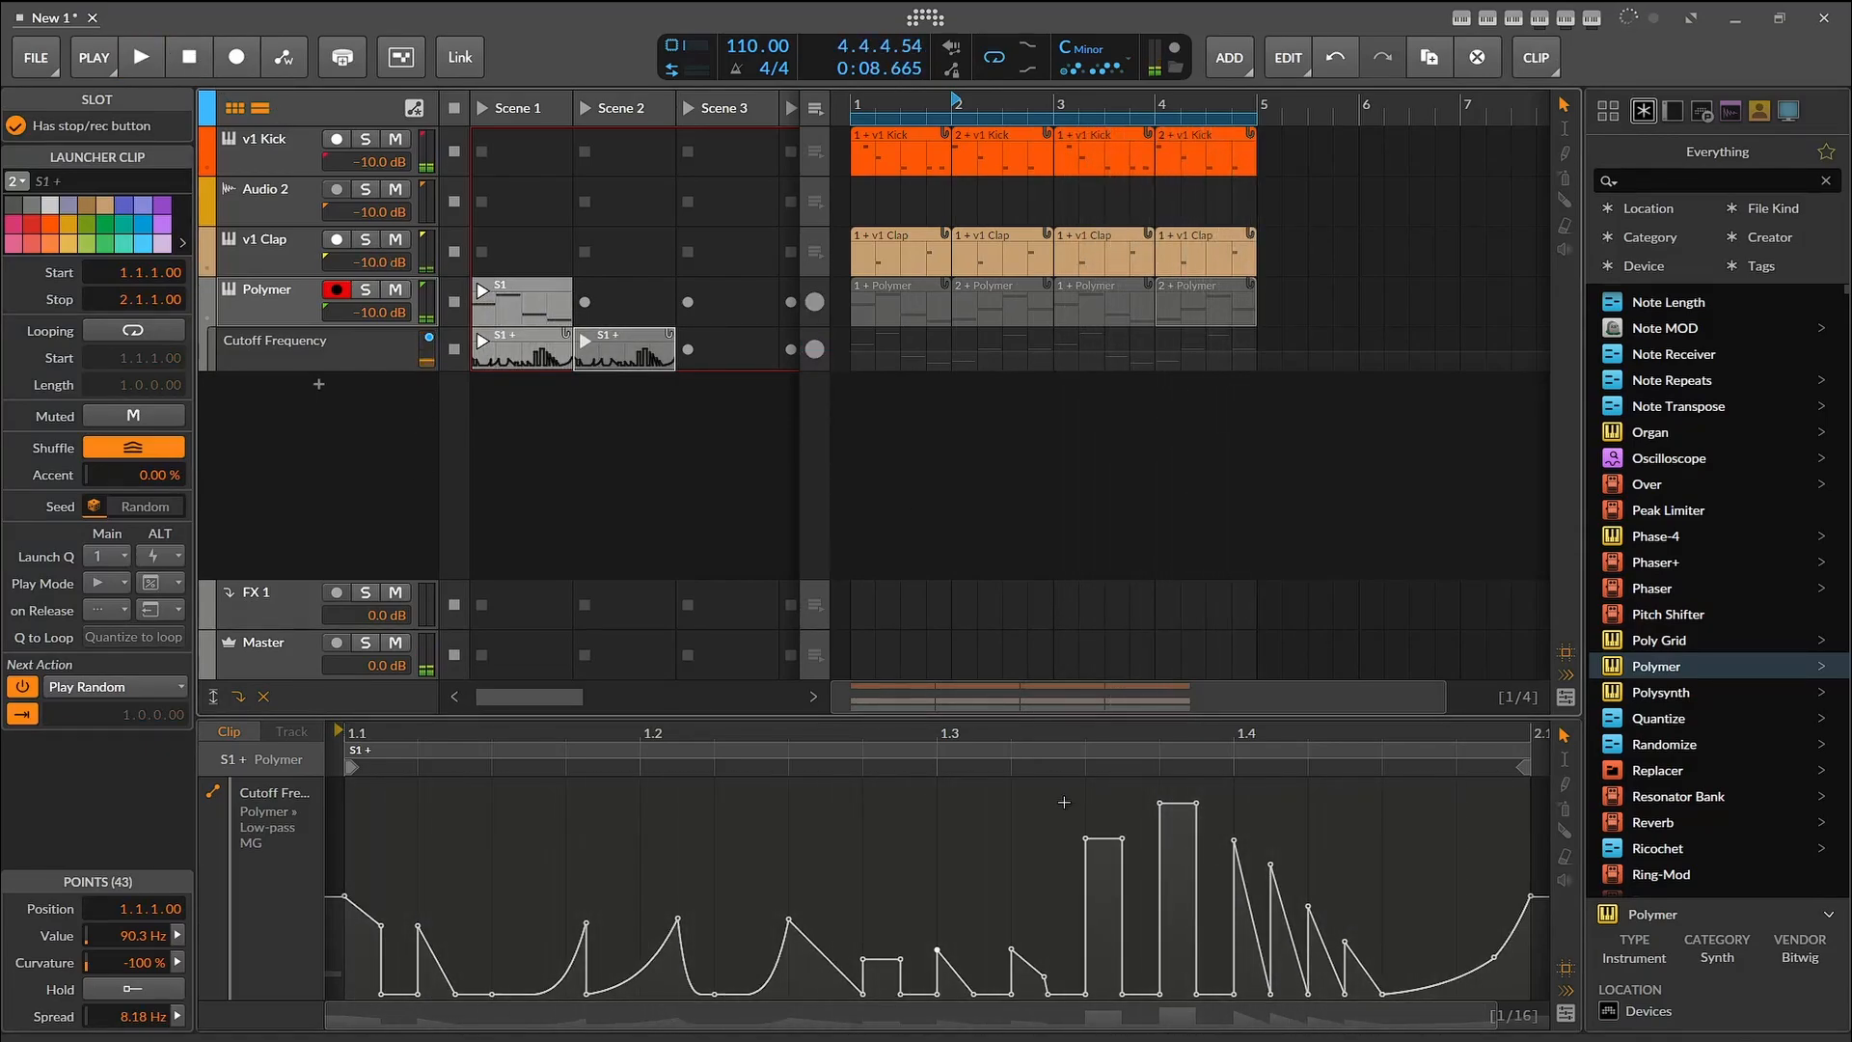
Step: Redraw the shared cutoff curve as held steps around a triangular peak, drop 1.3.1.00 to 19.4 Hz, and audition it
left_click(1086, 840)
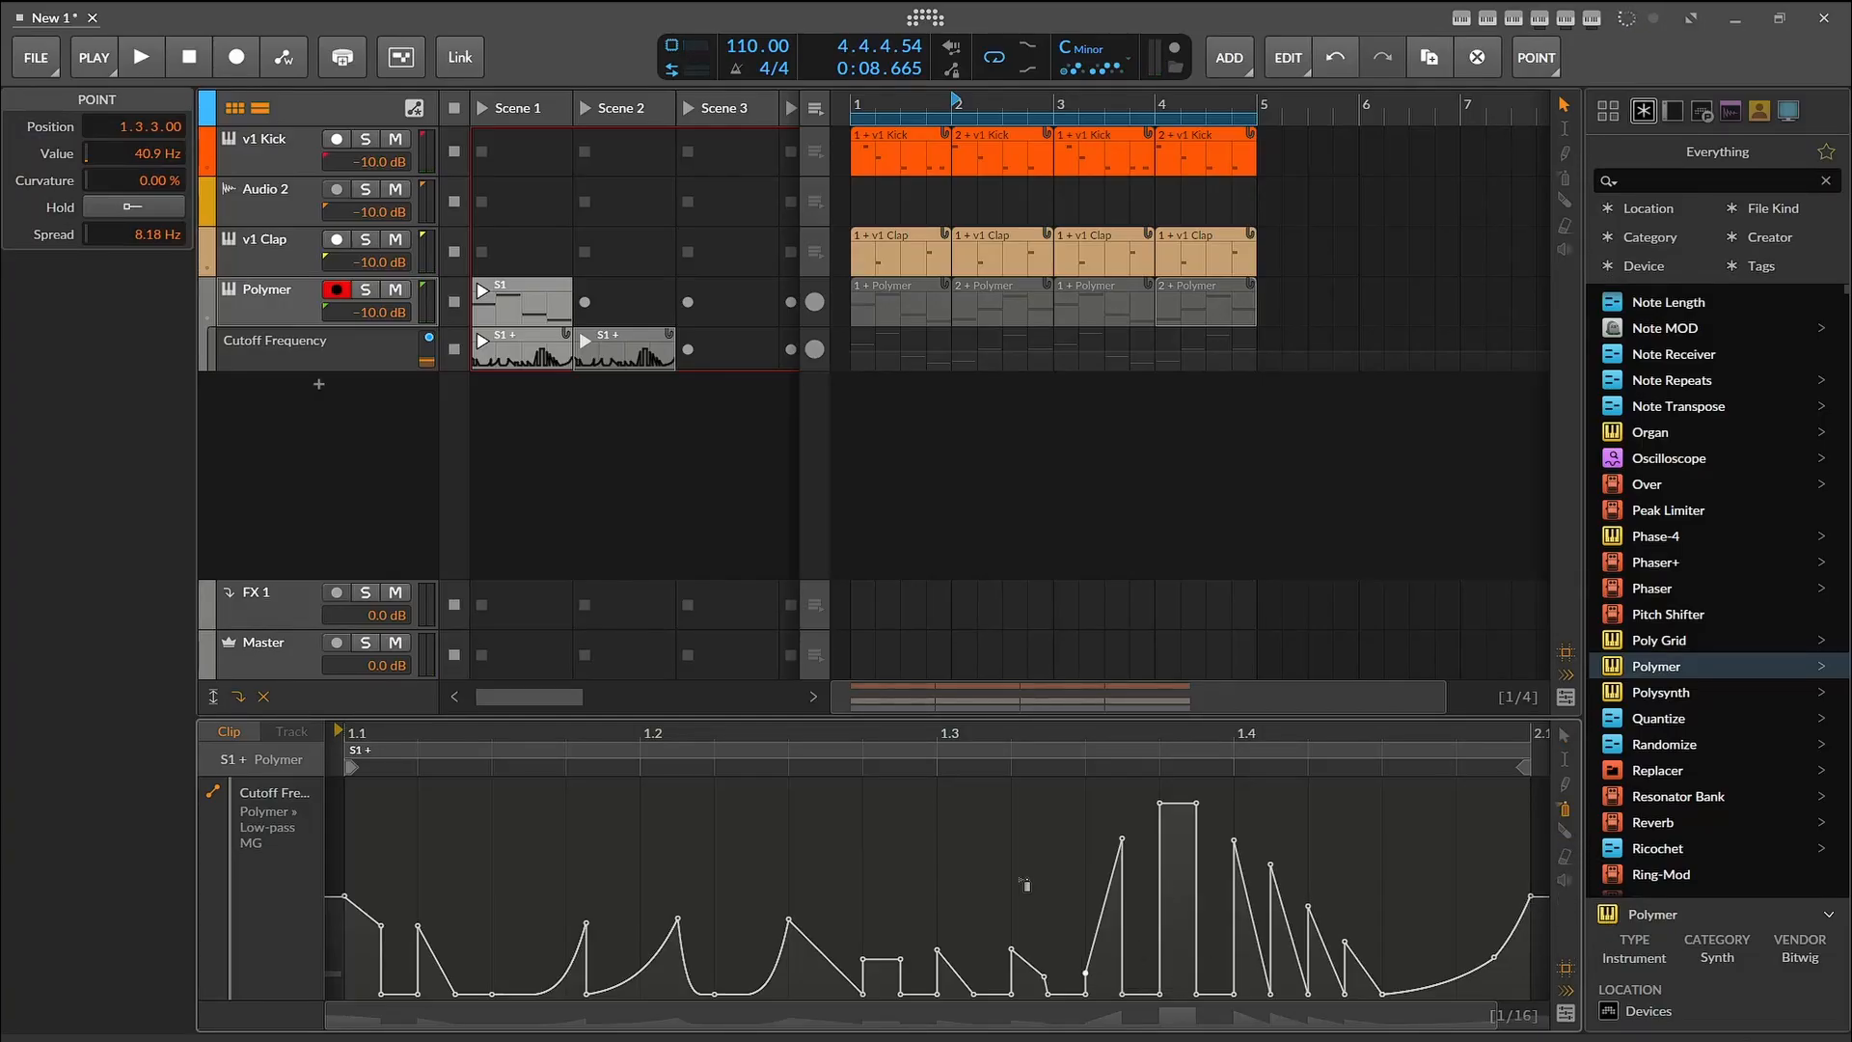
left_click_drag(1026, 883, 714, 826)
mouse_move(520, 974)
left_mouse_down()
mouse_move(865, 994)
mouse_move(1270, 934)
left_mouse_up()
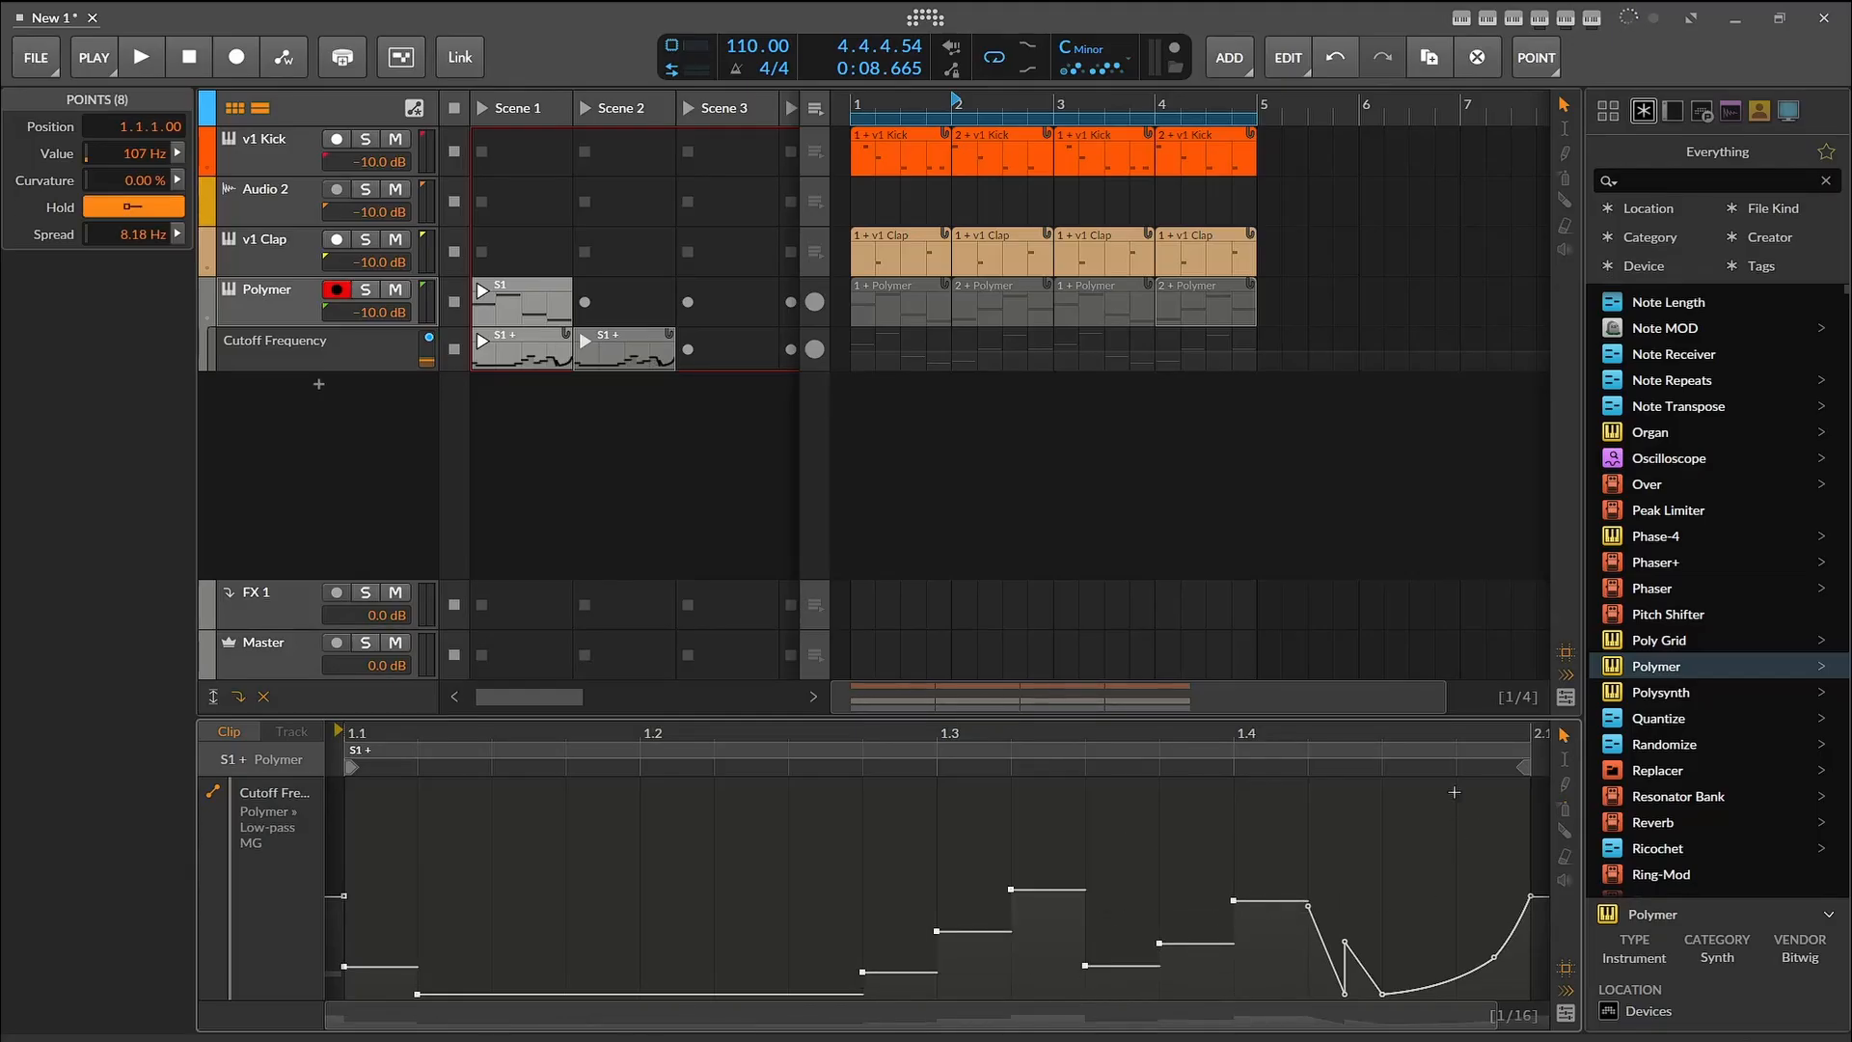
mouse_move(937, 934)
left_mouse_down()
mouse_move(984, 965)
mouse_move(1061, 859)
mouse_move(1138, 840)
mouse_move(1198, 902)
left_mouse_up()
left_click_drag(732, 966, 793, 871)
left_click_drag(933, 870, 955, 976)
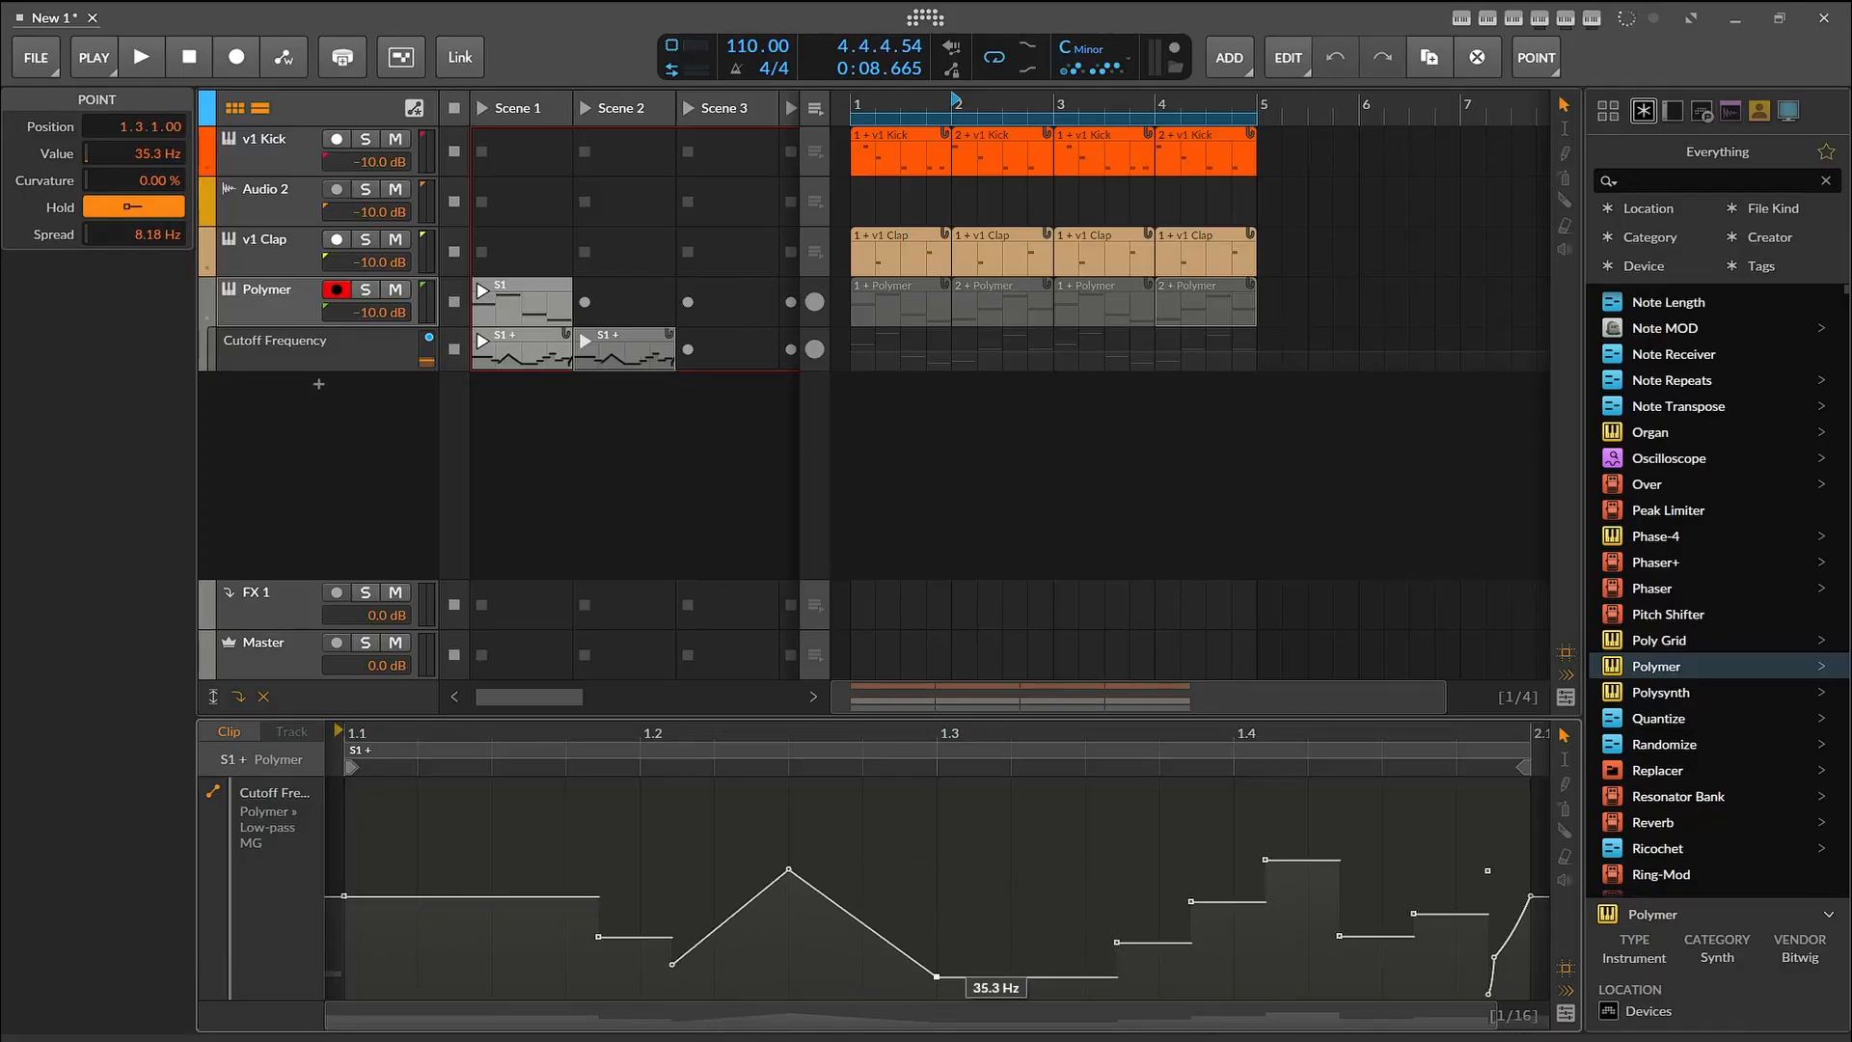
key("space")
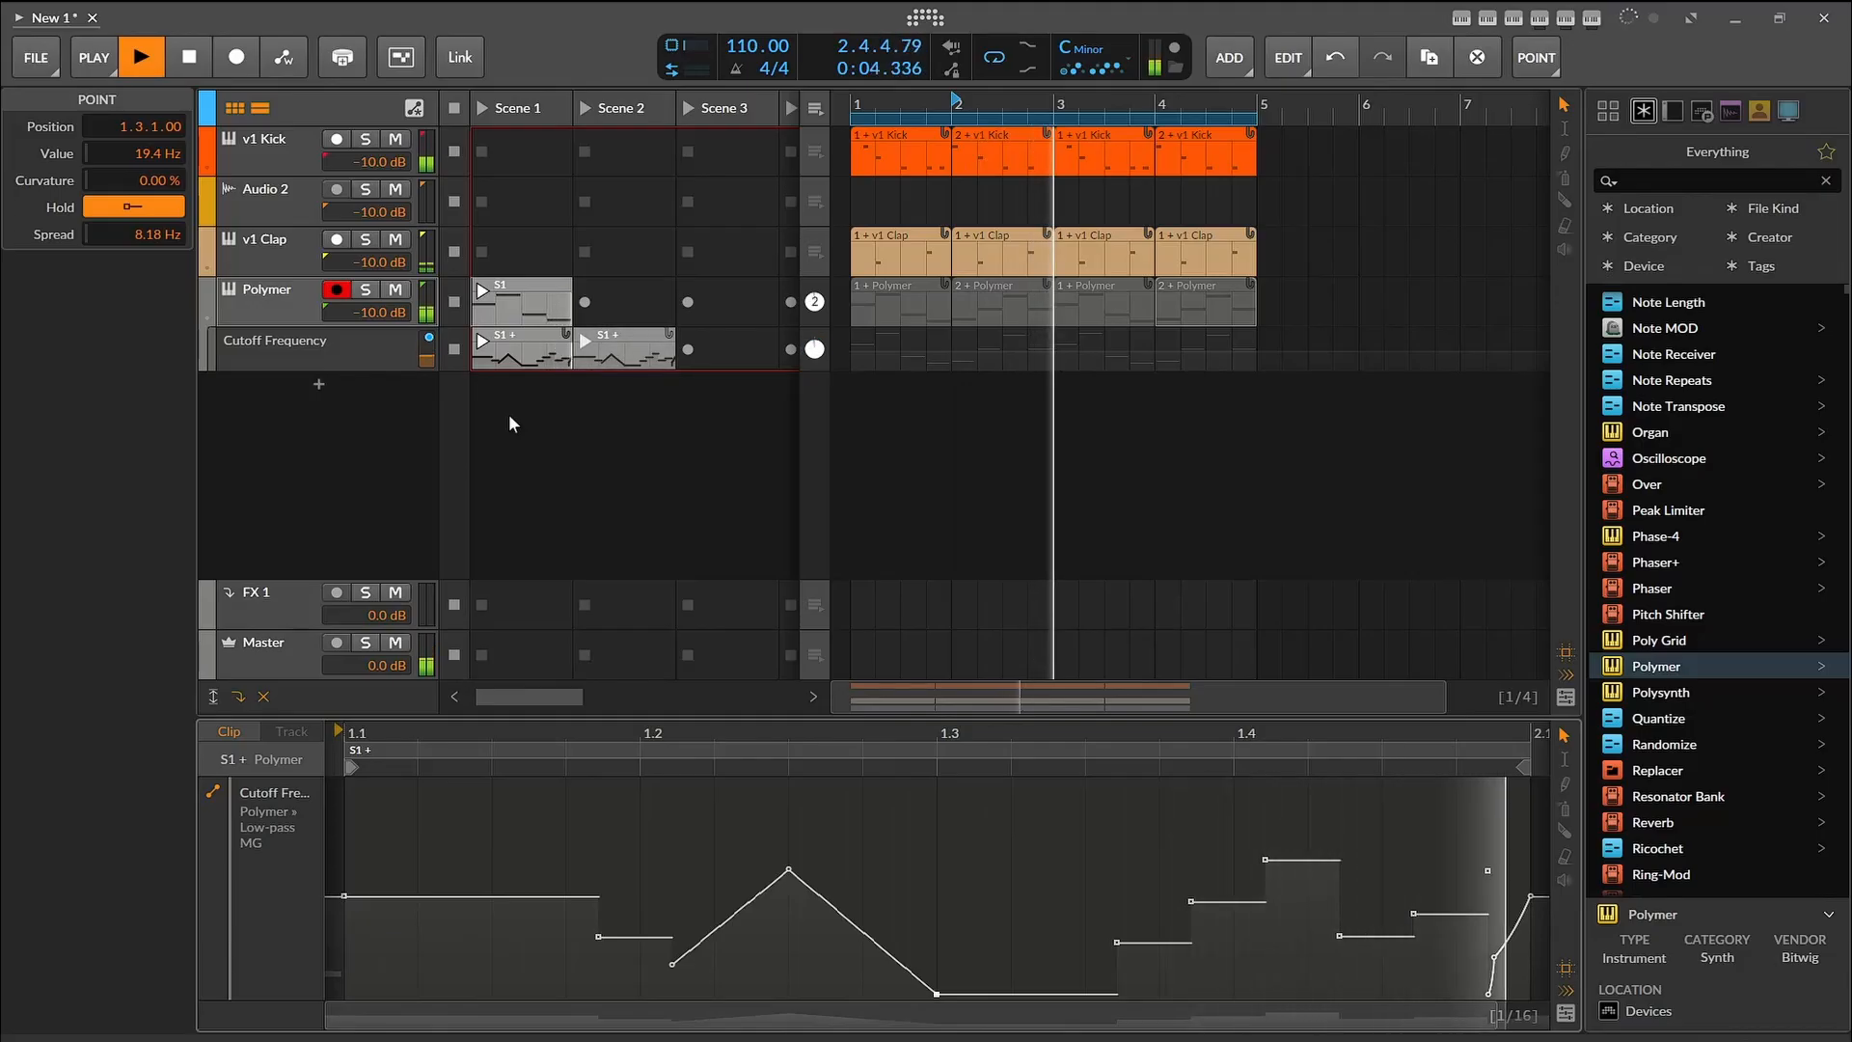
left_click(189, 58)
Step: Replace the aliased cutoff clip in Scene 2 with the Multiplex curve
left_click(632, 344)
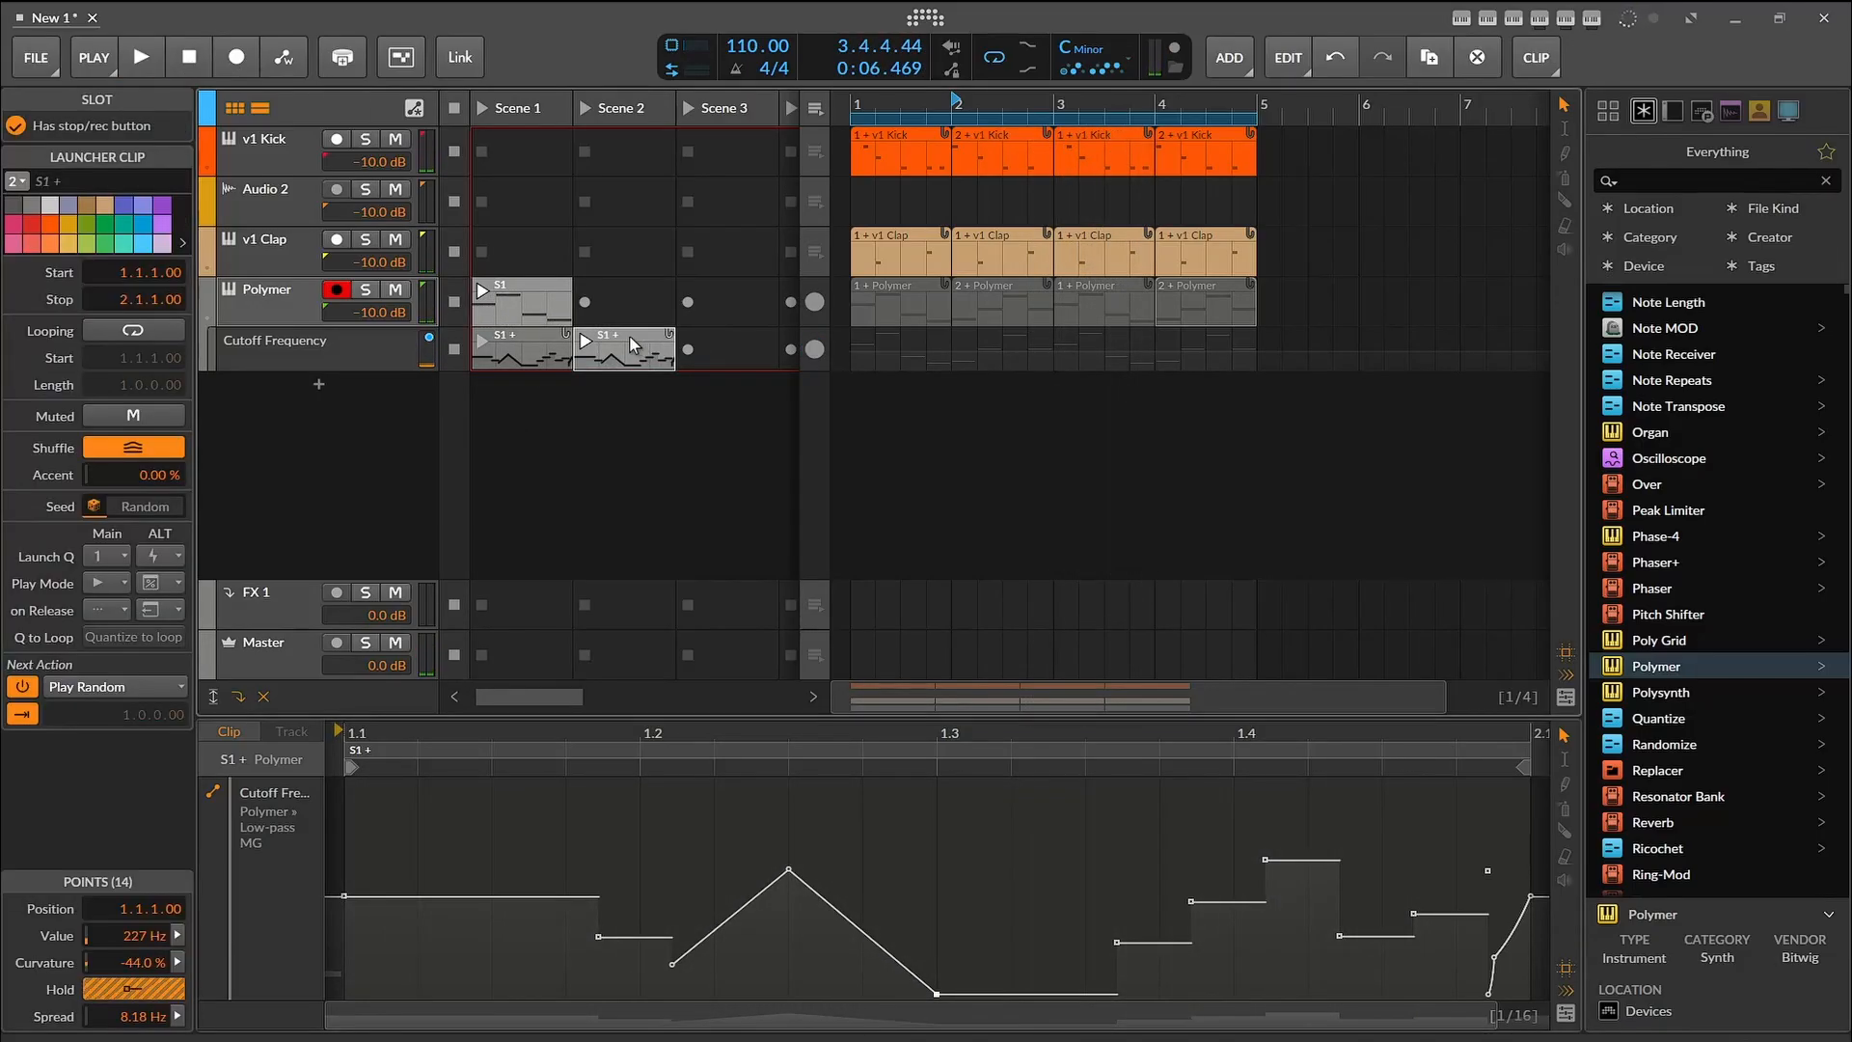
key("Delete")
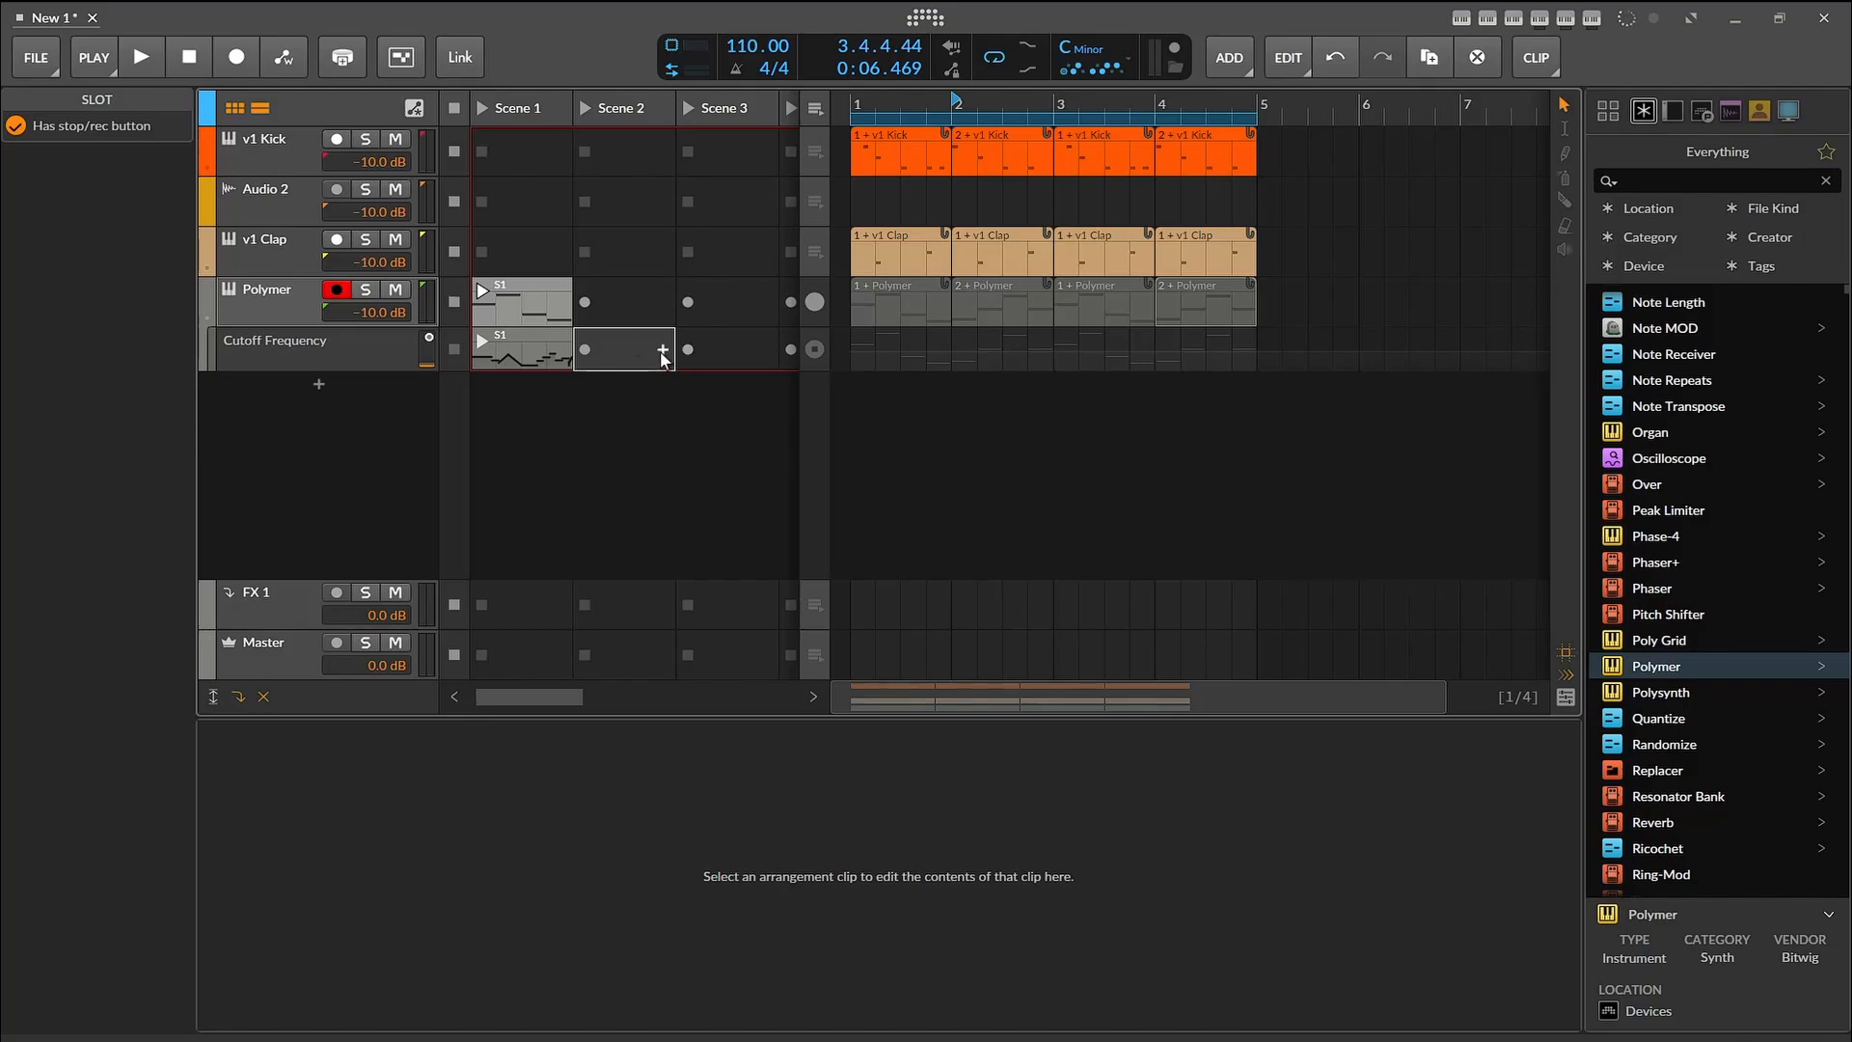
left_click(663, 350)
scroll(1113, 566, "down", 6)
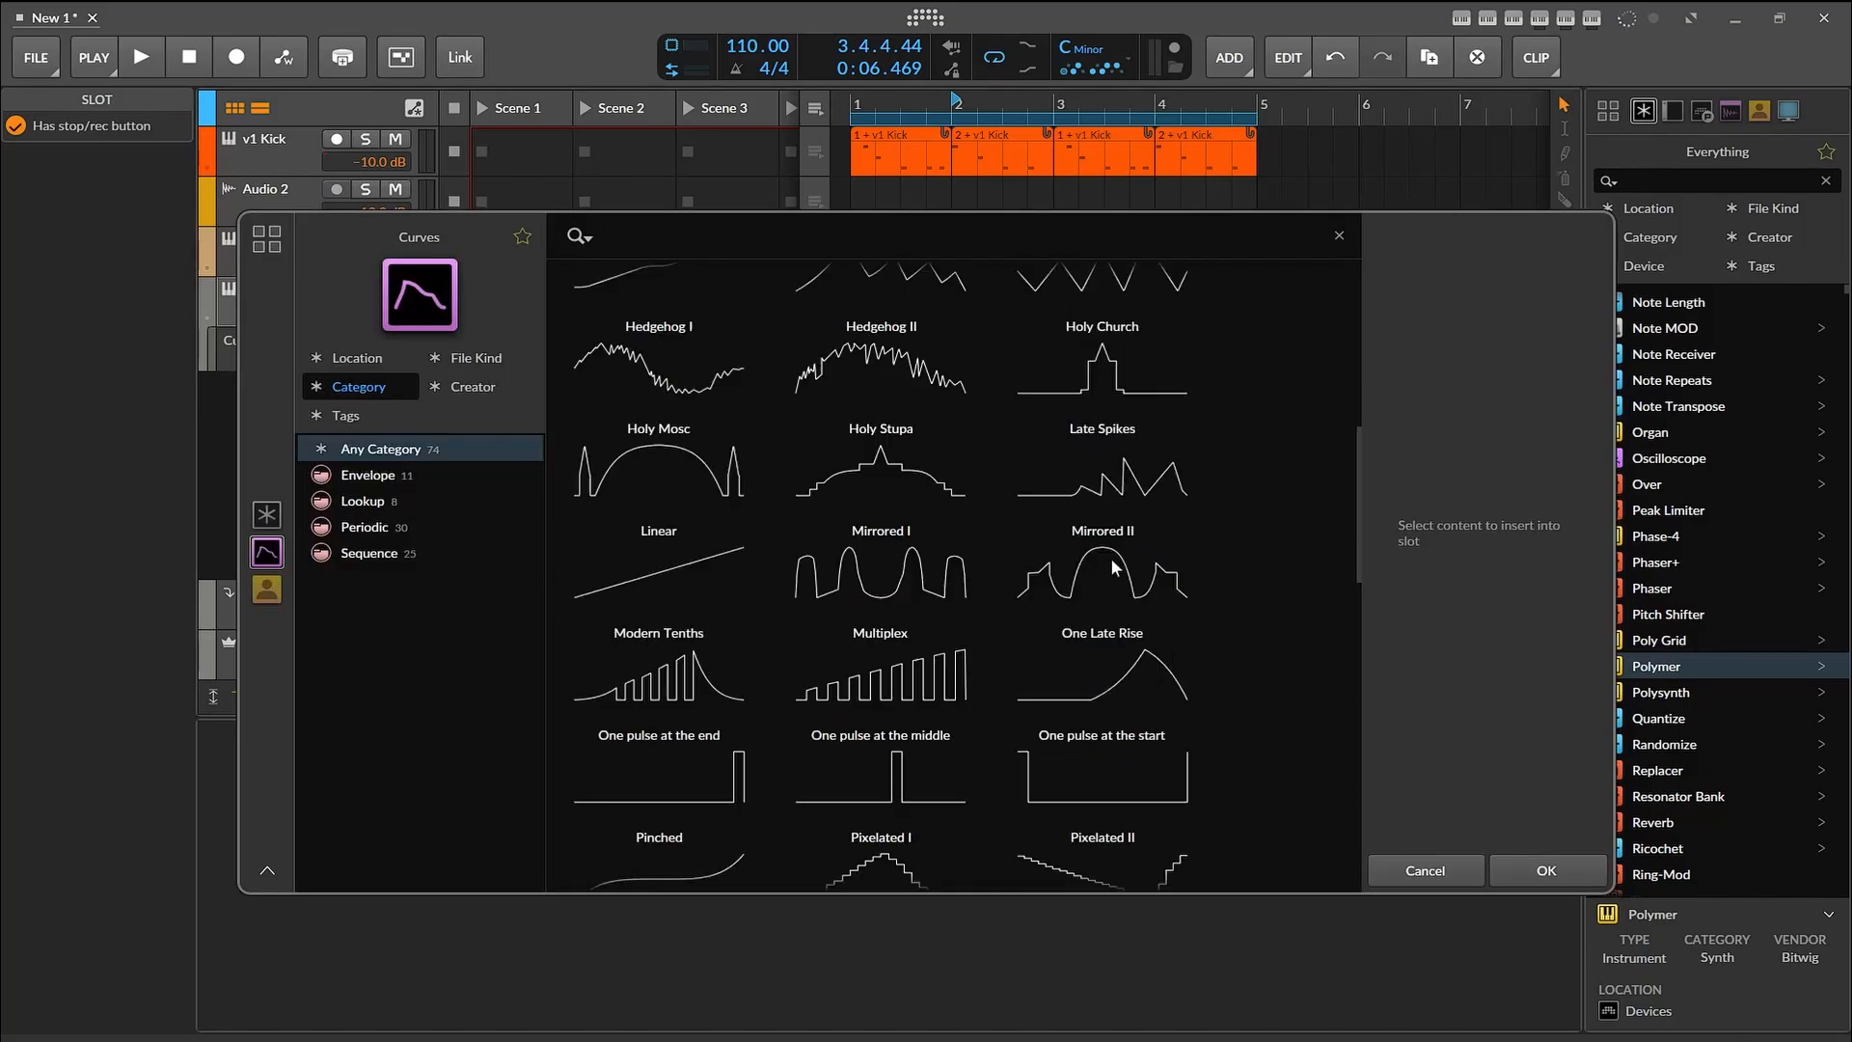
double_click(963, 646)
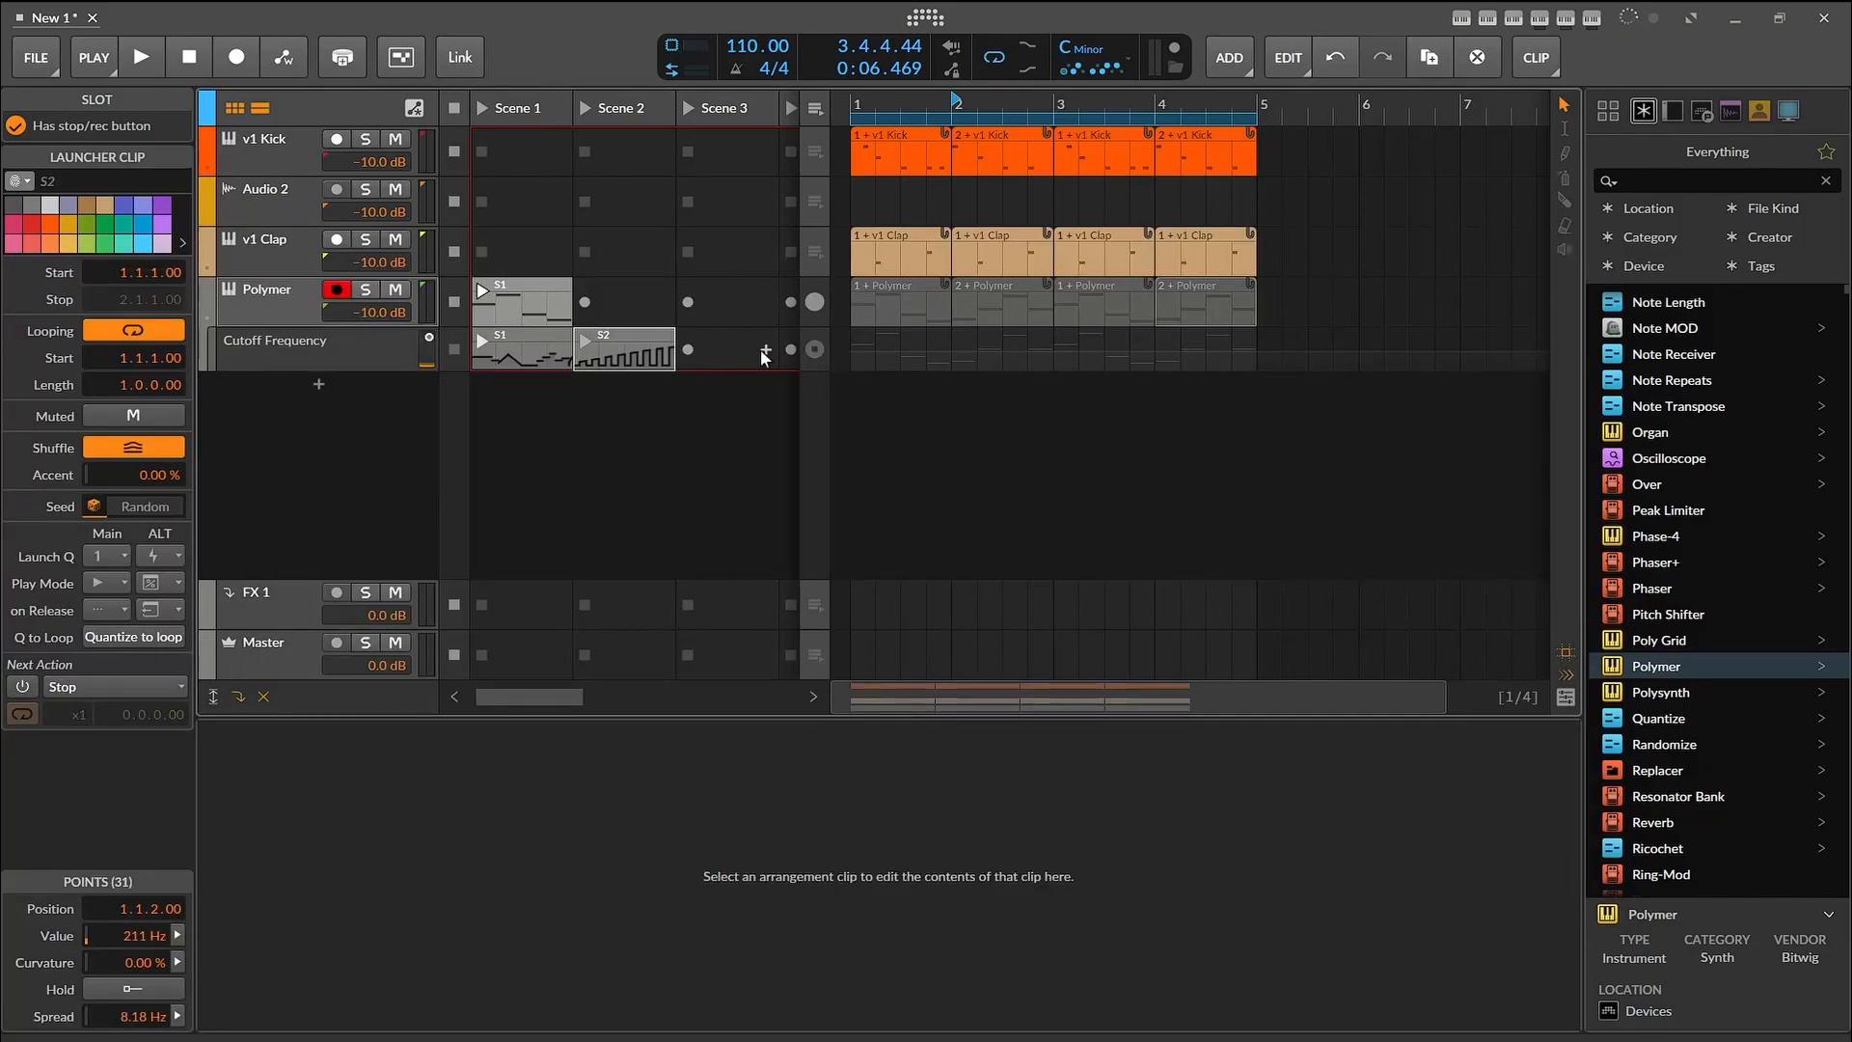
Step: Insert the Descenting Sixteen Saws 2 curve into the Scene 3 cutoff slot
left_click(762, 349)
left_click(695, 756)
double_click(695, 756)
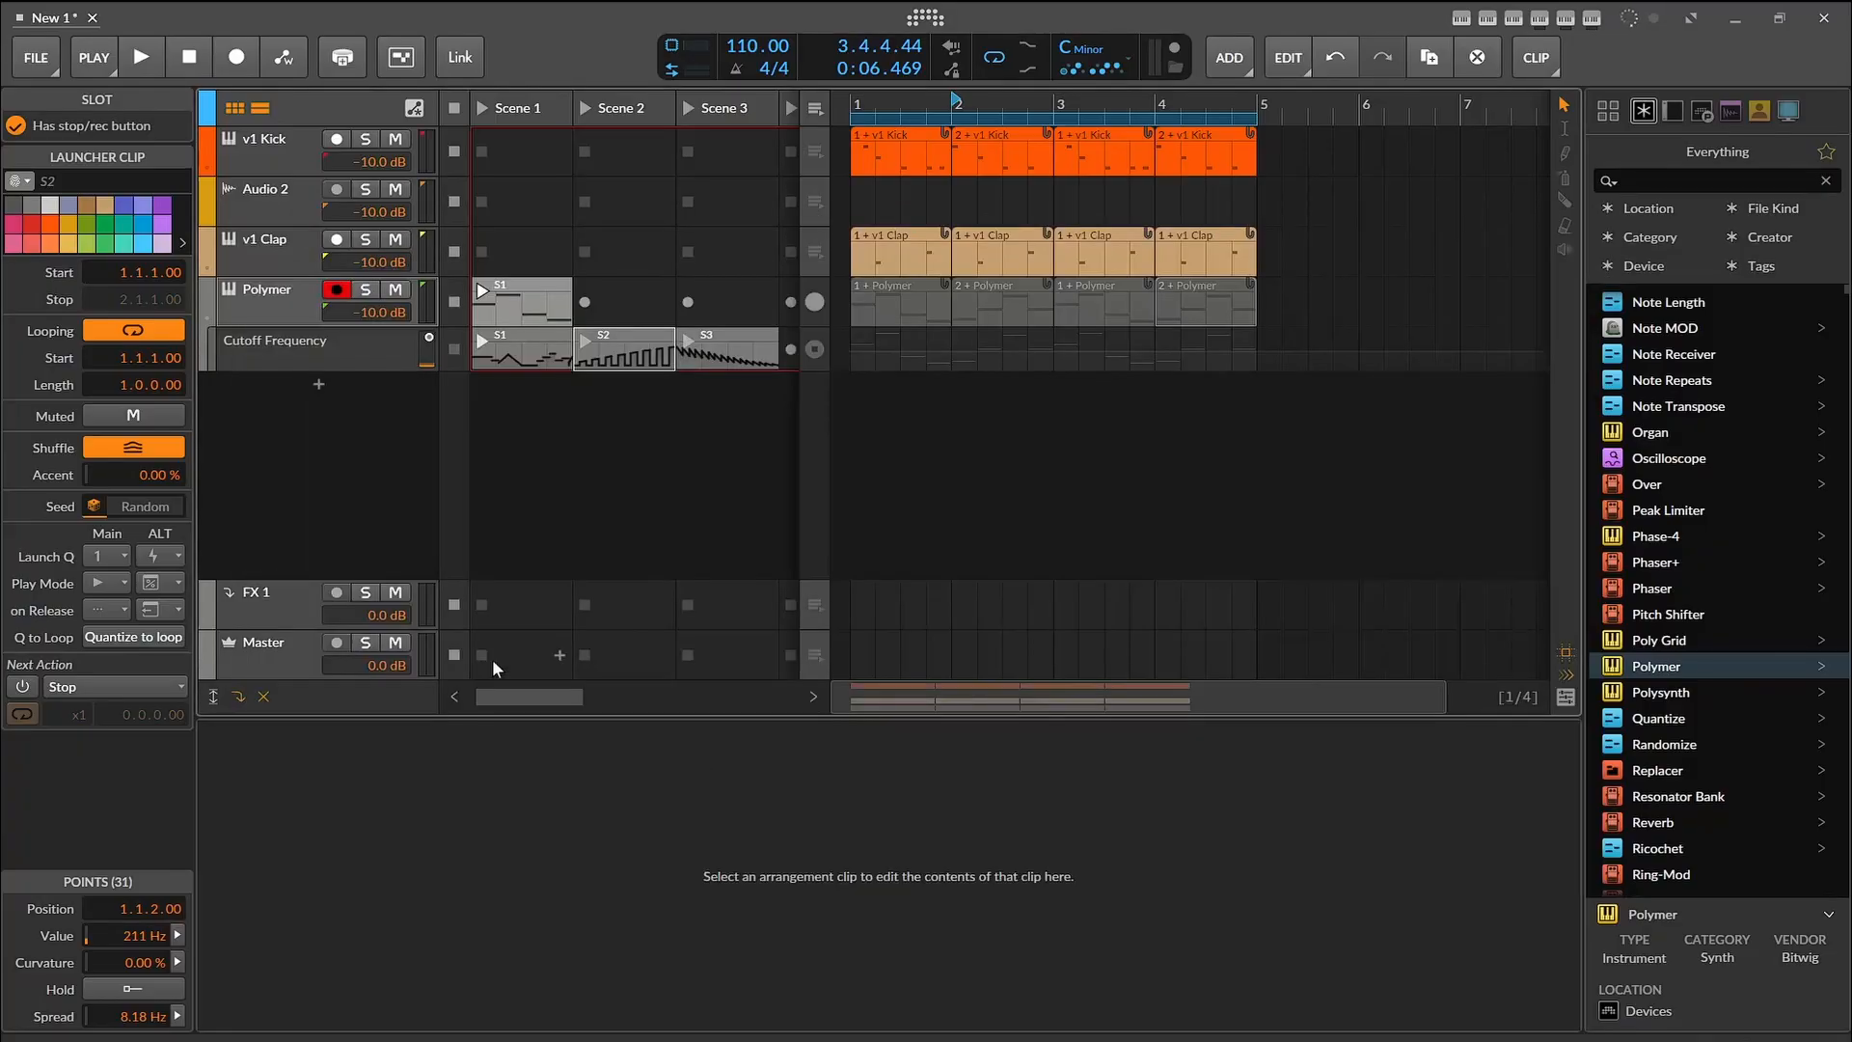
Step: Turn looping off for the Scene 2 and Scene 3 cutoff clips and set Scene 2's next action to Play Random
left_click(535, 333)
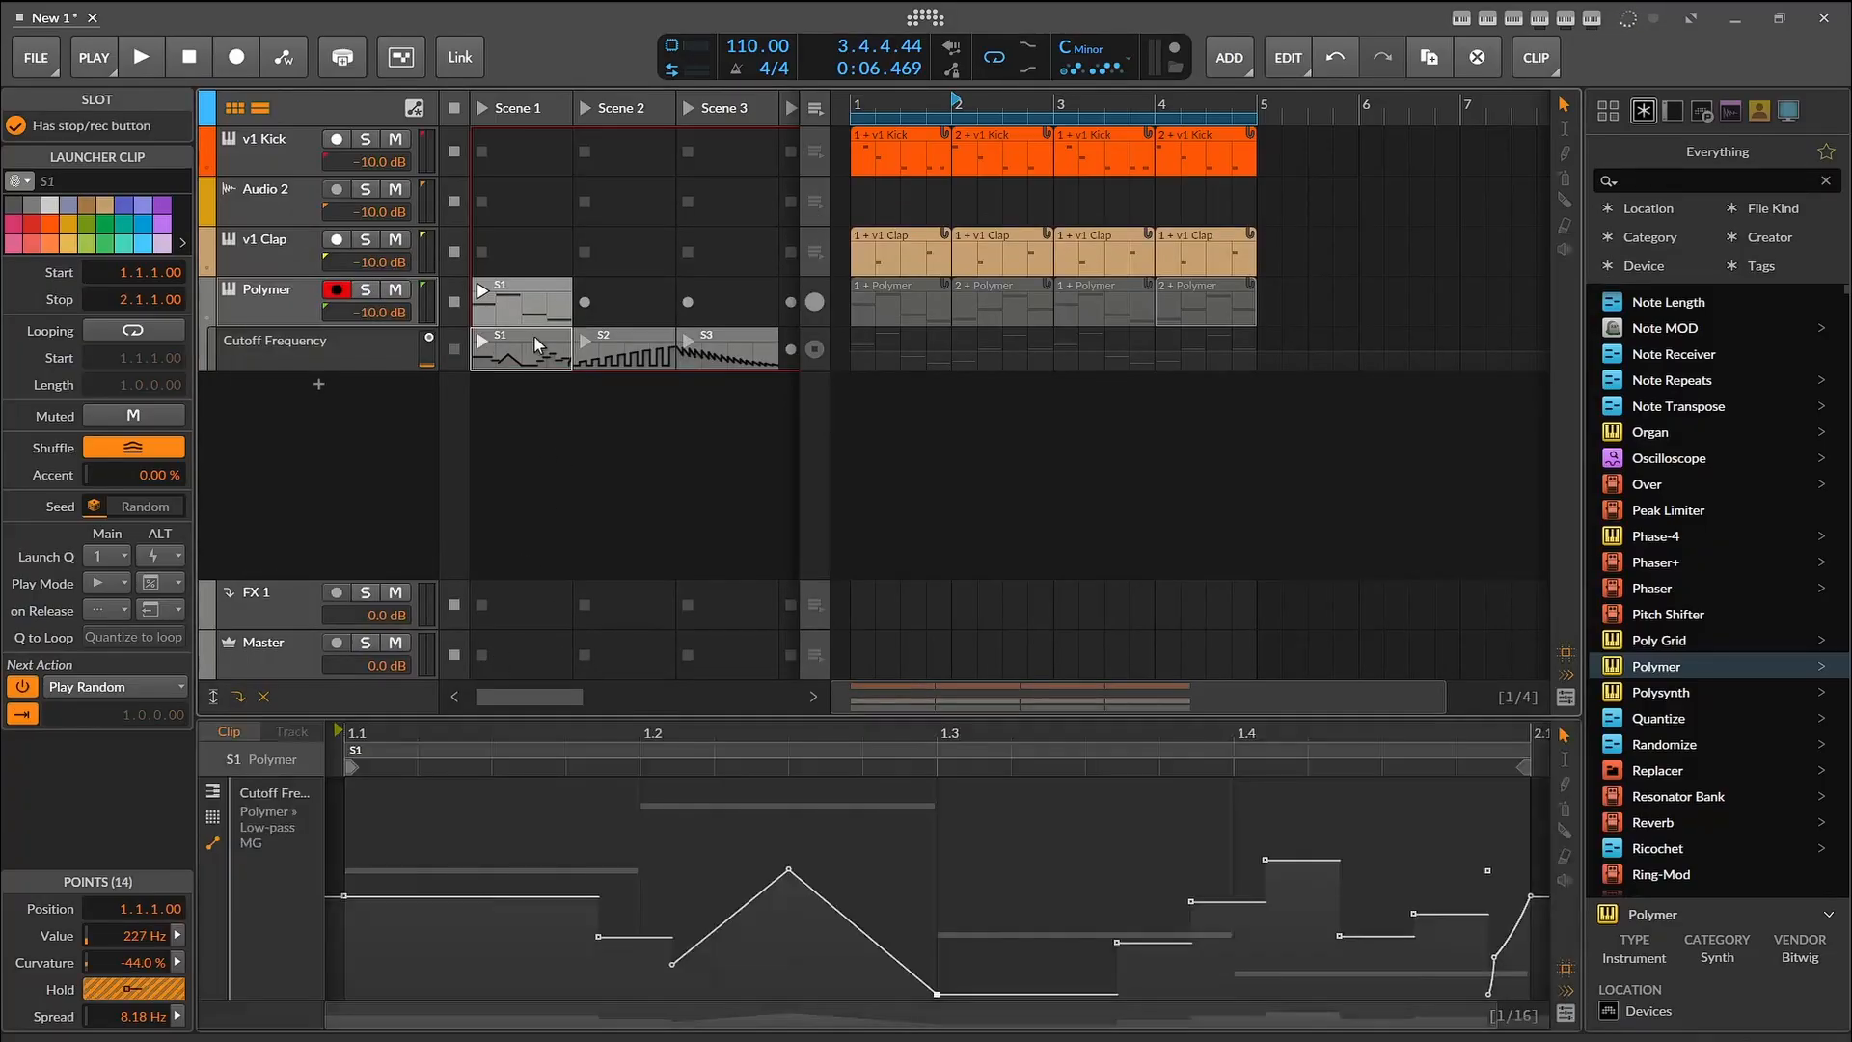
left_click(629, 333)
left_click(691, 334)
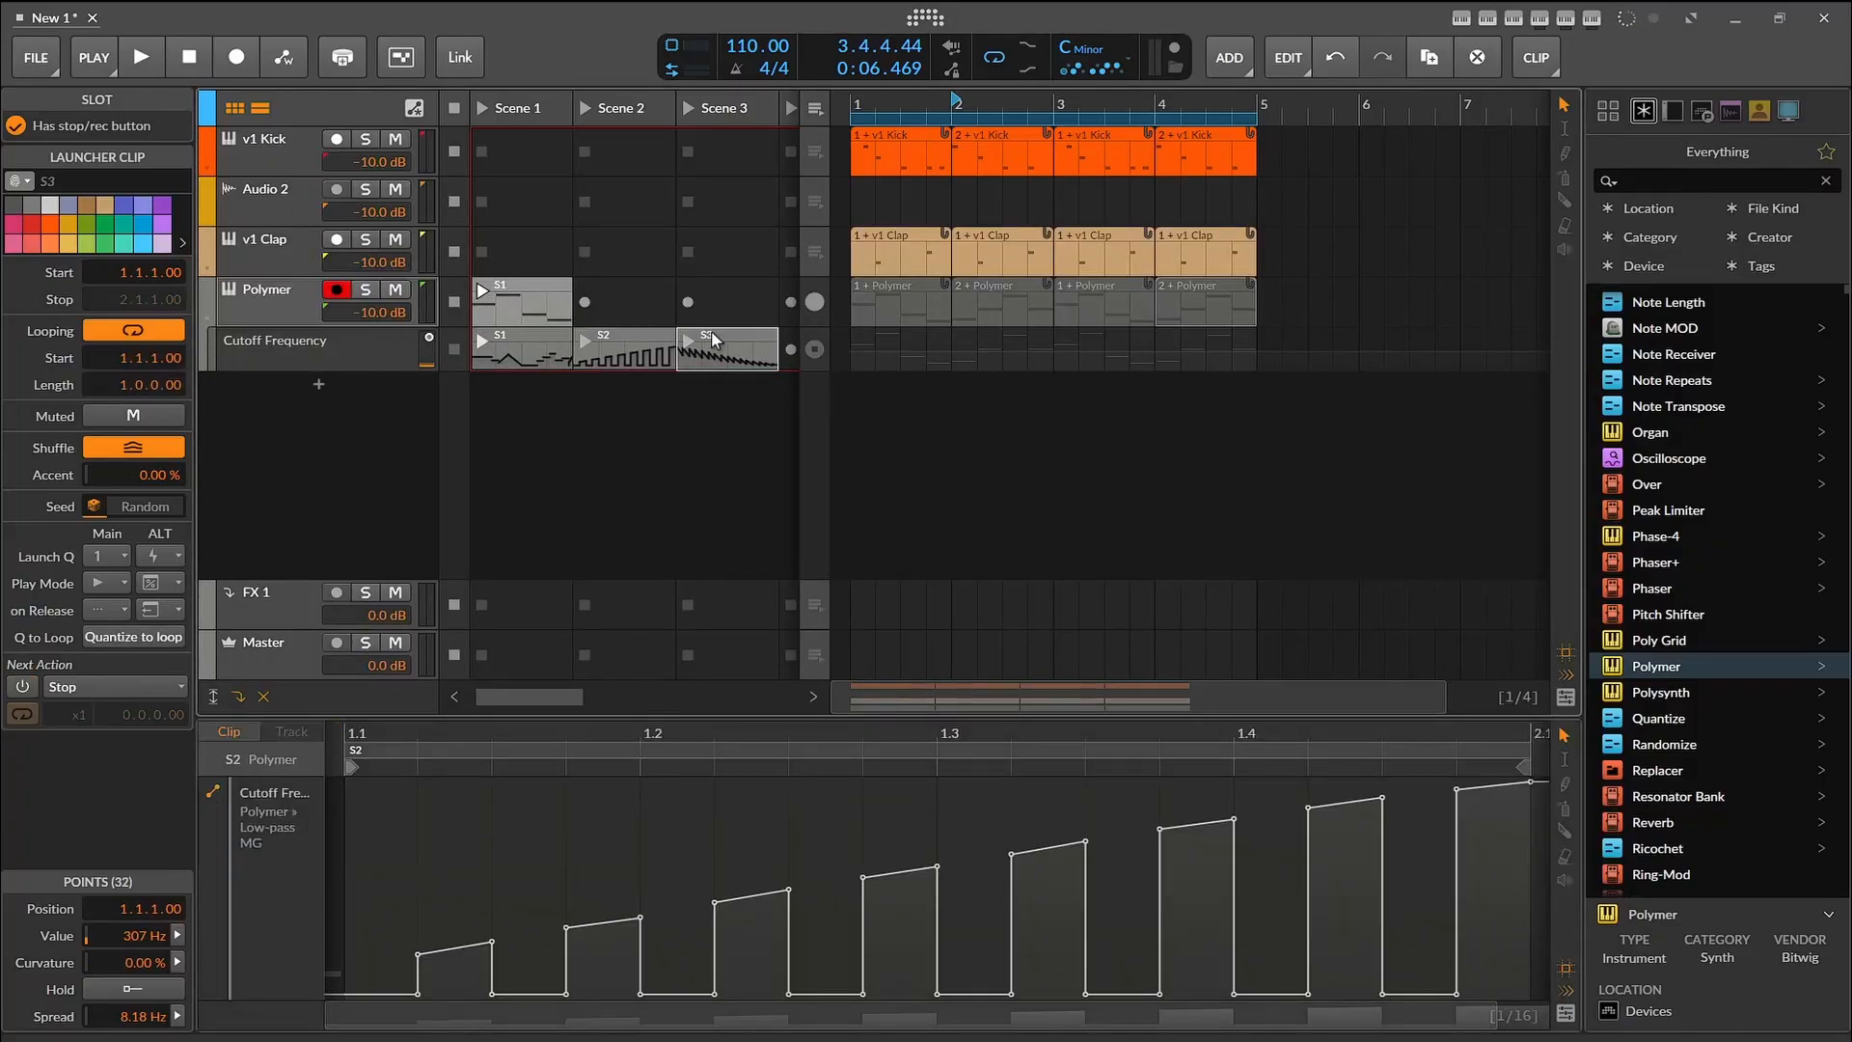
left_click(120, 328)
left_click(610, 336)
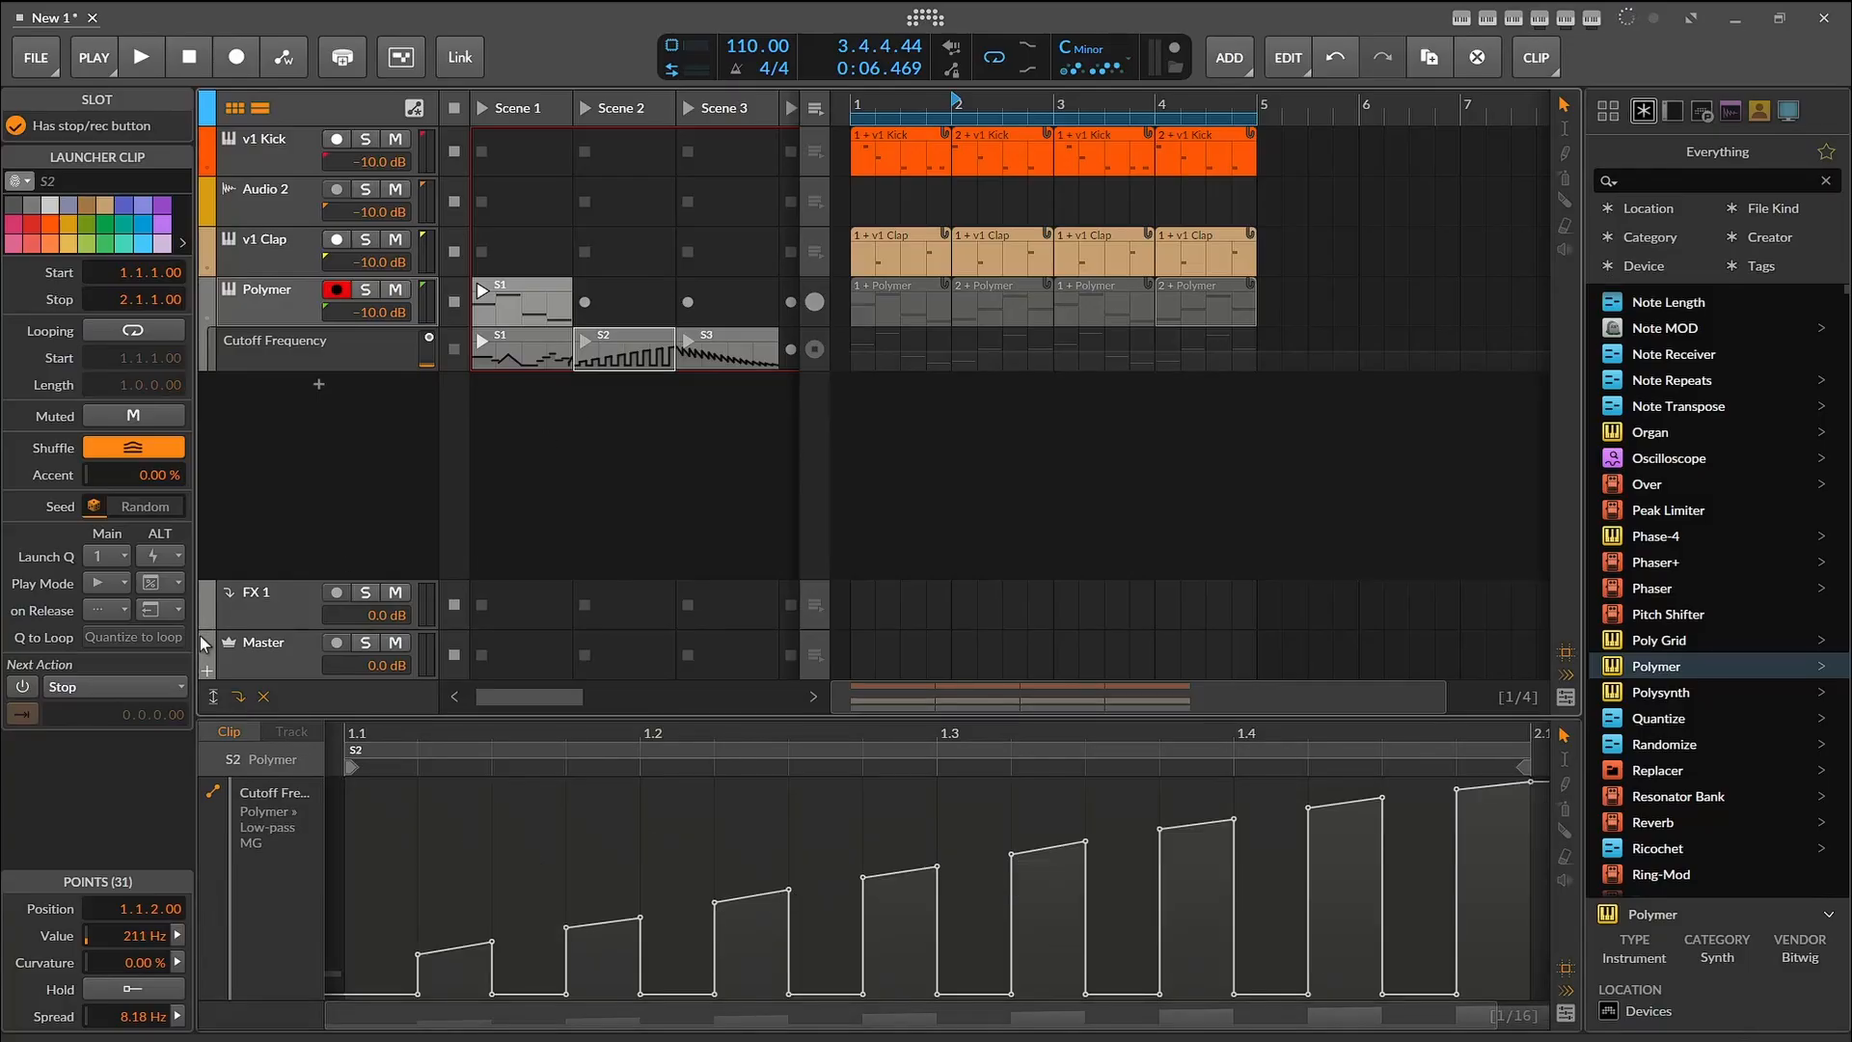
left_click(107, 681)
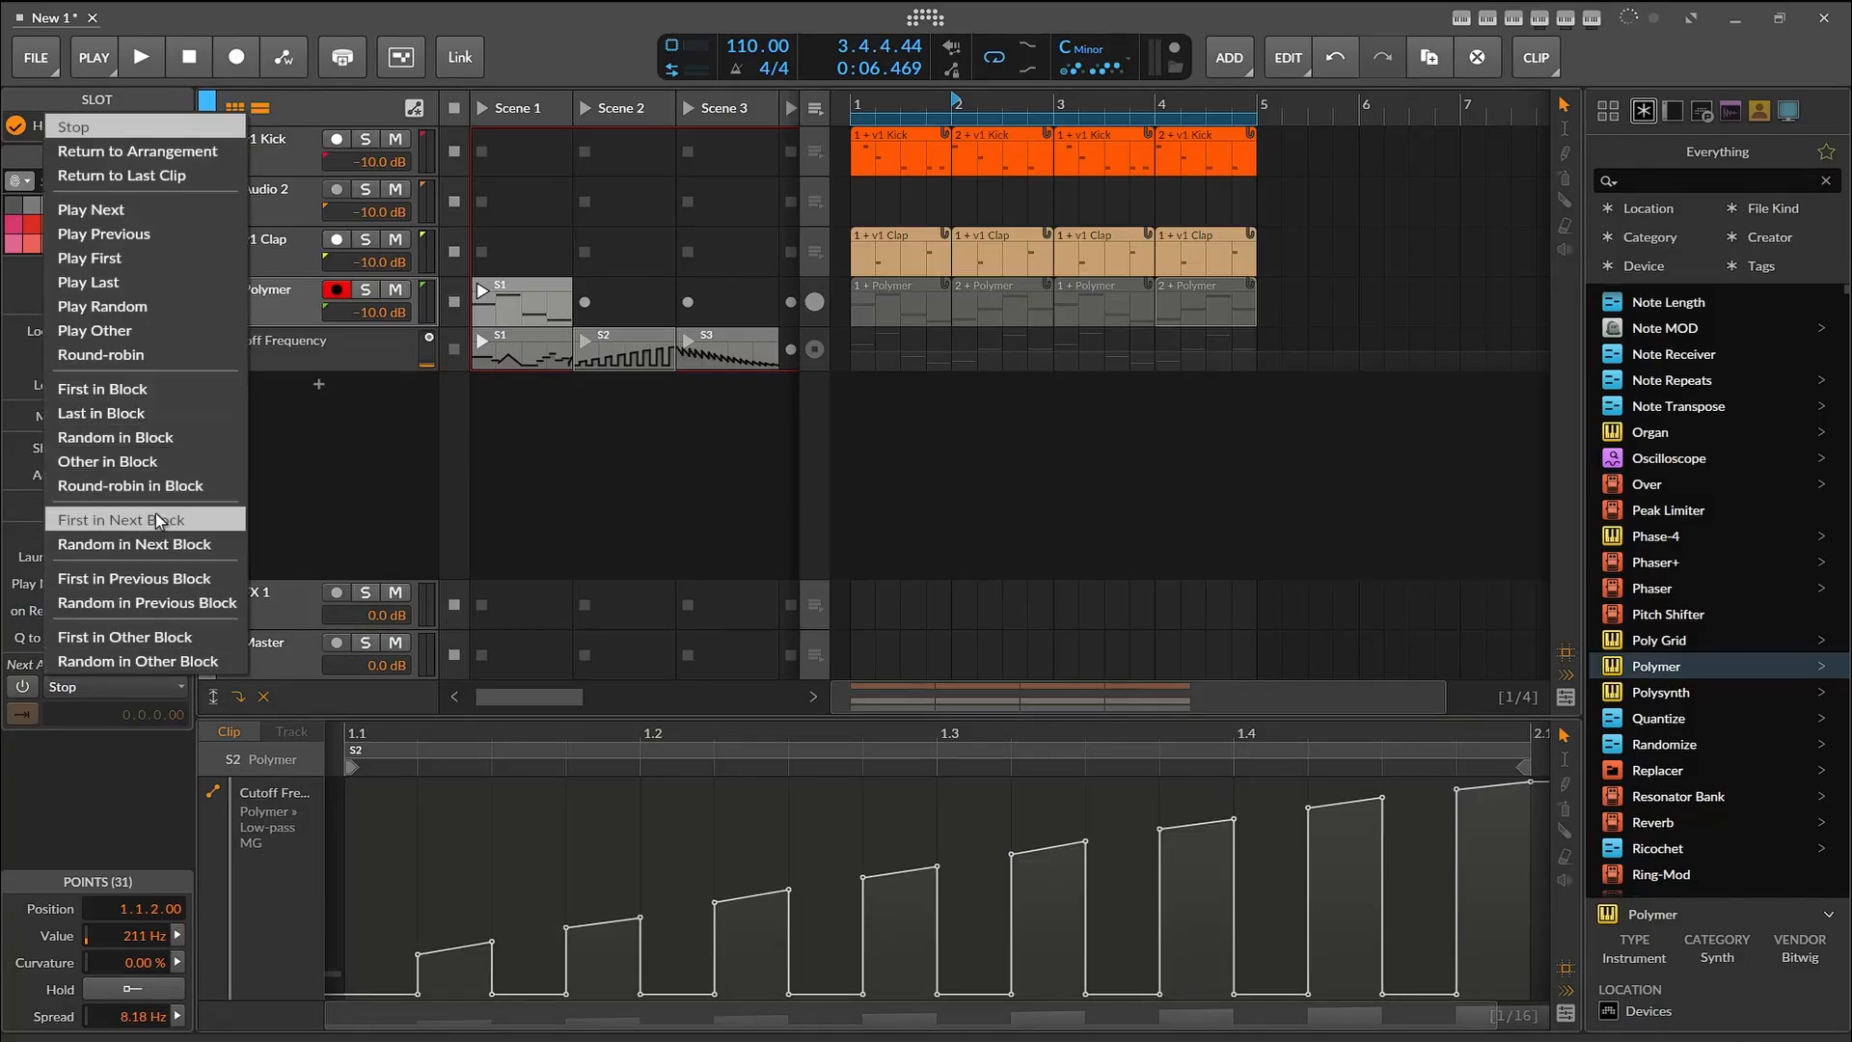
left_click(145, 308)
Step: Set the Scene 3 cutoff clip's next action to Play Random, and audition with the Scene 1 Polymer clip before stopping playback
left_click(680, 350)
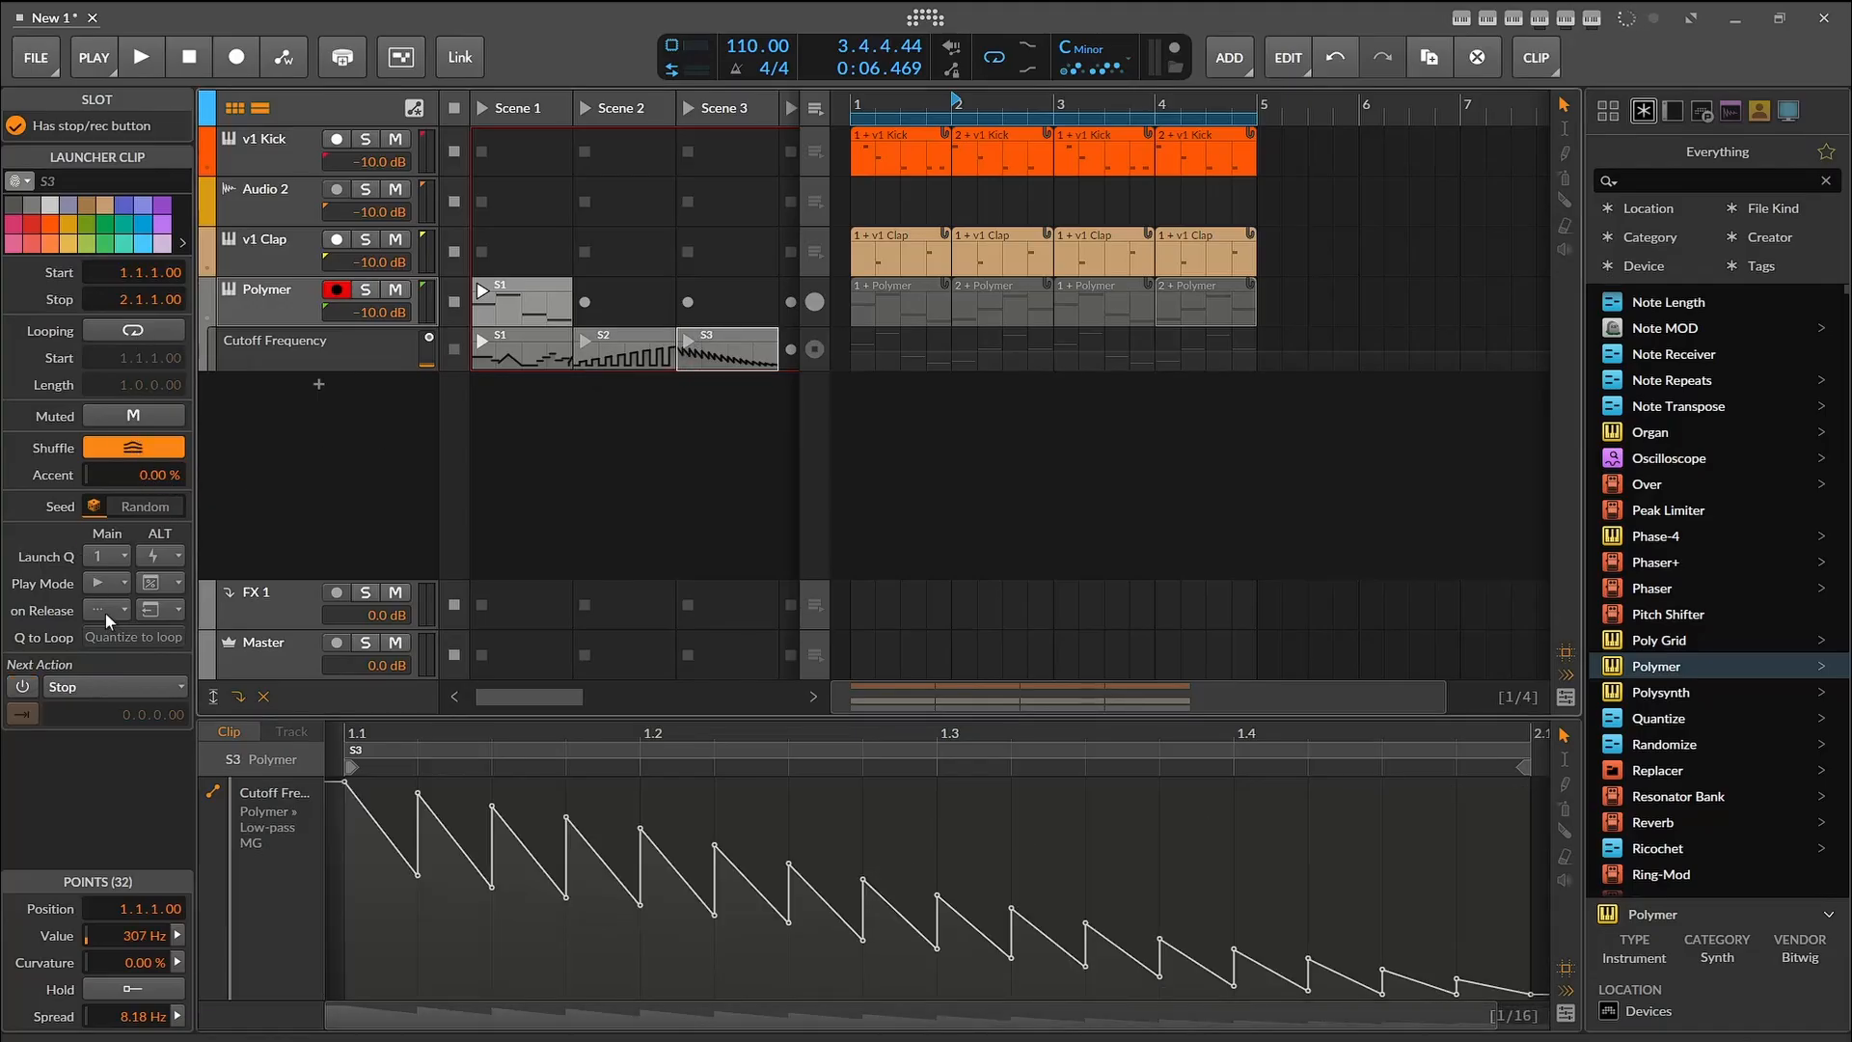
left_click(108, 687)
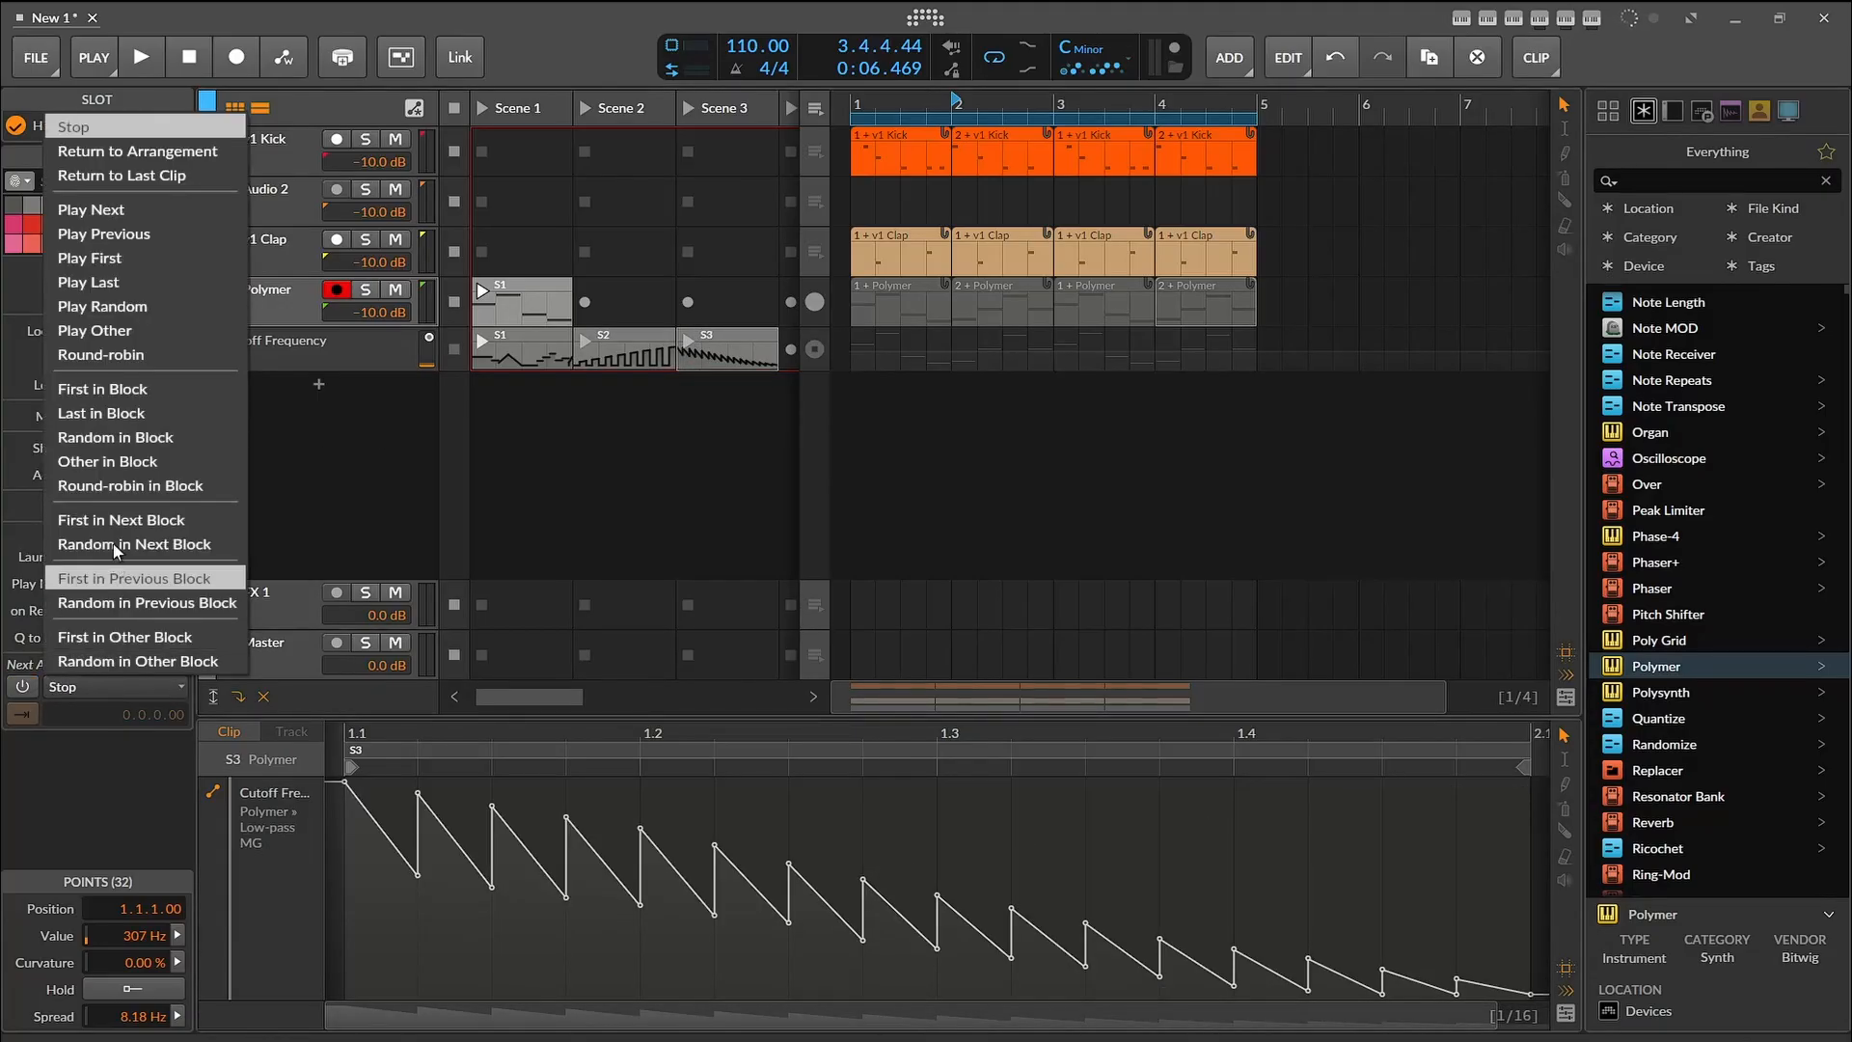
left_click(125, 307)
left_click(481, 294)
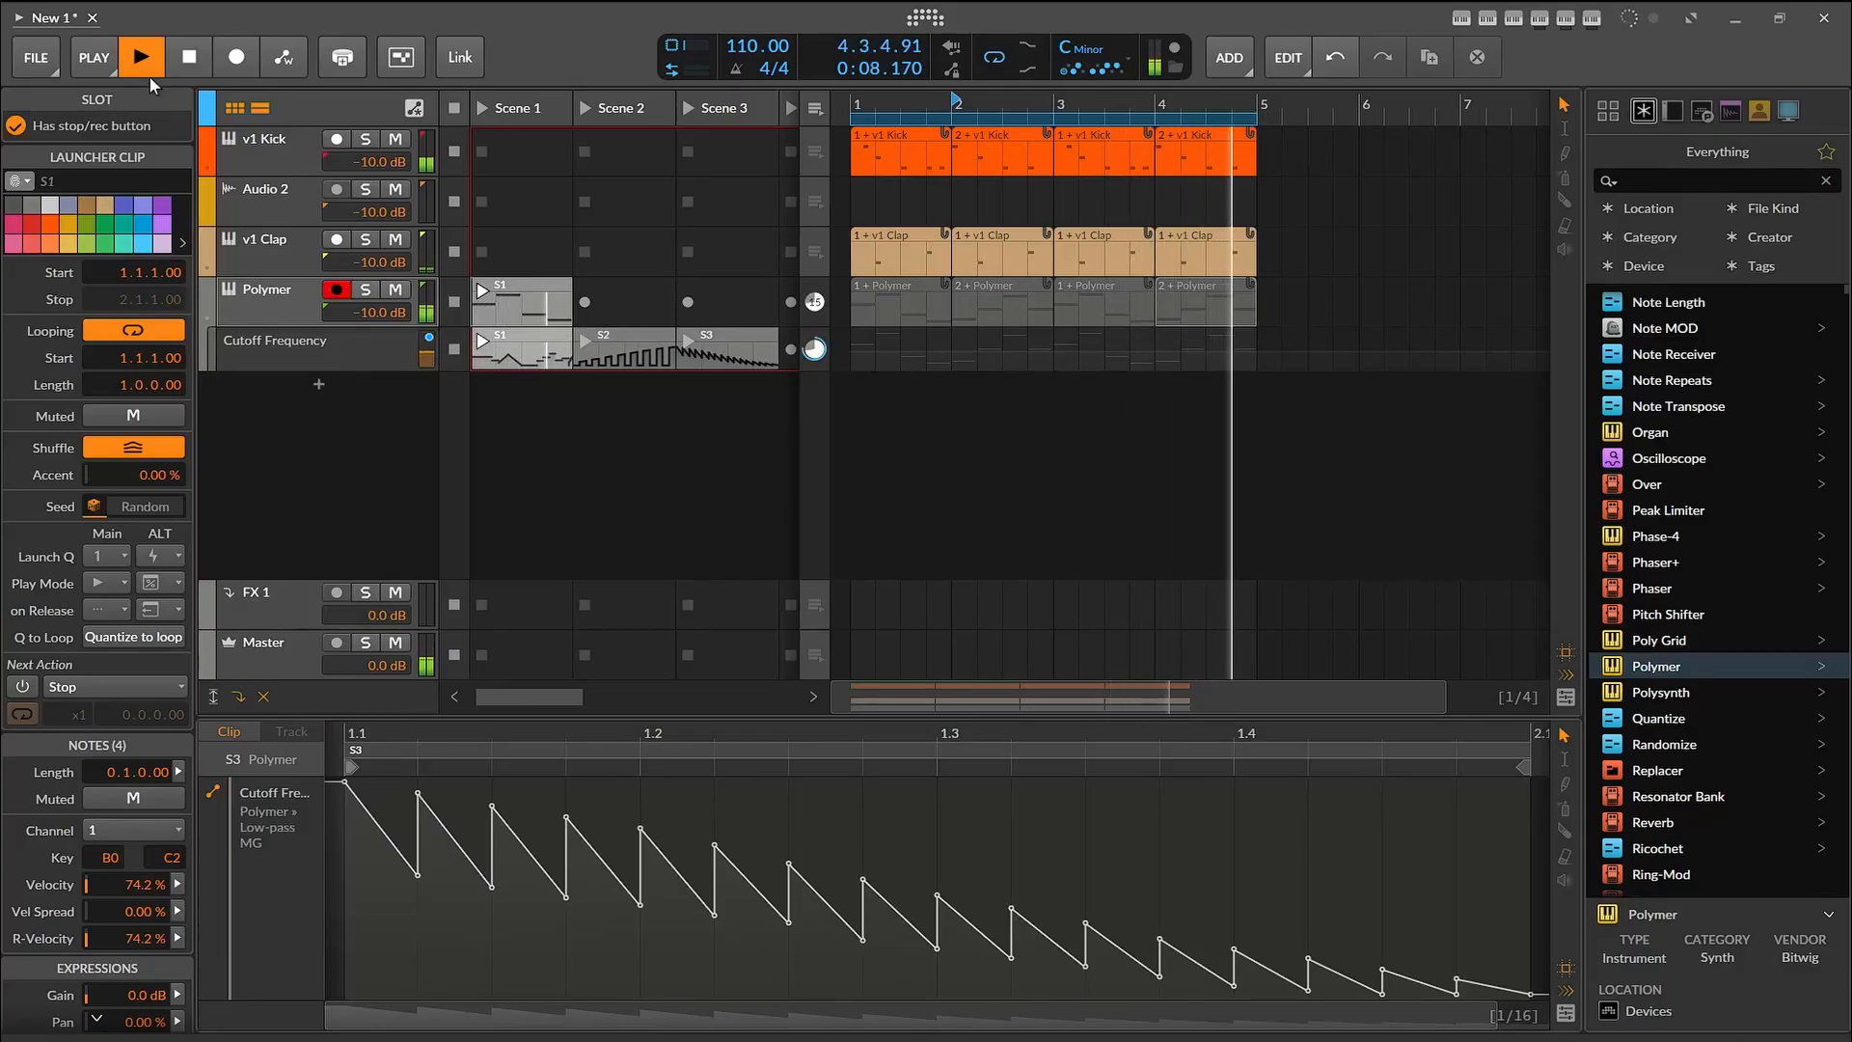
left_click(187, 56)
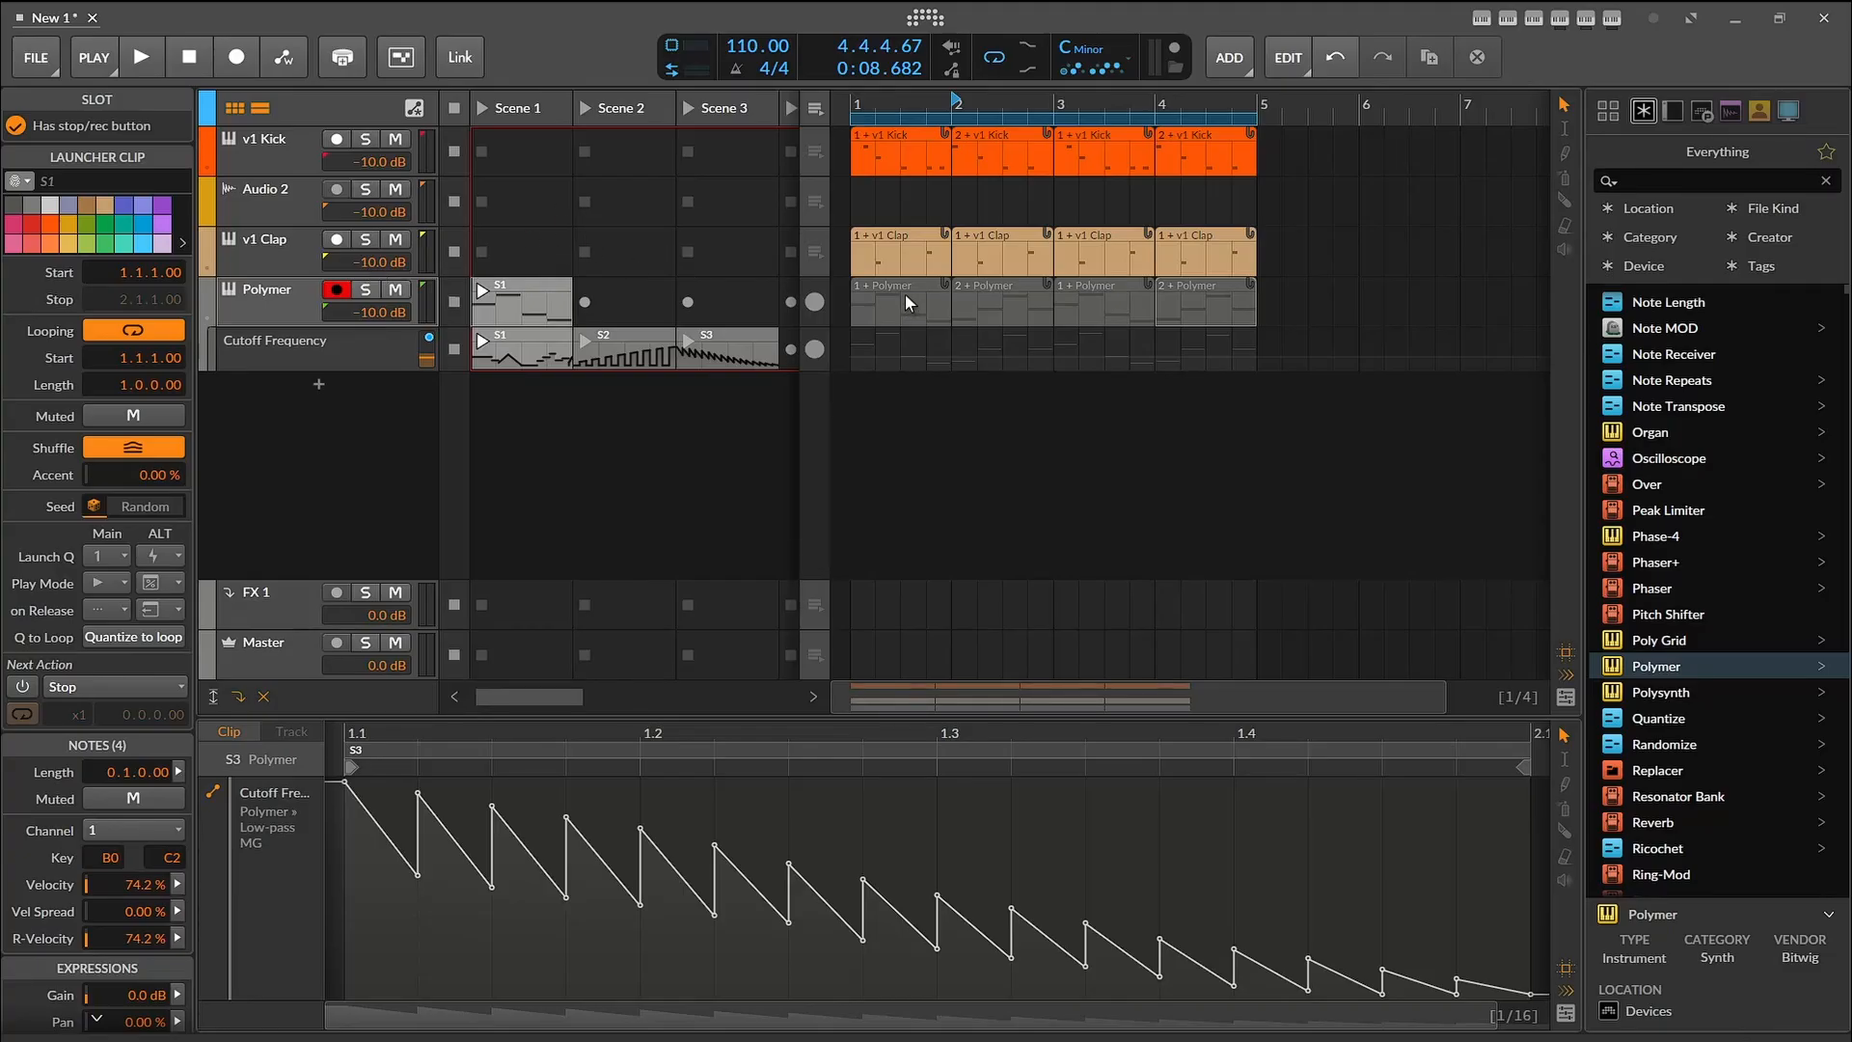
Step: Insert the Linear curve into the Scene 4 cutoff slot and open the clip for editing
left_click_drag(489, 698, 564, 699)
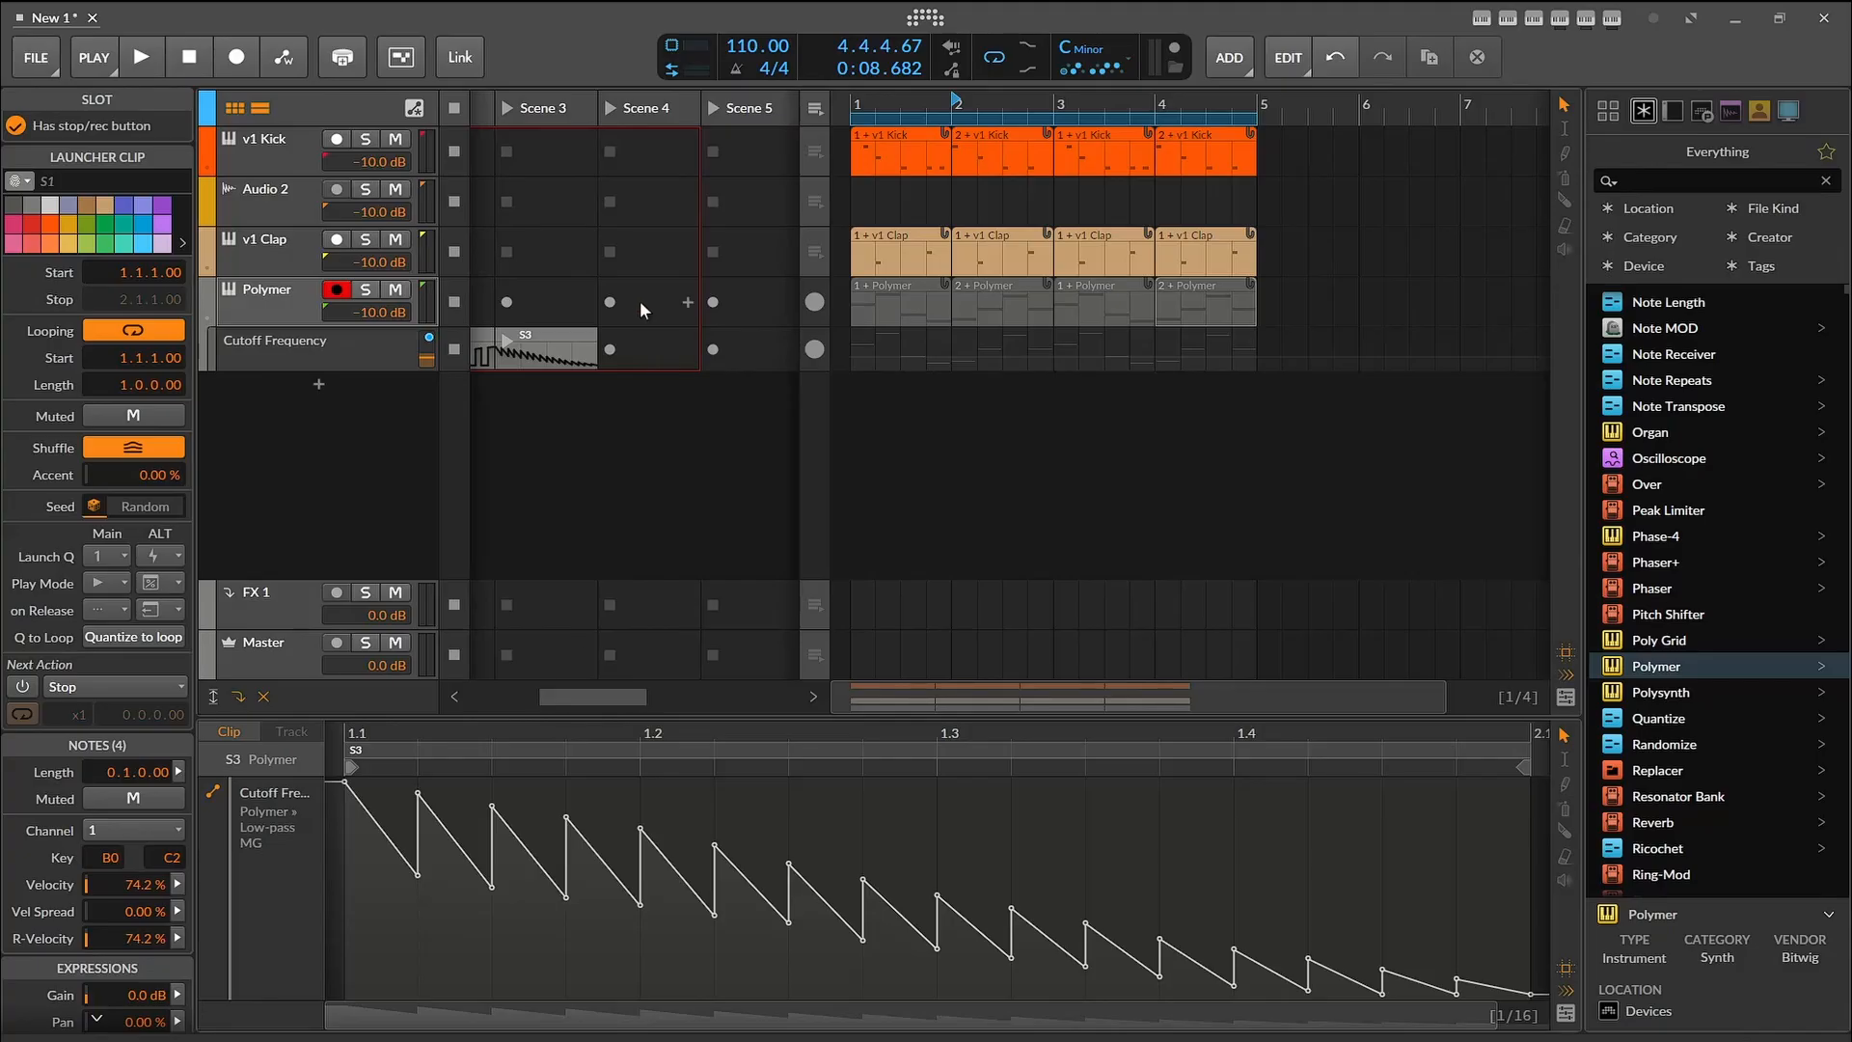
left_click(687, 350)
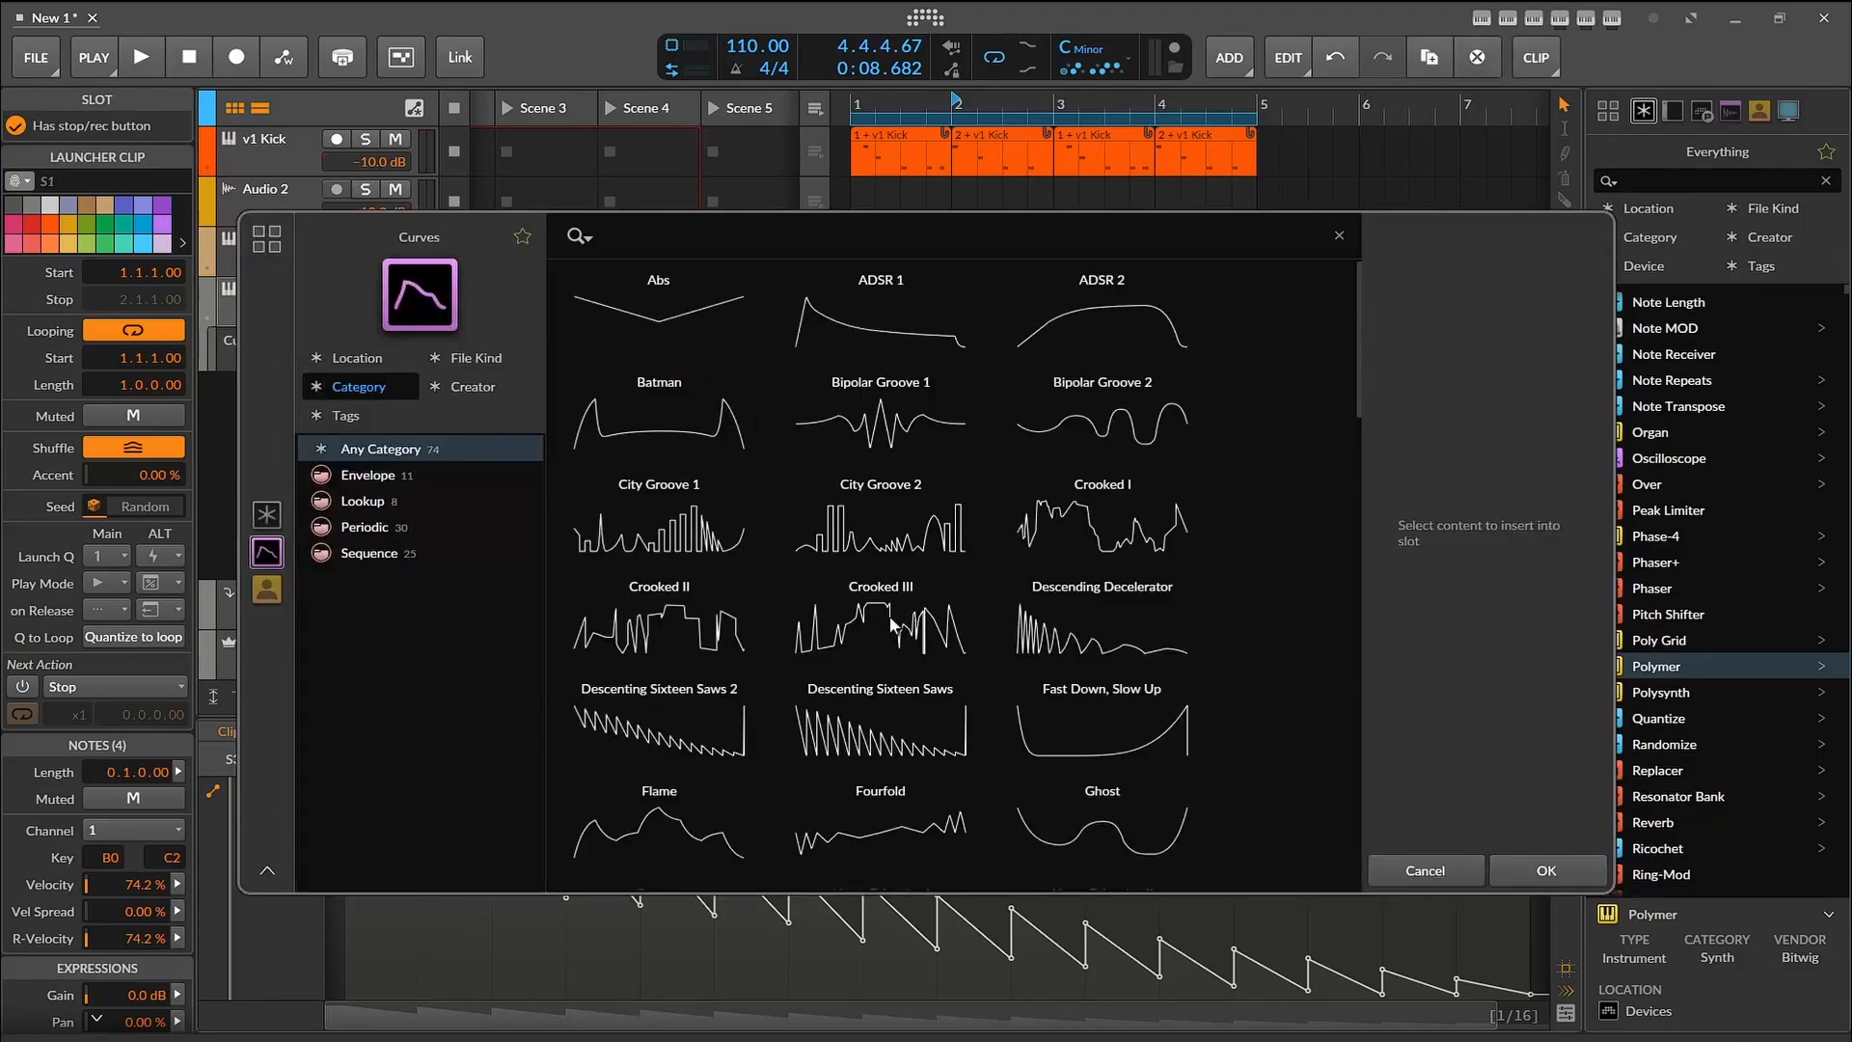
scroll(895, 629, "down", 6)
scroll(895, 630, "down", 3)
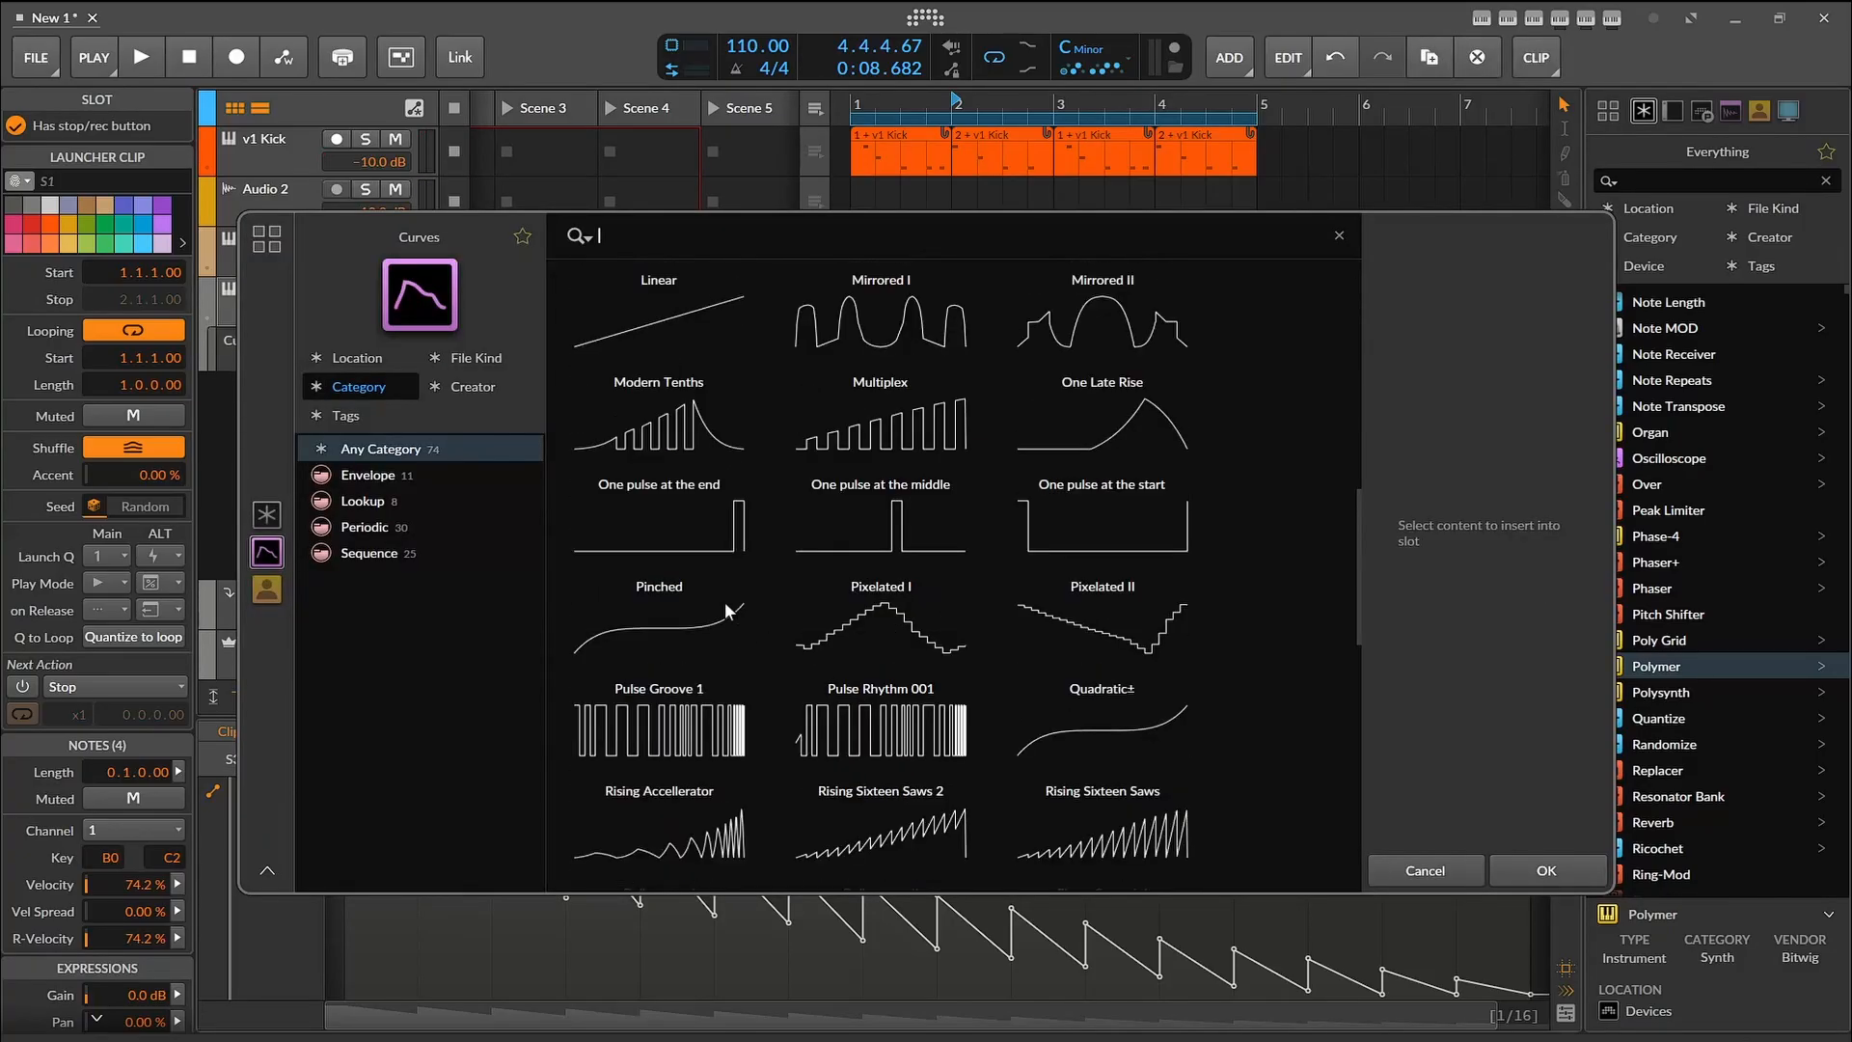
double_click(646, 332)
left_click(634, 339)
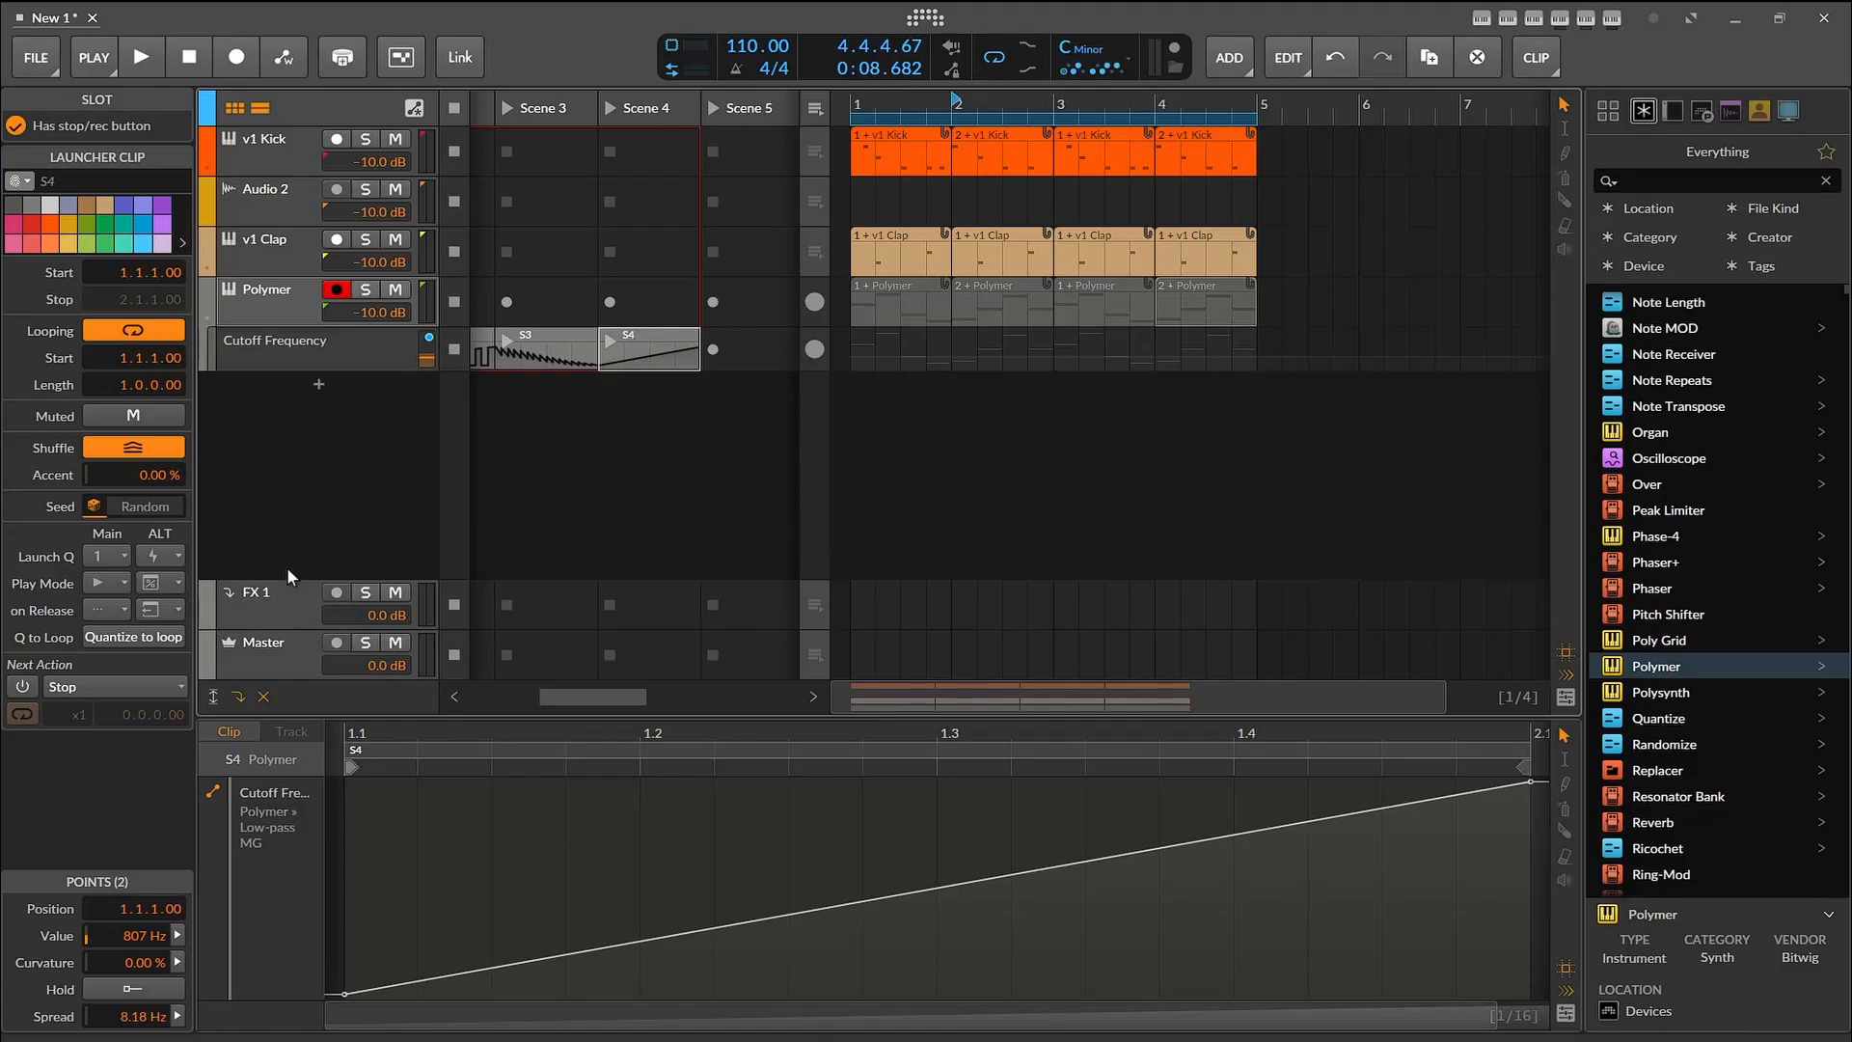
Step: Turn looping off for the Scene 4 cutoff clip, set its next action to Play Random, and launch it
left_click(148, 330)
left_click(116, 686)
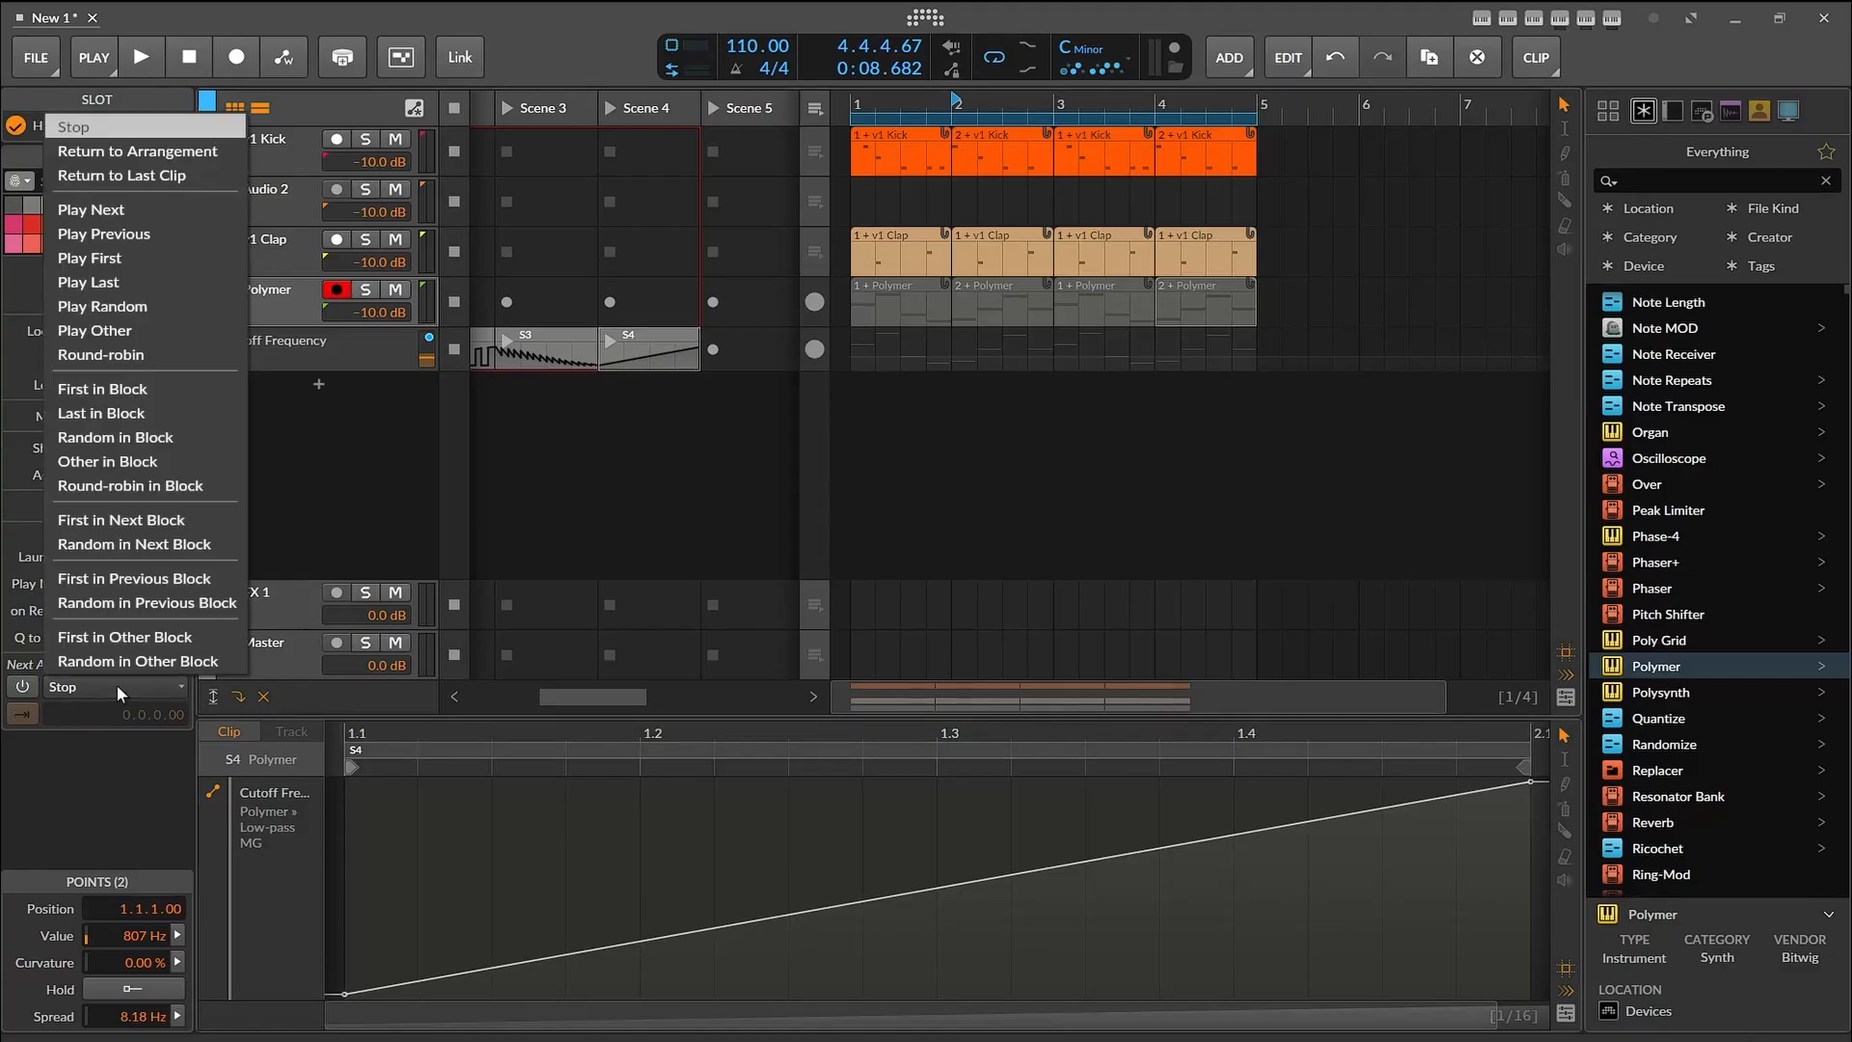
left_click(143, 309)
left_click_drag(578, 700, 622, 695)
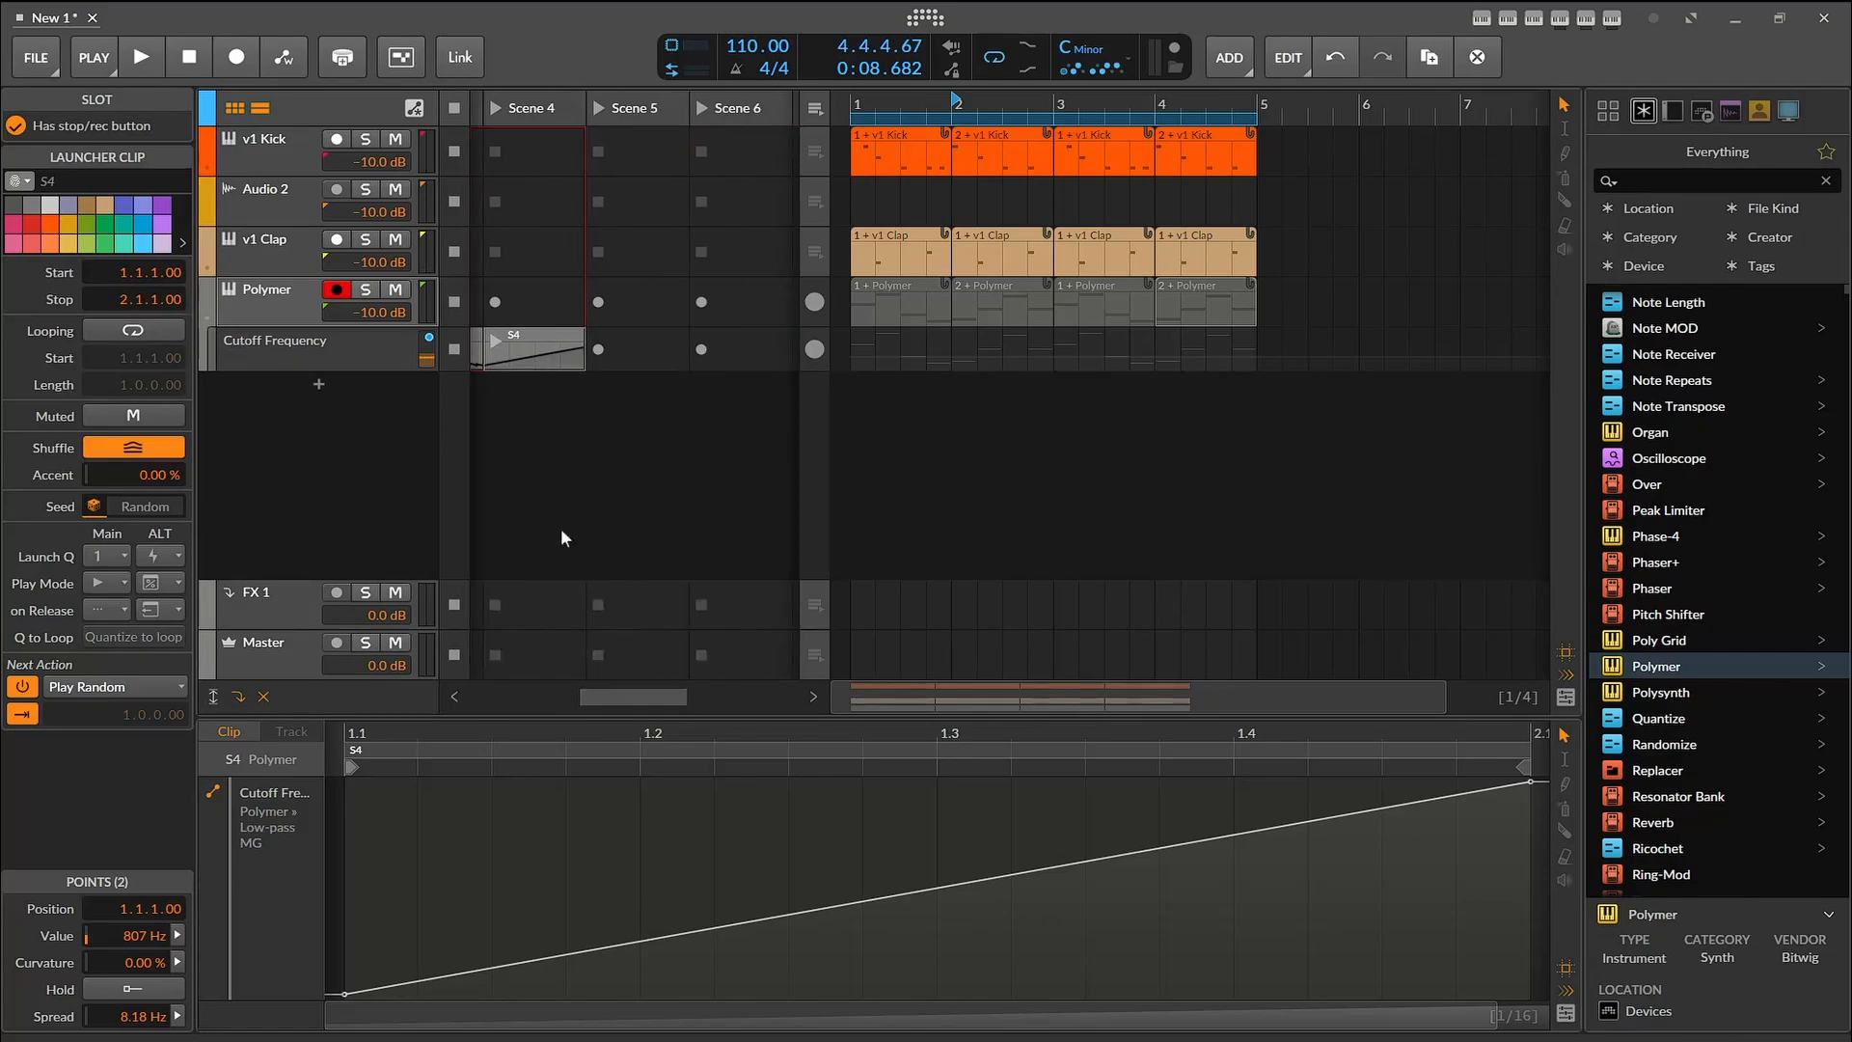
left_click(498, 340)
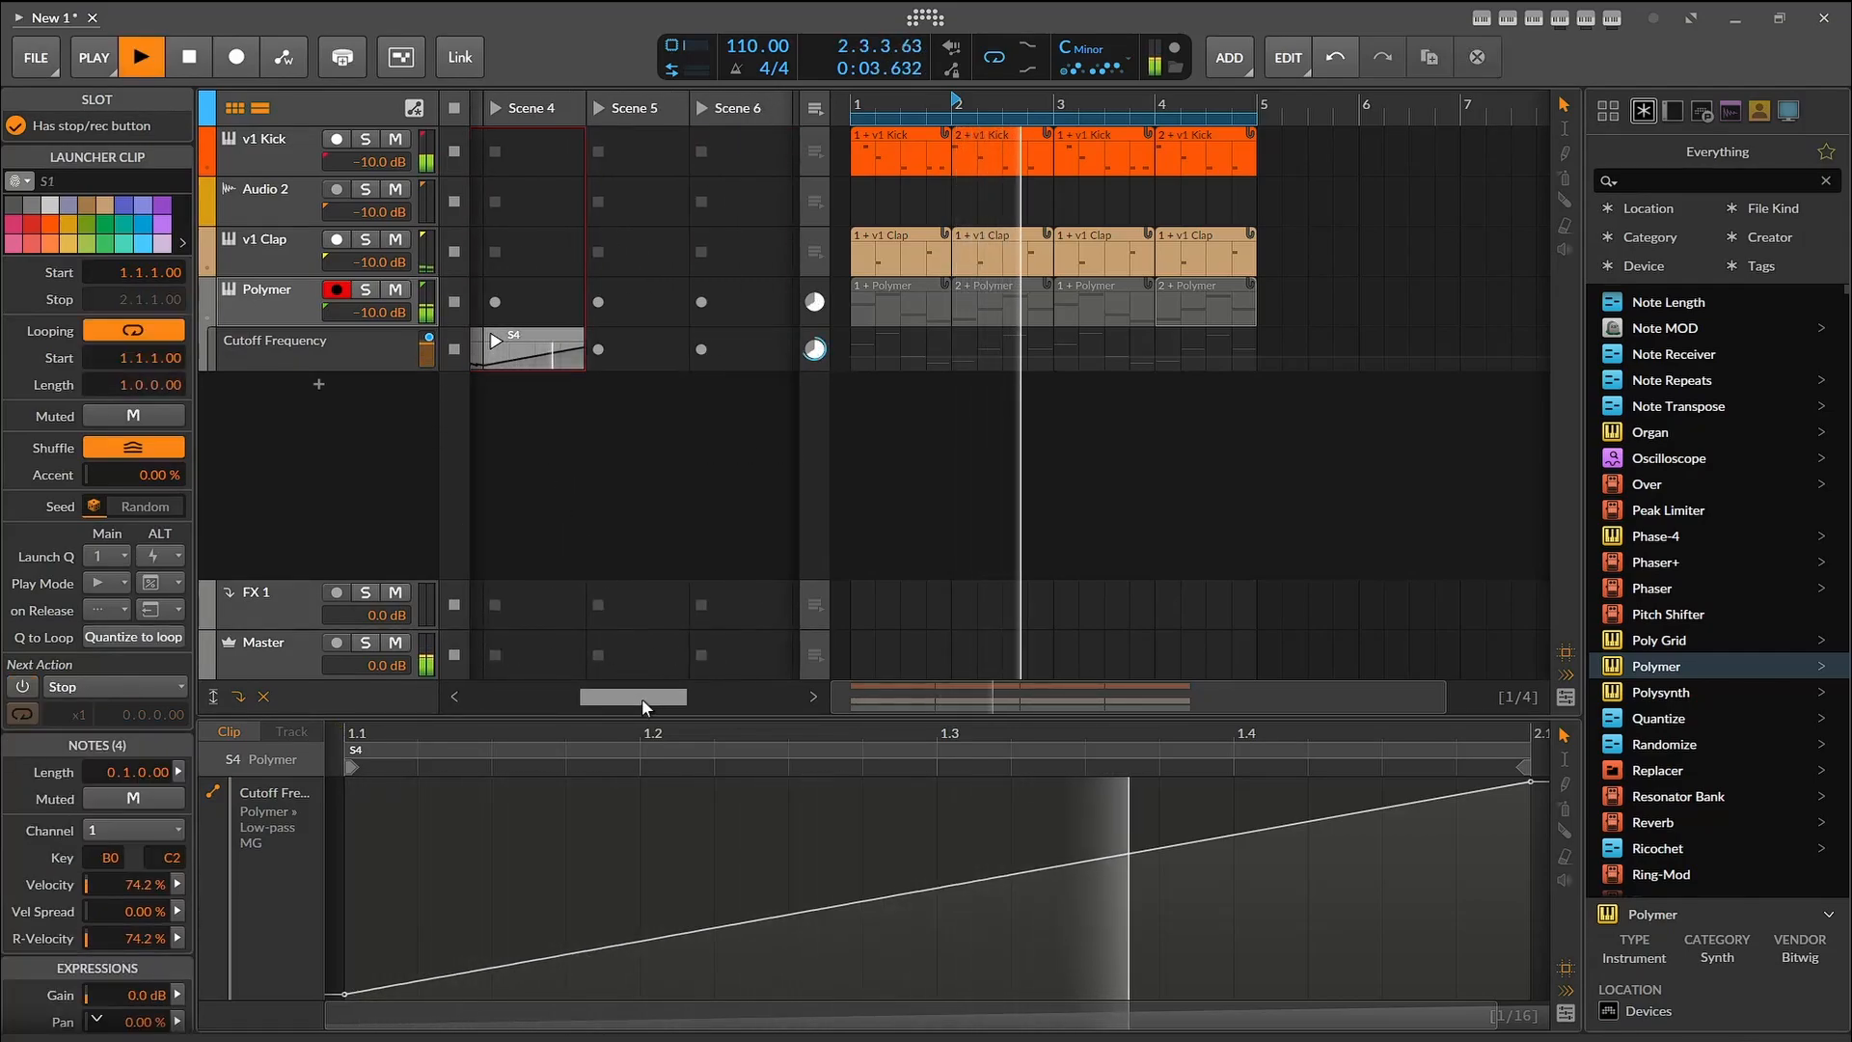
left_click_drag(641, 699, 531, 695)
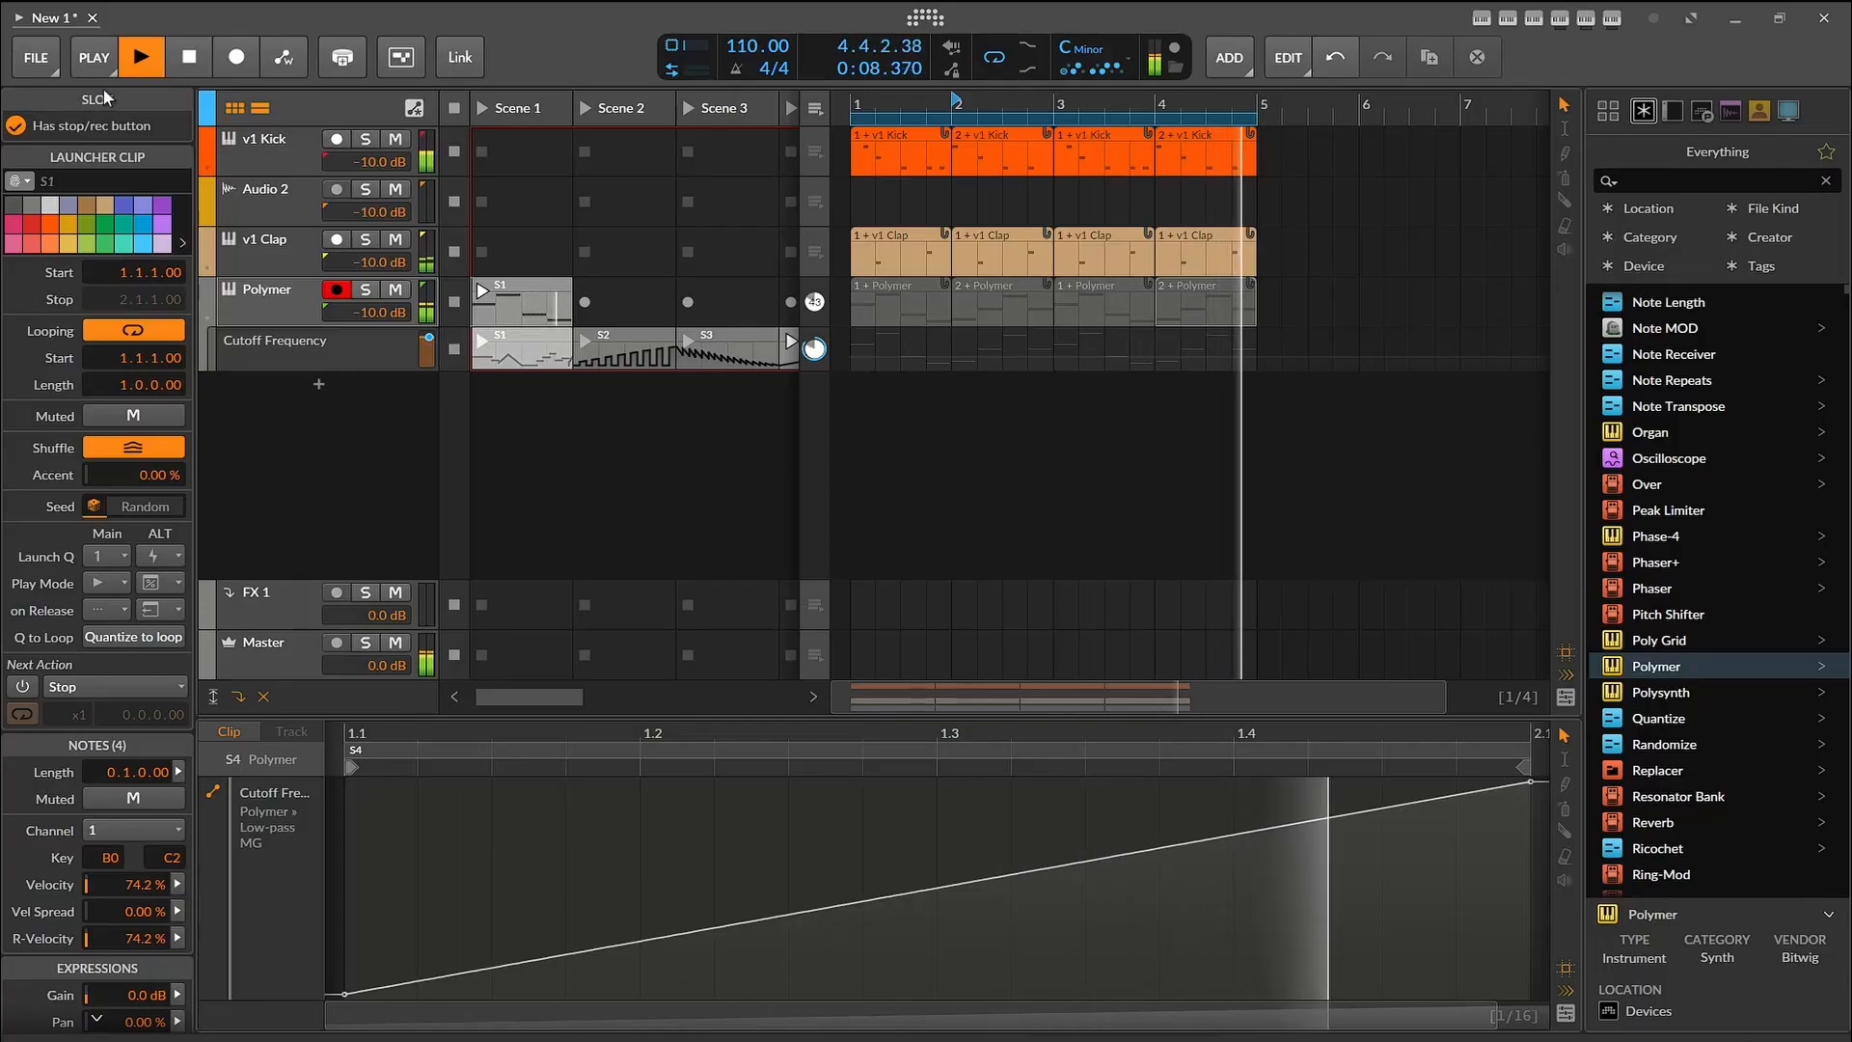
Step: Stop playback and reshape the Scene 4 cutoff ramp with several added automation points around beat 1.2
left_click(188, 64)
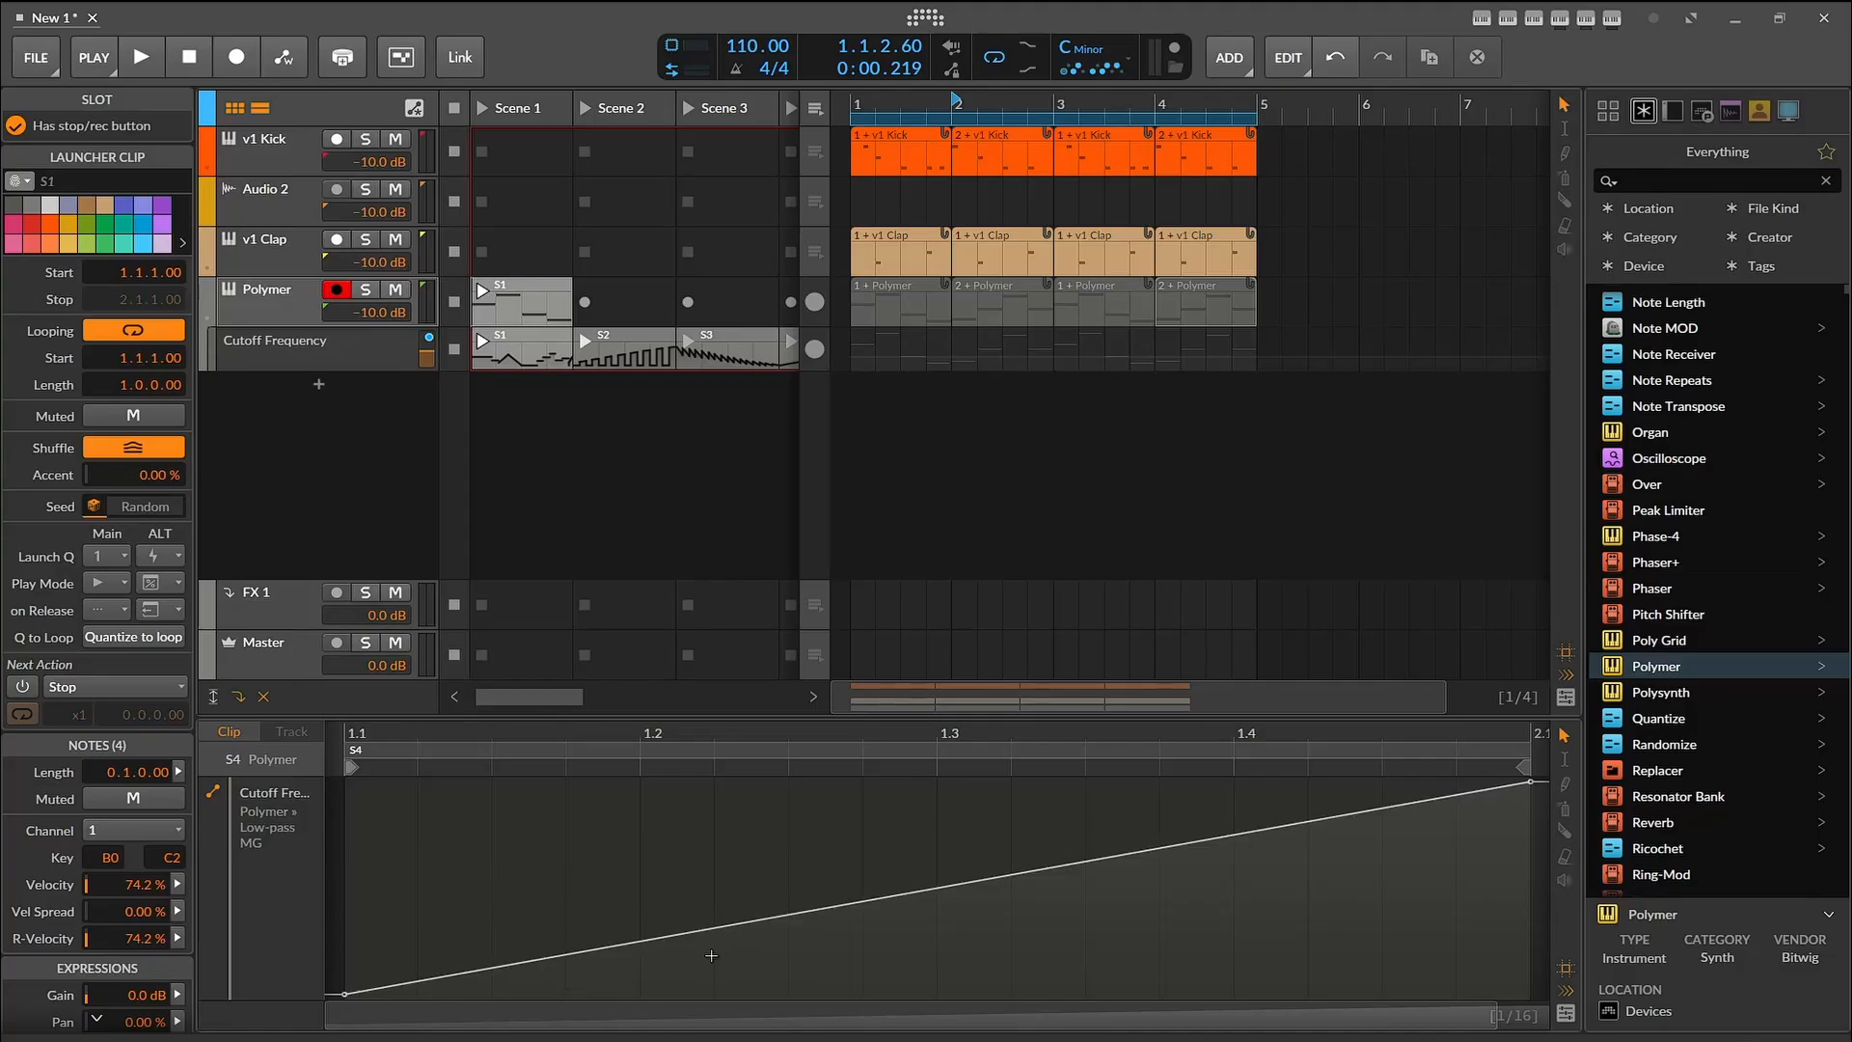
left_click_drag(678, 935, 672, 811)
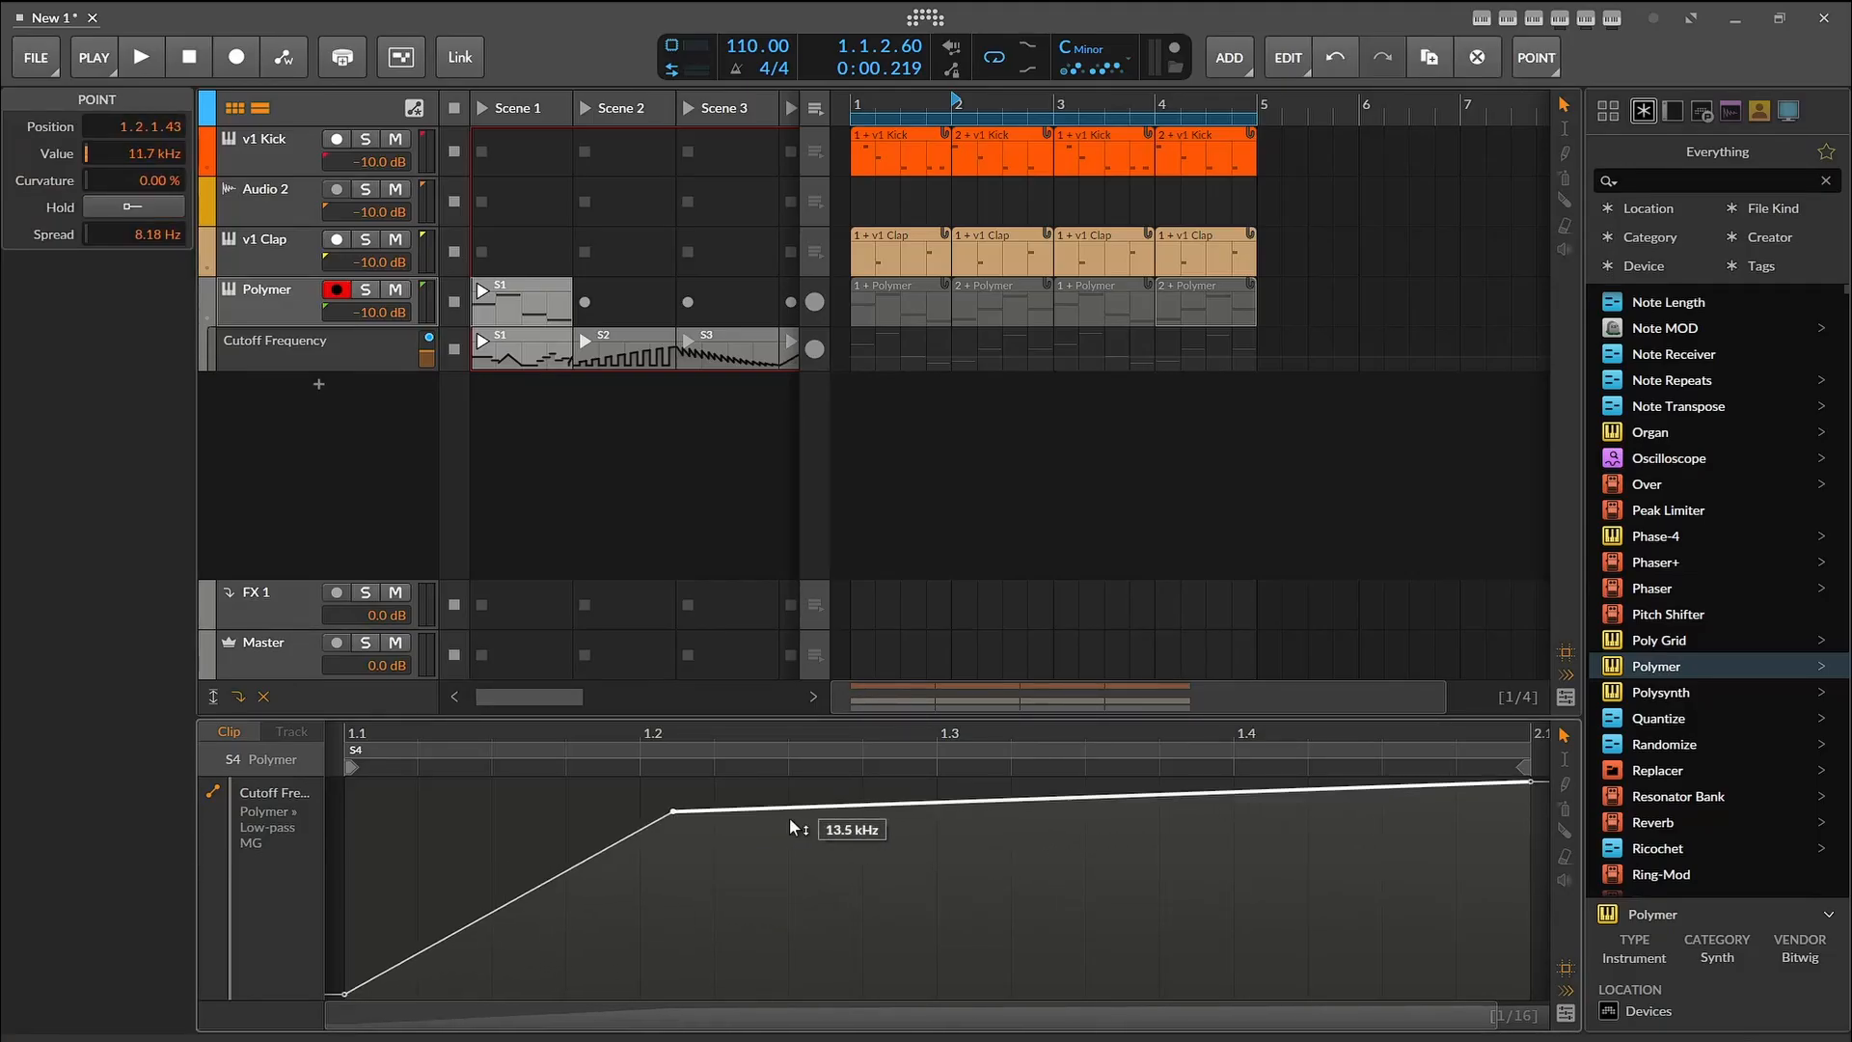
left_click_drag(789, 814, 675, 866)
left_click(797, 853)
left_click(656, 876)
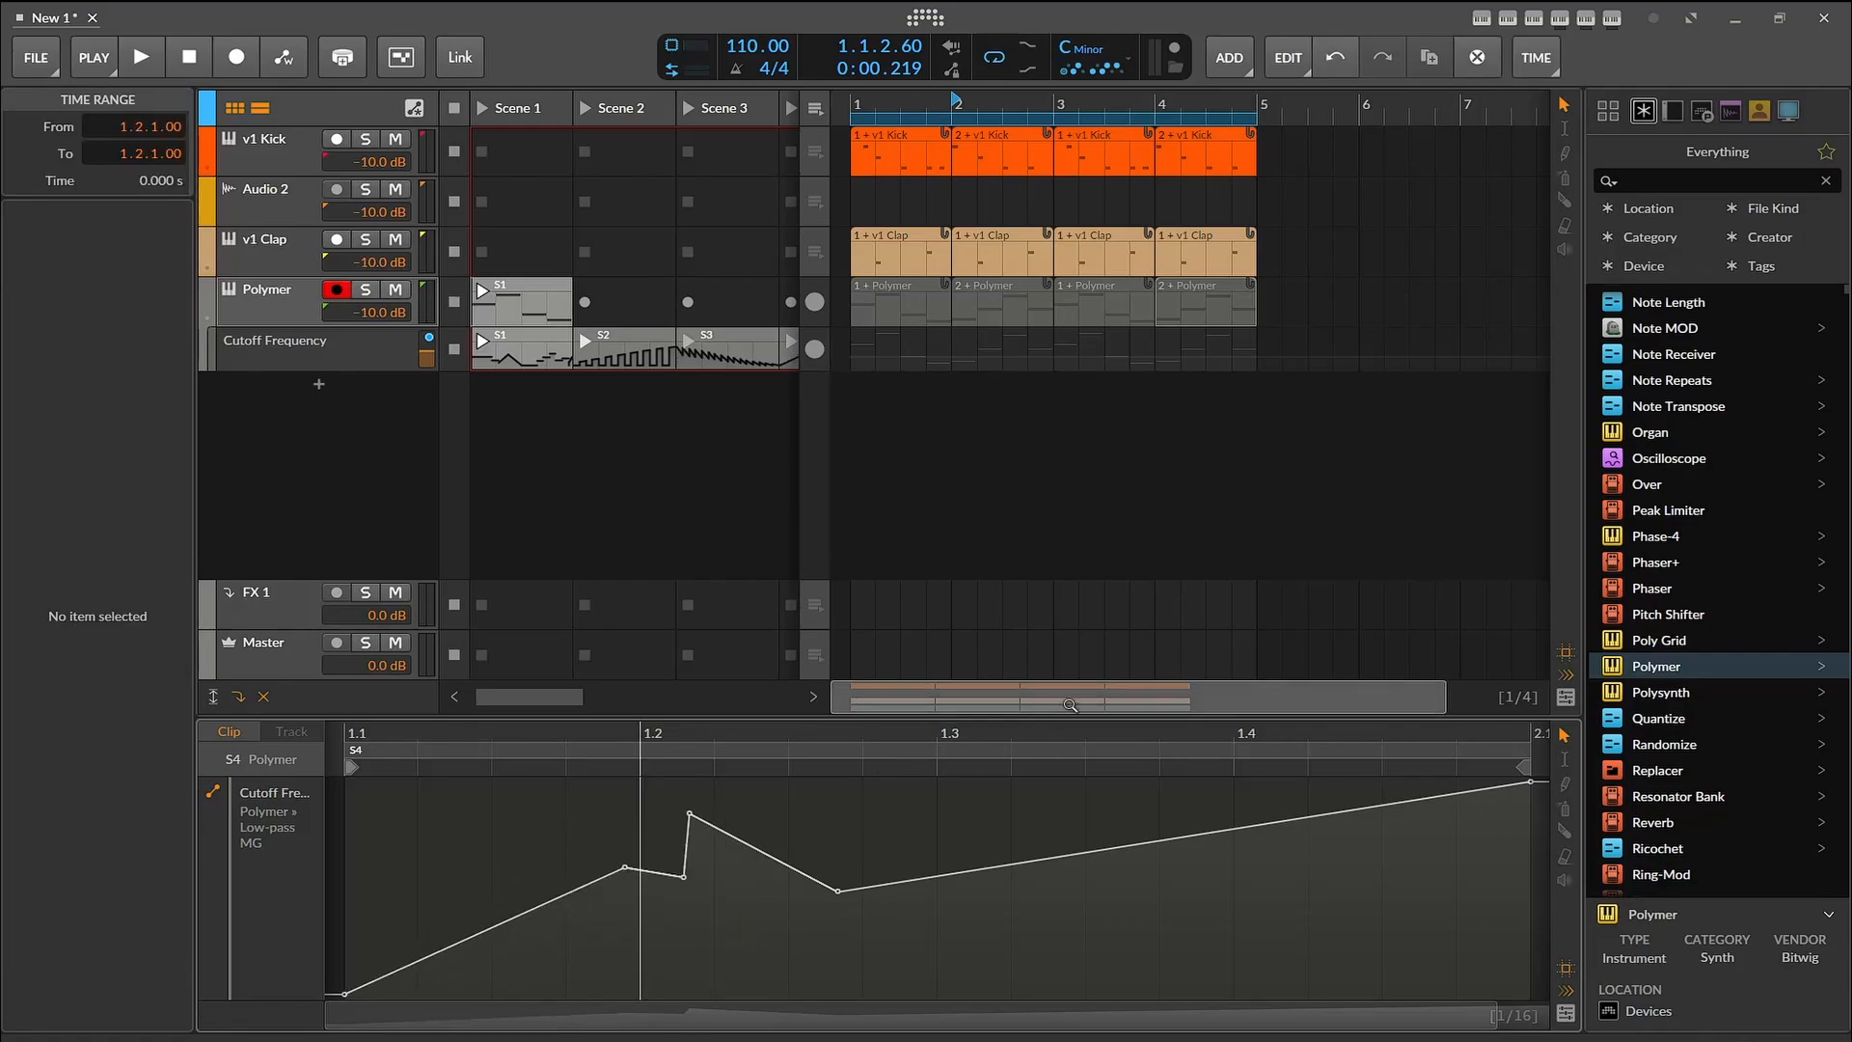
left_click(1566, 154)
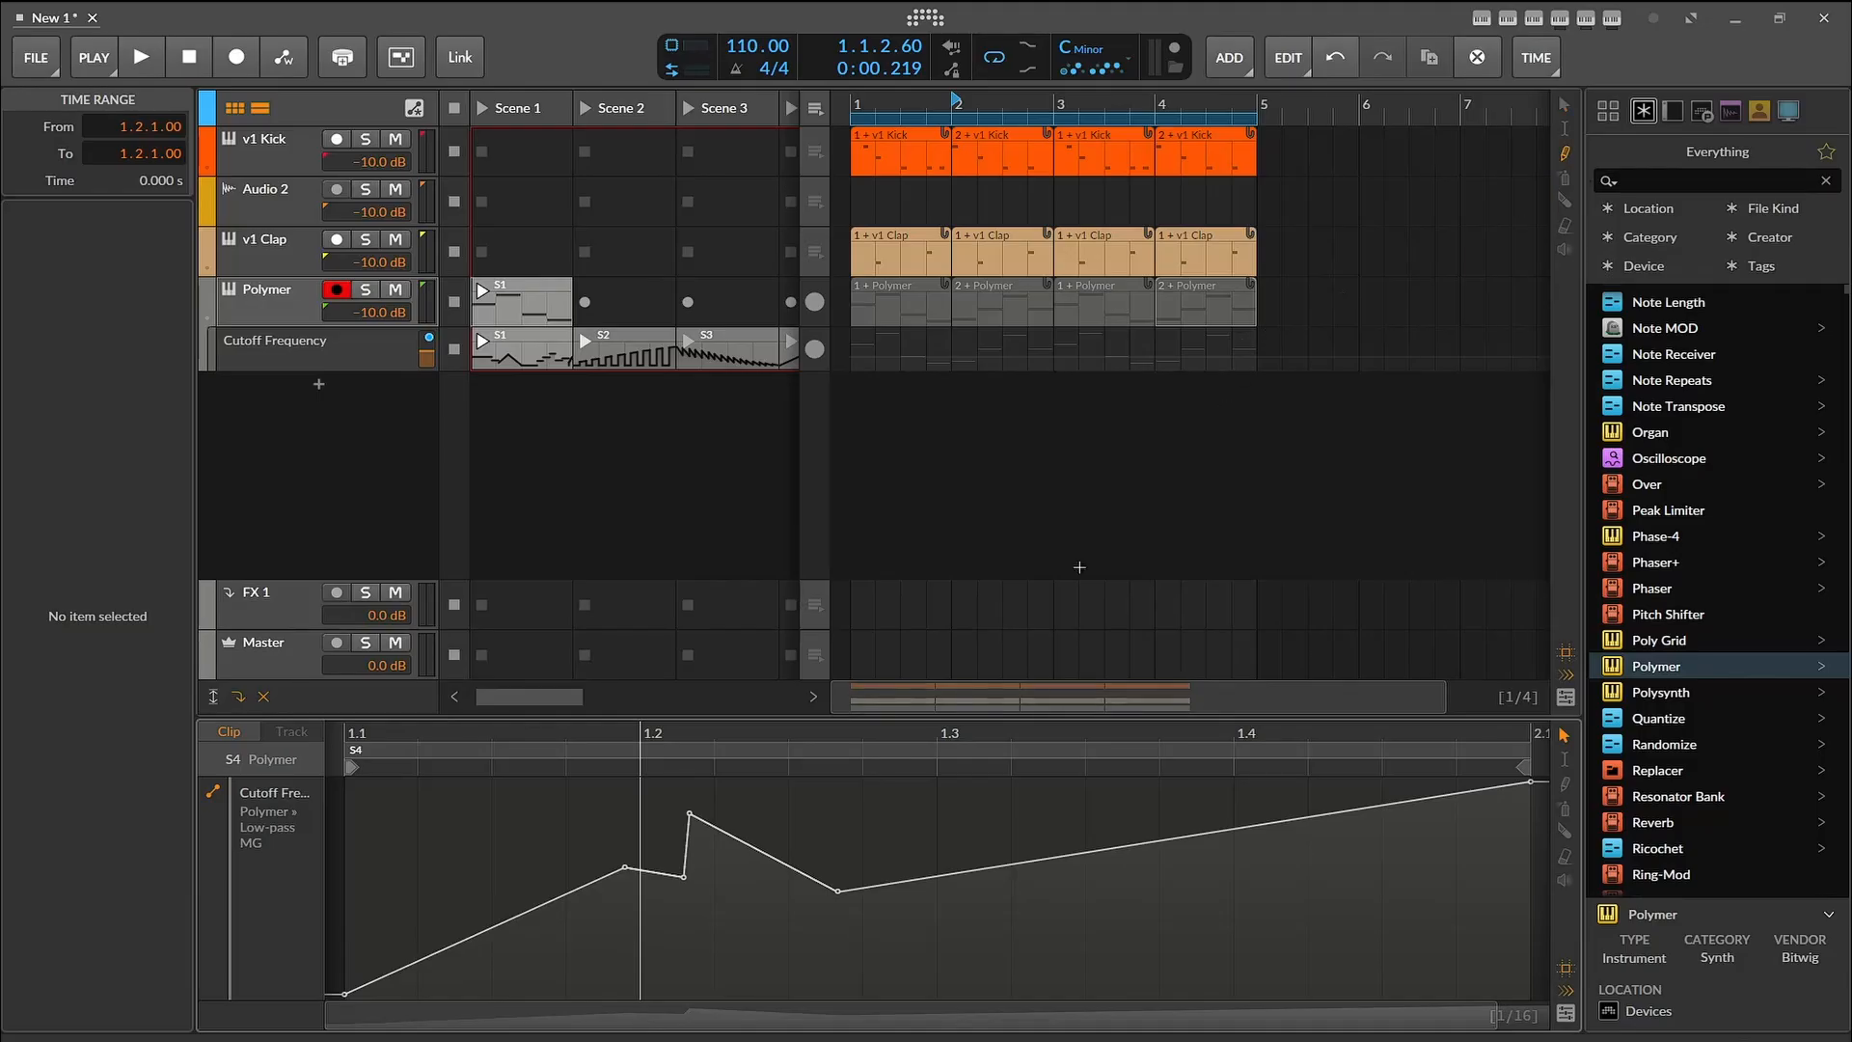
left_click_drag(810, 817, 509, 891)
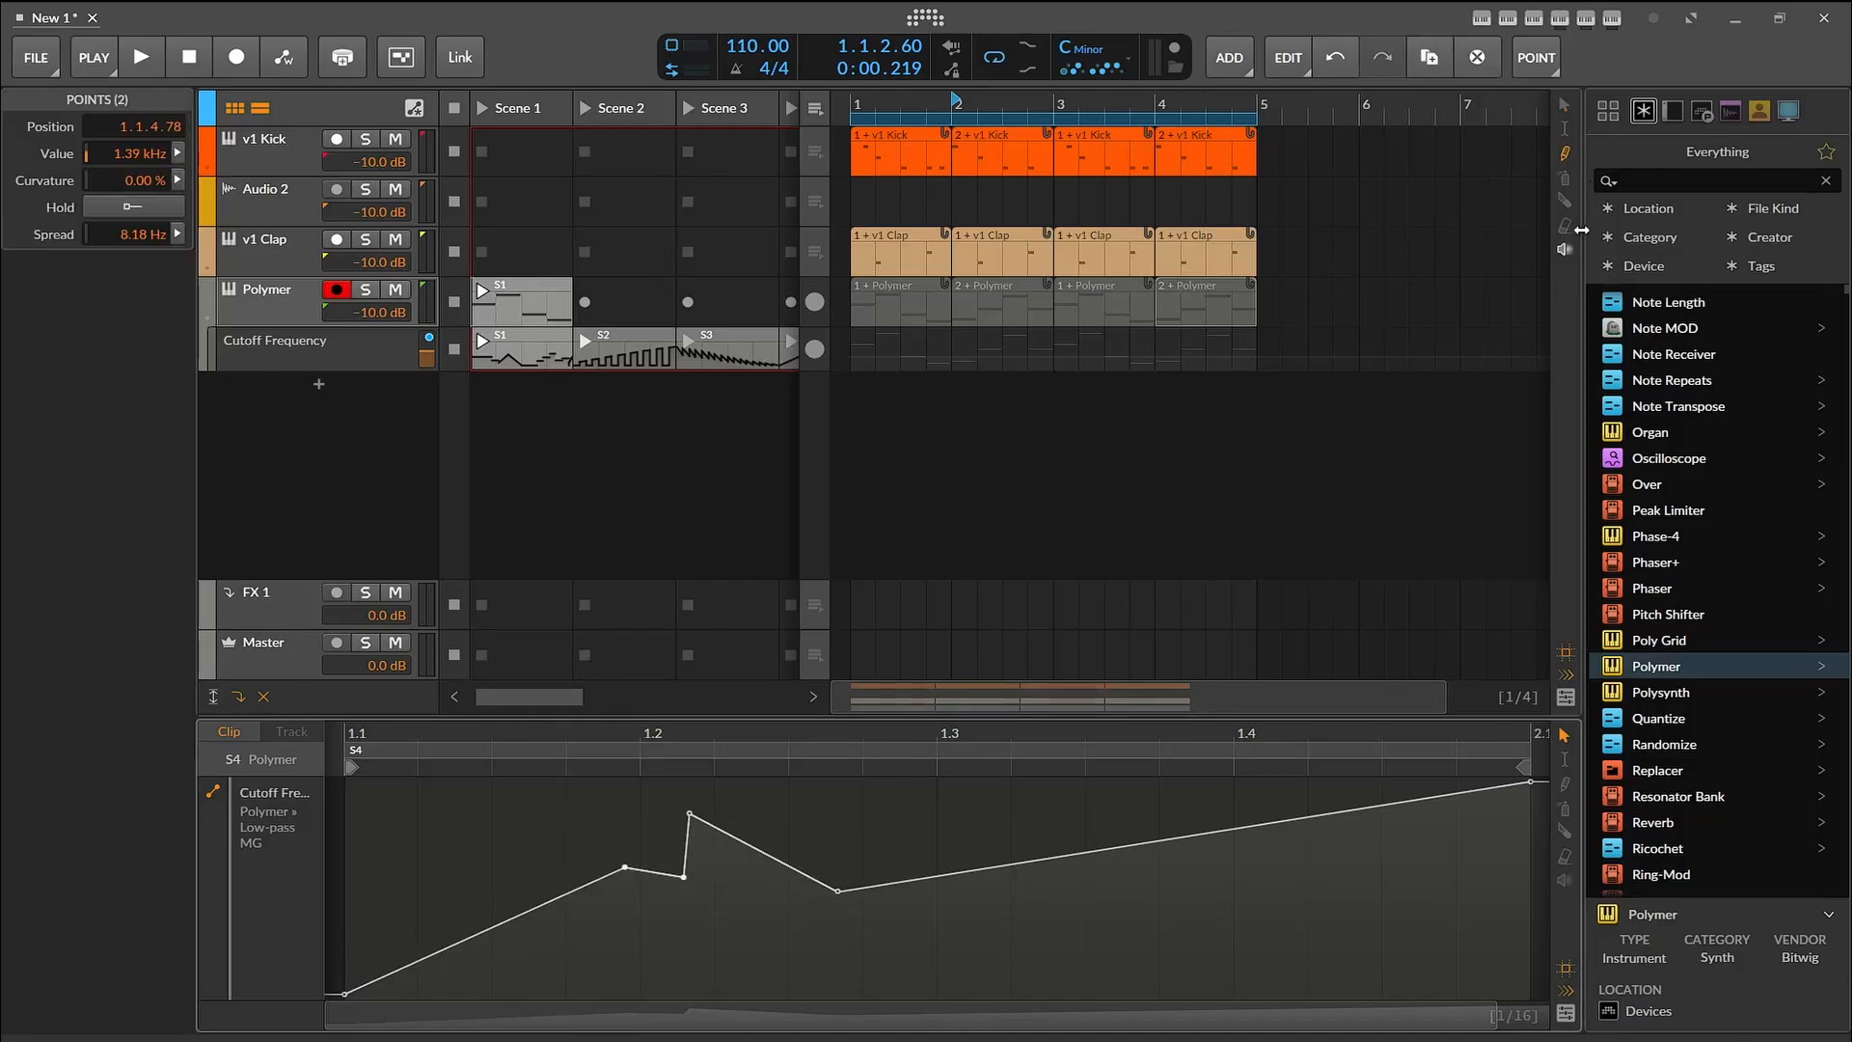
left_click(1565, 829)
left_click(998, 865)
left_click(1193, 838)
Step: Draw an irregular freehand cutoff curve across the Scene 4 clip with the Pencil tool, redrawing sections between 1.1 and just past 1.4
left_click(1564, 784)
mouse_move(1045, 799)
left_mouse_down()
mouse_move(931, 873)
mouse_move(772, 796)
mouse_move(387, 963)
mouse_move(1245, 916)
mouse_move(1118, 895)
mouse_move(827, 781)
mouse_move(756, 865)
left_mouse_up()
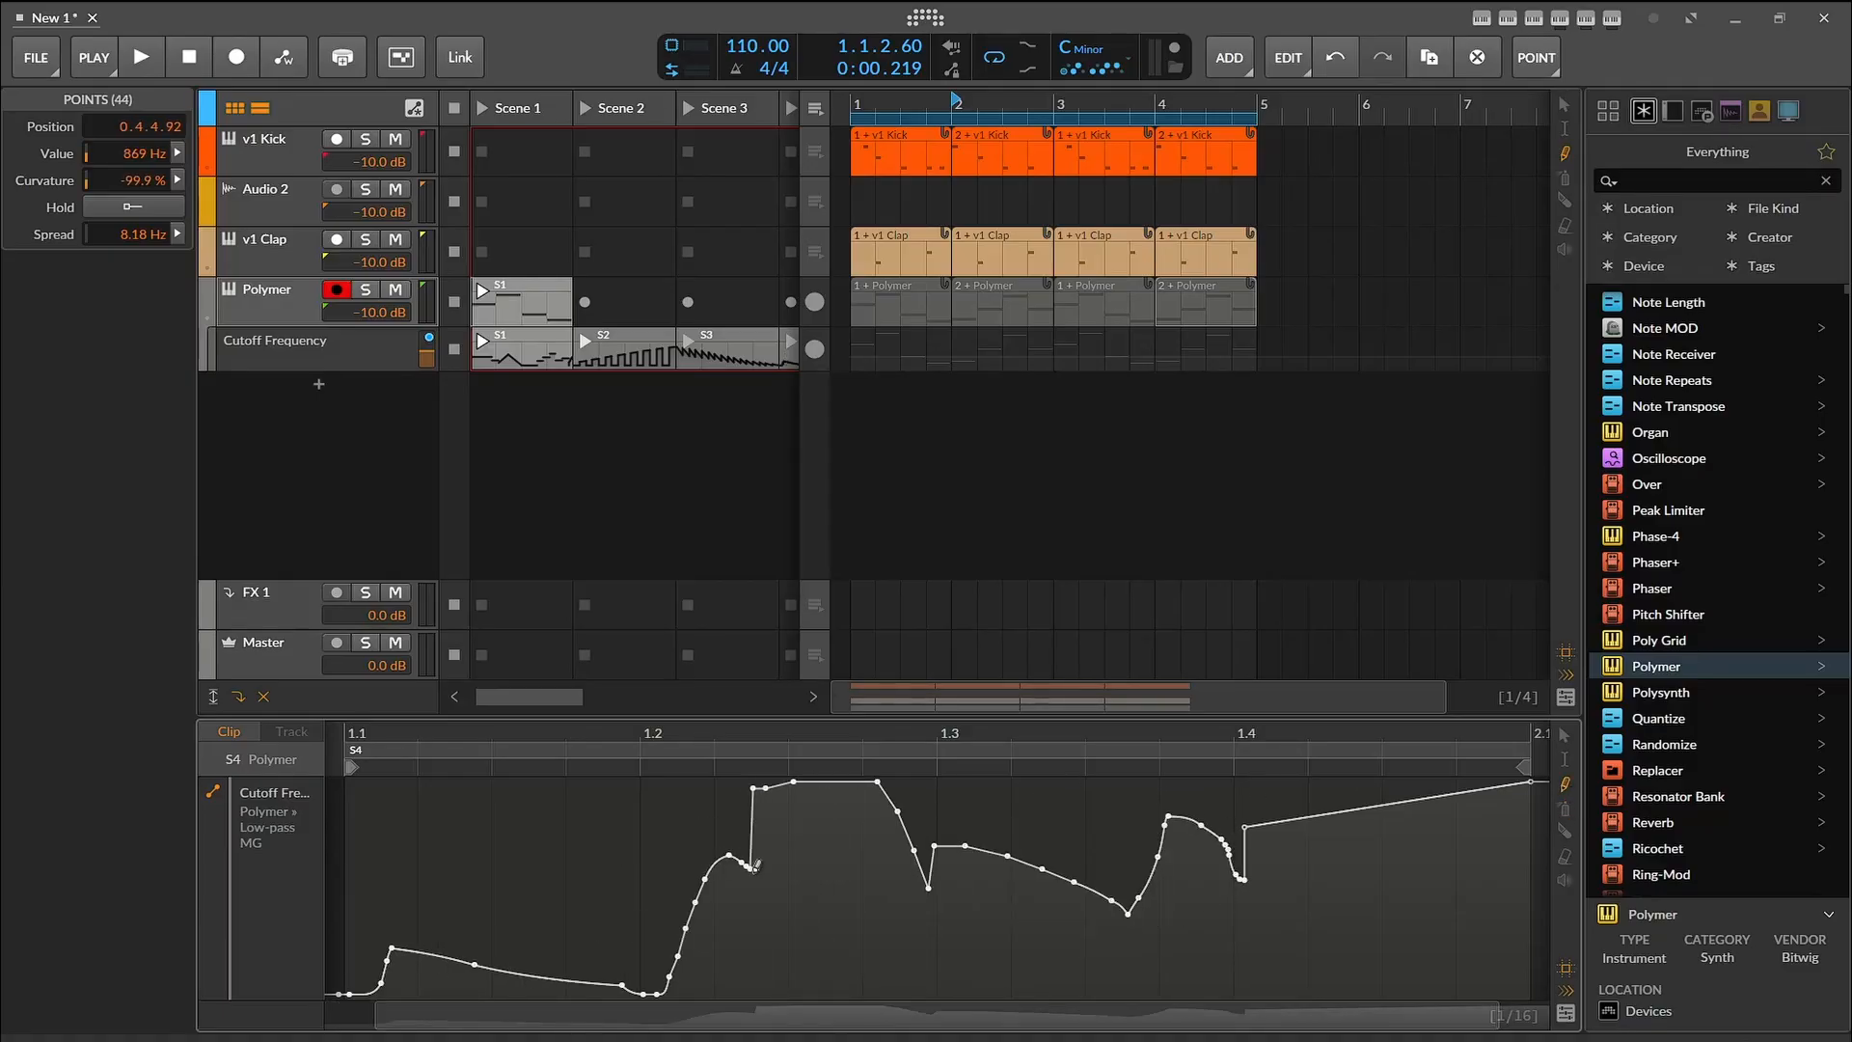
left_click_drag(883, 994, 1029, 855)
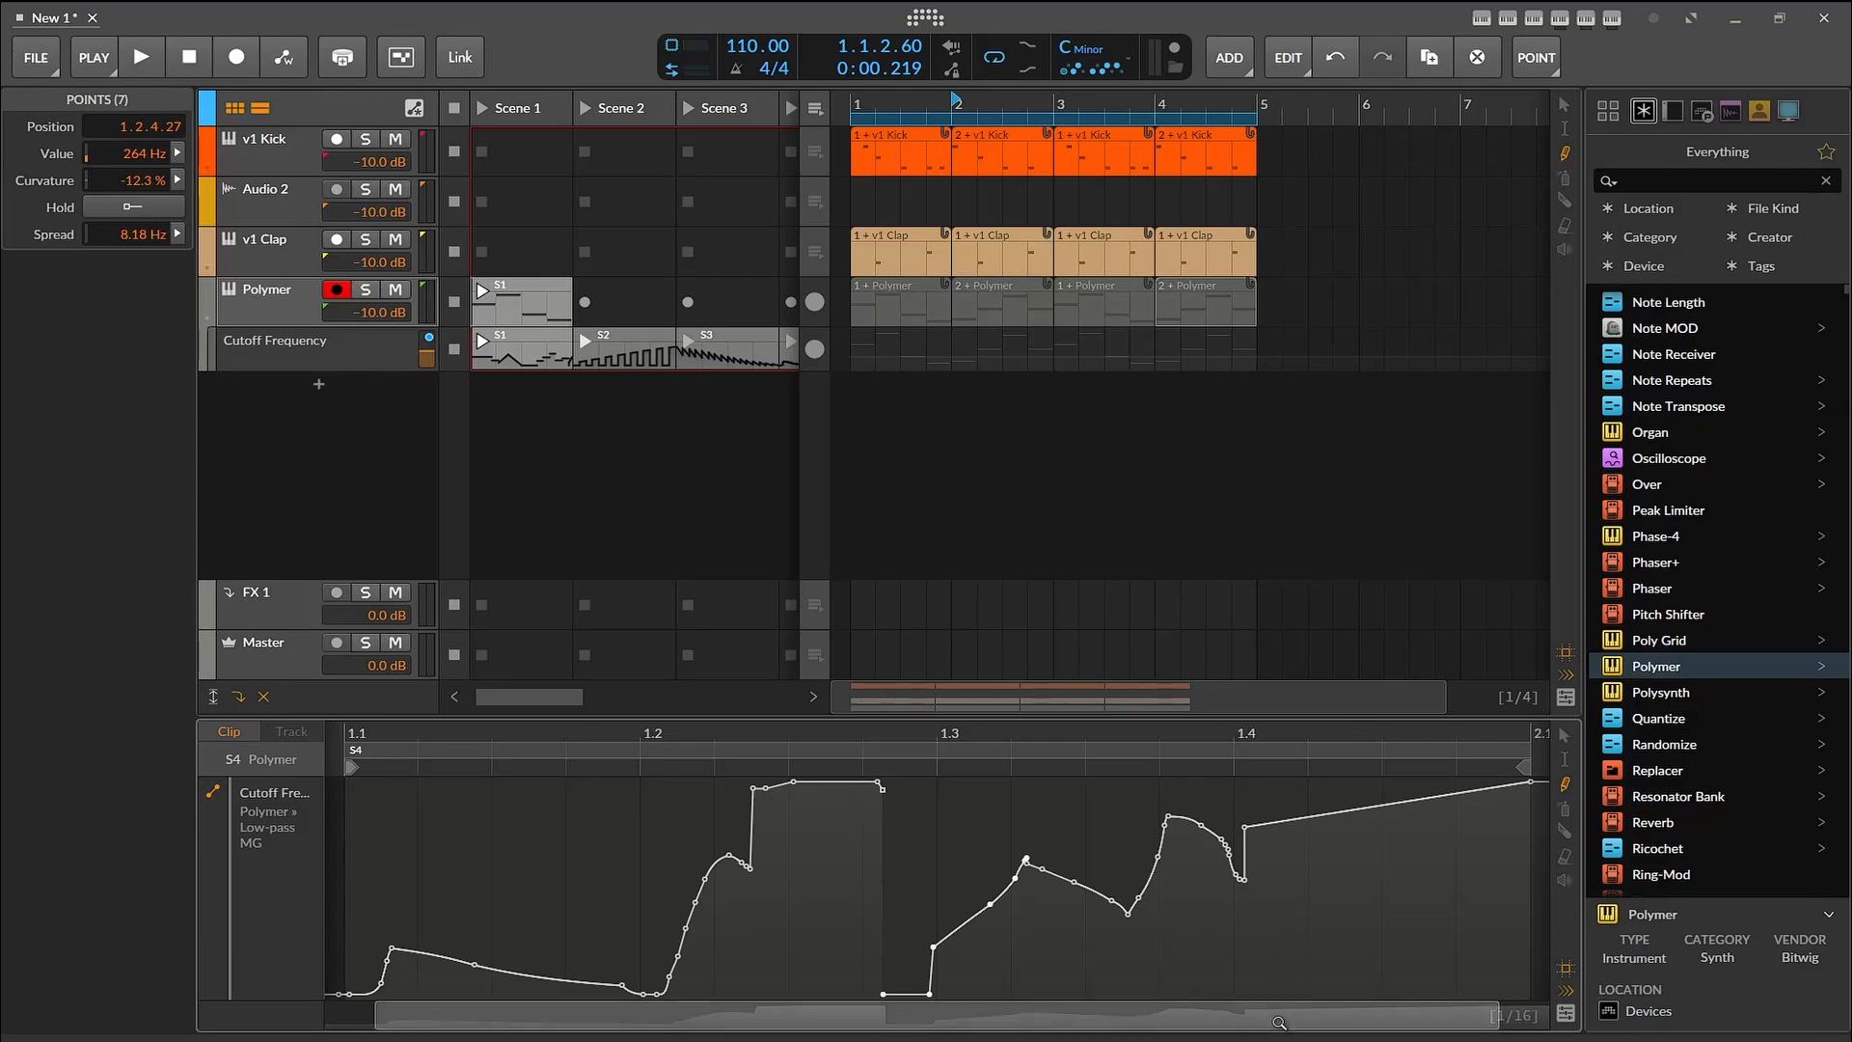
mouse_move(1143, 851)
left_mouse_down()
mouse_move(1070, 782)
mouse_move(1163, 893)
mouse_move(948, 992)
mouse_move(989, 989)
mouse_move(1124, 834)
left_mouse_up()
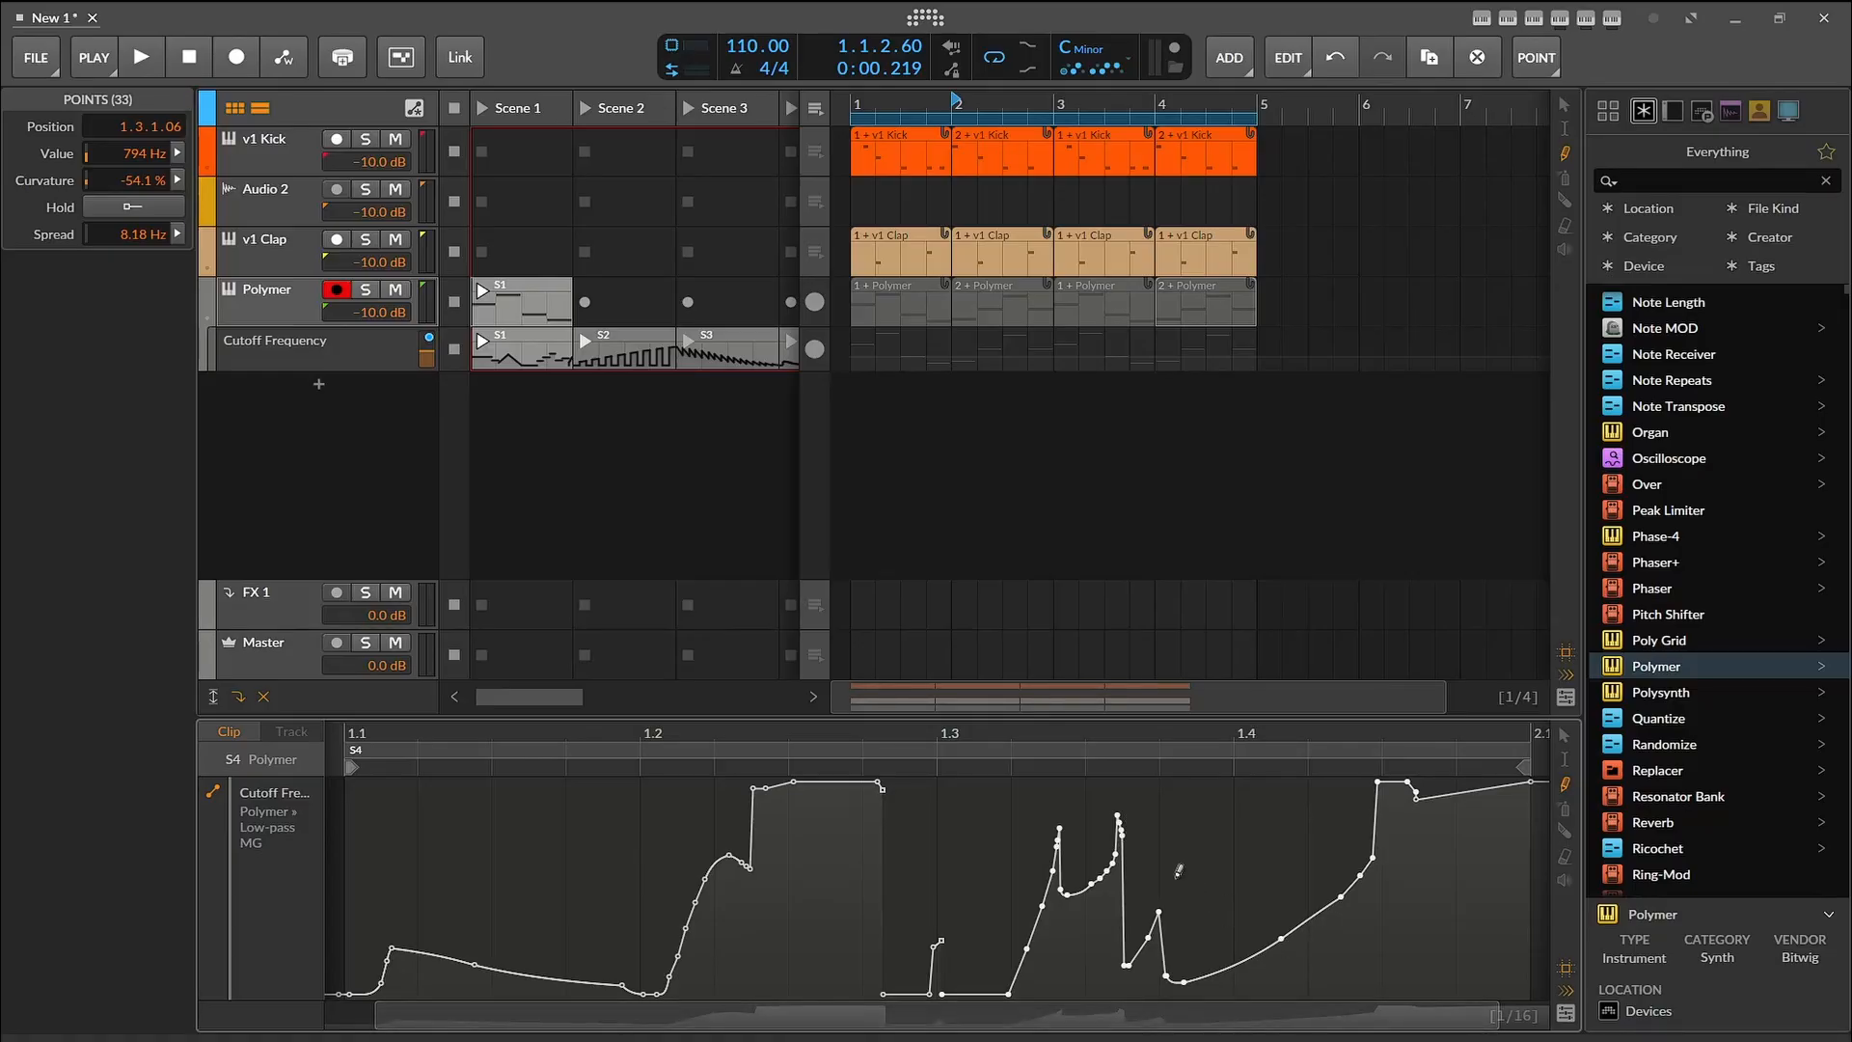
left_click_drag(1176, 874, 1301, 865)
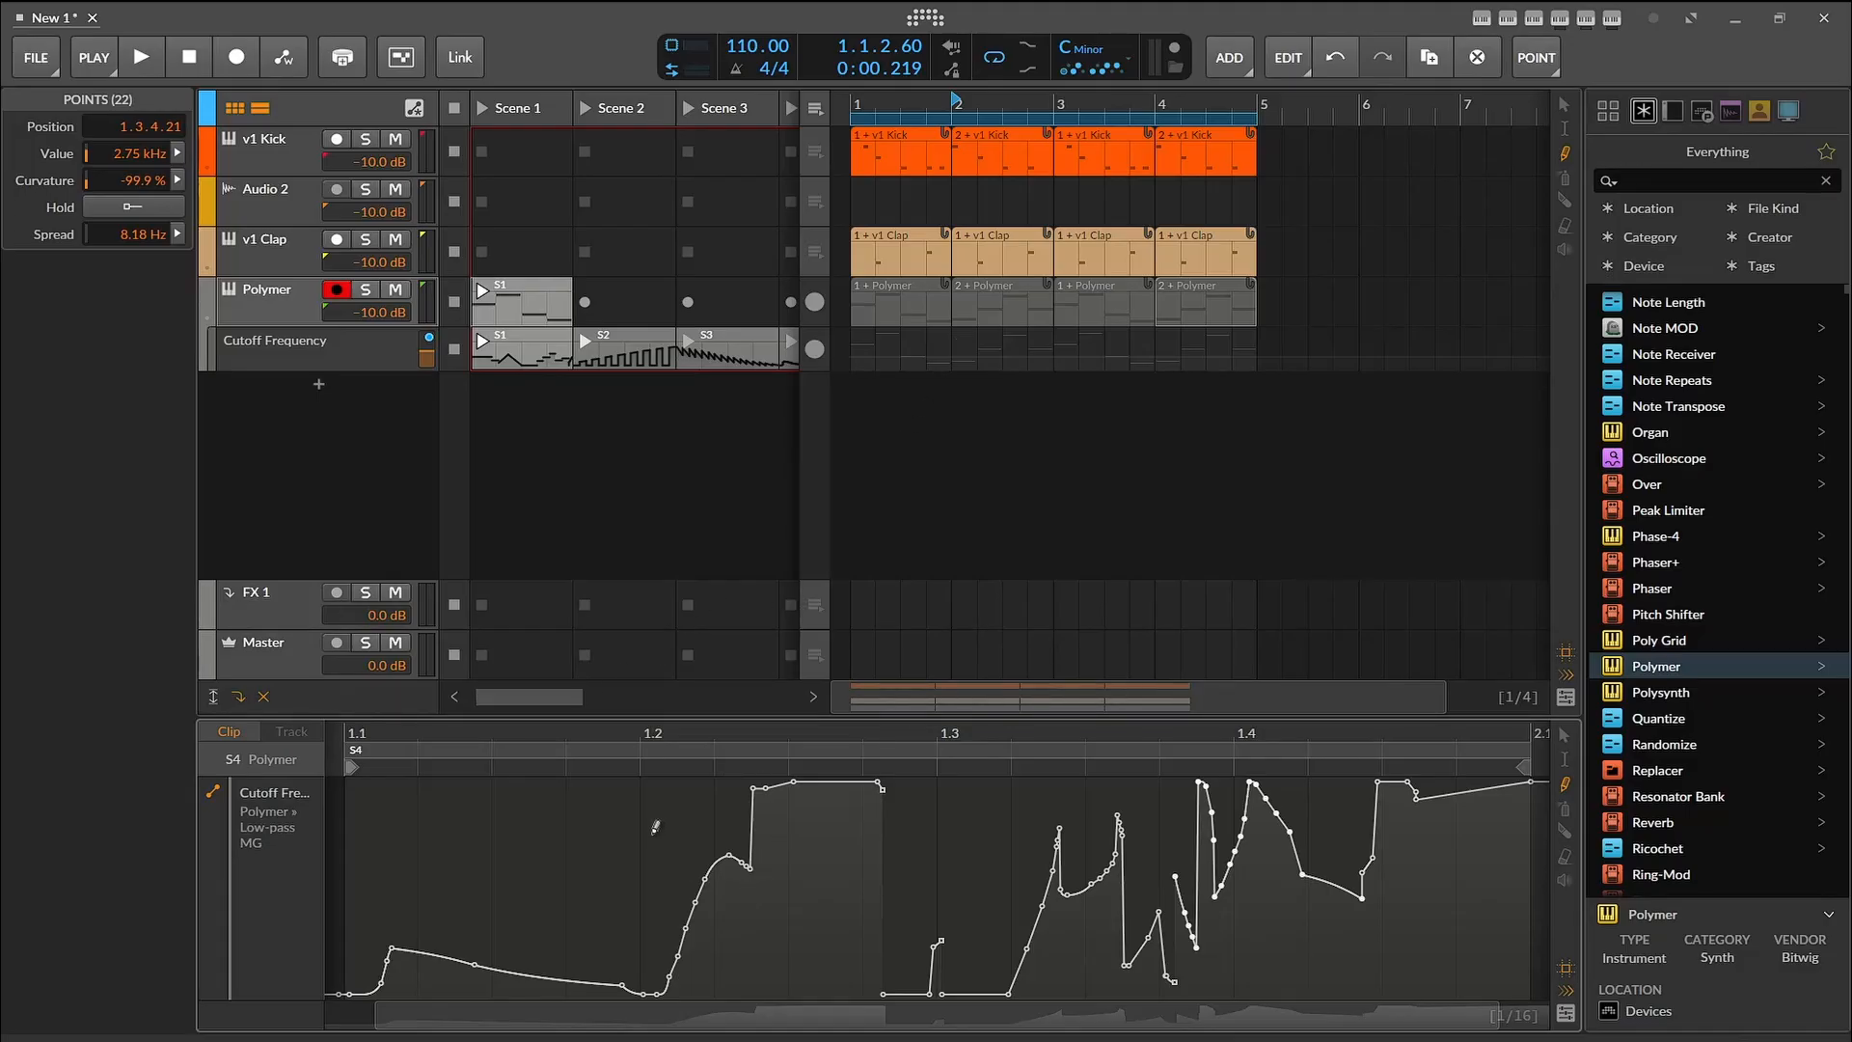
mouse_move(655, 825)
left_mouse_down()
mouse_move(546, 913)
mouse_move(542, 960)
mouse_move(444, 859)
mouse_move(482, 926)
mouse_move(505, 928)
mouse_move(598, 783)
mouse_move(914, 831)
mouse_move(984, 993)
mouse_move(1080, 874)
left_mouse_up()
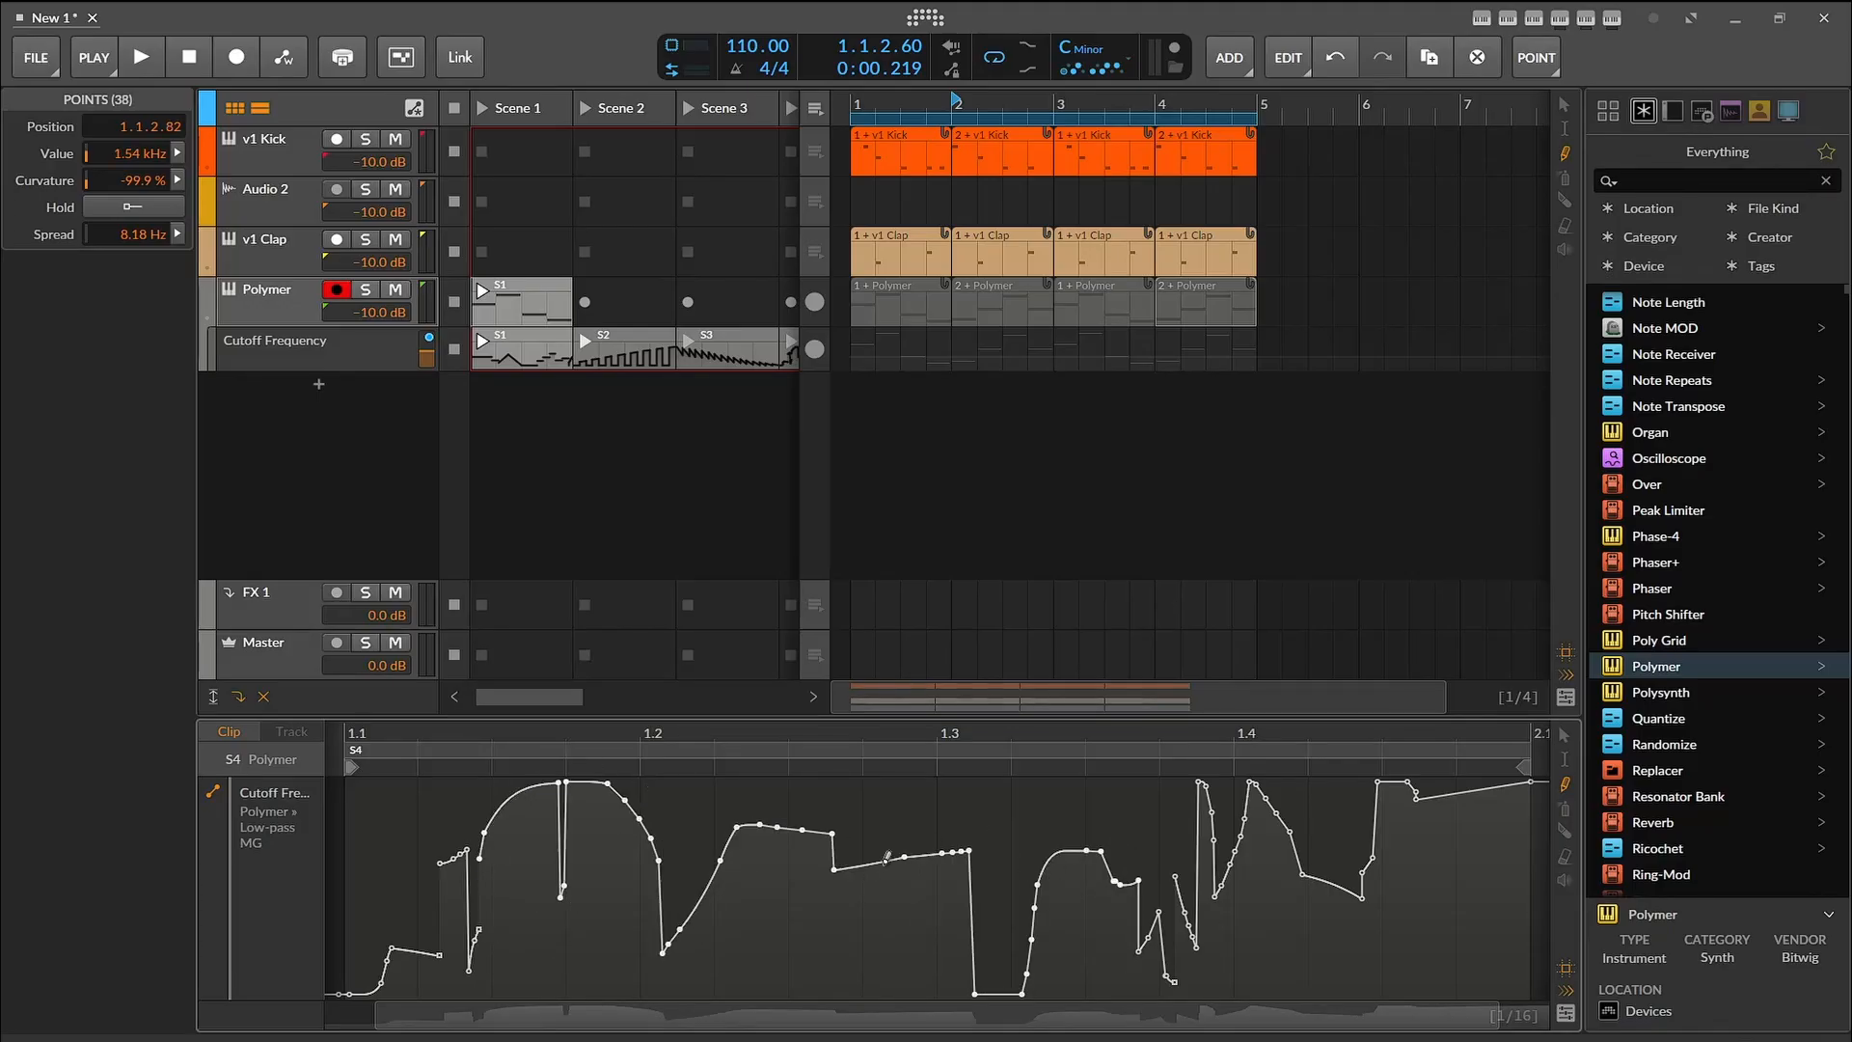